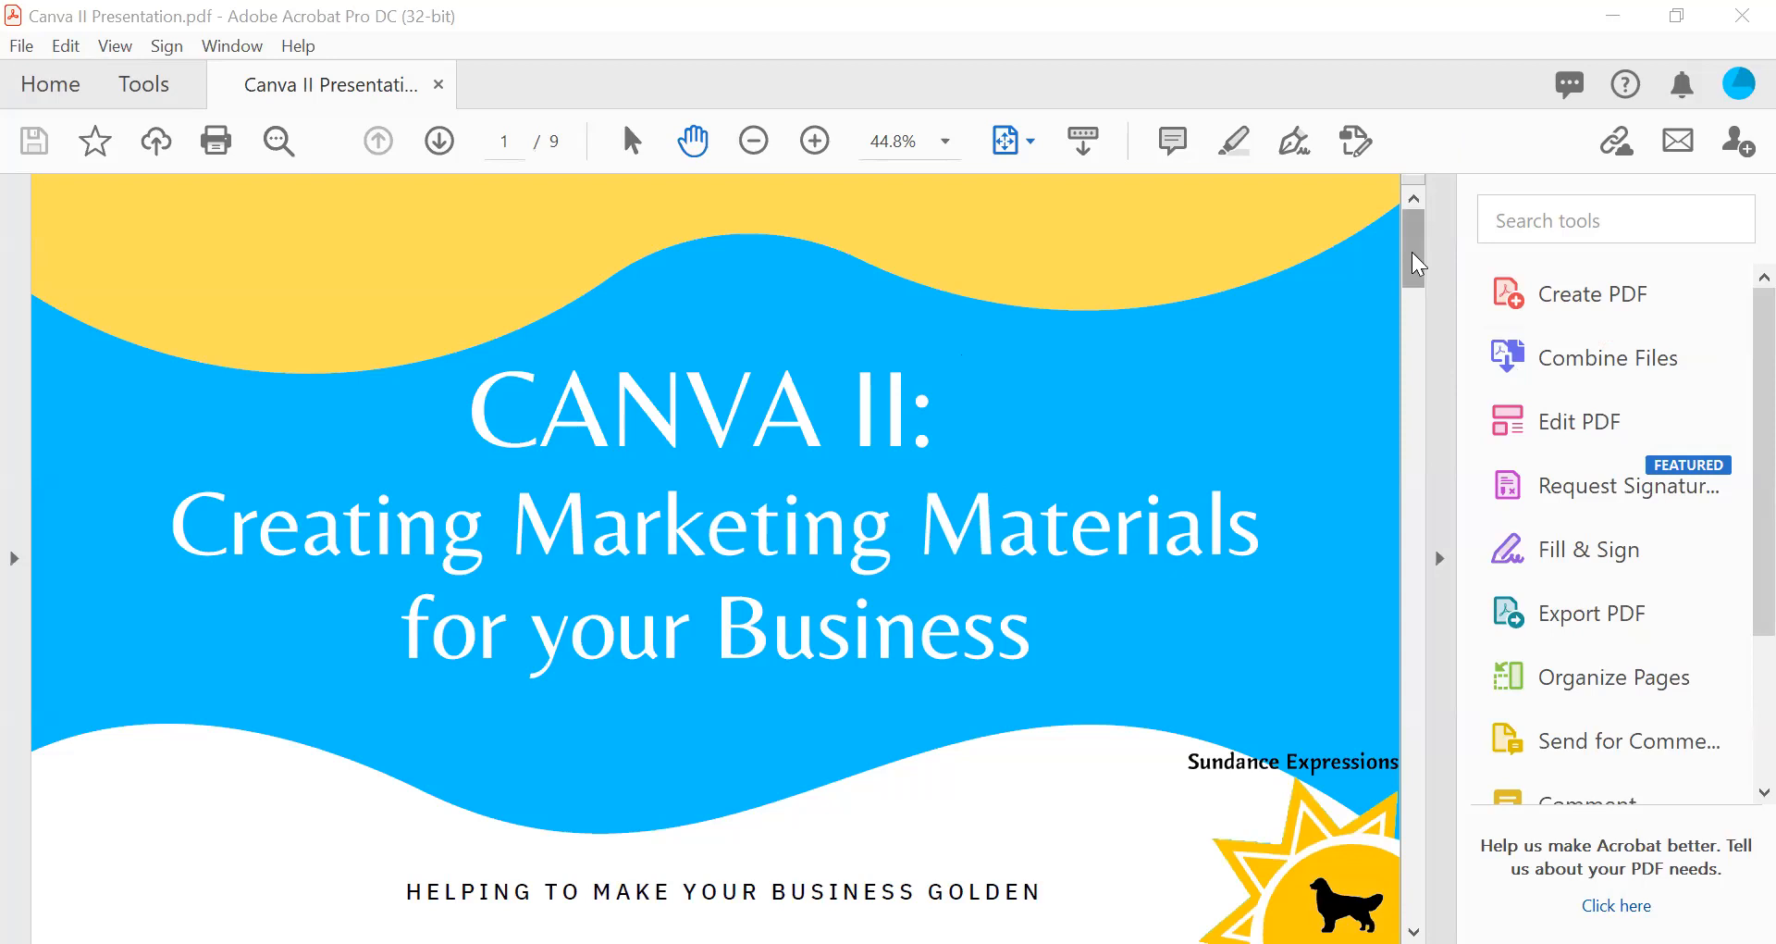
- Page through the Canva II presentation from the title slide to the "Let's Get Started" slide
scroll(1199, 428, down, 1)
scroll(1200, 427, up, 1)
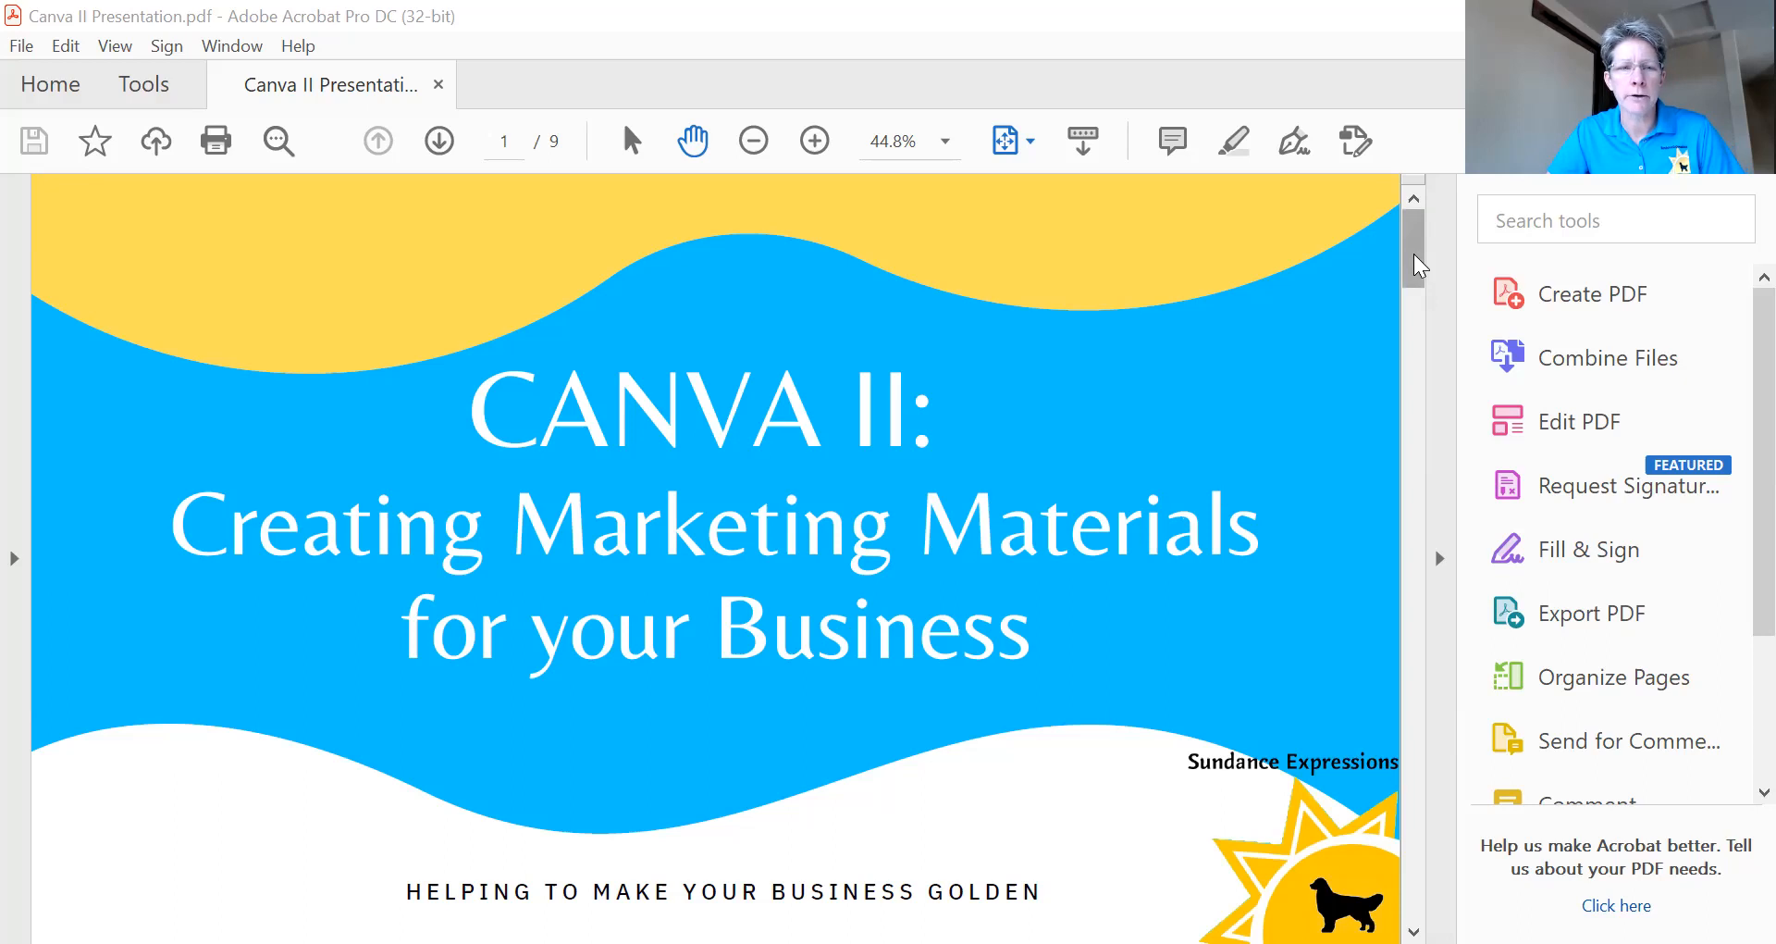
scroll(1328, 362, down, 1)
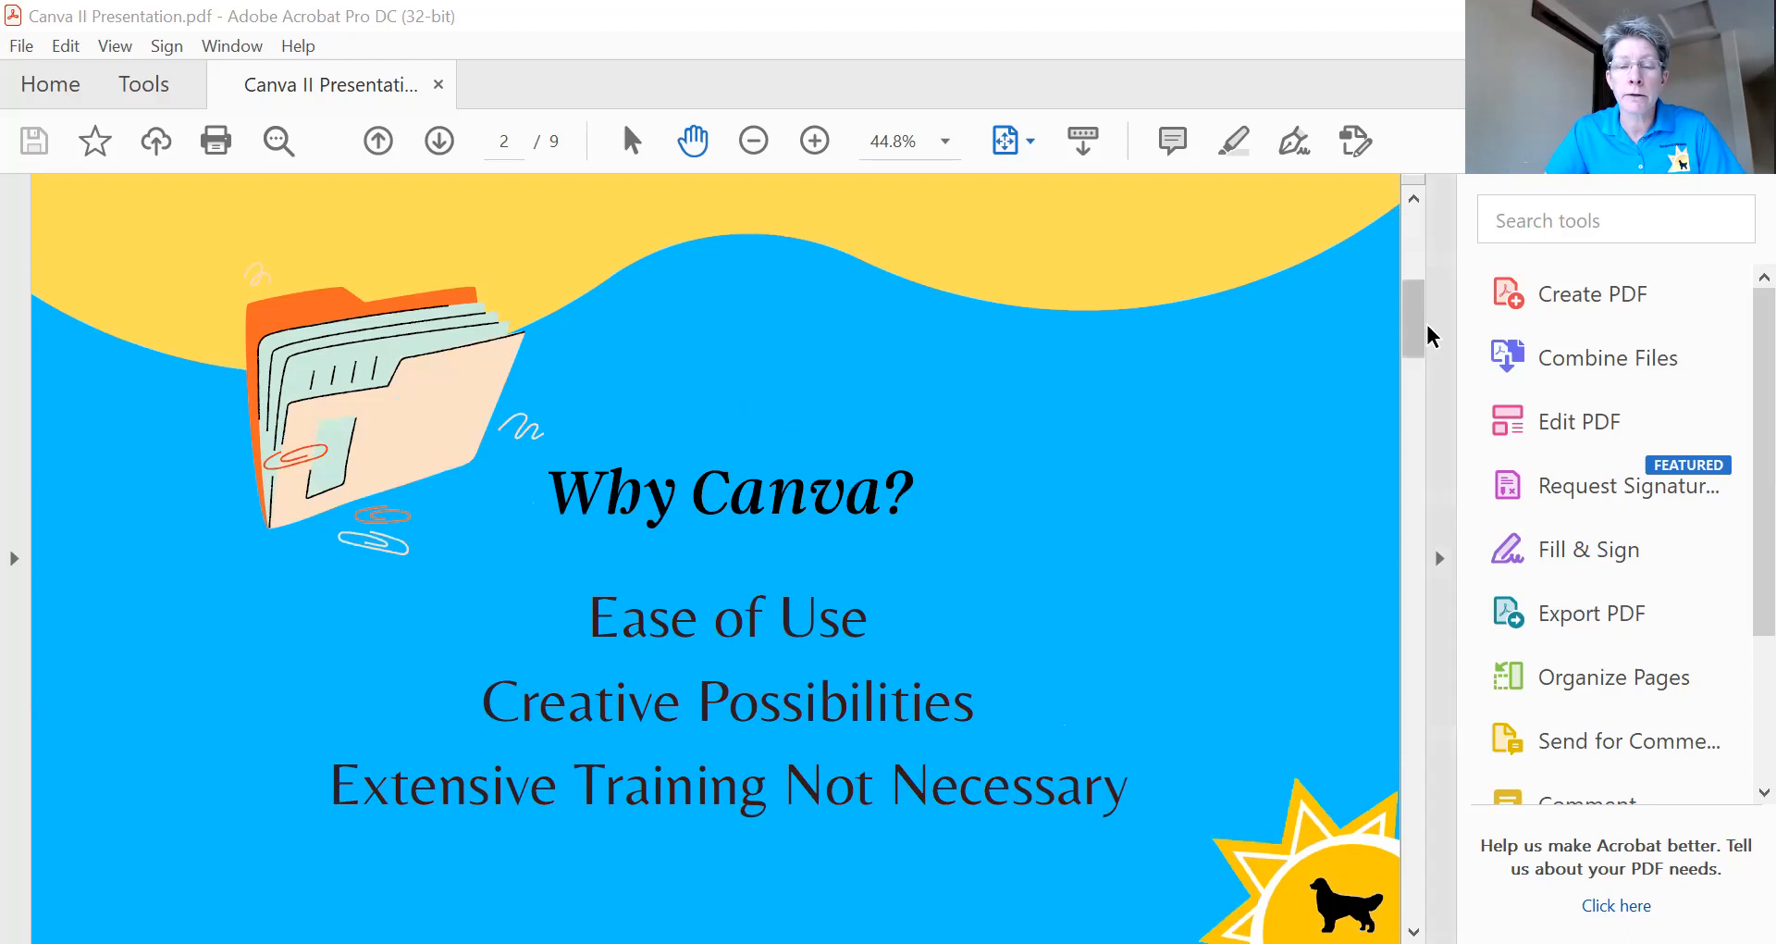
drag(1410, 337, 1409, 411)
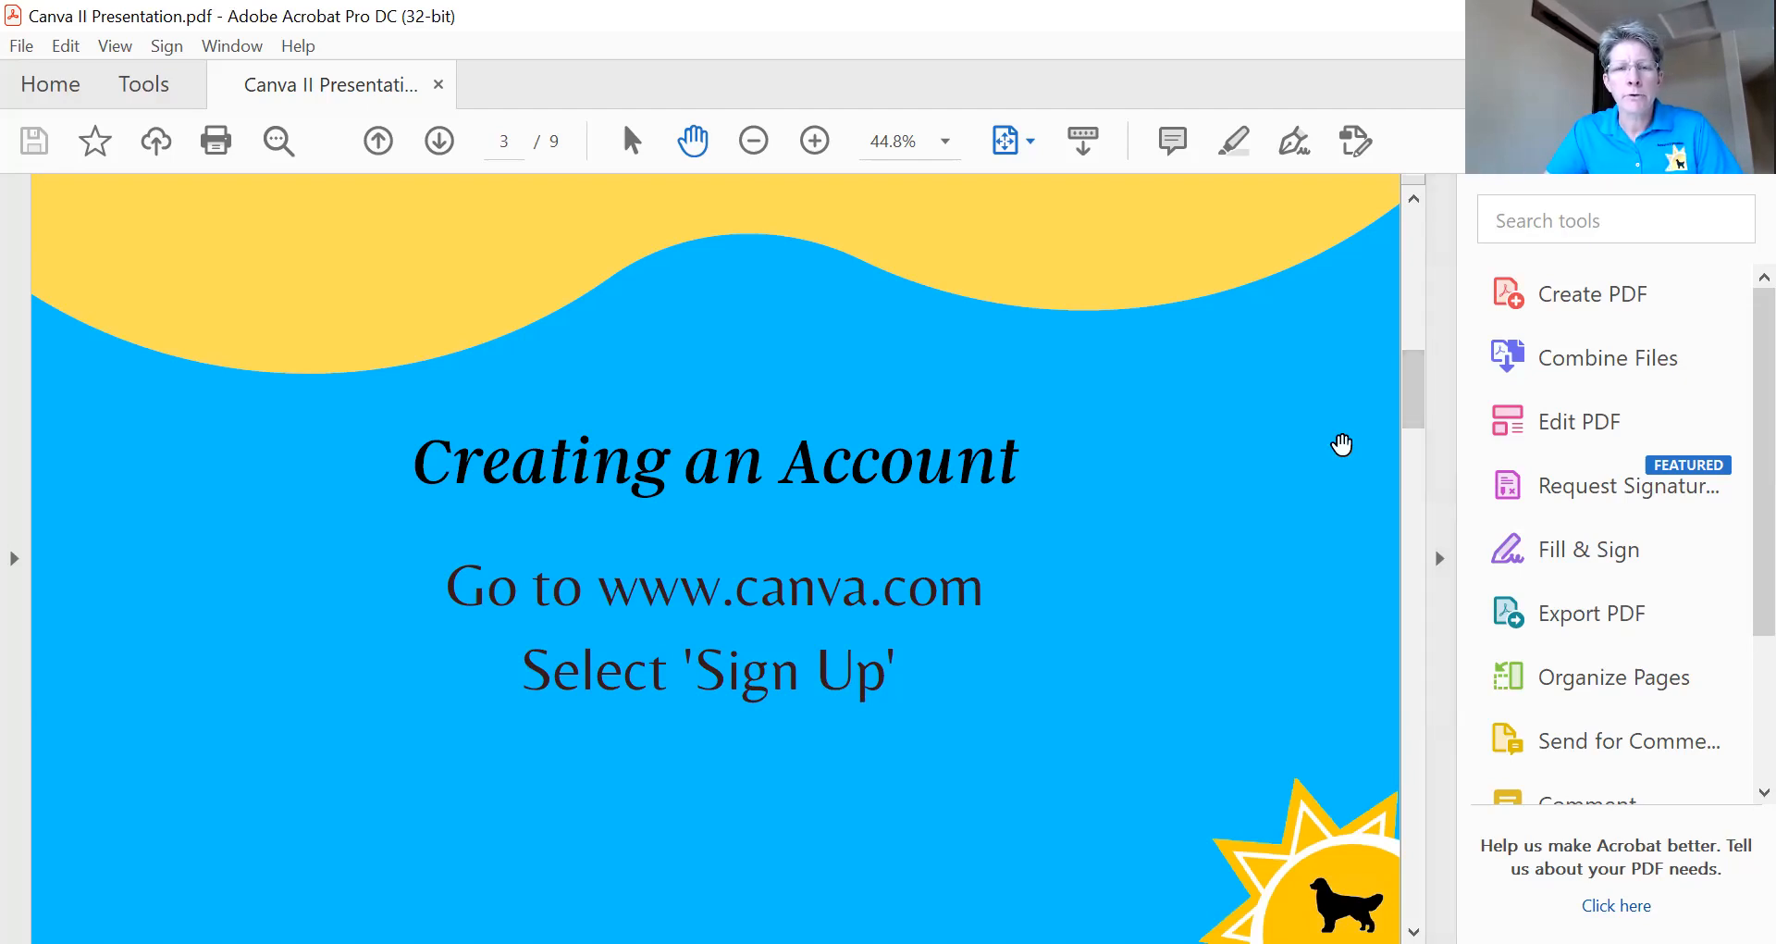
click(1410, 403)
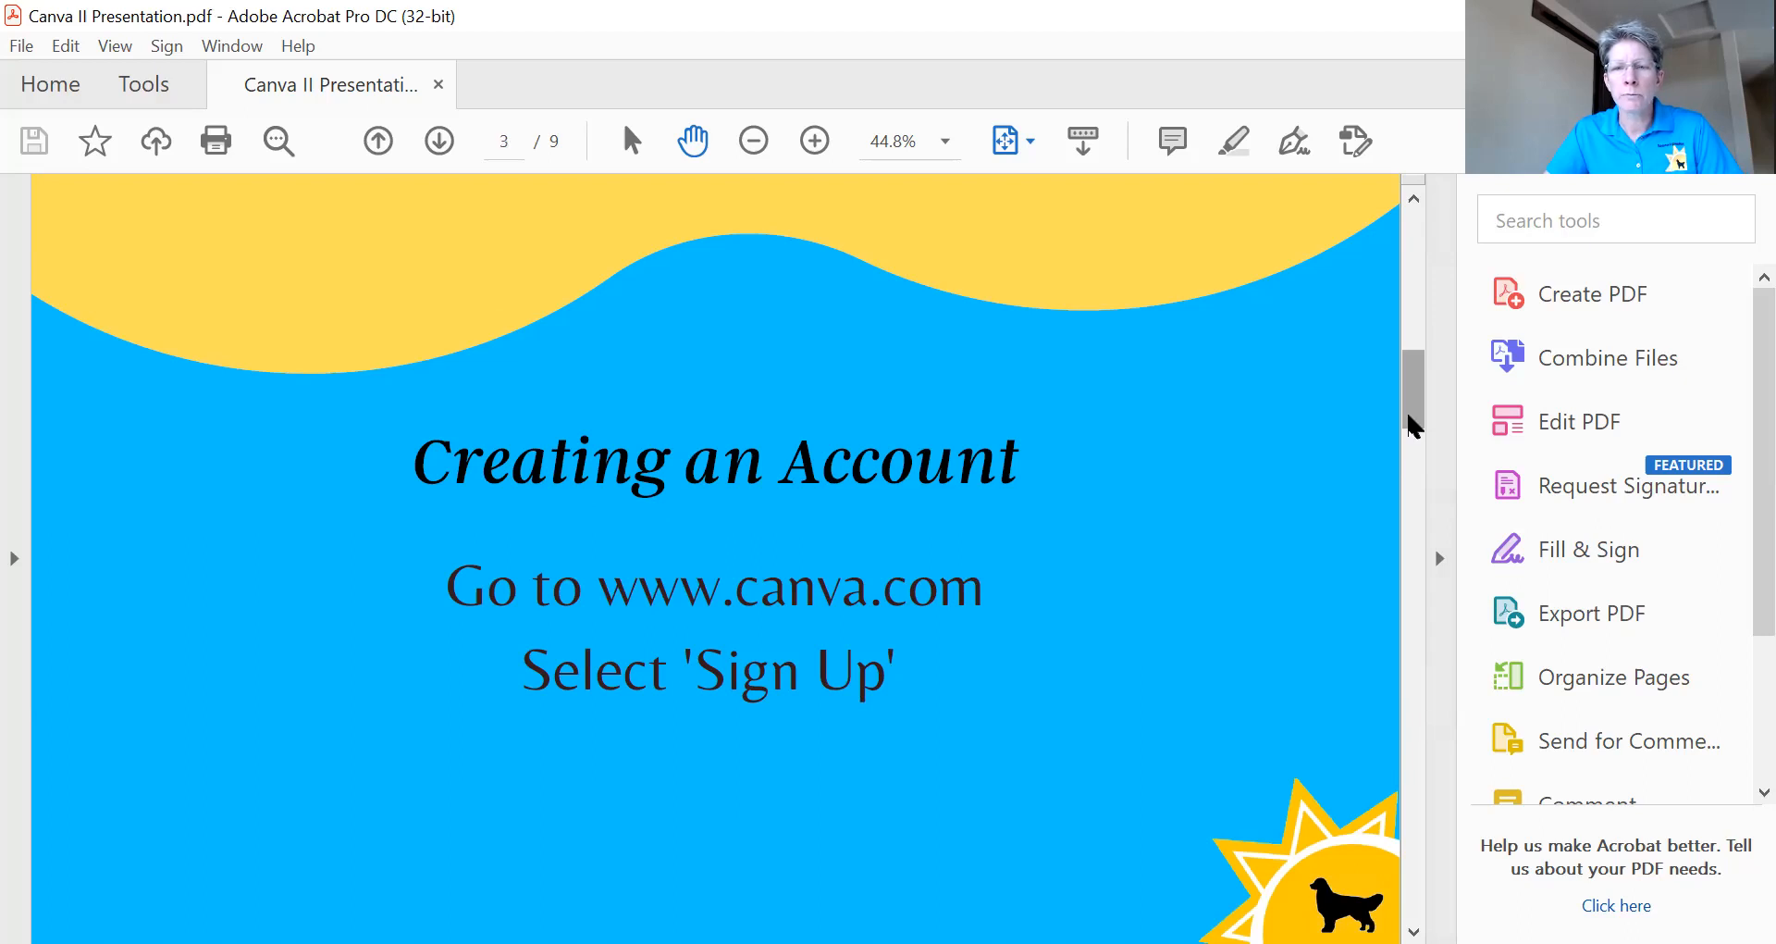
drag(1408, 414, 1408, 405)
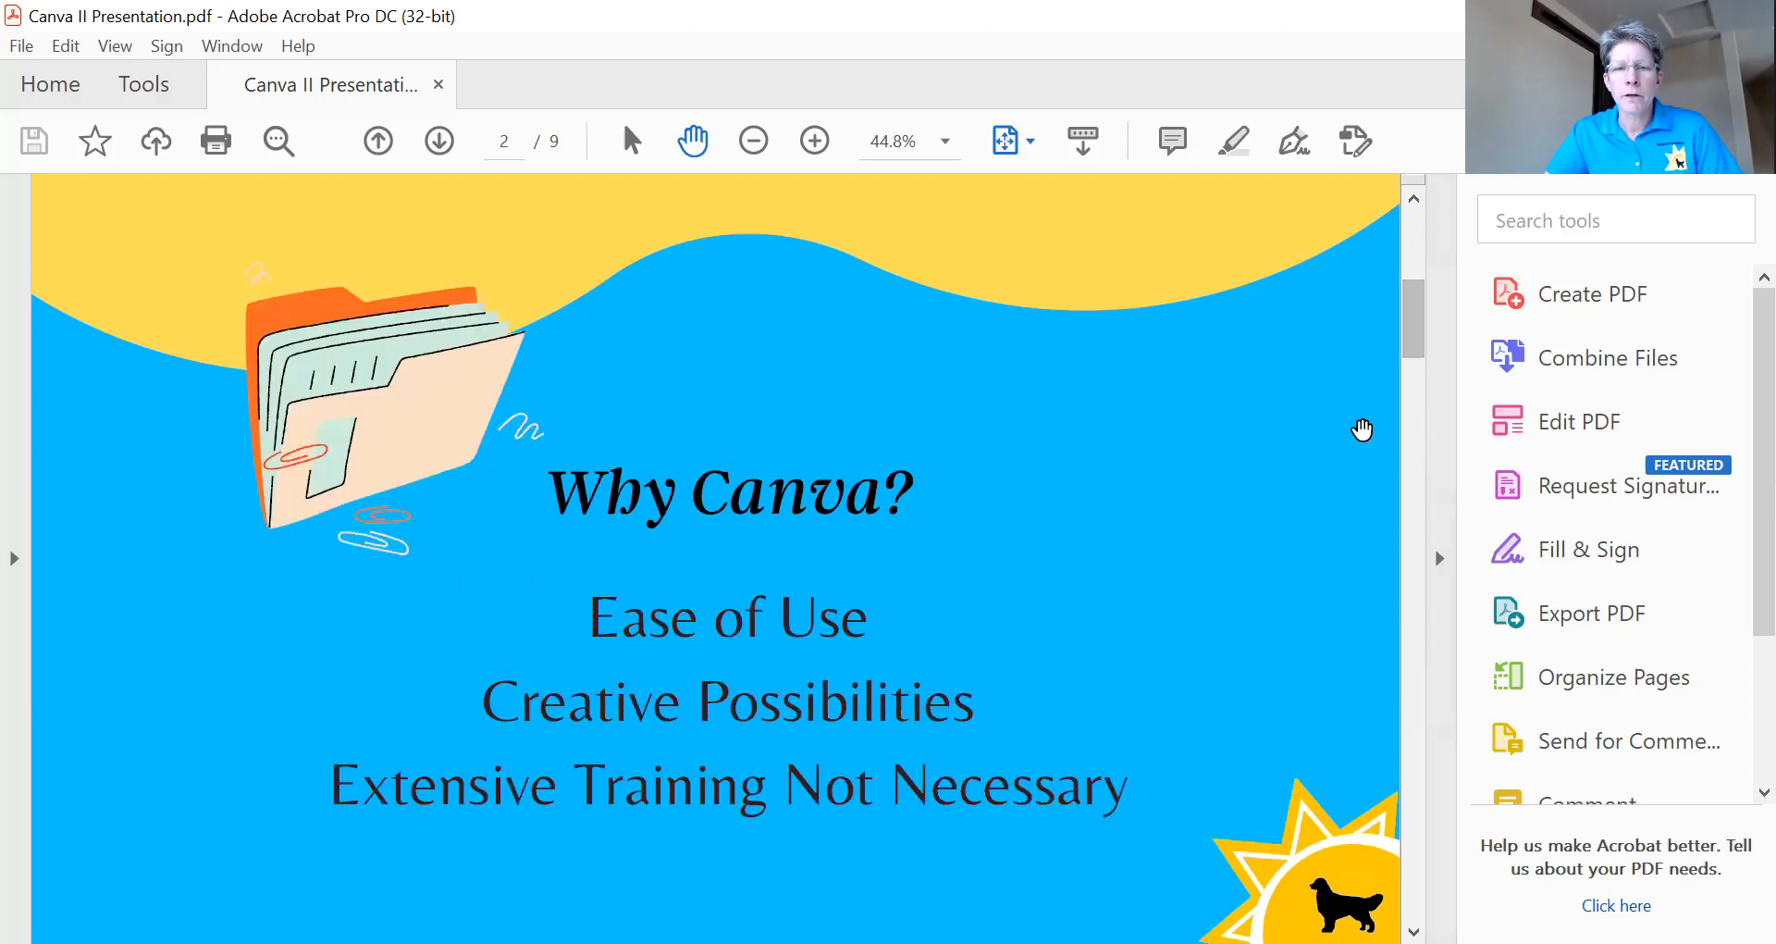
scroll(1276, 453, down, 1)
scroll(1276, 453, down, 1)
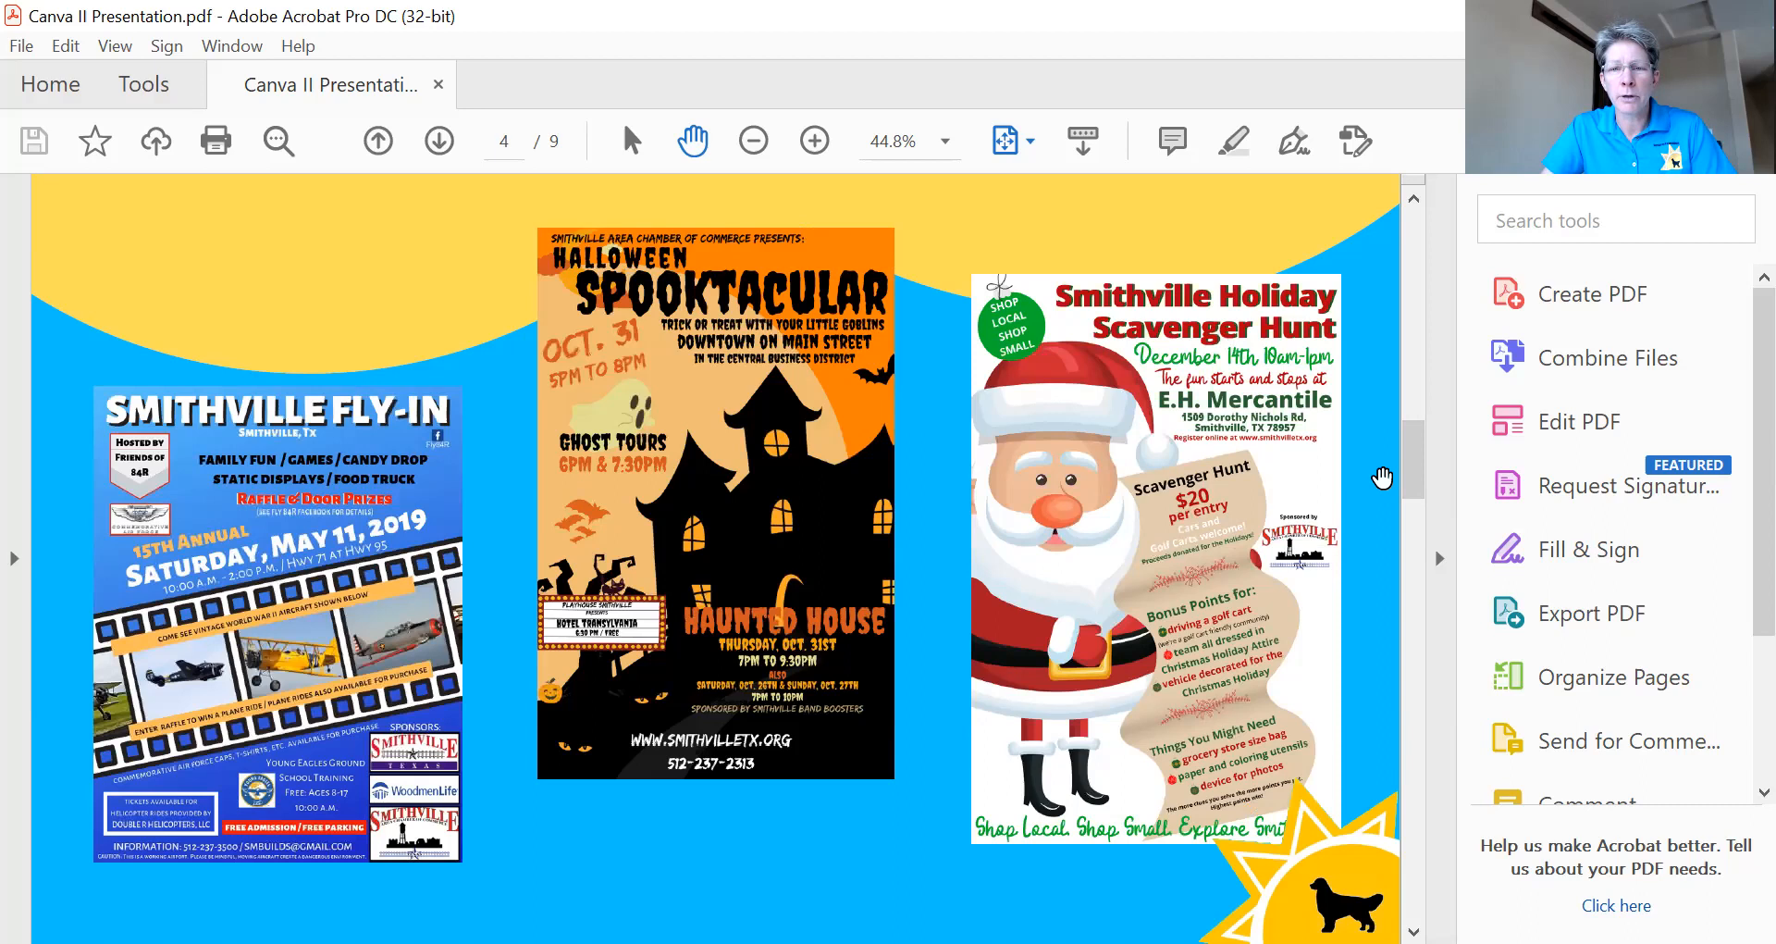
scroll(1382, 477, down, 1)
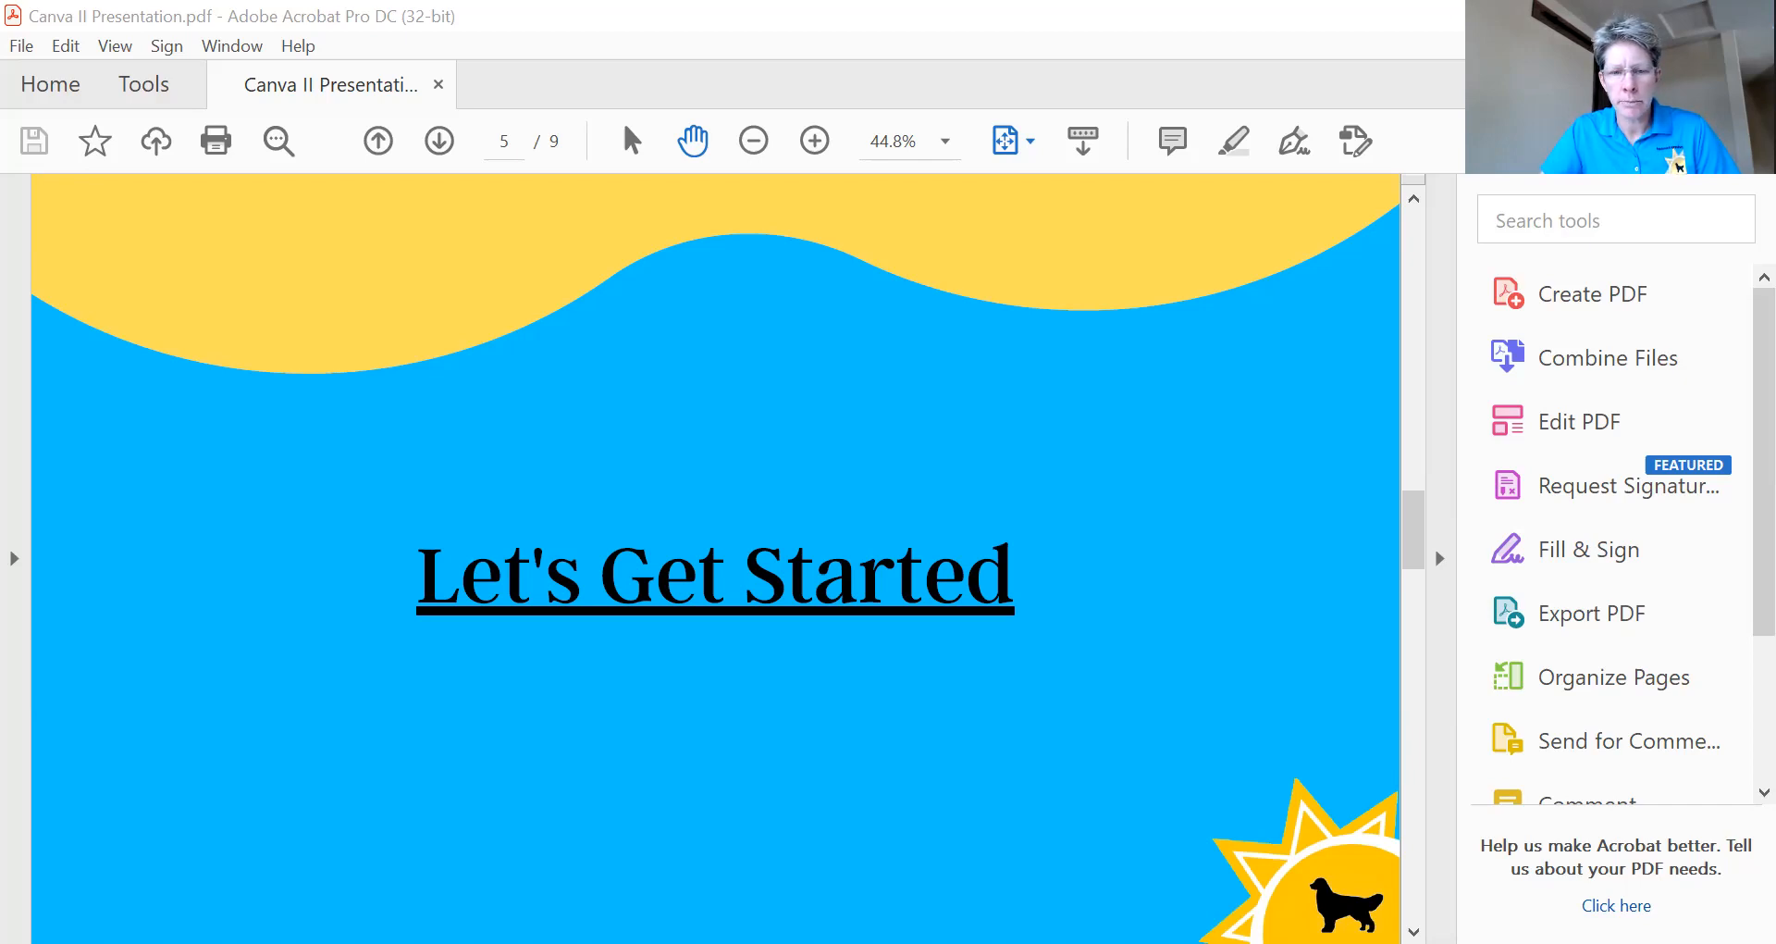
- Switch to Canva in the browser, look over its feature categories and open the Marketing poster templates
key(alt+Tab)
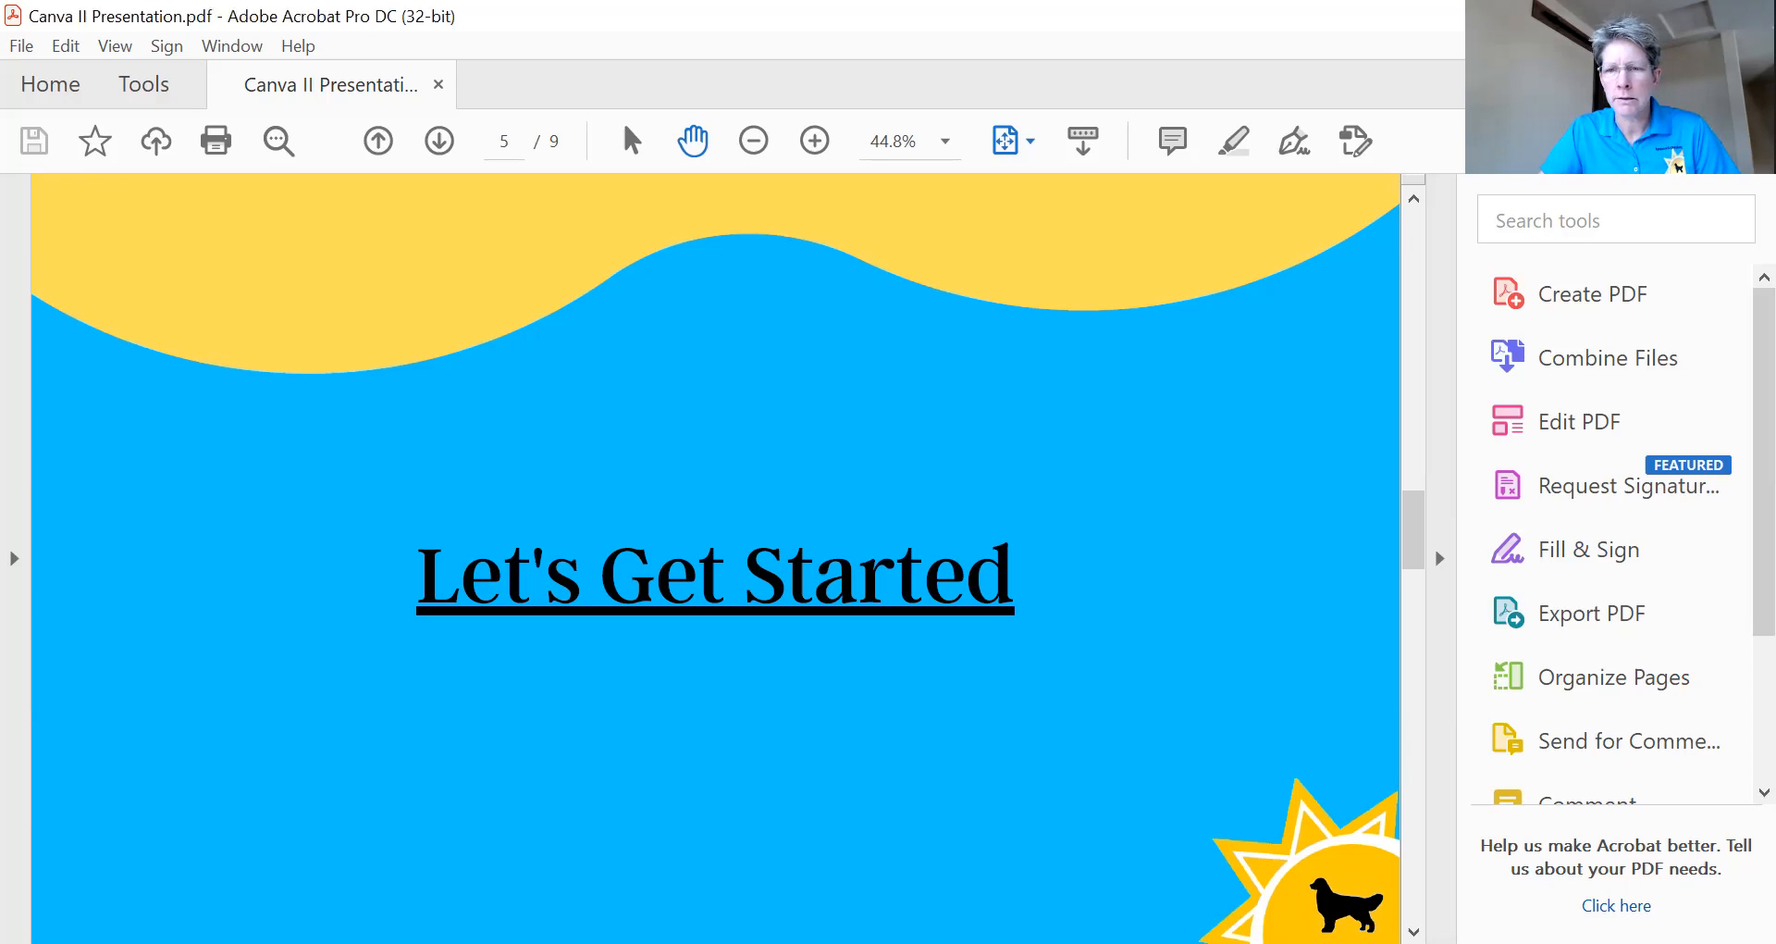
scroll(1106, 743, up, 1)
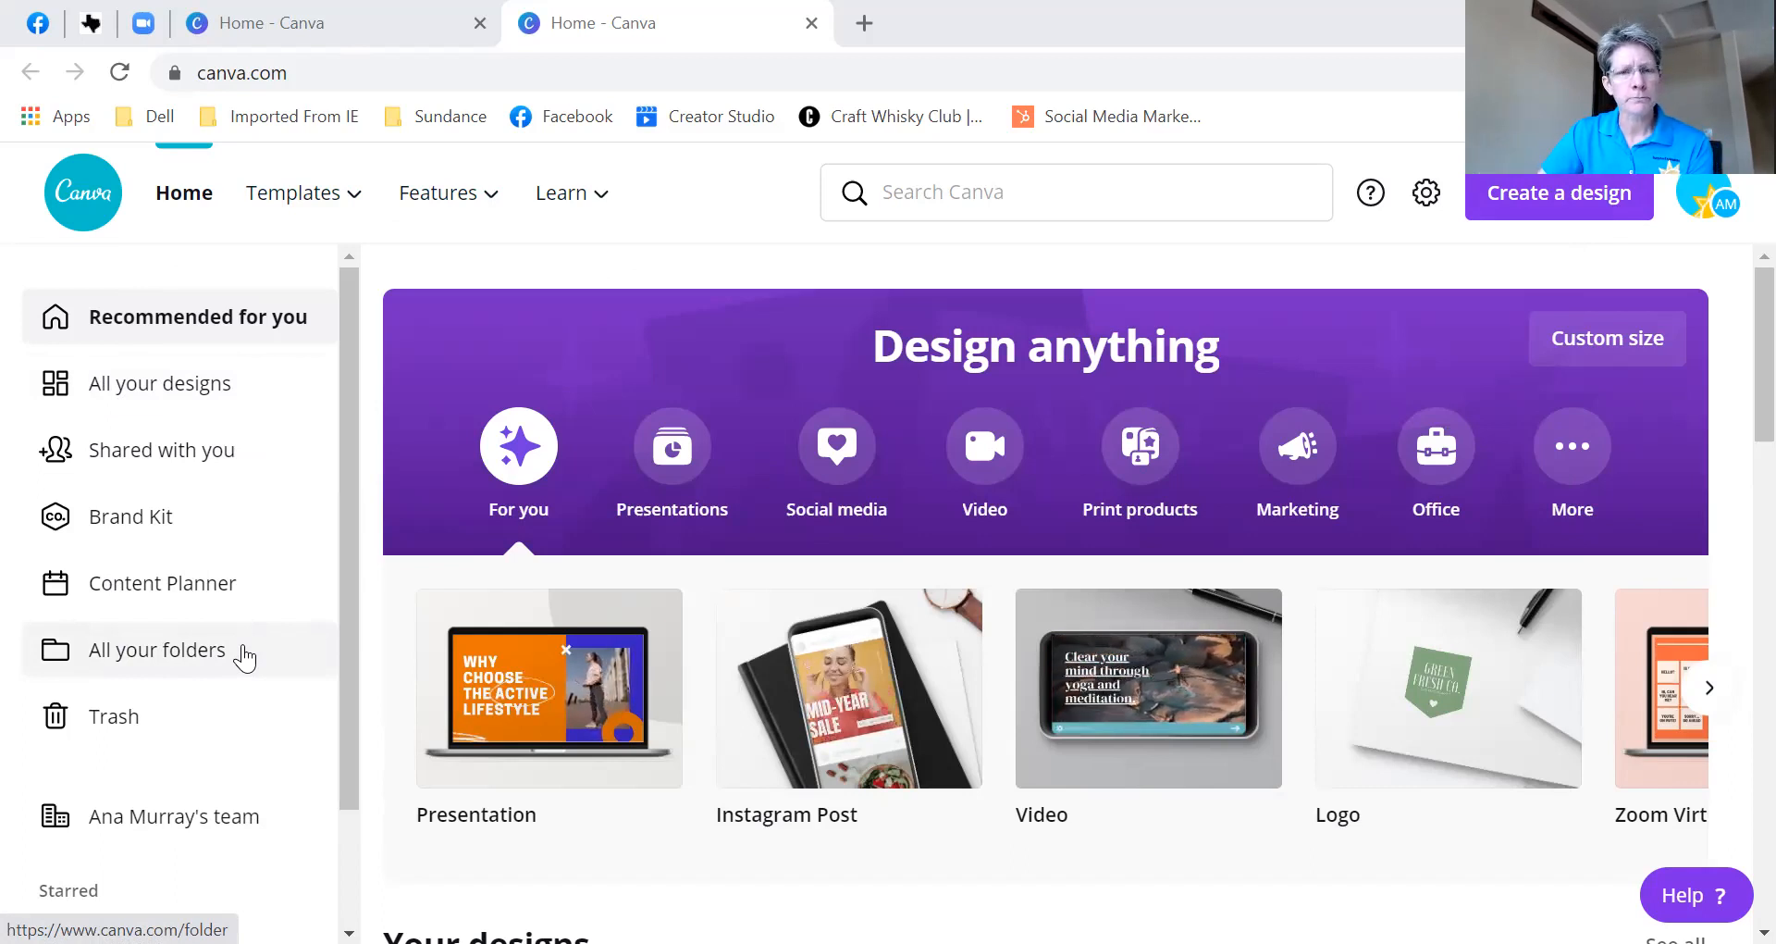
mouse_move(442, 194)
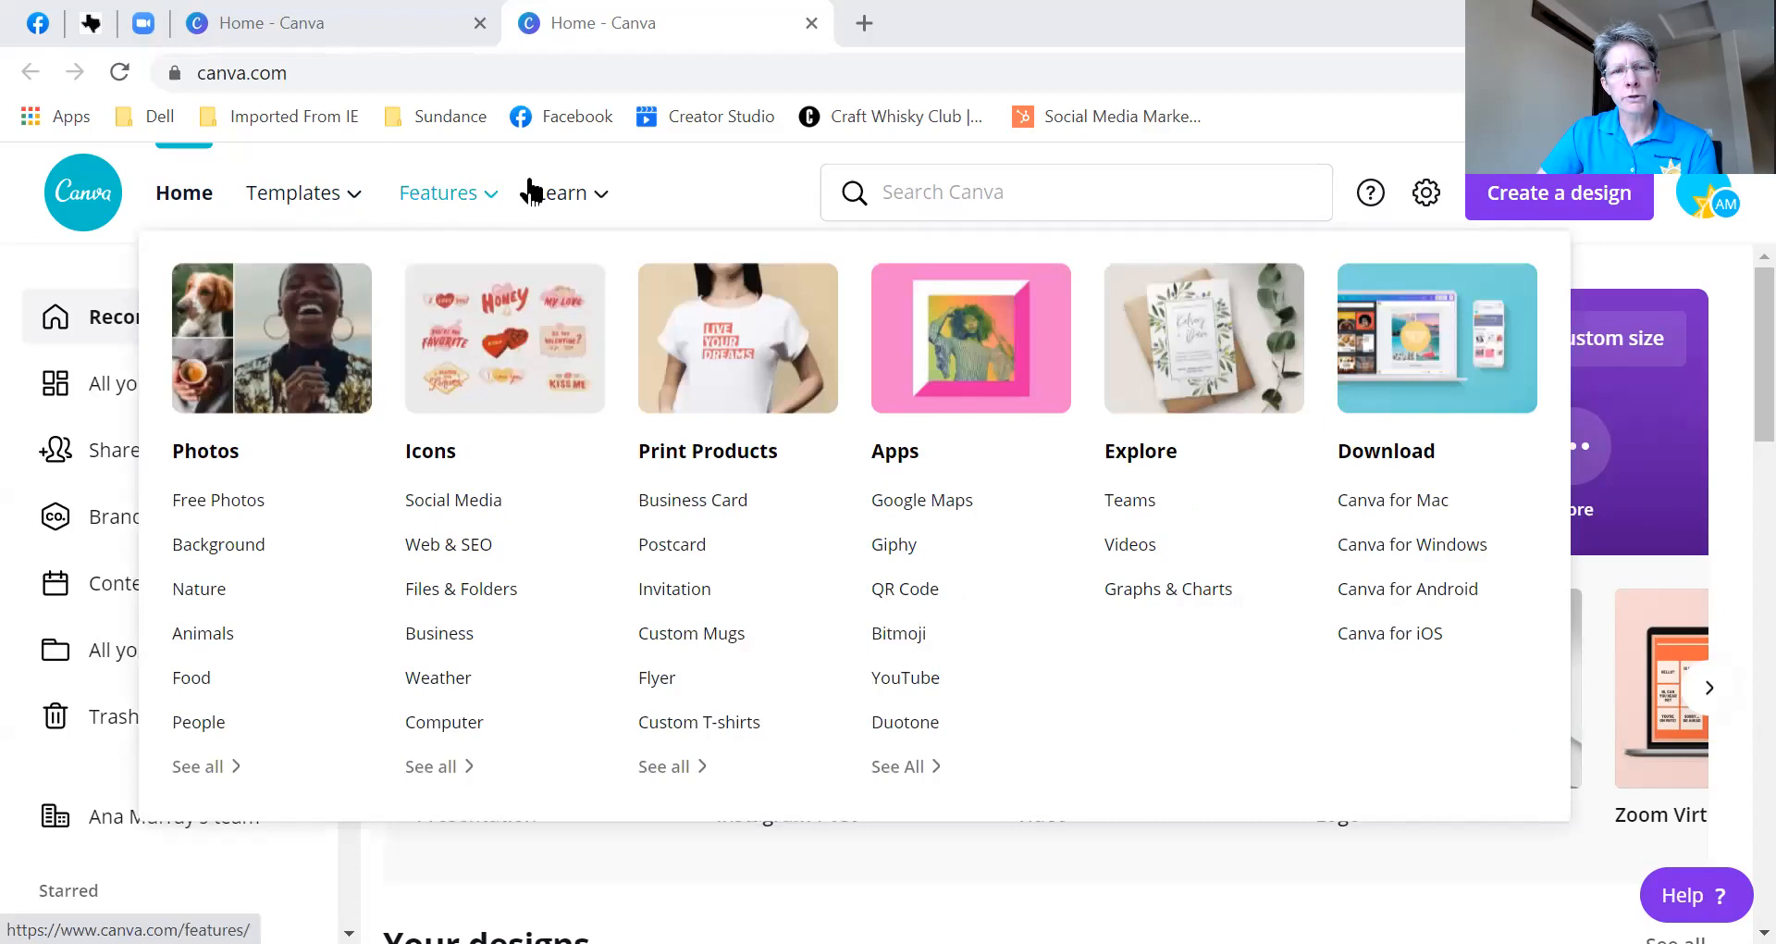
mouse_move(587, 208)
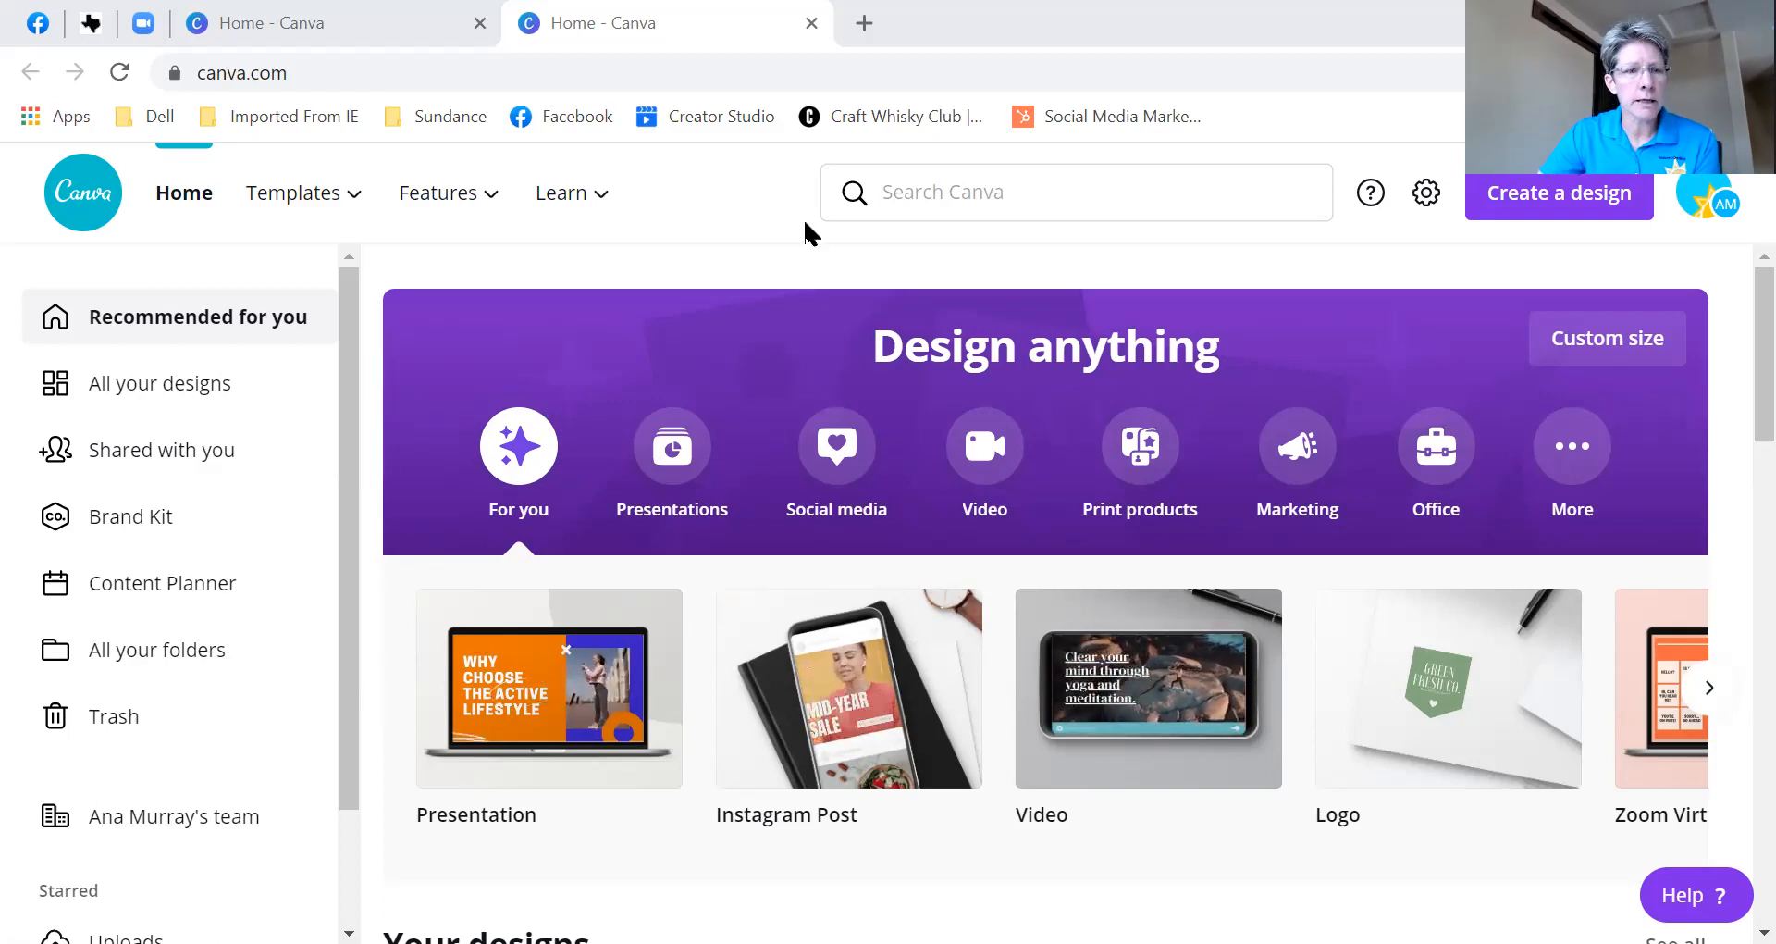
mouse_move(349, 191)
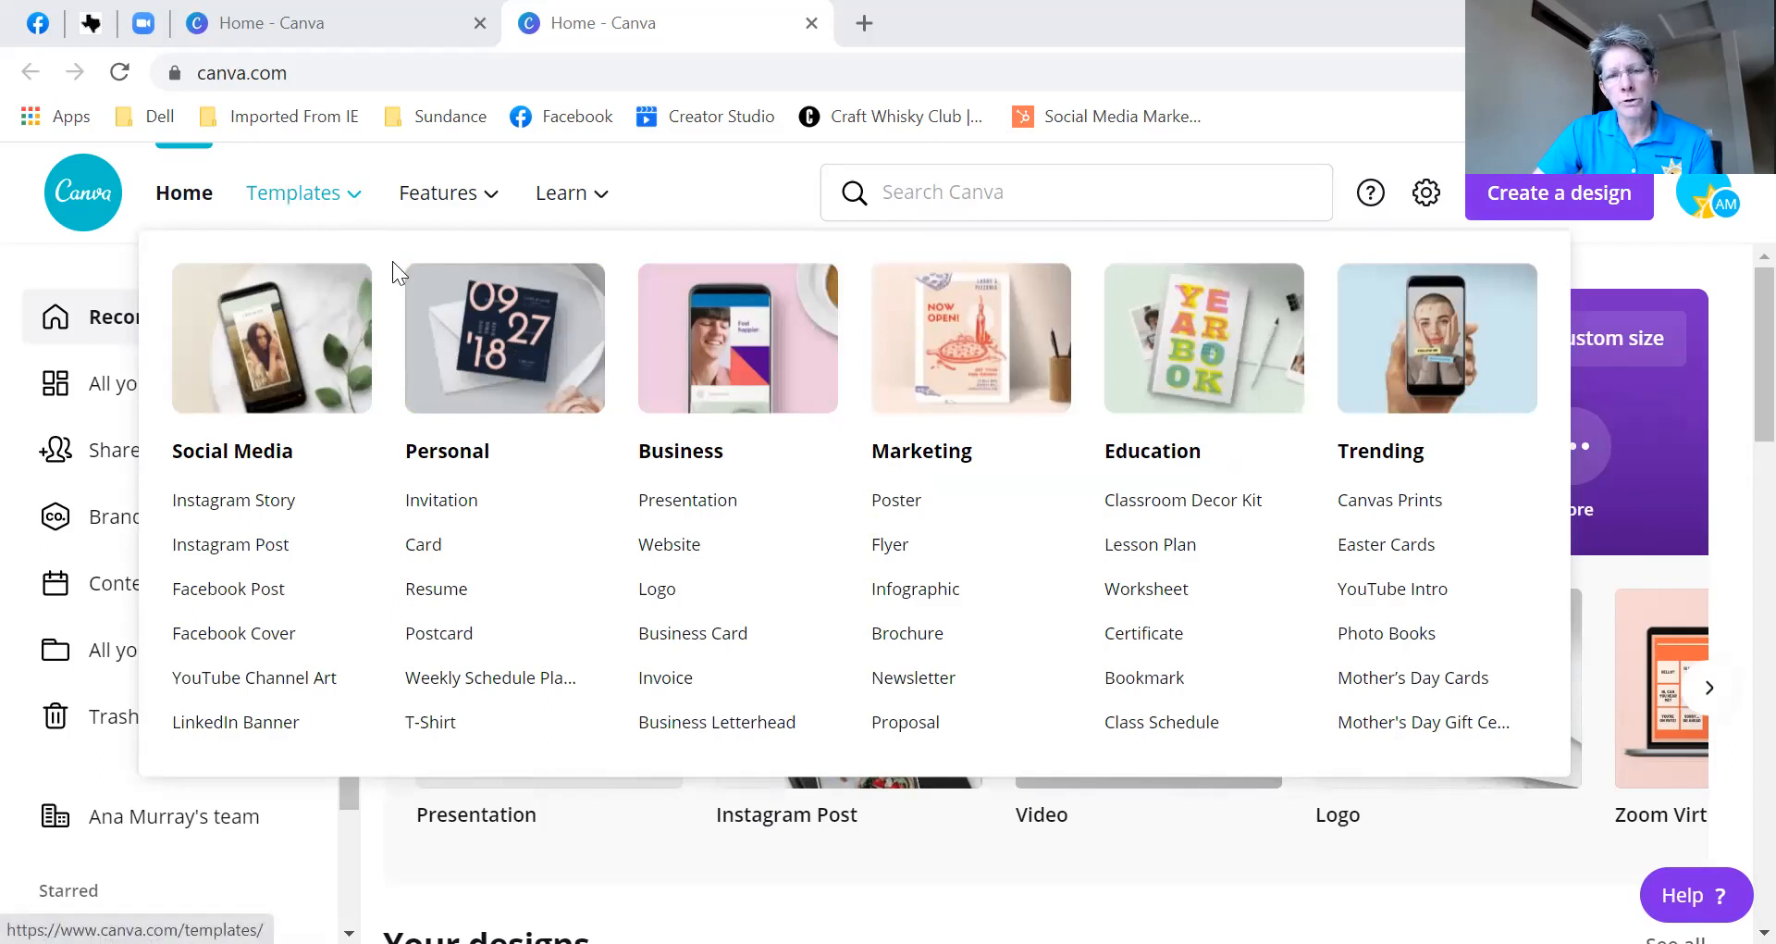
click(897, 500)
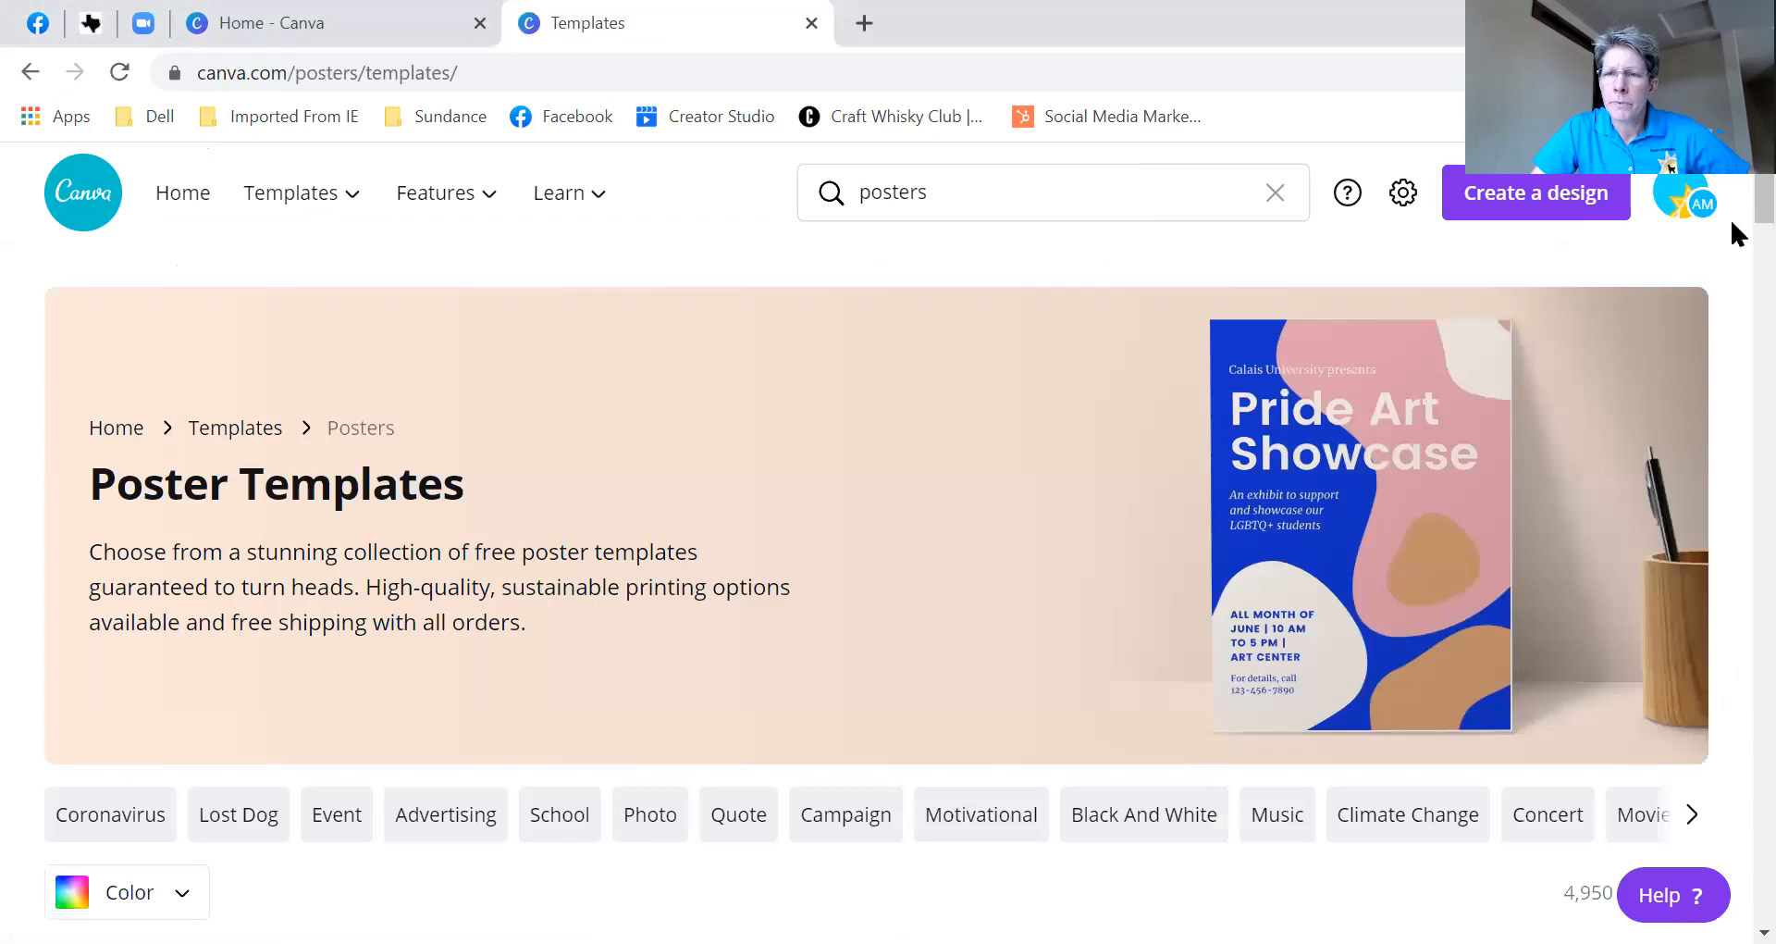
- Examine the range of available poster templates and return to the template categories at the start of the page
scroll(1735, 233, down, 3)
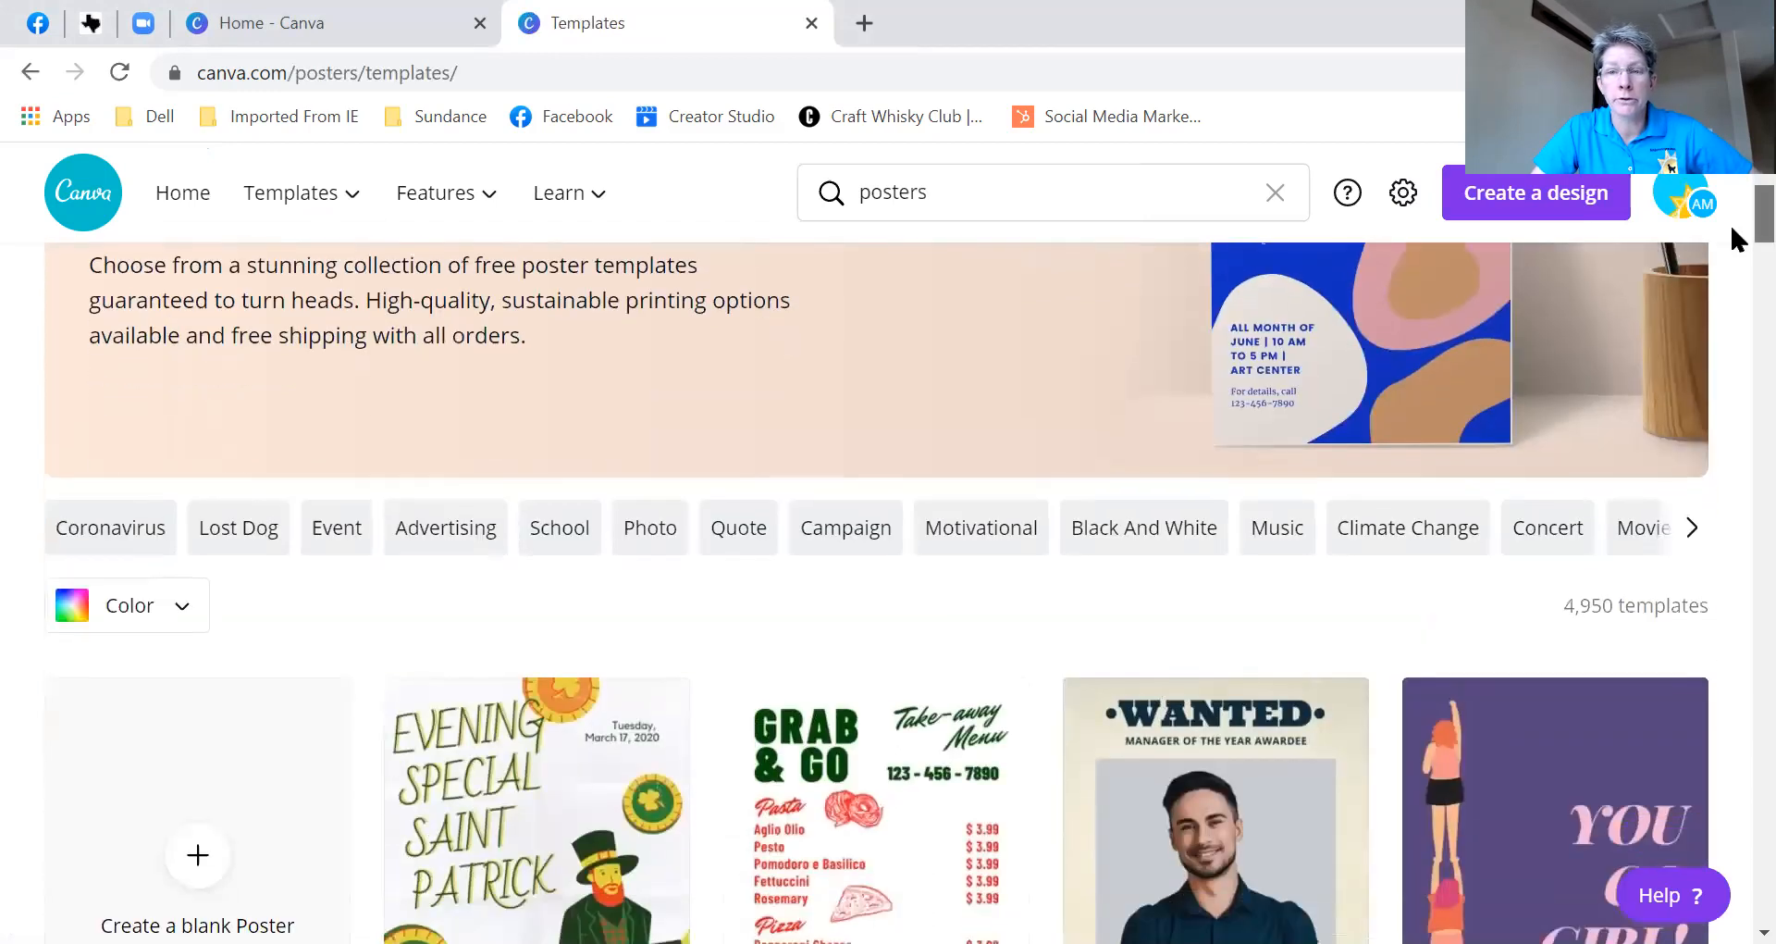
scroll(1733, 236, down, 5)
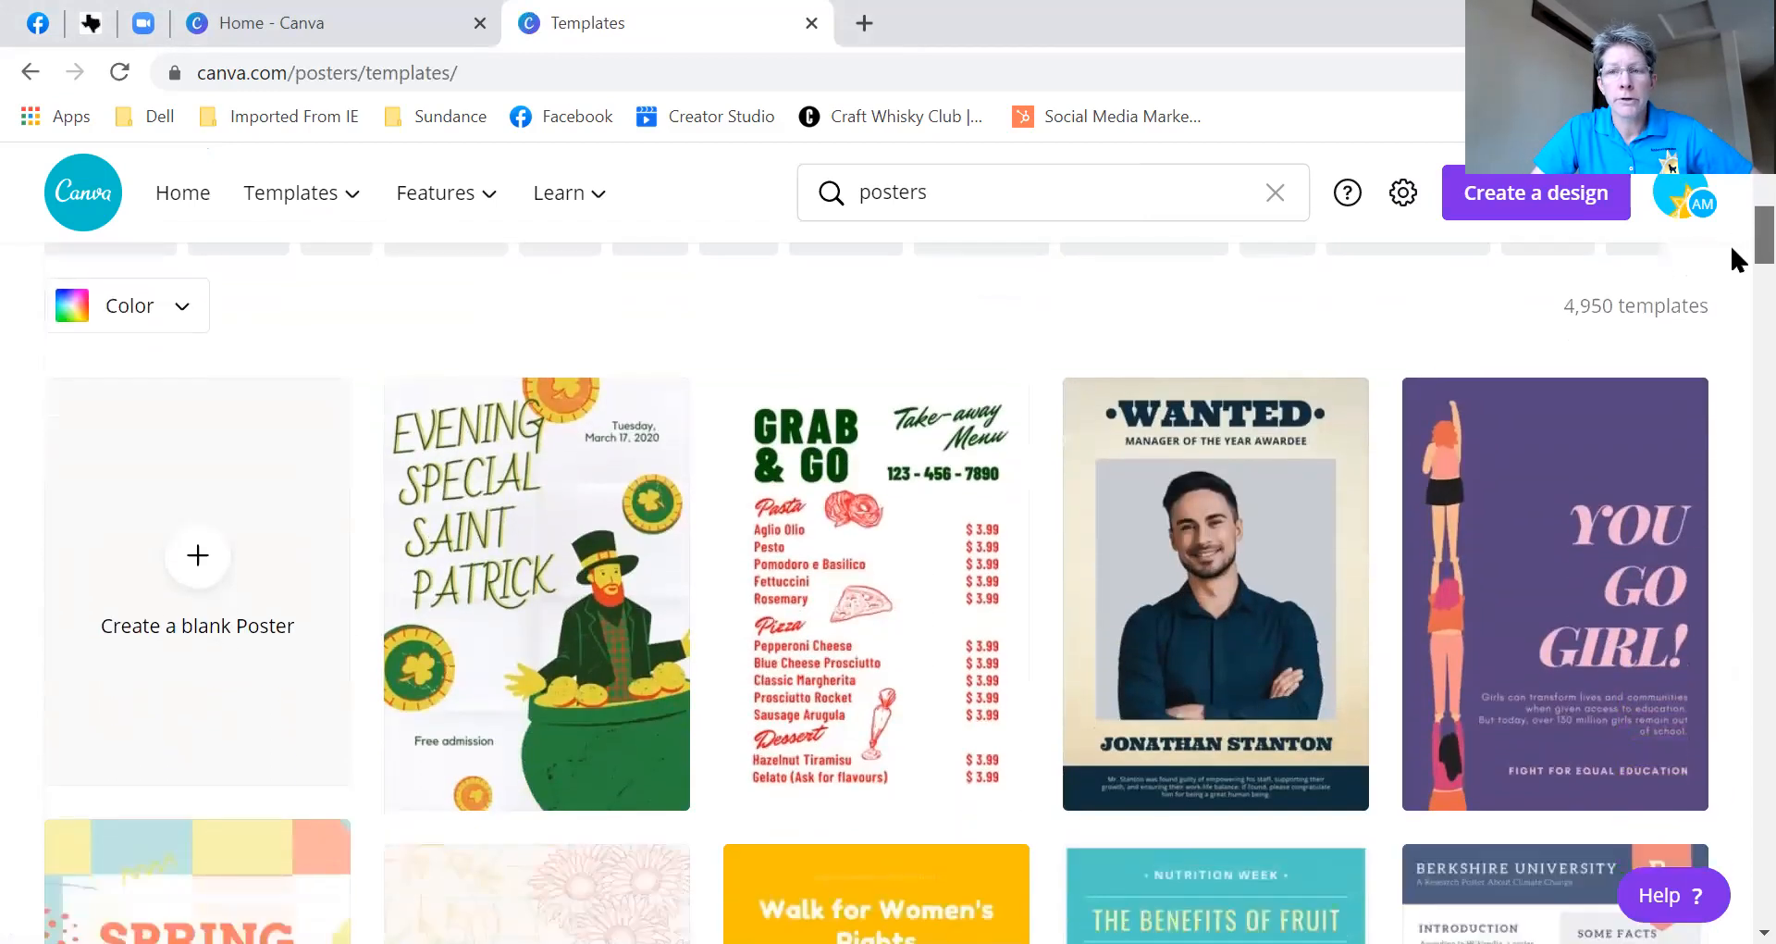
scroll(1731, 260, down, 10)
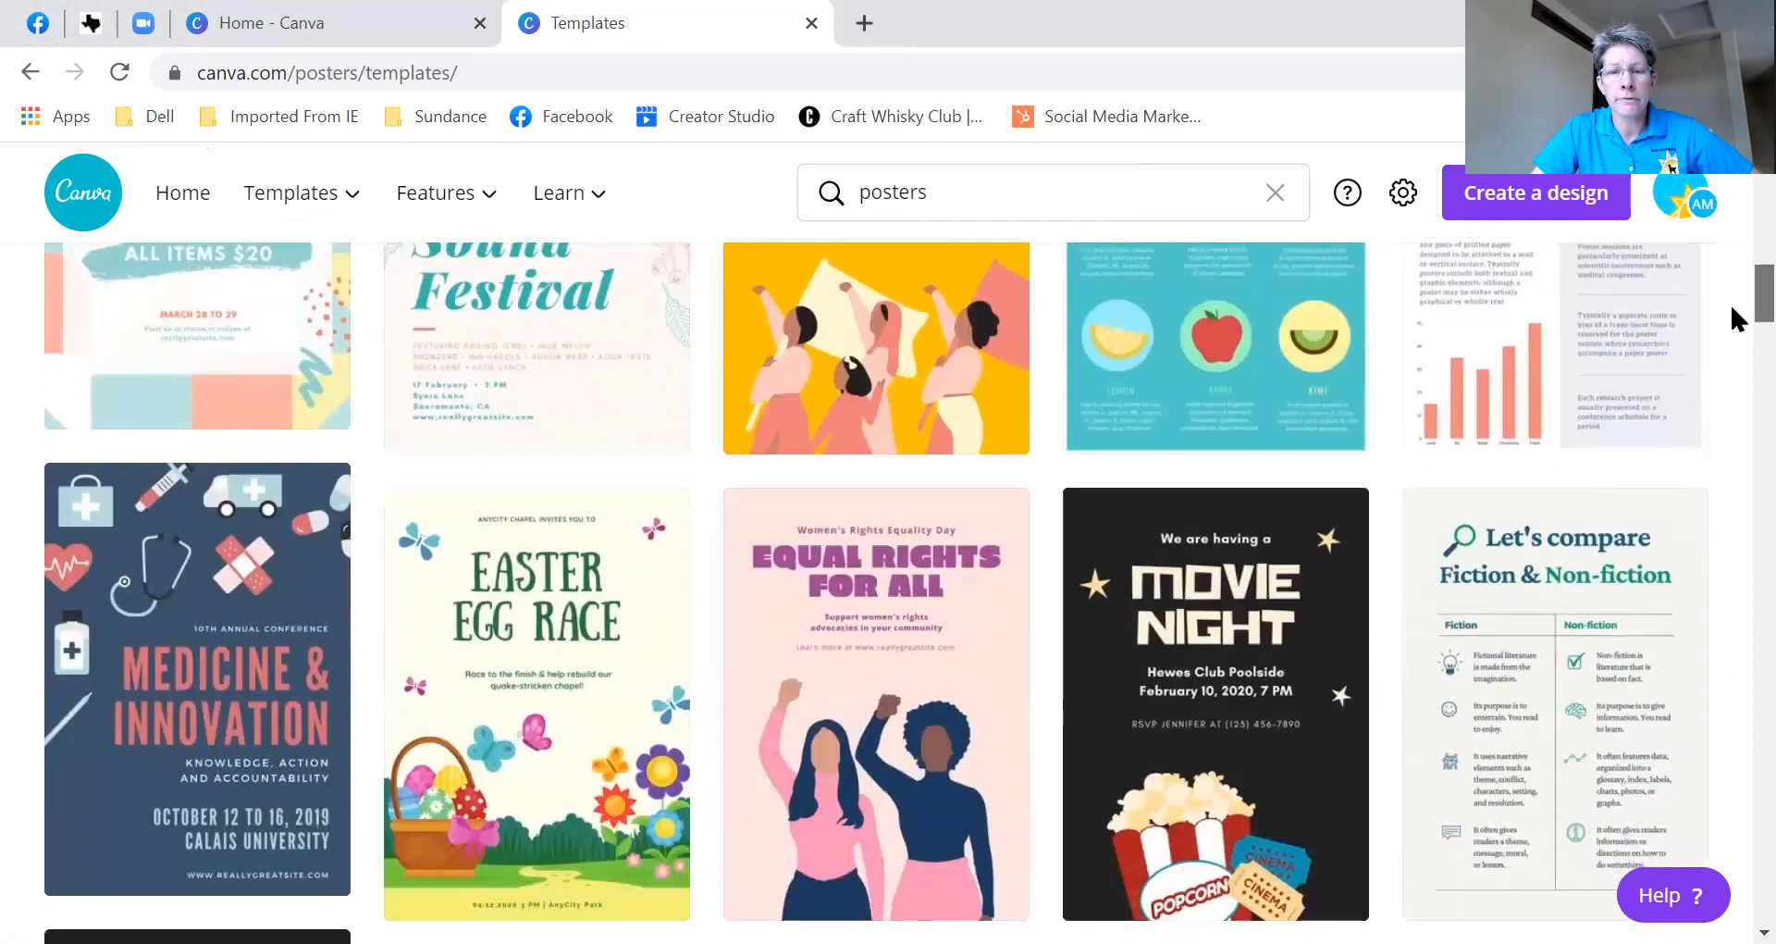
scroll(1737, 338, down, 6)
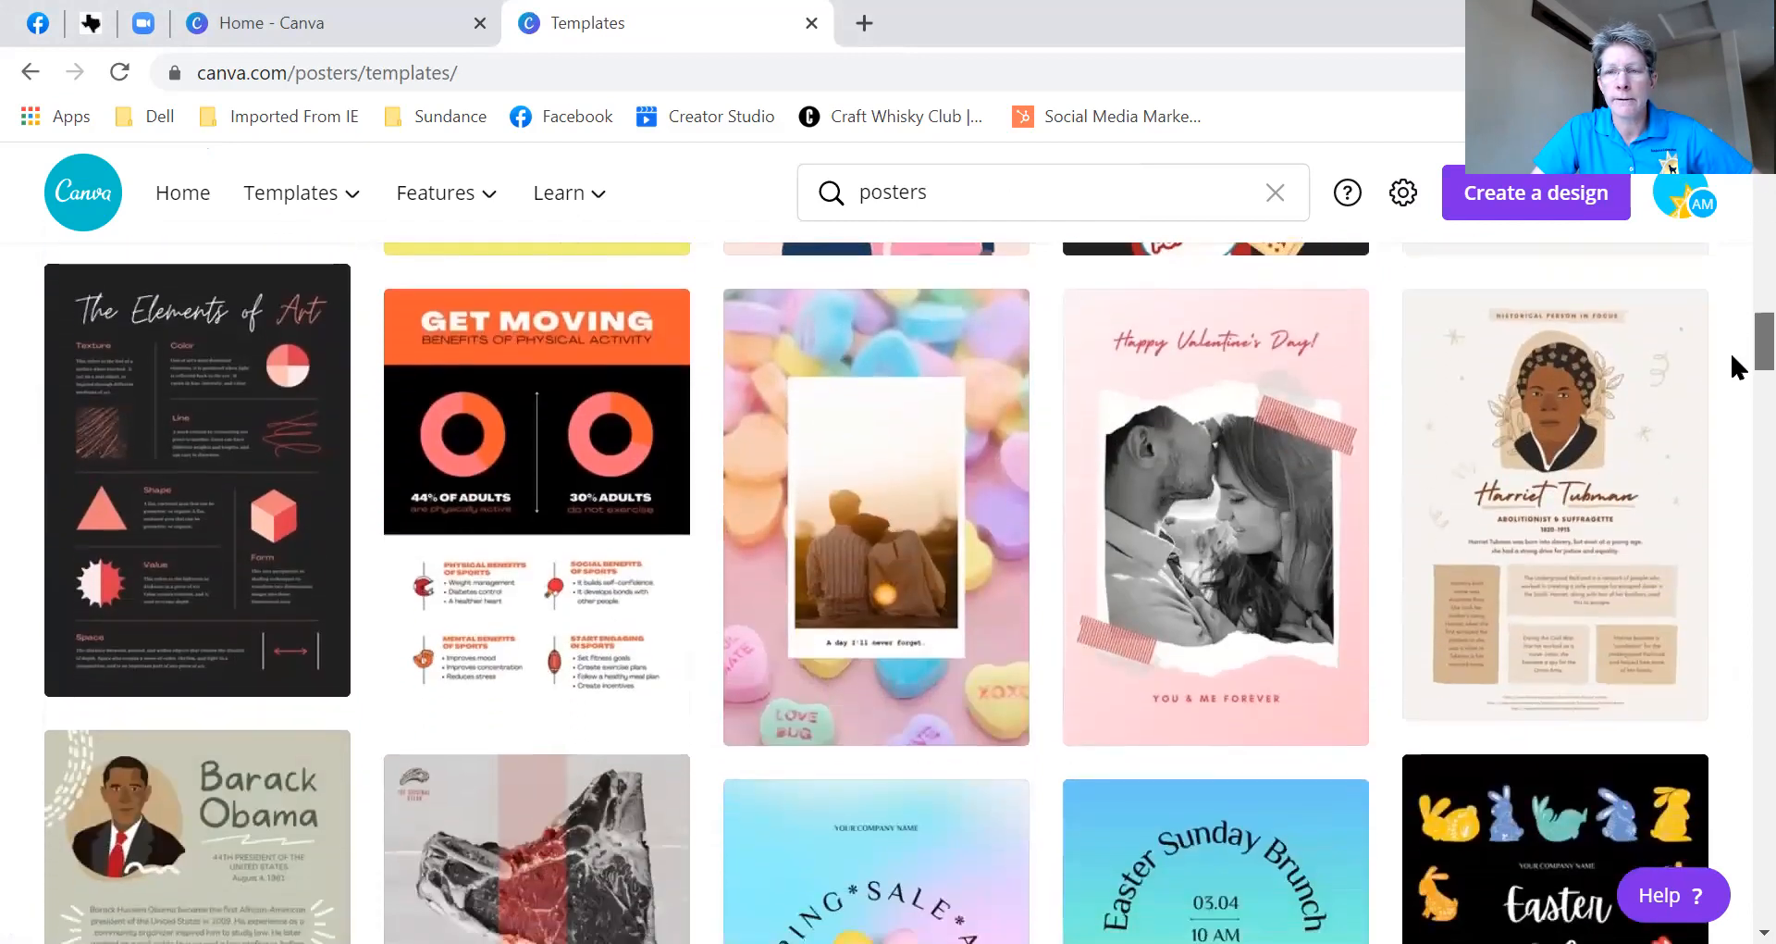
scroll(1730, 361, down, 3)
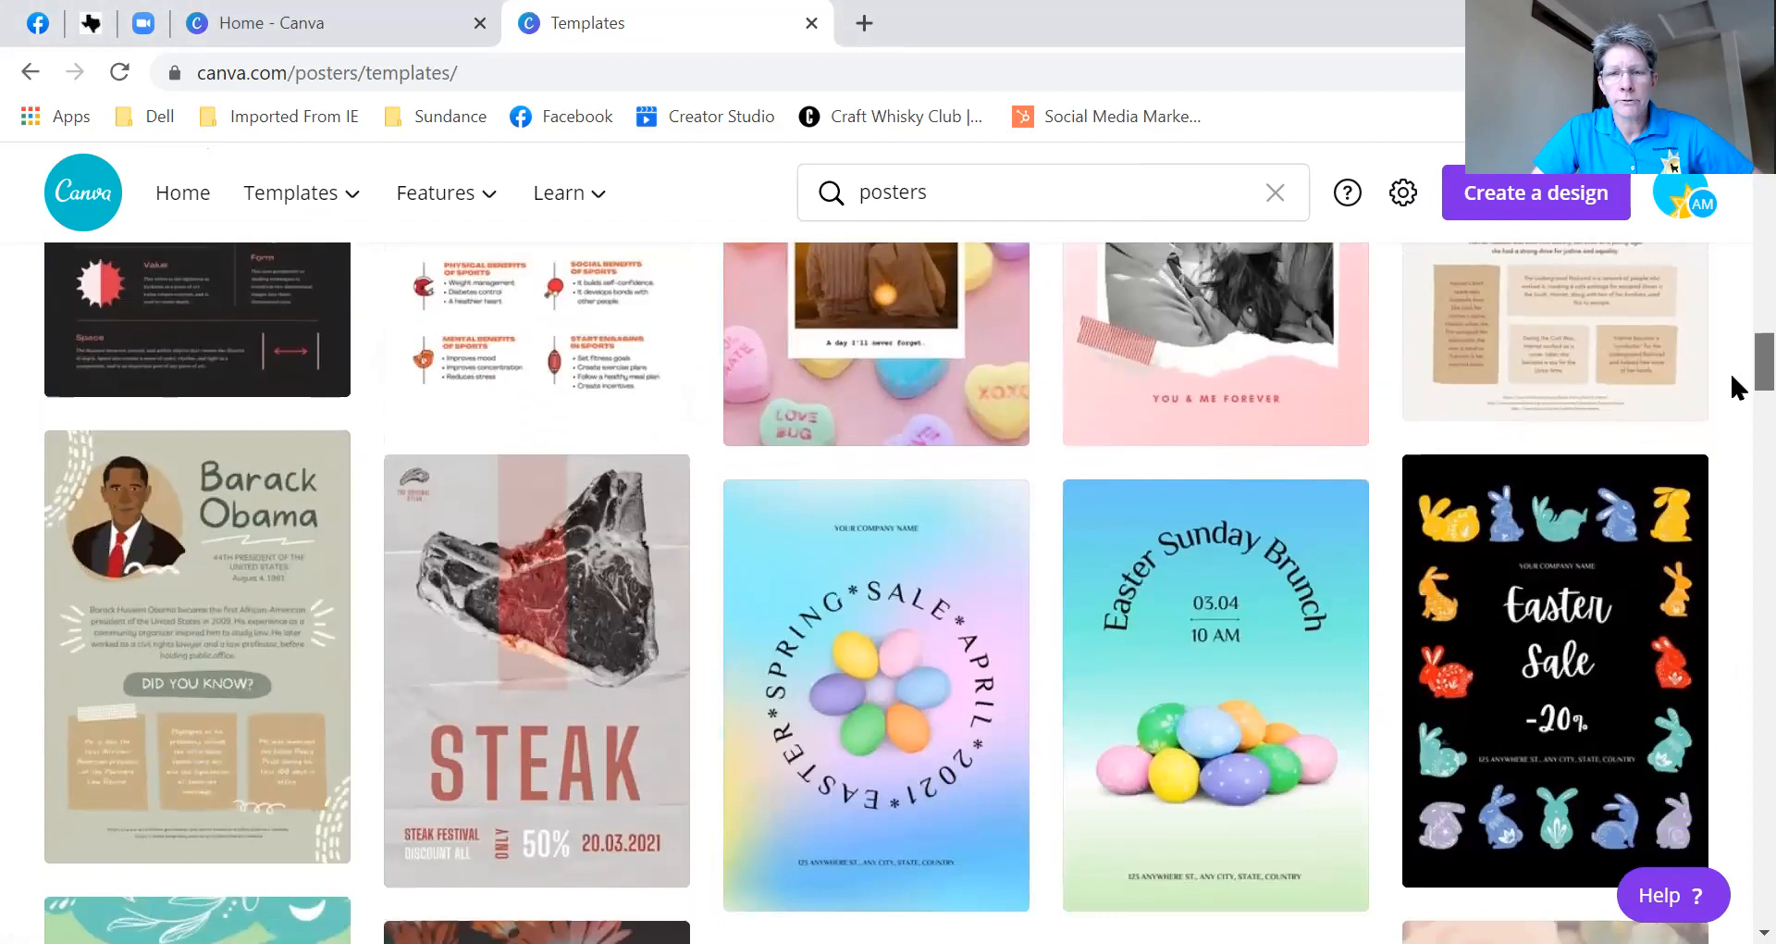
scroll(1732, 382, down, 1)
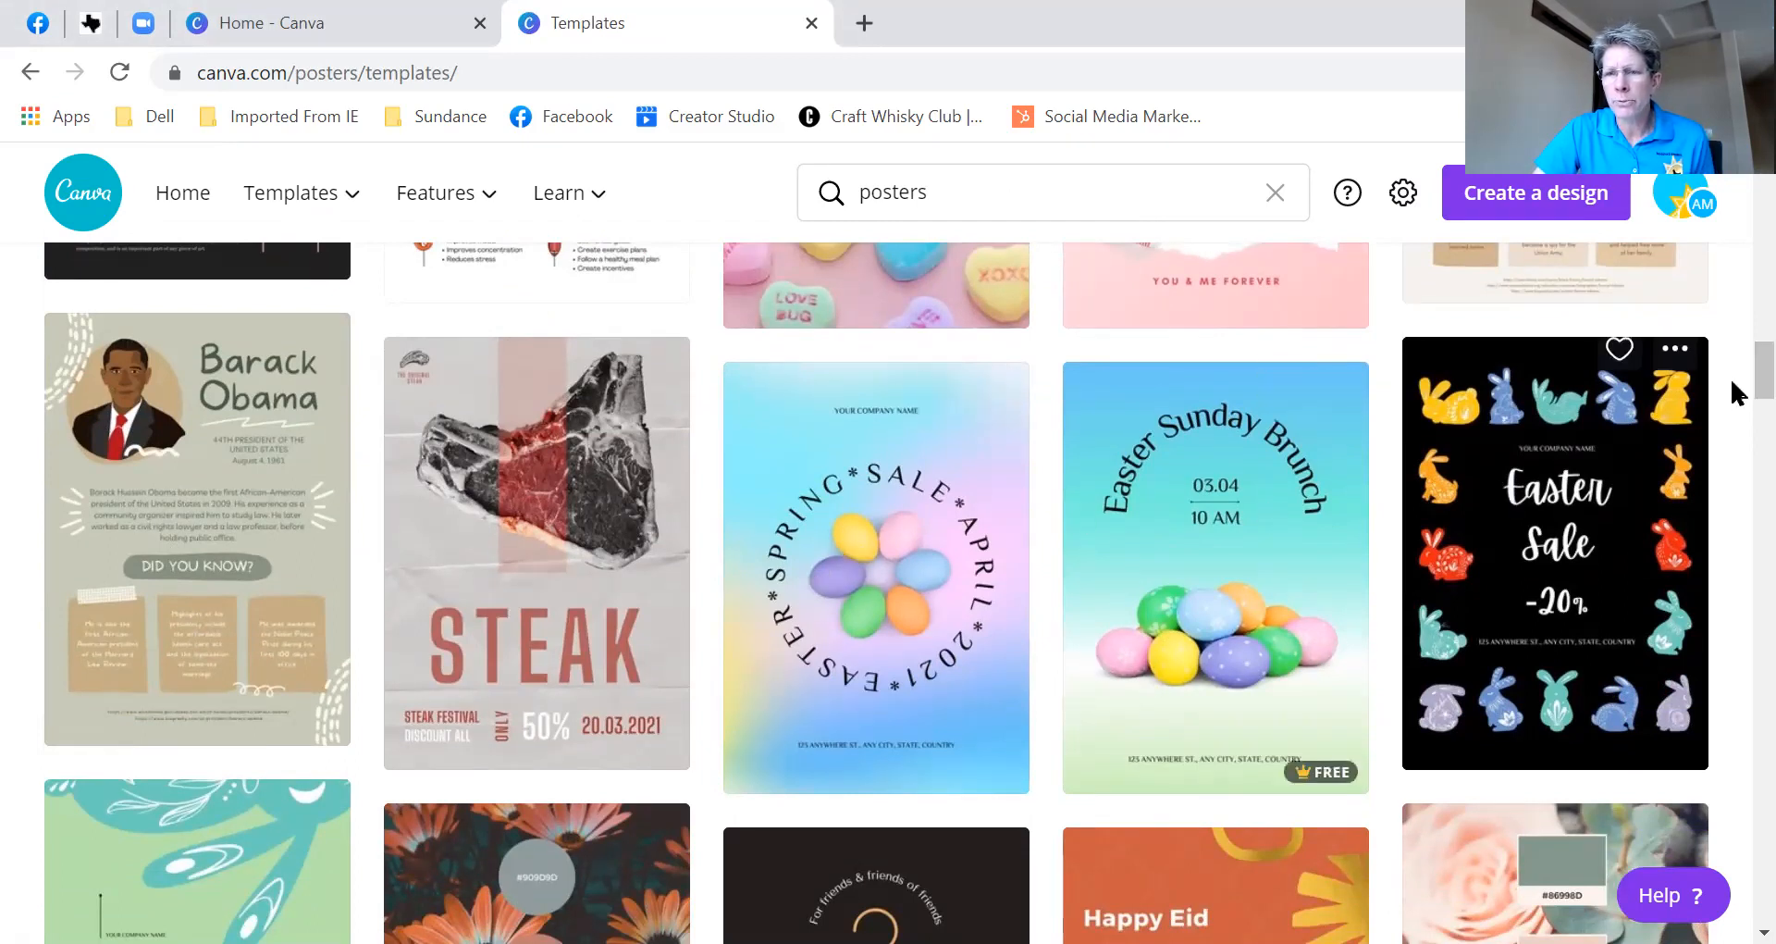
scroll(1735, 389, down, 3)
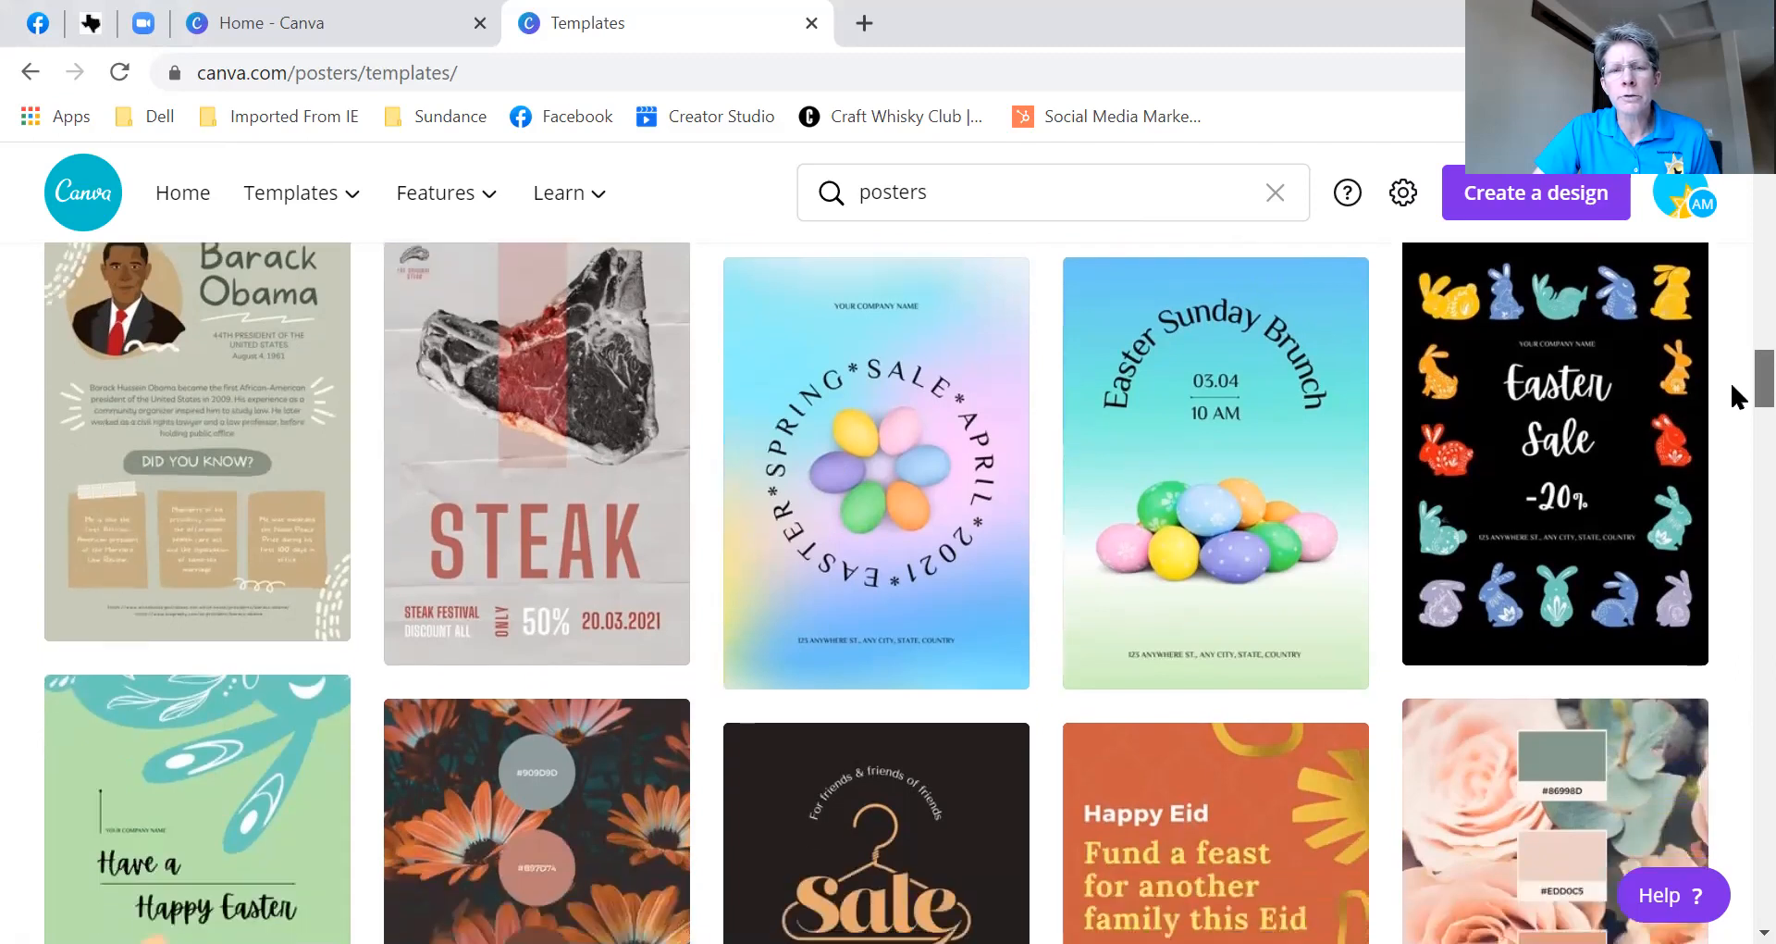
scroll(1735, 407, down, 1)
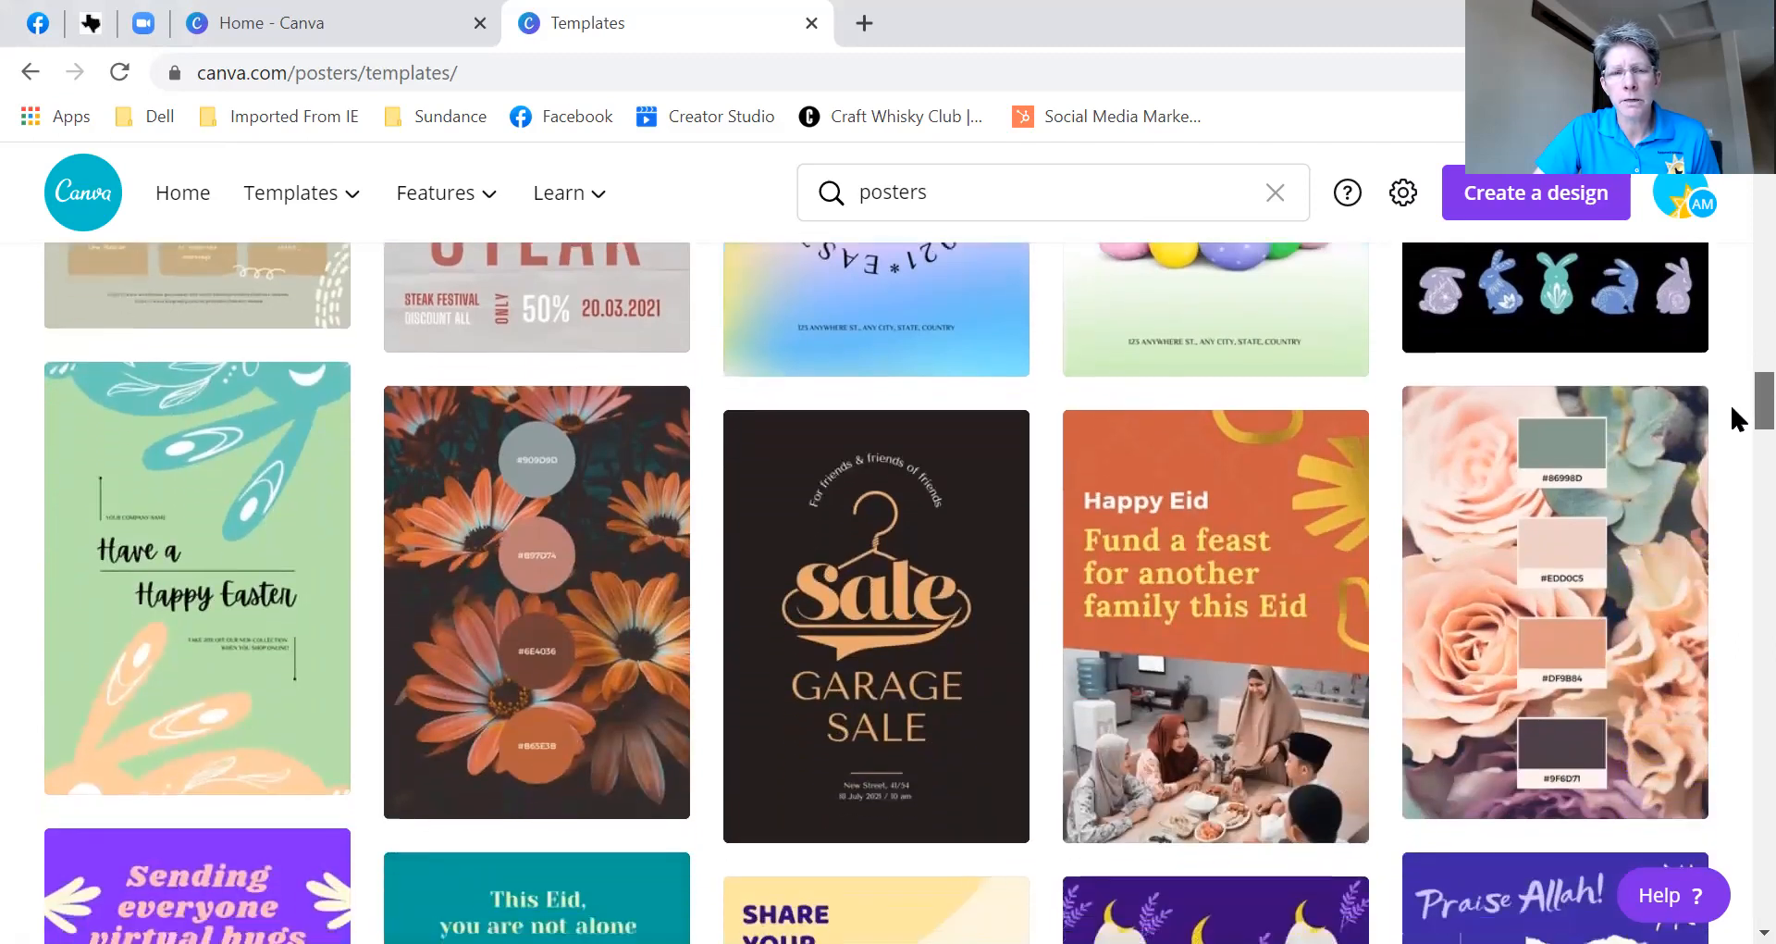
scroll(1736, 403, up, 2)
scroll(1732, 407, down, 5)
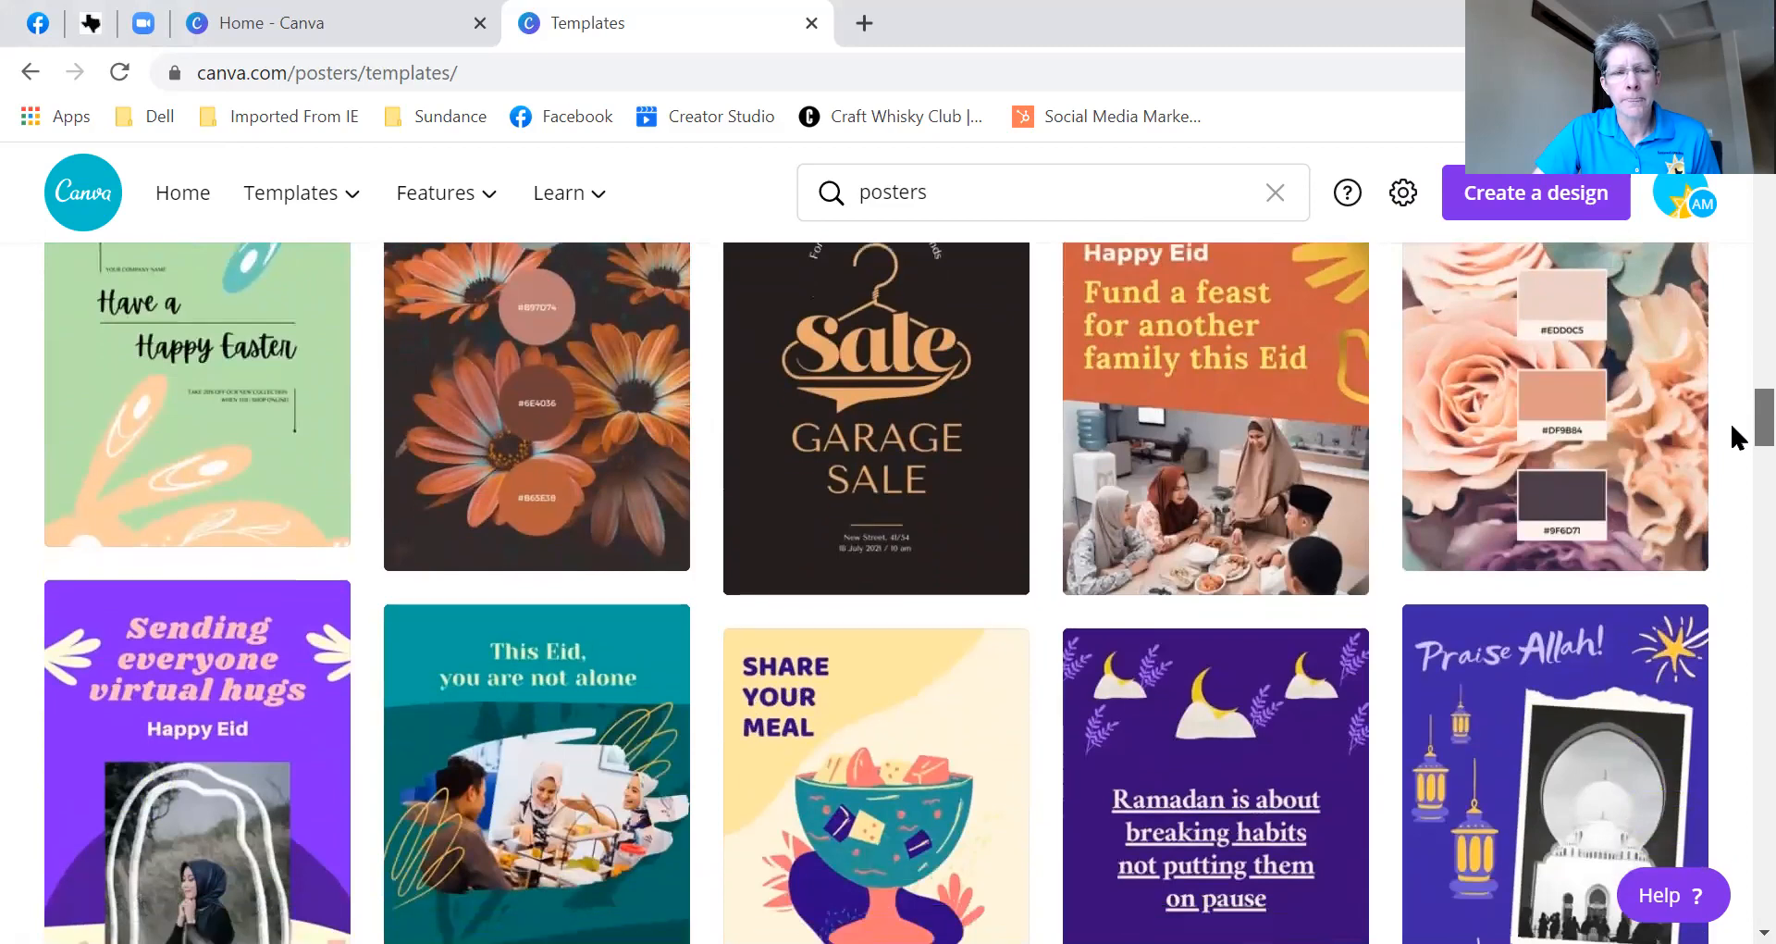
drag(1730, 420, 1734, 198)
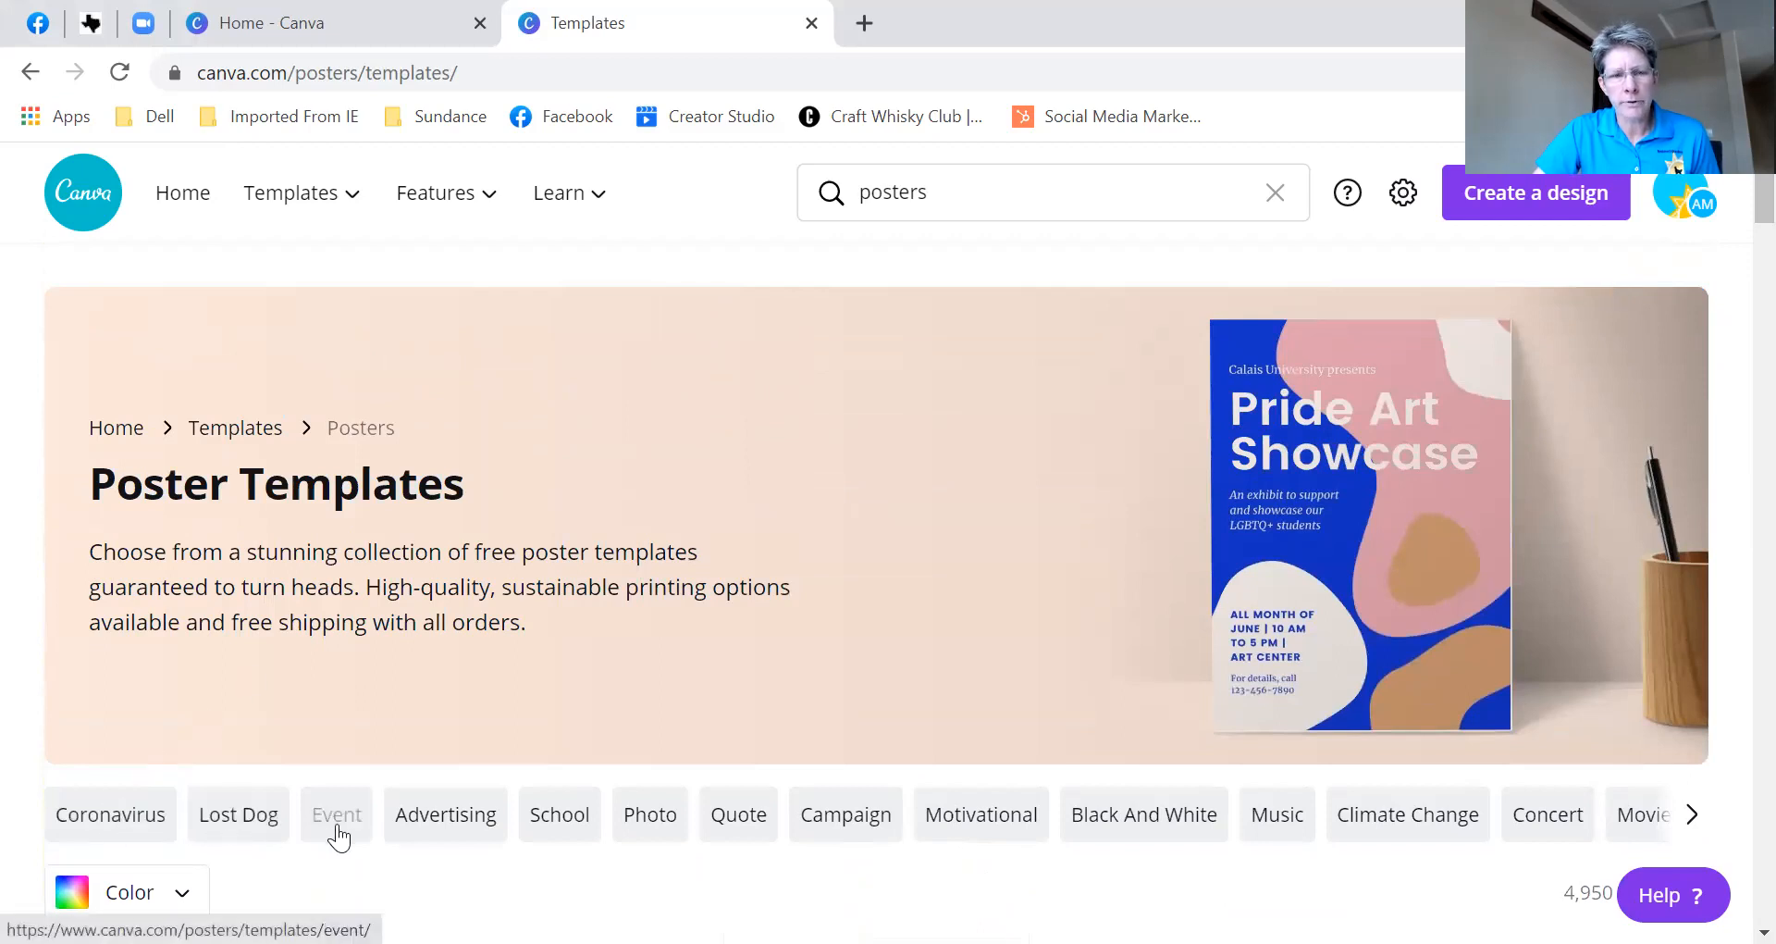
- Narrow the poster templates to the Advertising category and look through the designs
click(451, 815)
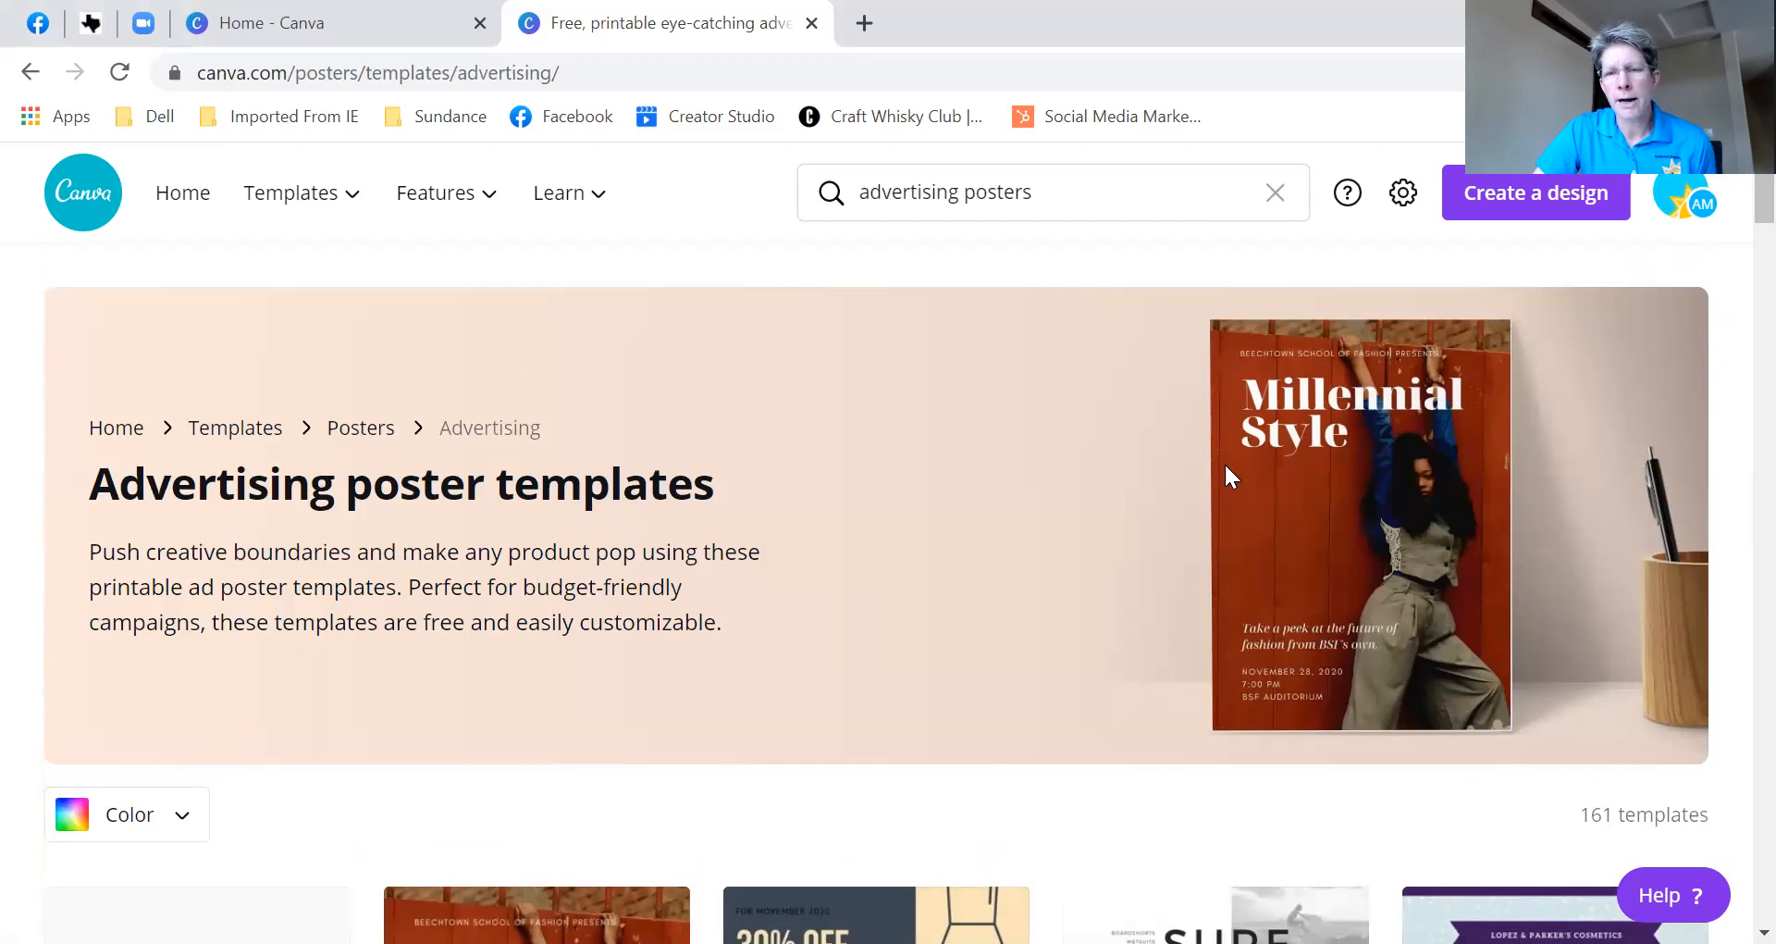
scroll(1728, 215, down, 4)
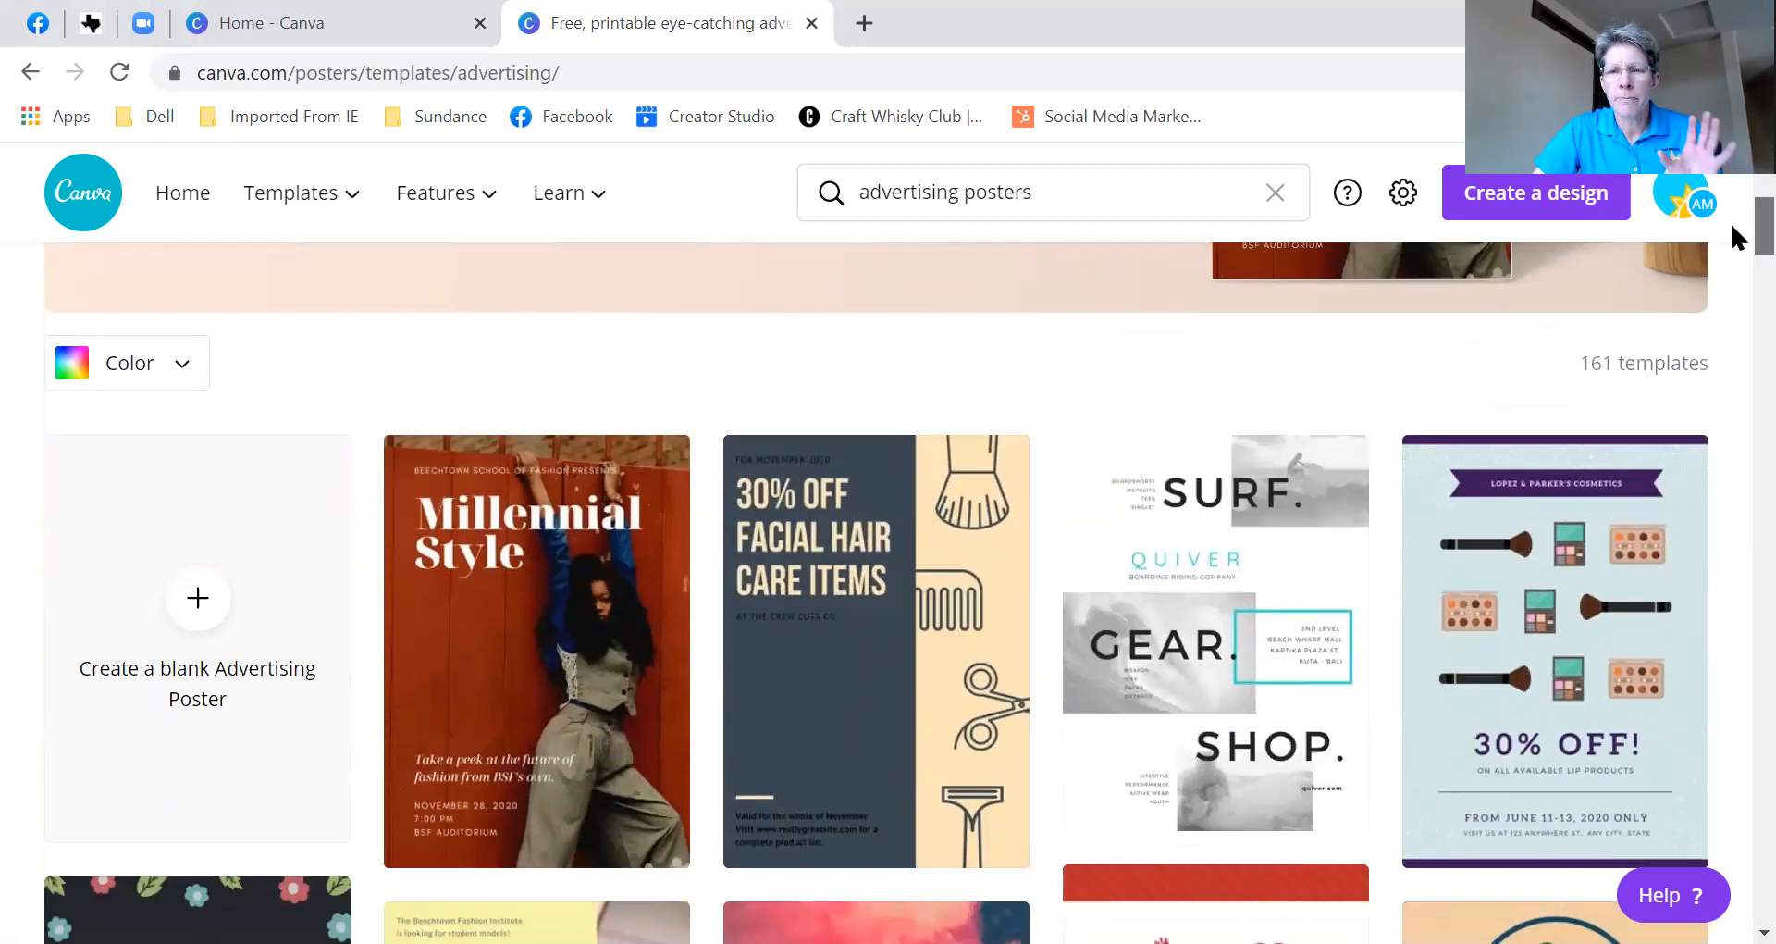
scroll(1730, 222, down, 2)
scroll(1730, 236, down, 4)
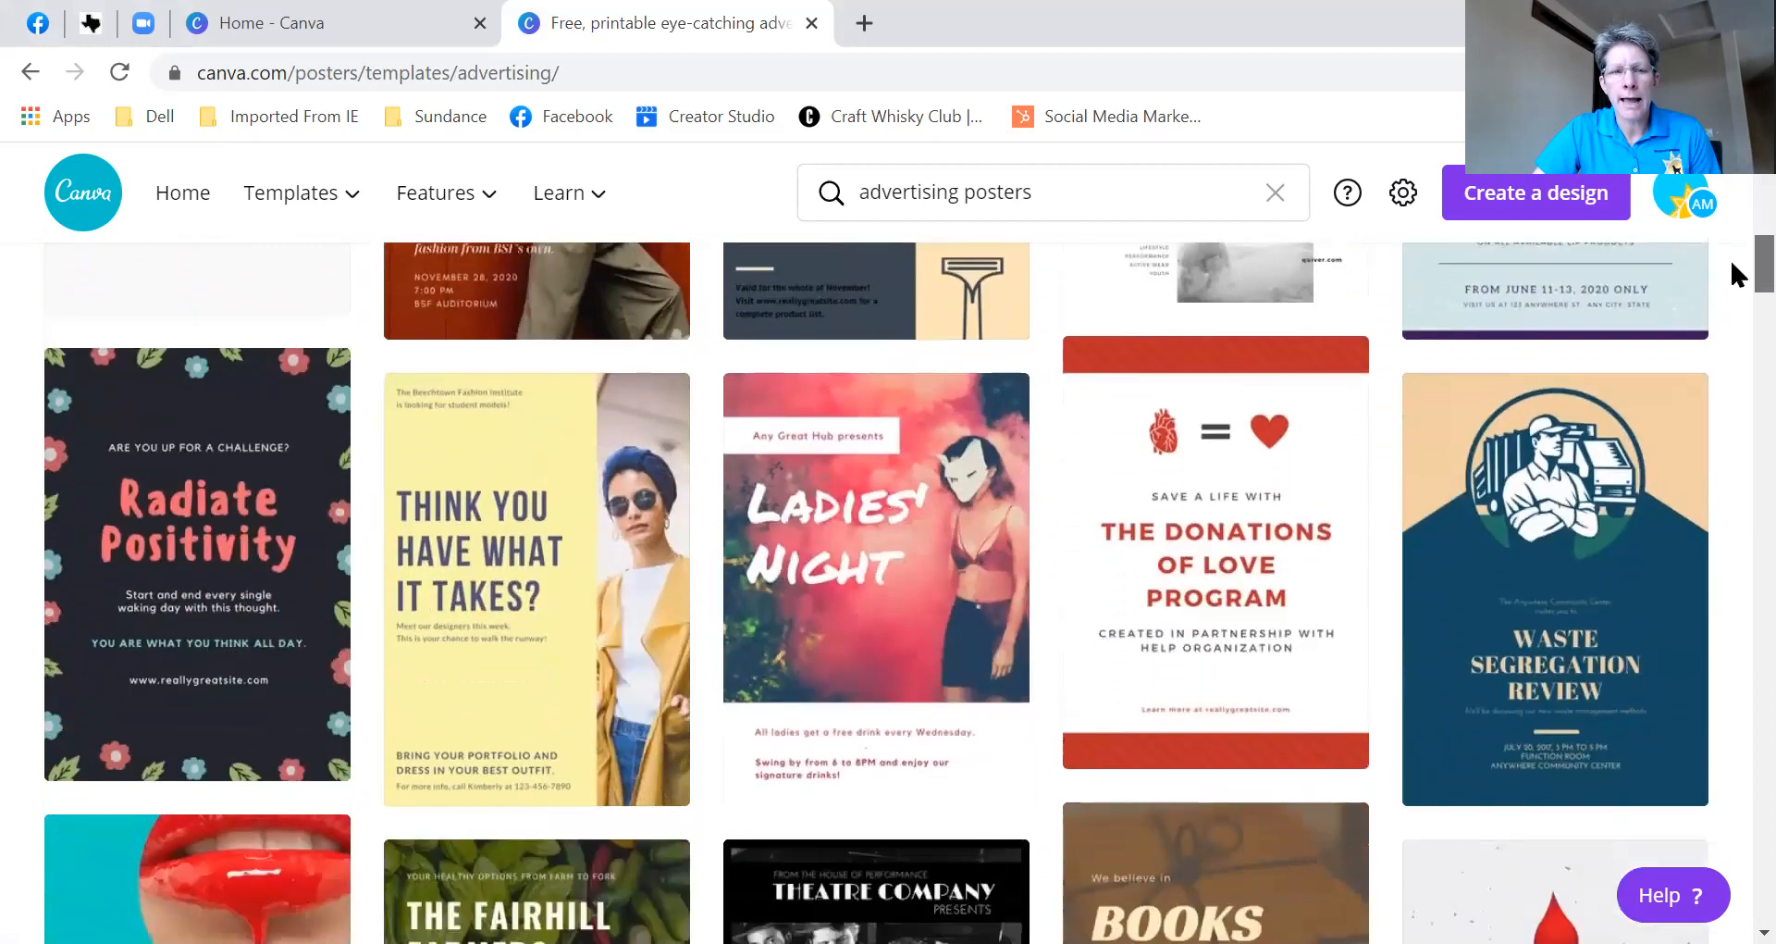
scroll(1736, 277, down, 3)
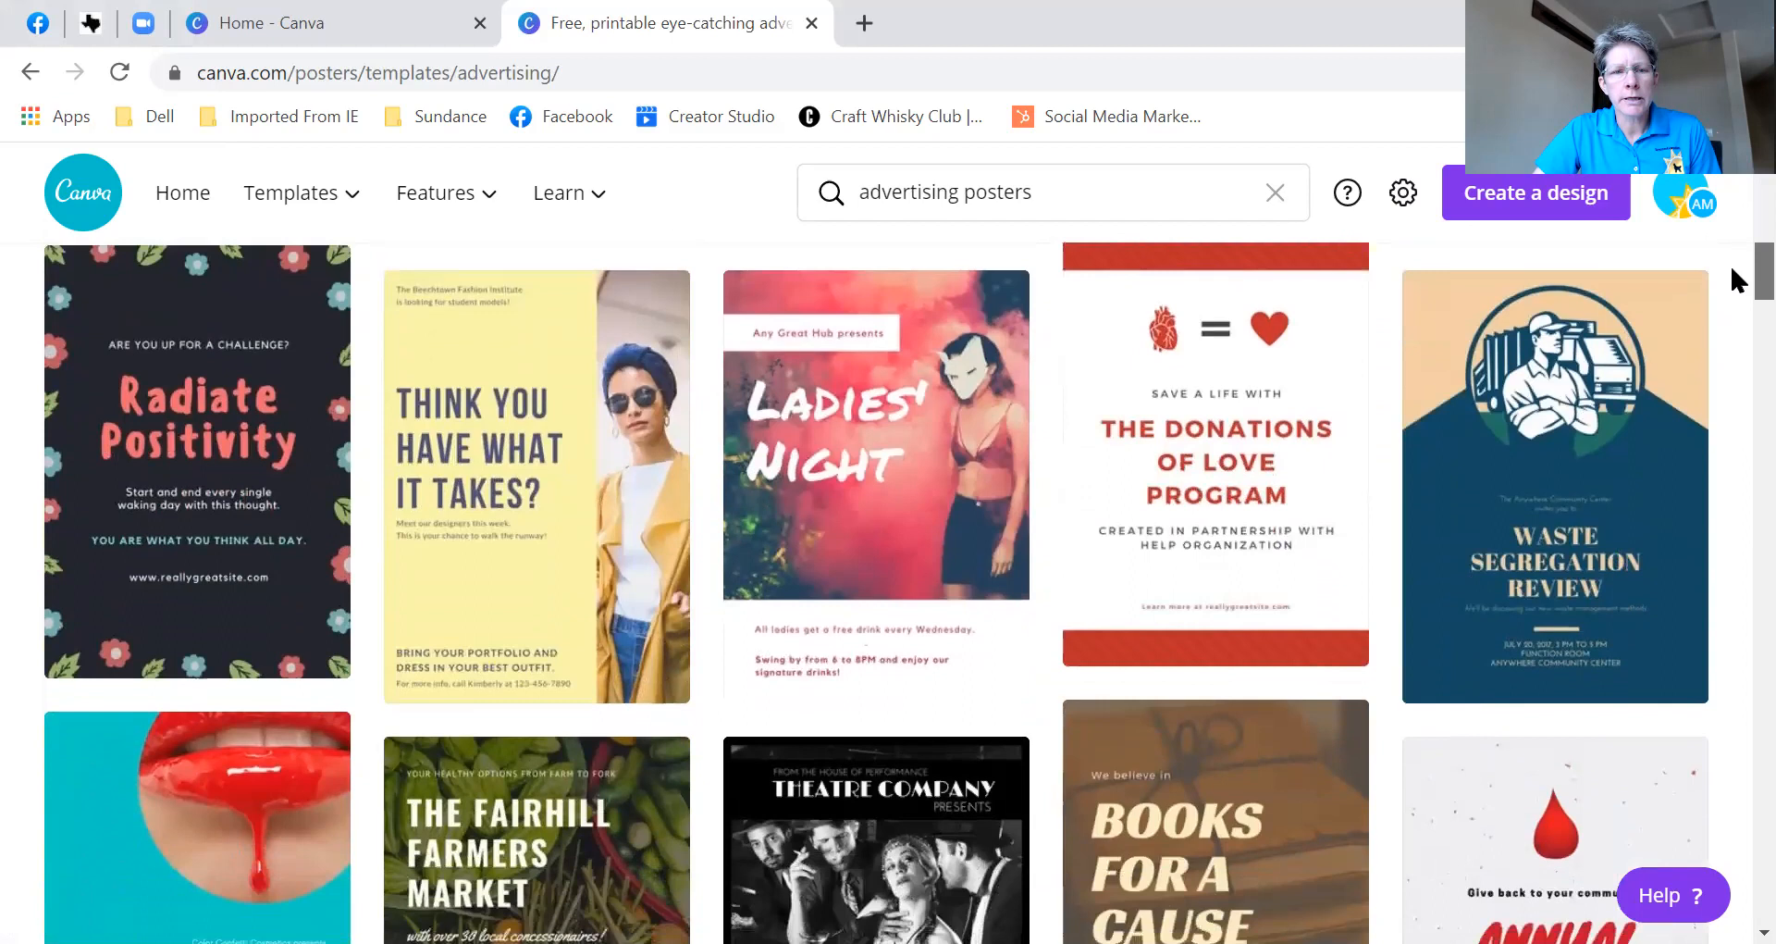
scroll(1737, 299, down, 4)
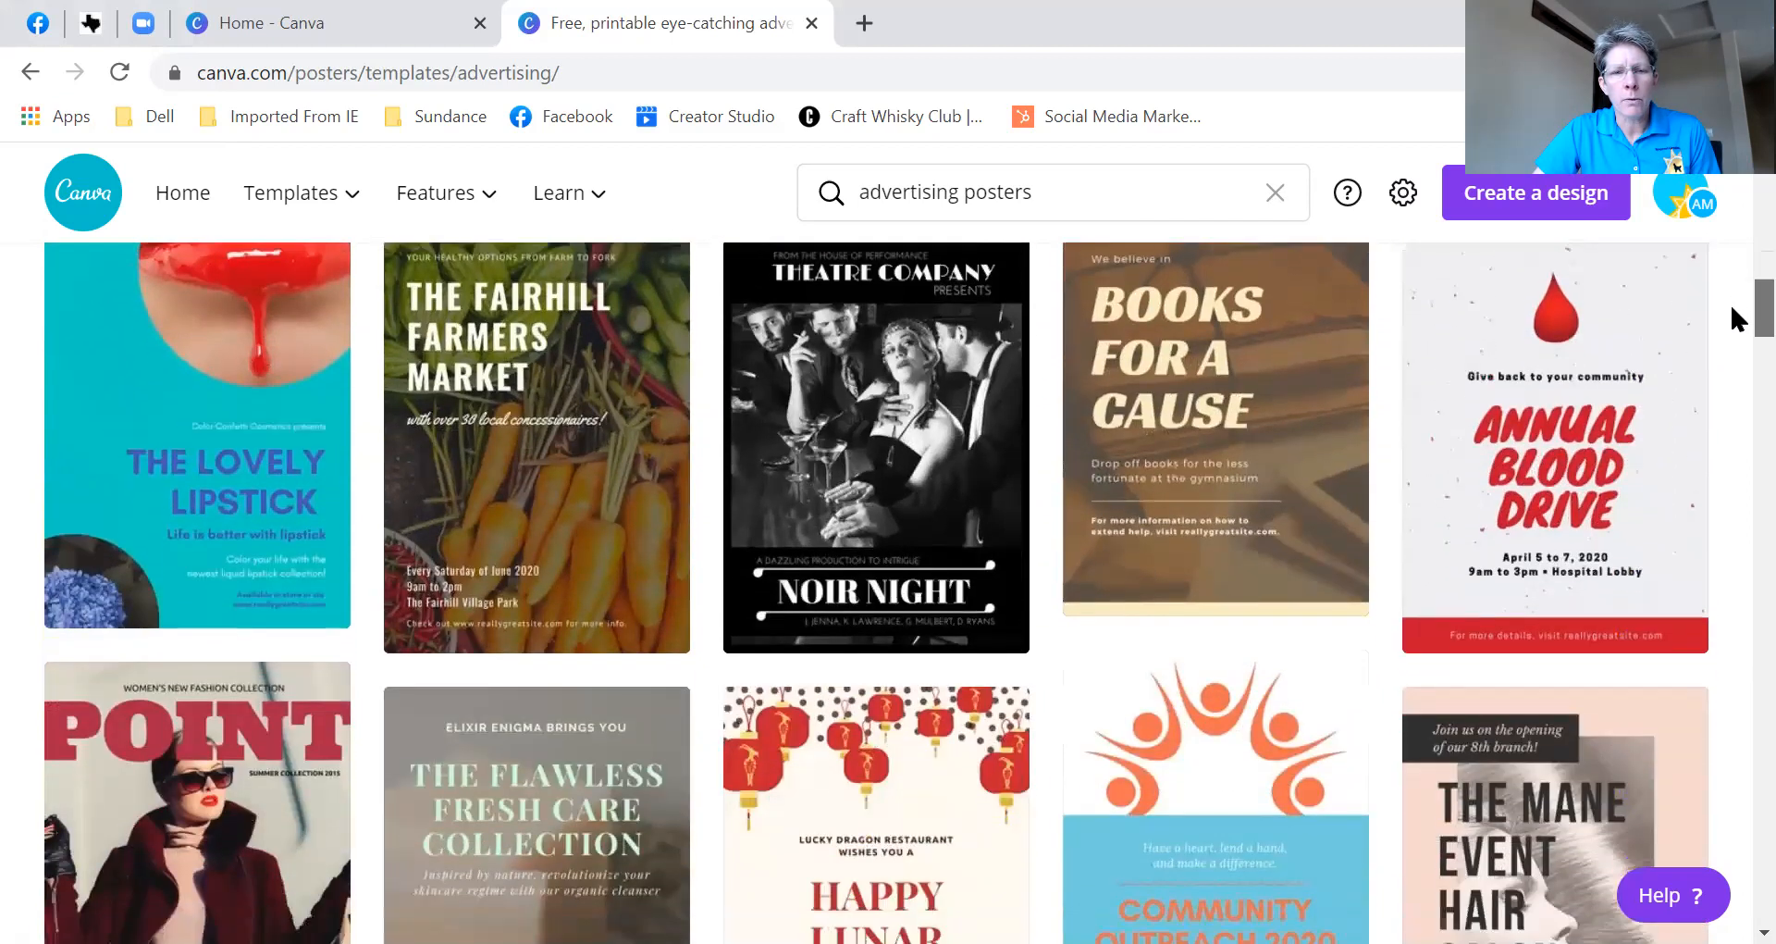
scroll(1736, 325, down, 4)
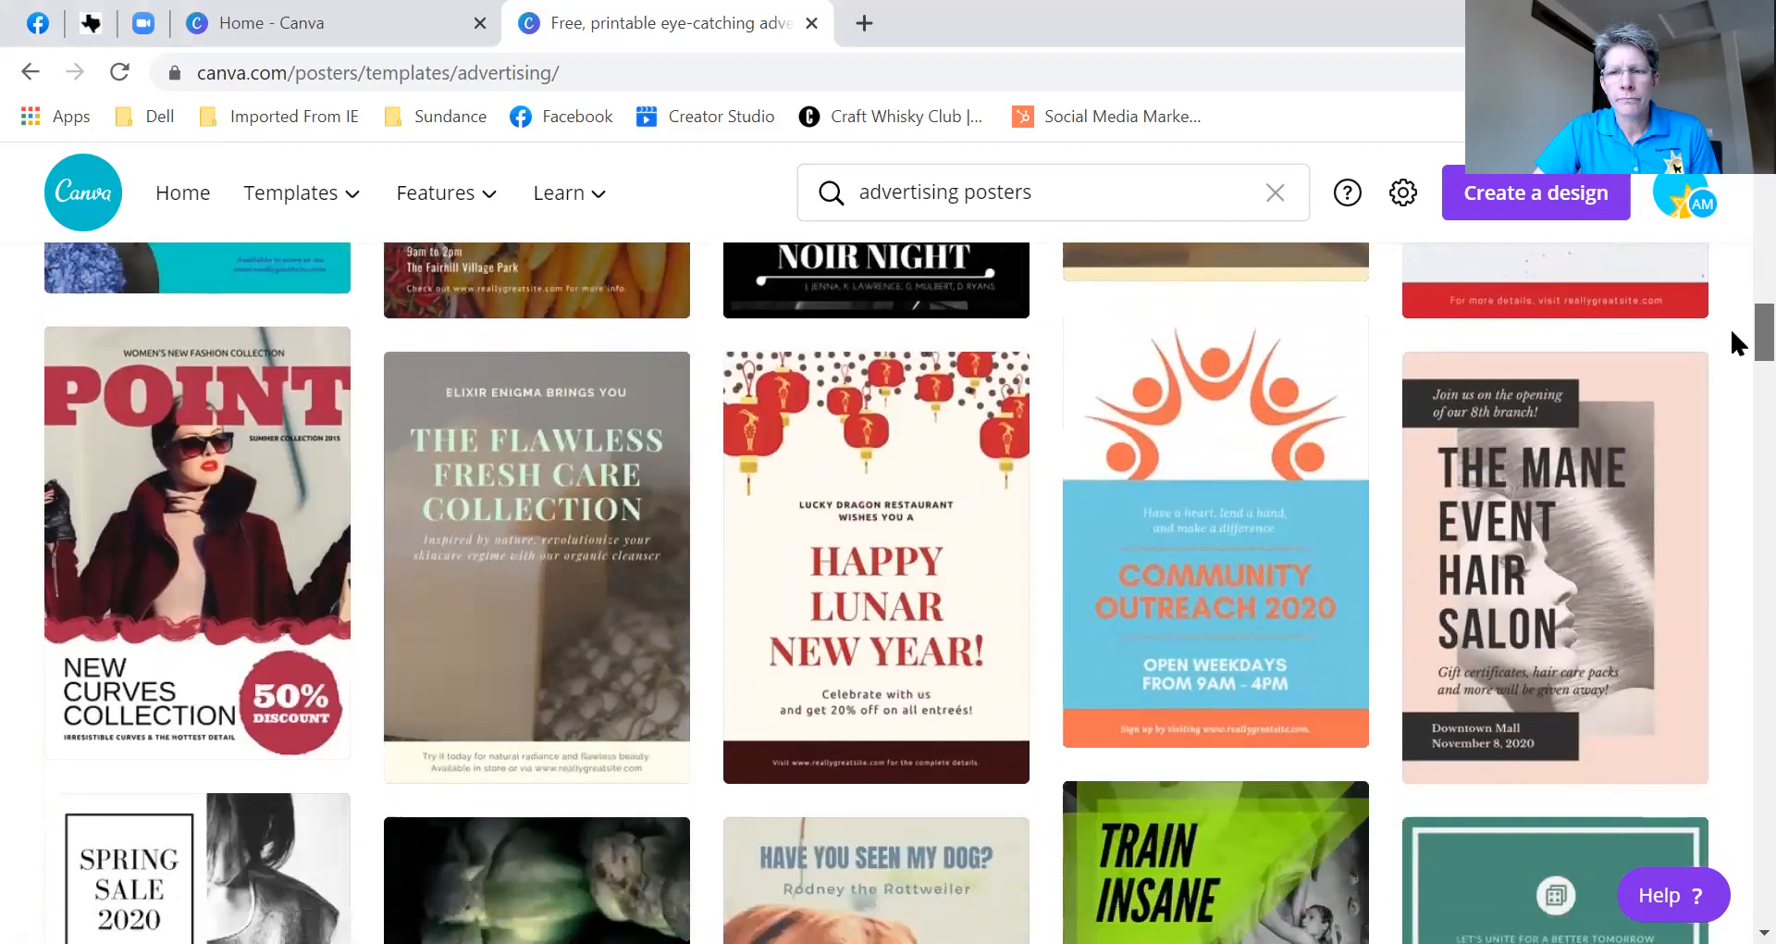
scroll(1732, 342, down, 5)
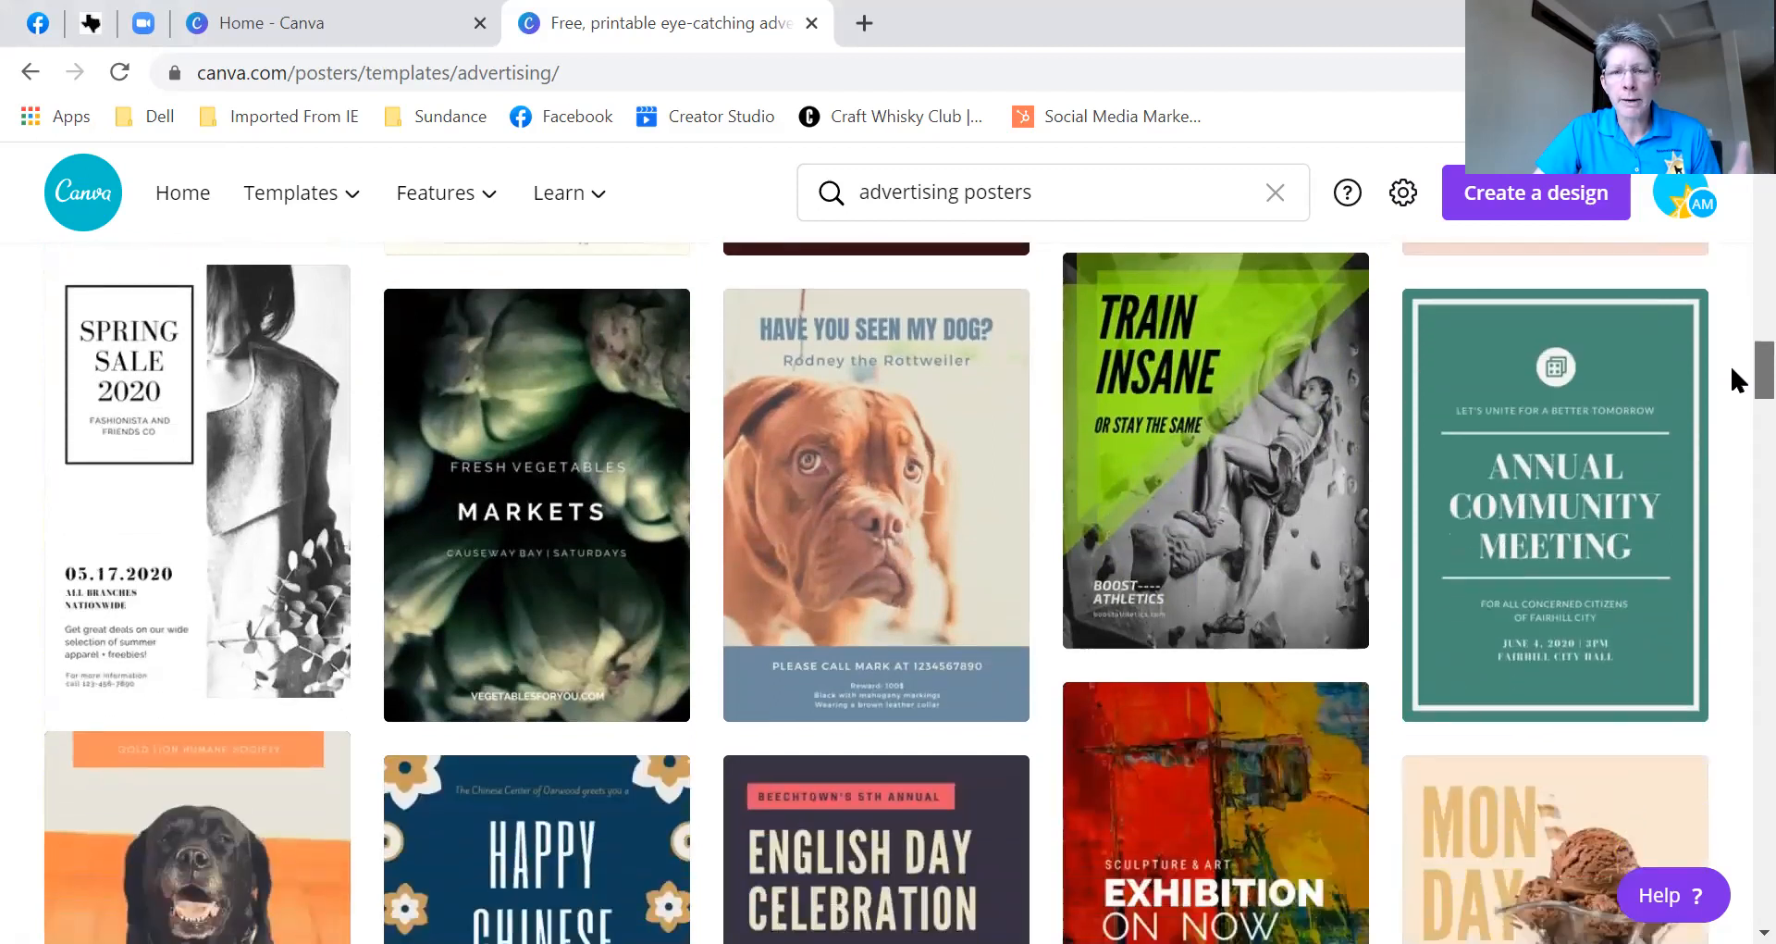
scroll(1730, 362, up, 7)
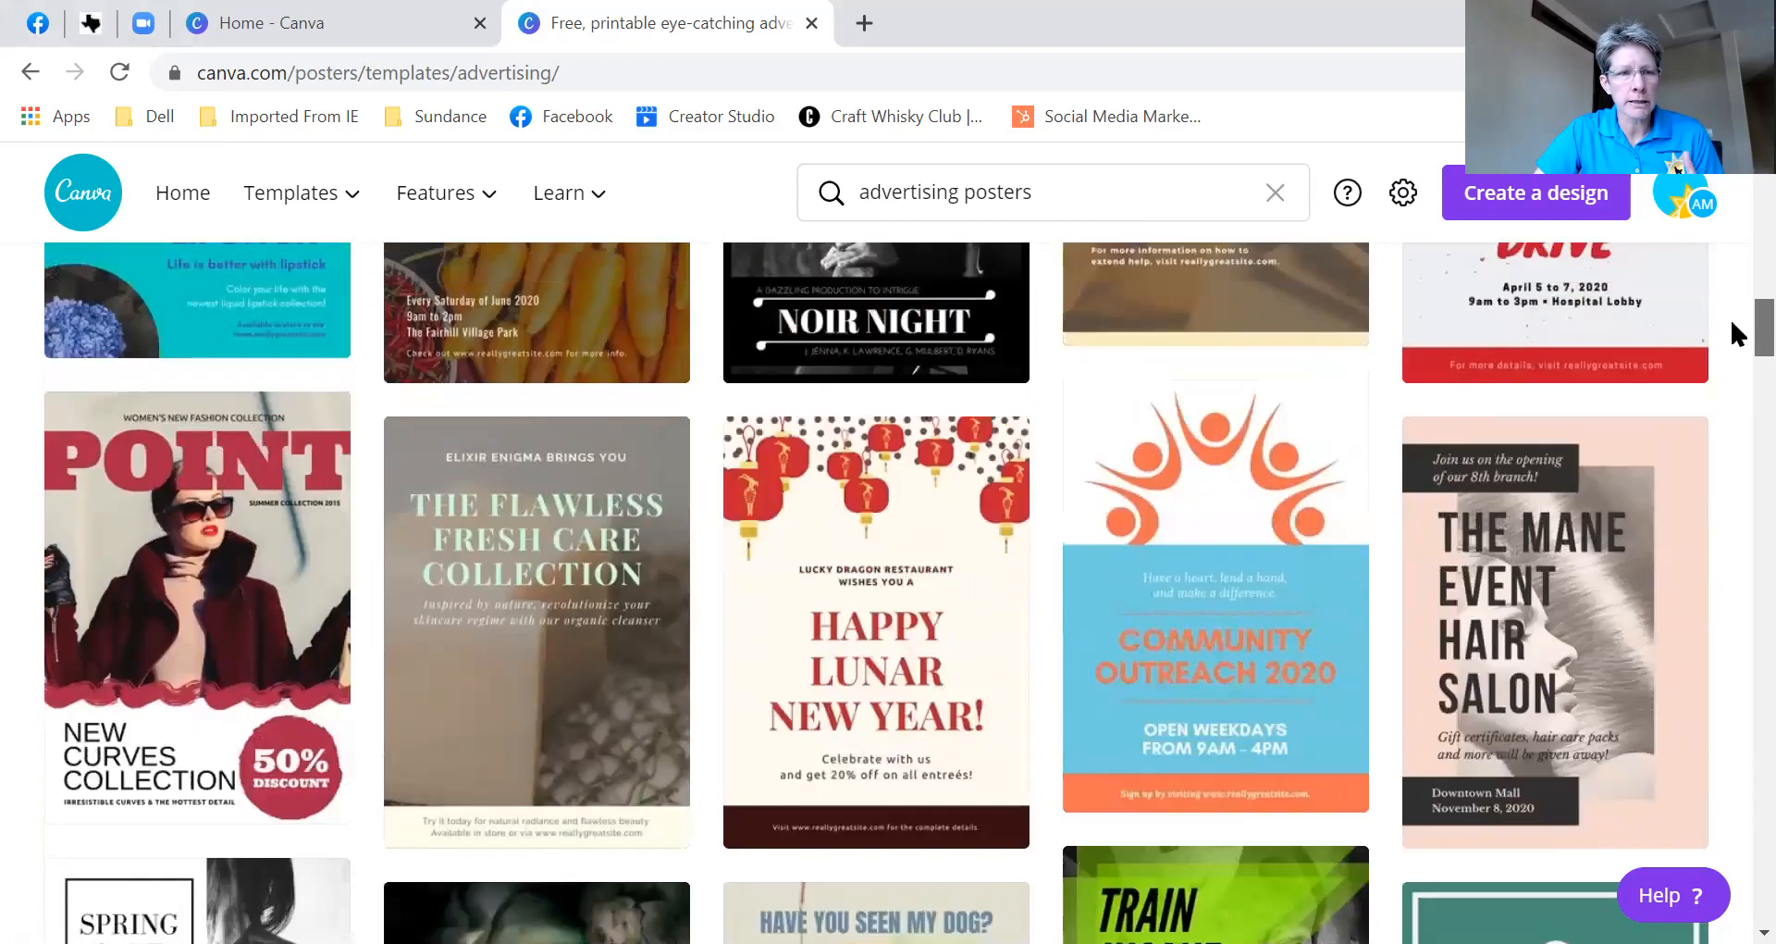
scroll(1730, 317, up, 6)
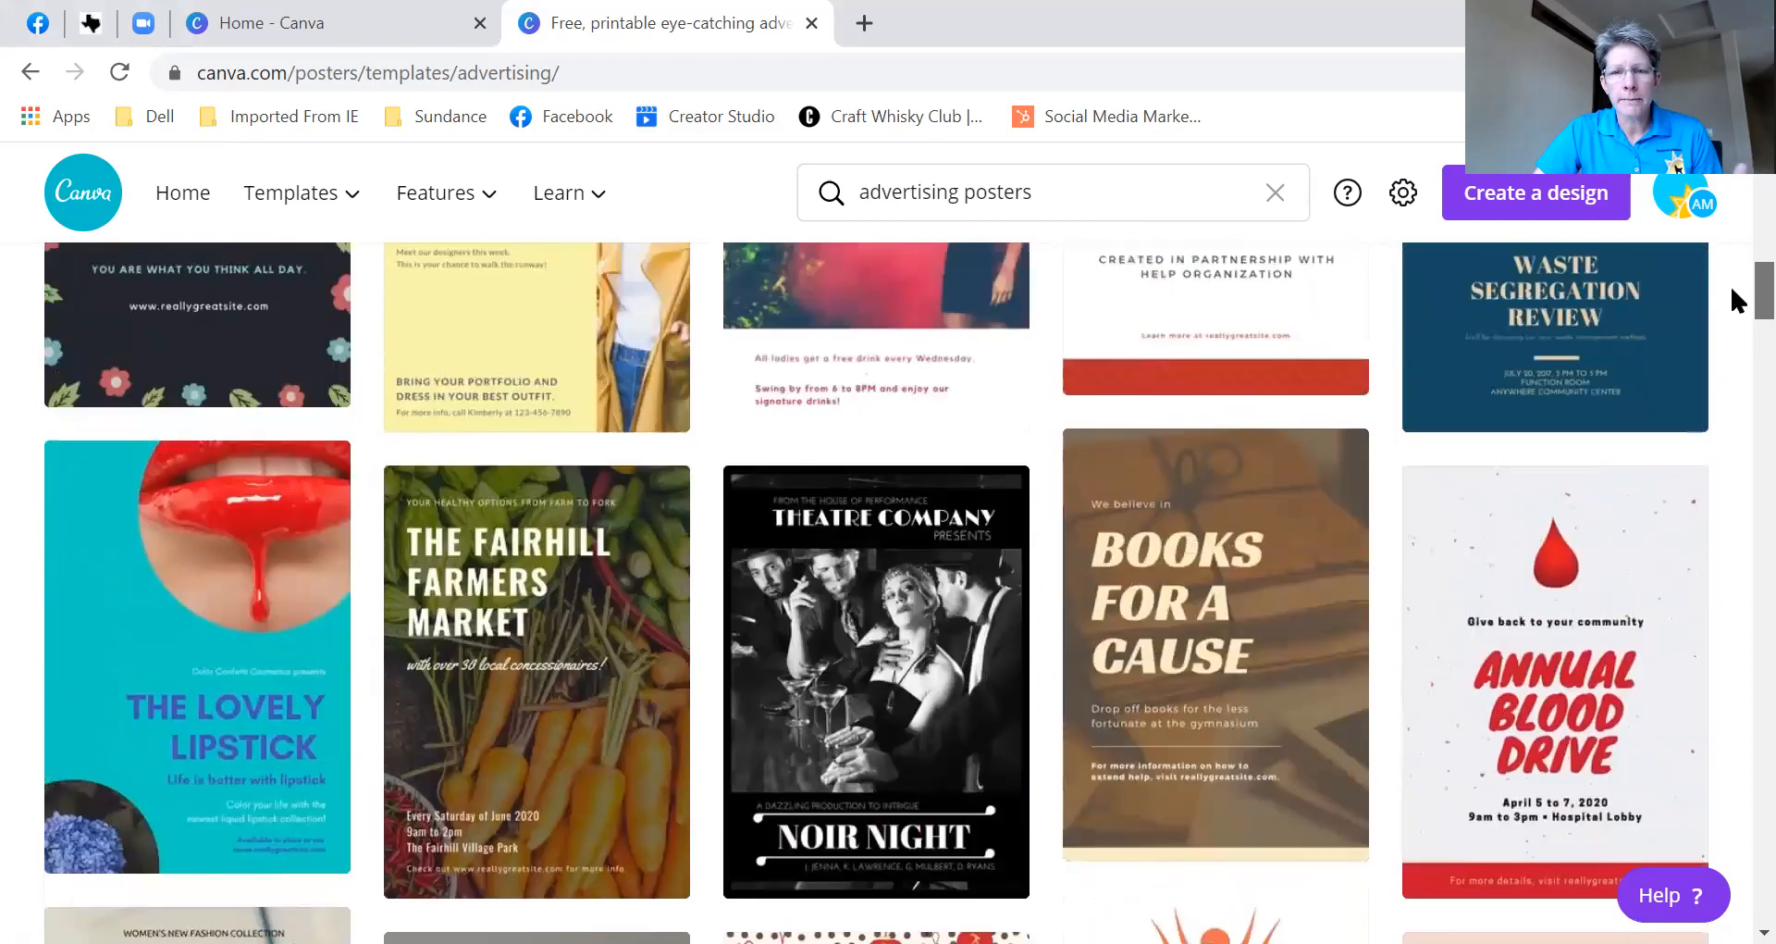
scroll(1730, 278, up, 13)
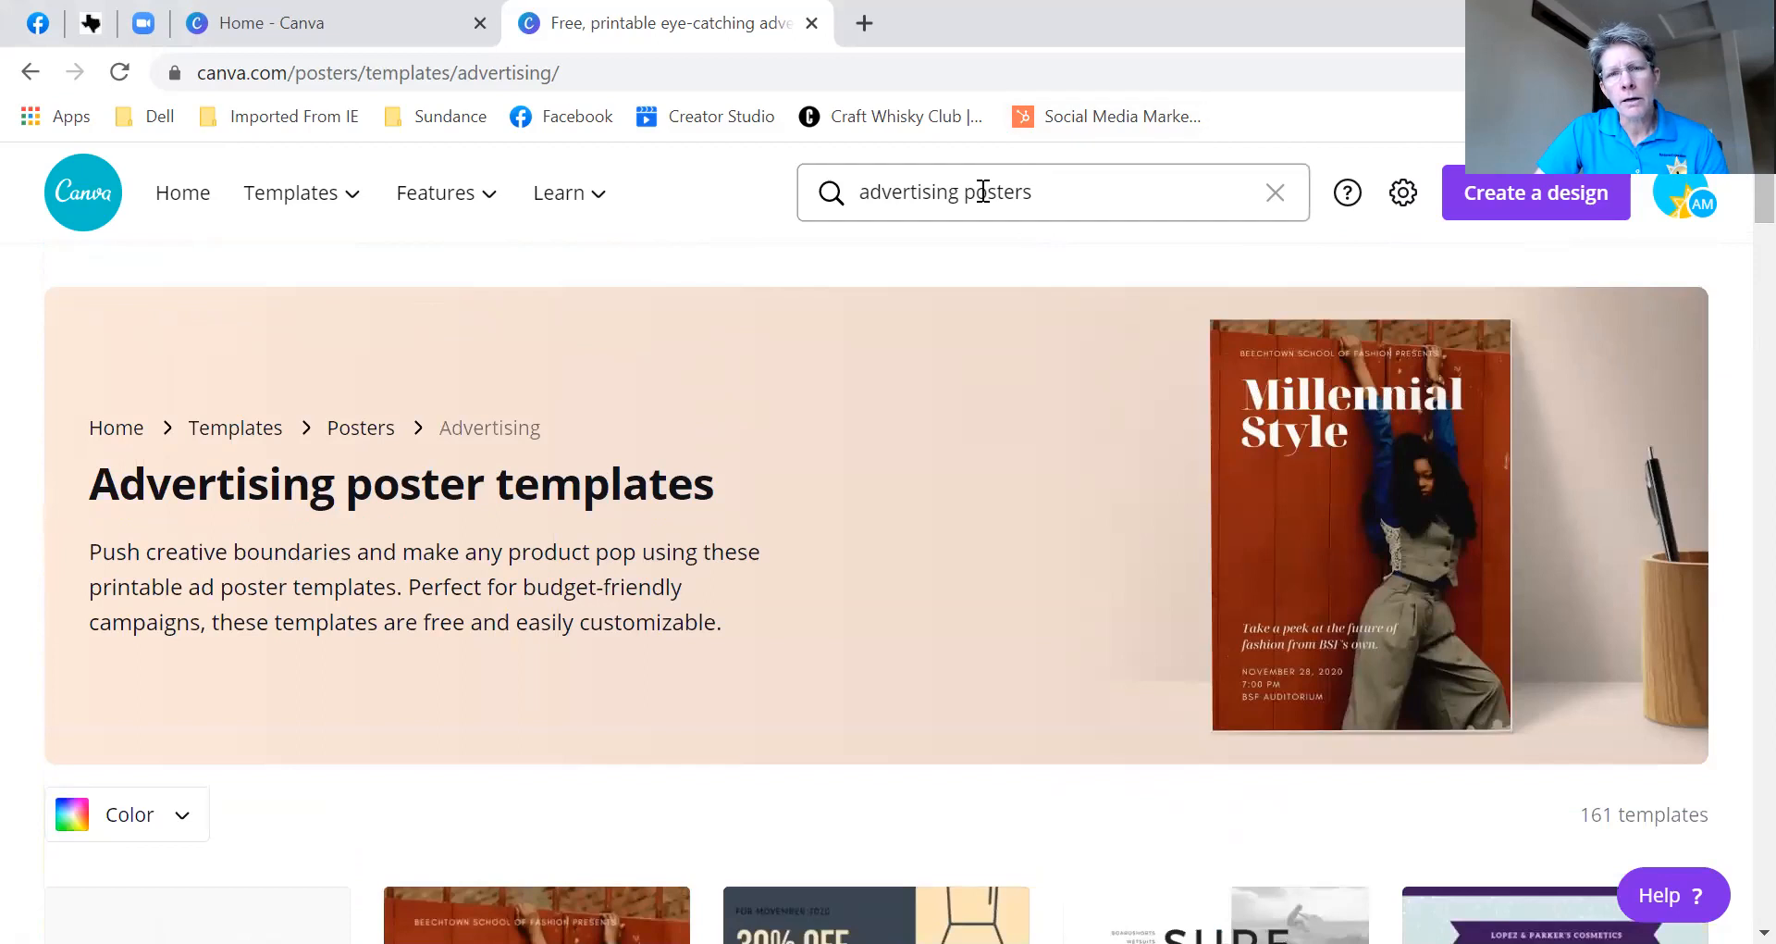
- Search the templates for "baby clothing" in place of the advertising posters search
click(1034, 192)
drag(1035, 191, 857, 192)
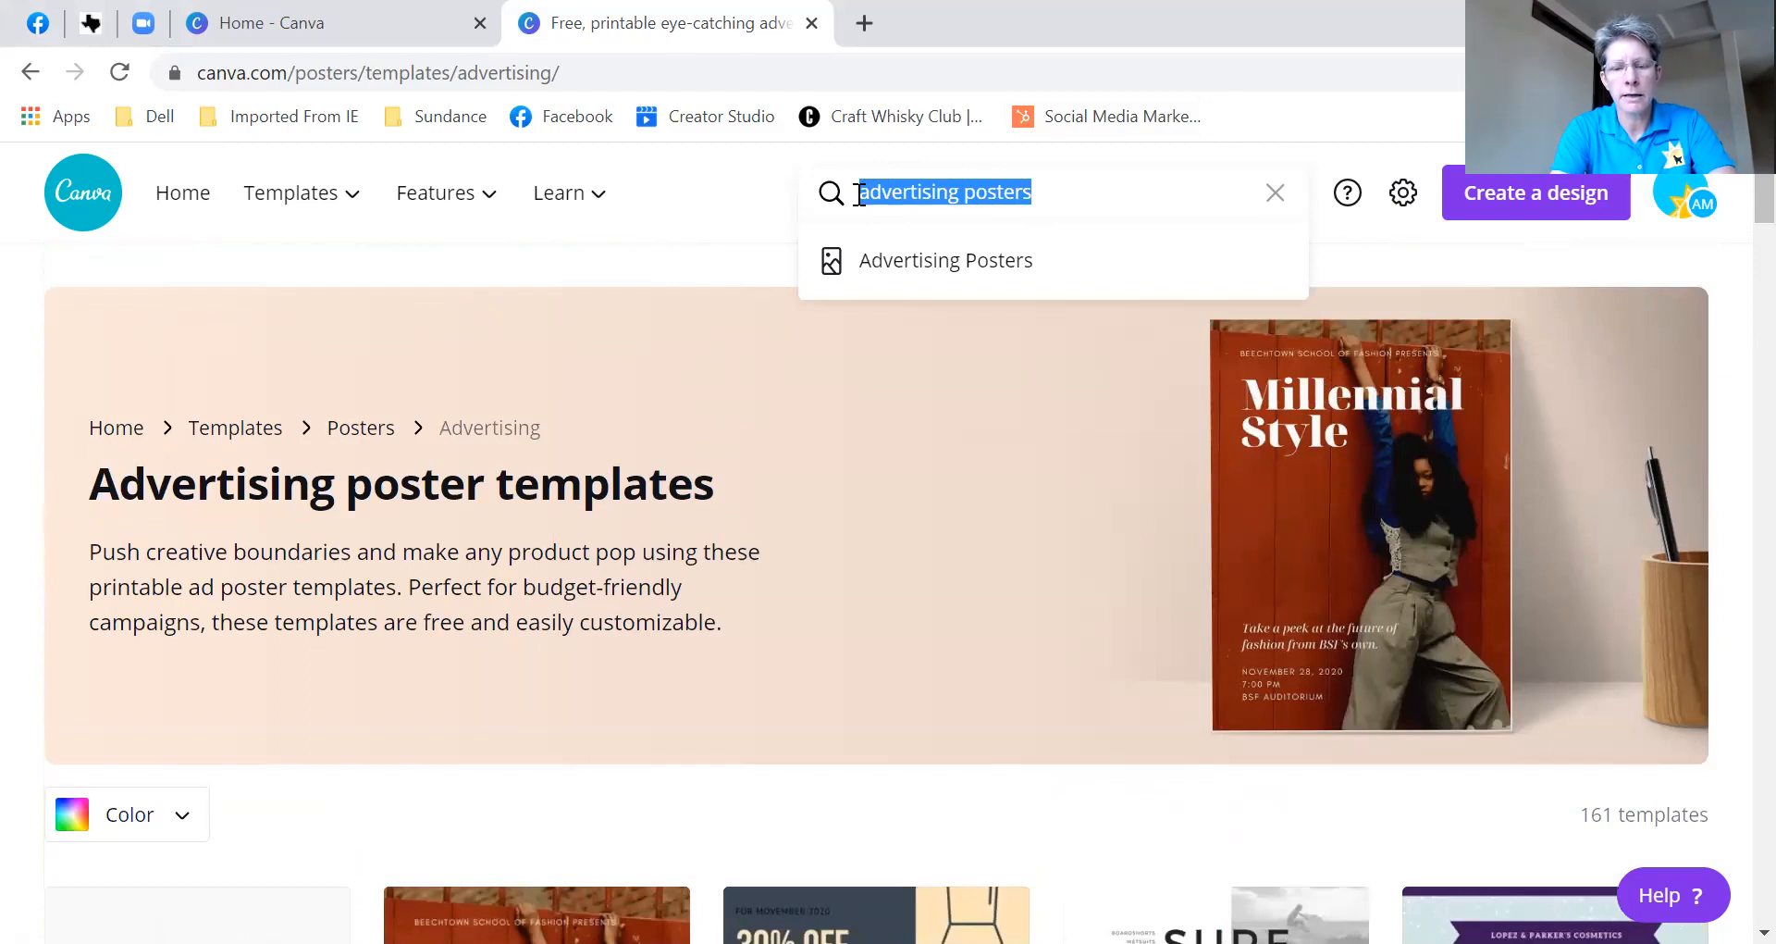
text(sal)
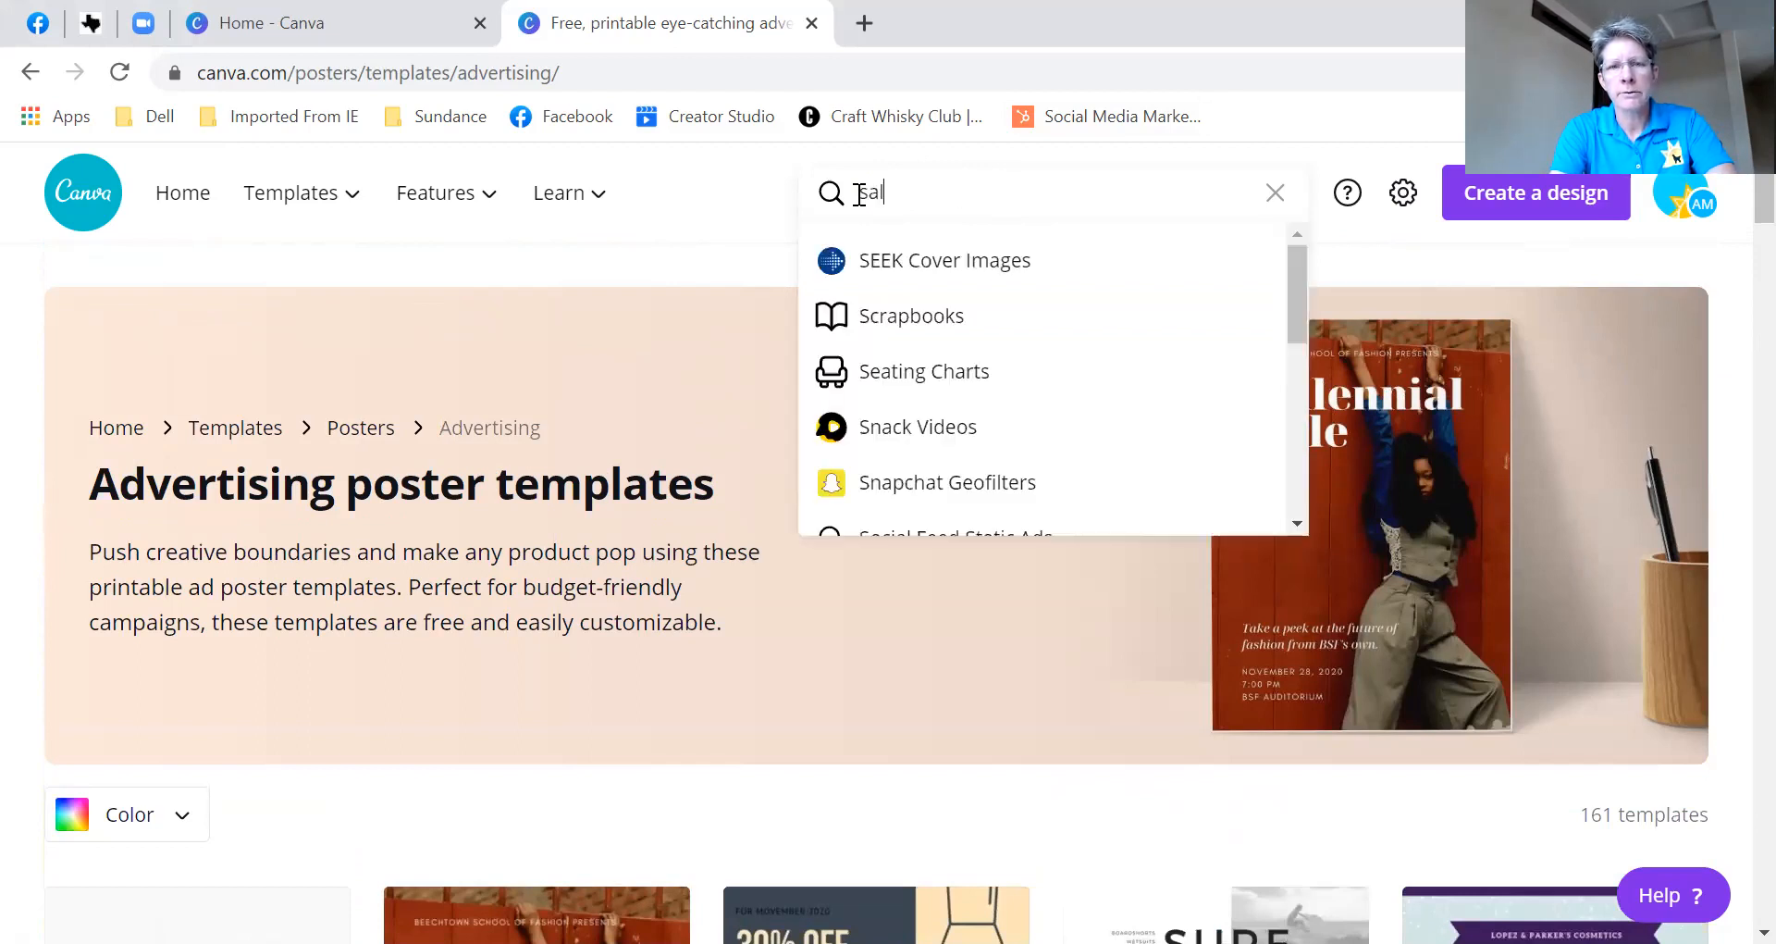
key(BackSpace)
key(BackSpace)
key(BackSpace)
text(baby clothing)
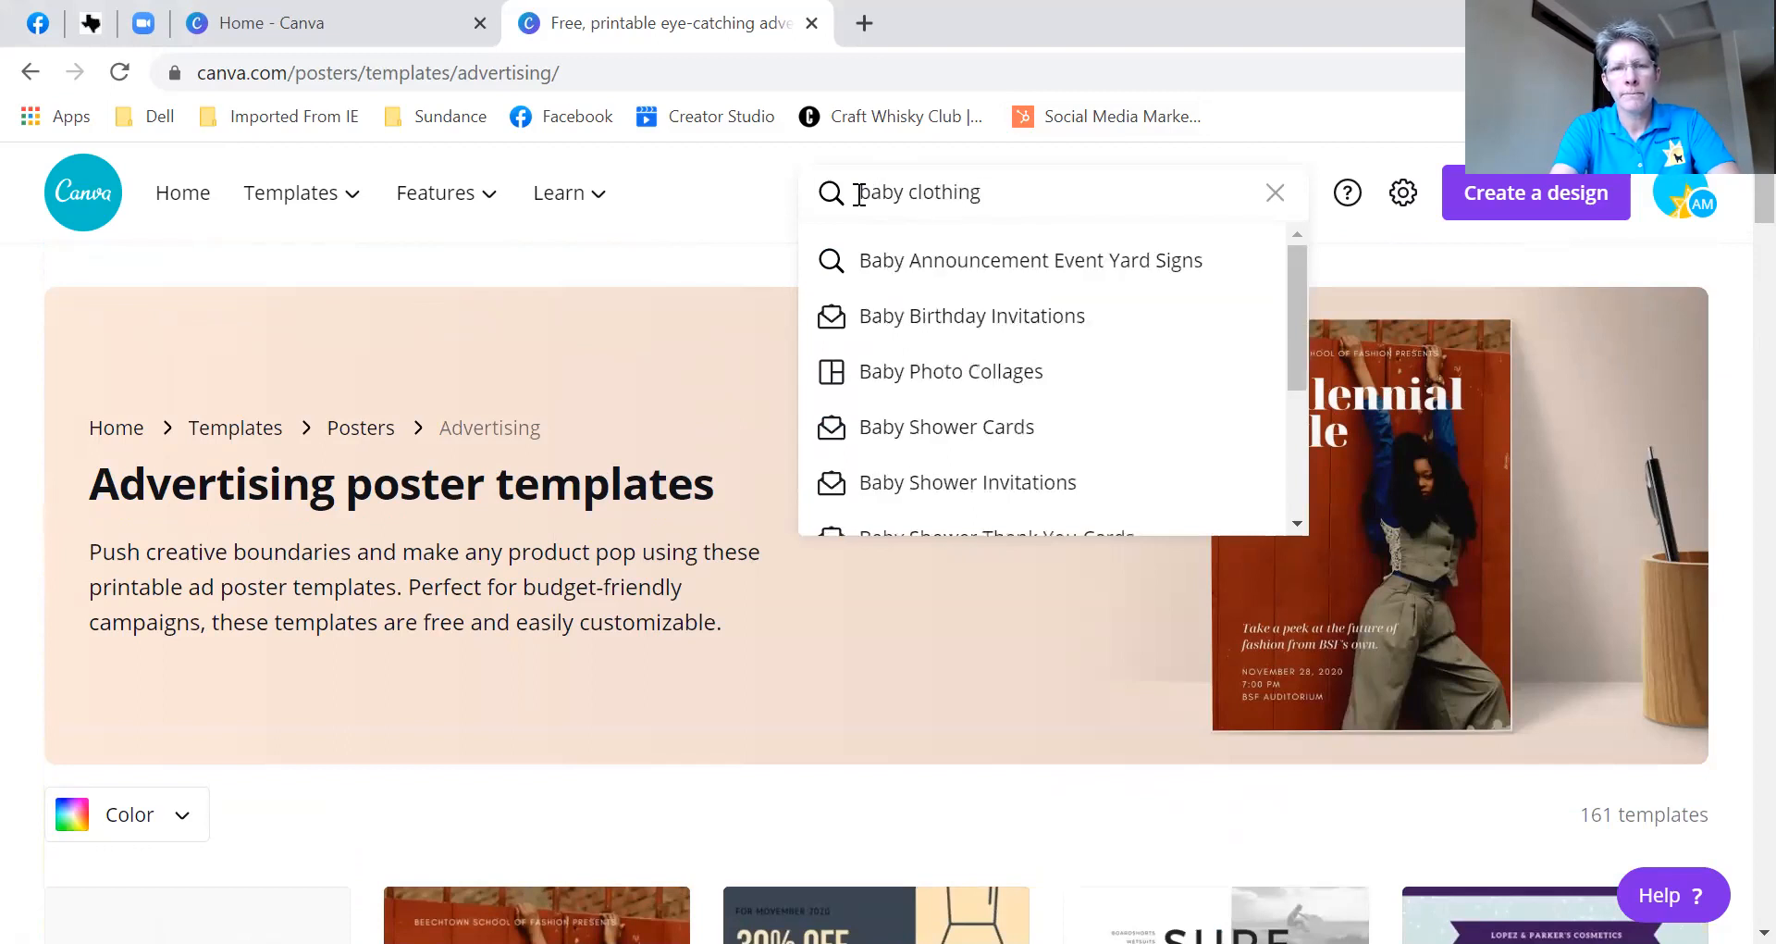
key(Return)
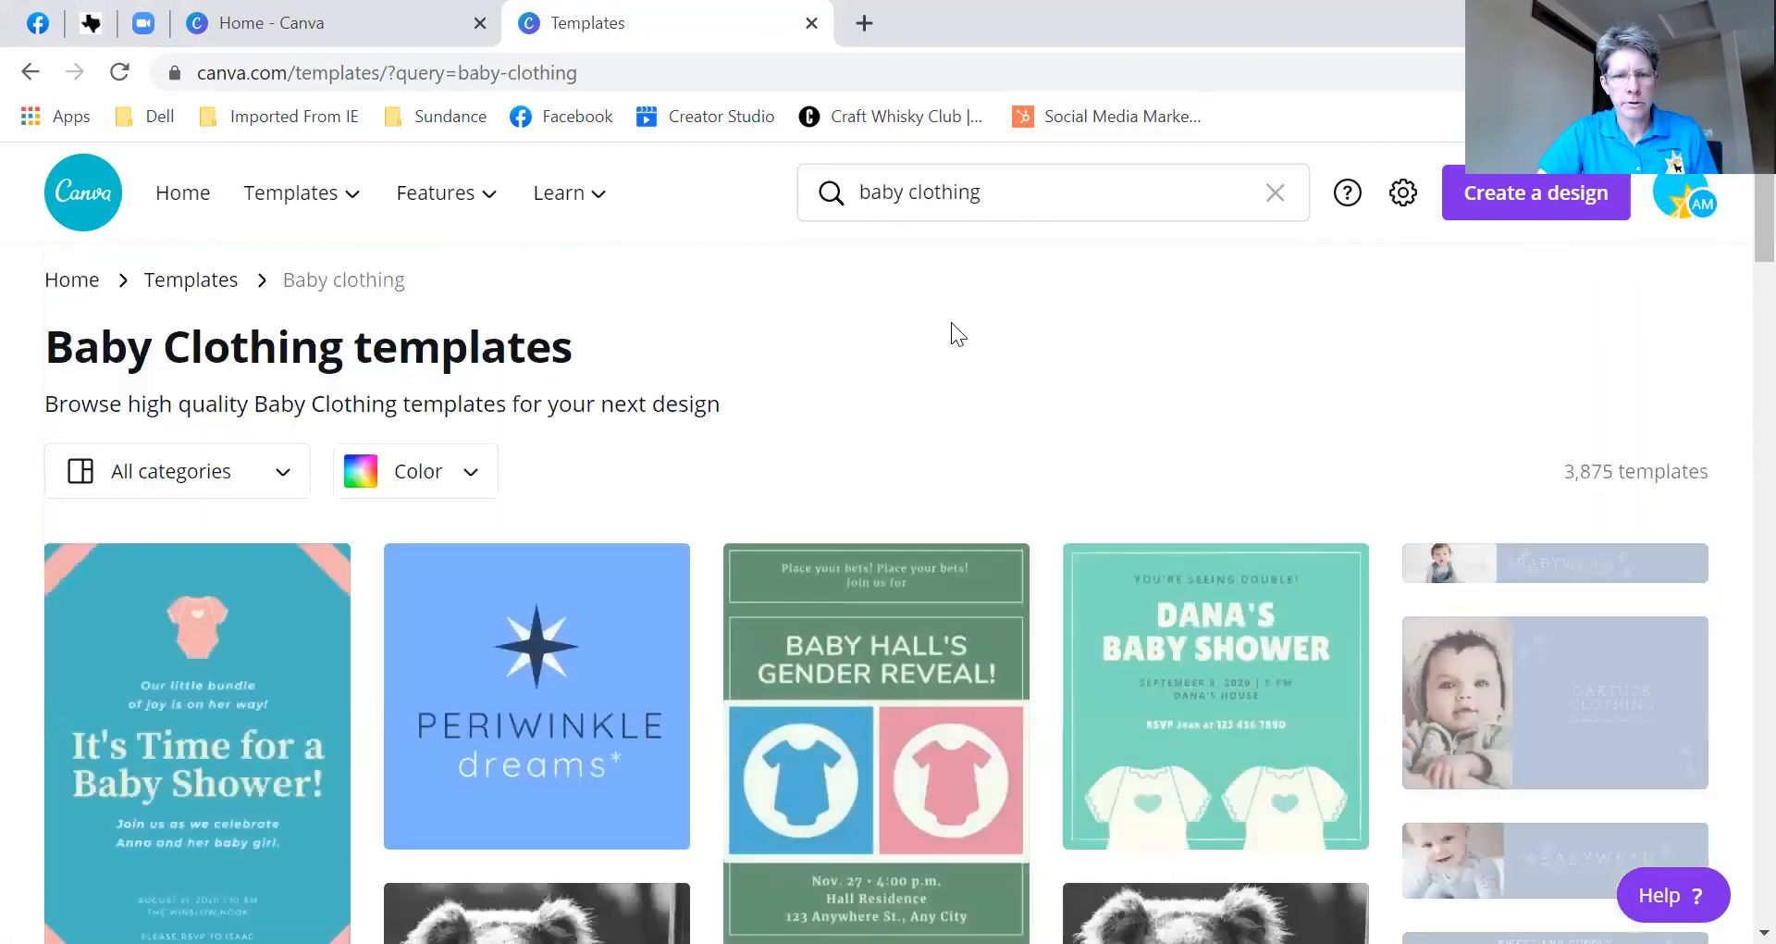
- Look through the baby clothing template designs and return to the start of the results
scroll(1728, 226, down, 3)
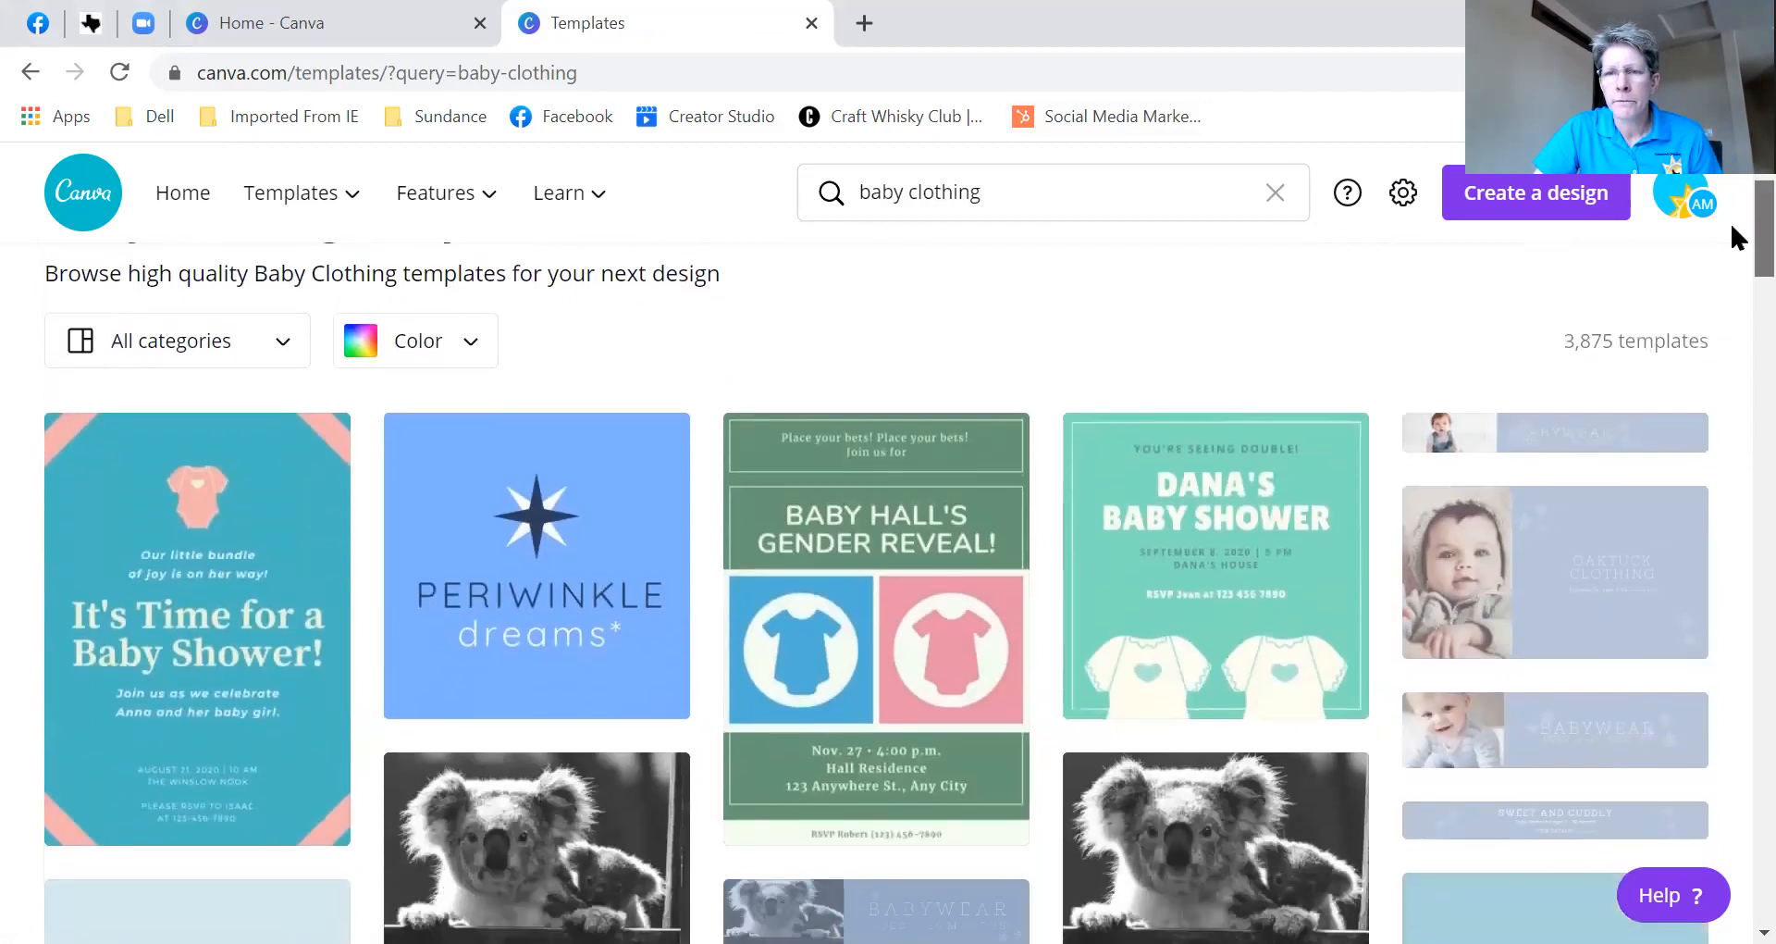
scroll(1729, 225, down, 3)
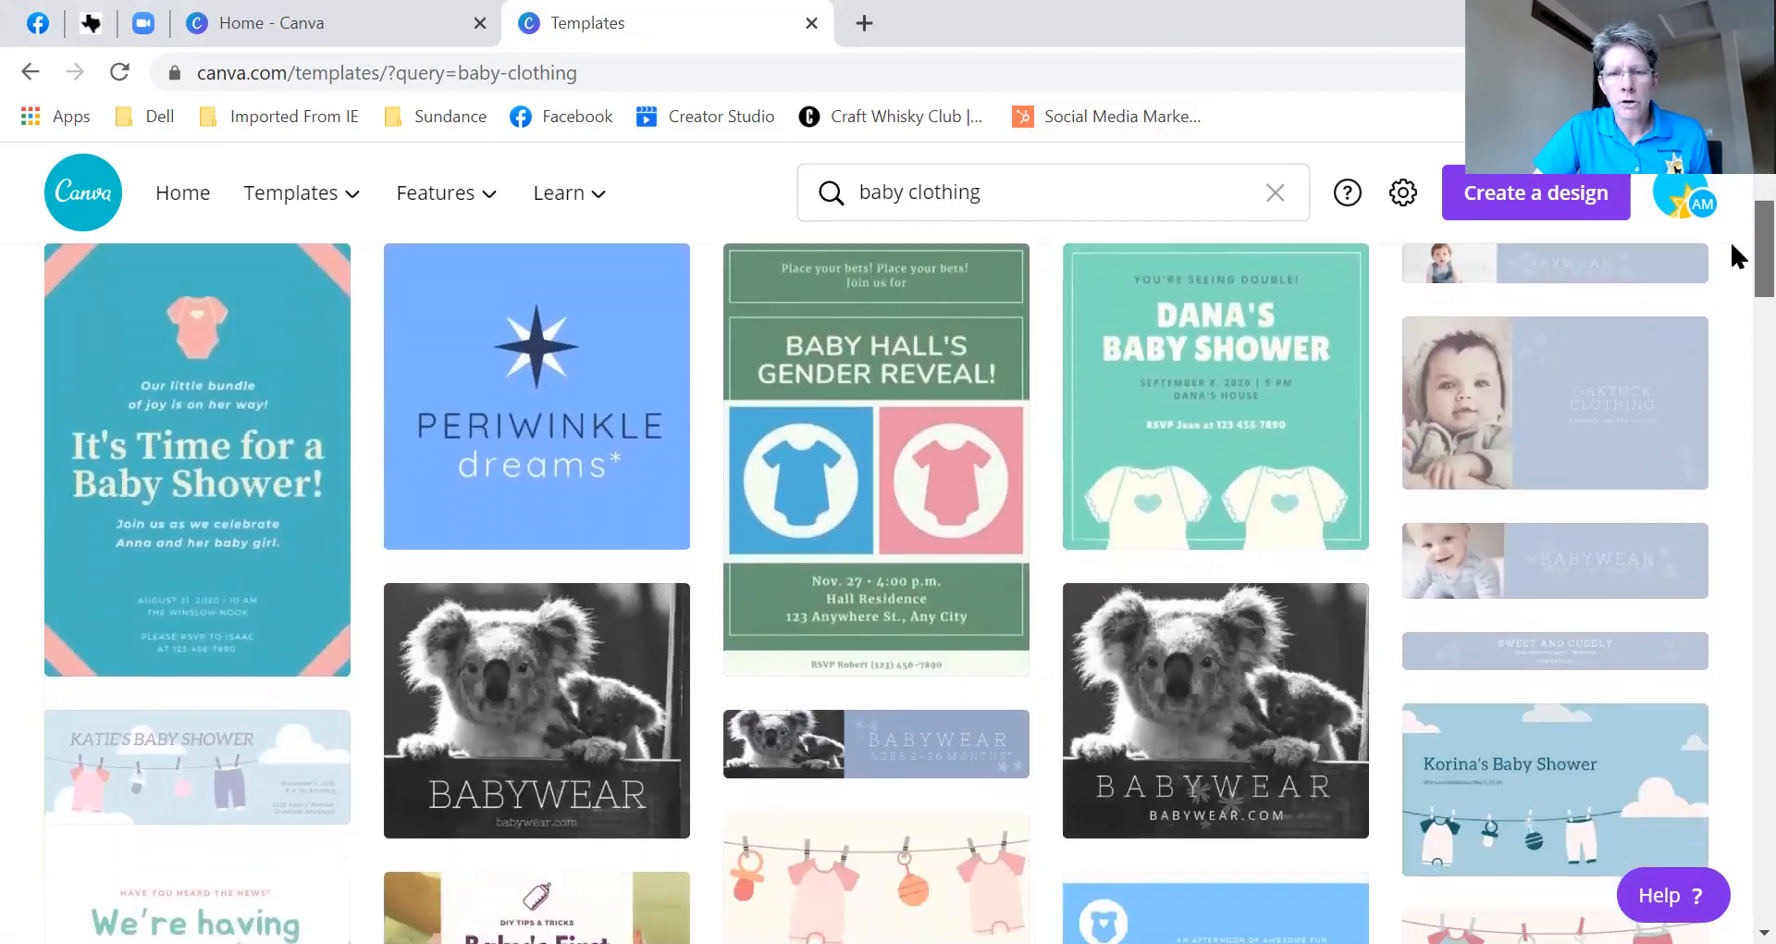
scroll(1729, 255, down, 5)
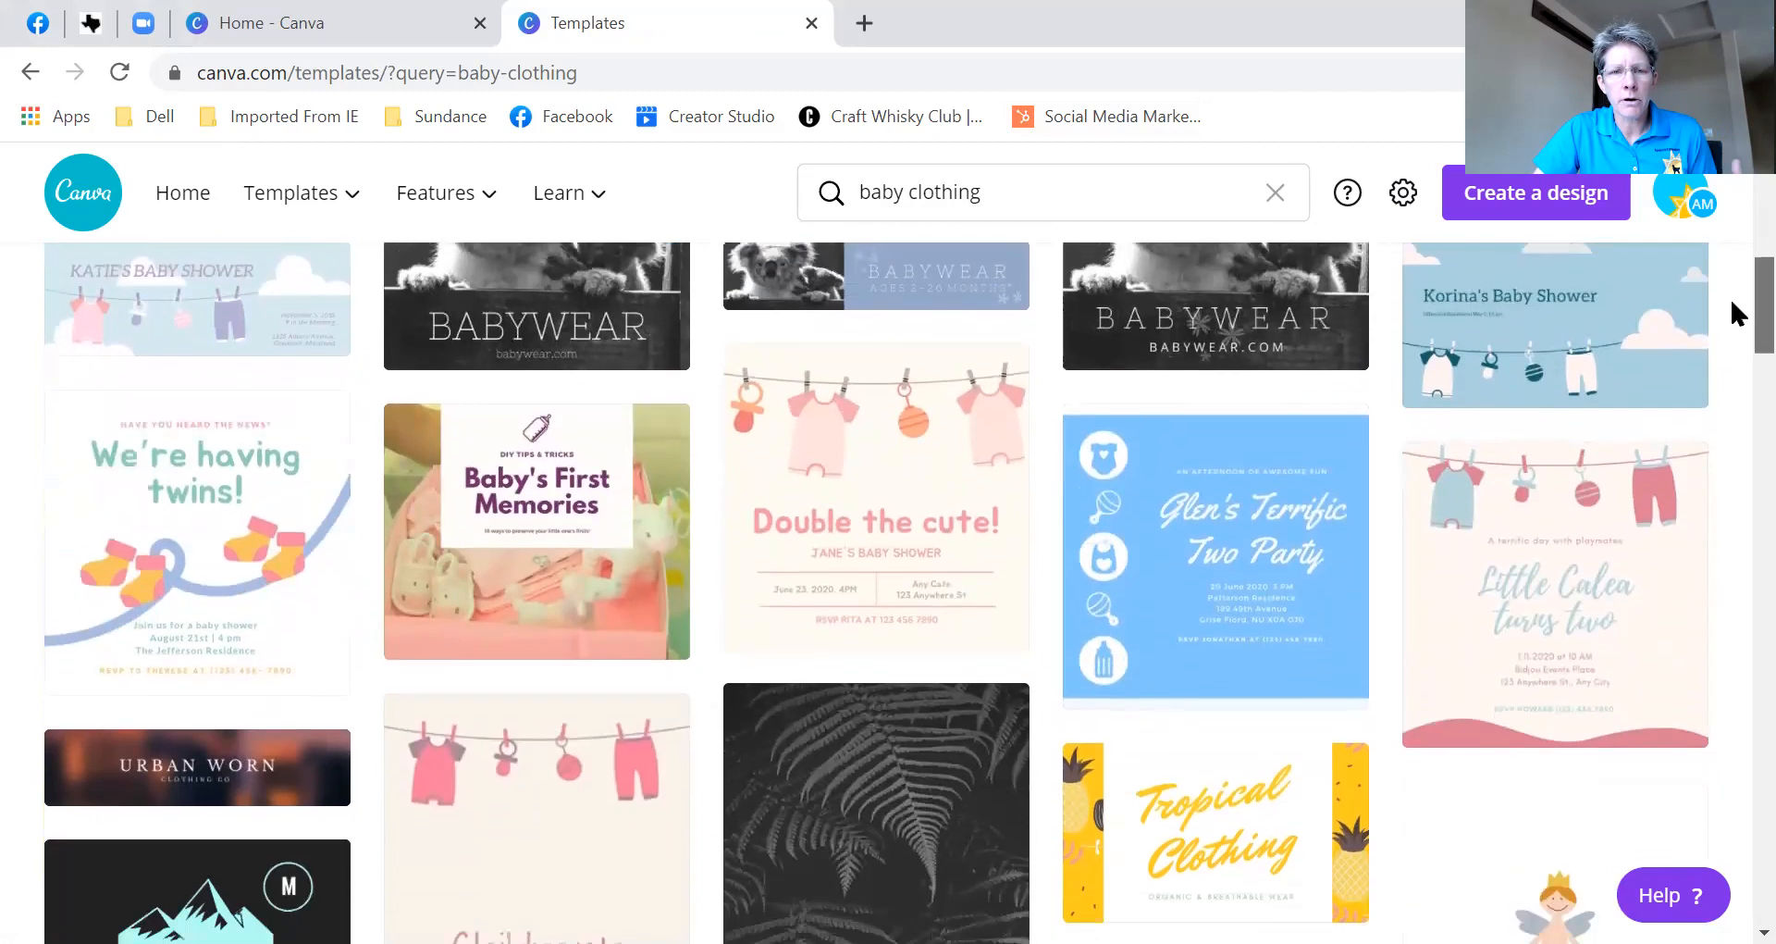
scroll(1727, 308, down, 2)
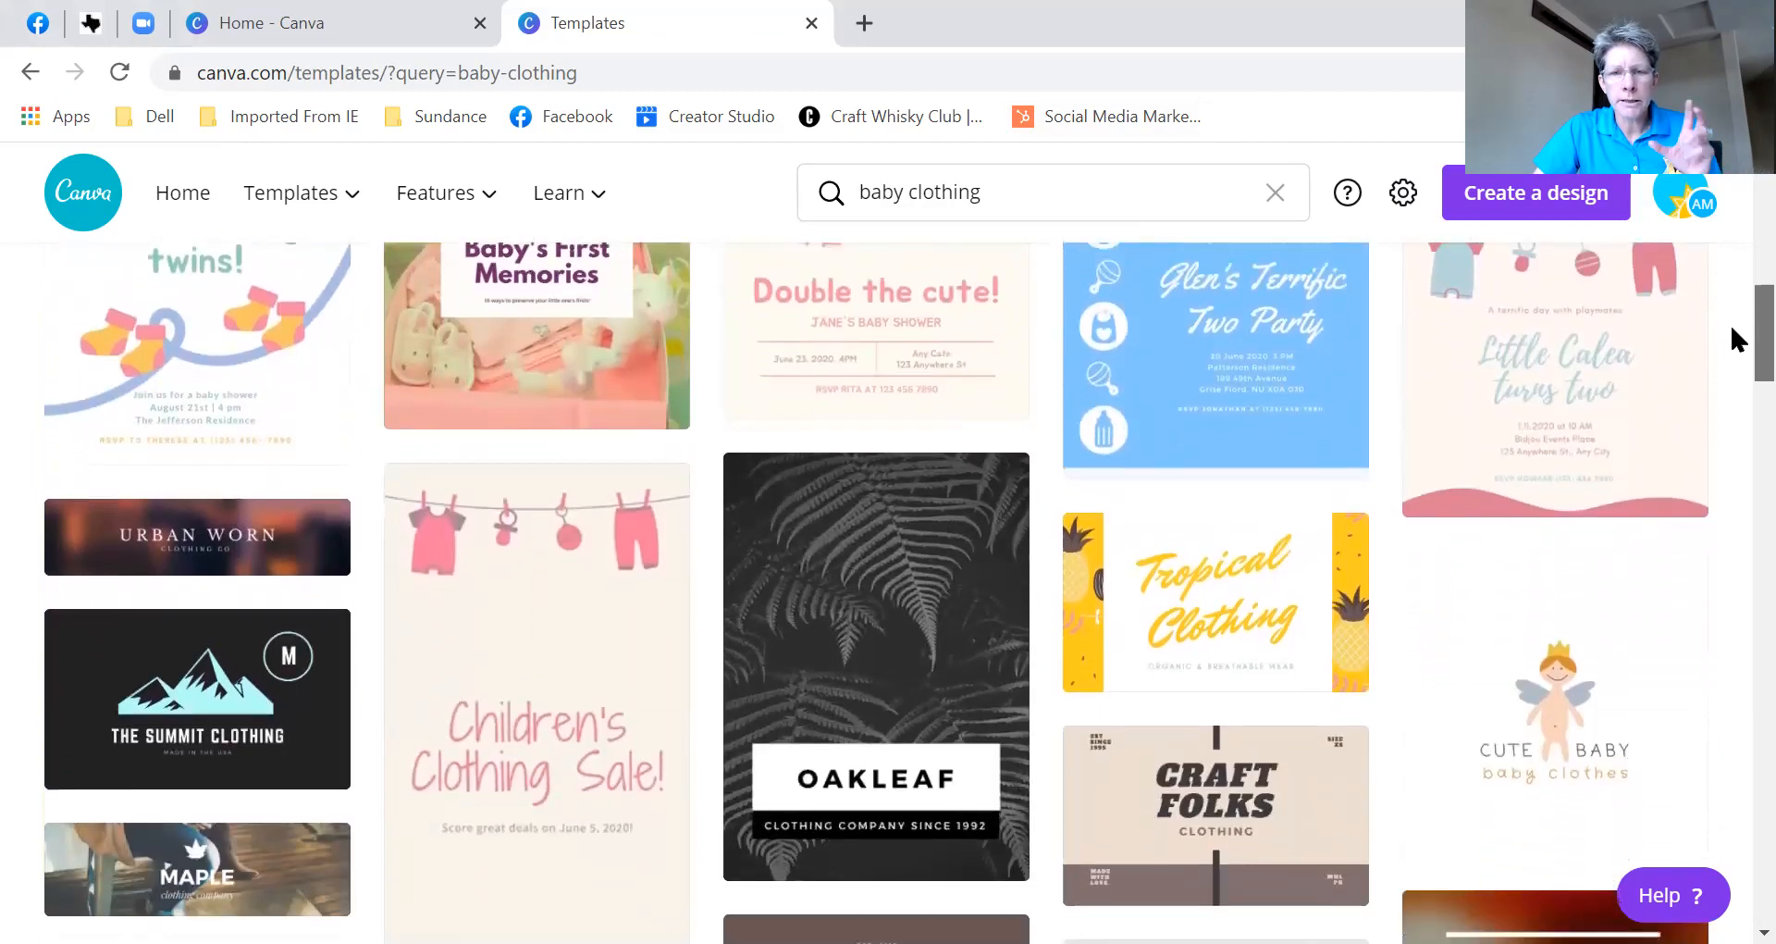
scroll(1729, 322, up, 10)
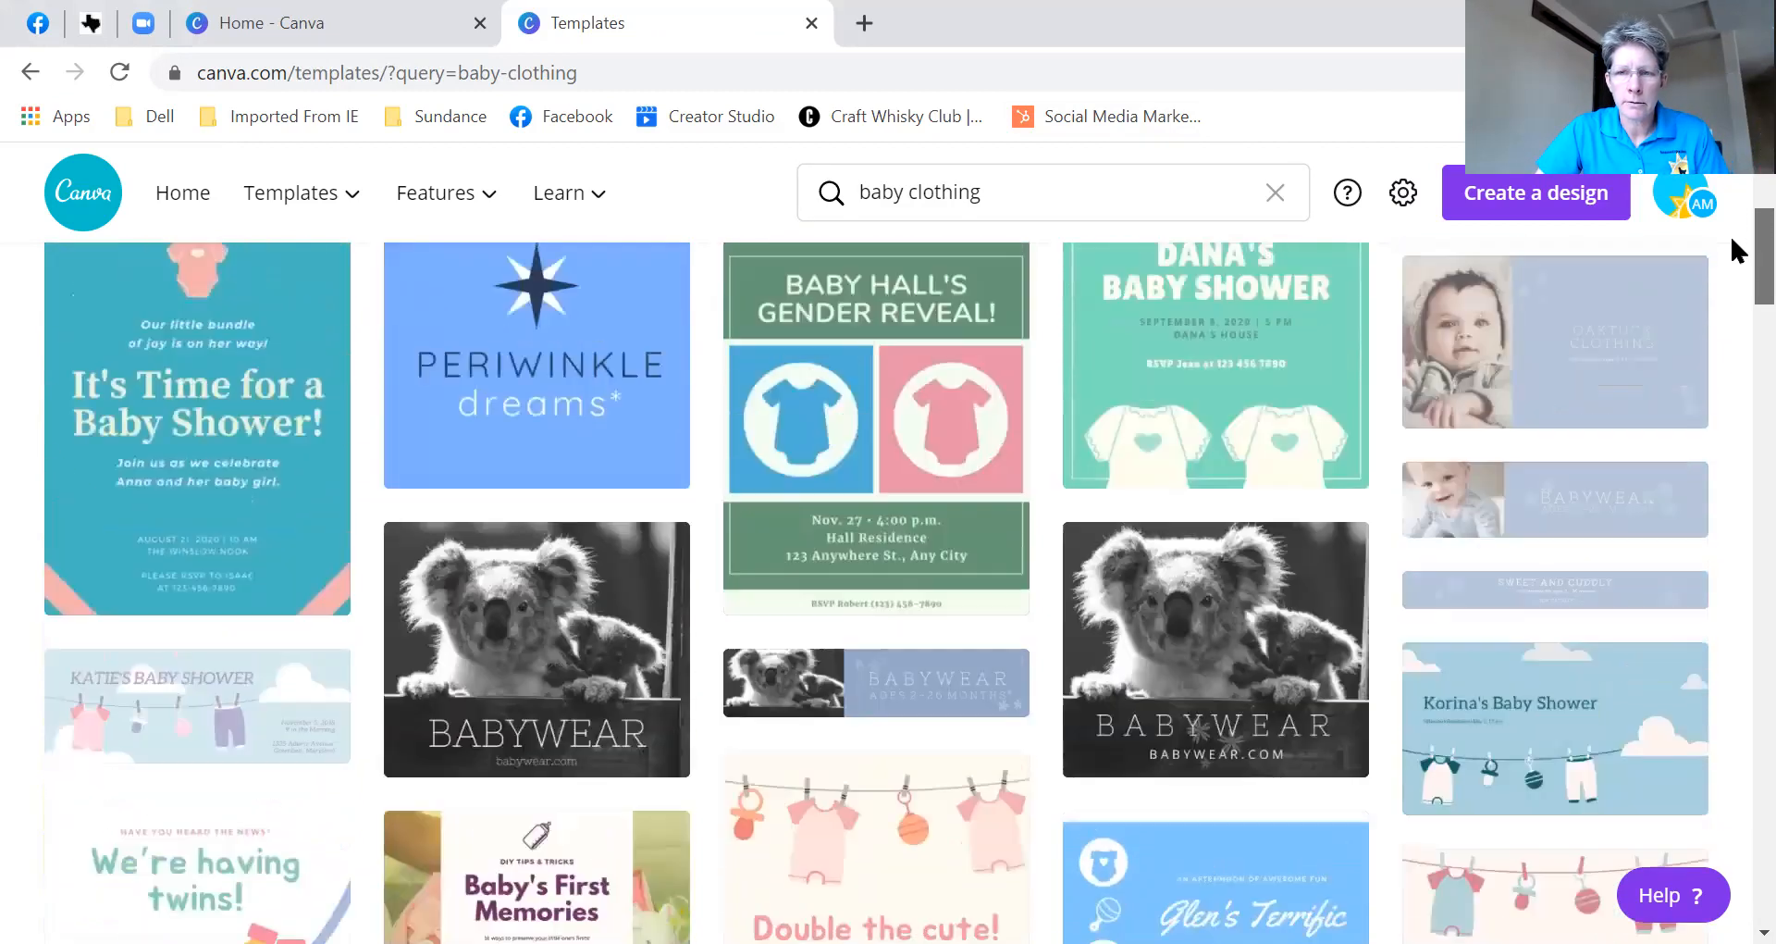
scroll(1733, 226, up, 1)
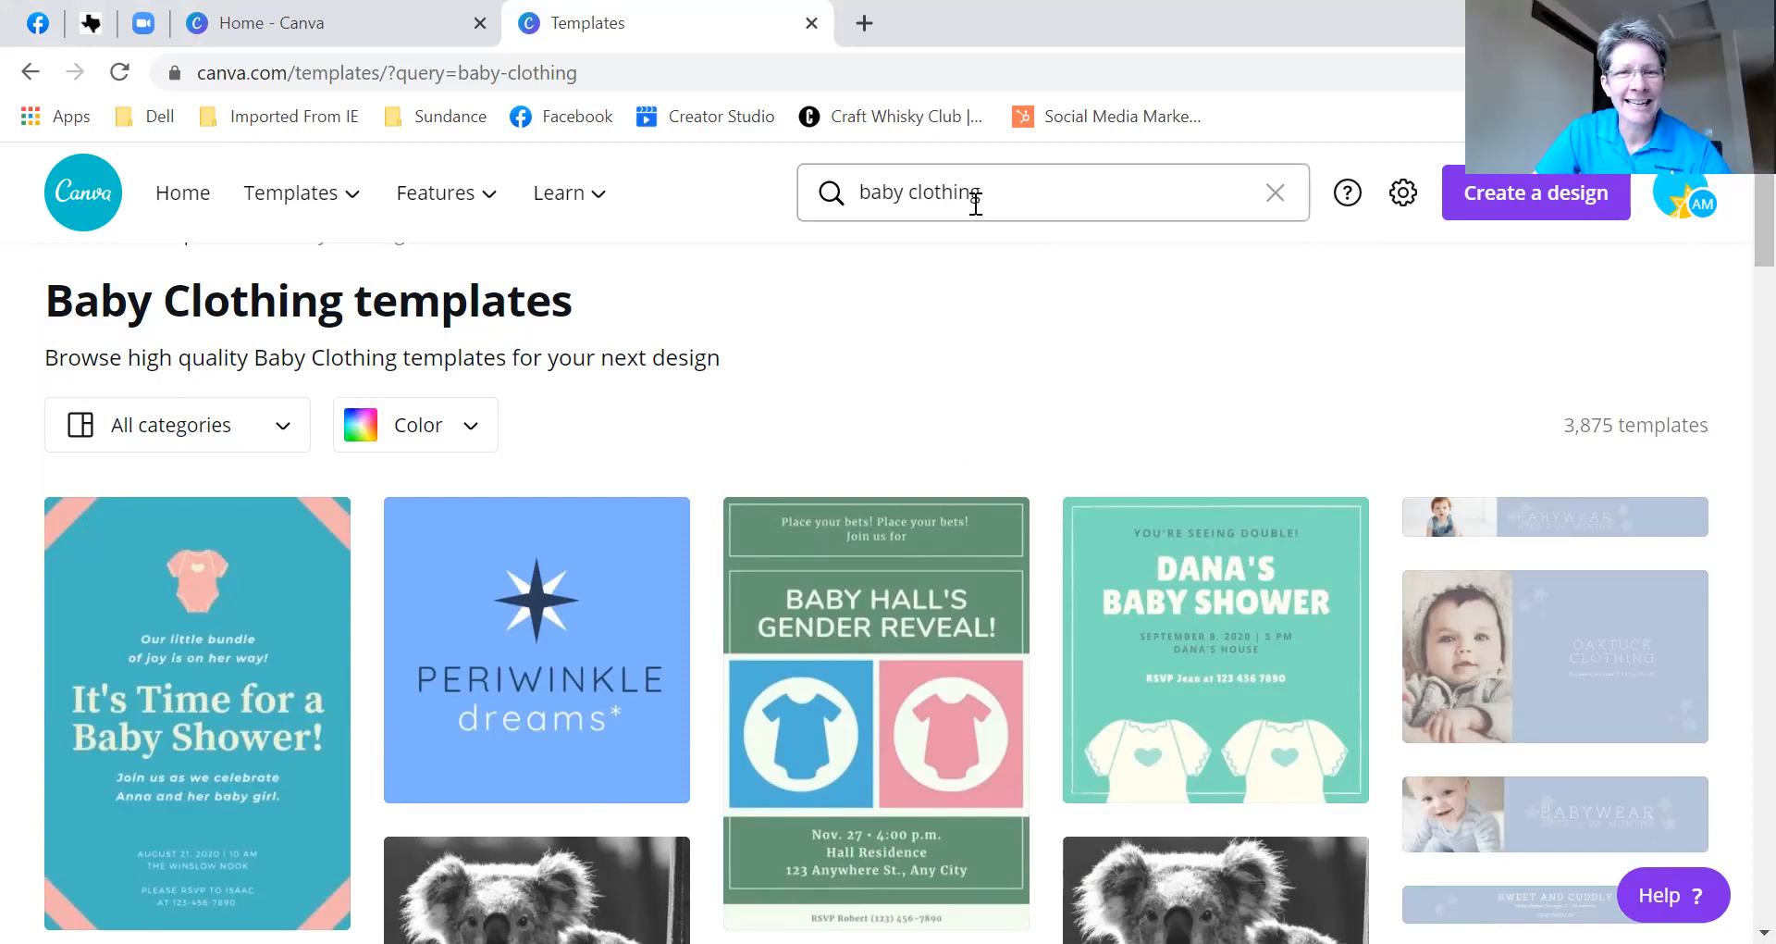
- Clear the template search, go to all your designs from the home page and open the first 2021 Chamber Banquet poster
click(1275, 192)
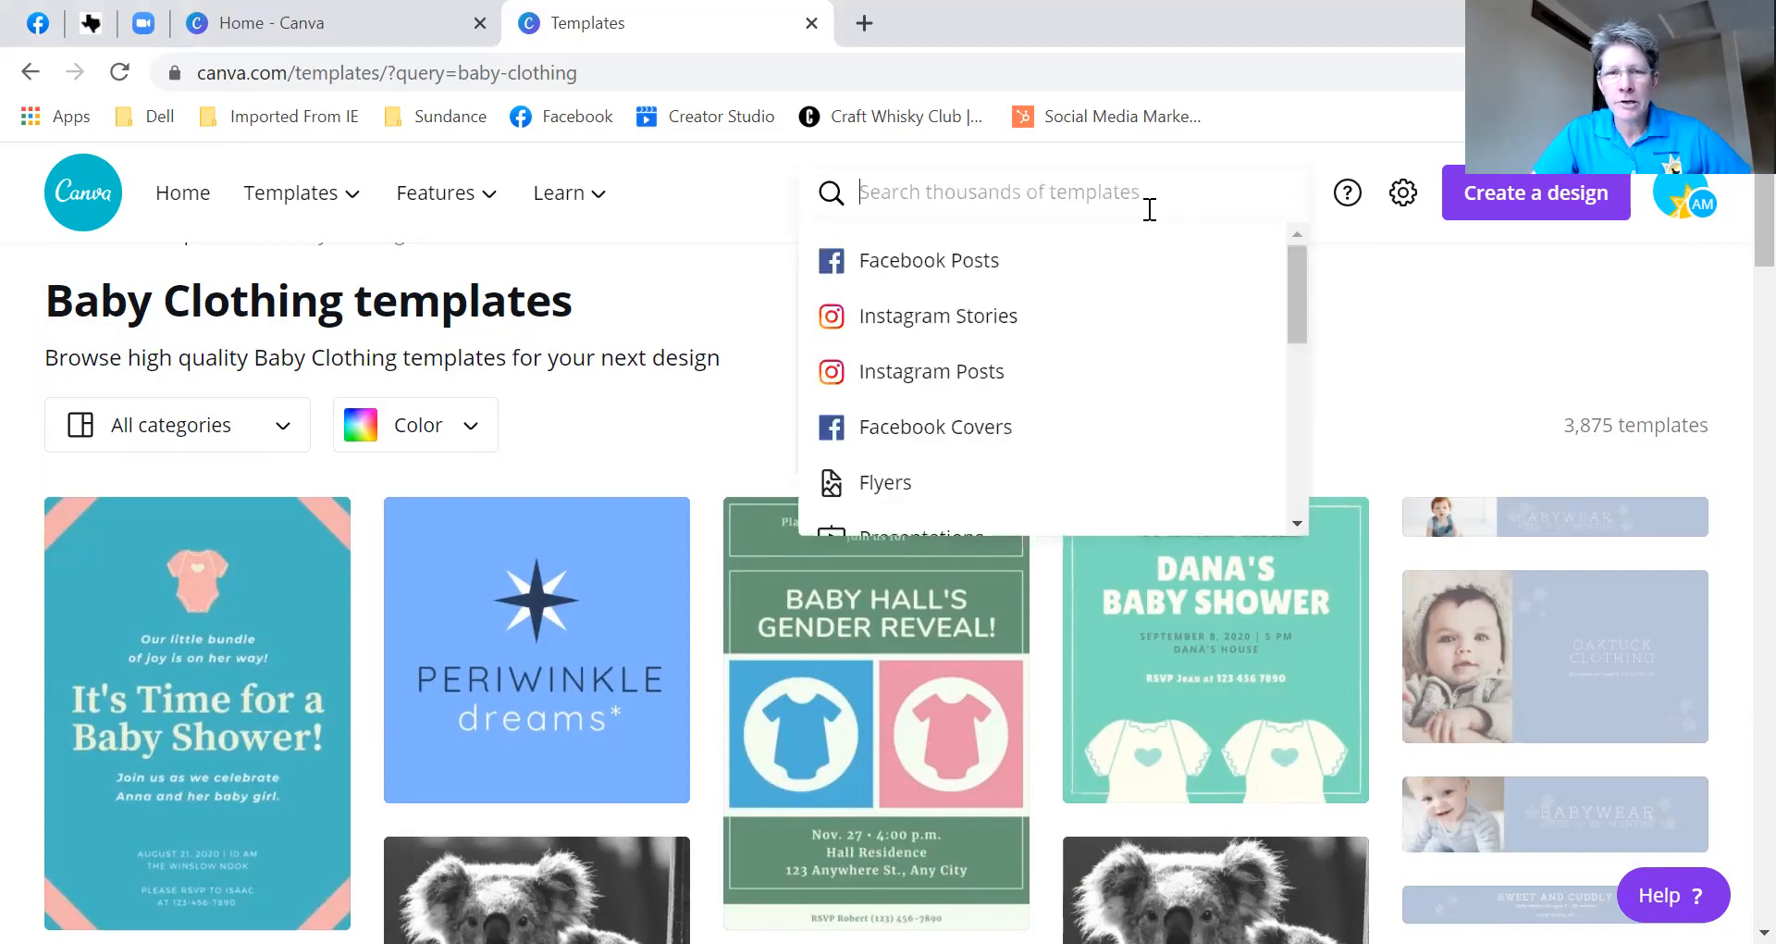
click(186, 199)
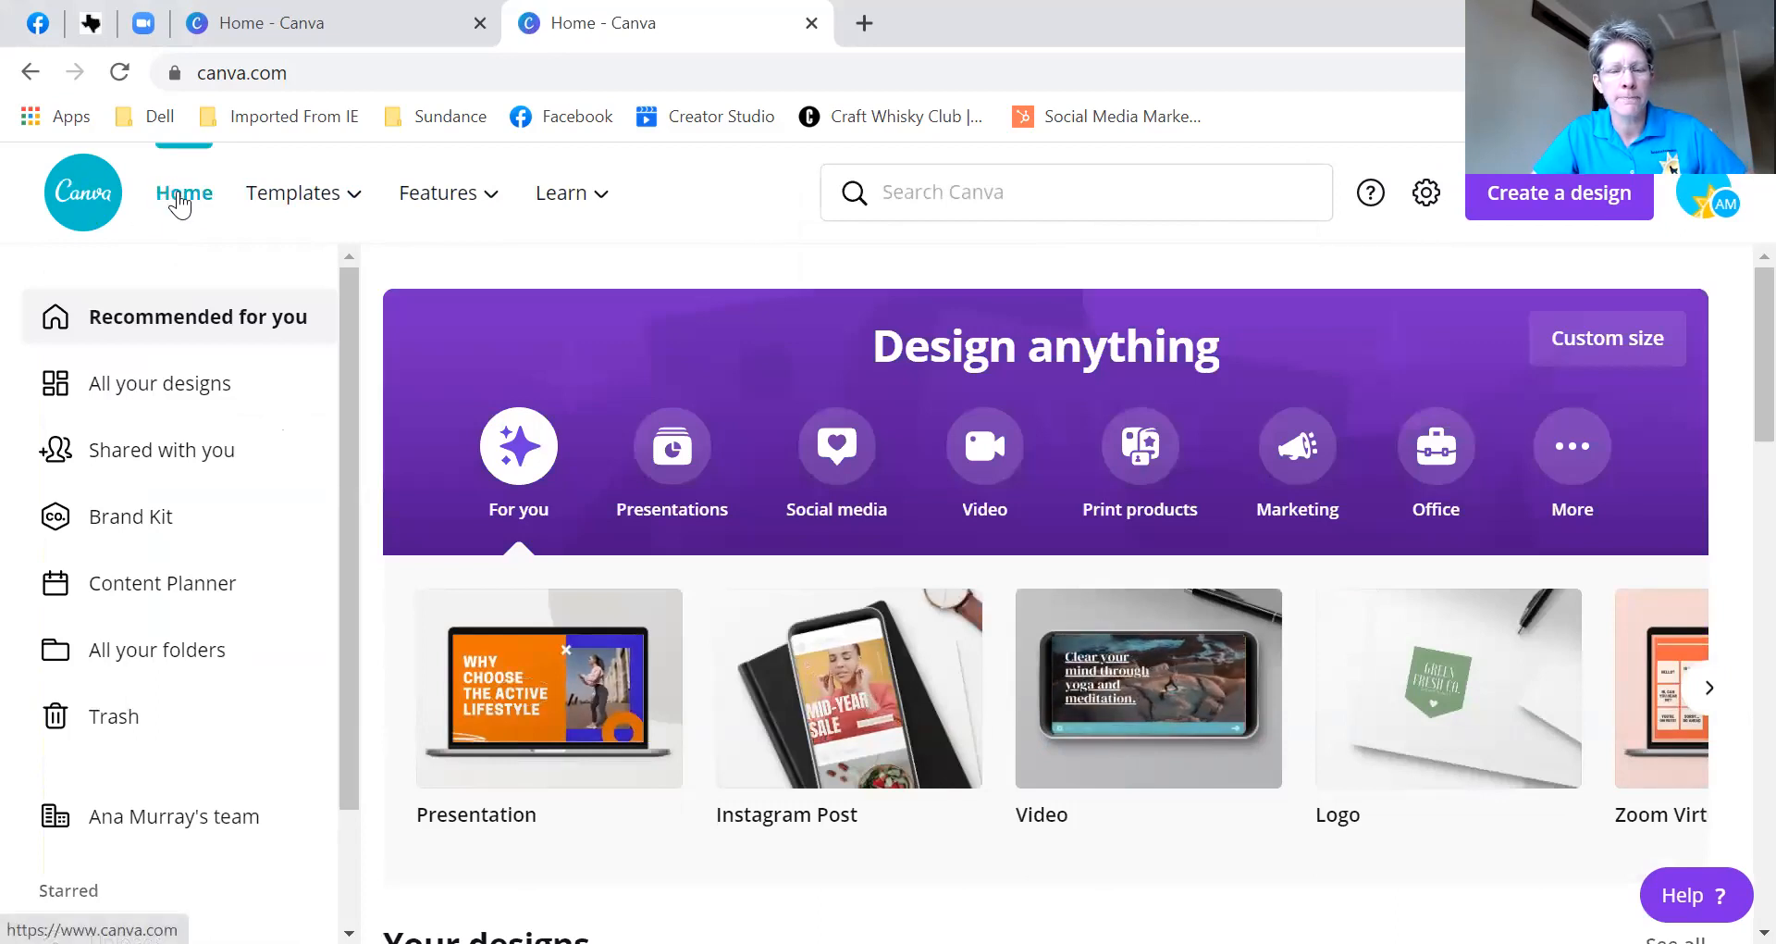
click(166, 398)
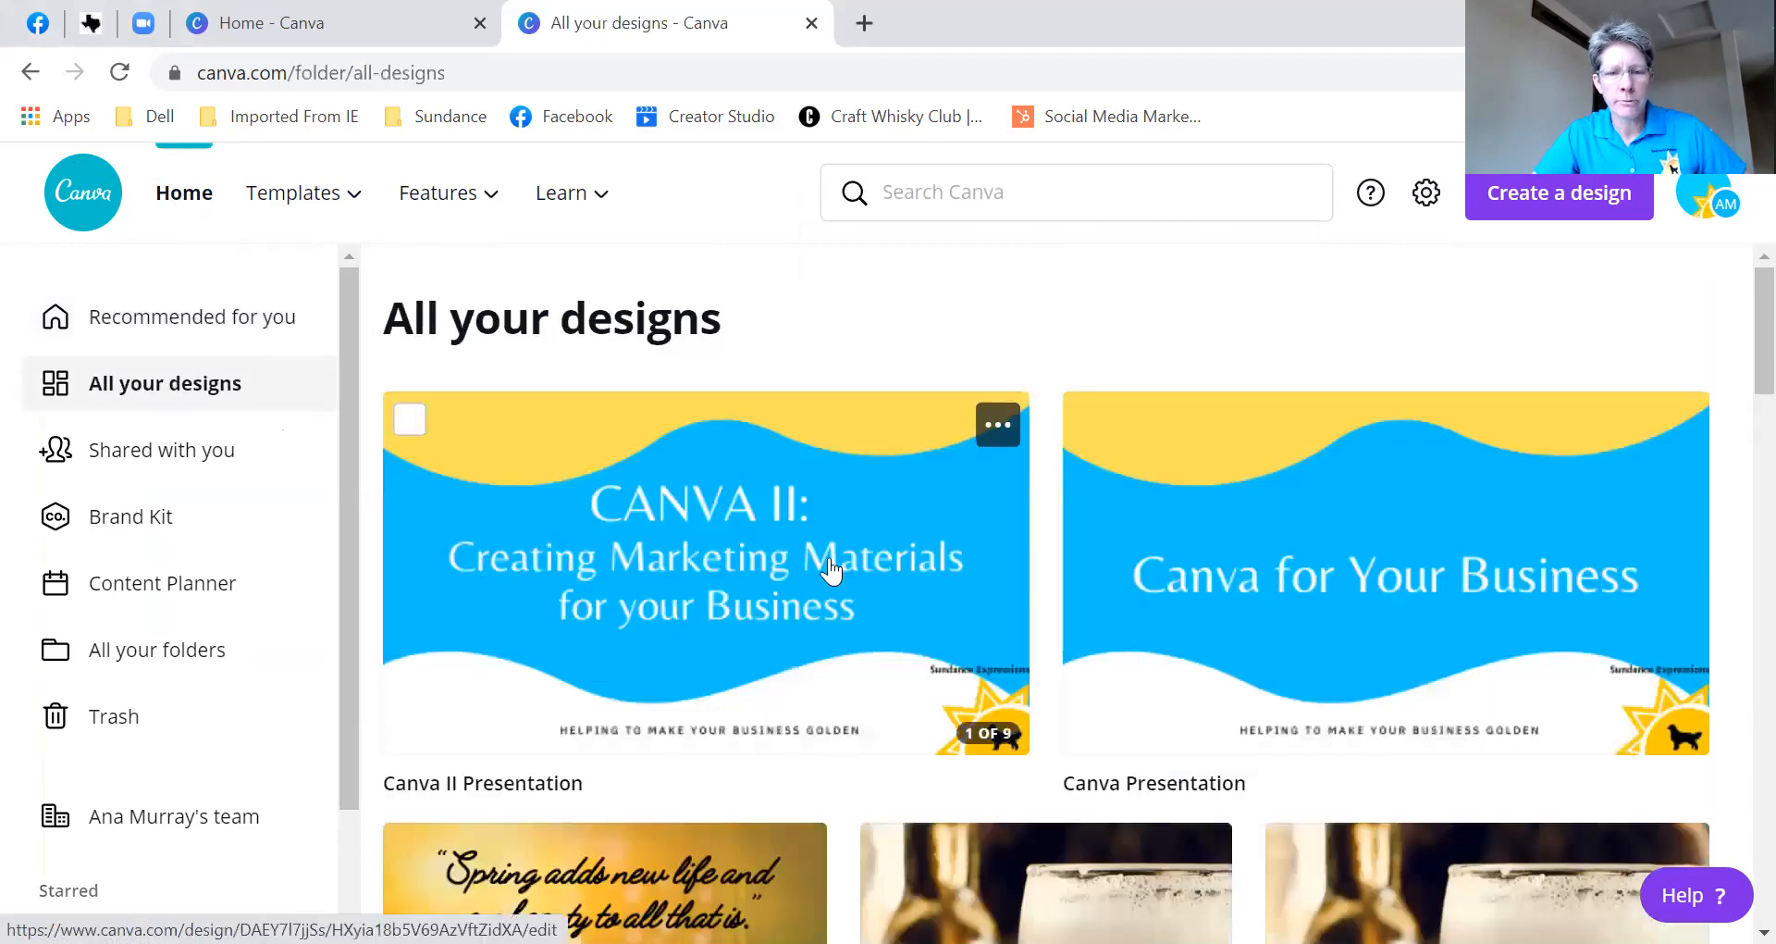
scroll(838, 578, down, 20)
scroll(851, 597, down, 15)
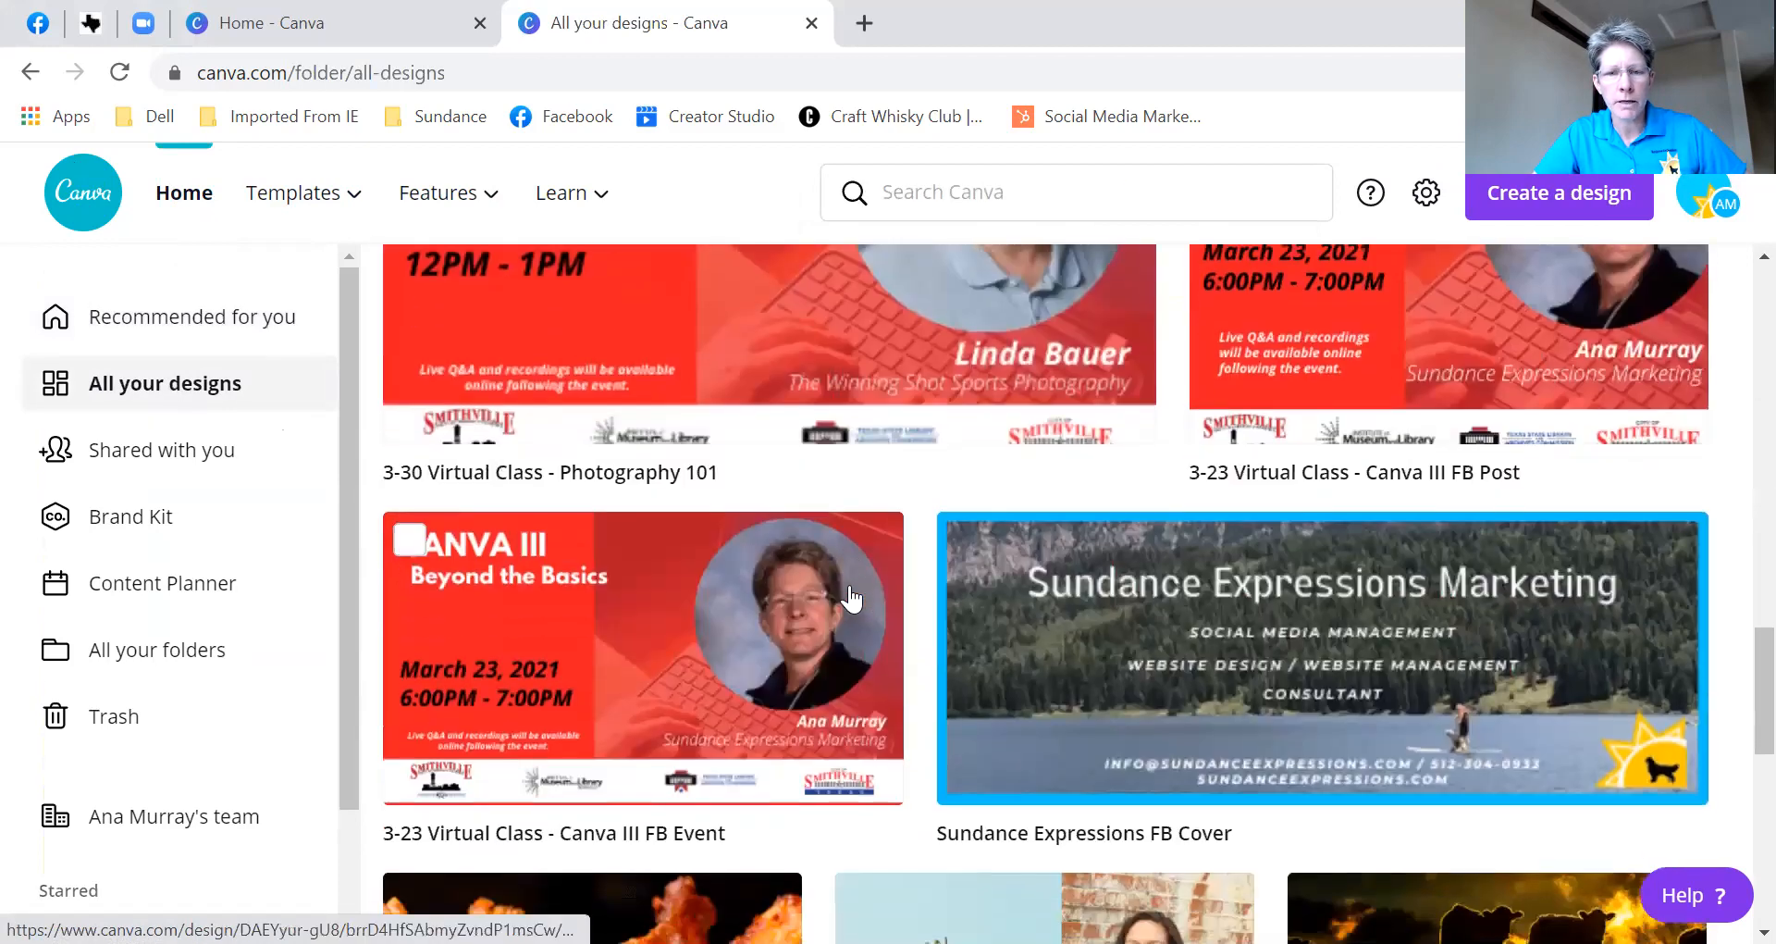
scroll(847, 596, down, 10)
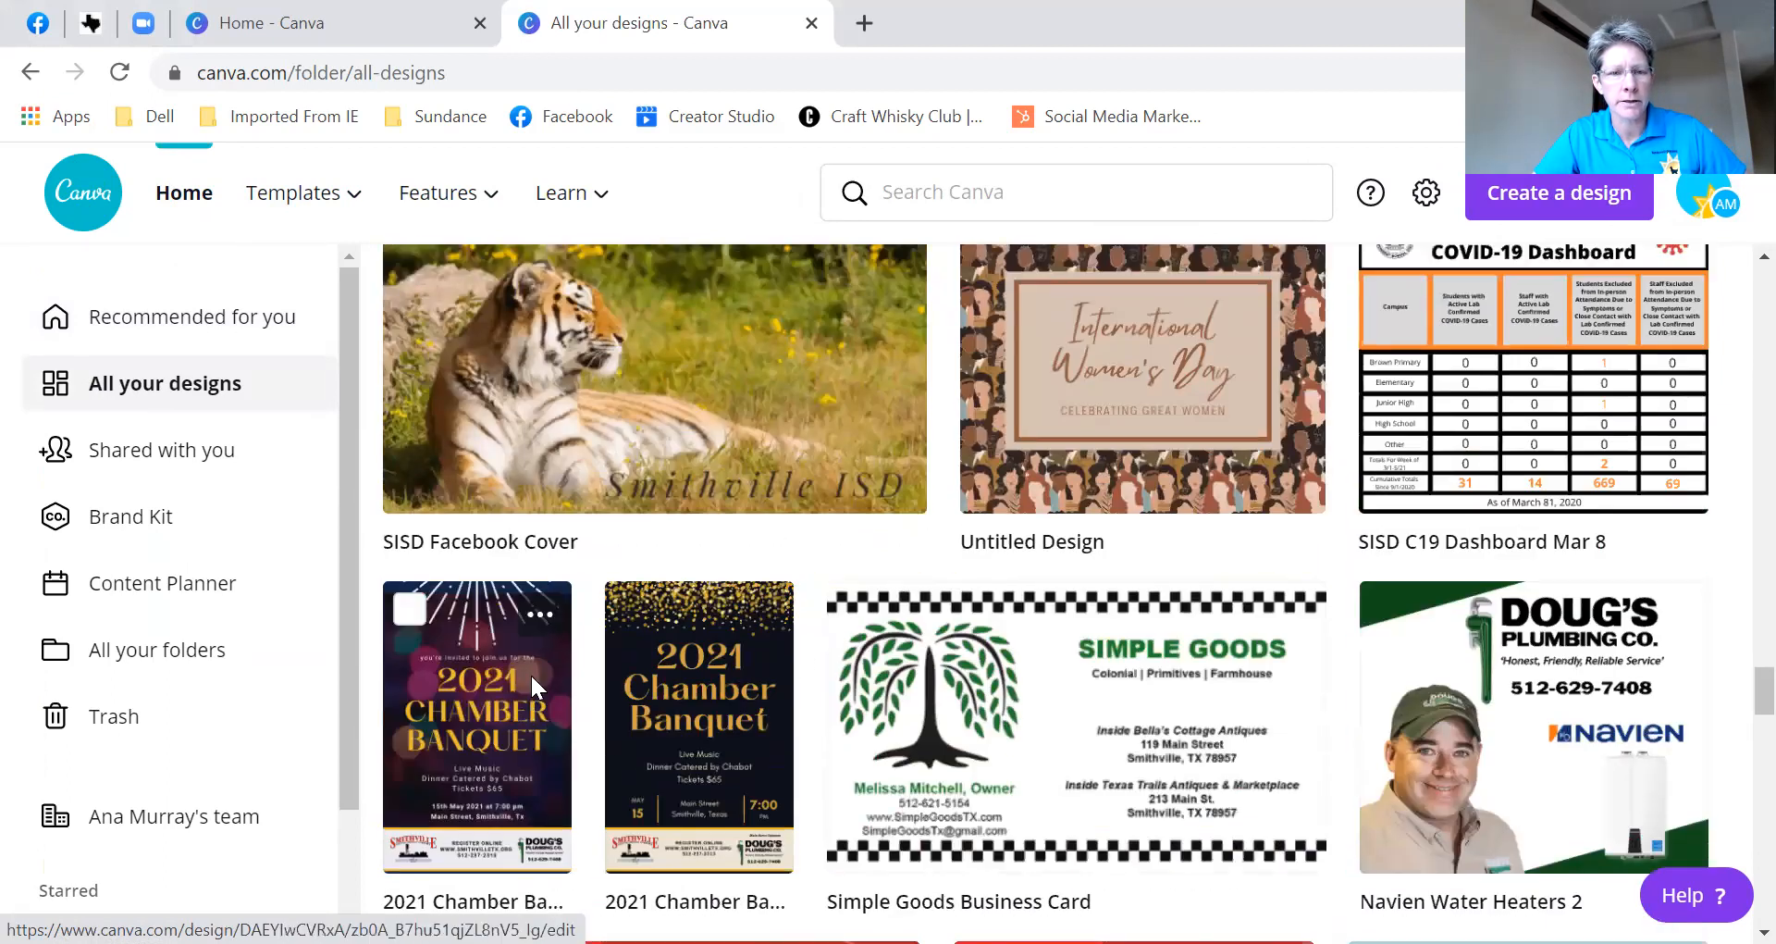
click(532, 676)
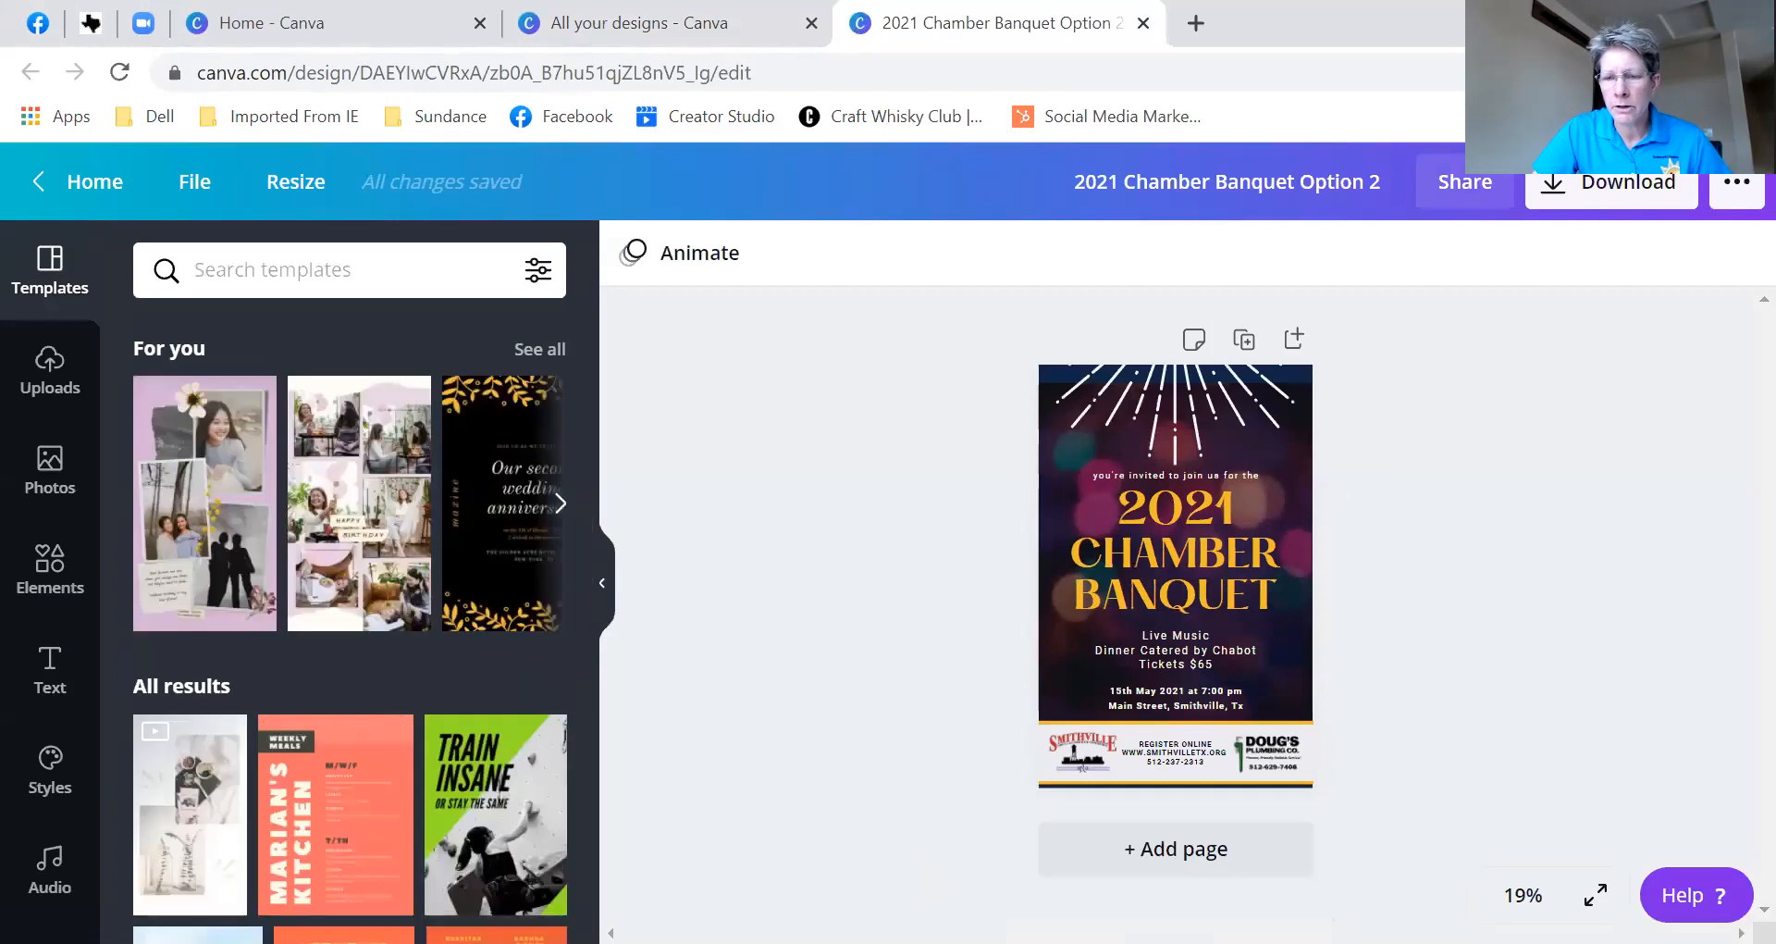
- View the Chamber Banquet poster at 25% zoom and browse the templates suggested for it
click(1522, 895)
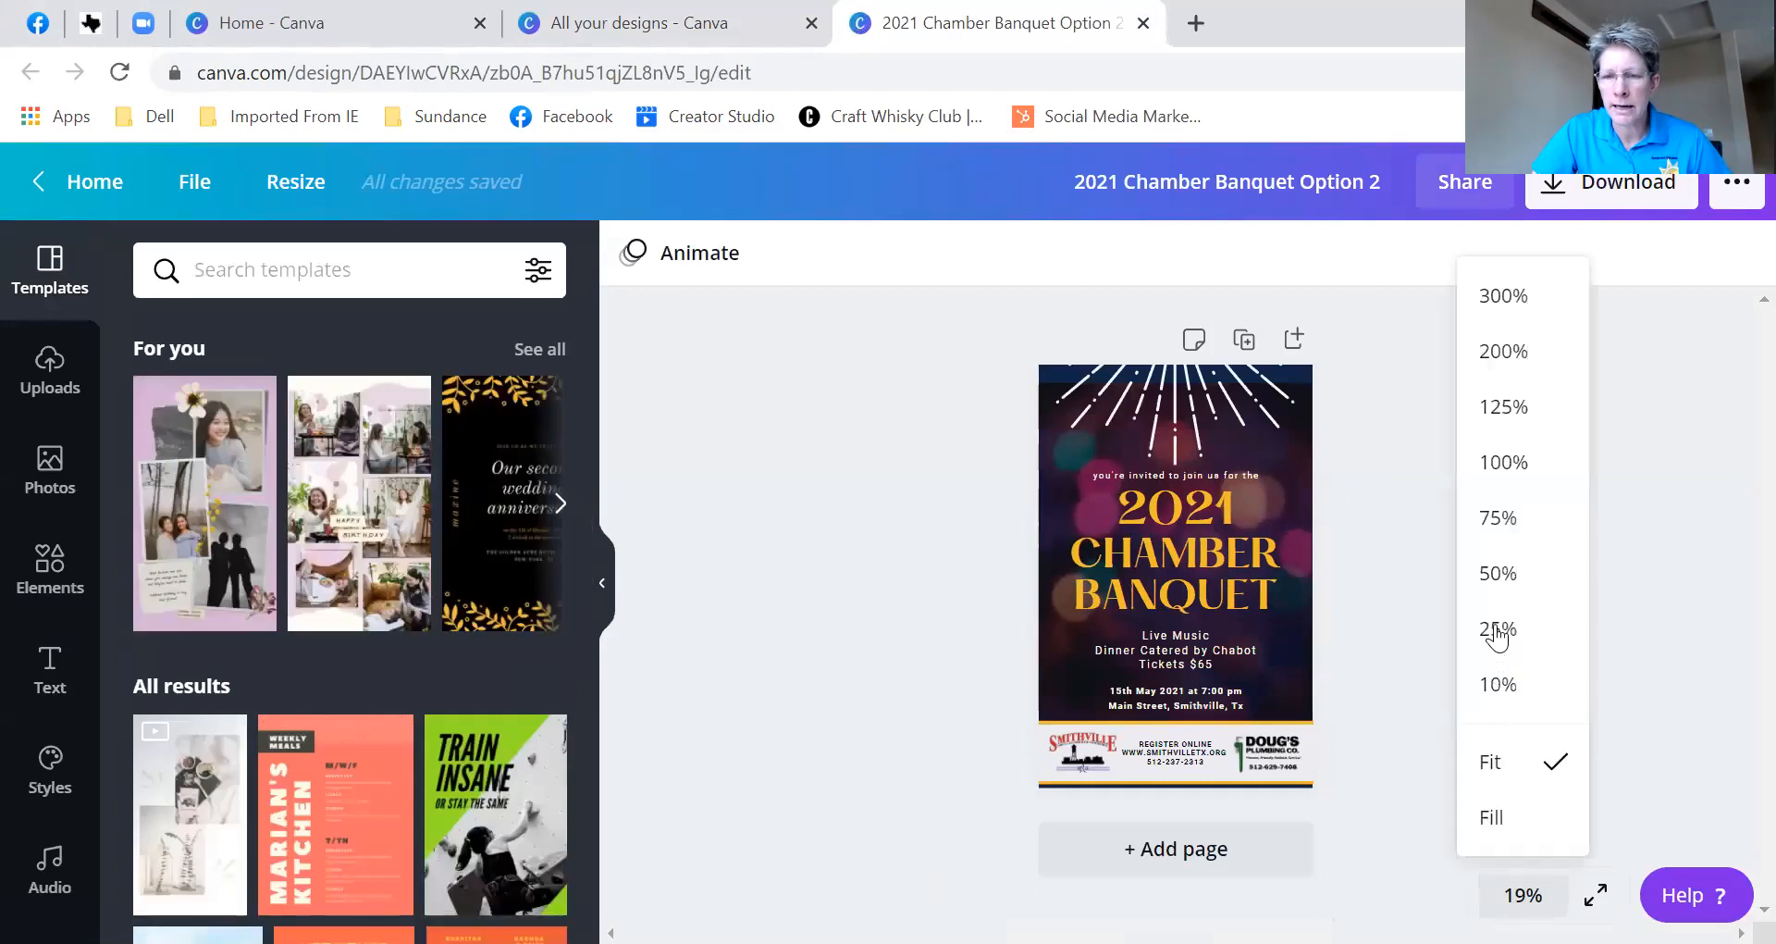
click(1497, 631)
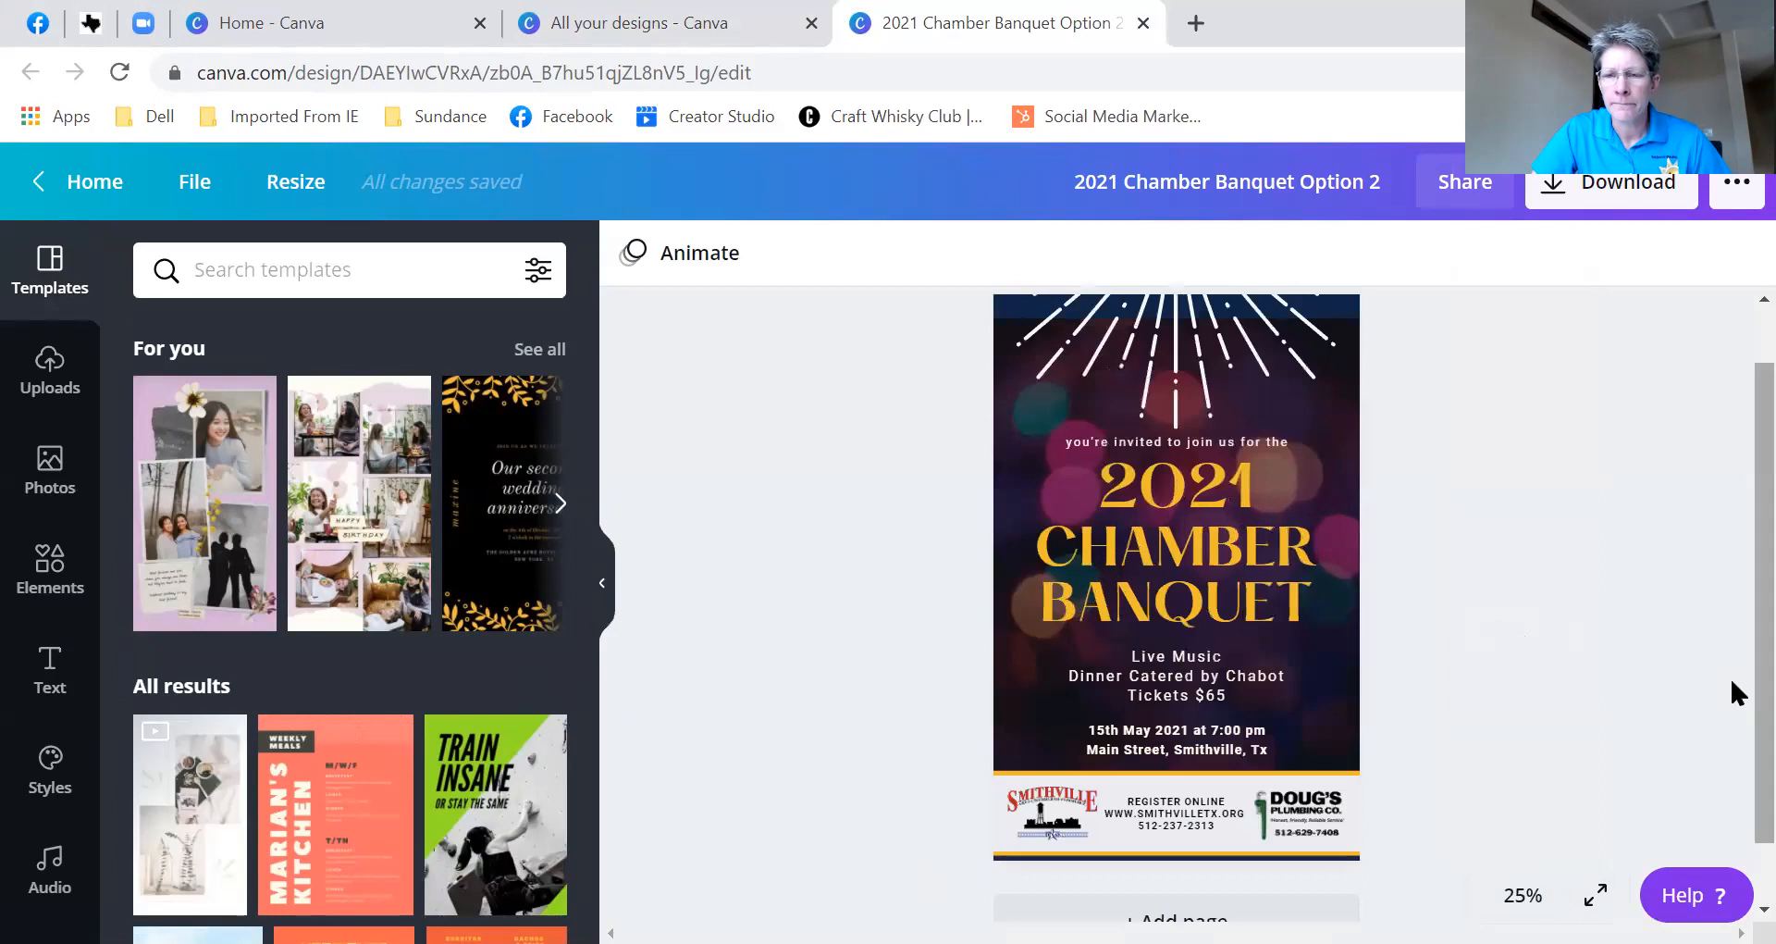
scroll(1730, 669, up, 1)
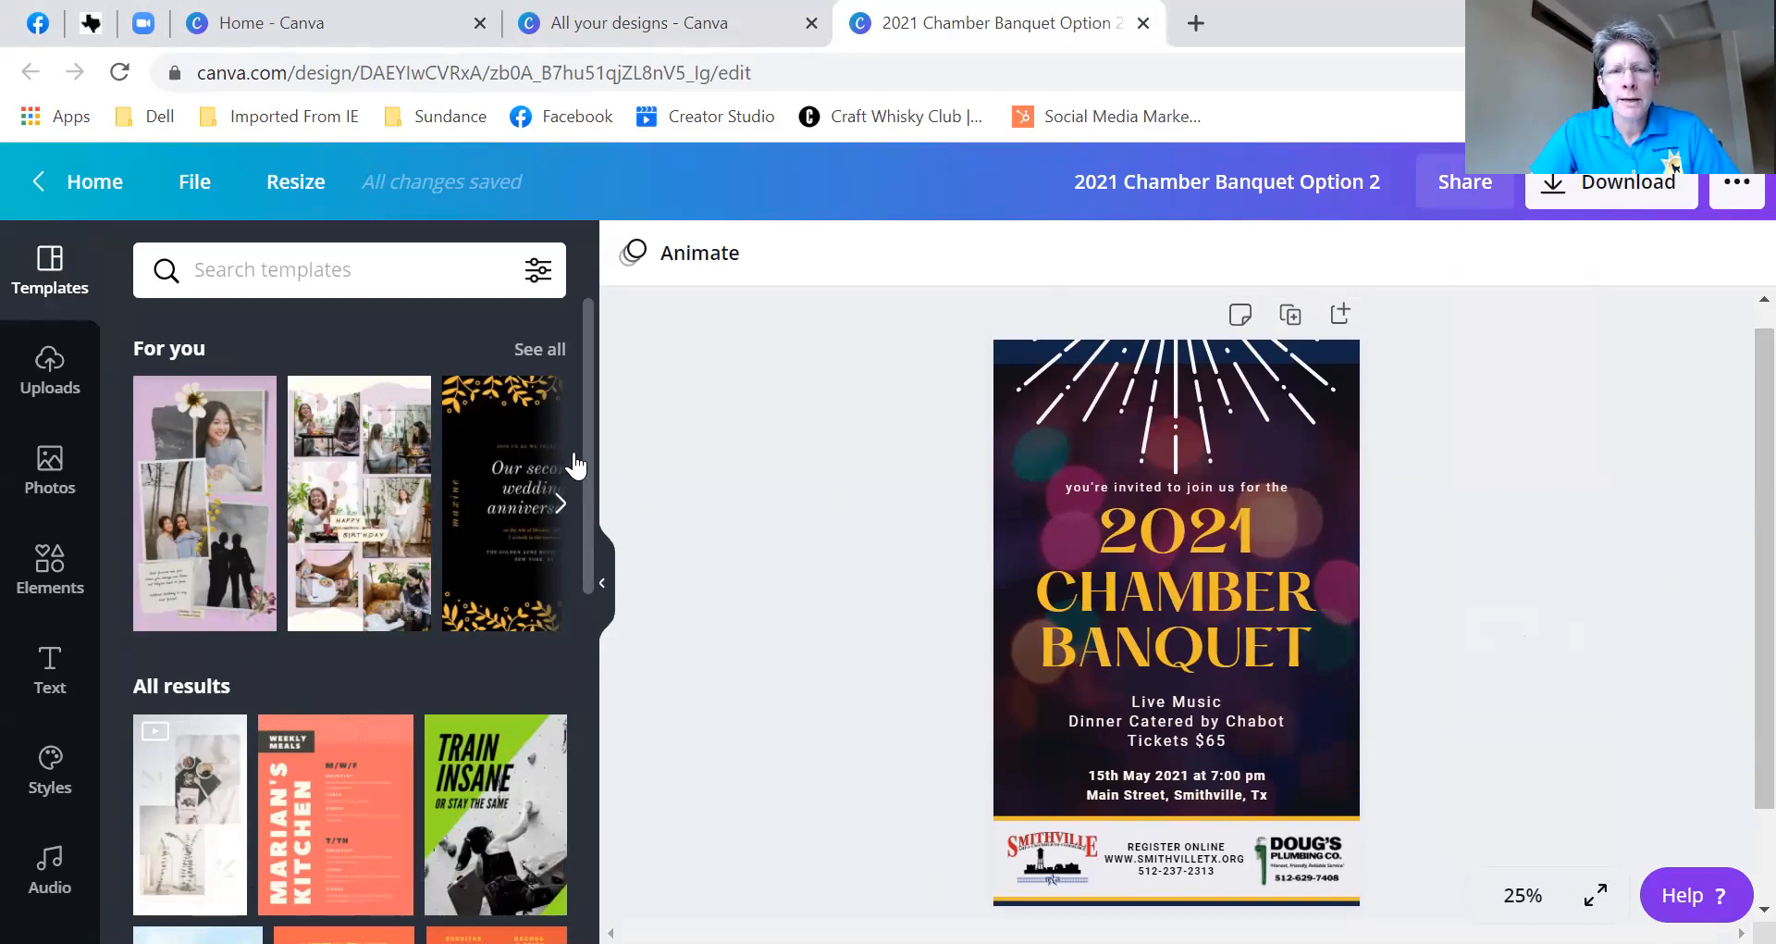
click(560, 505)
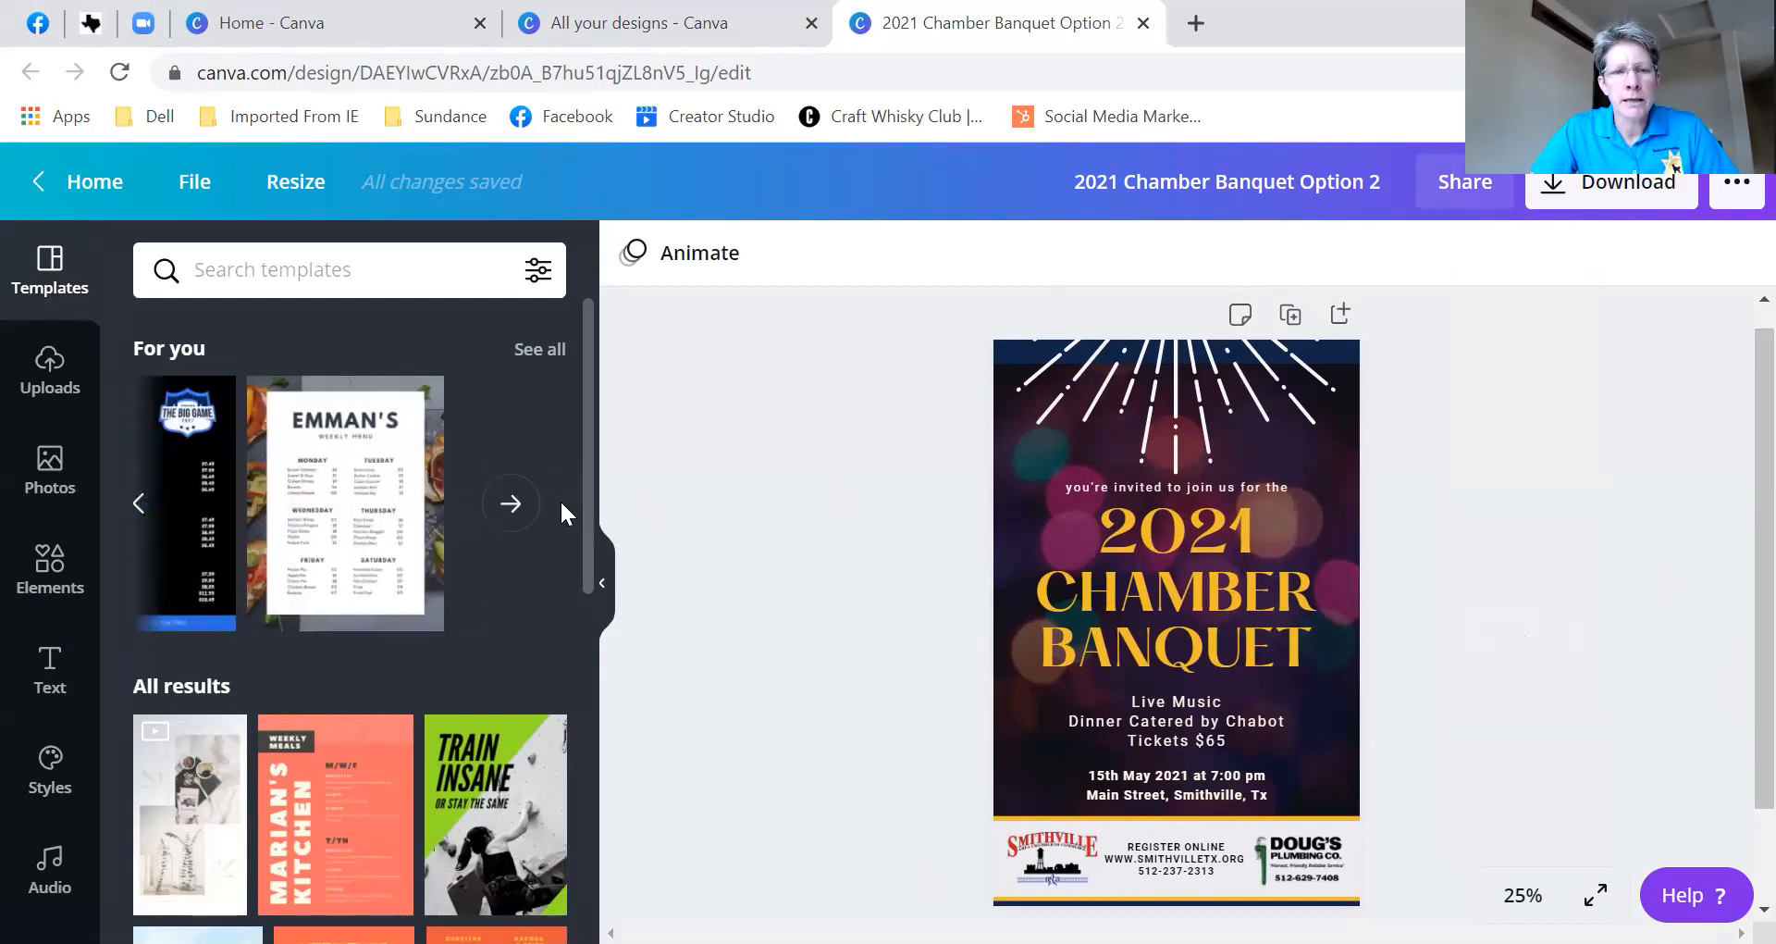
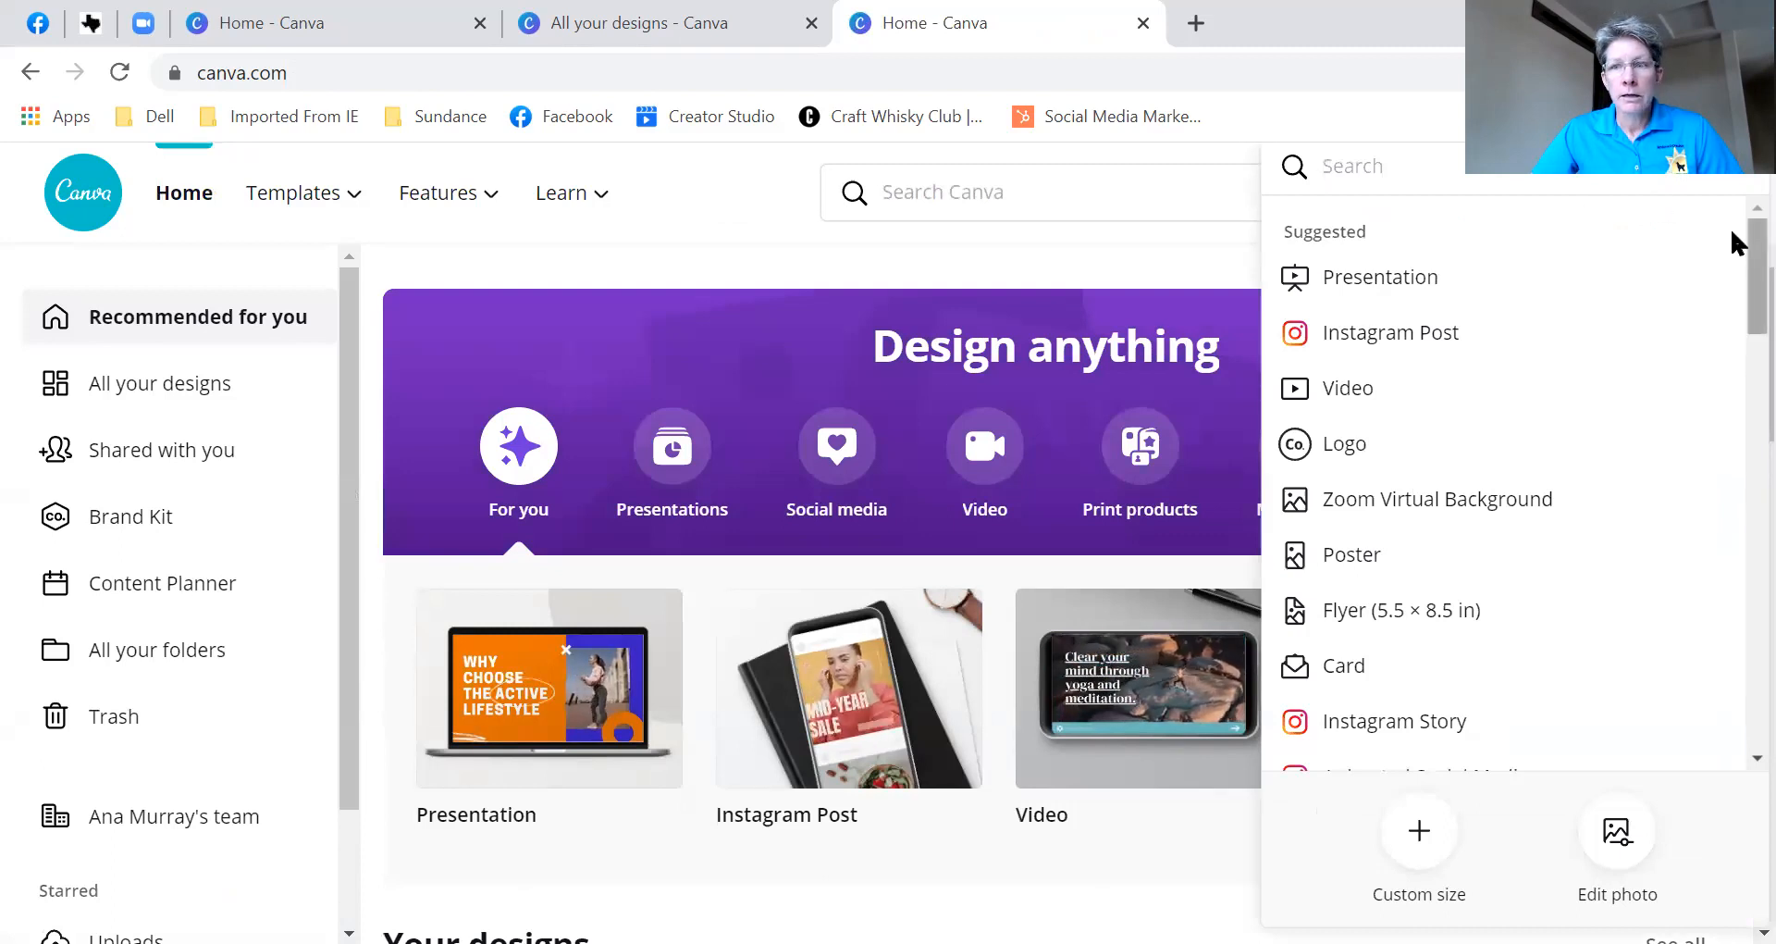
- Look over the suggested new-design formats, choose a custom size and set its unit to inches
scroll(1729, 229, down, 1)
drag(1730, 247, 1730, 209)
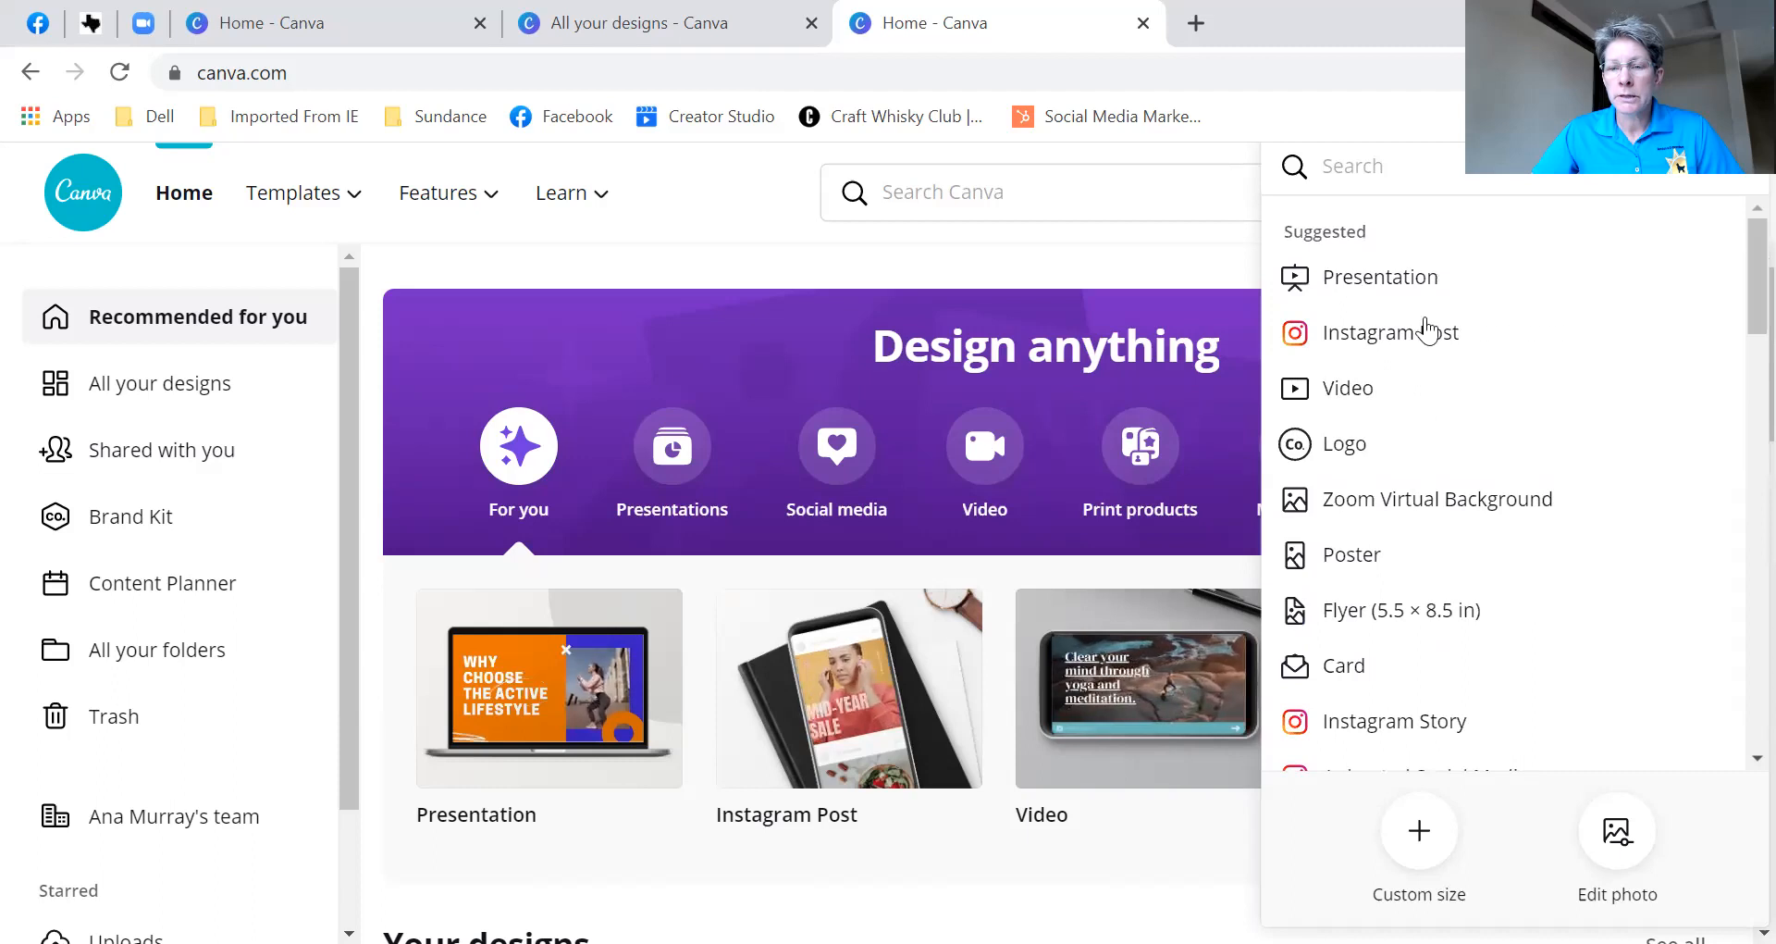
click(1421, 832)
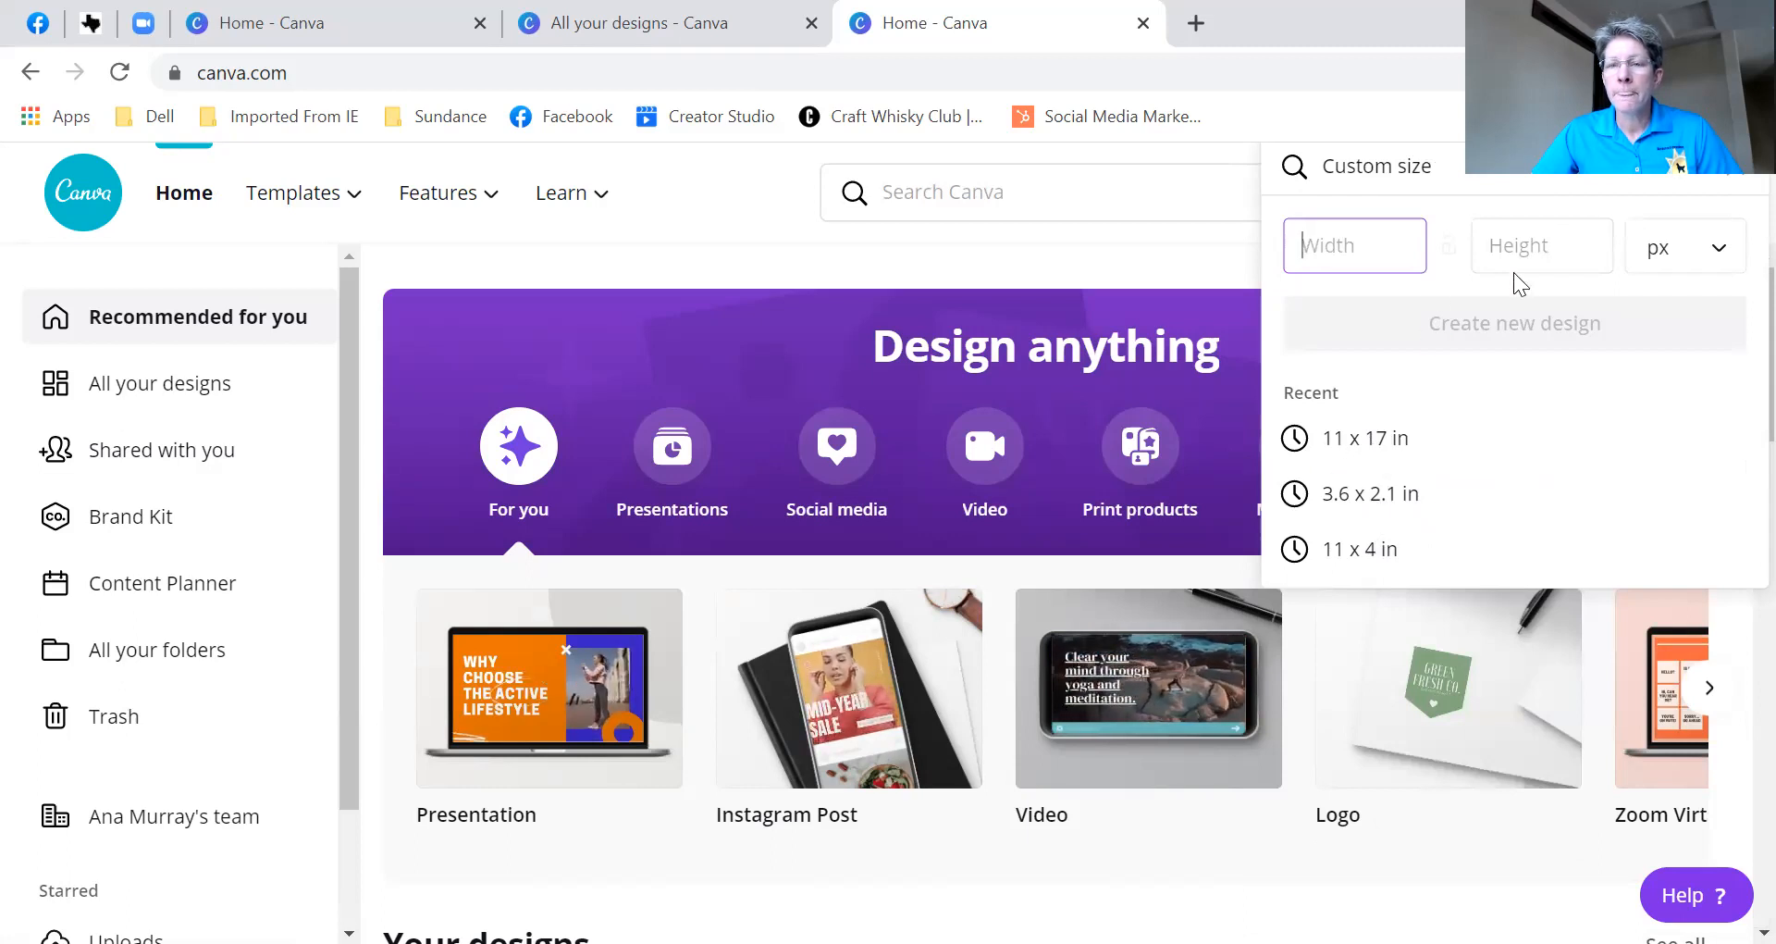
click(1719, 252)
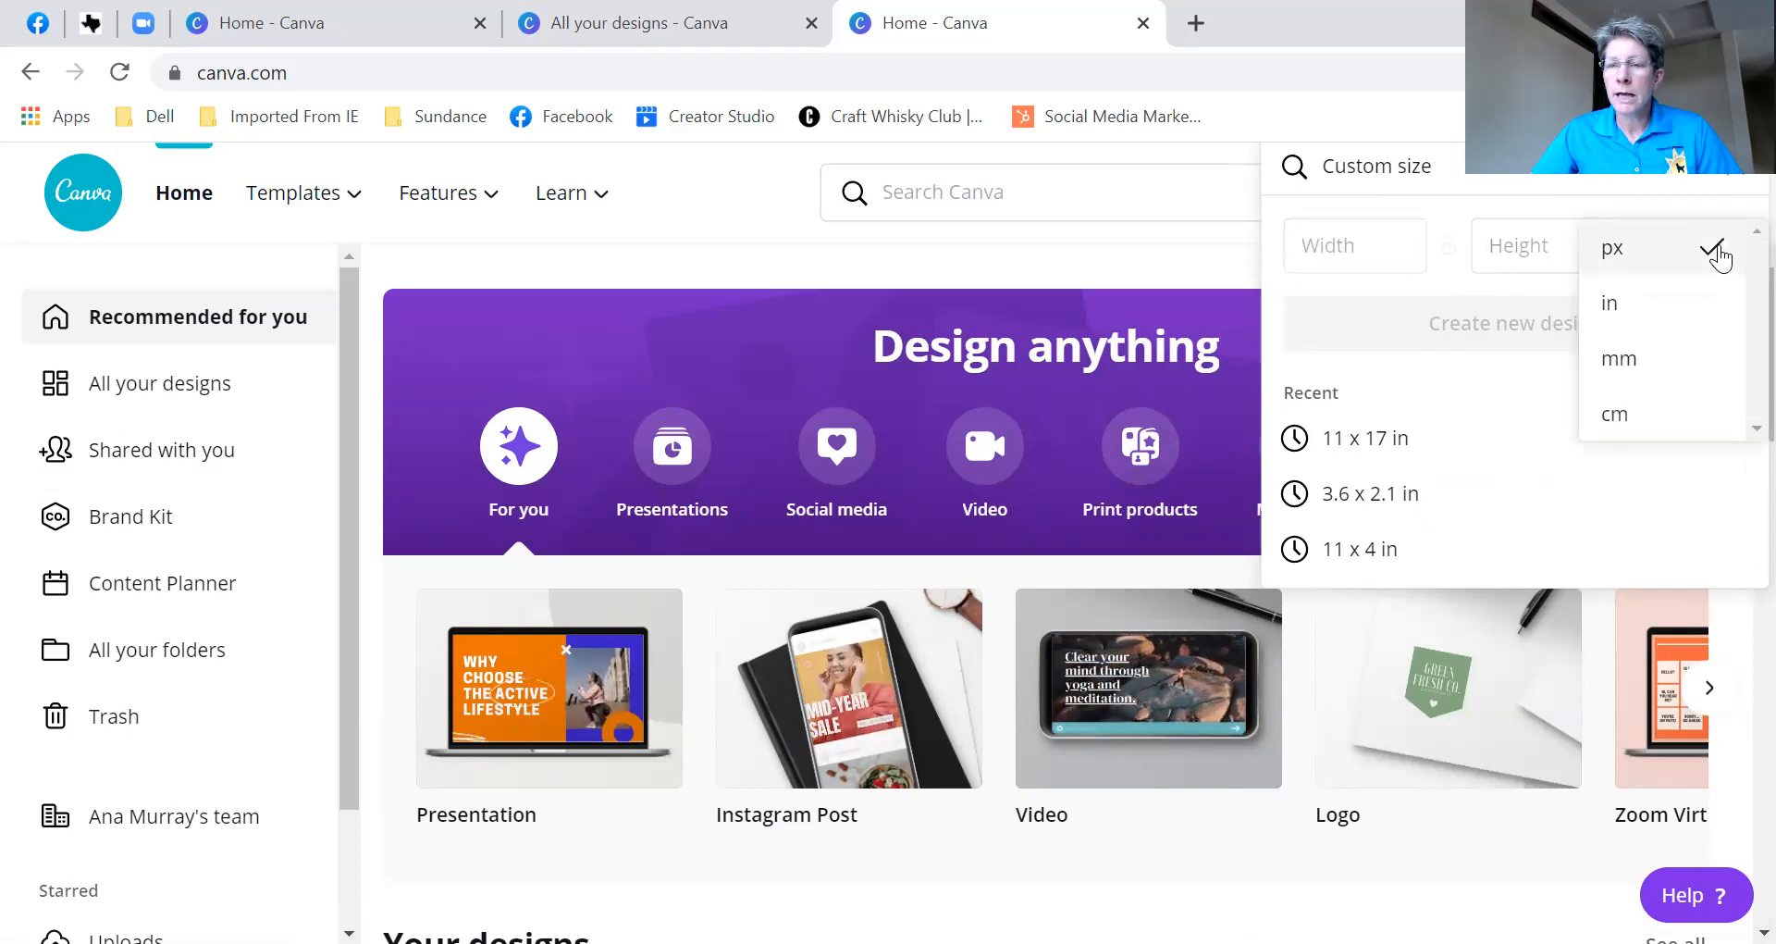
click(1693, 301)
click(1714, 259)
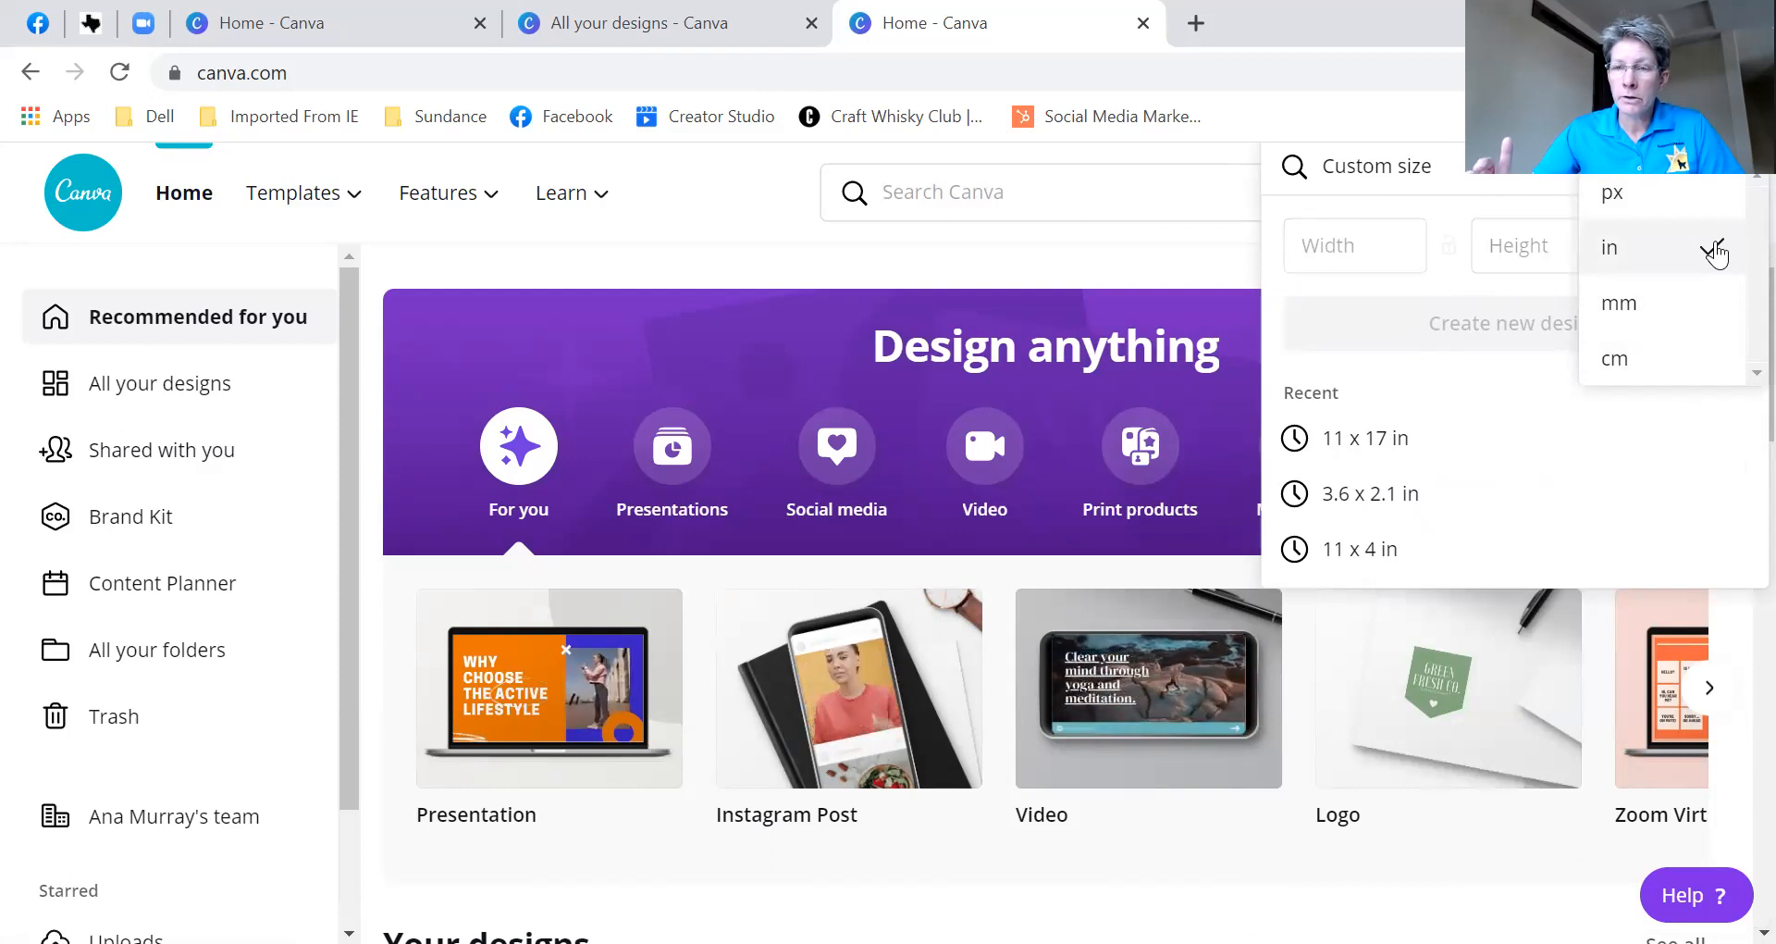
click(1509, 243)
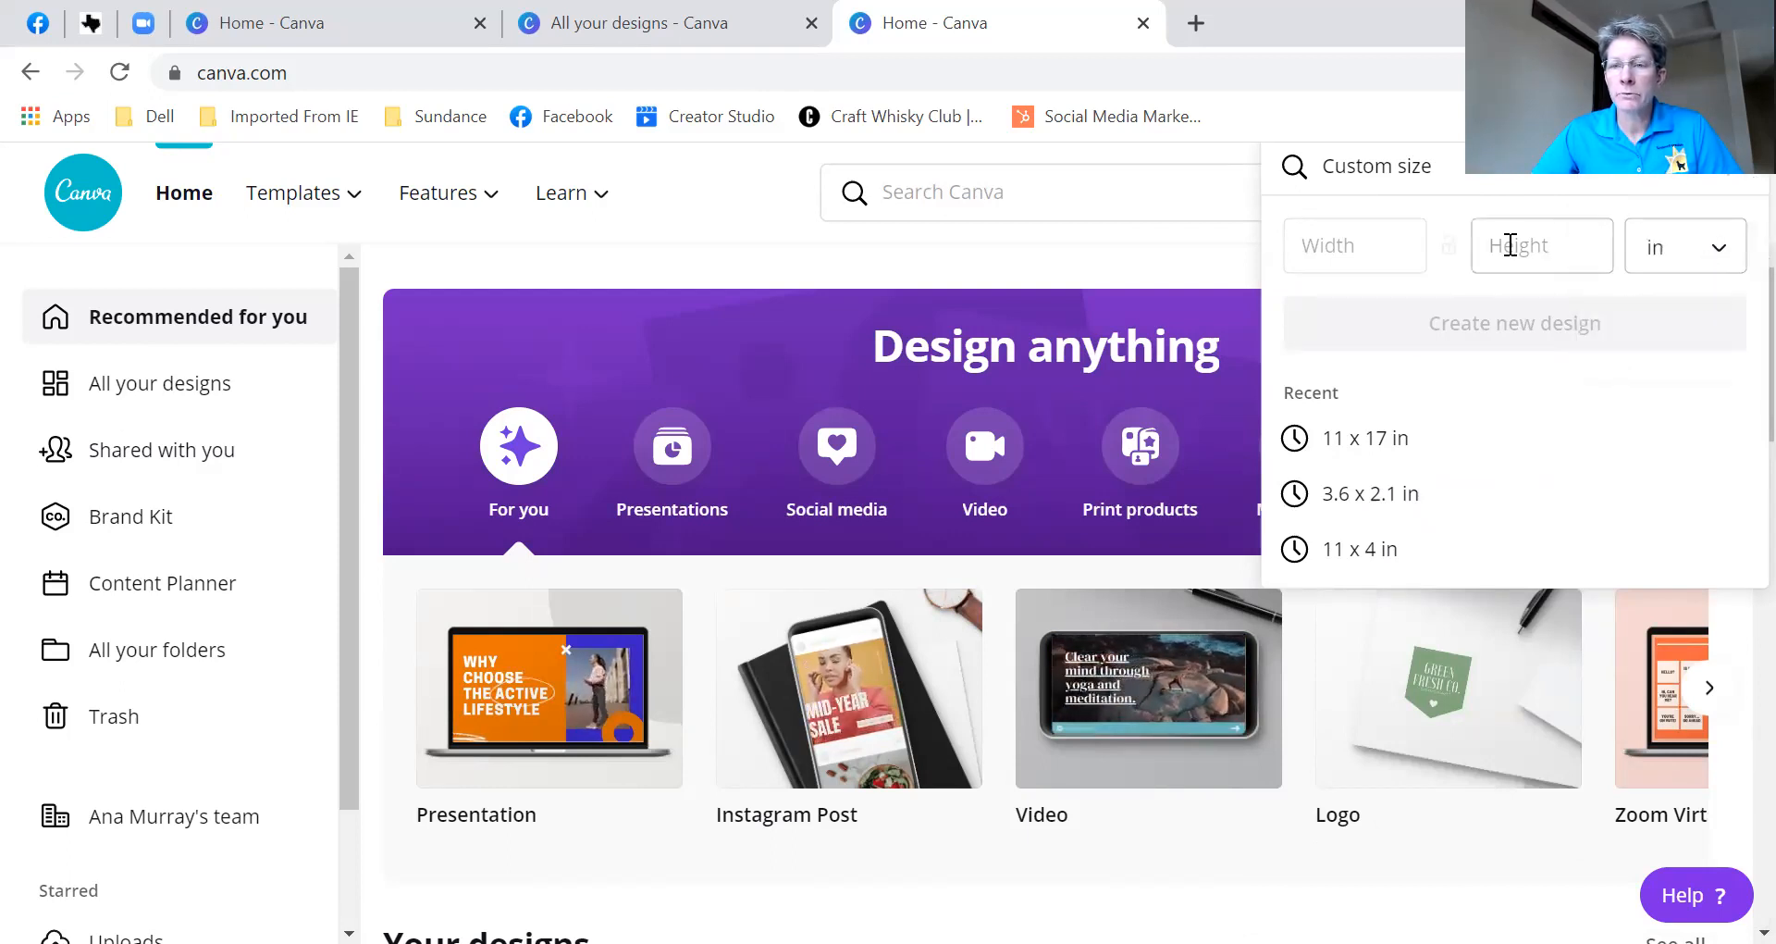
- Switch the custom size unit to pixels and enter a width of 11 and a height of 17
click(1724, 246)
click(1607, 196)
click(1336, 243)
text(11)
click(1528, 246)
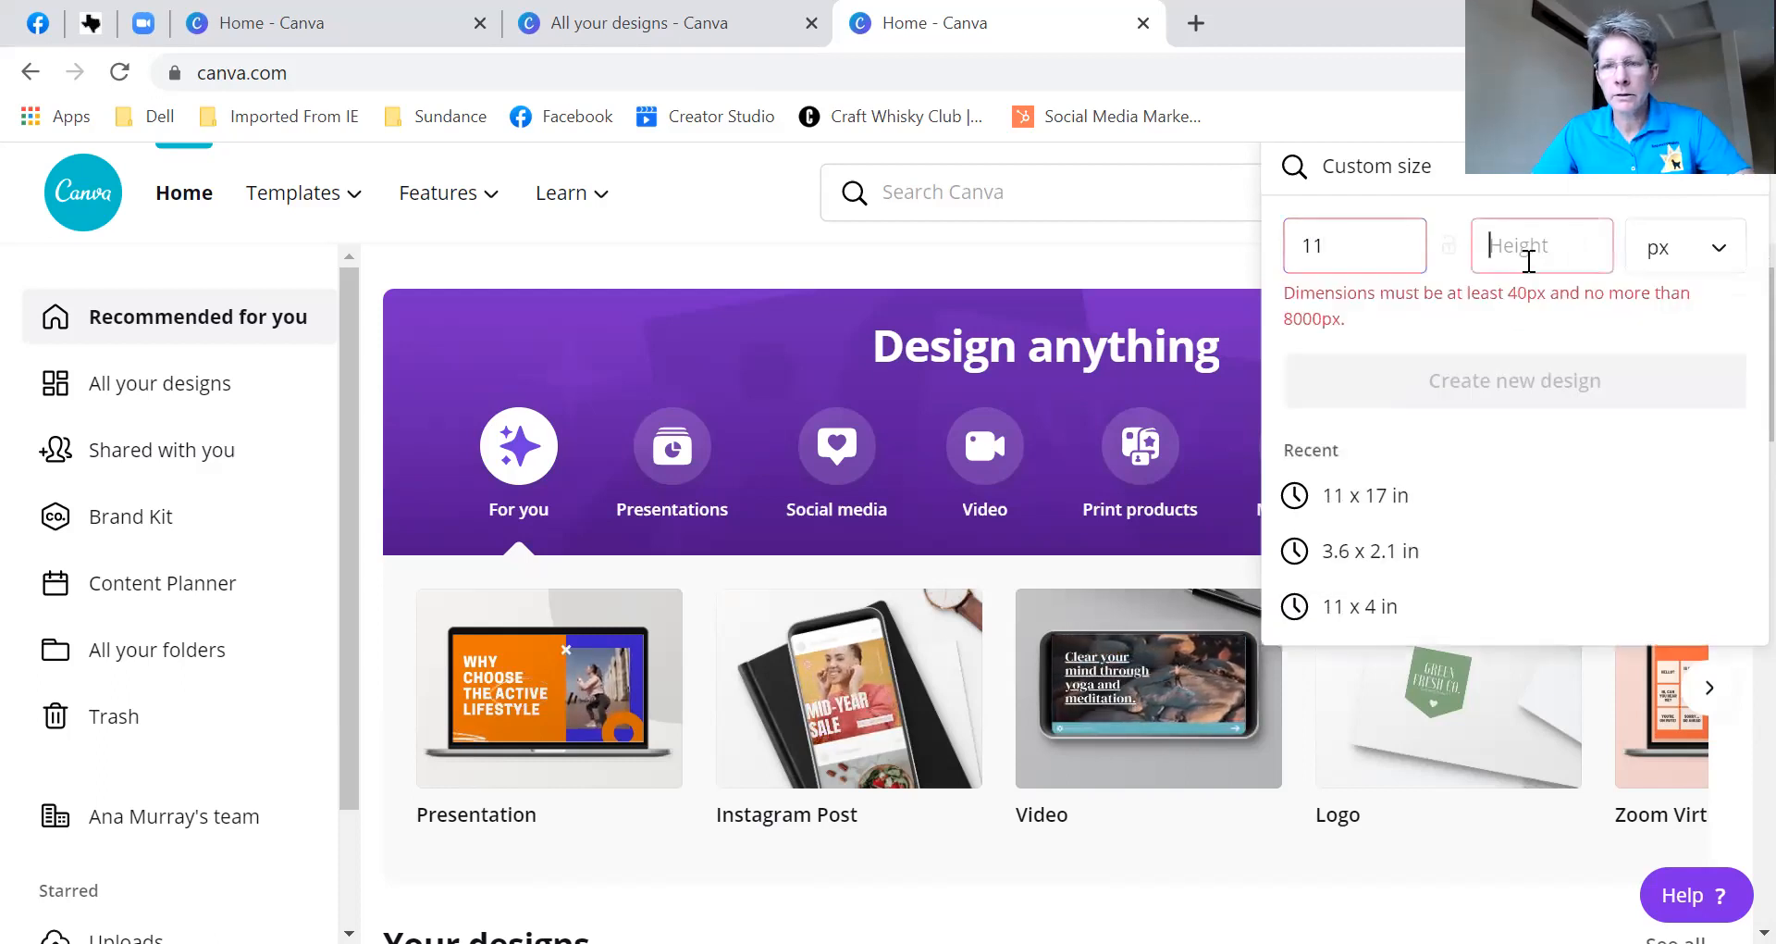
text(17)
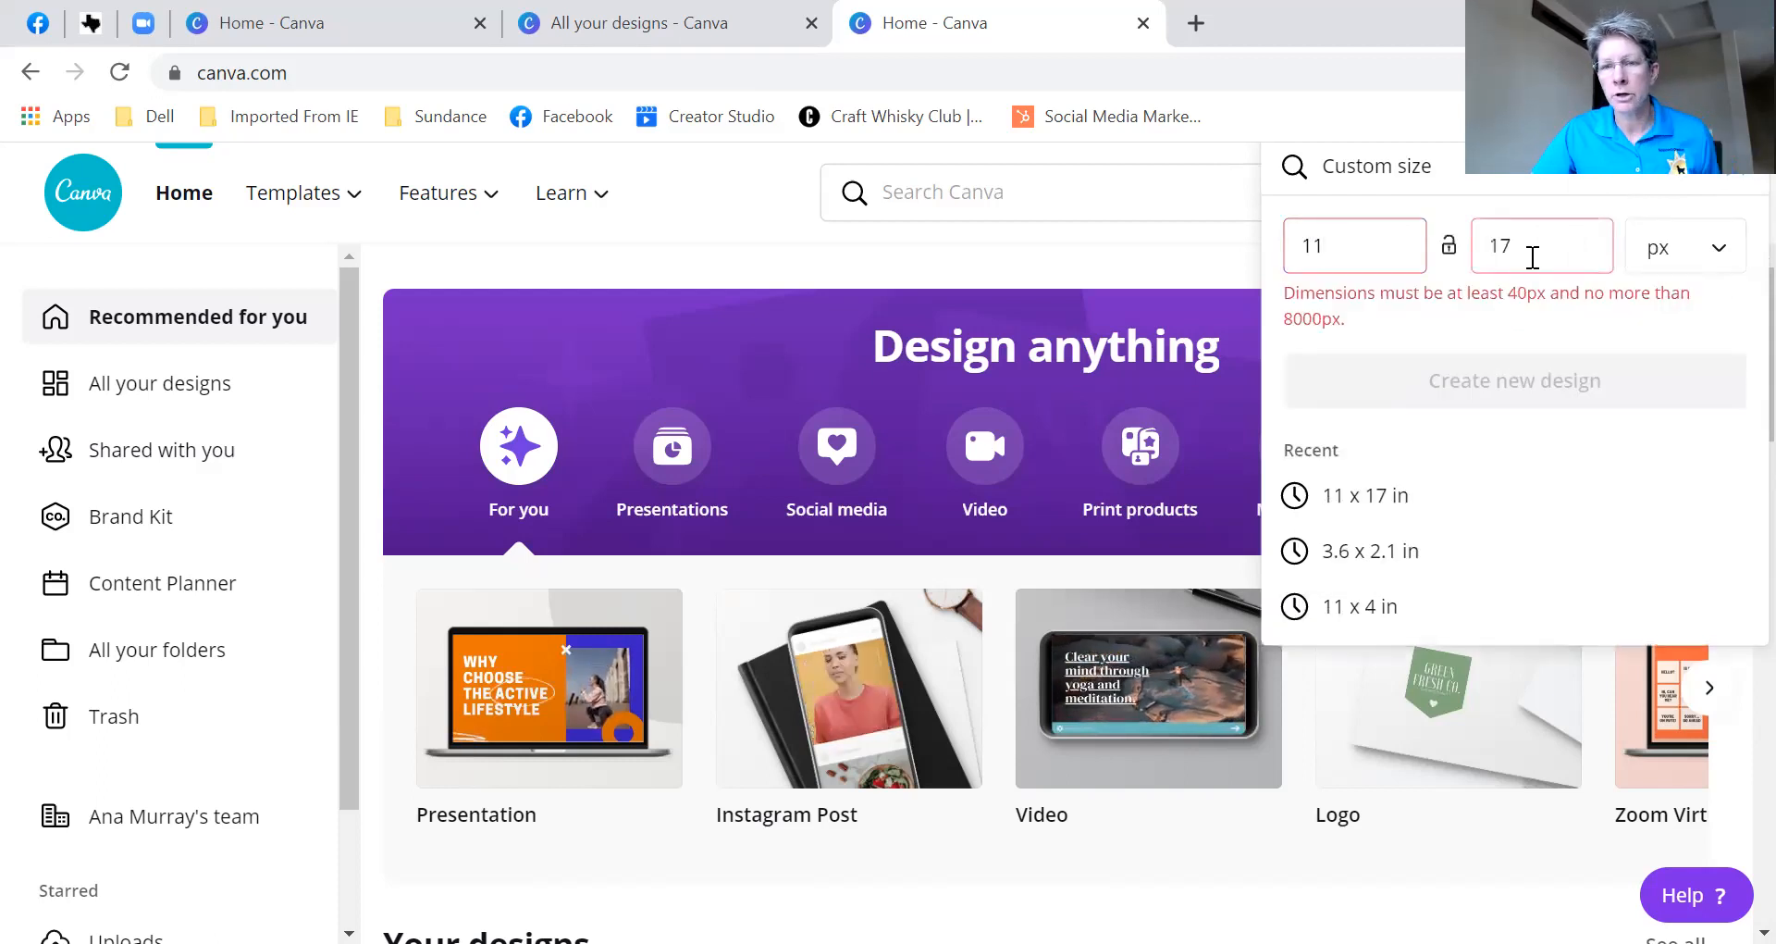
- Change the custom size unit to inches and set the width to 11 and the height to 17
click(1718, 258)
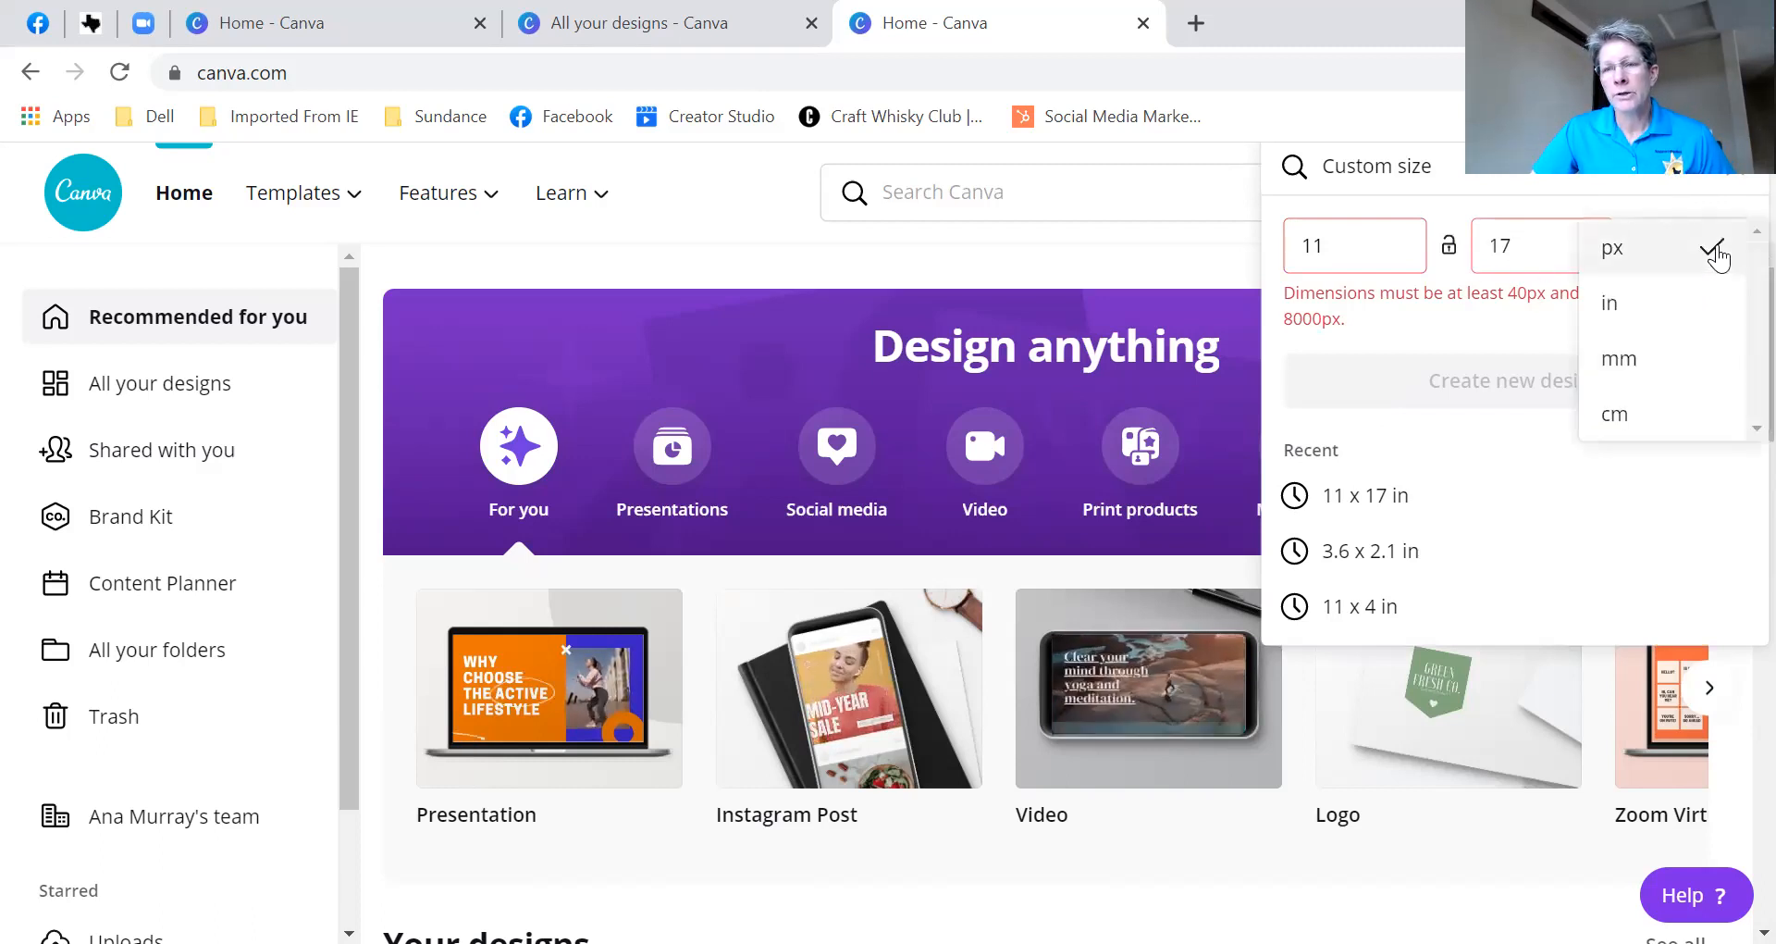
click(1685, 300)
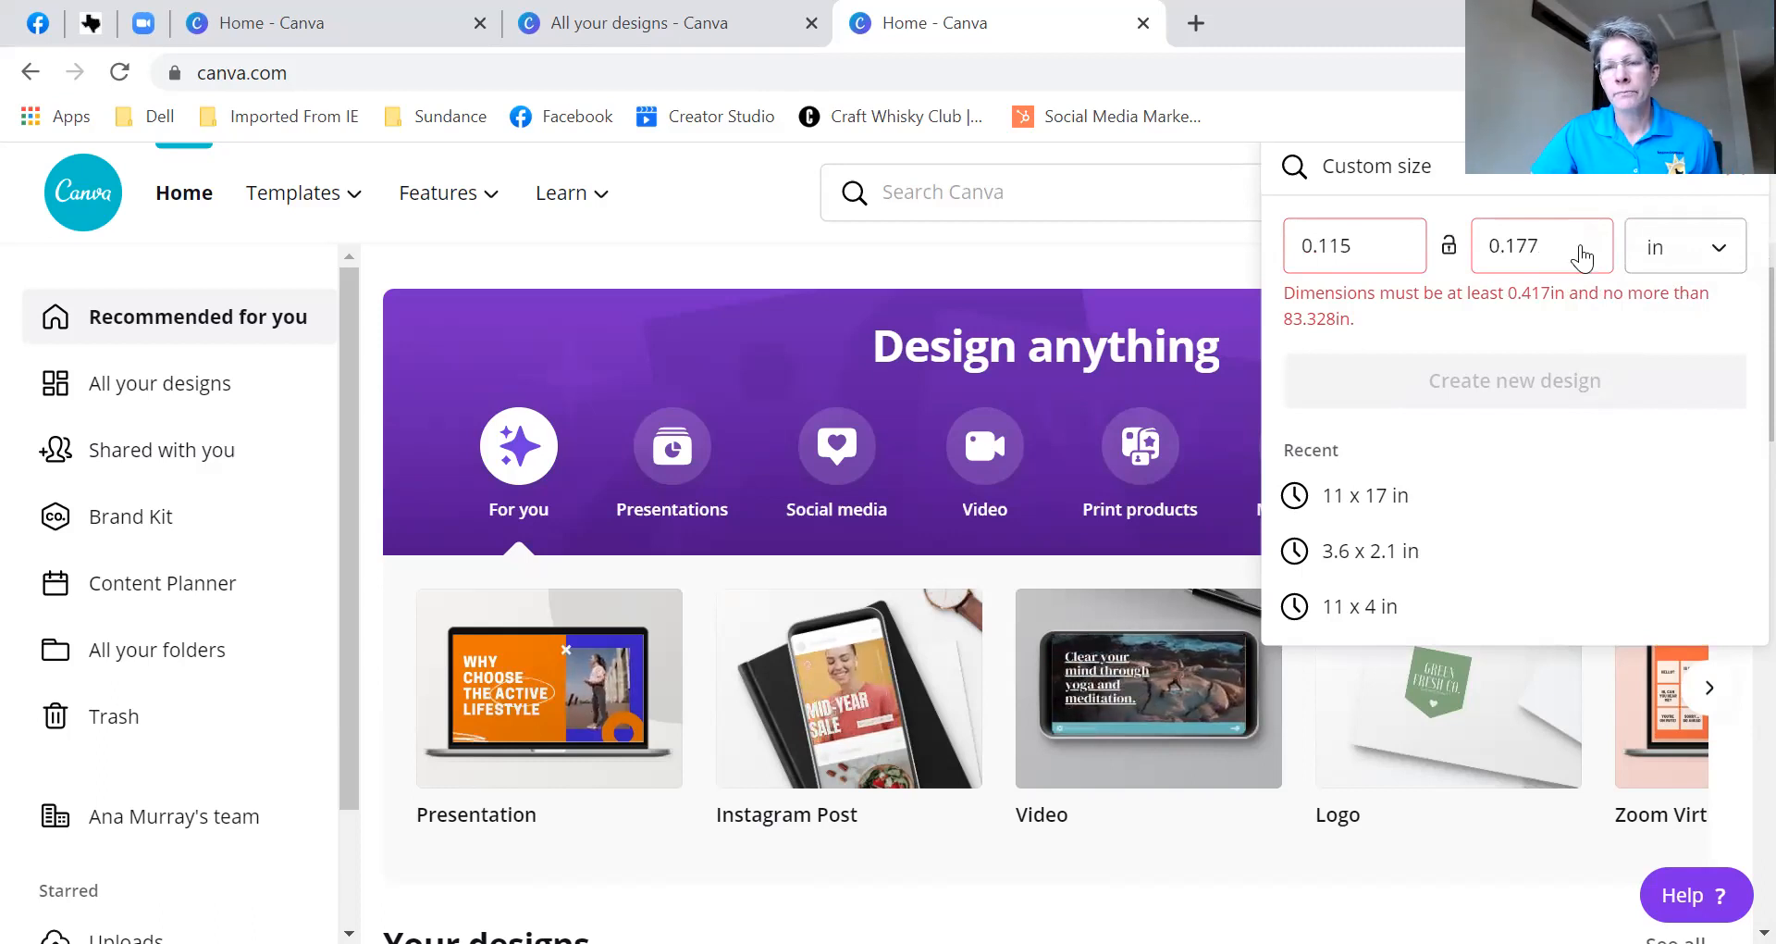
click(1717, 251)
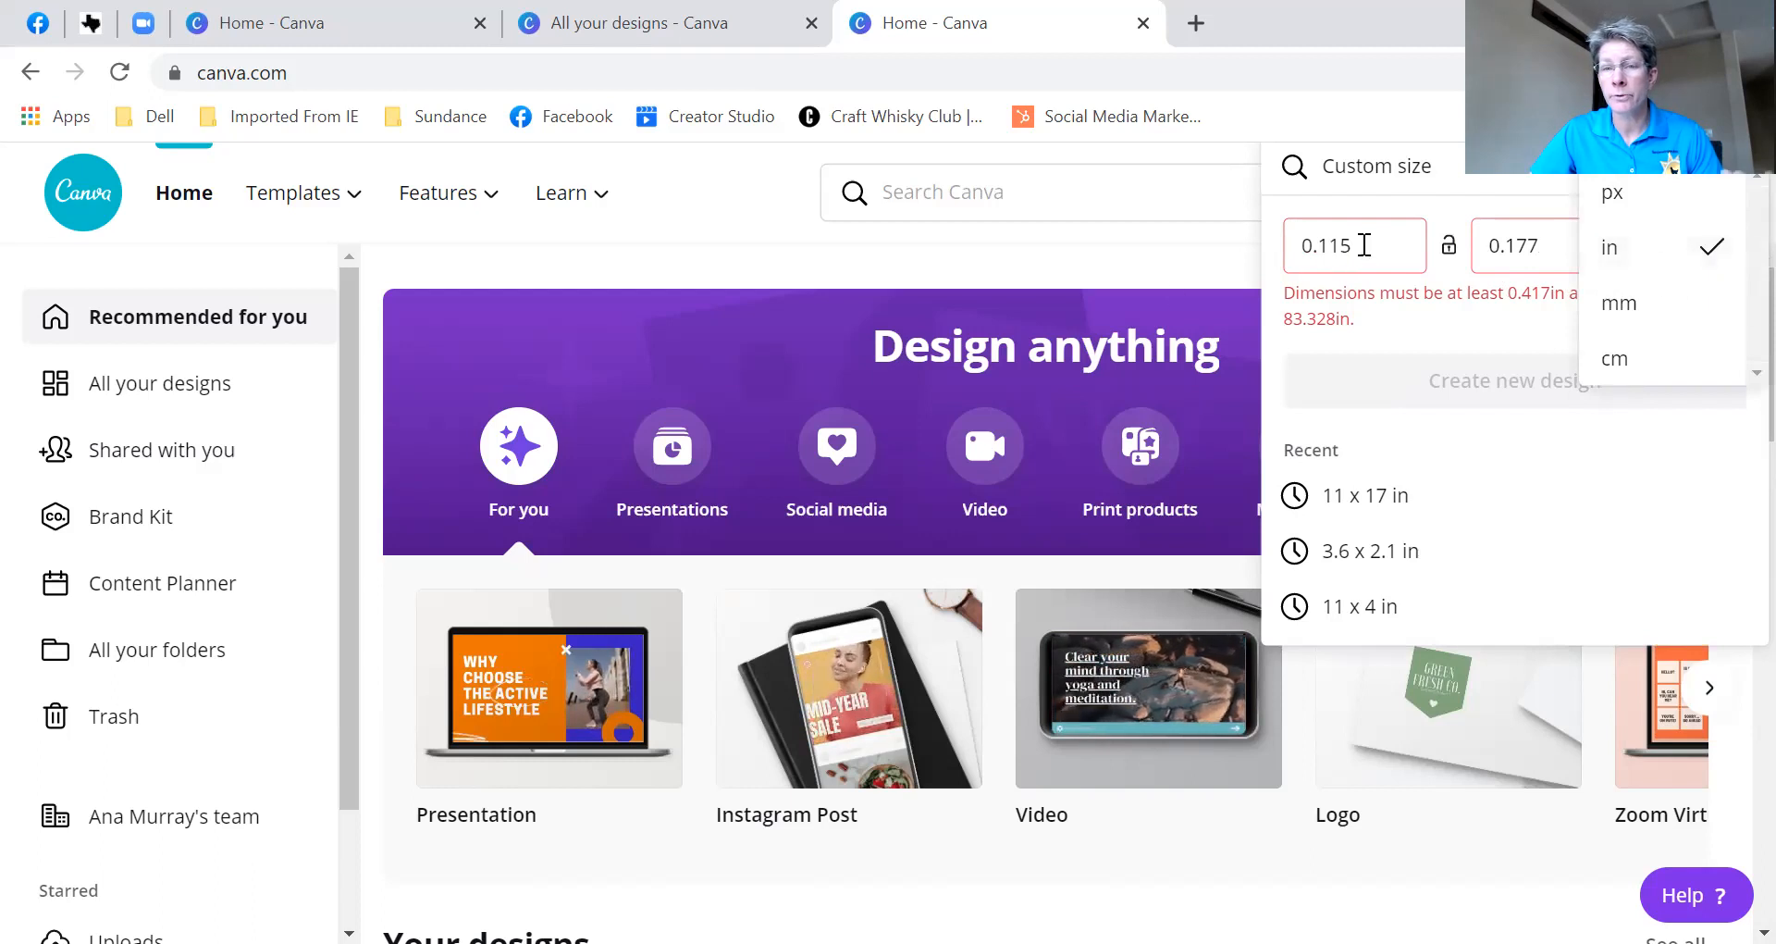
drag(1363, 245, 1282, 246)
text(11)
drag(1552, 245, 1478, 245)
text(17)
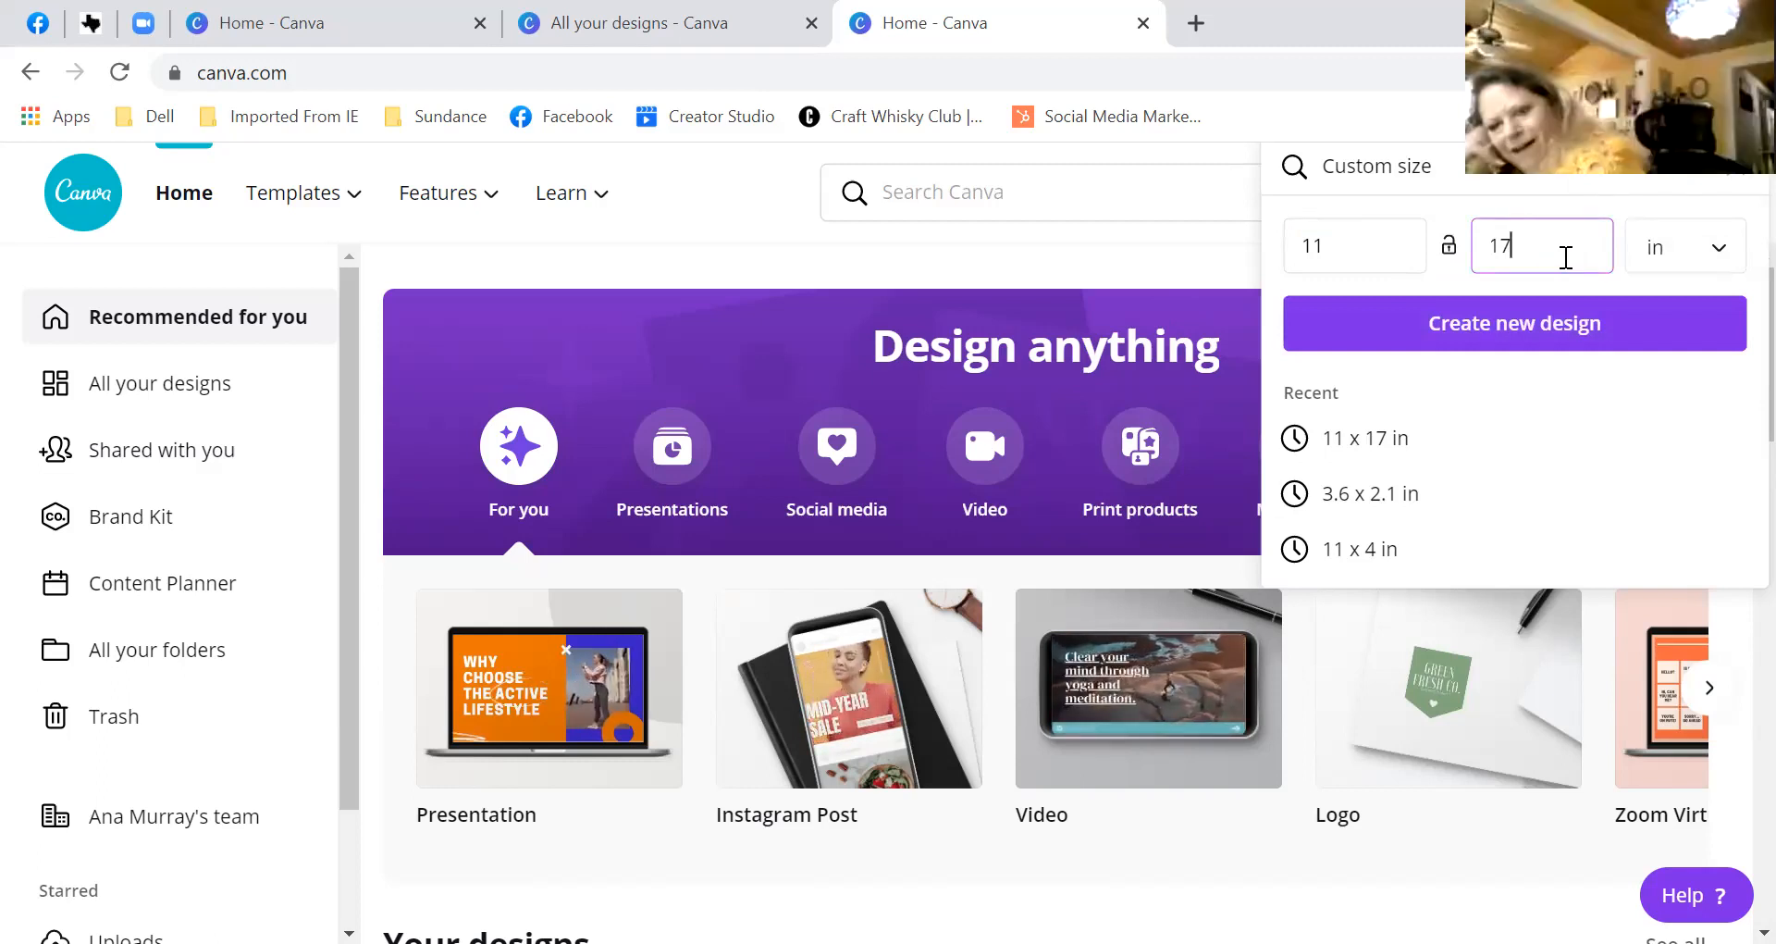
- Create the blank 11 × 17 in design and set its zoom to 25%
click(1568, 336)
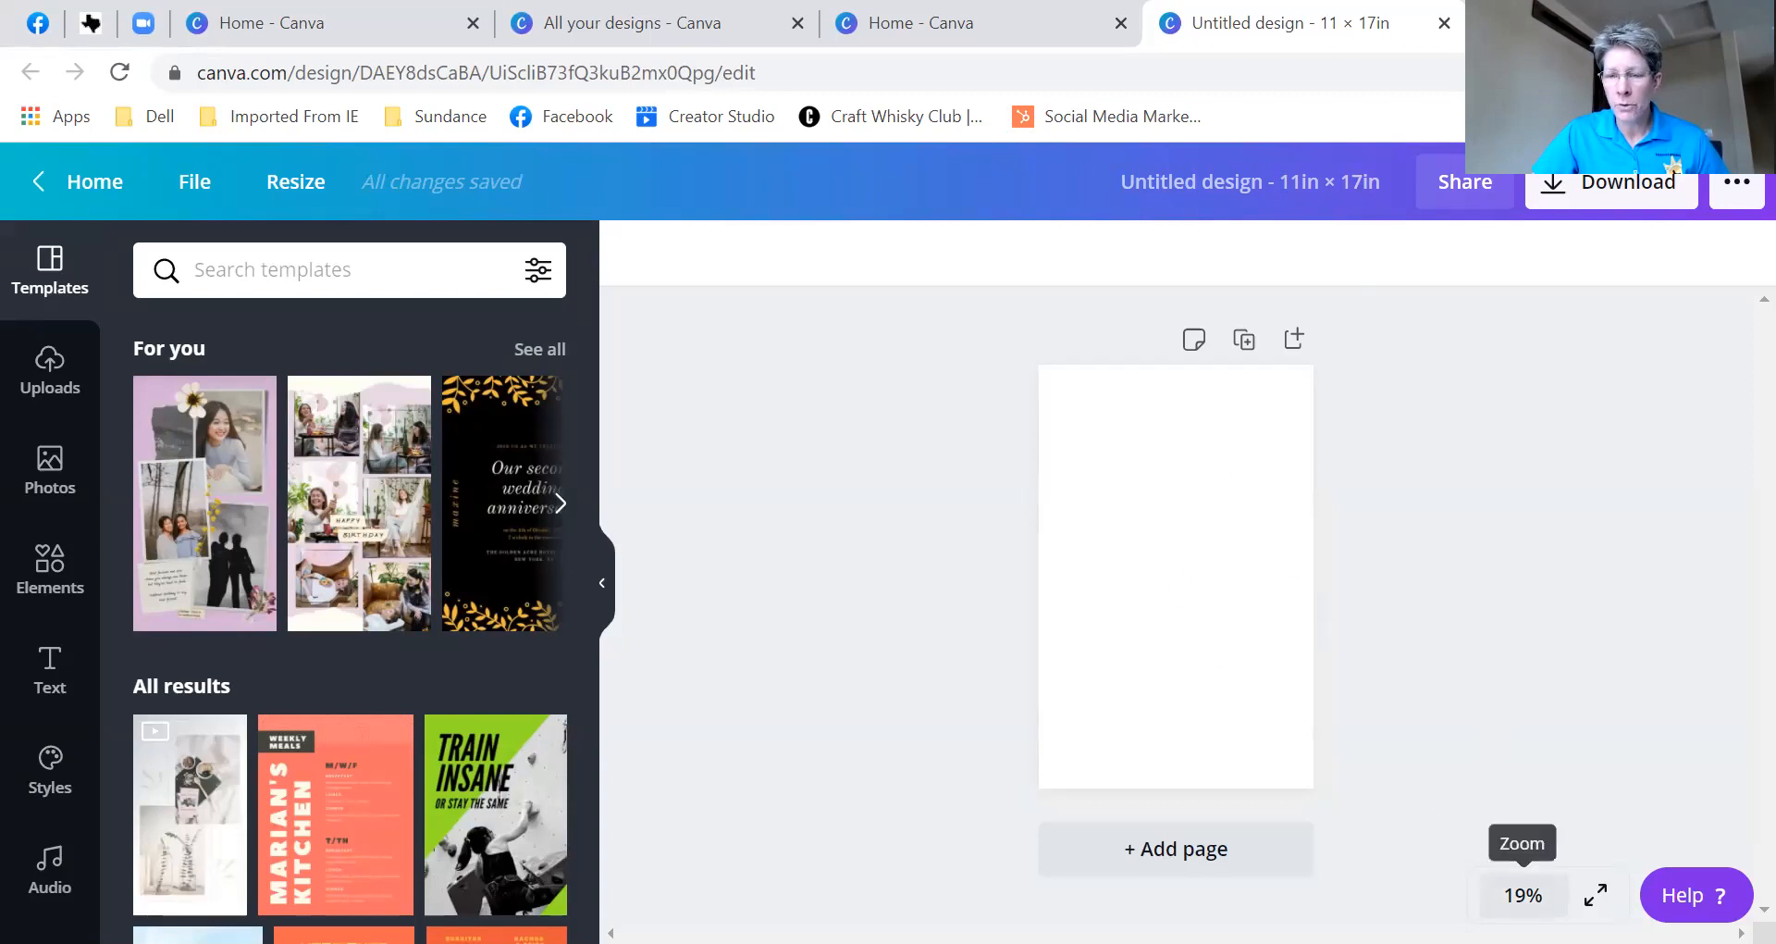
click(1524, 894)
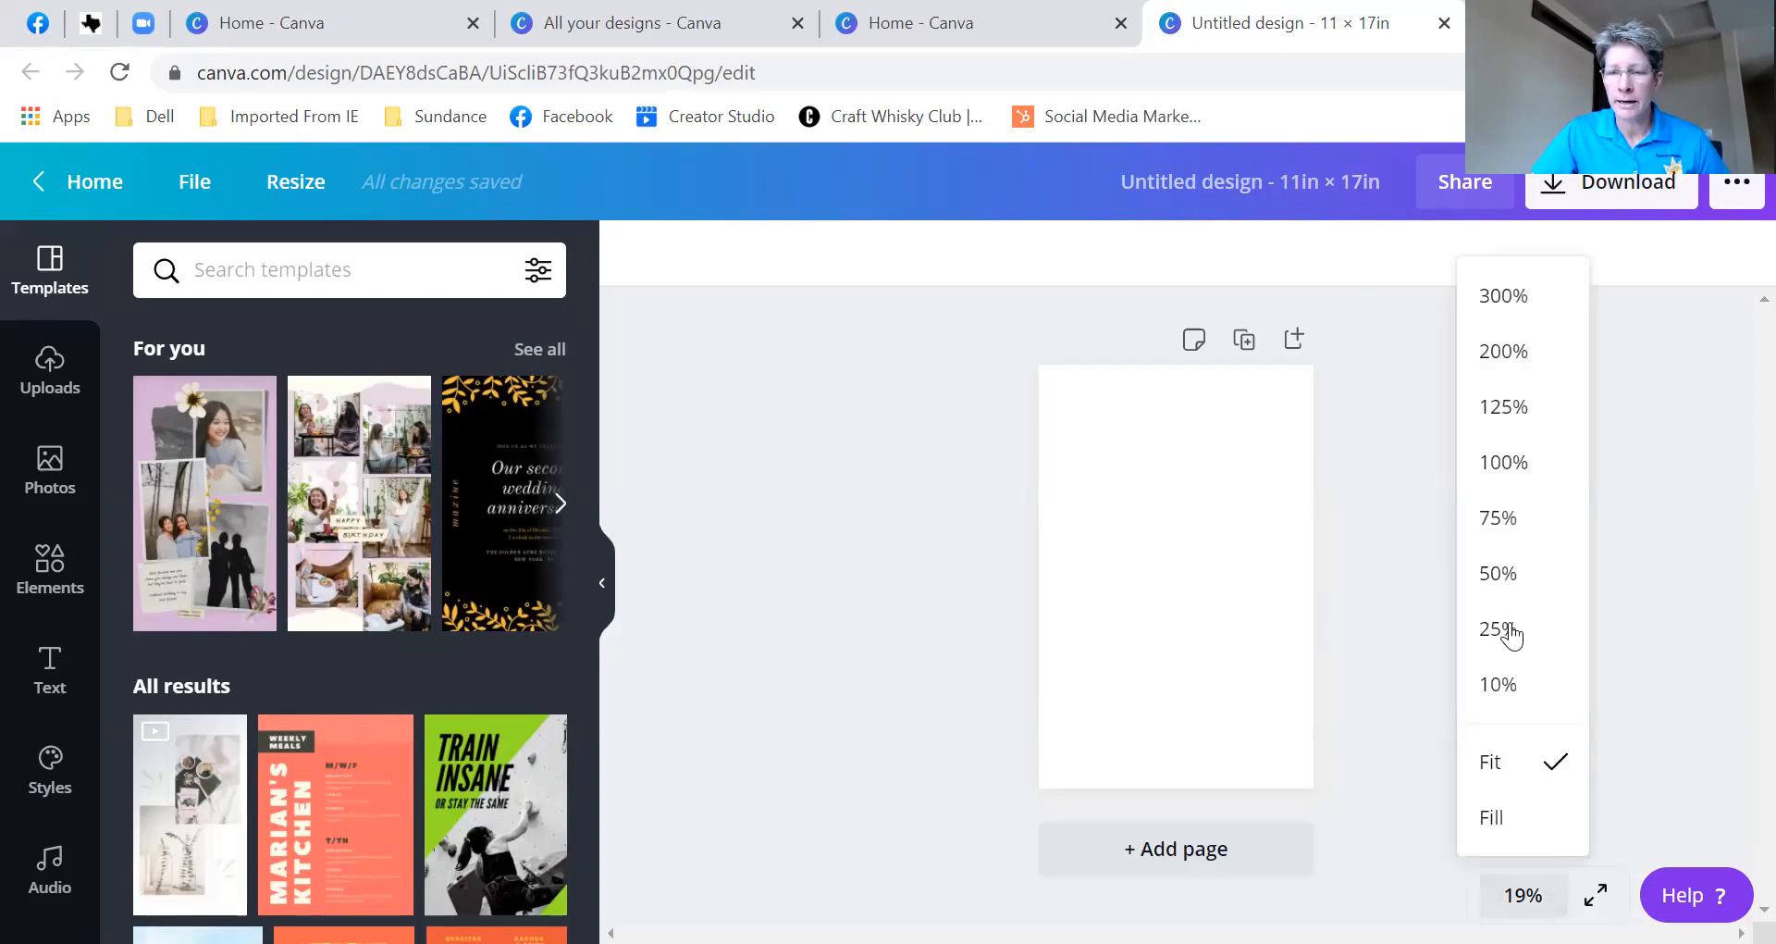
click(1511, 634)
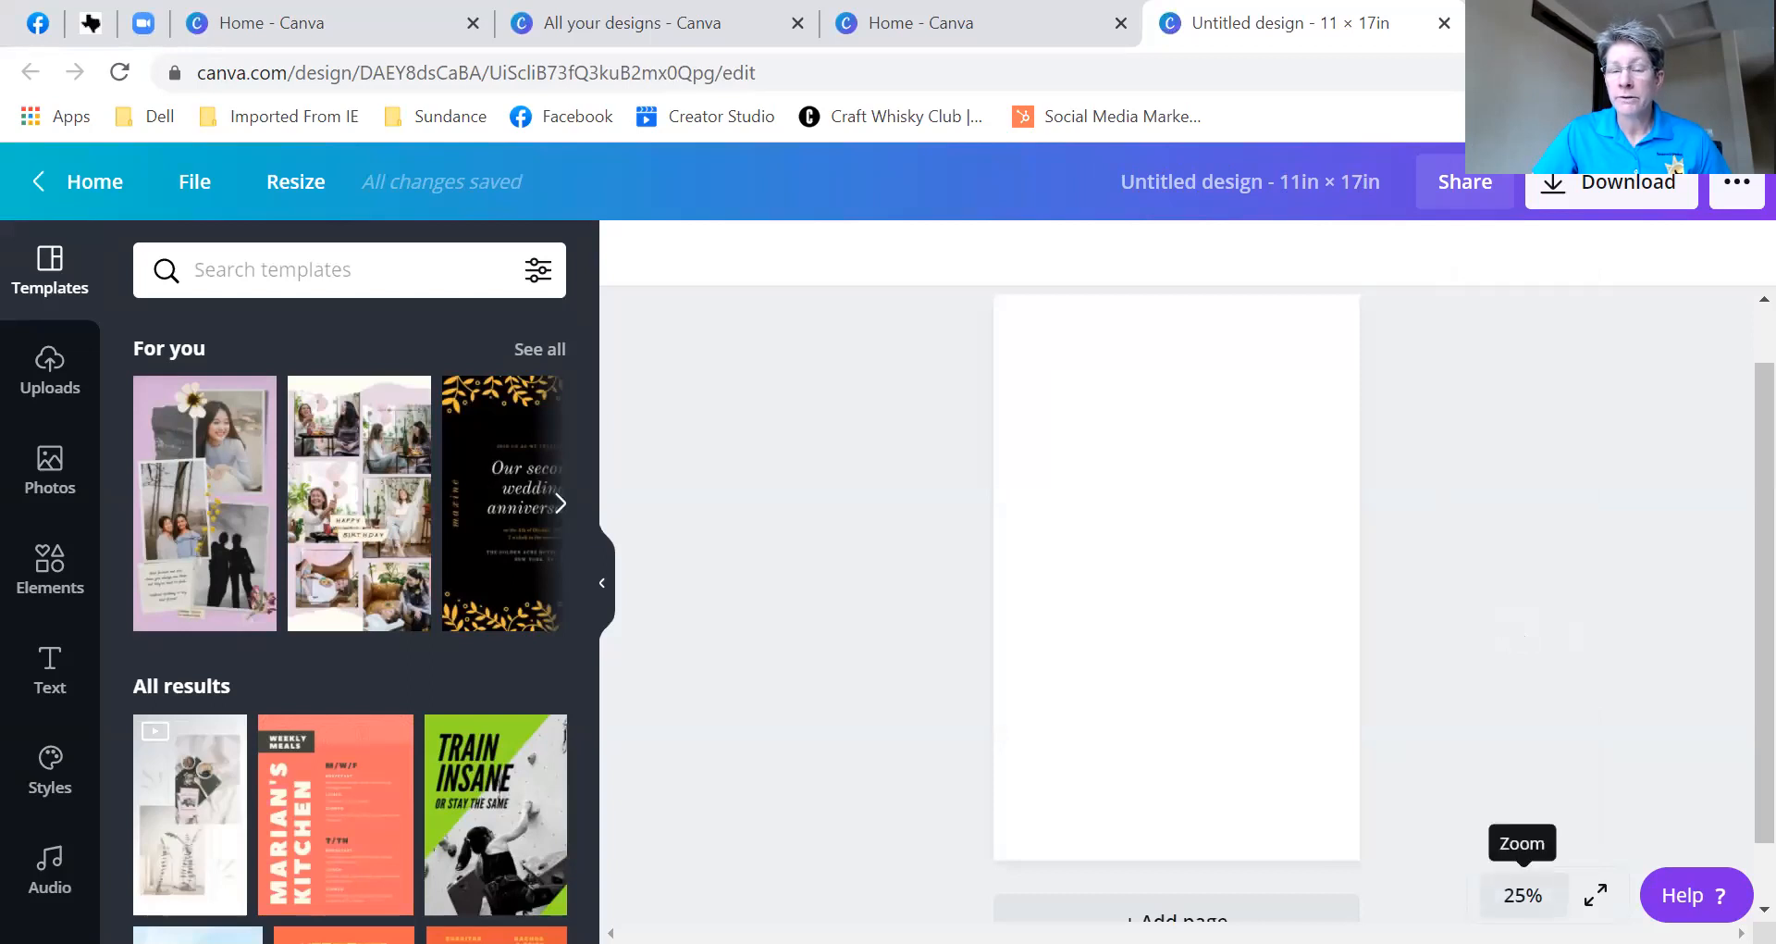
click(1523, 895)
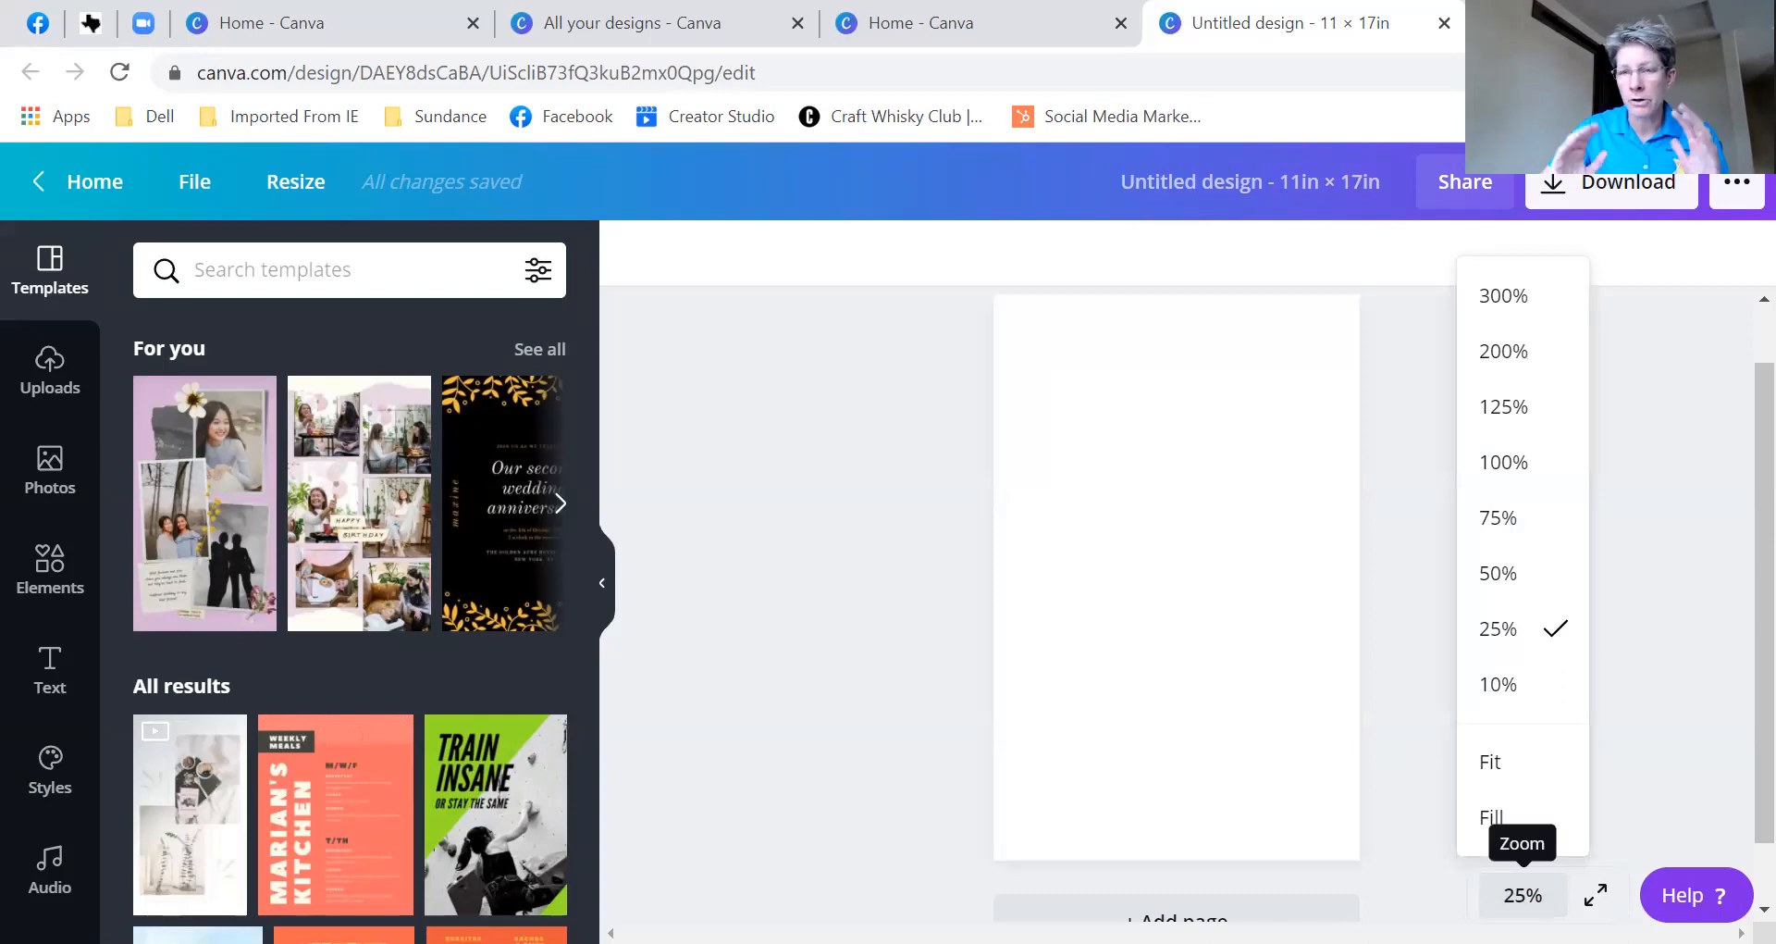
click(1645, 712)
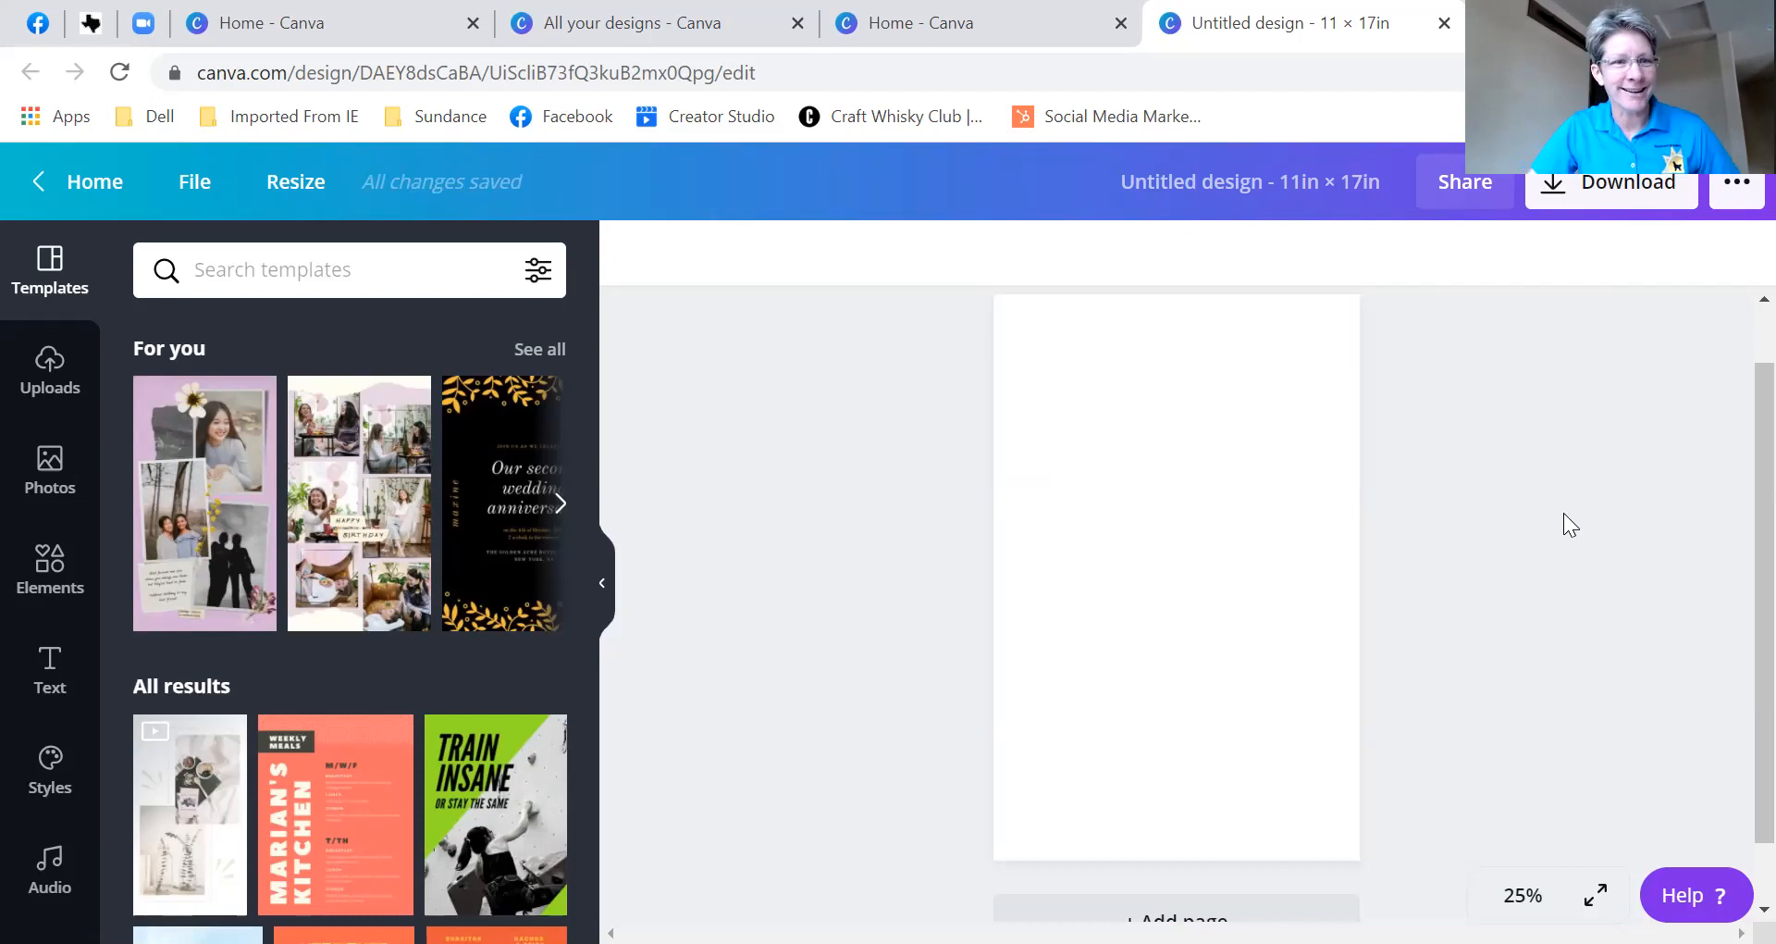
- Search the templates for "restaurant event"
click(291, 278)
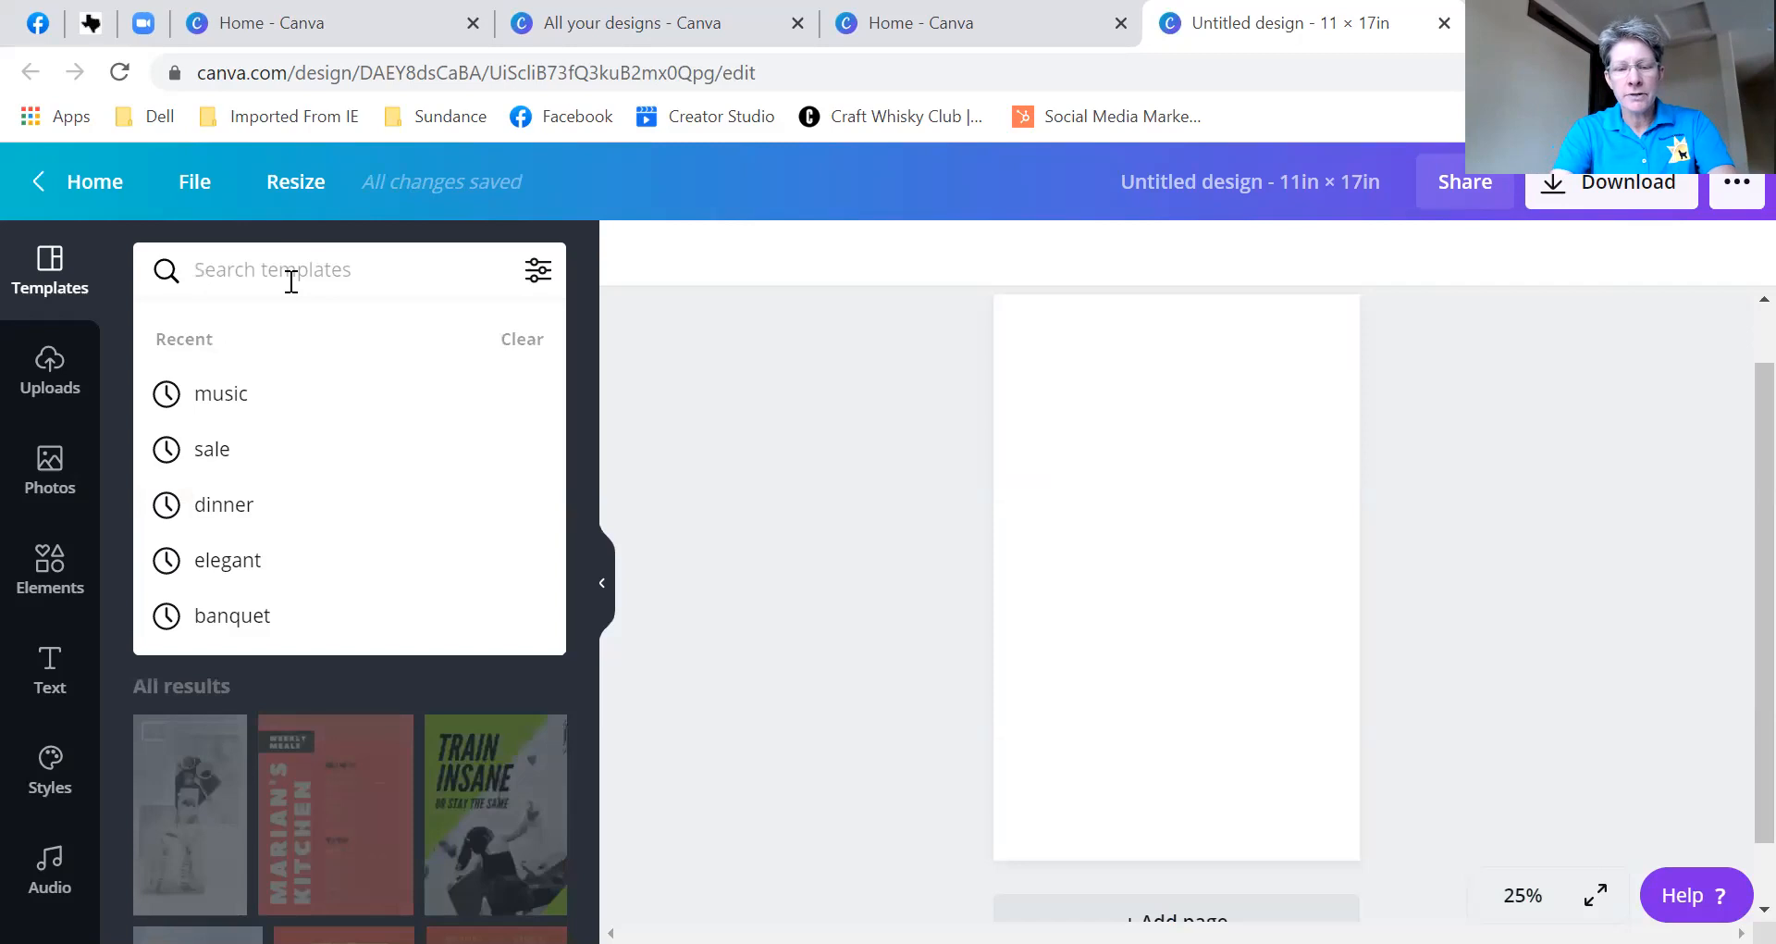
text(Ta)
key(BackSpace)
key(BackSpace)
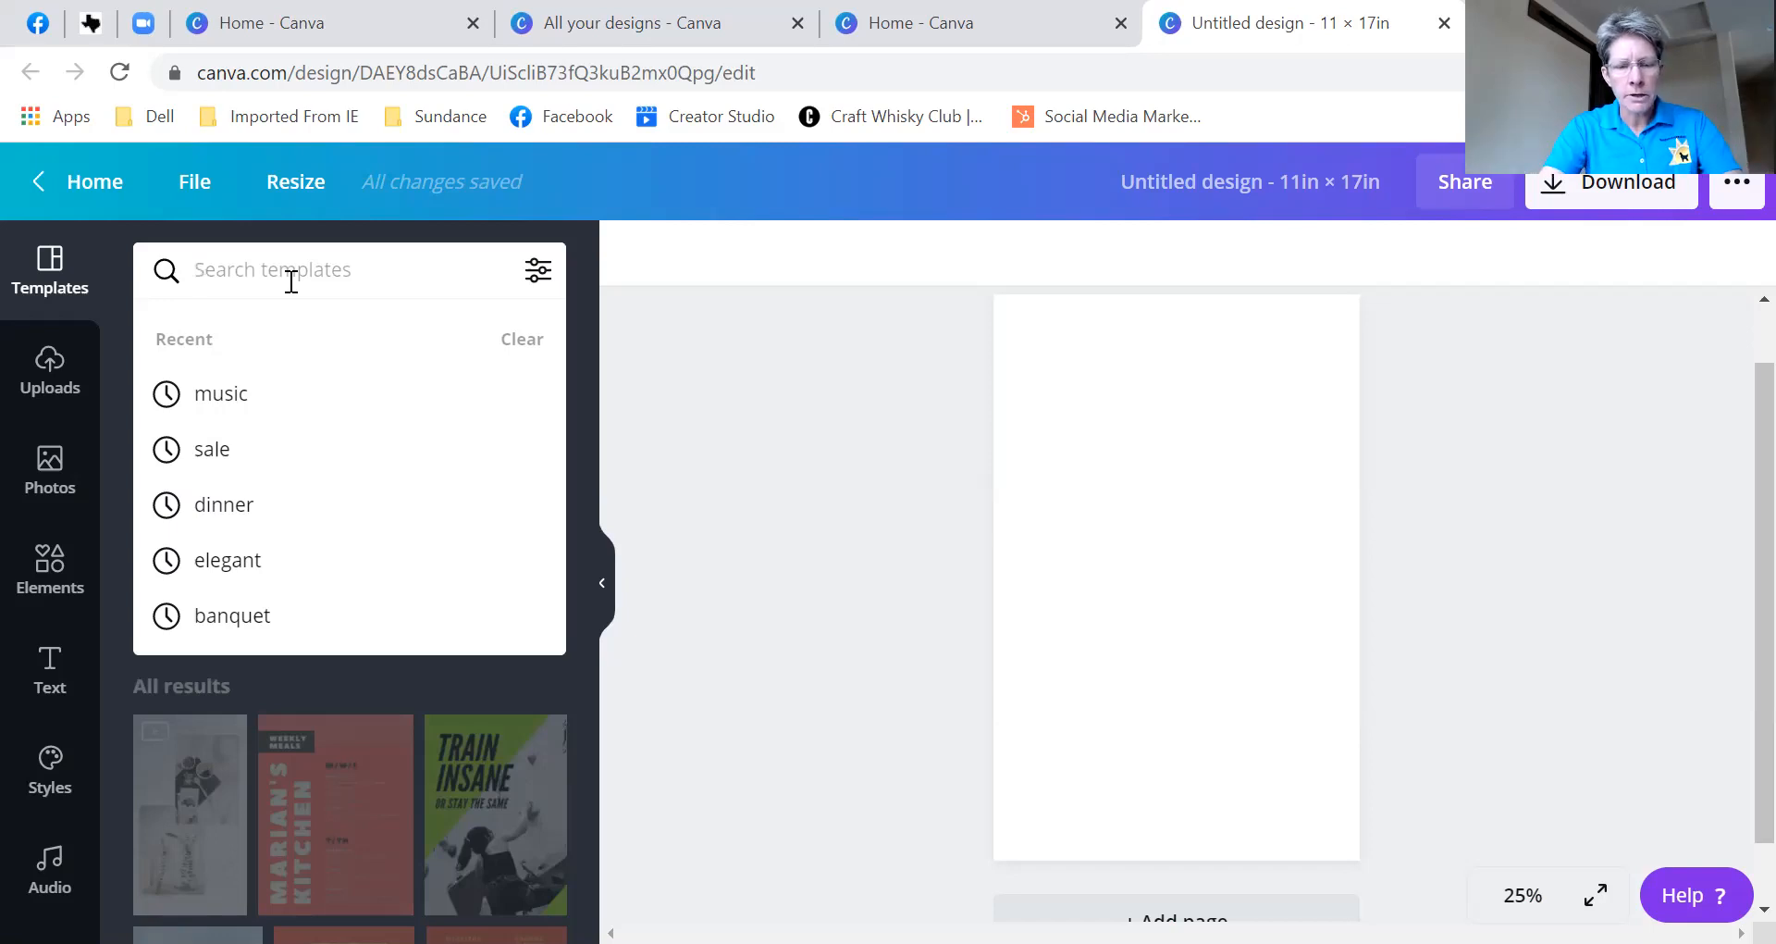
text(rest)
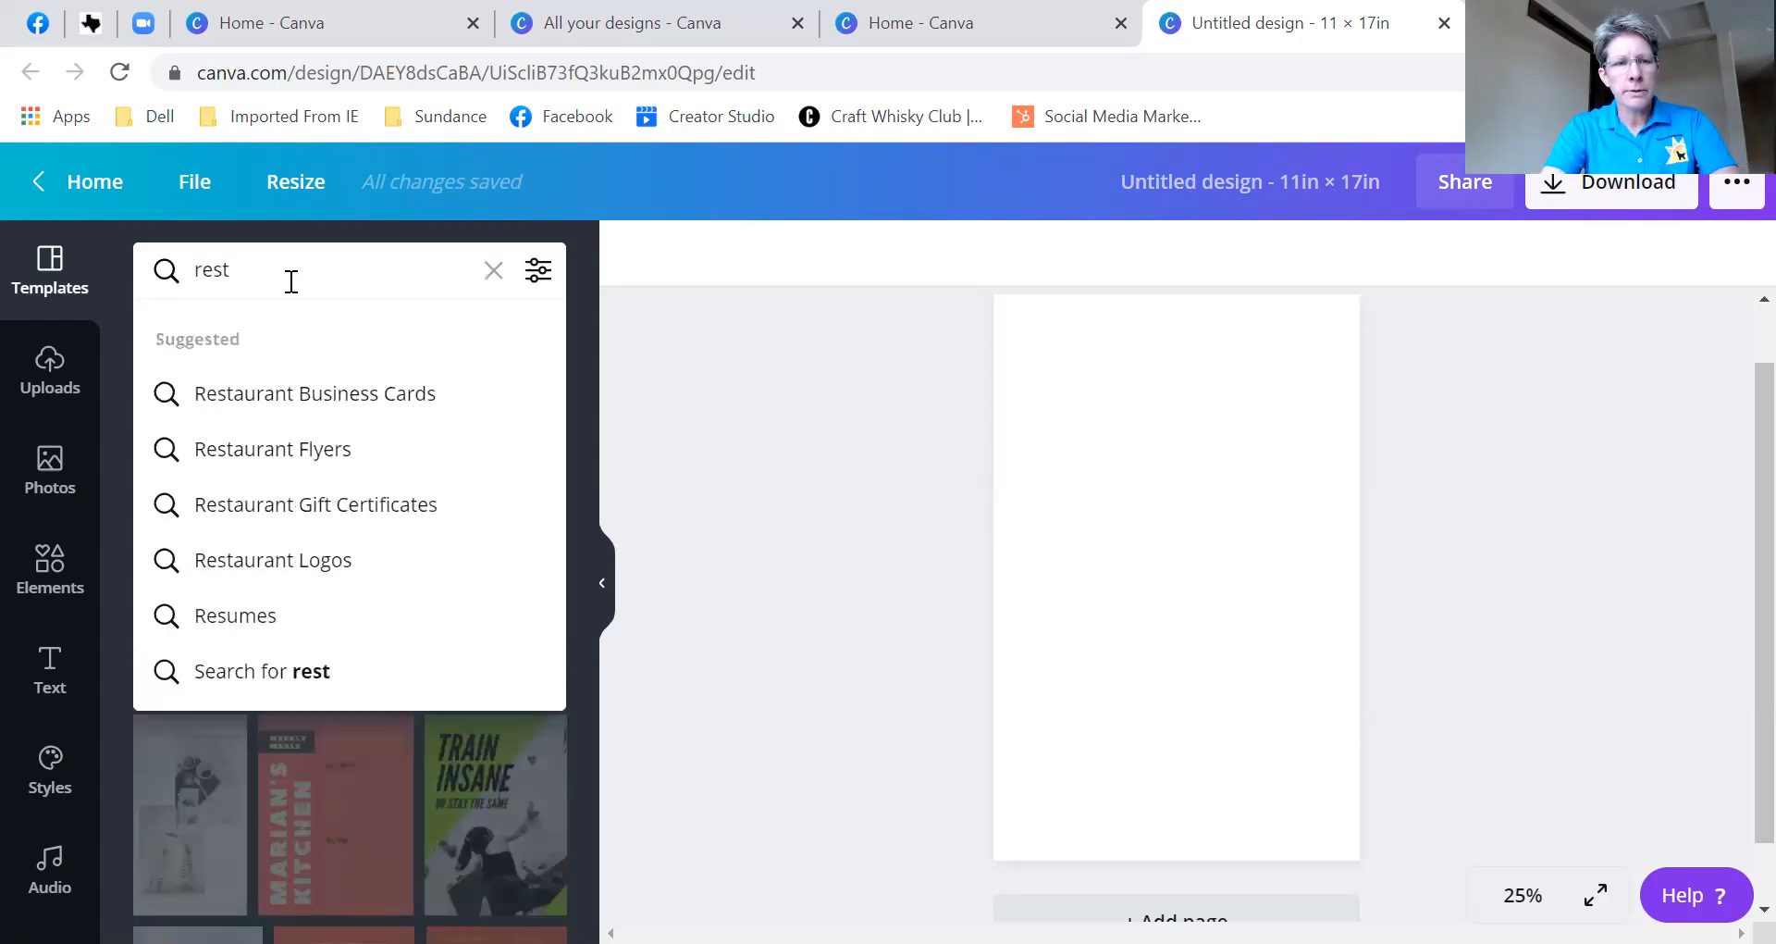
text(uar)
key(BackSpace)
key(BackSpace)
text(uarant)
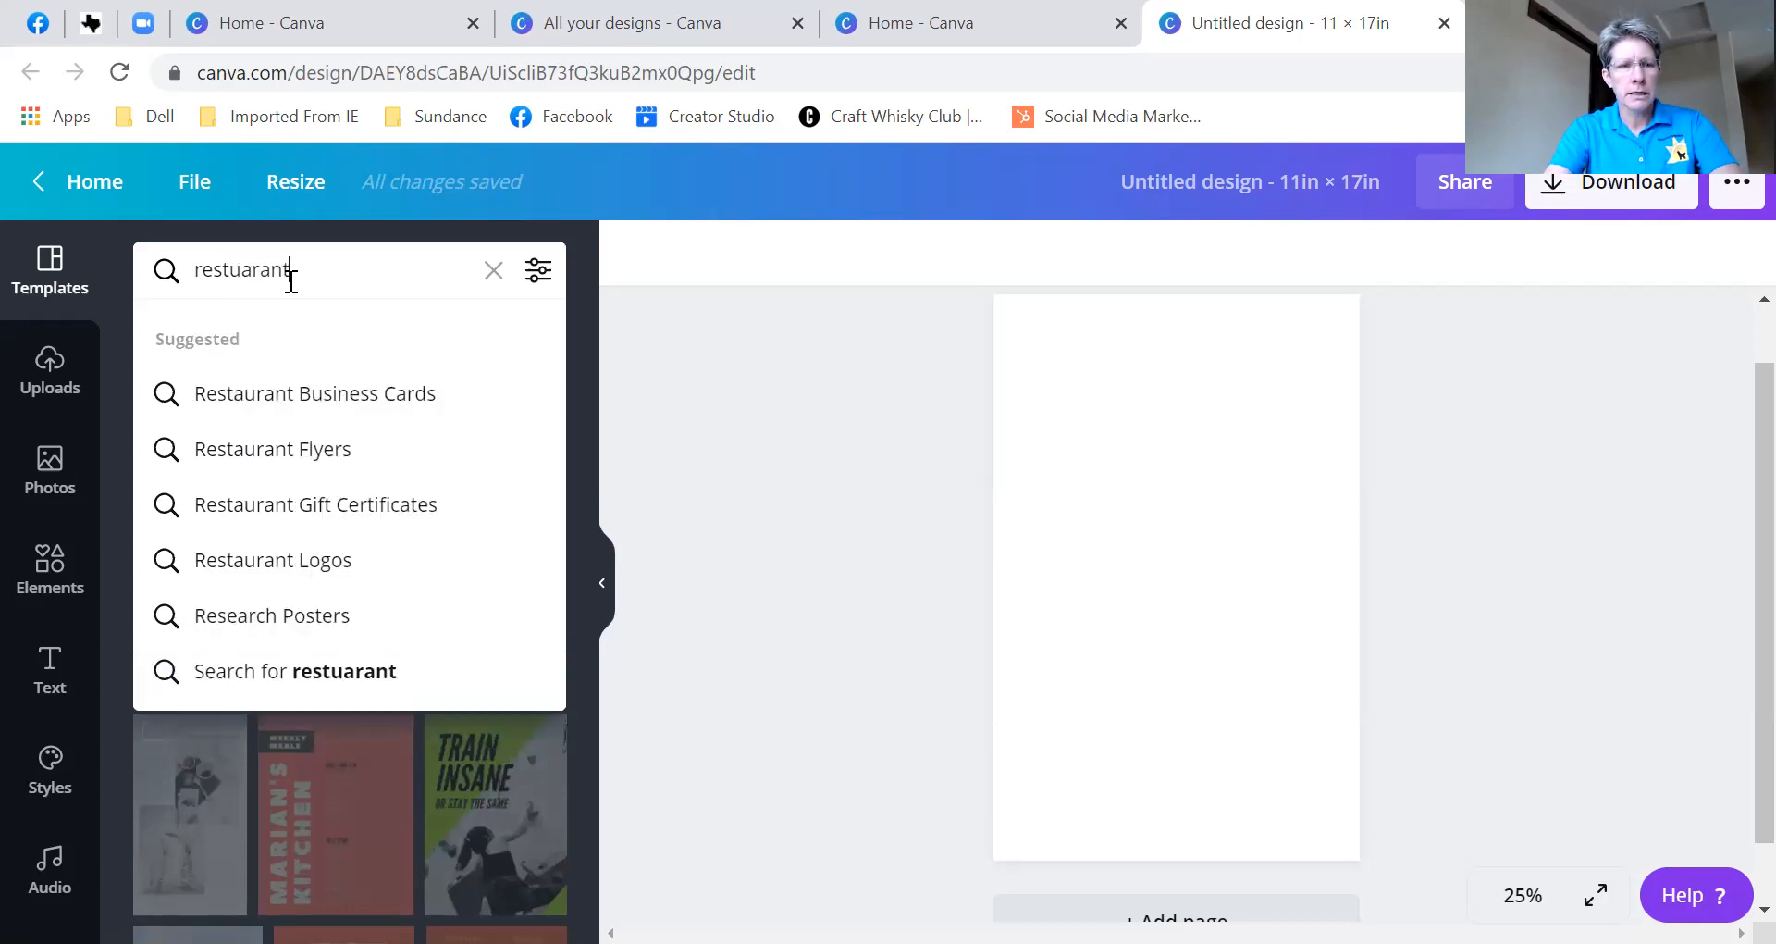
key(BackSpace)
key(BackSpace)
key(BackSpace)
key(BackSpace)
key(BackSpace)
key(BackSpace)
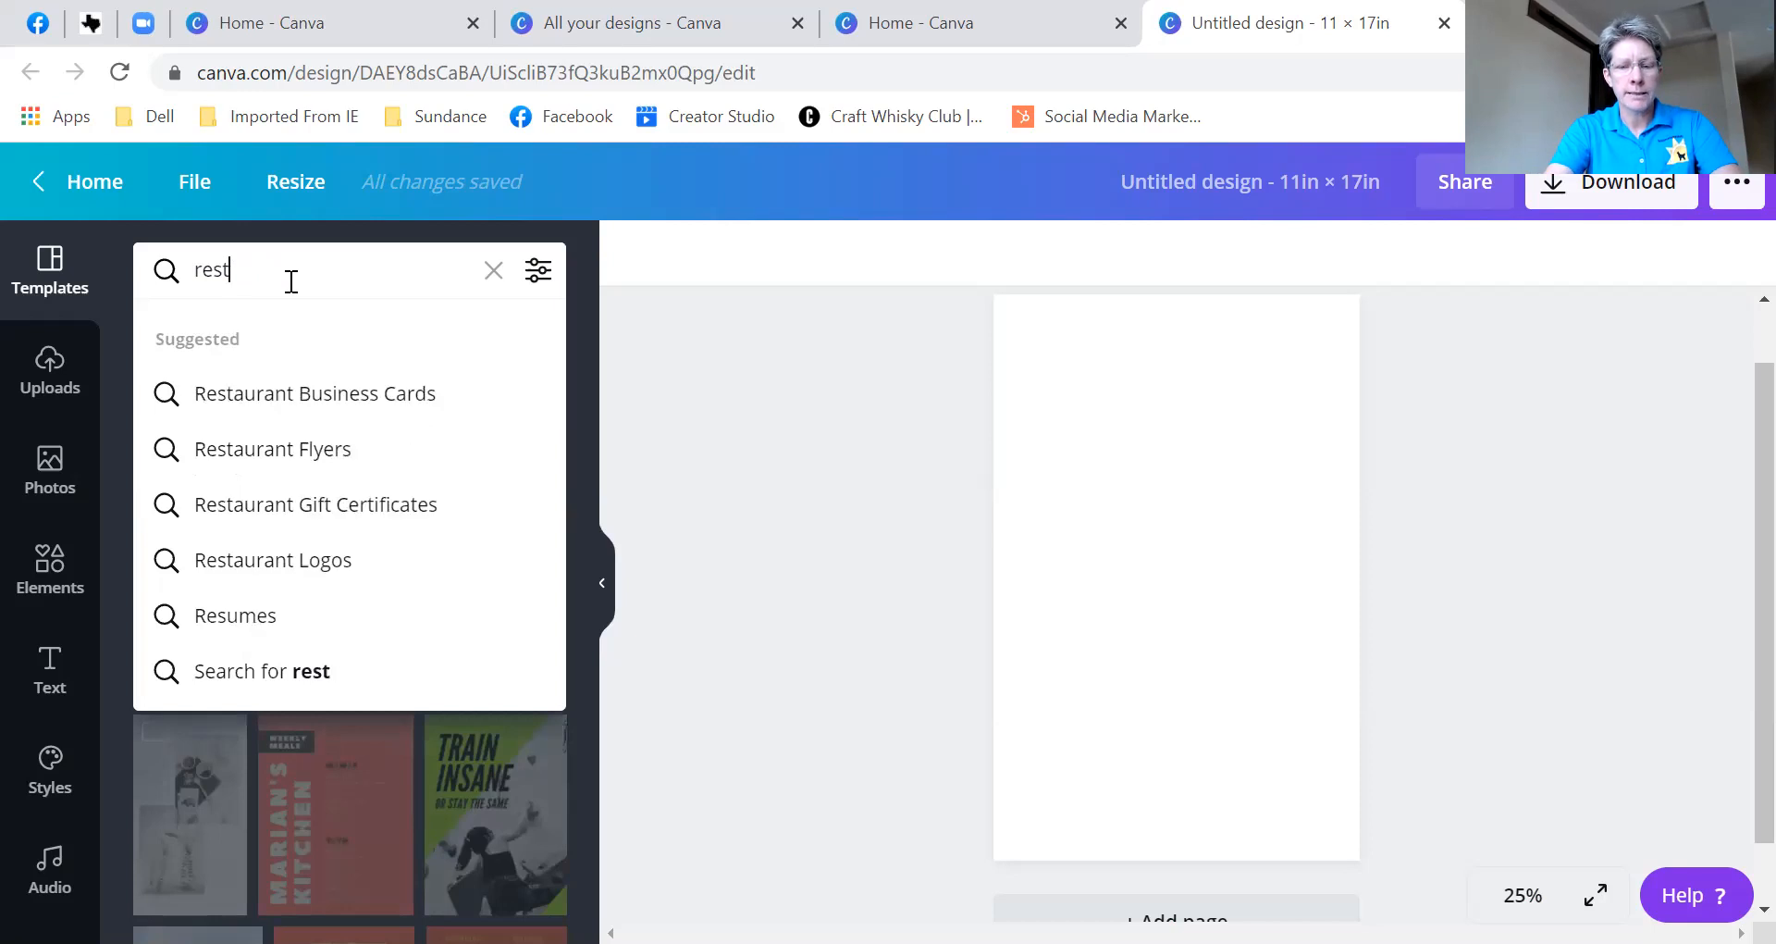
text(aurant)
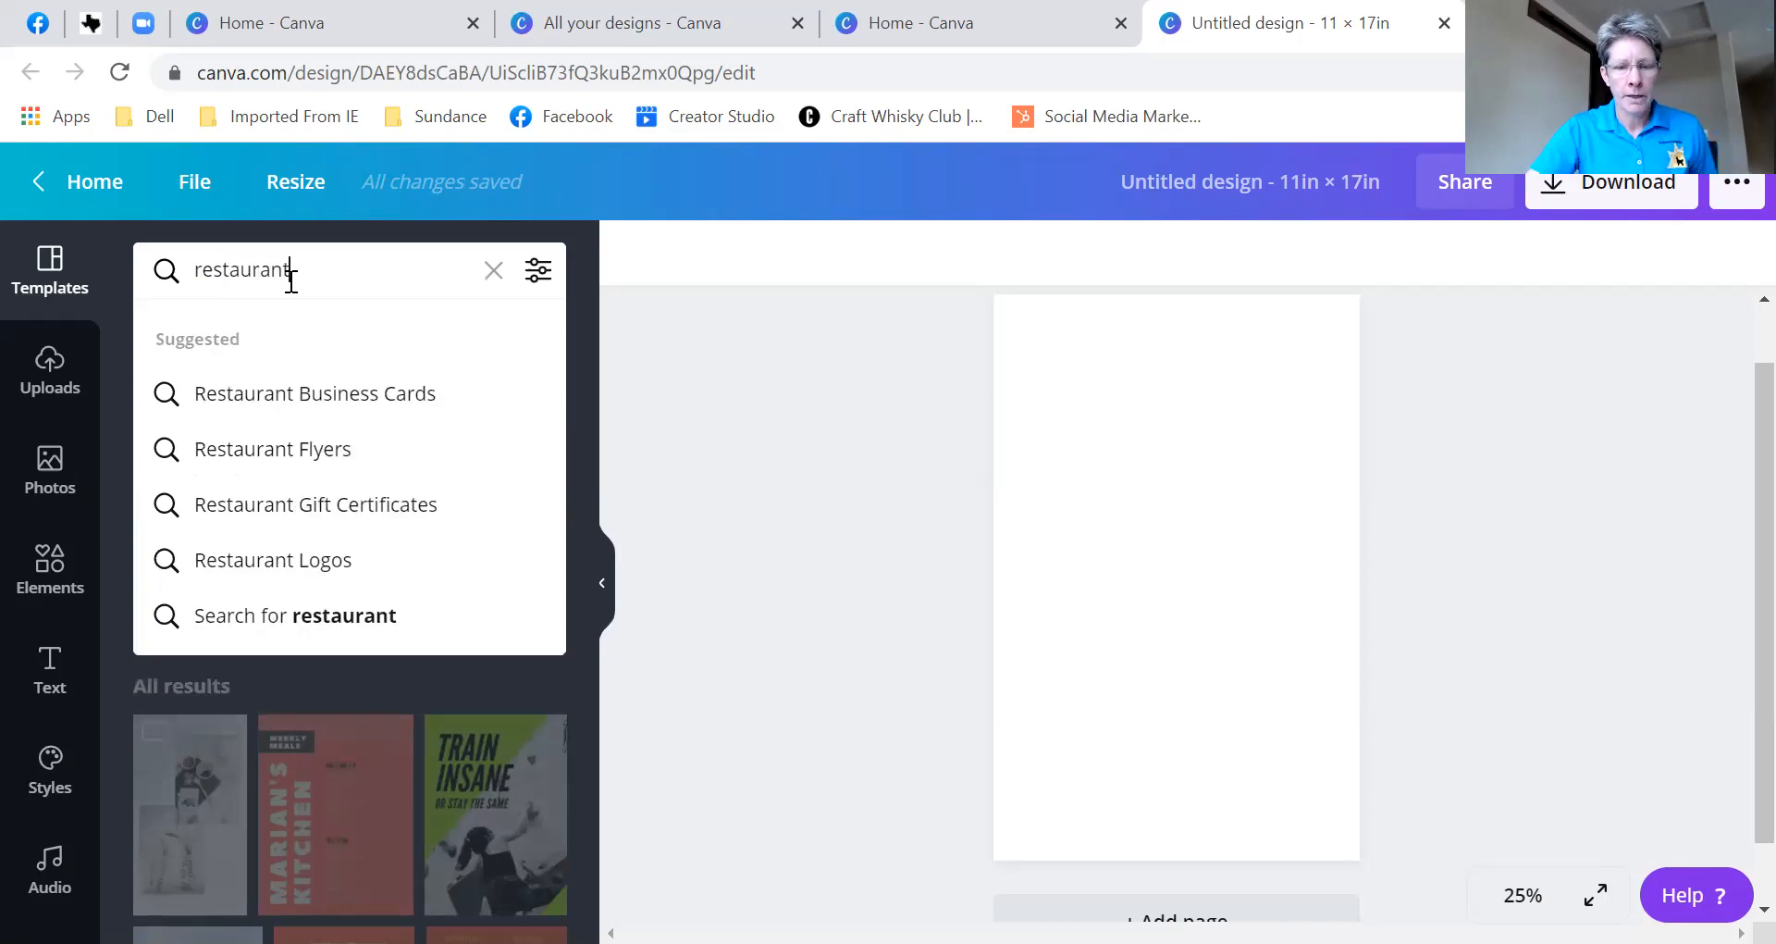
text( event)
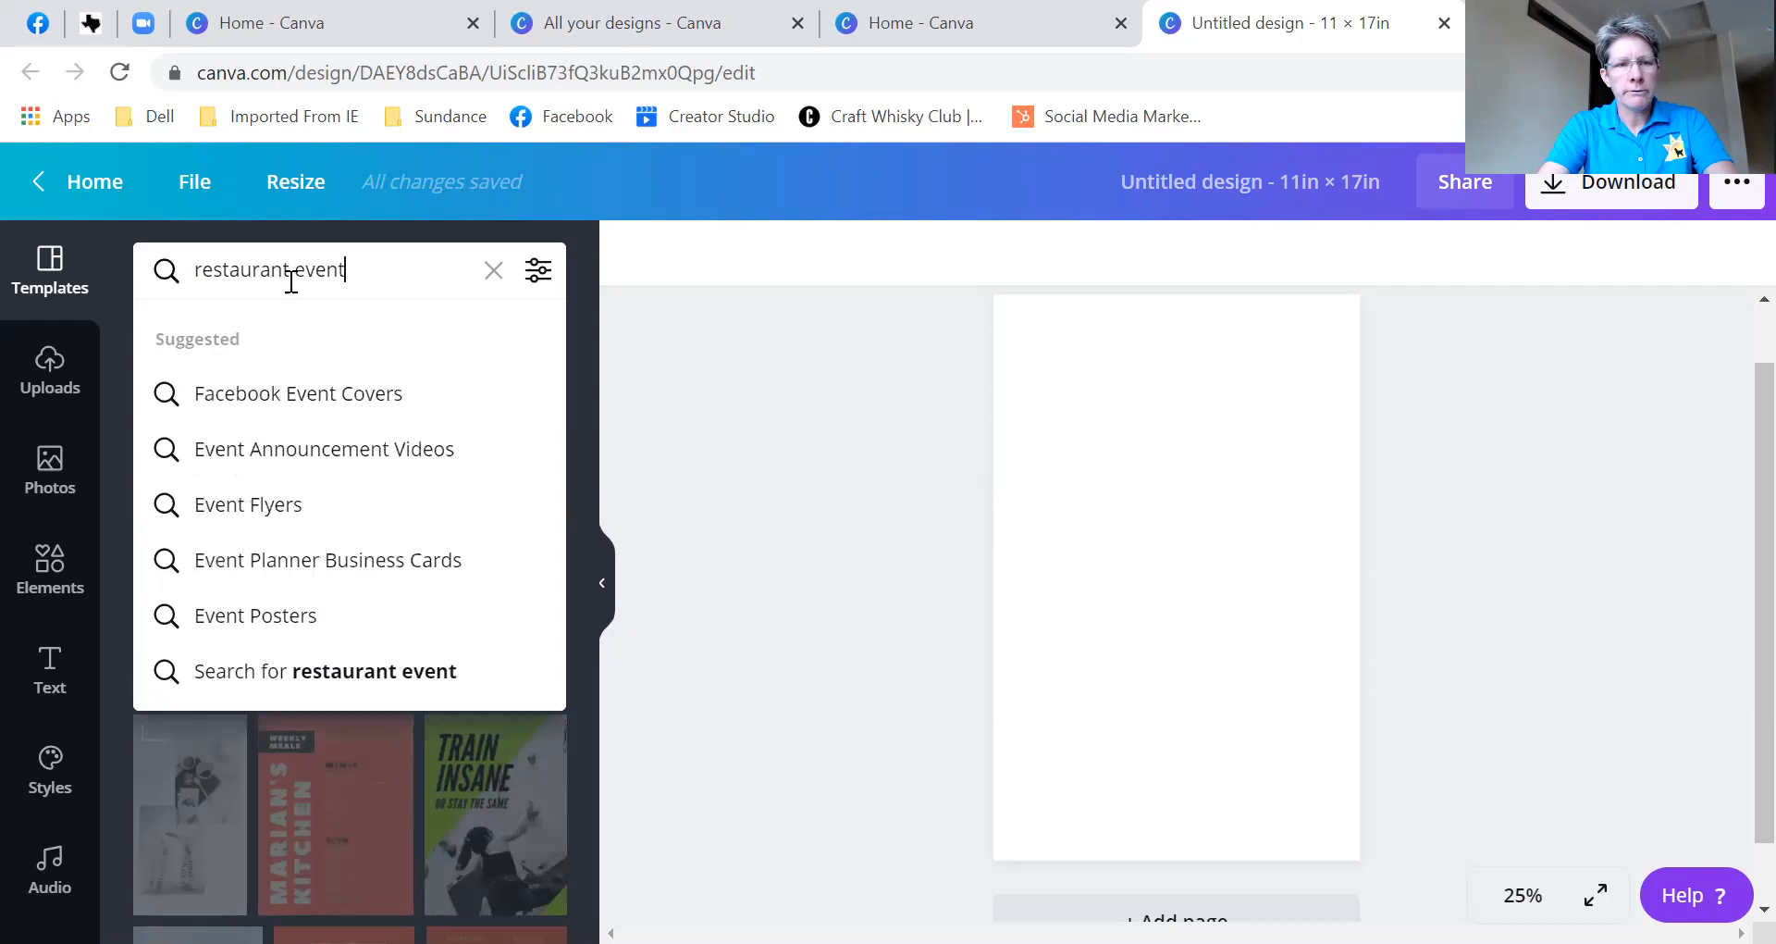
key(Return)
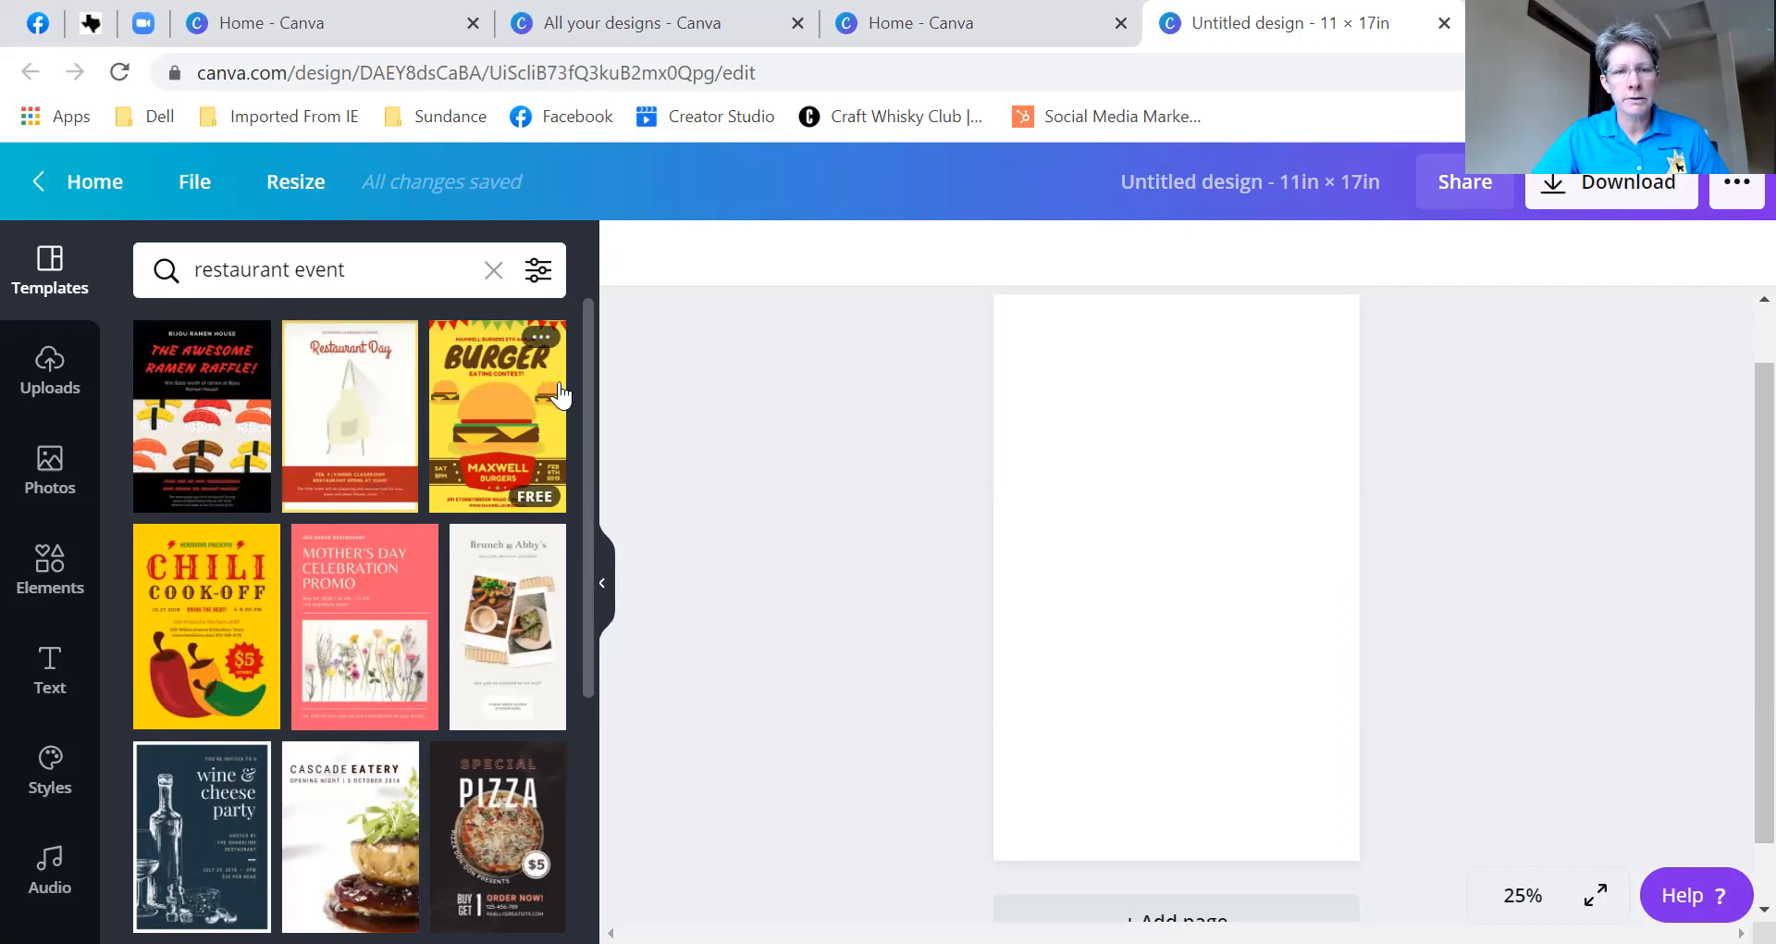
- Browse the restaurant event templates and apply the dark "wine & cheese party" template to the blank page
drag(590, 386, 590, 674)
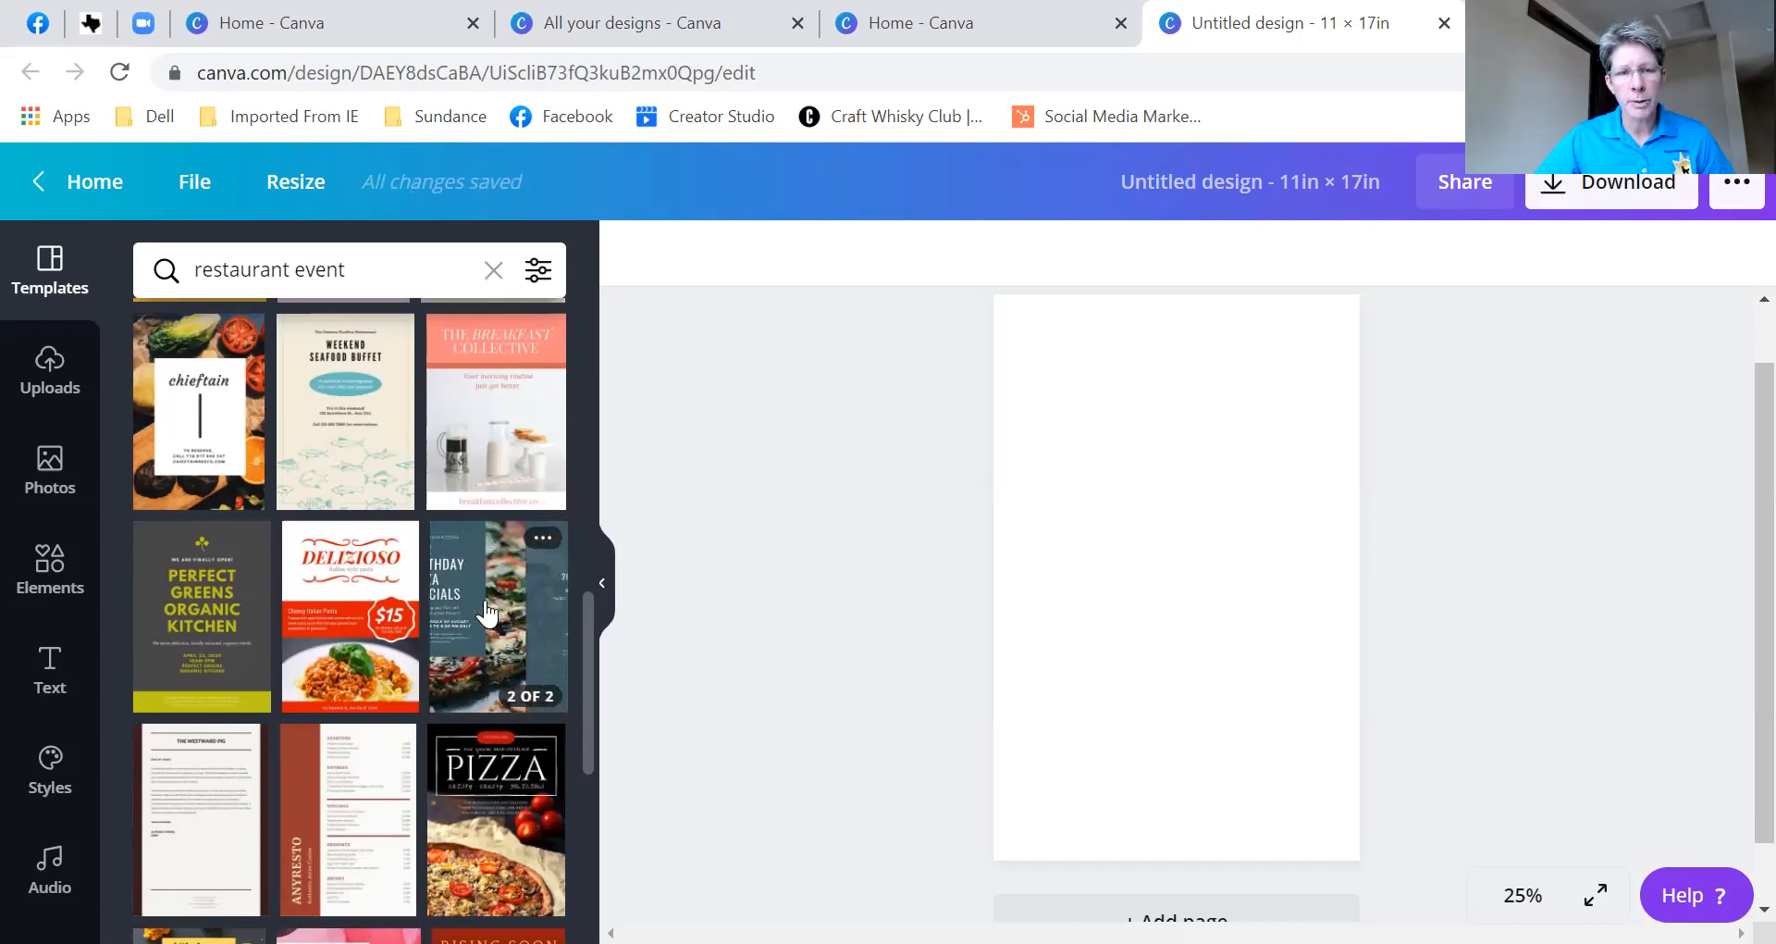
drag(590, 625, 587, 466)
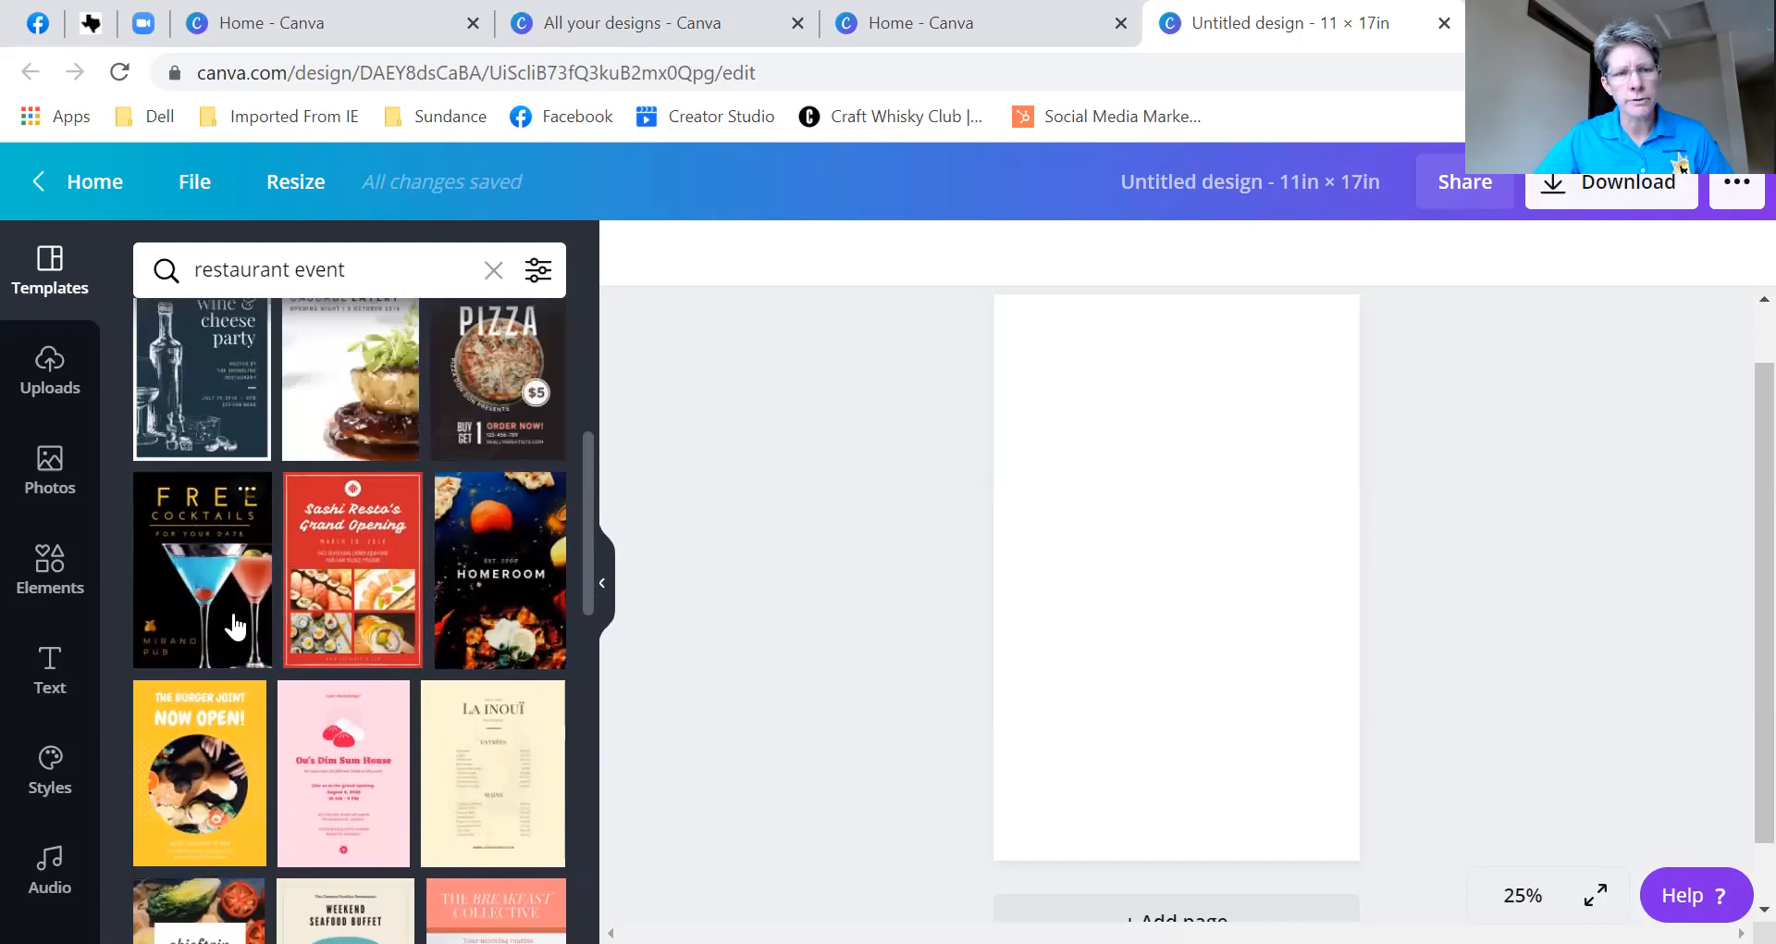
drag(586, 551, 569, 487)
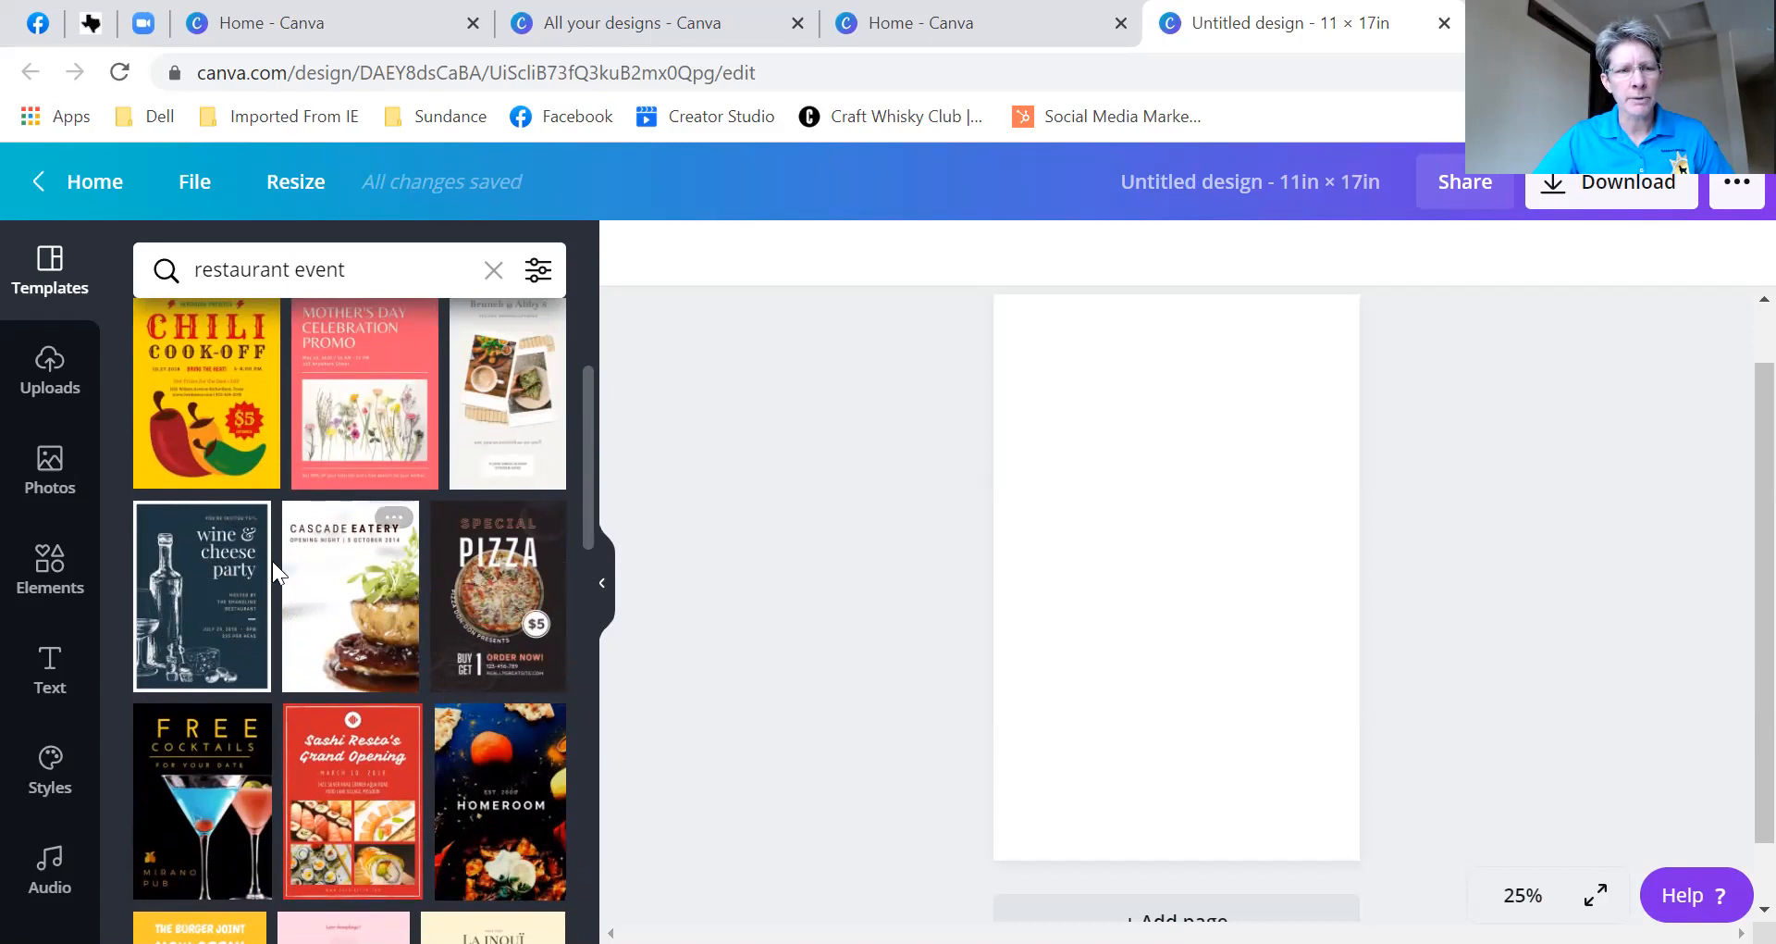
click(199, 594)
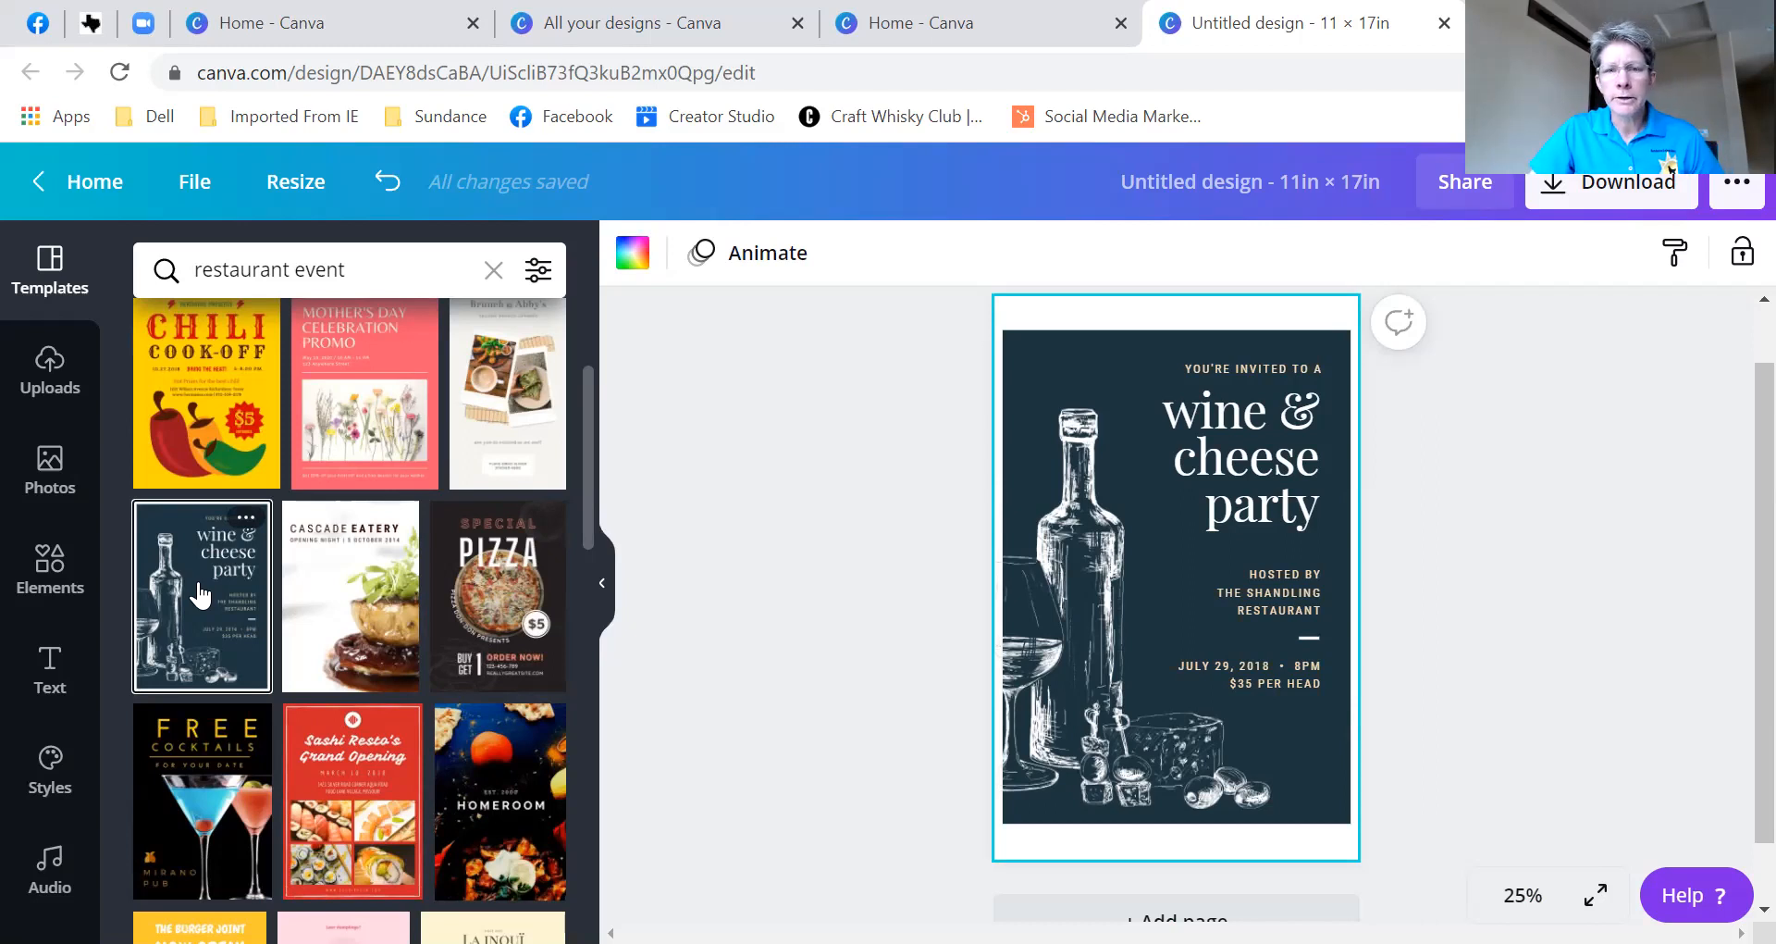
- Deselect the poster's title and collapse the template panel to give the canvas the full width
click(1184, 498)
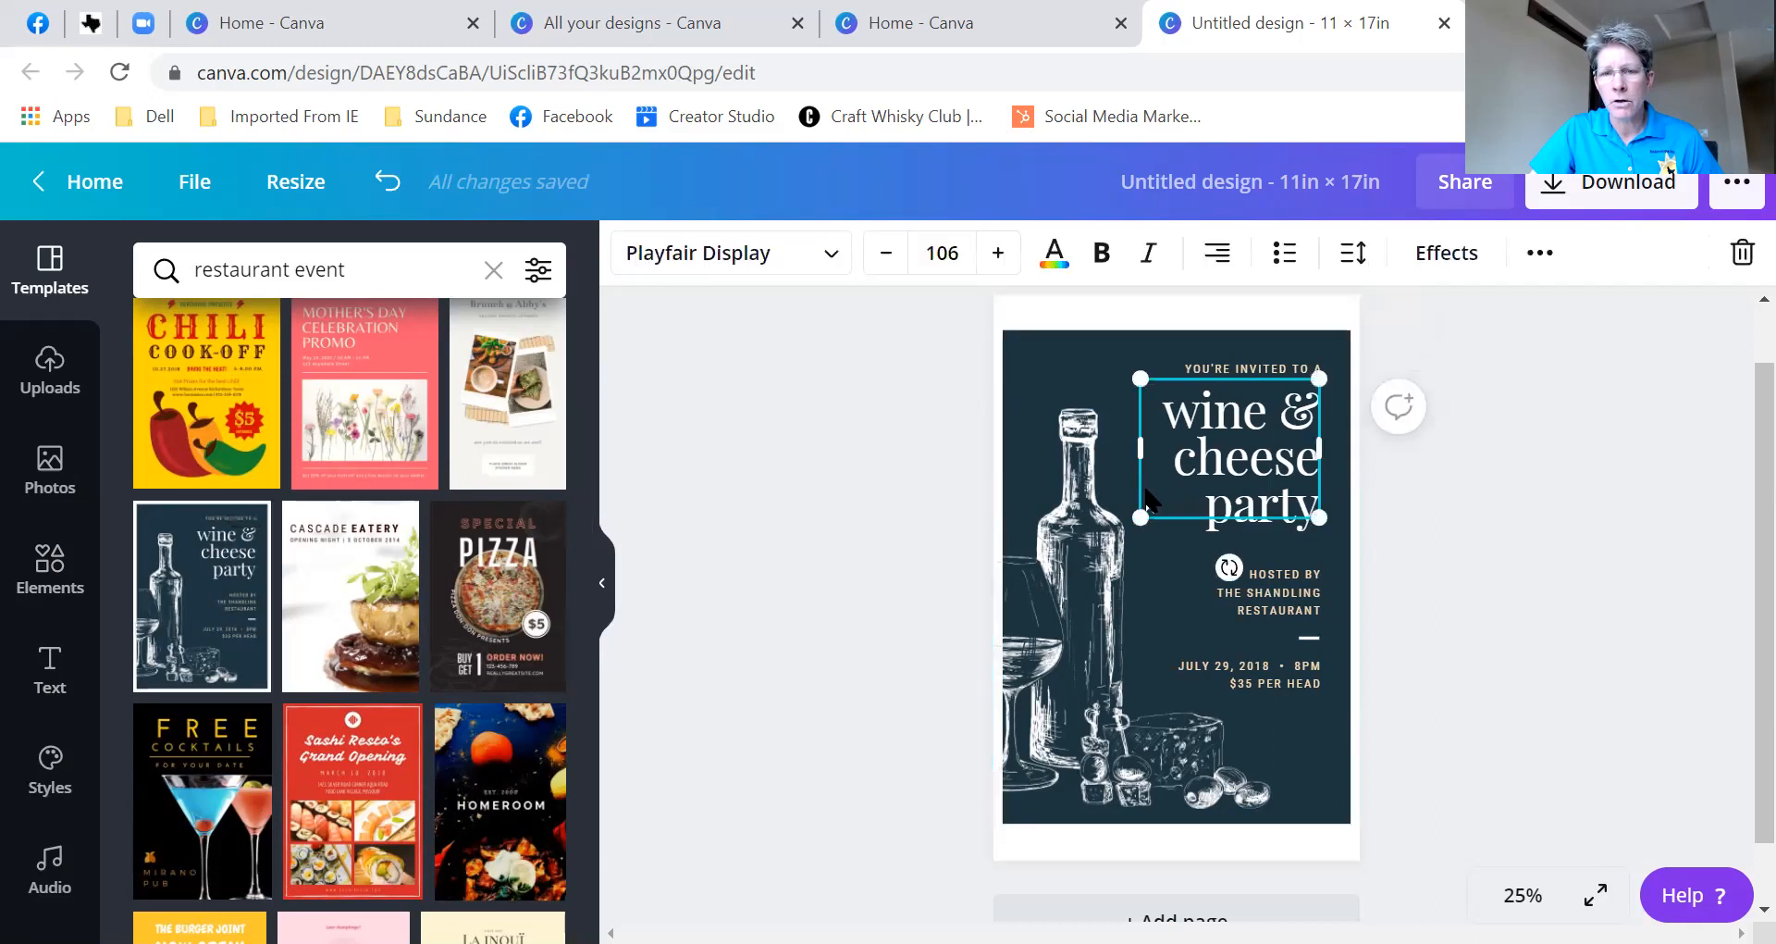
click(877, 368)
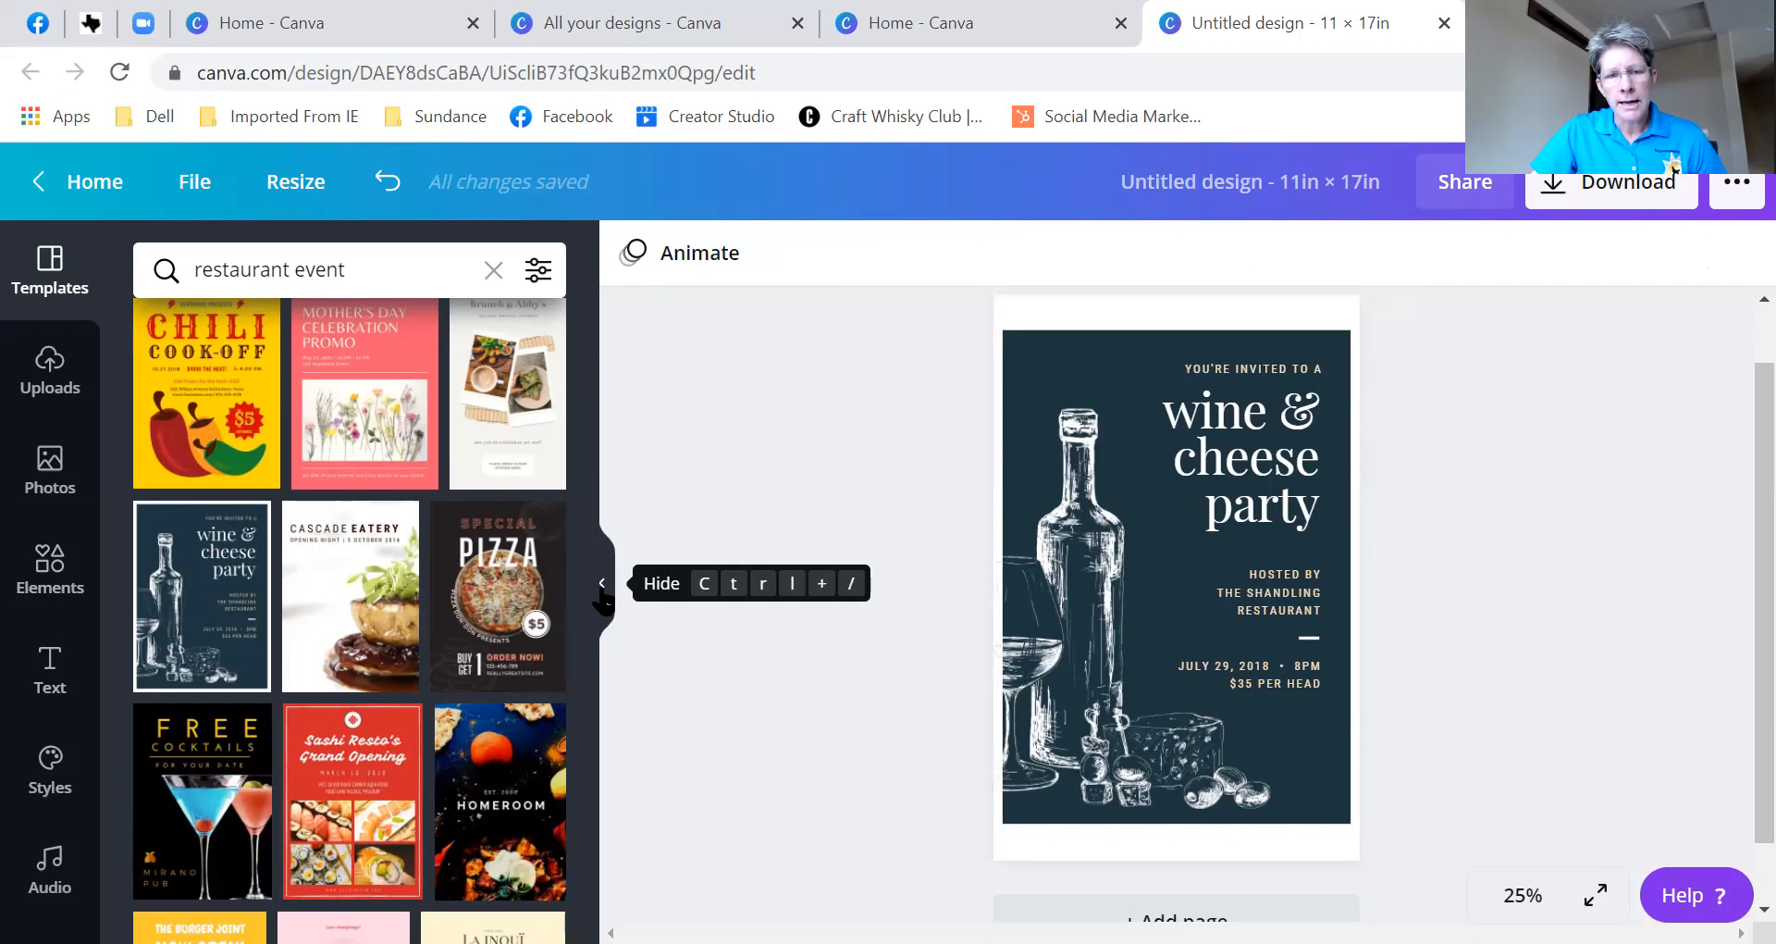
click(602, 584)
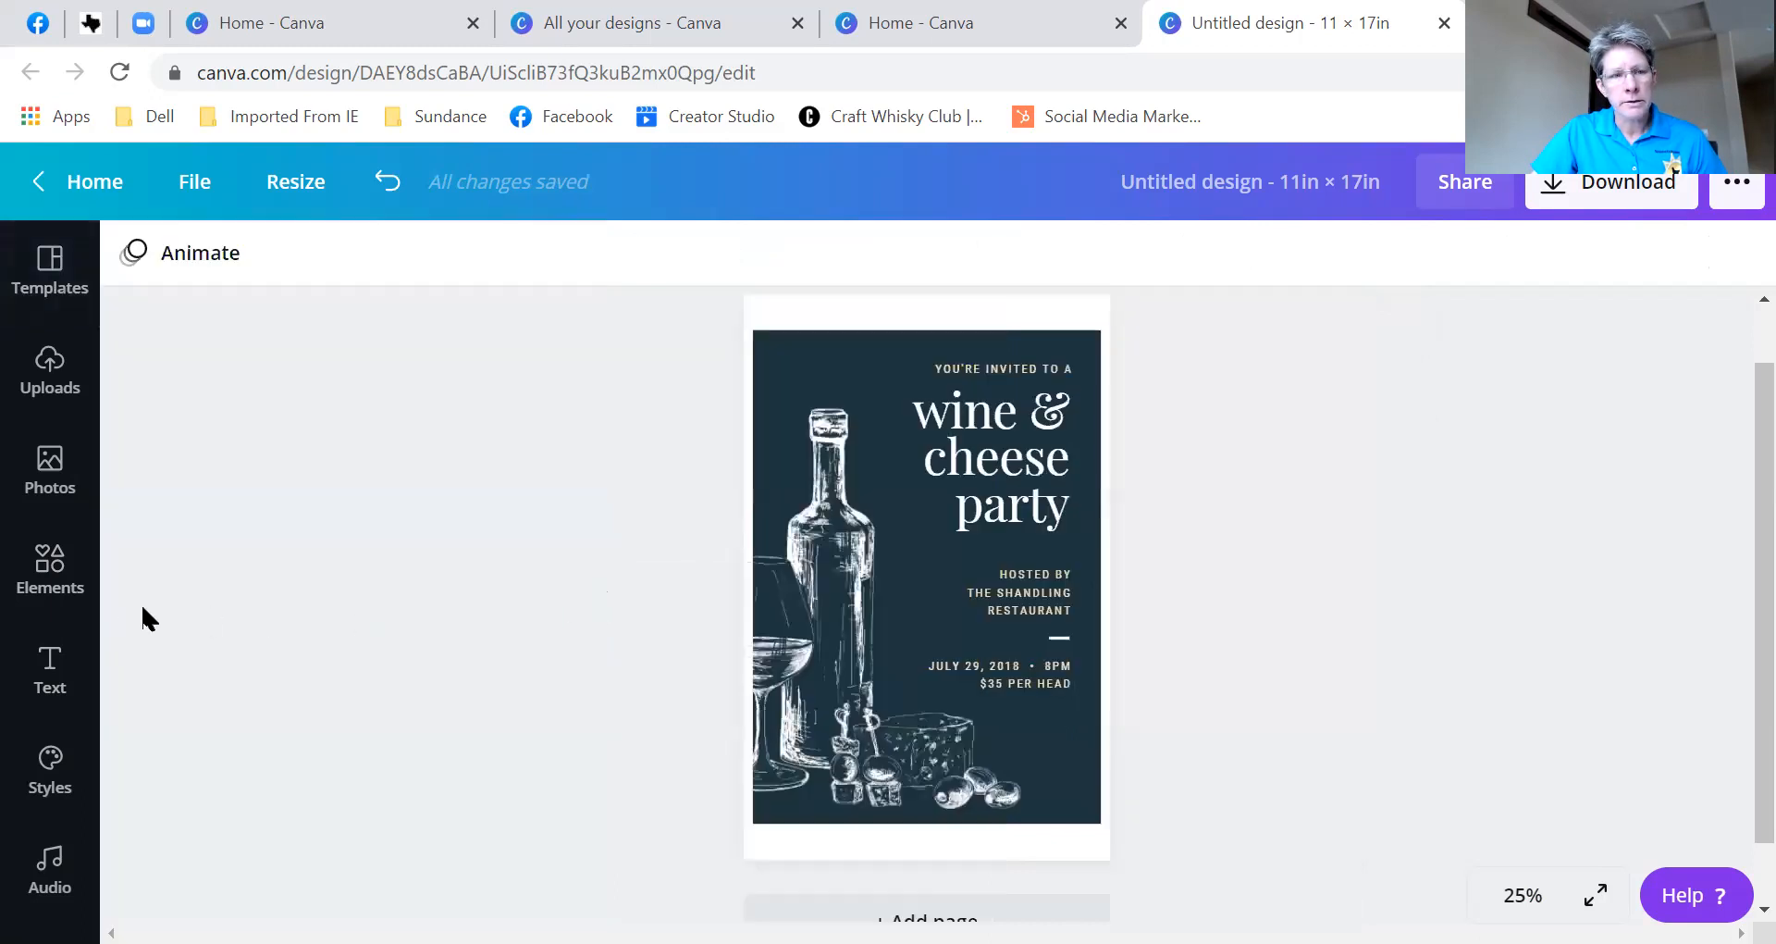
click(57, 678)
click(599, 588)
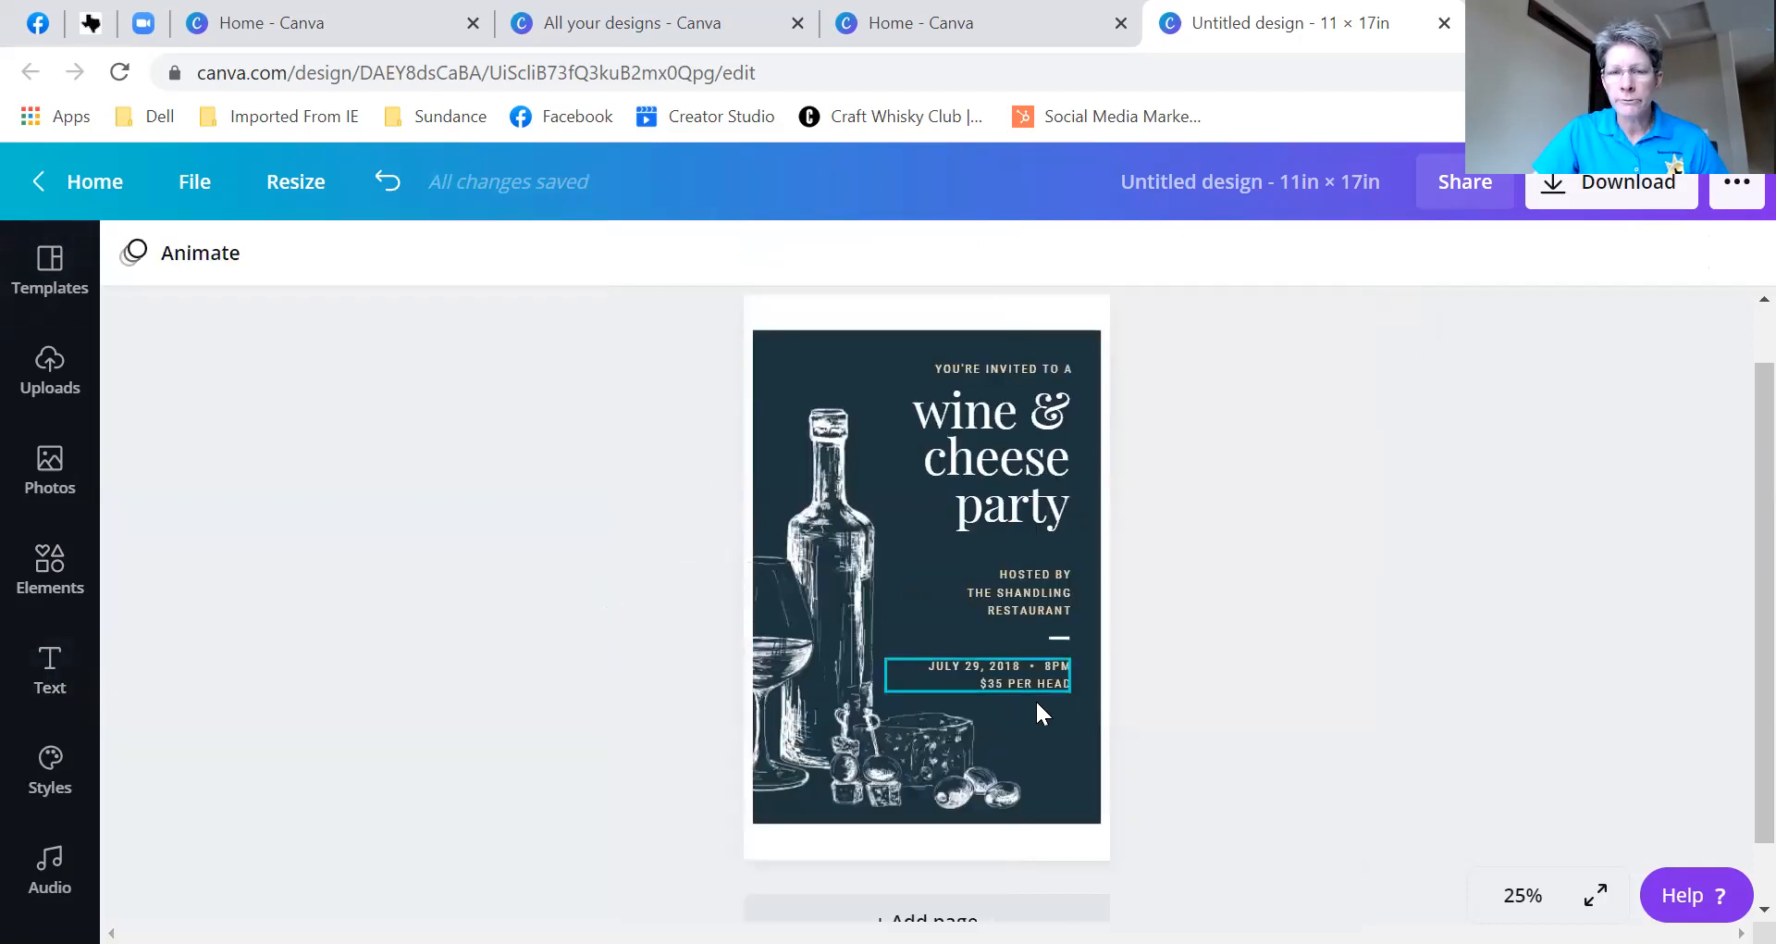
- Select all the template's elements together and enlarge them until the dark background covers the whole 11 × 17 in page
drag(692, 341, 1147, 825)
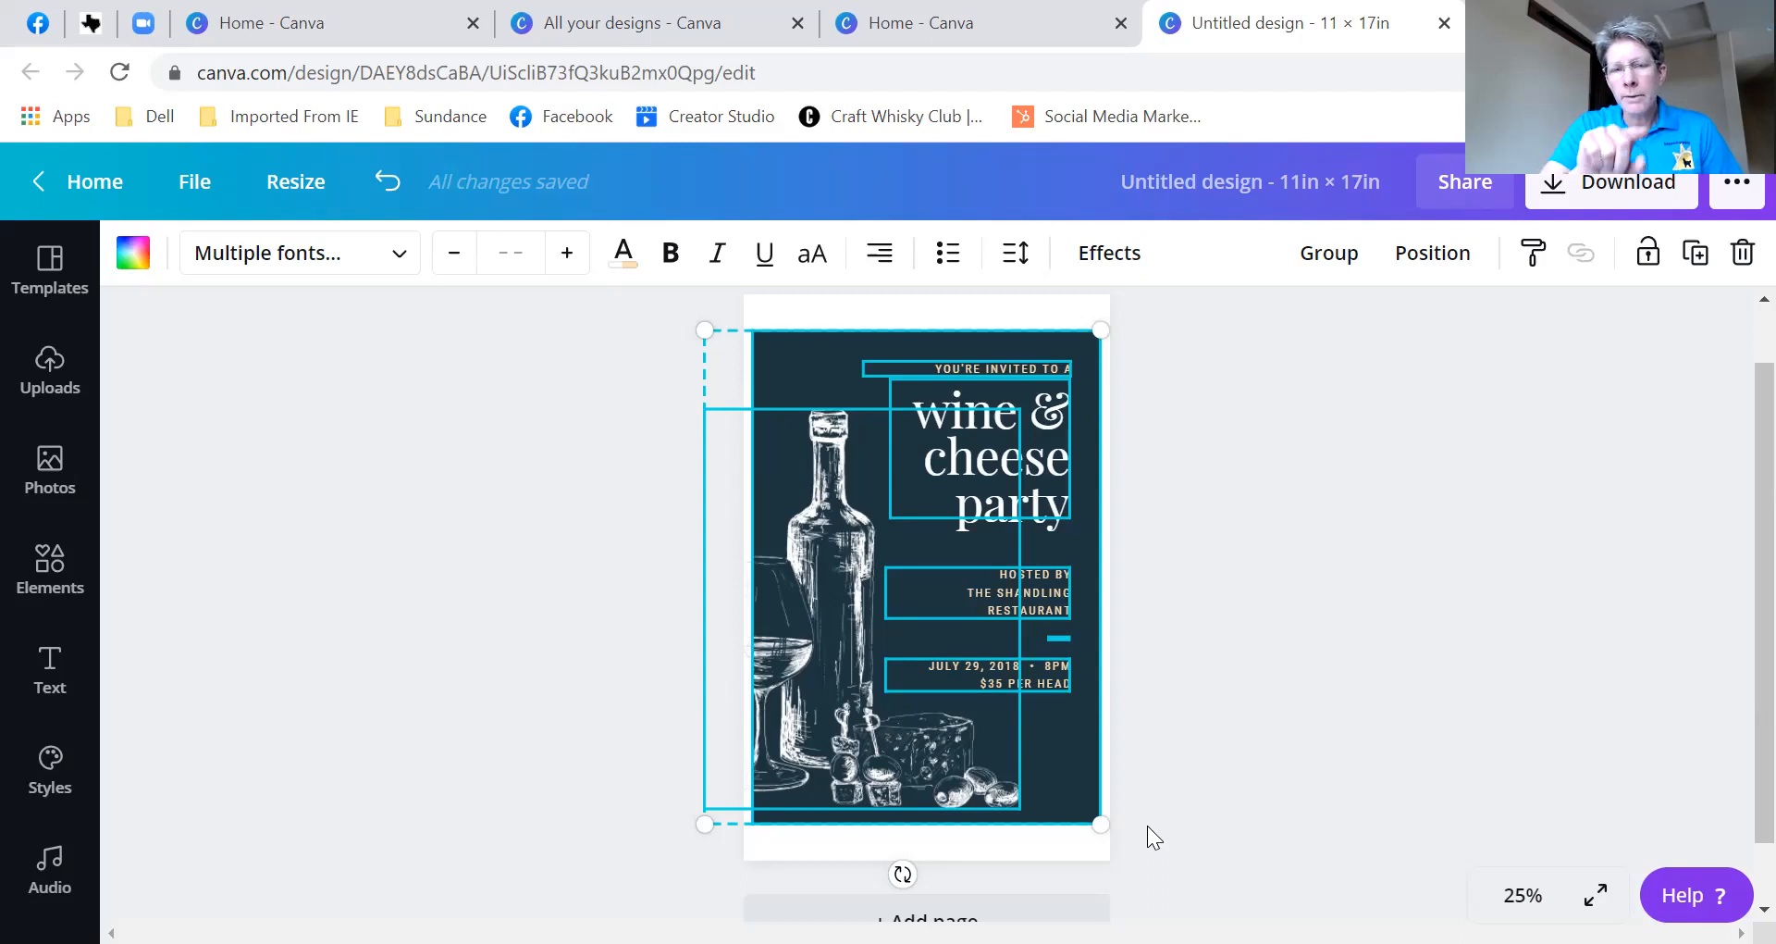
click(668, 357)
drag(679, 357, 1143, 816)
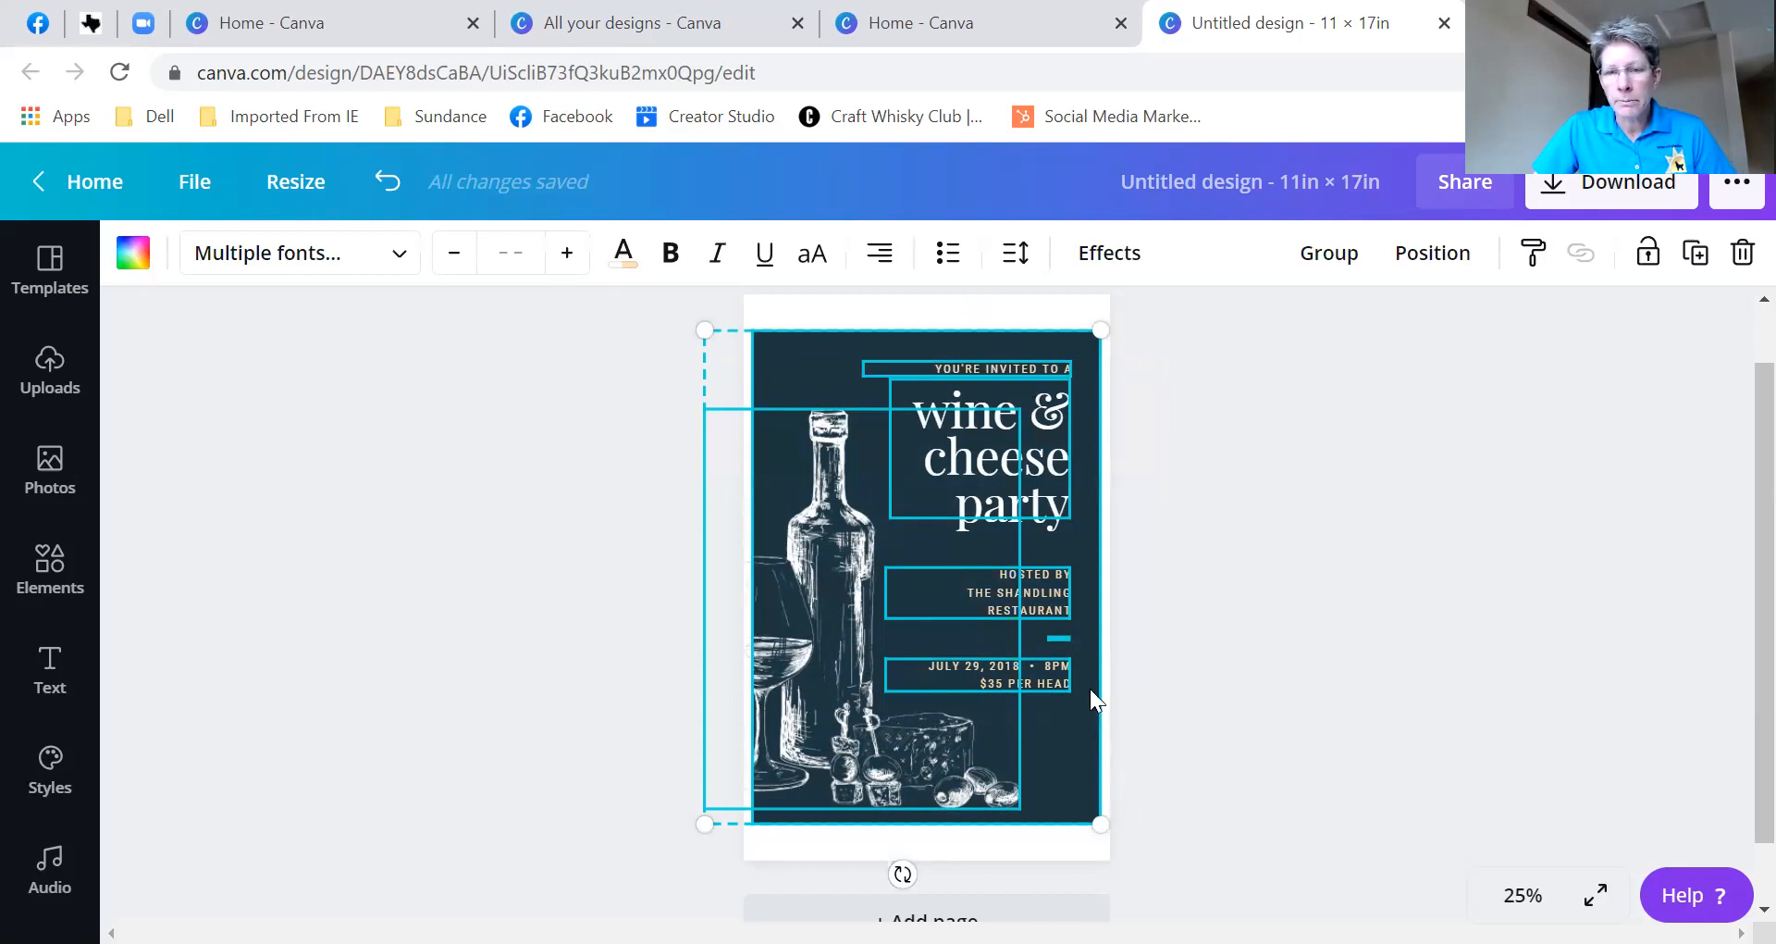
mouse_move(1102, 329)
mouse_down()
mouse_move(1121, 287)
mouse_move(1116, 310)
mouse_up()
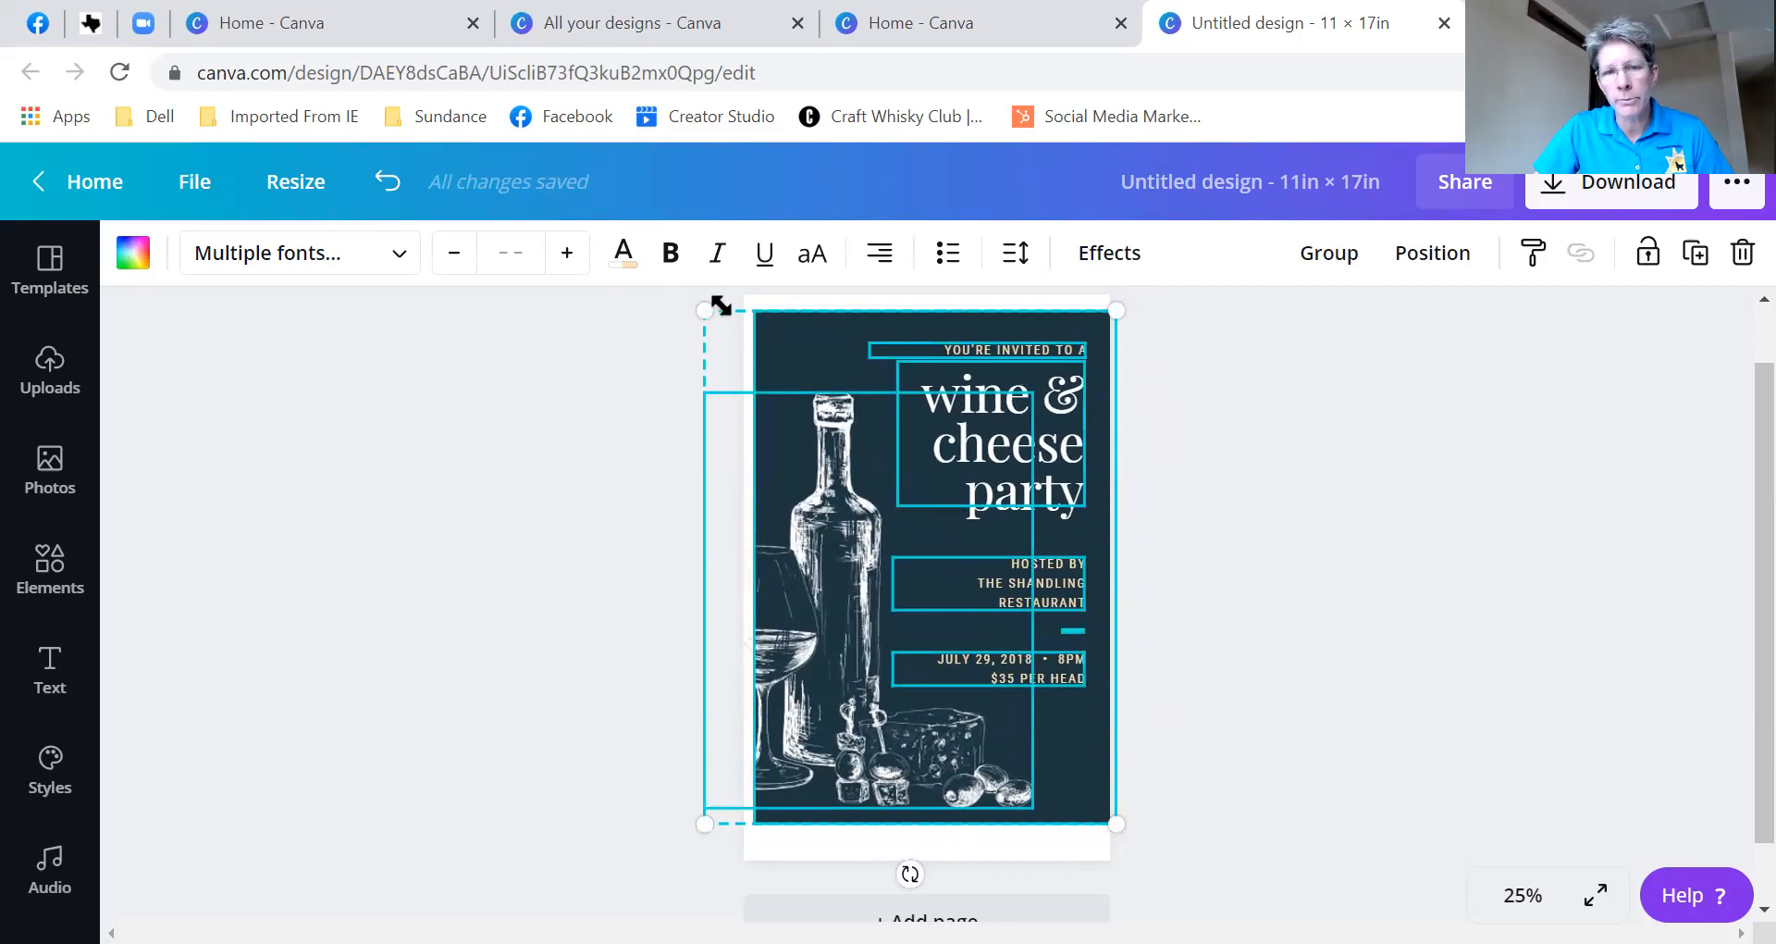
drag(1120, 825, 1130, 869)
drag(699, 307, 689, 294)
drag(688, 870, 682, 878)
click(807, 879)
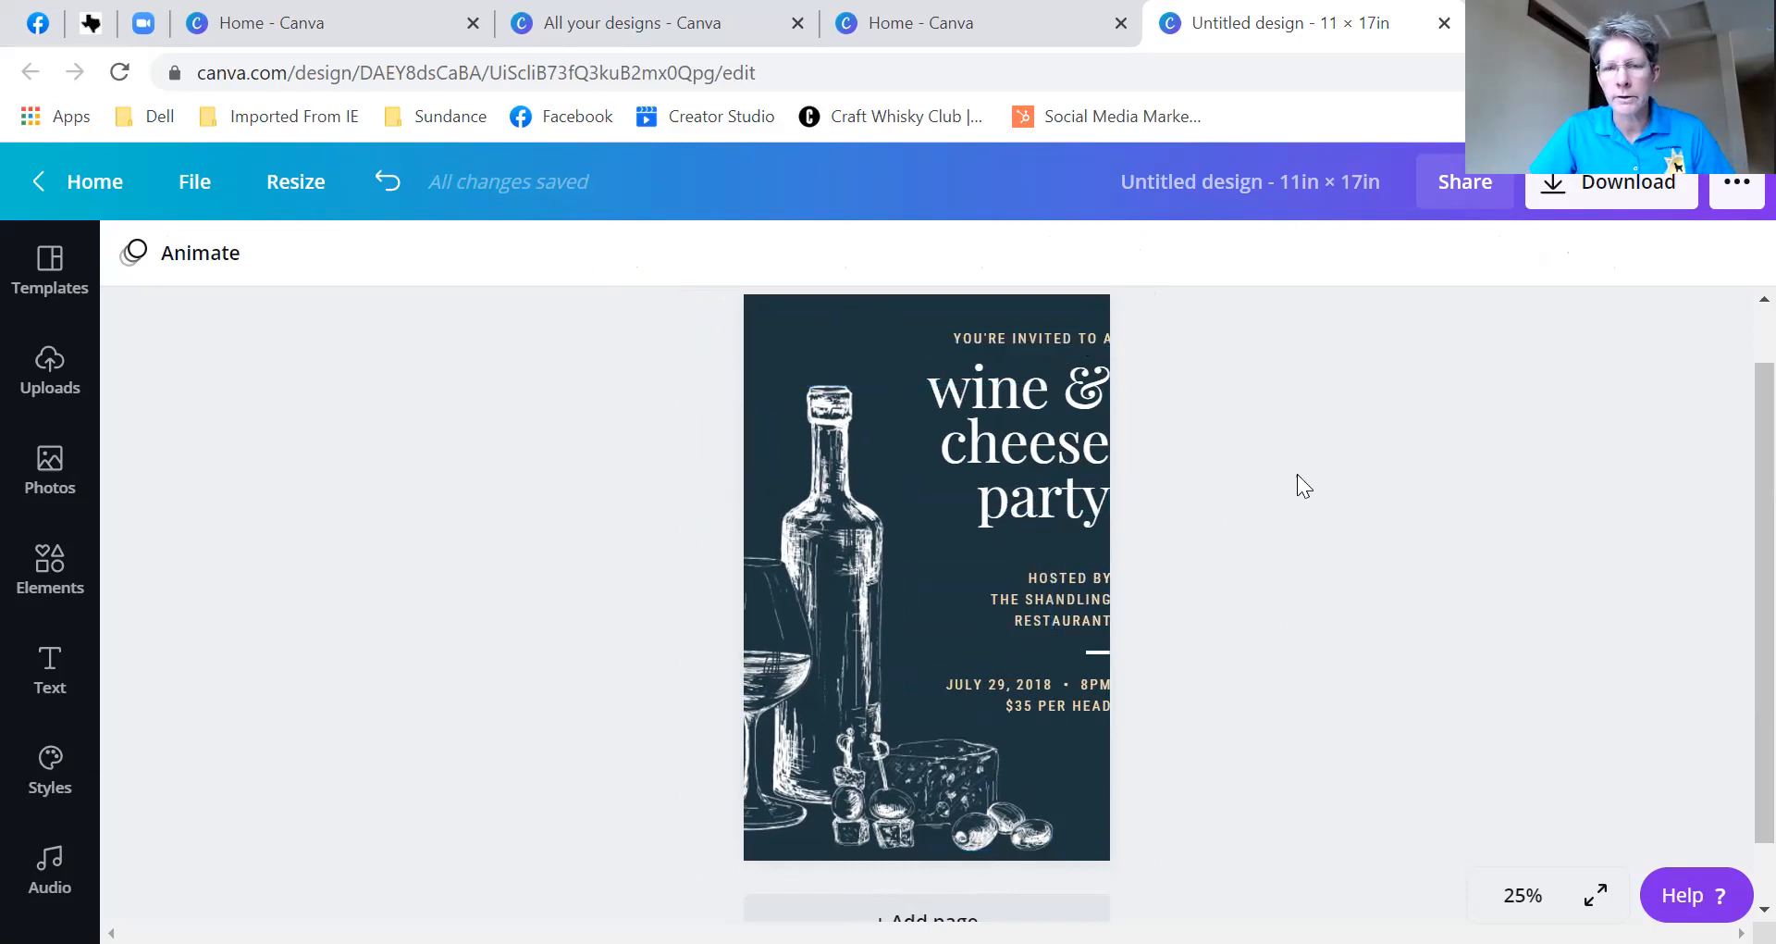
- Lock the wine bottle illustration in place and test that it cannot be moved
click(818, 657)
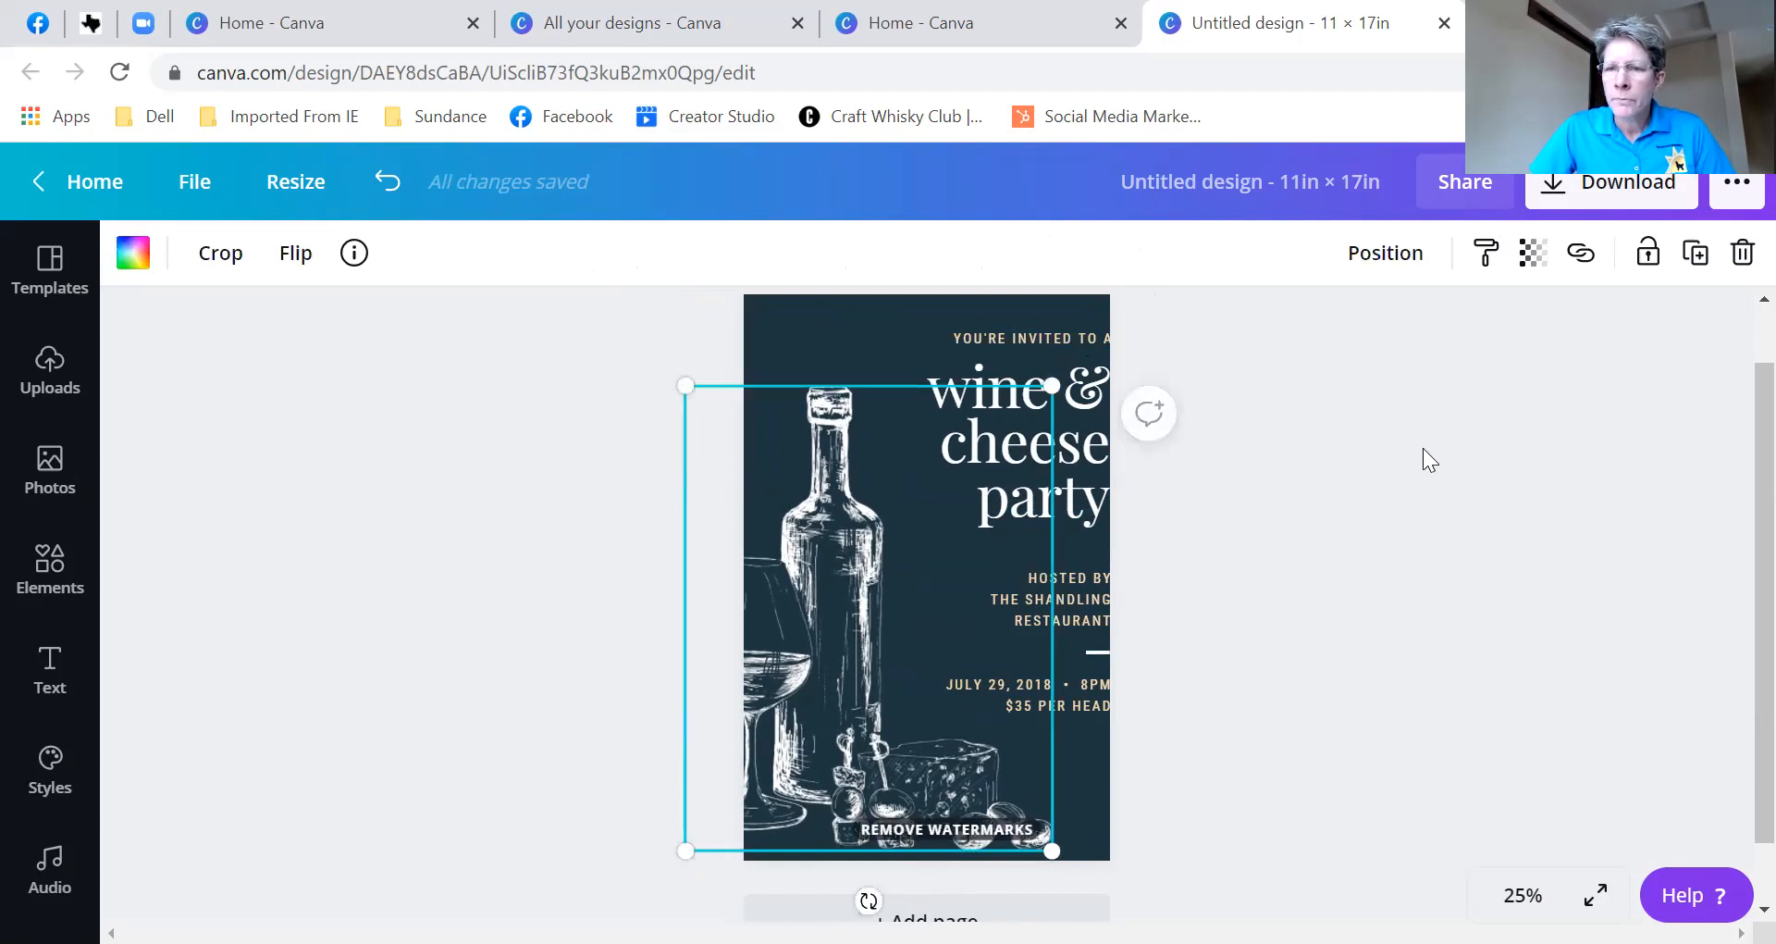
click(1652, 264)
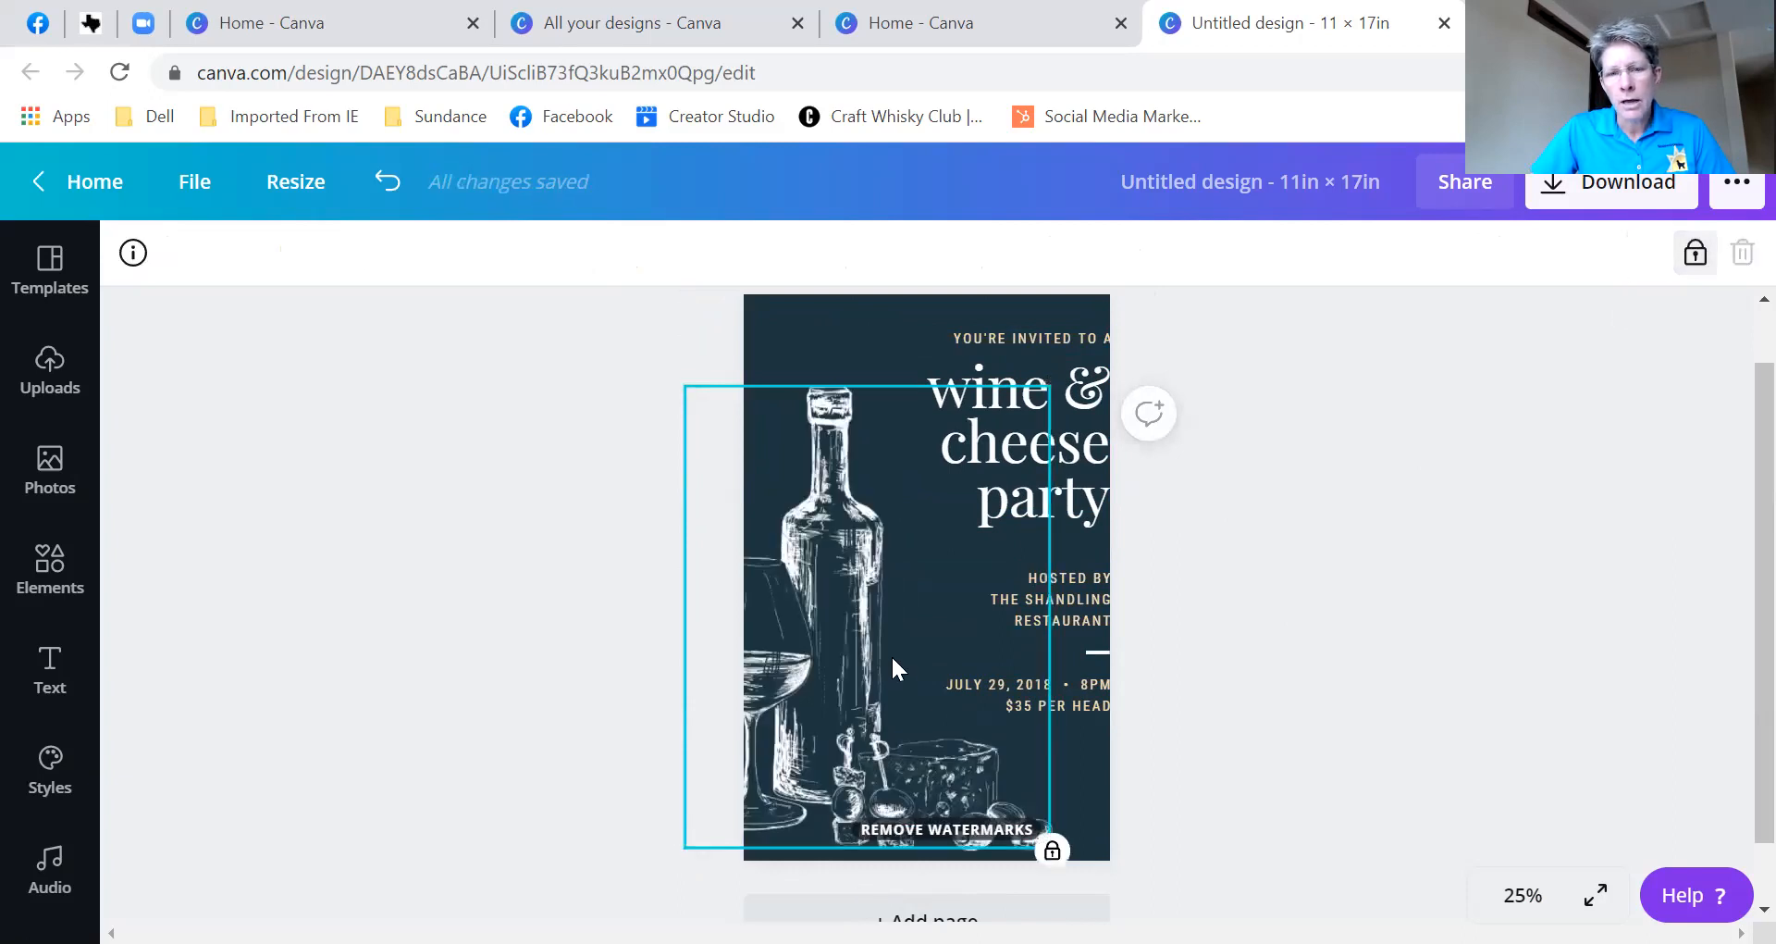
drag(891, 653, 459, 634)
- Select all the poster's text blocks and the short divider line together and move them slightly left, away from the page's right edge
drag(1129, 304, 1036, 708)
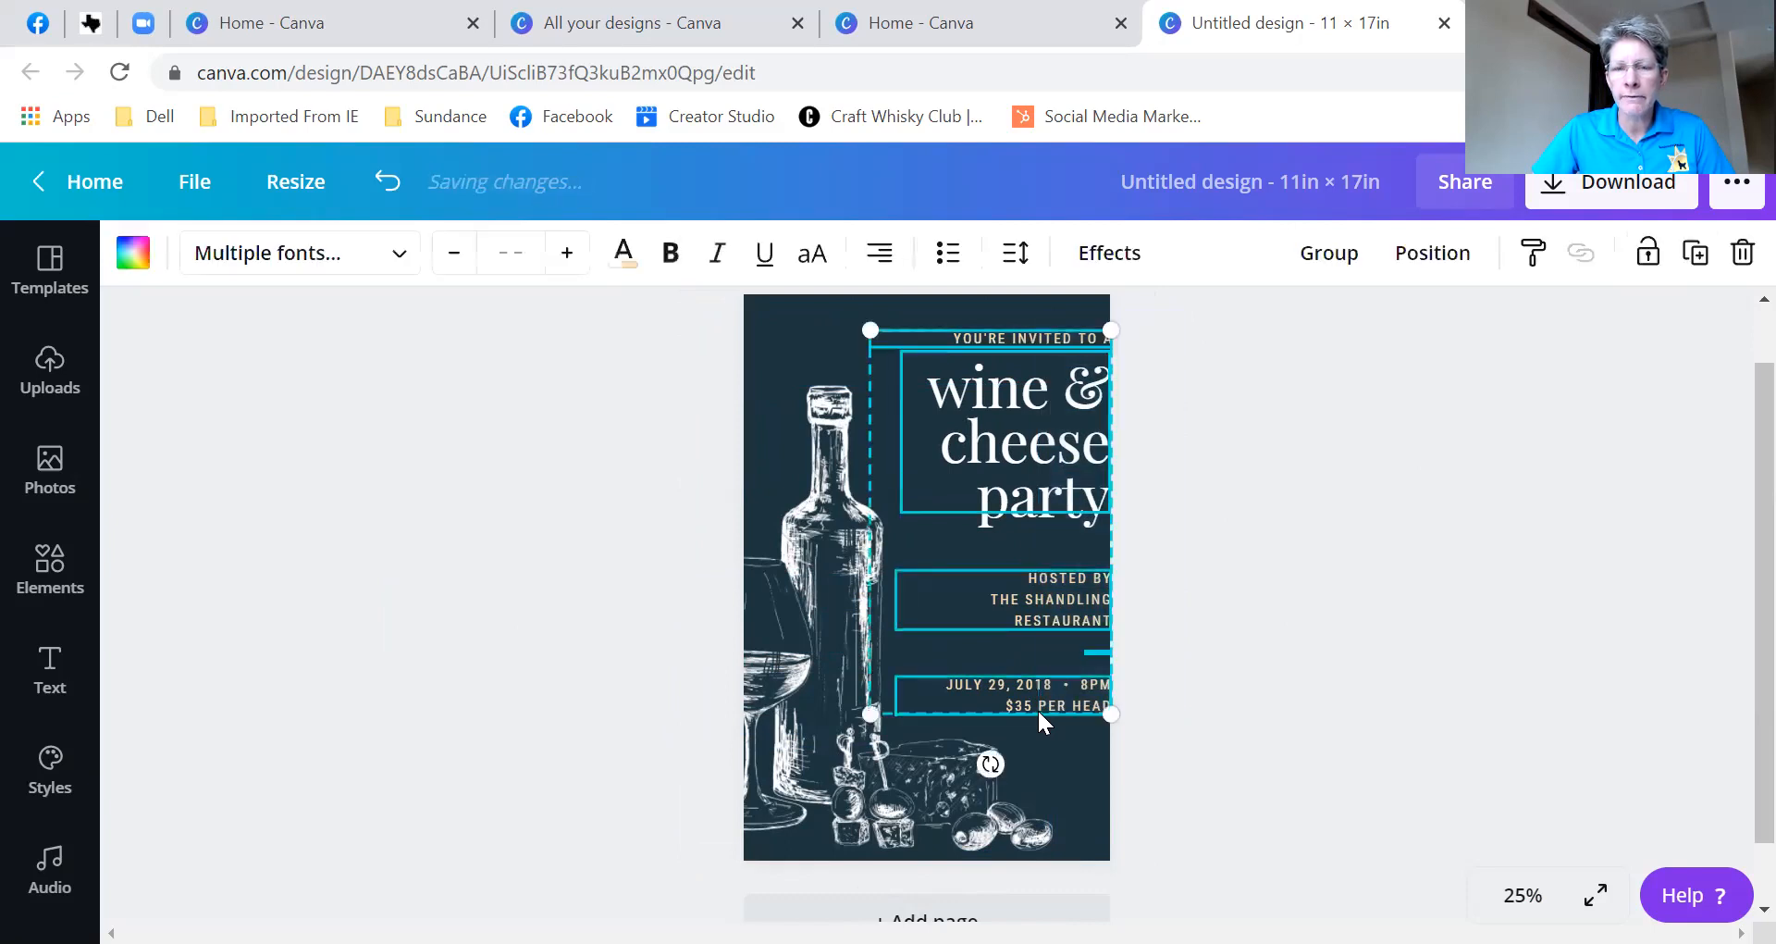
click(1081, 544)
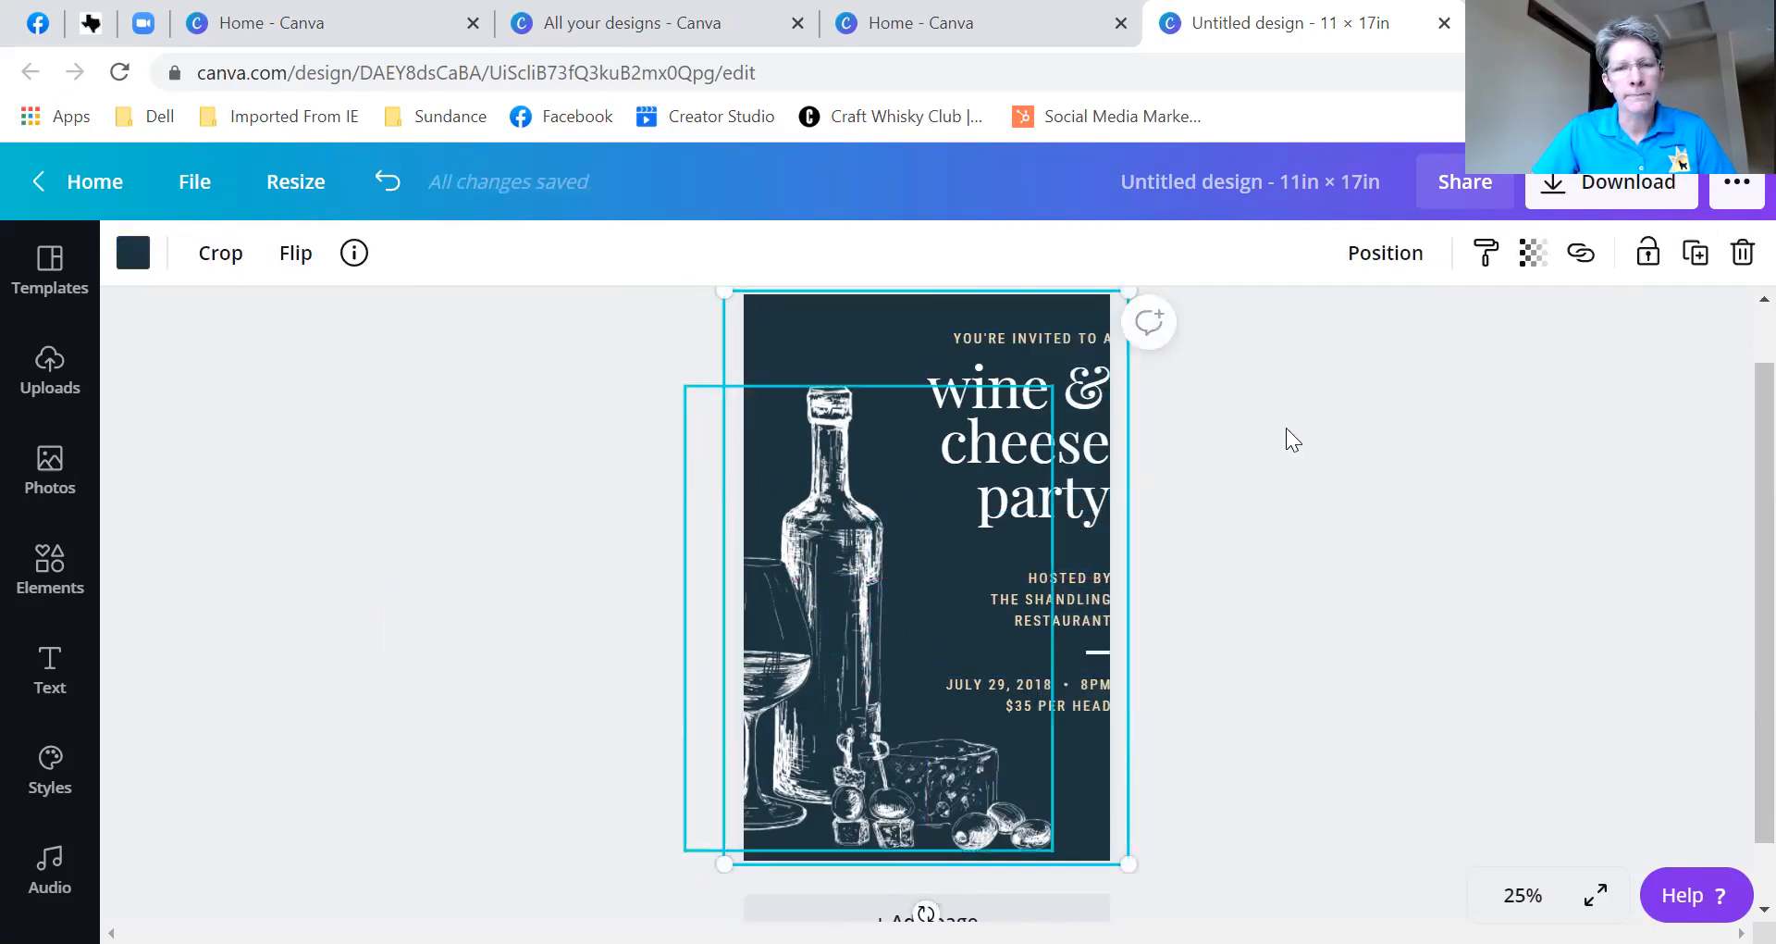
click(1350, 423)
drag(1182, 325, 1034, 701)
drag(1091, 518, 1079, 518)
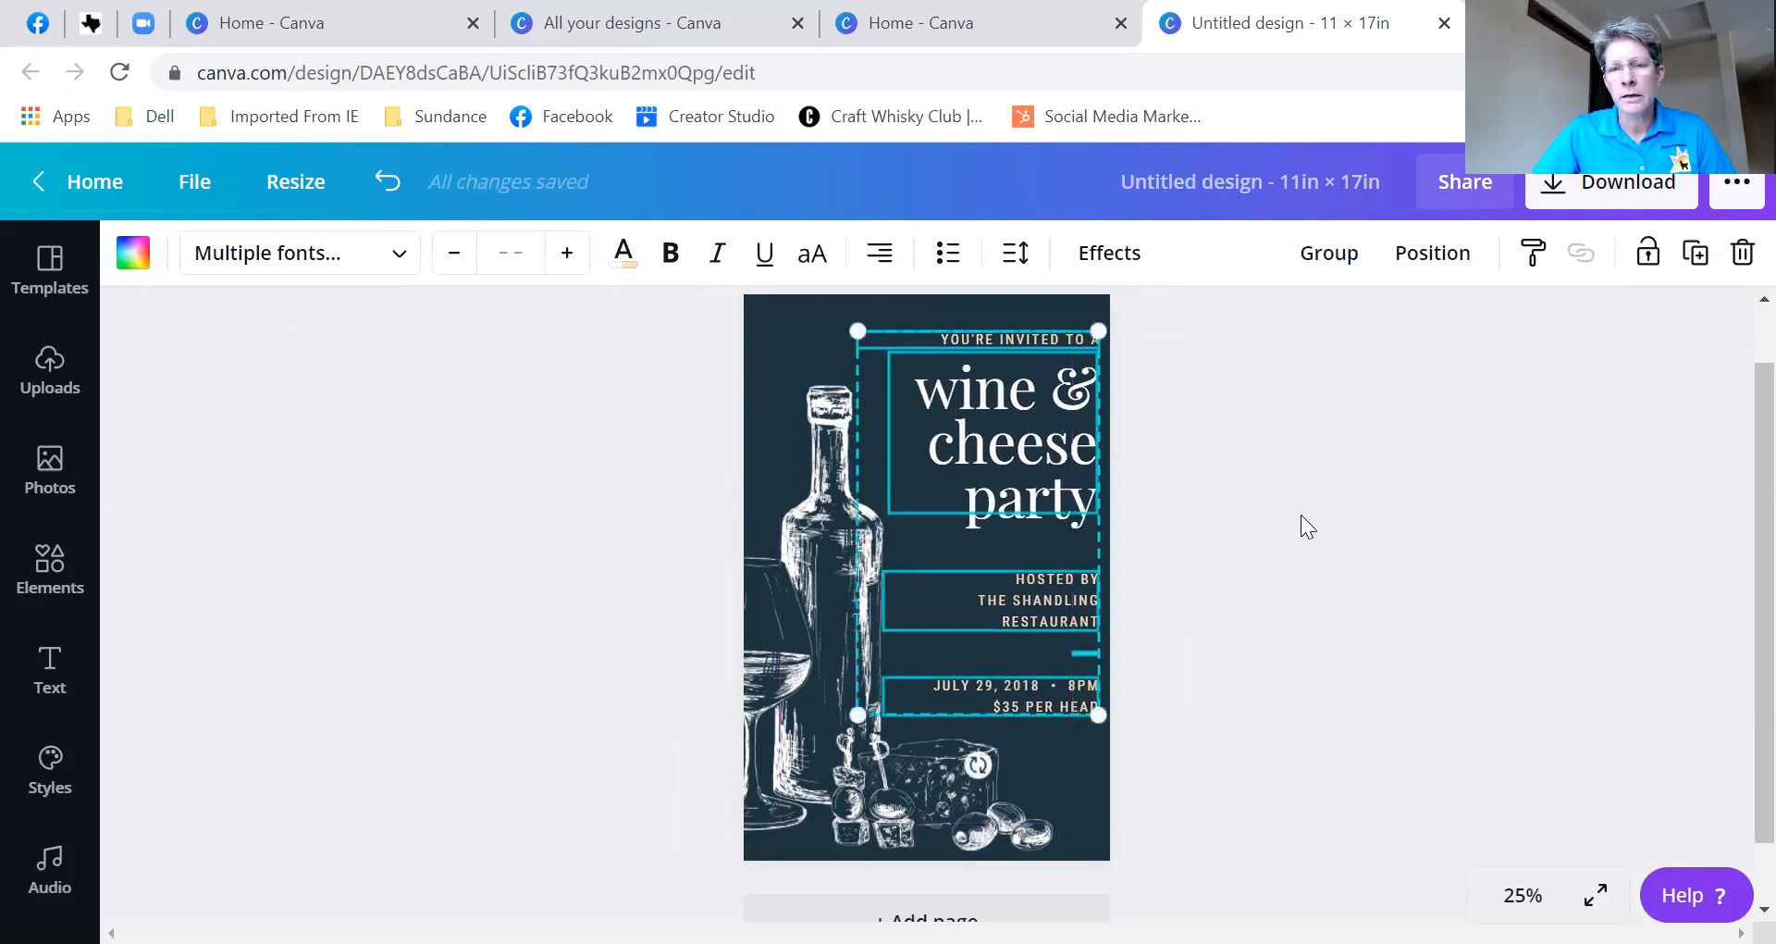
click(1332, 579)
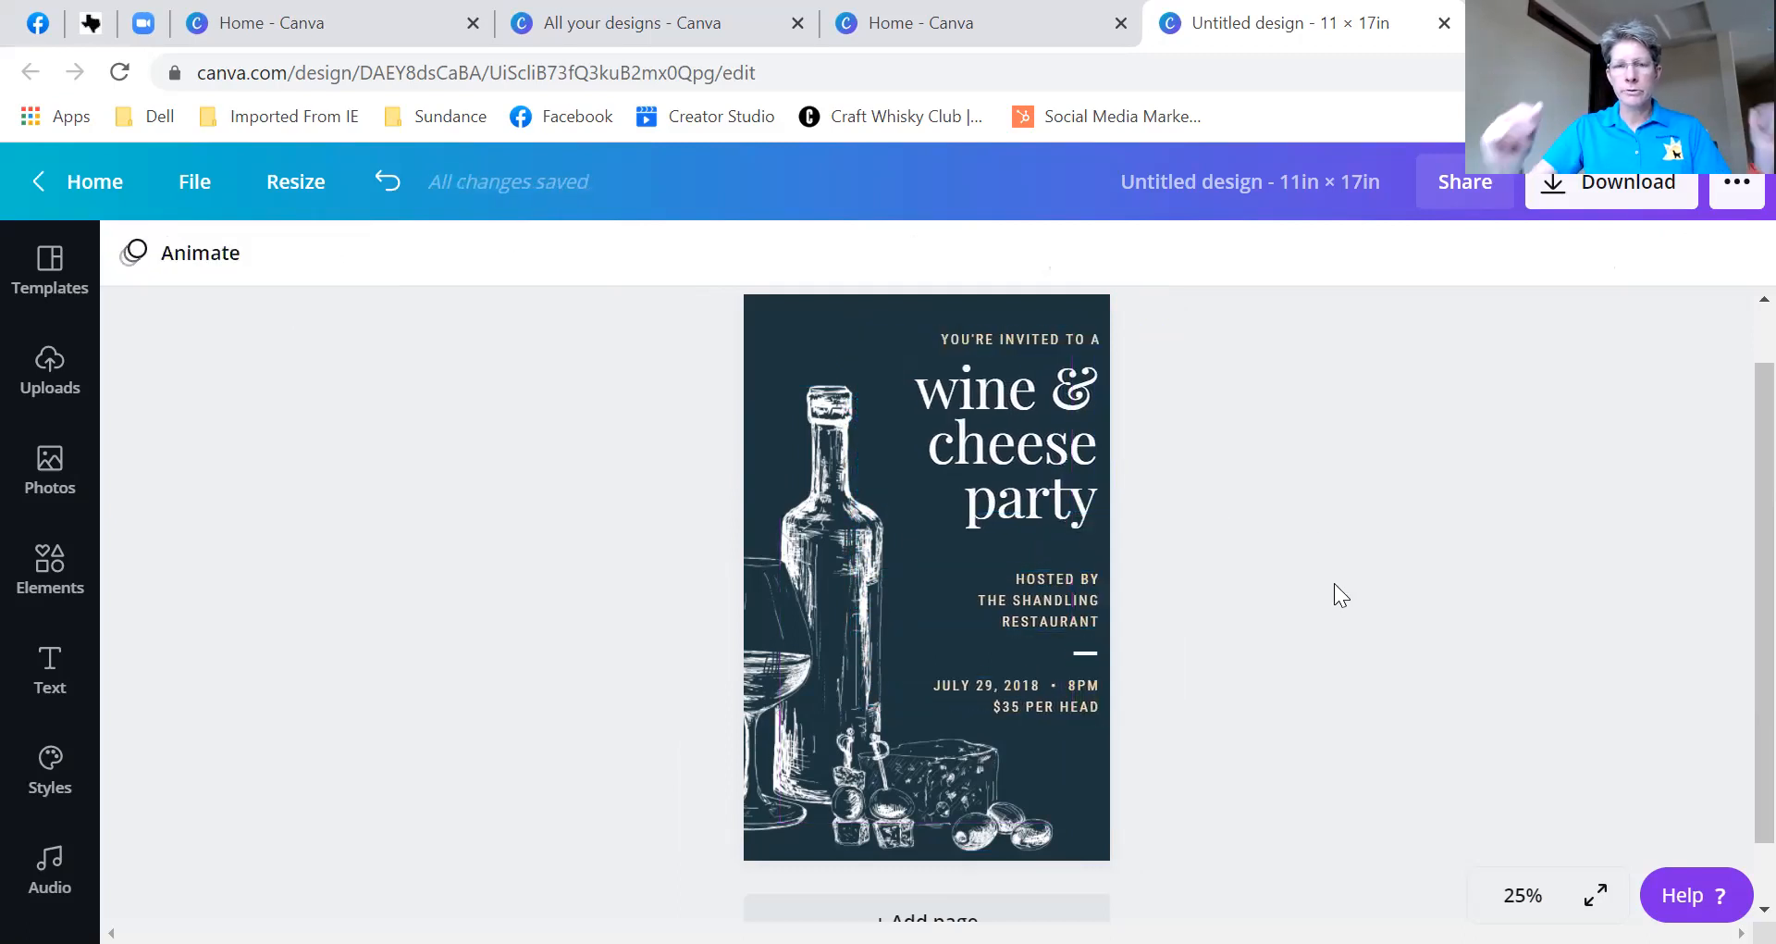
- Unlock the wine bottle illustration
click(812, 712)
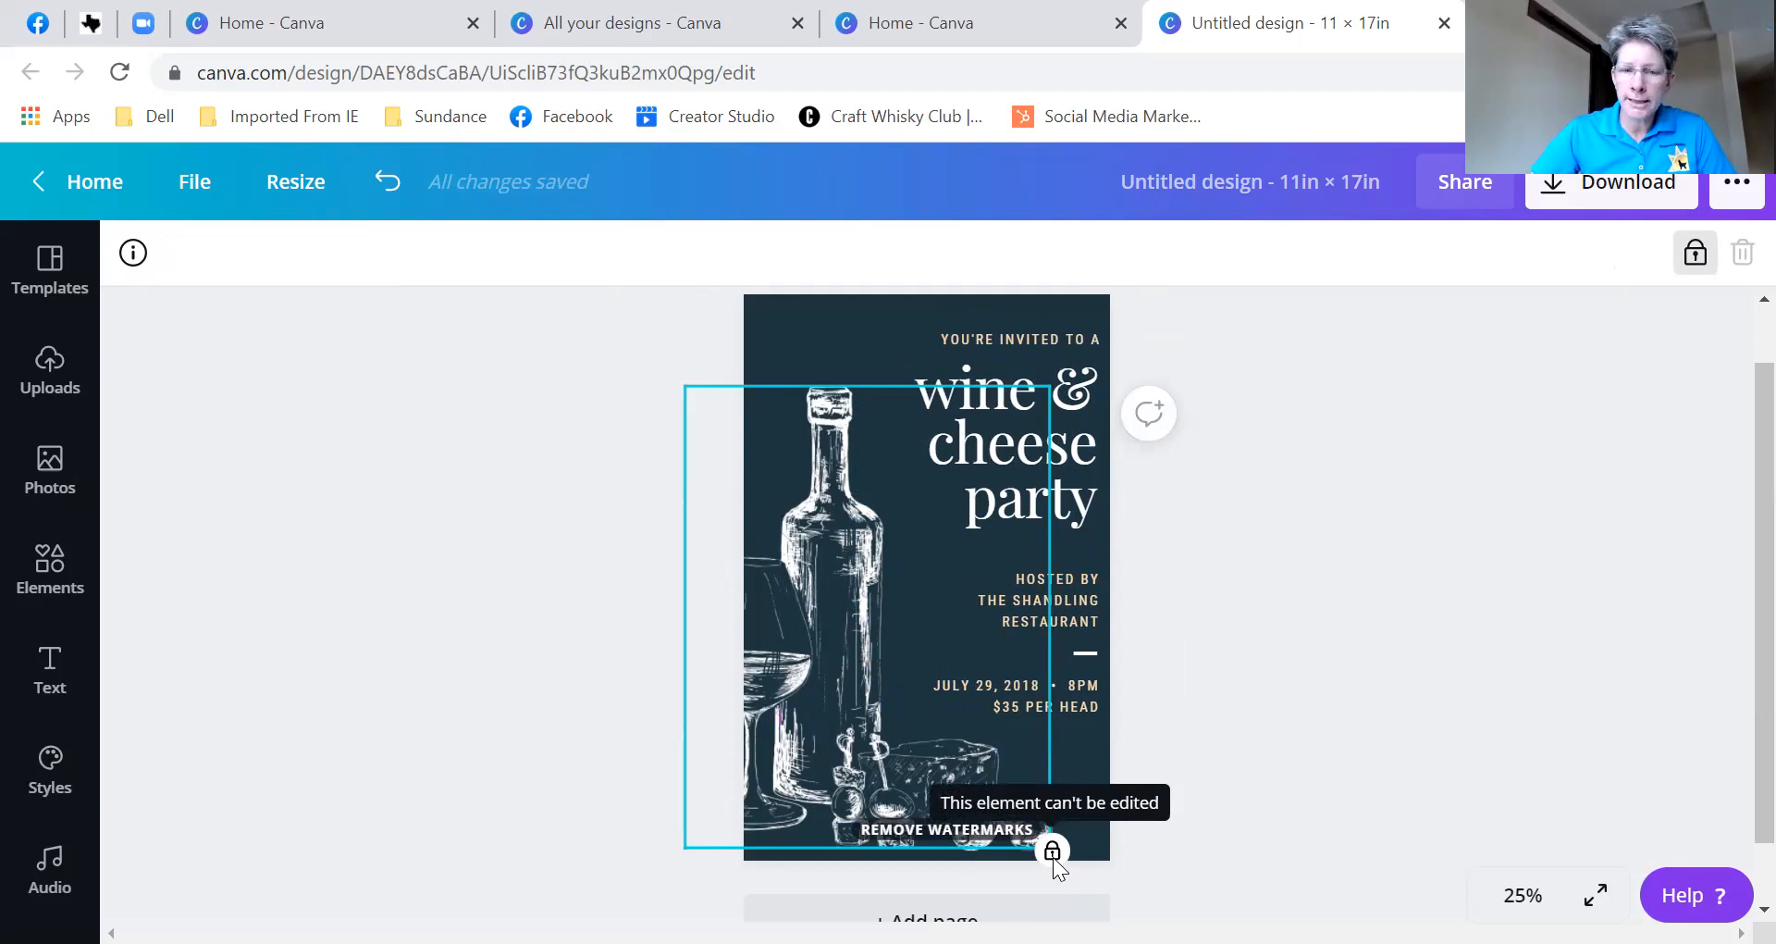
click(1696, 256)
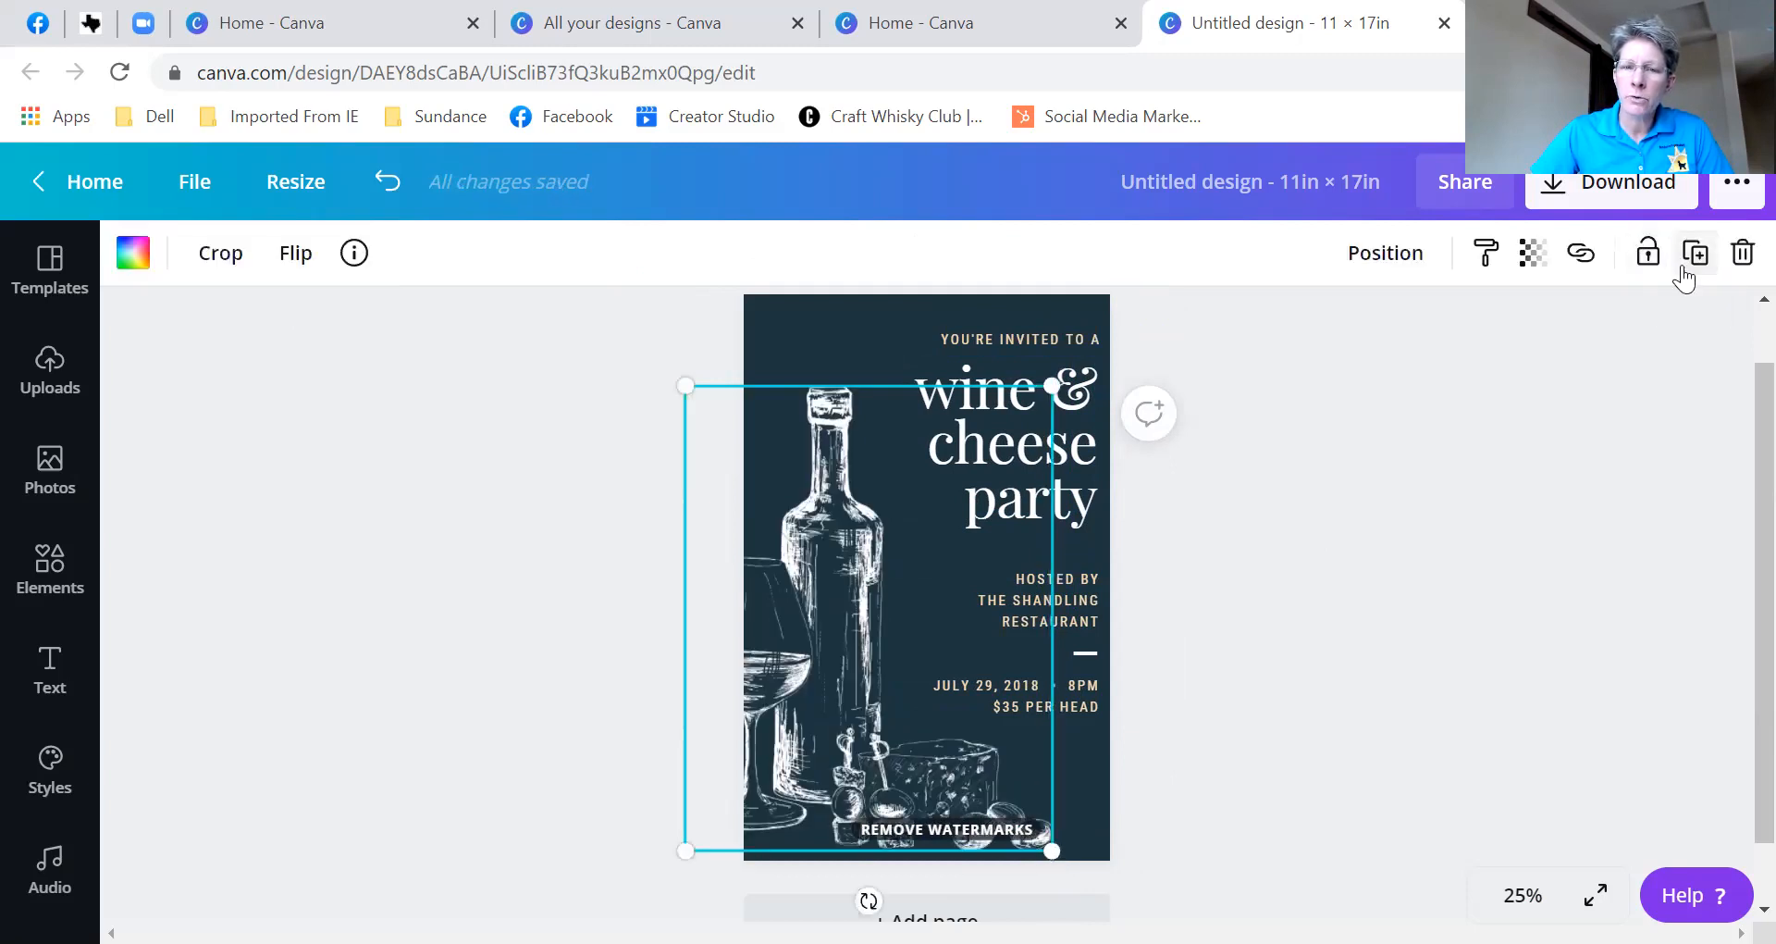
- Try scaling the wine bottle illustration down slightly, and undo, redo and again undo that resize
drag(1052, 385, 1064, 454)
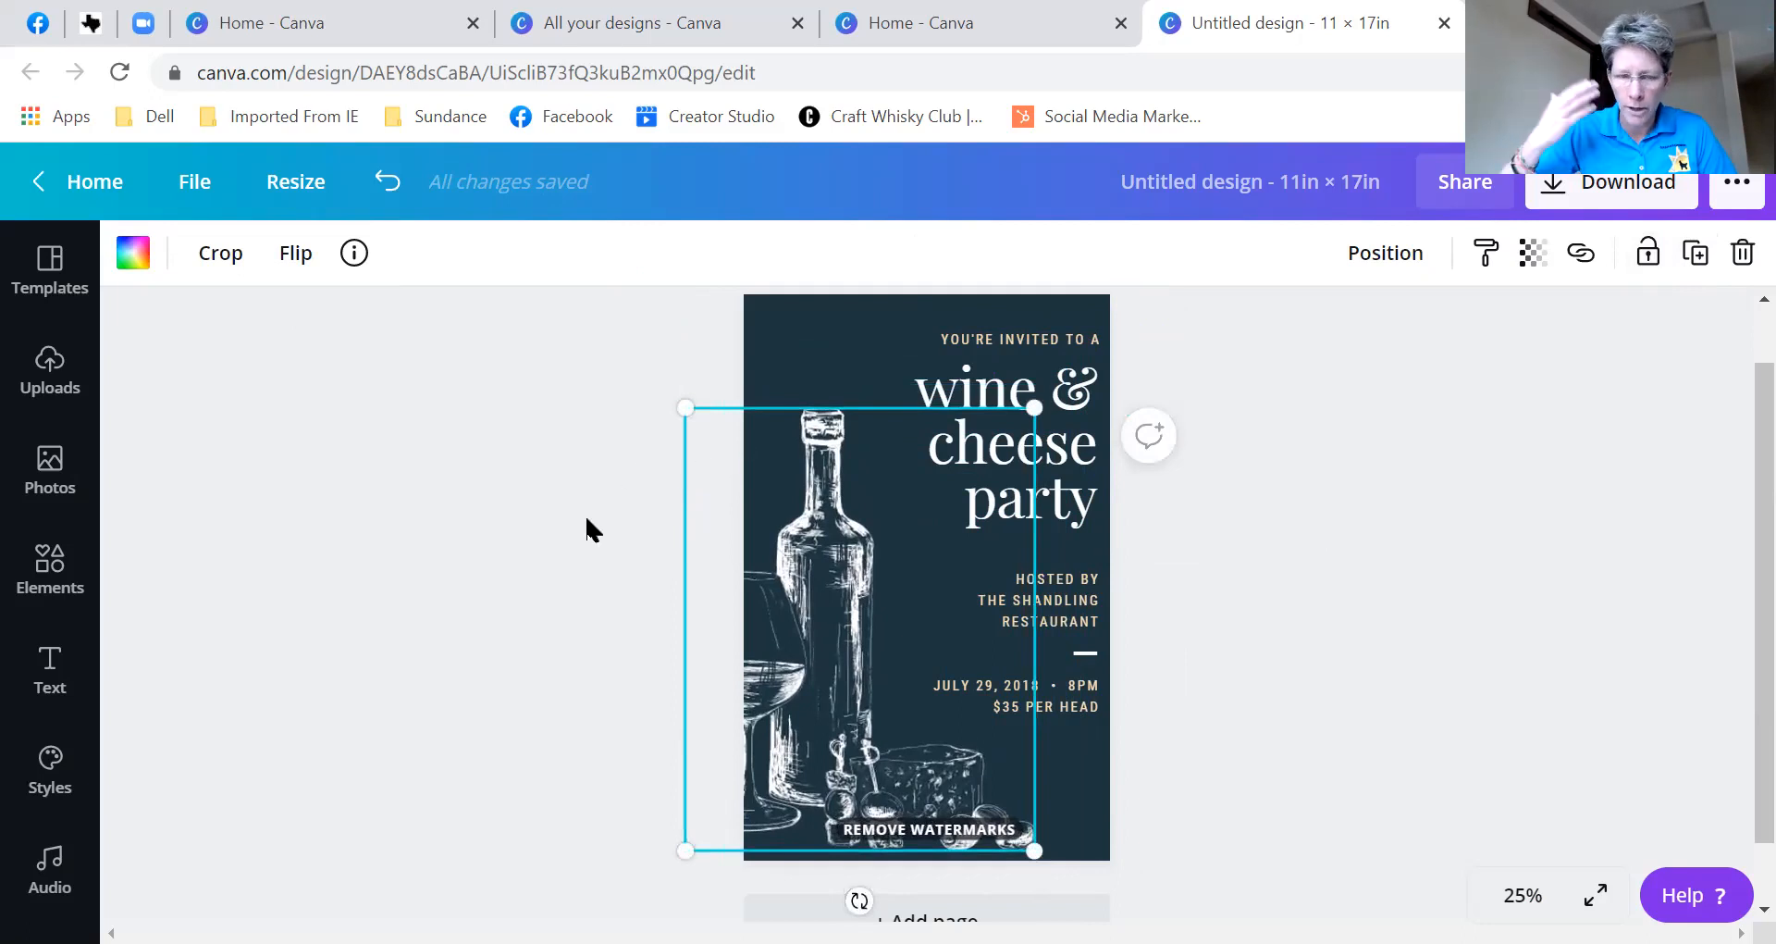
click(387, 182)
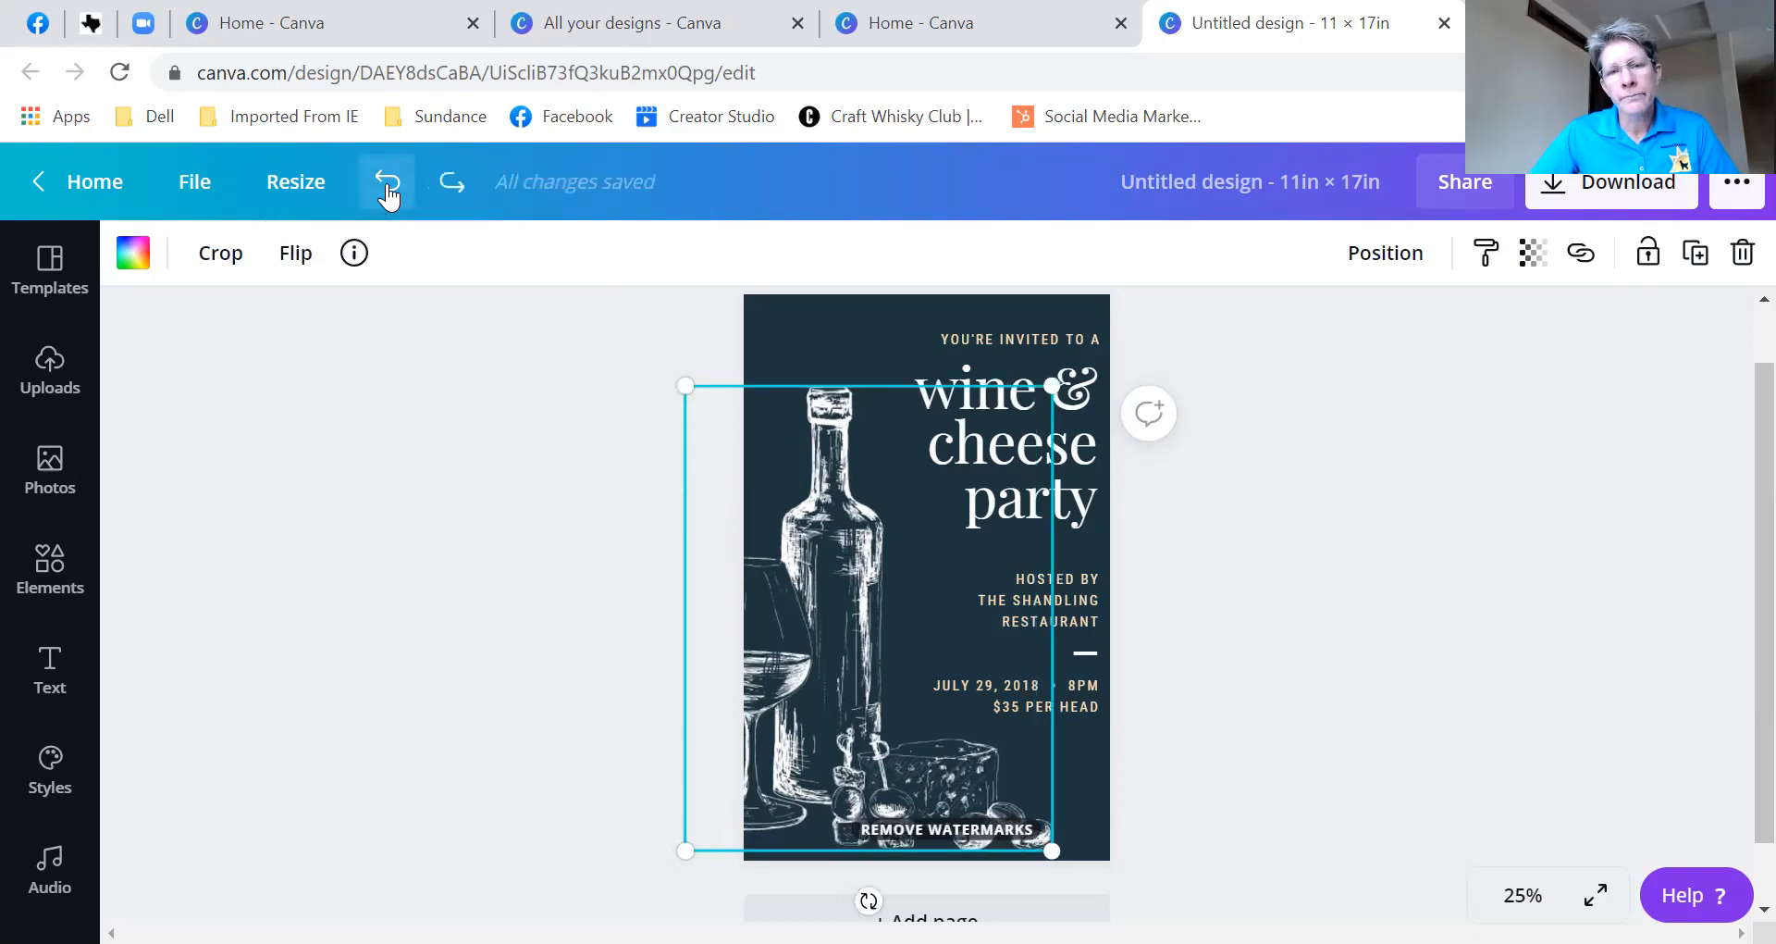
click(450, 184)
click(386, 182)
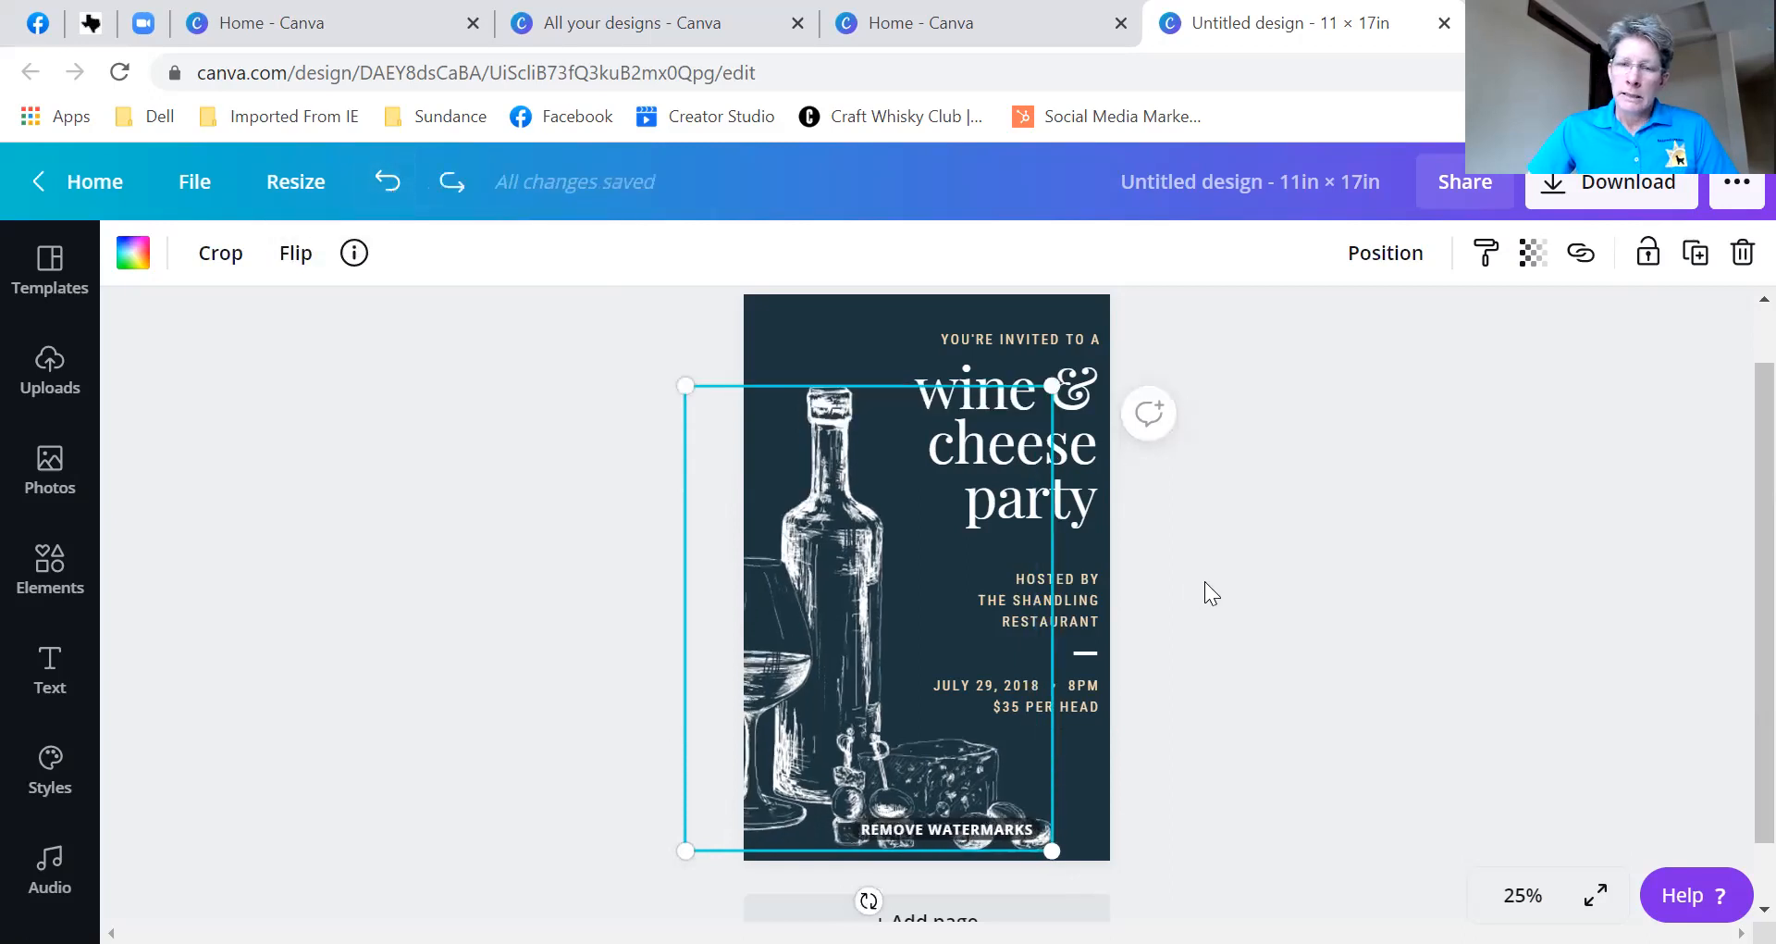
click(1154, 504)
click(1018, 397)
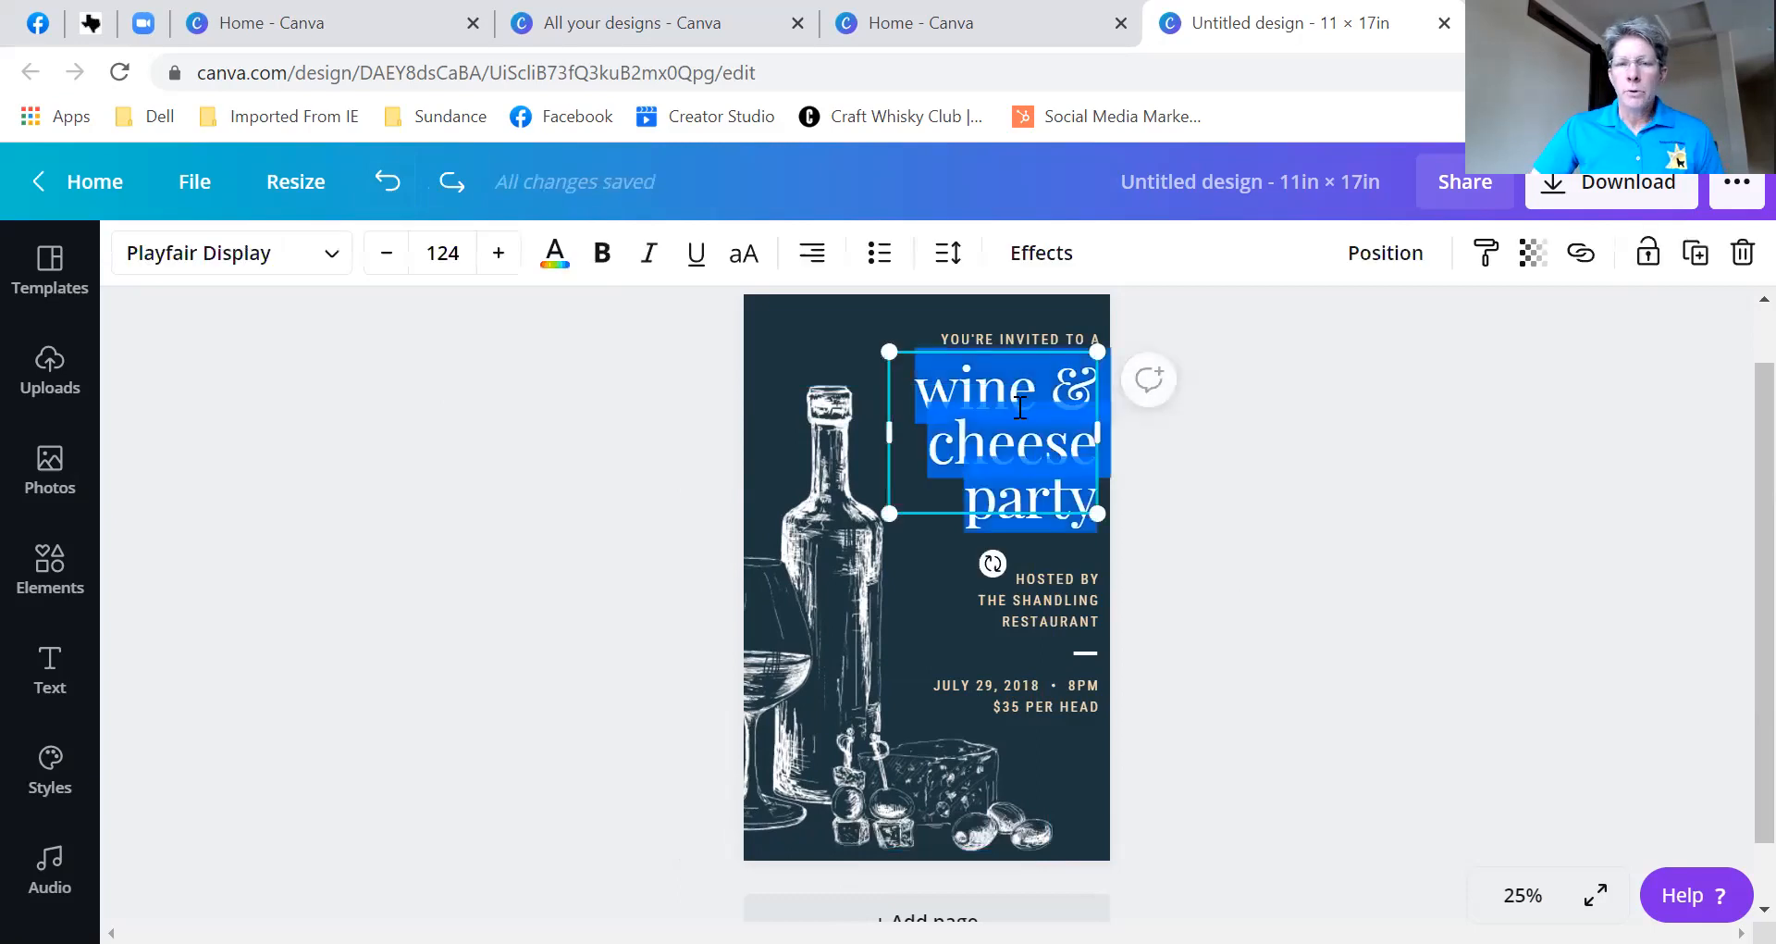
click(1226, 457)
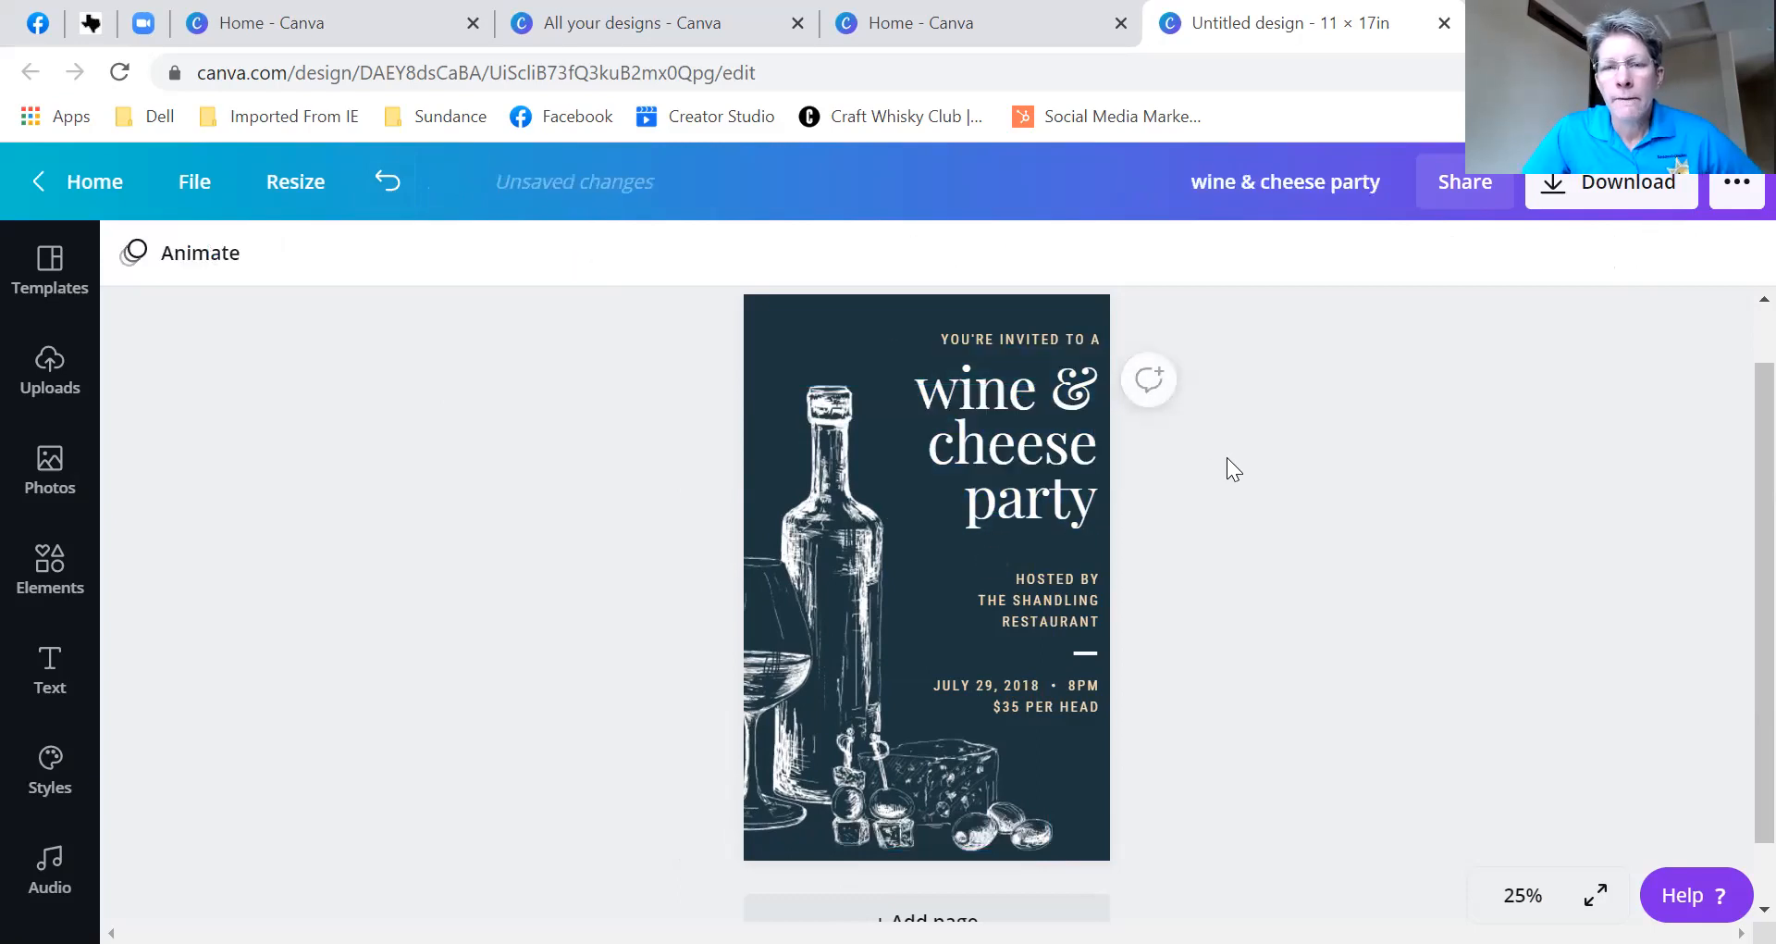
- Replace the poster's "wine & cheese party" headline with "Taste of Smithville"
click(1017, 394)
double_click(1015, 398)
drag(914, 395, 1084, 497)
text(Ta)
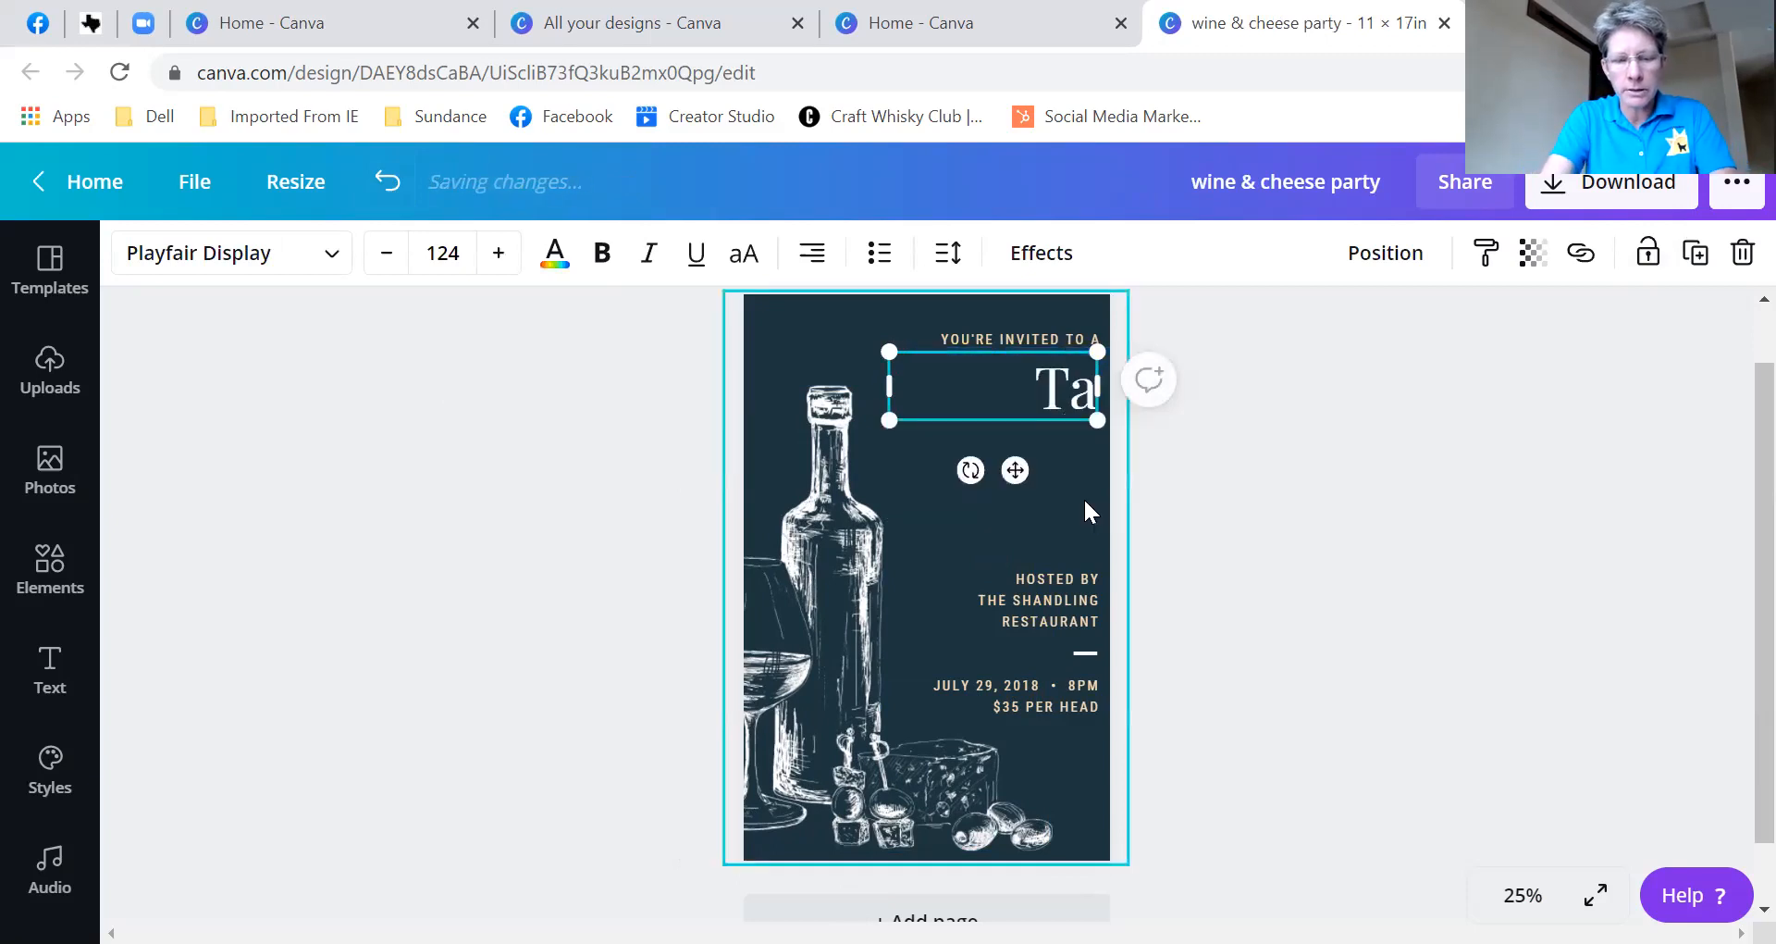
text(ste of Smithvillei)
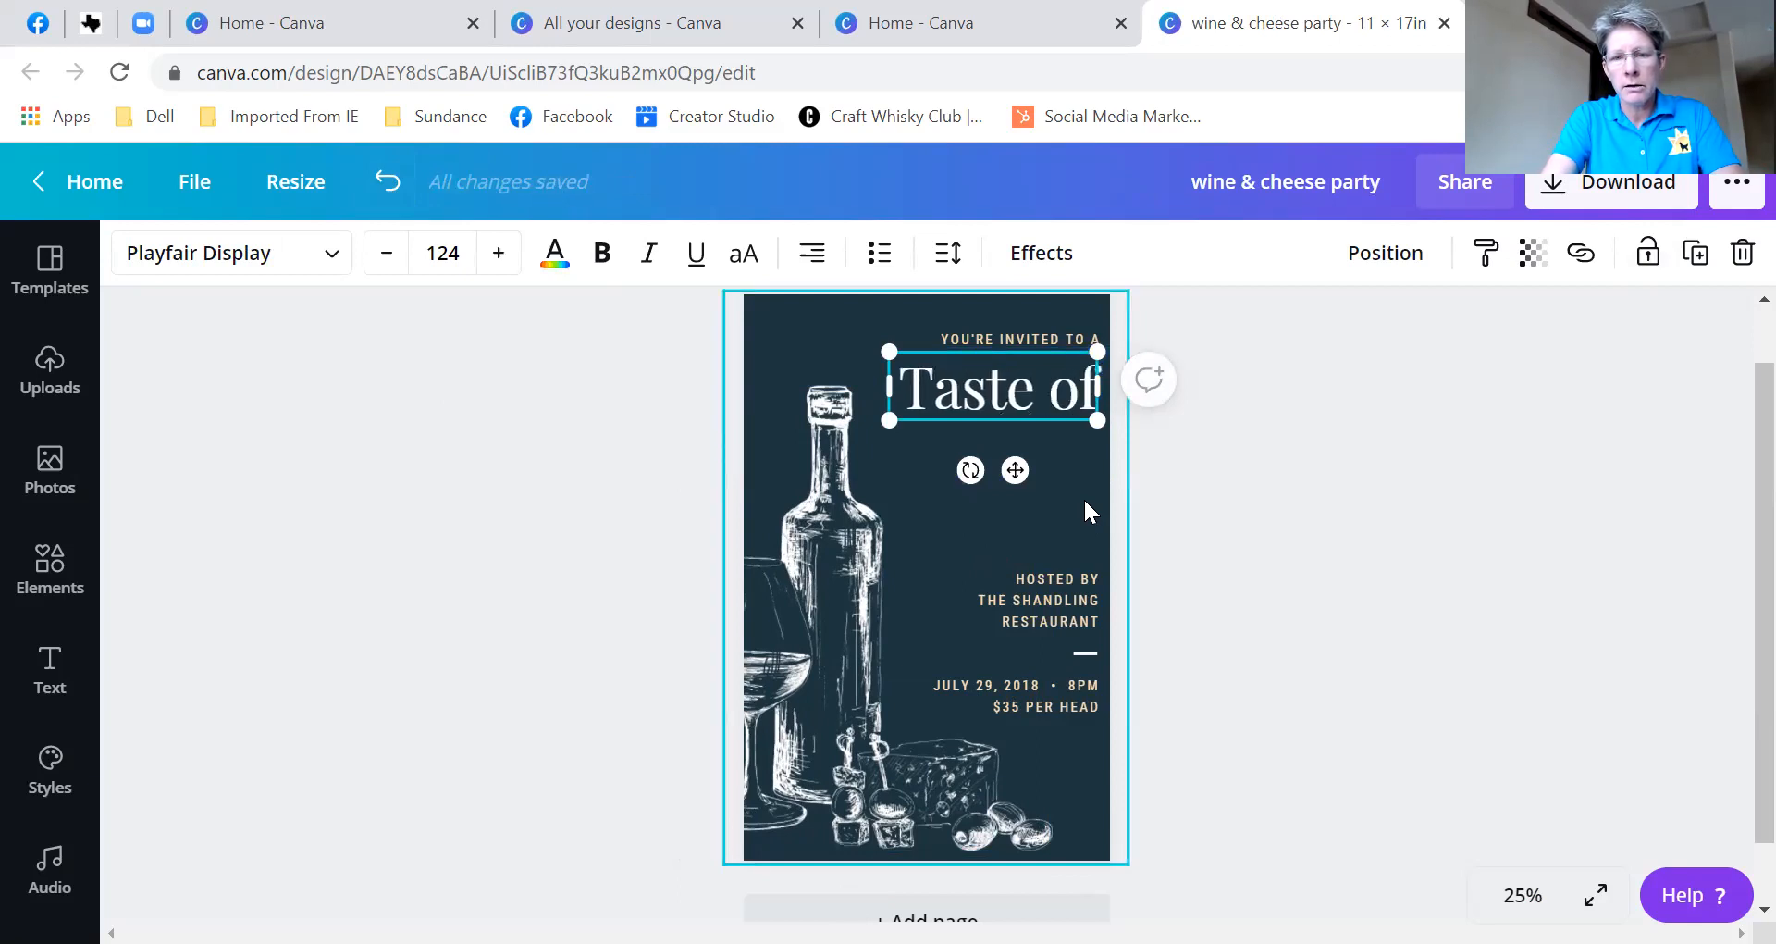
key(BackSpace)
key(BackSpace)
key(BackSpace)
key(BackSpace)
text(lle)
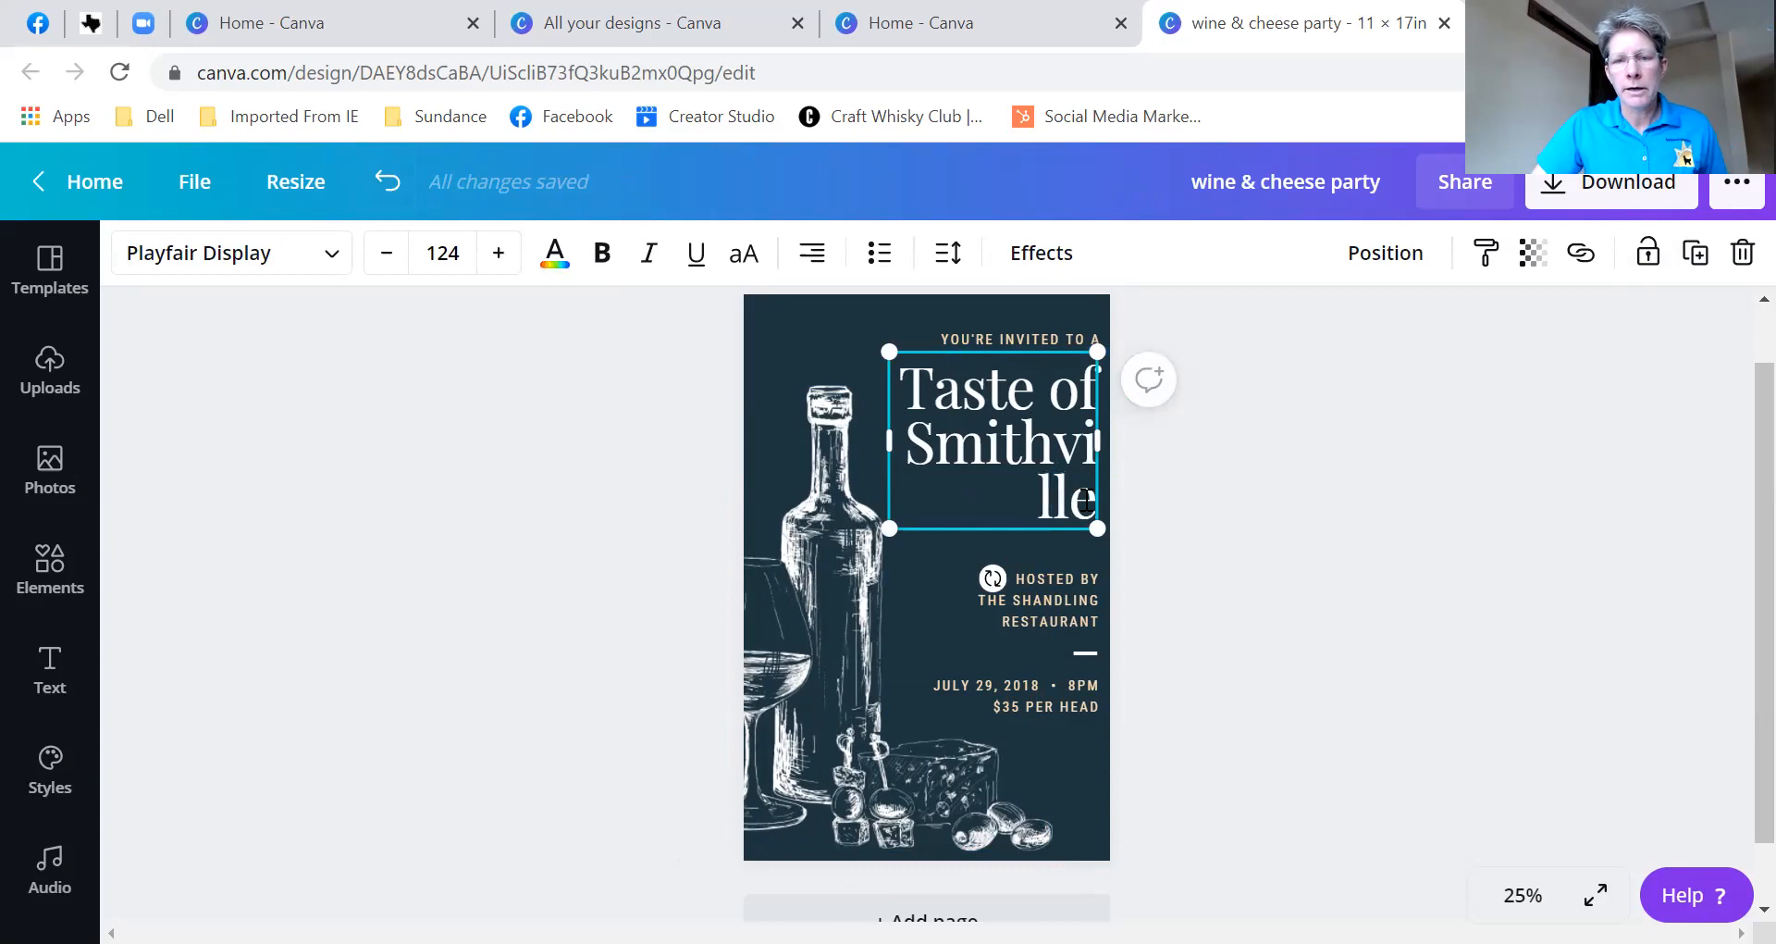
- Reduce the headline's font size to 99.6 so that "Smithville" fits on a single line
drag(908, 444, 1097, 500)
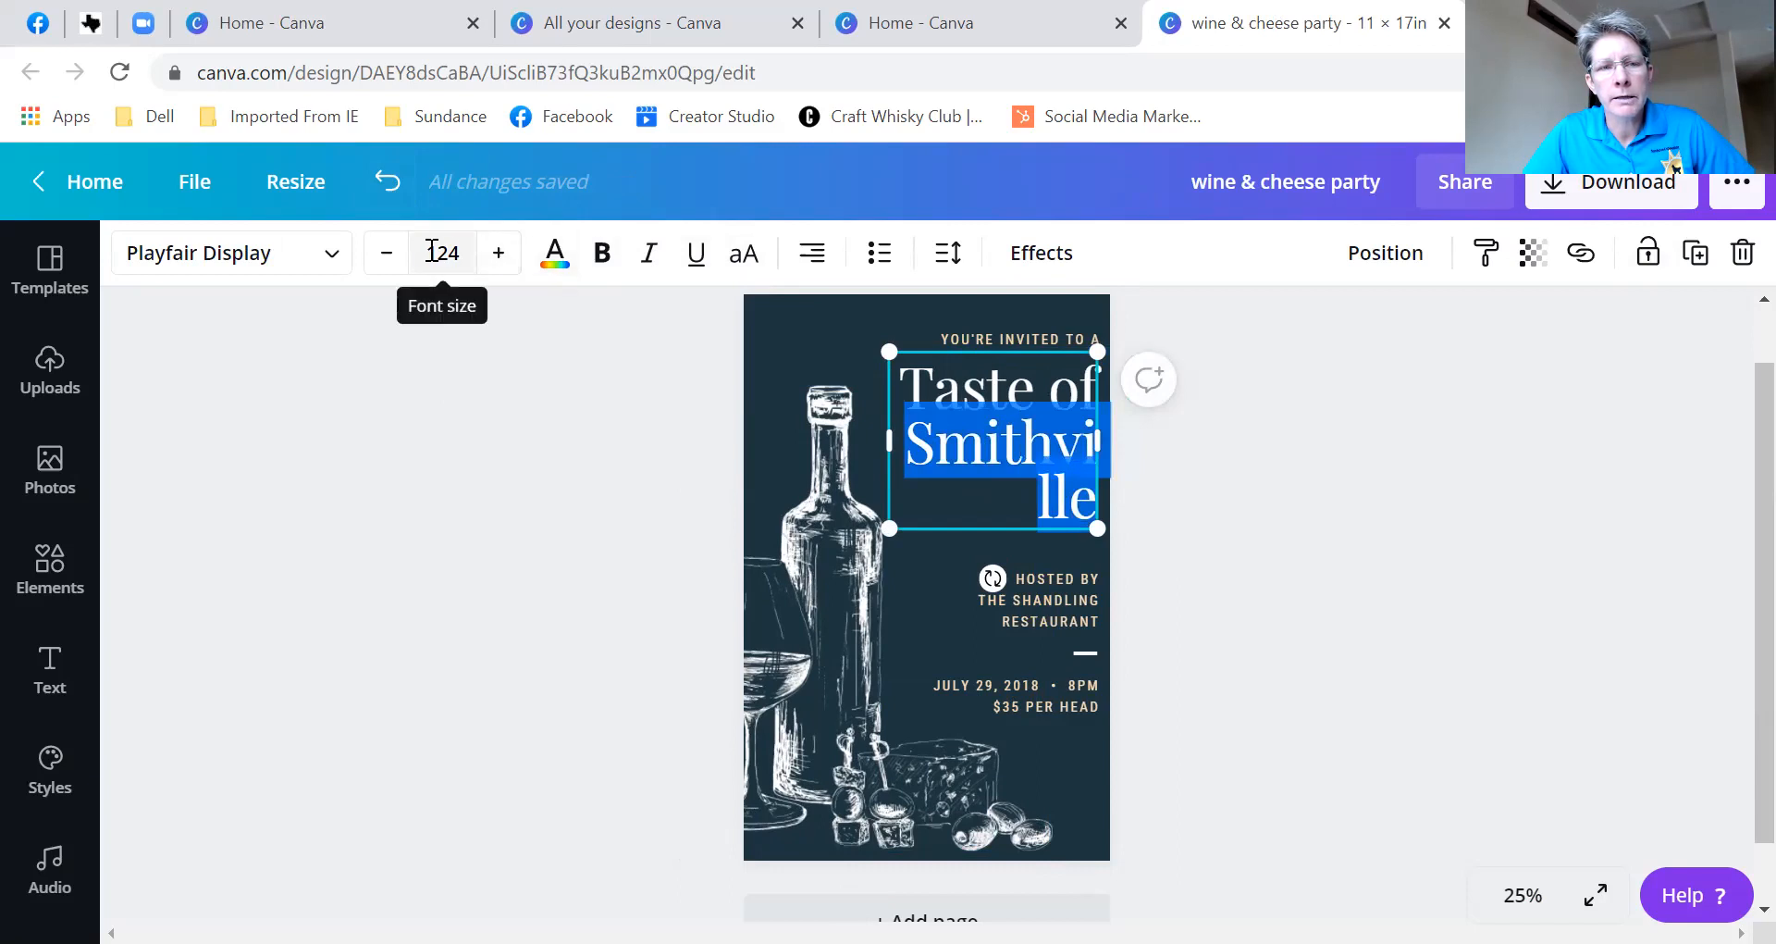
click(388, 257)
click(388, 257)
click(387, 257)
click(387, 257)
click(387, 257)
click(387, 257)
click(388, 257)
click(387, 257)
click(387, 257)
click(387, 258)
click(388, 258)
click(387, 257)
click(388, 257)
click(388, 257)
click(388, 257)
click(388, 257)
click(388, 258)
click(388, 258)
click(388, 257)
click(387, 257)
click(388, 257)
click(388, 257)
click(388, 257)
click(387, 257)
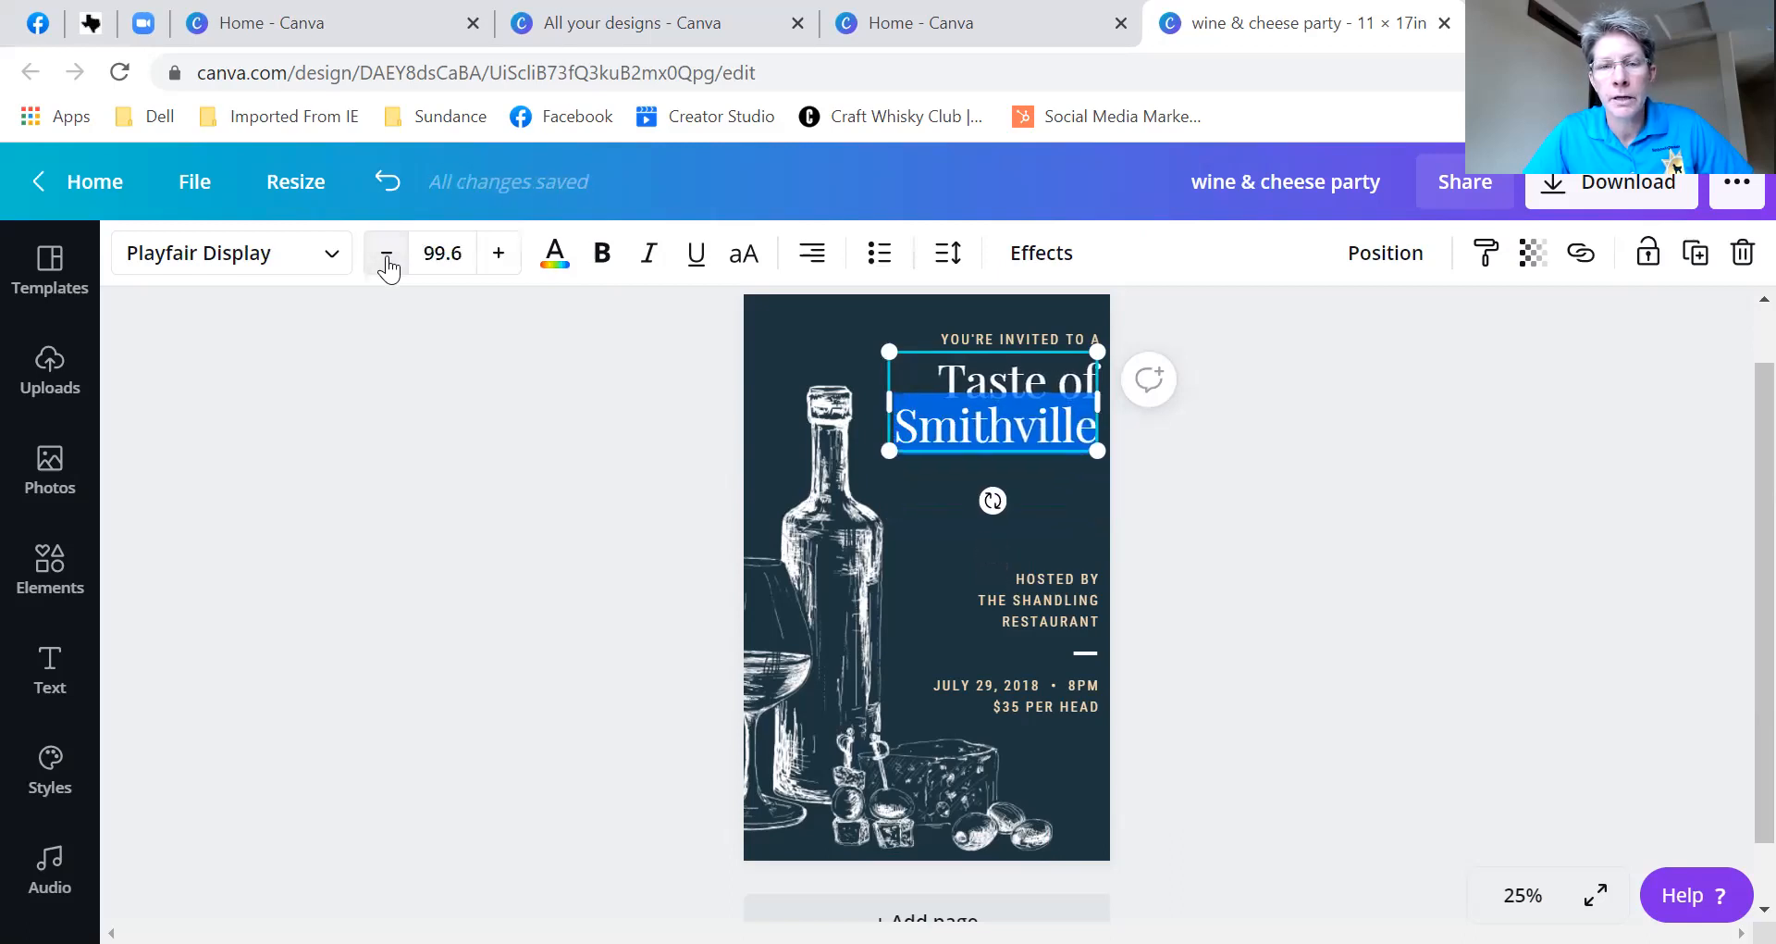
click(1167, 472)
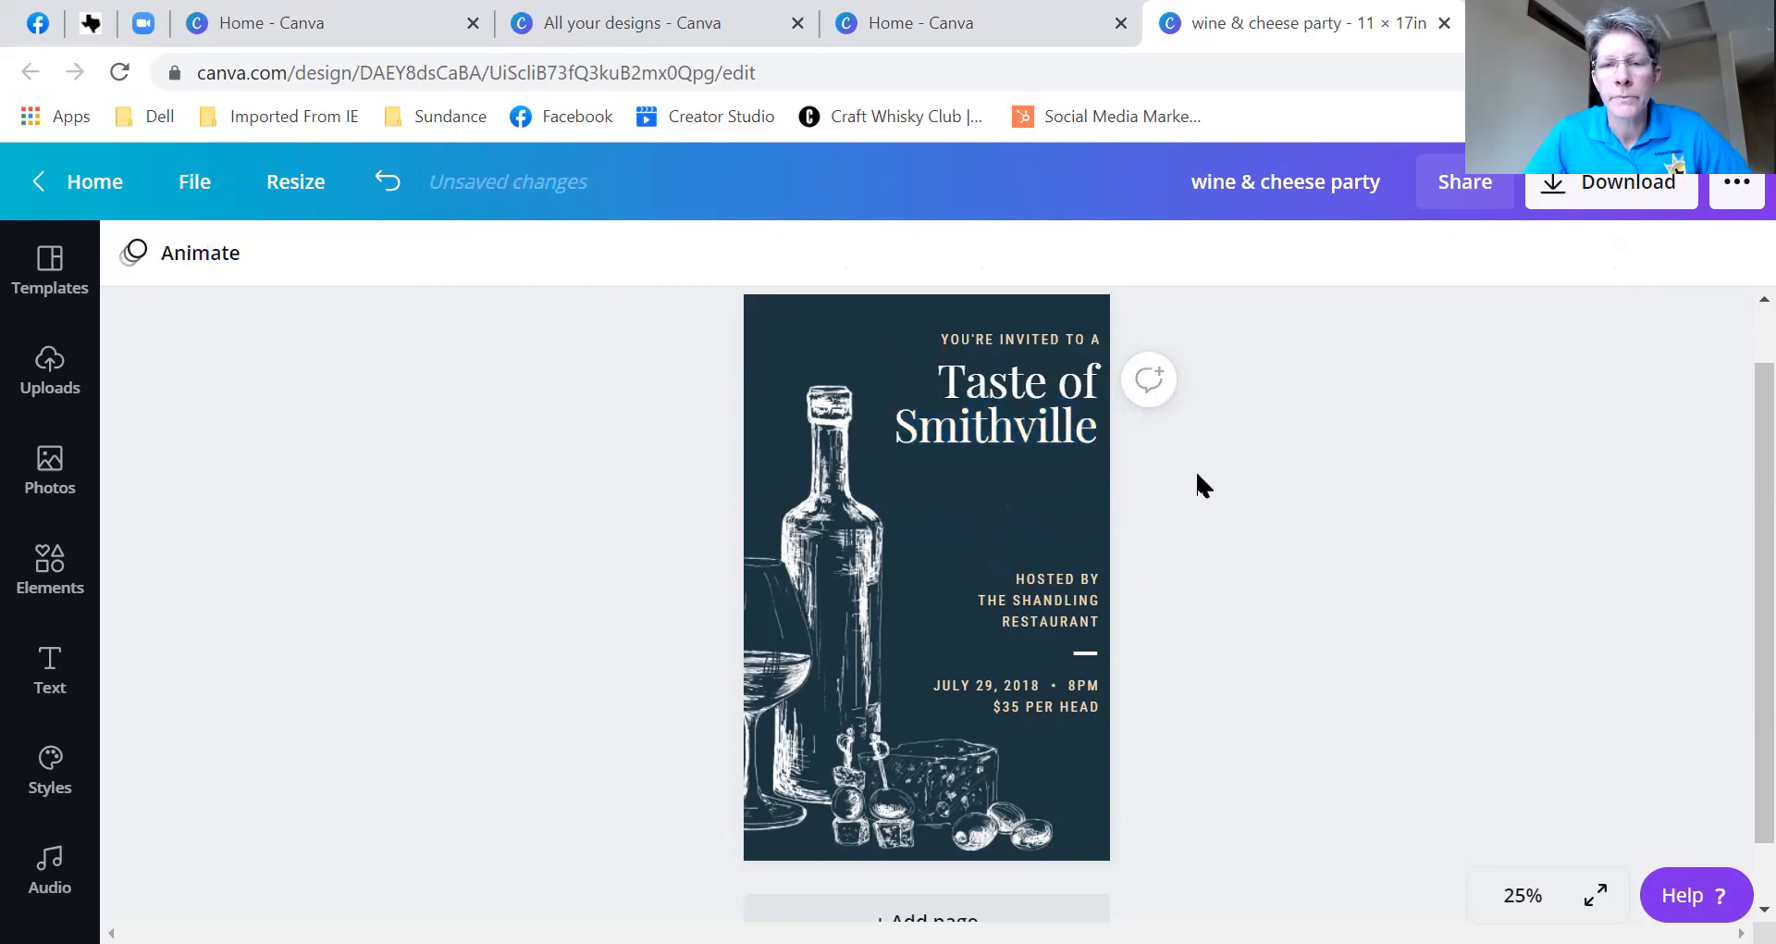
- Try a line break before "of" in the headline and remove it again
click(1060, 390)
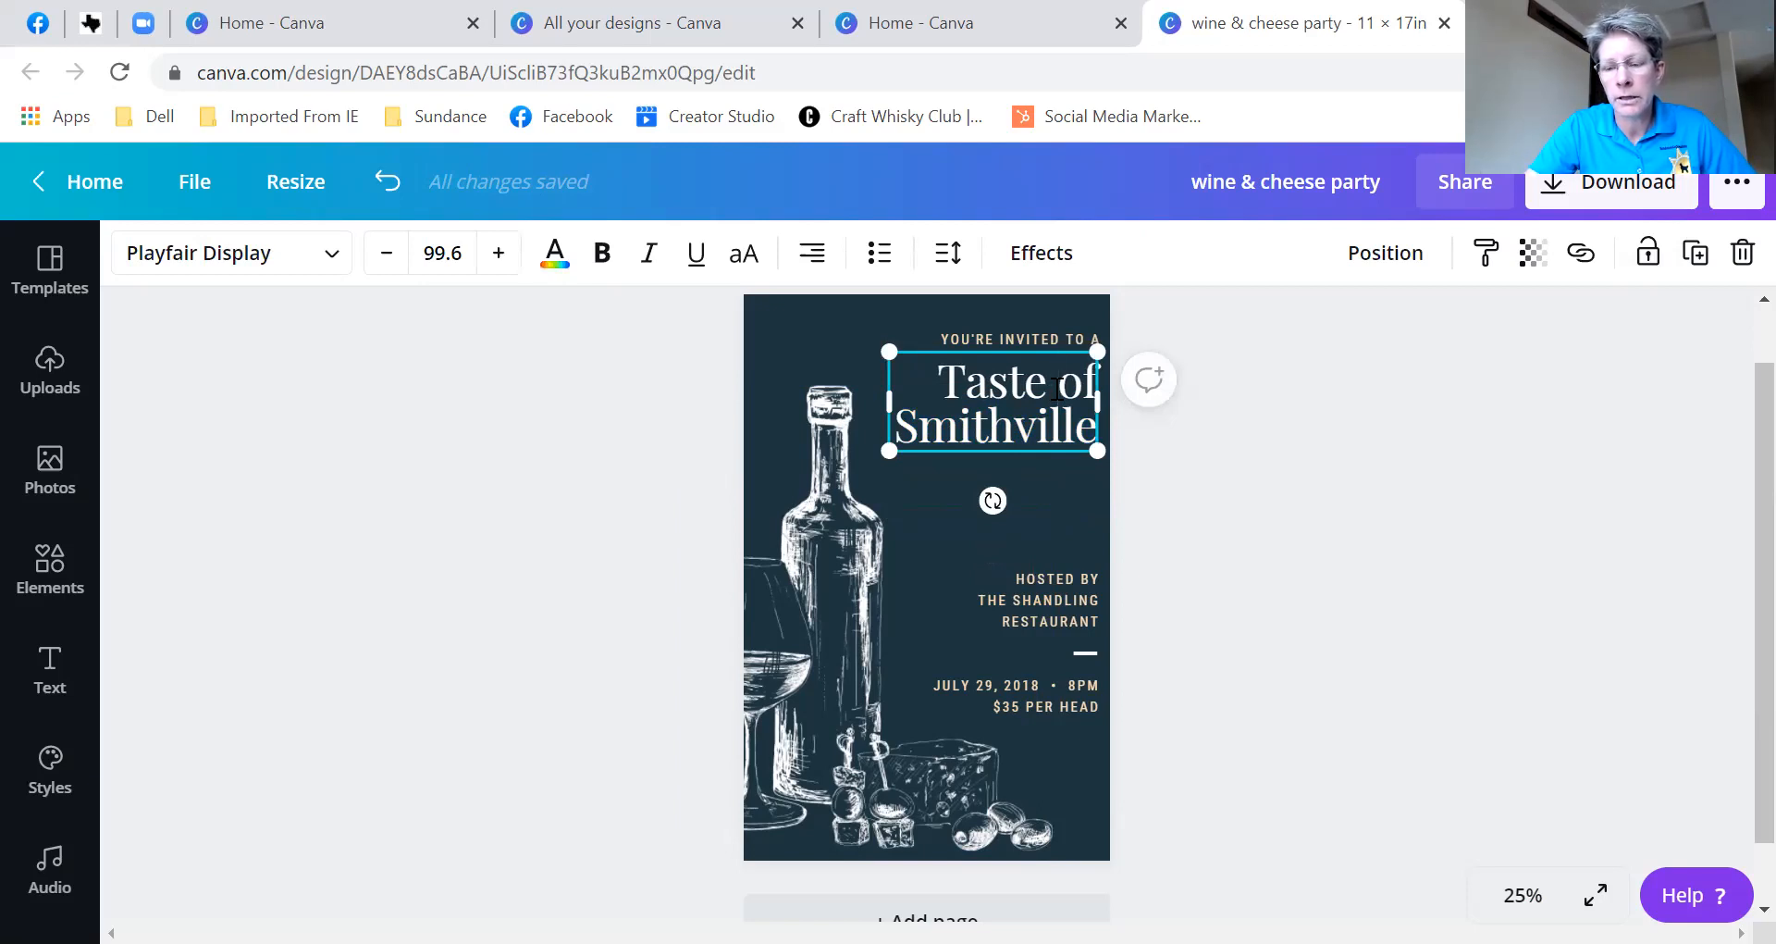
key(Return)
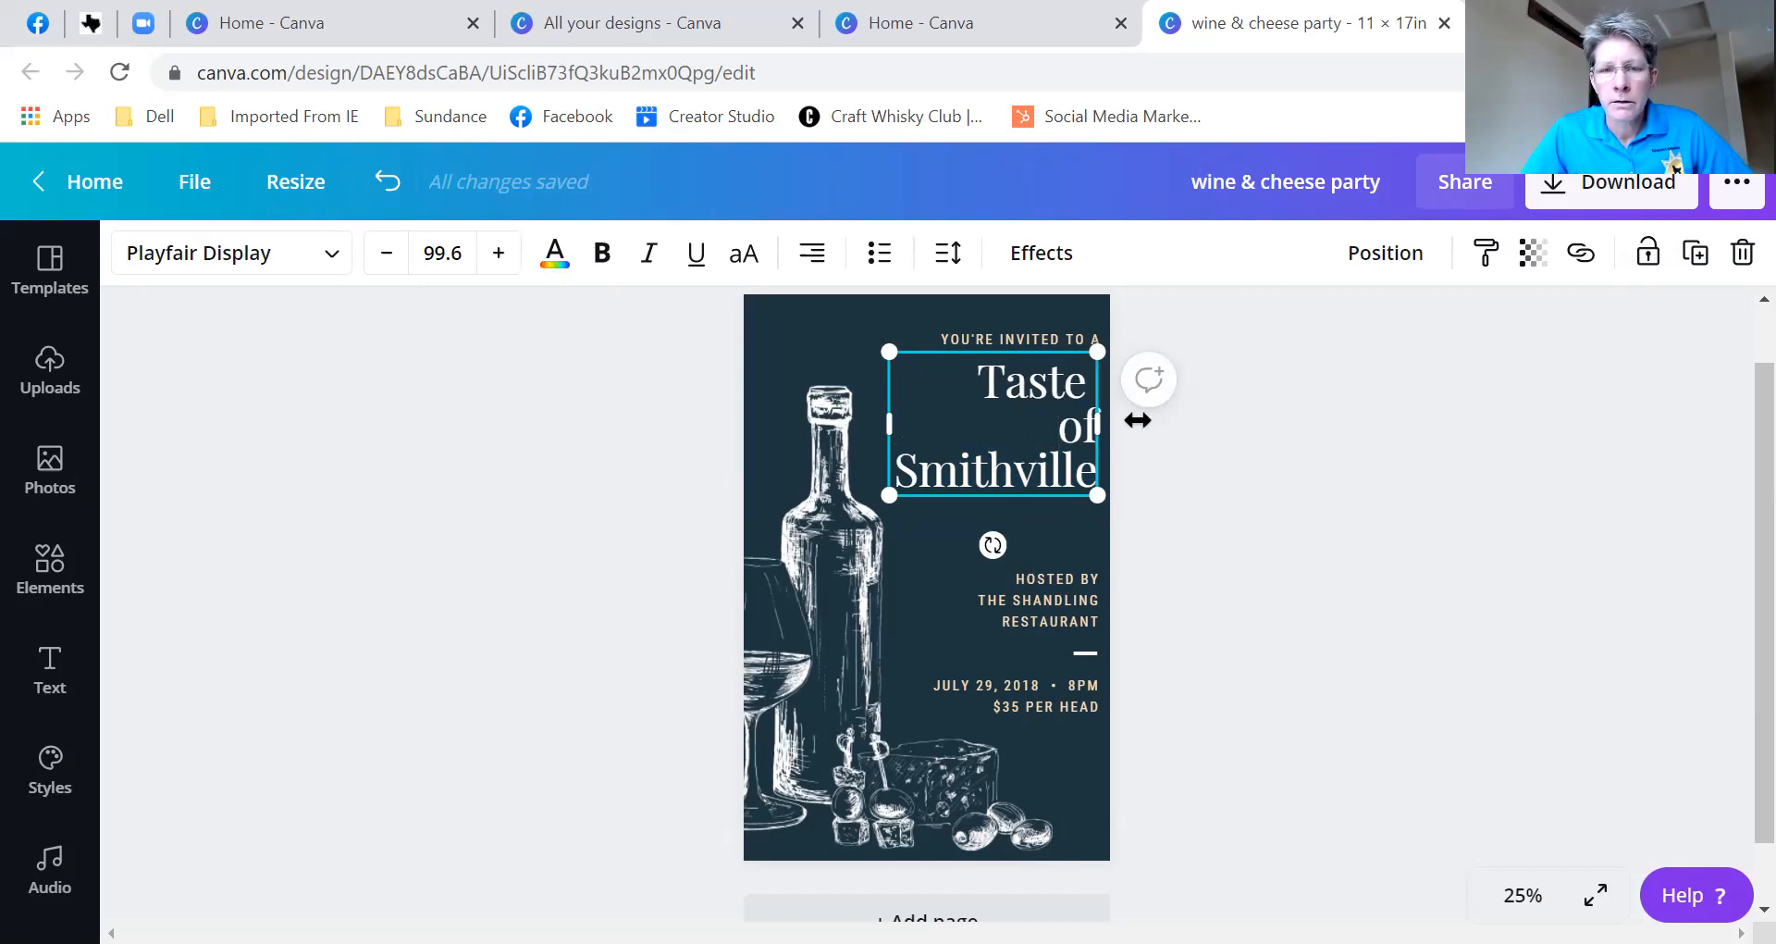
key(BackSpace)
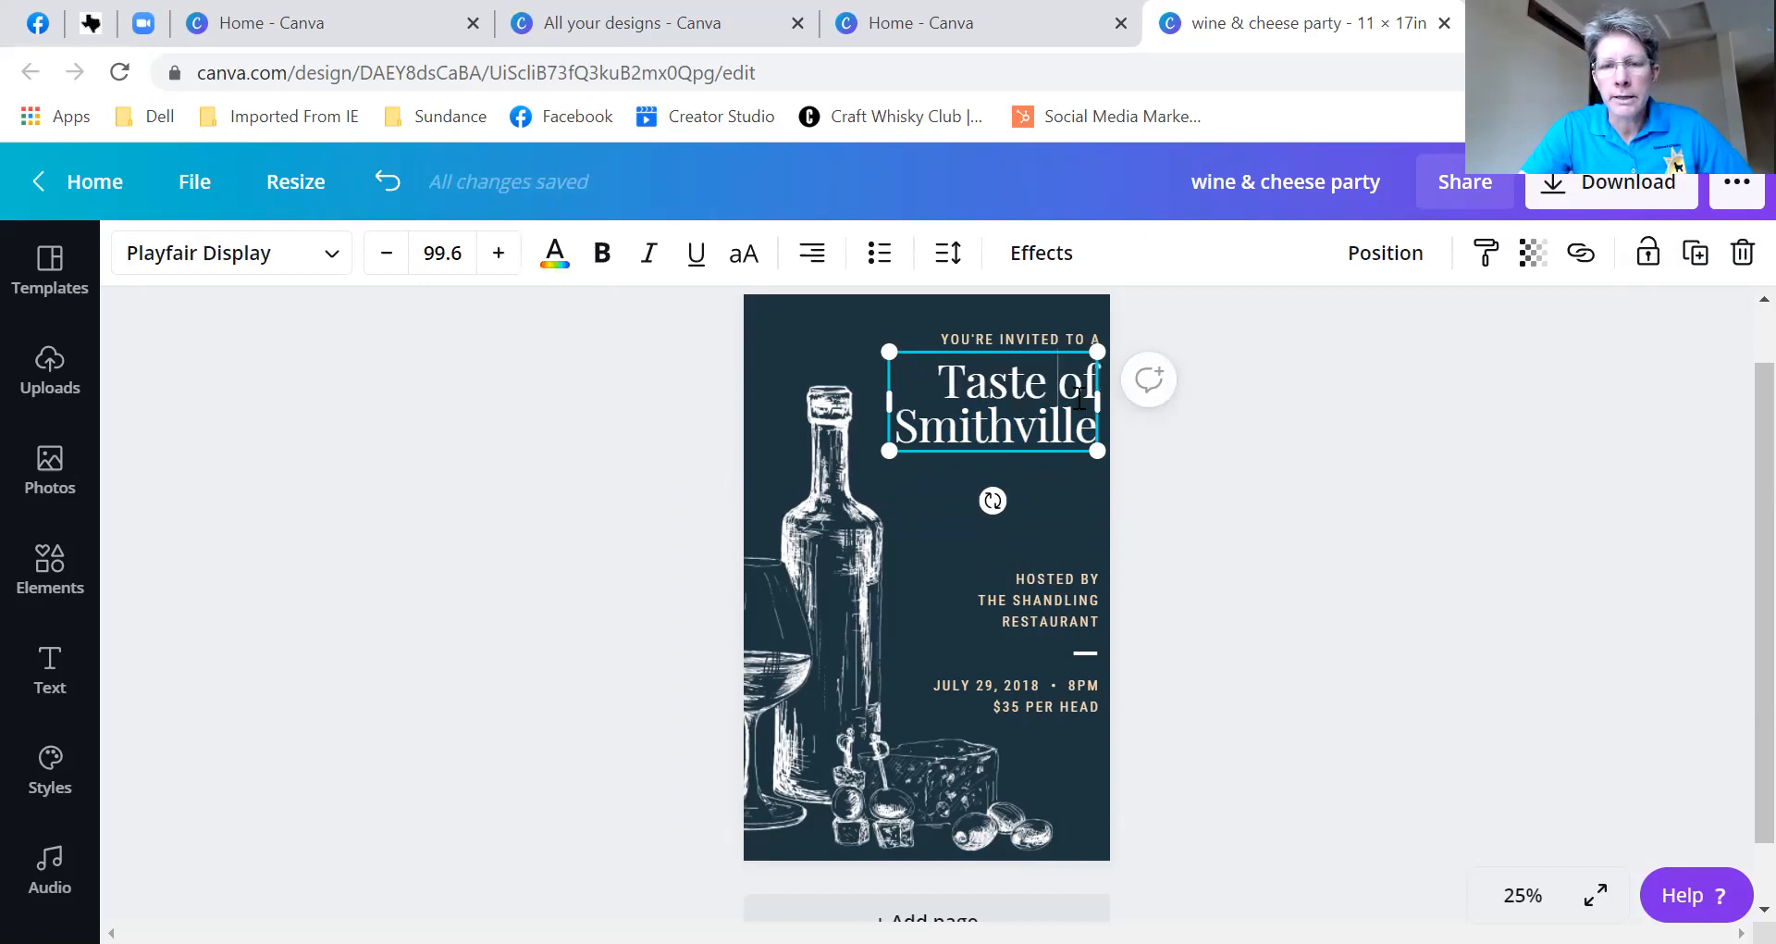
- Search the fonts for "cursive" and apply the Gistesy font to the whole headline
drag(941, 381, 1089, 431)
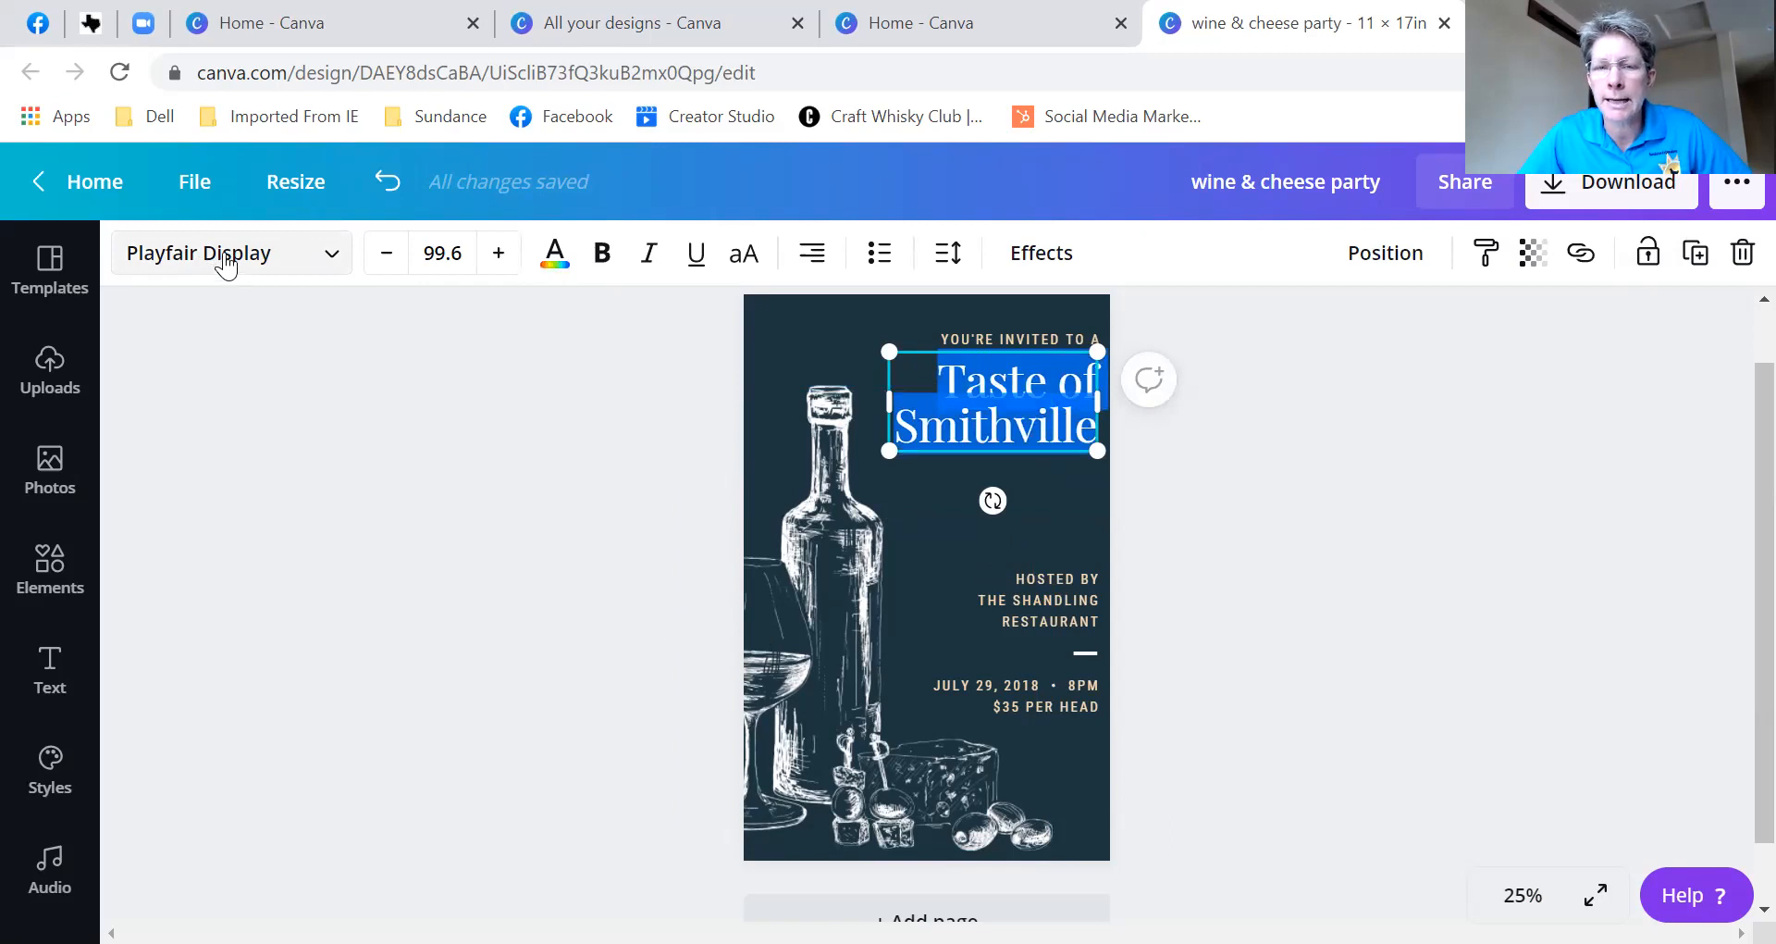
click(226, 256)
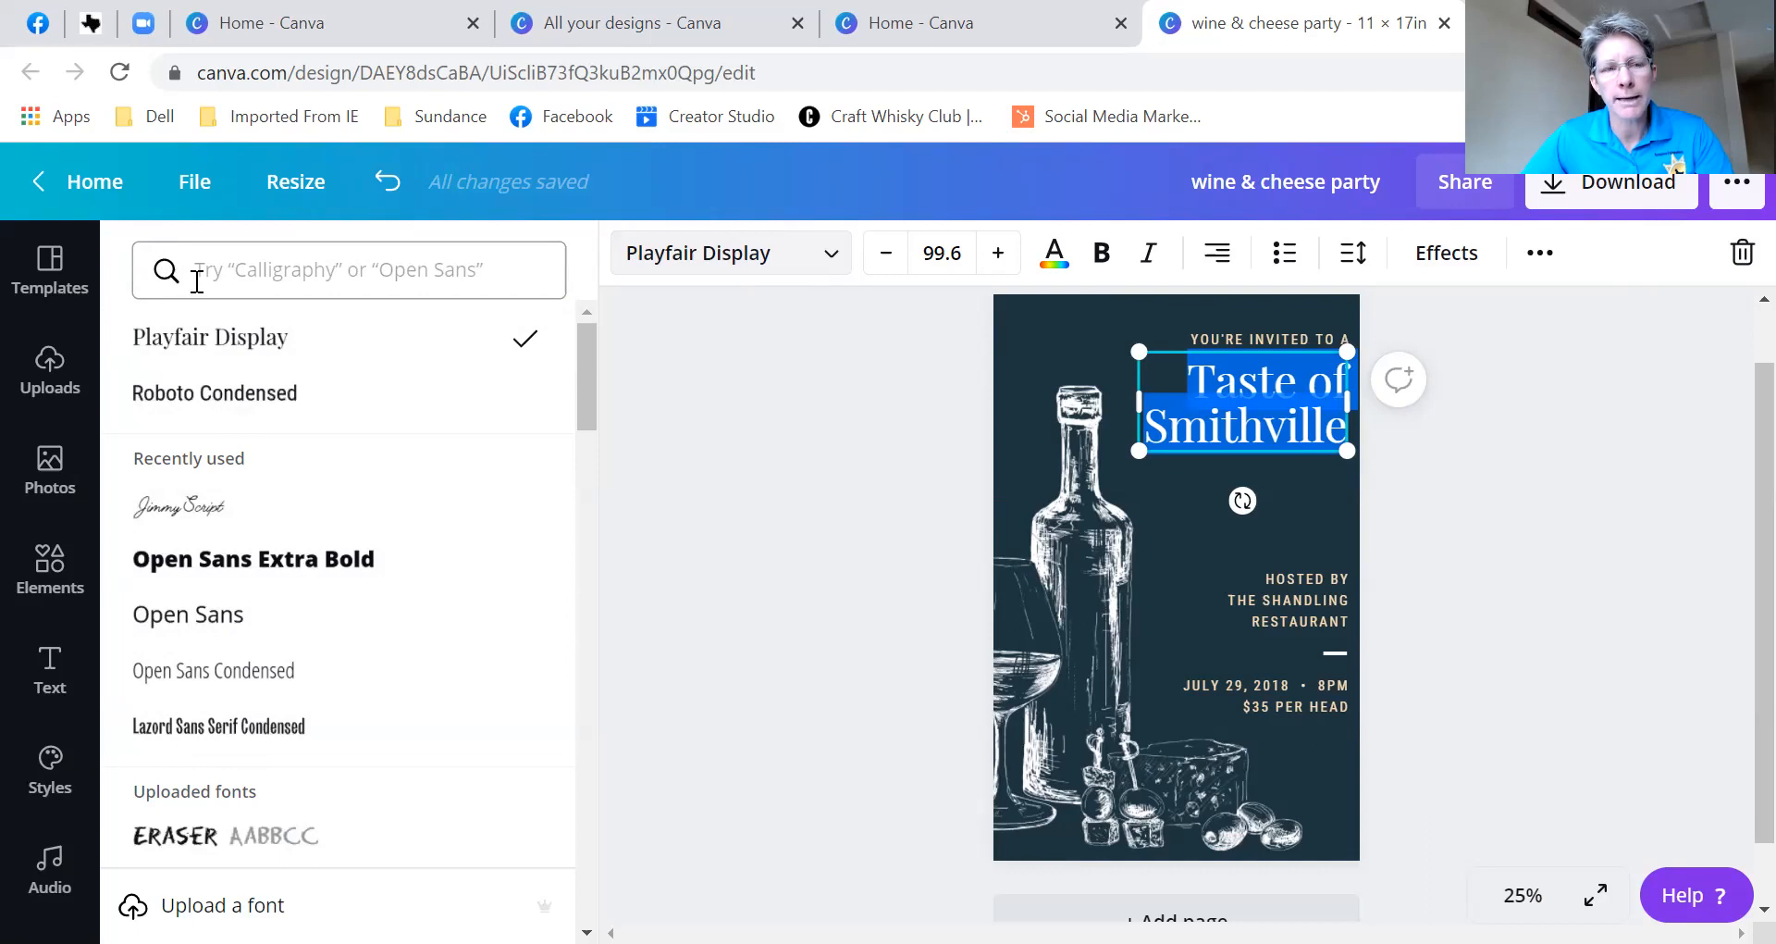
click(227, 271)
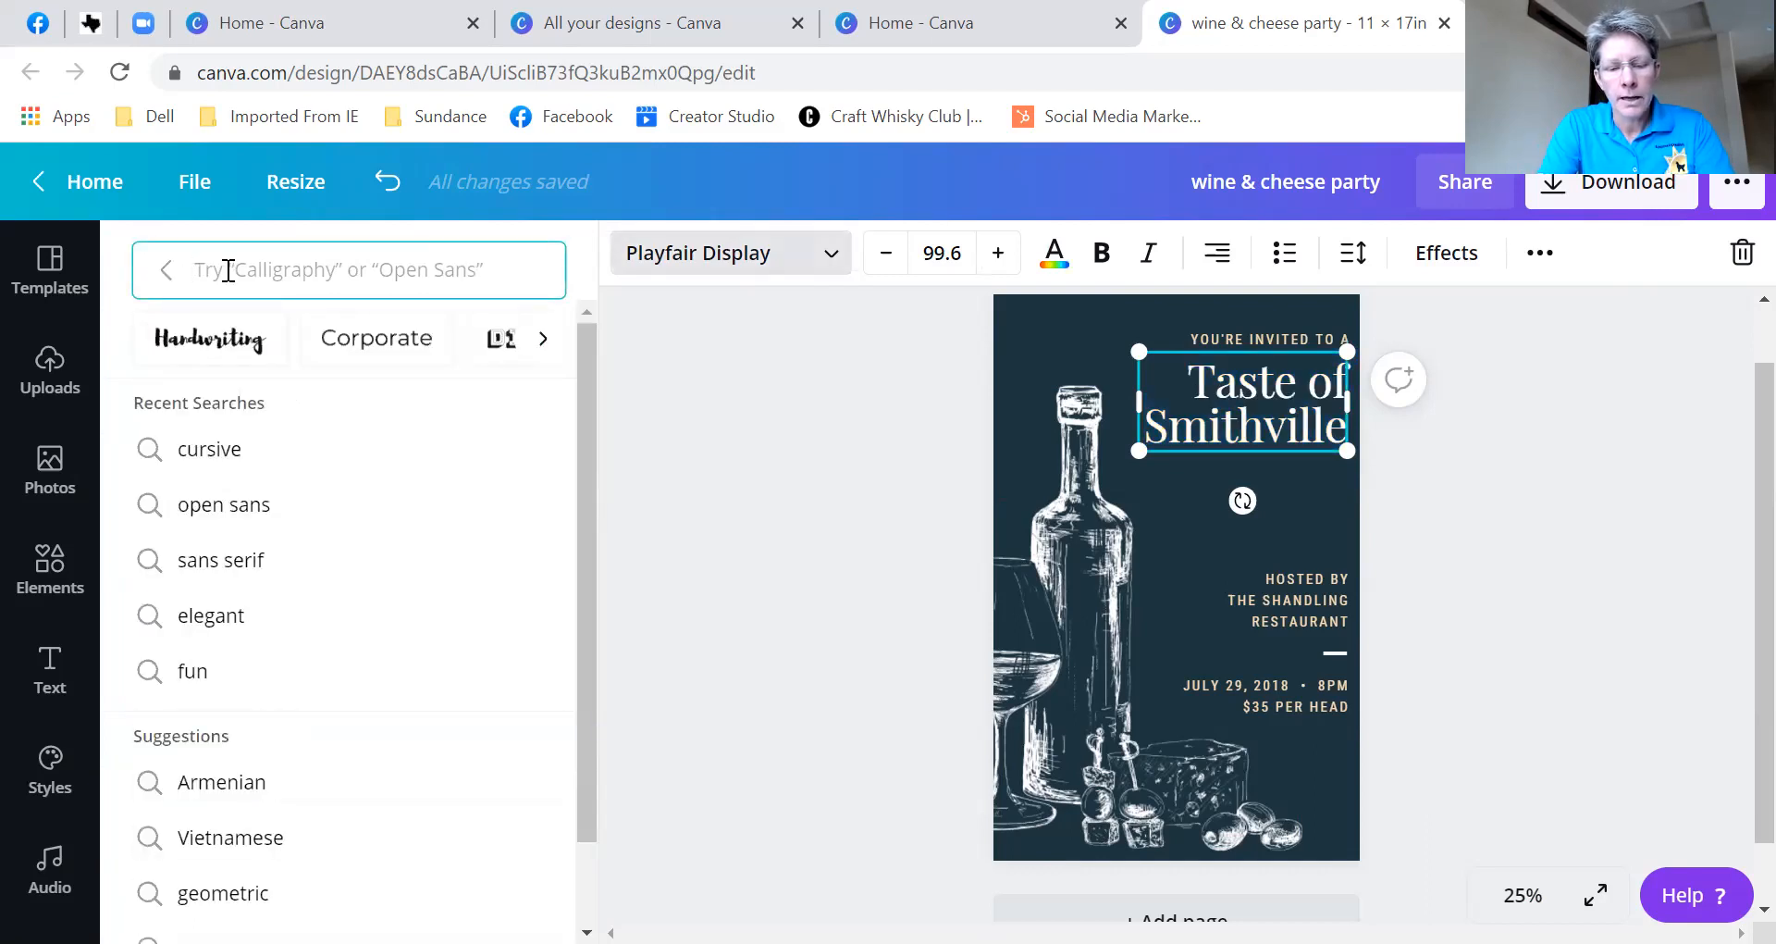
text(cursive)
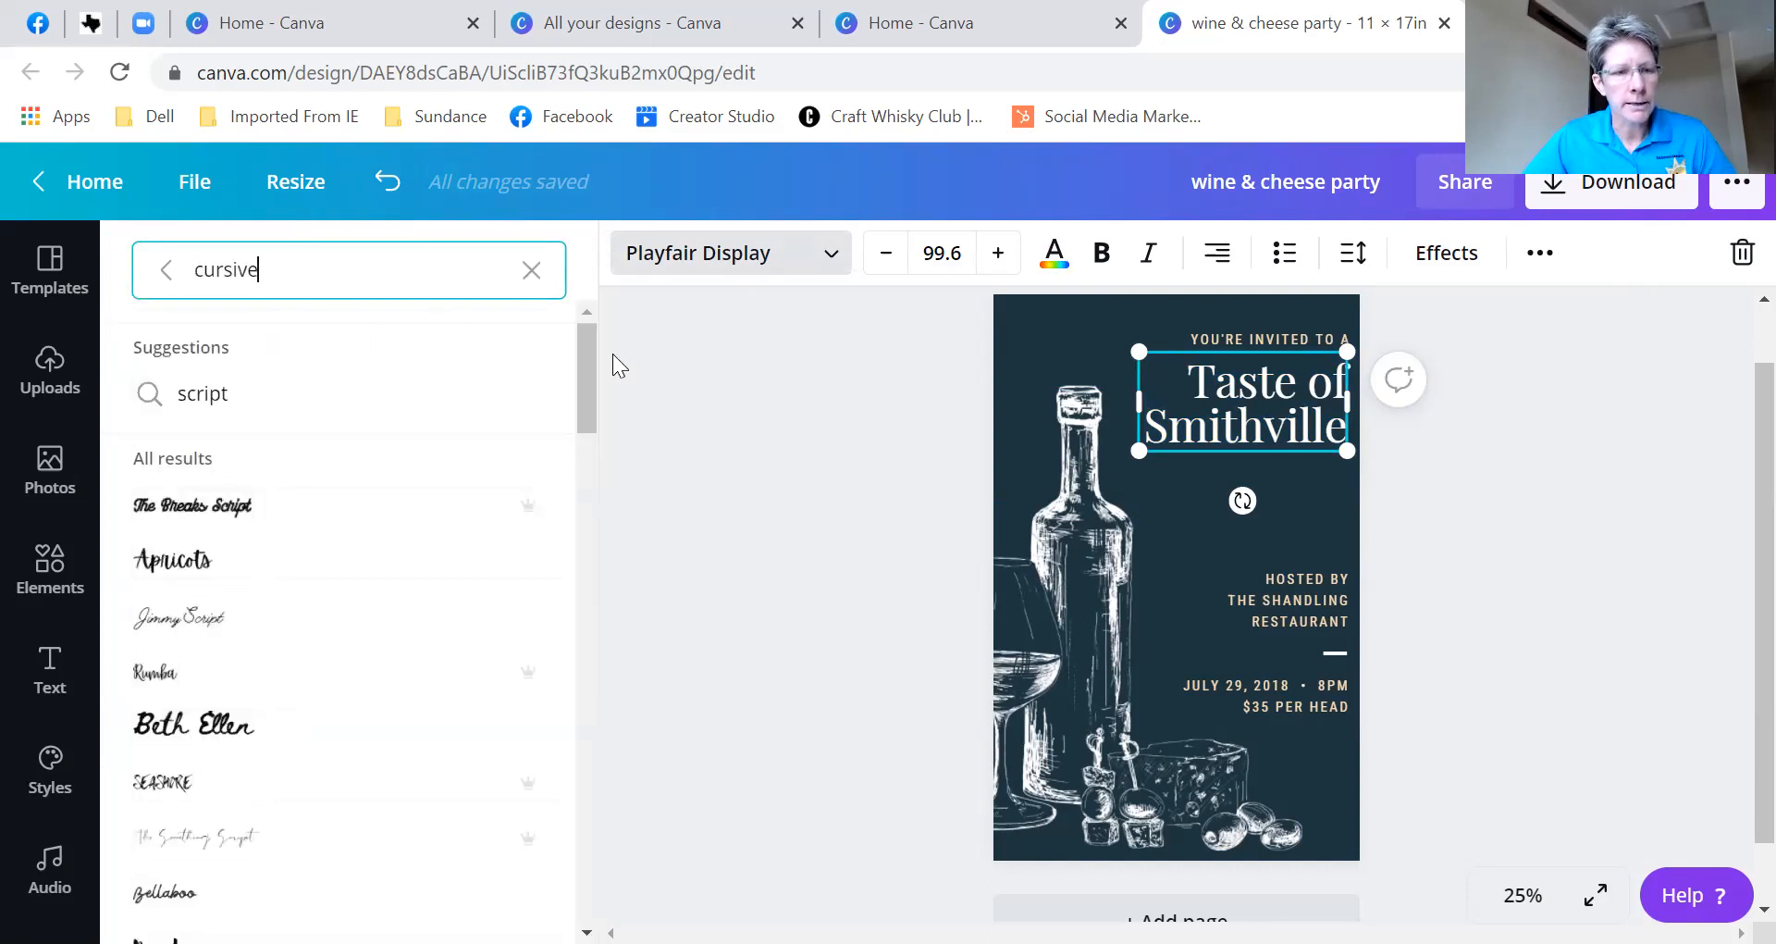
drag(587, 398, 578, 501)
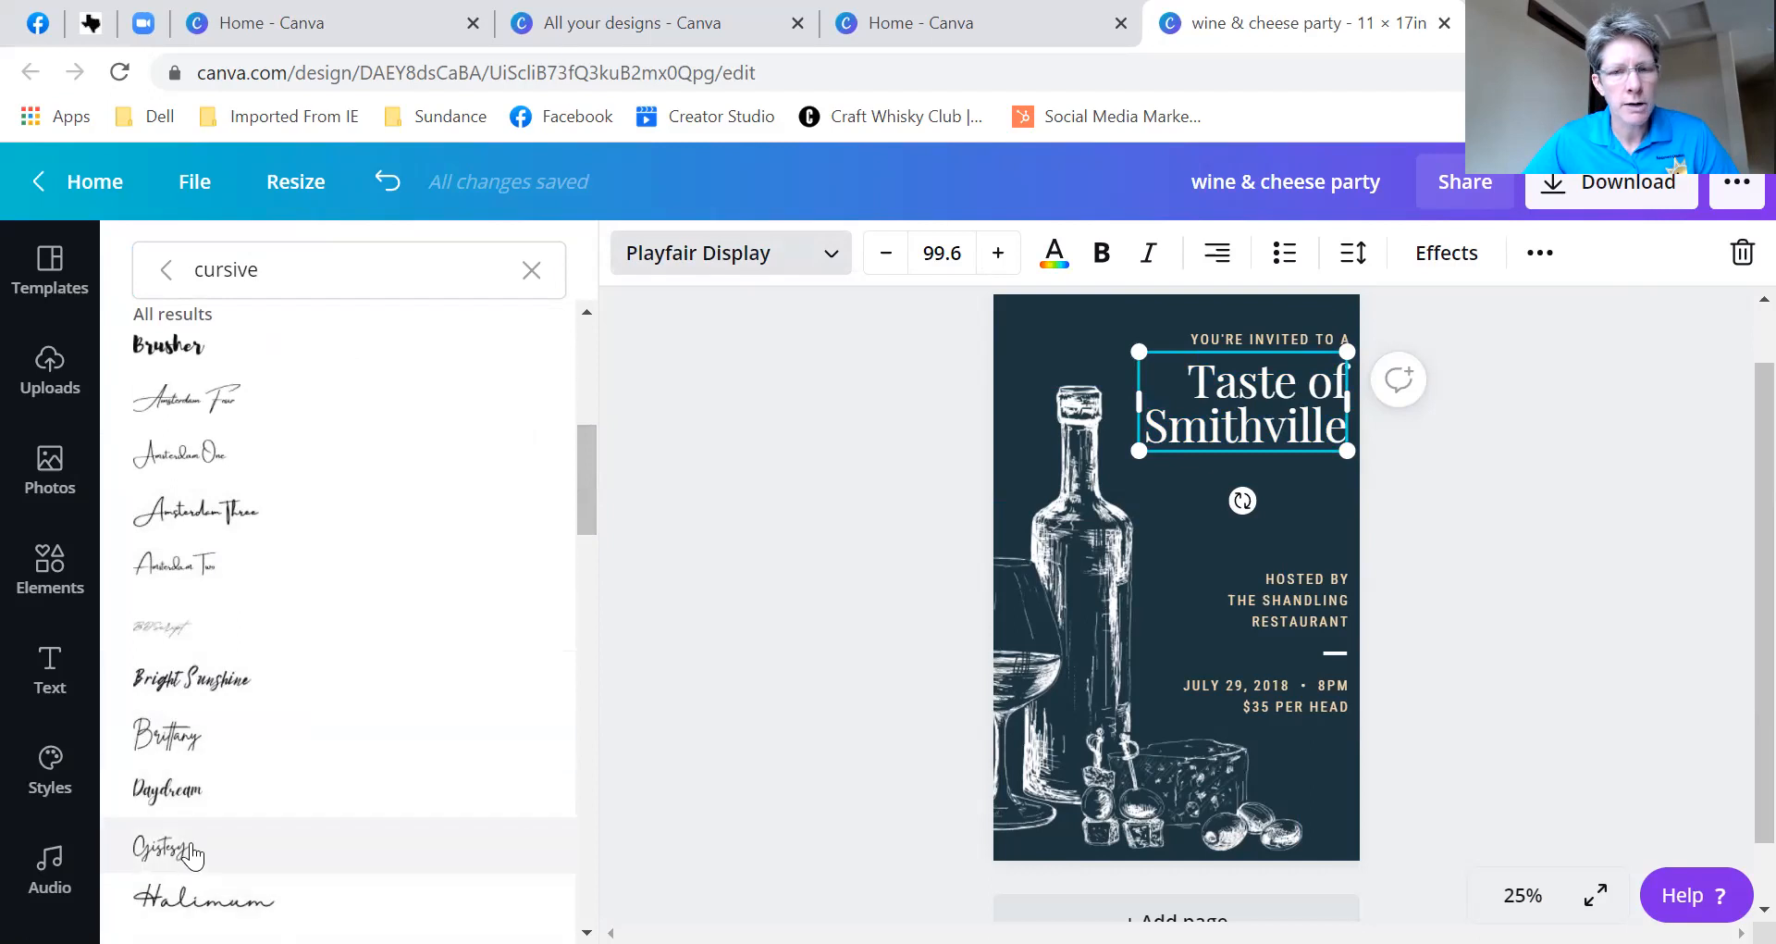
click(192, 856)
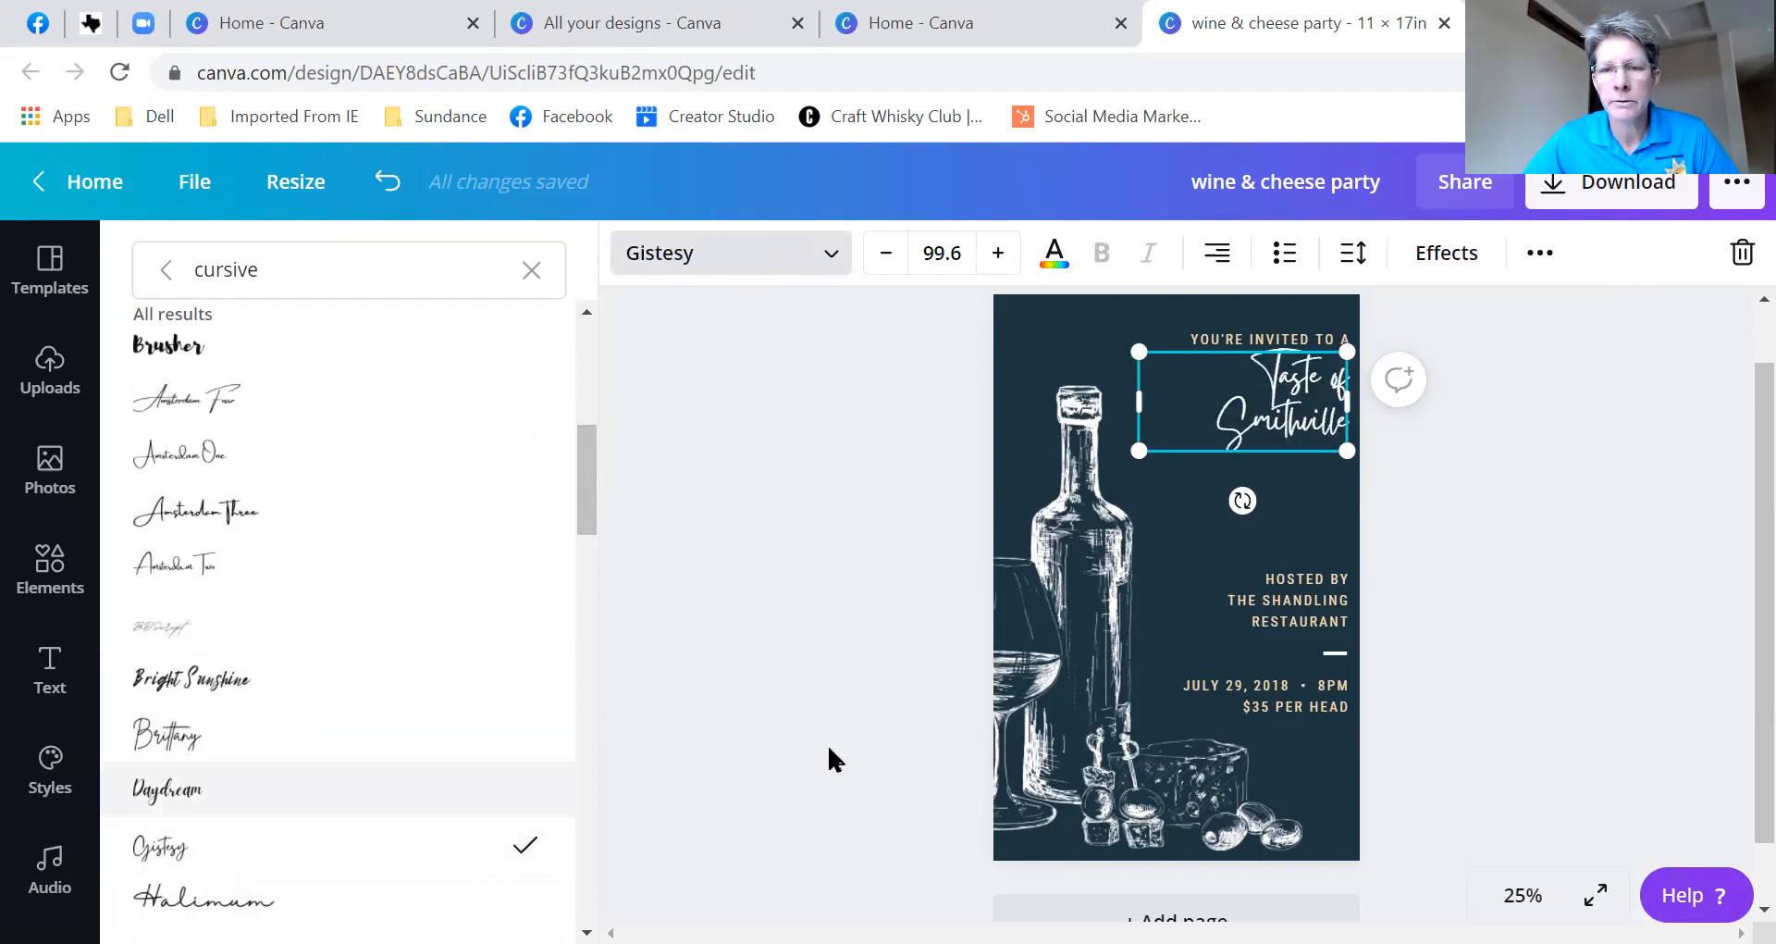
- Scale the headline to font size 127 and change its font to the cursive Apricots
drag(1139, 450, 1078, 645)
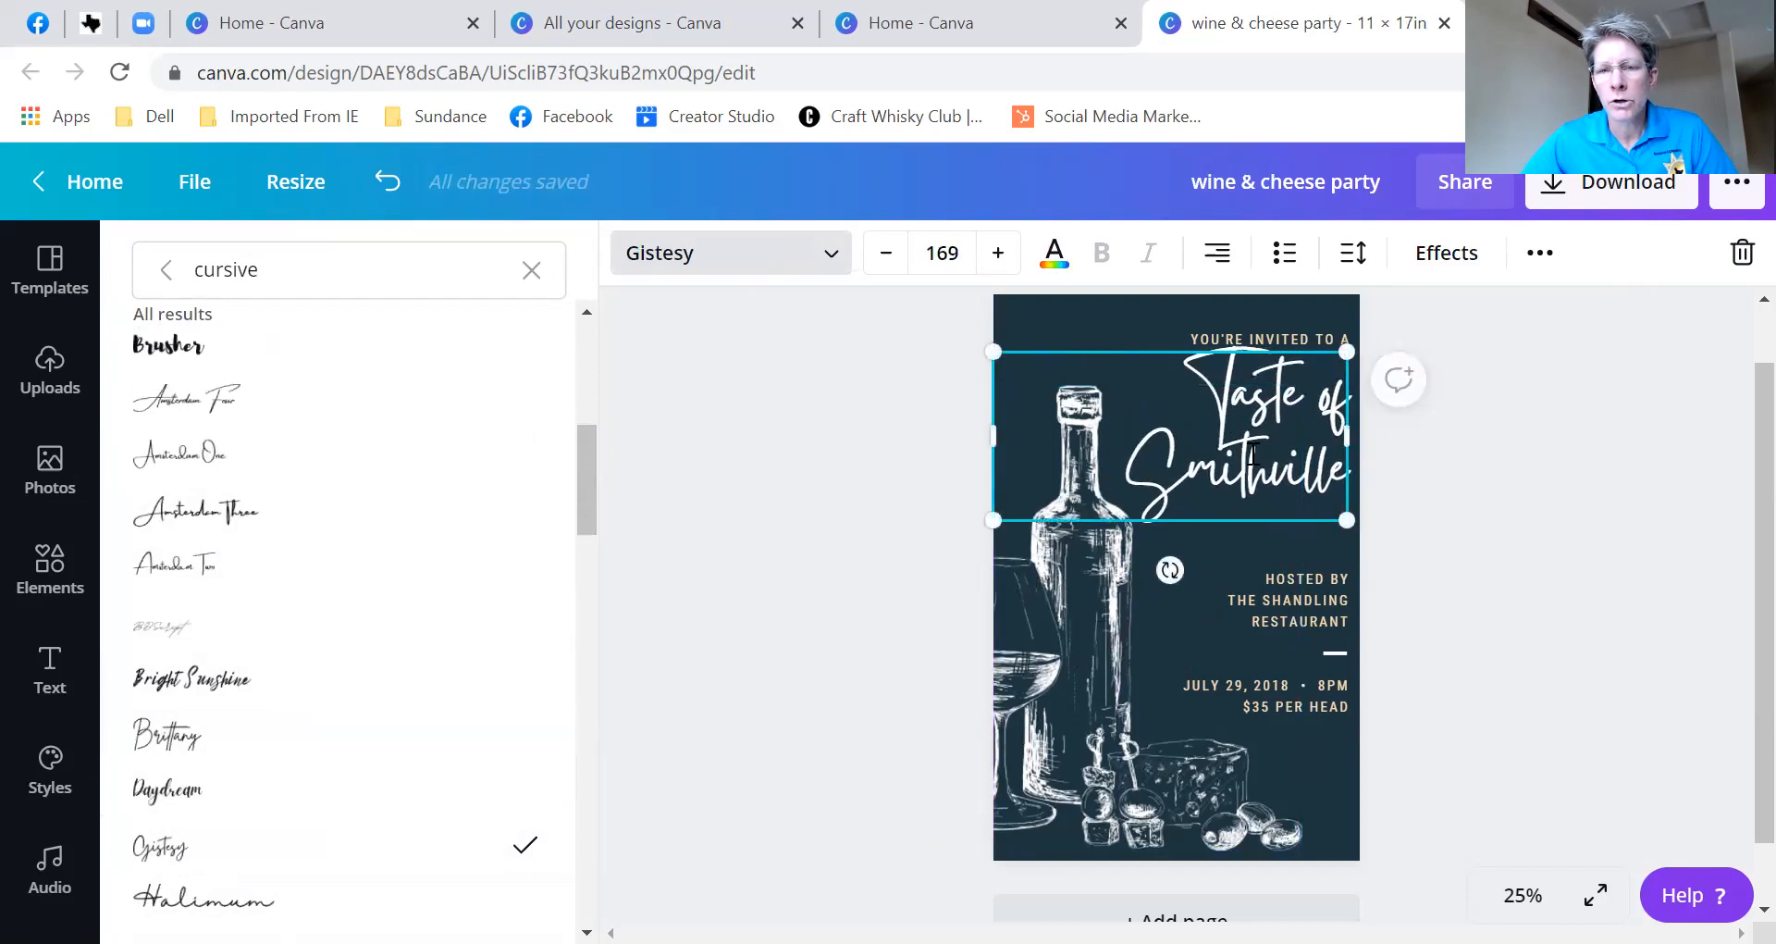
drag(989, 524, 1082, 488)
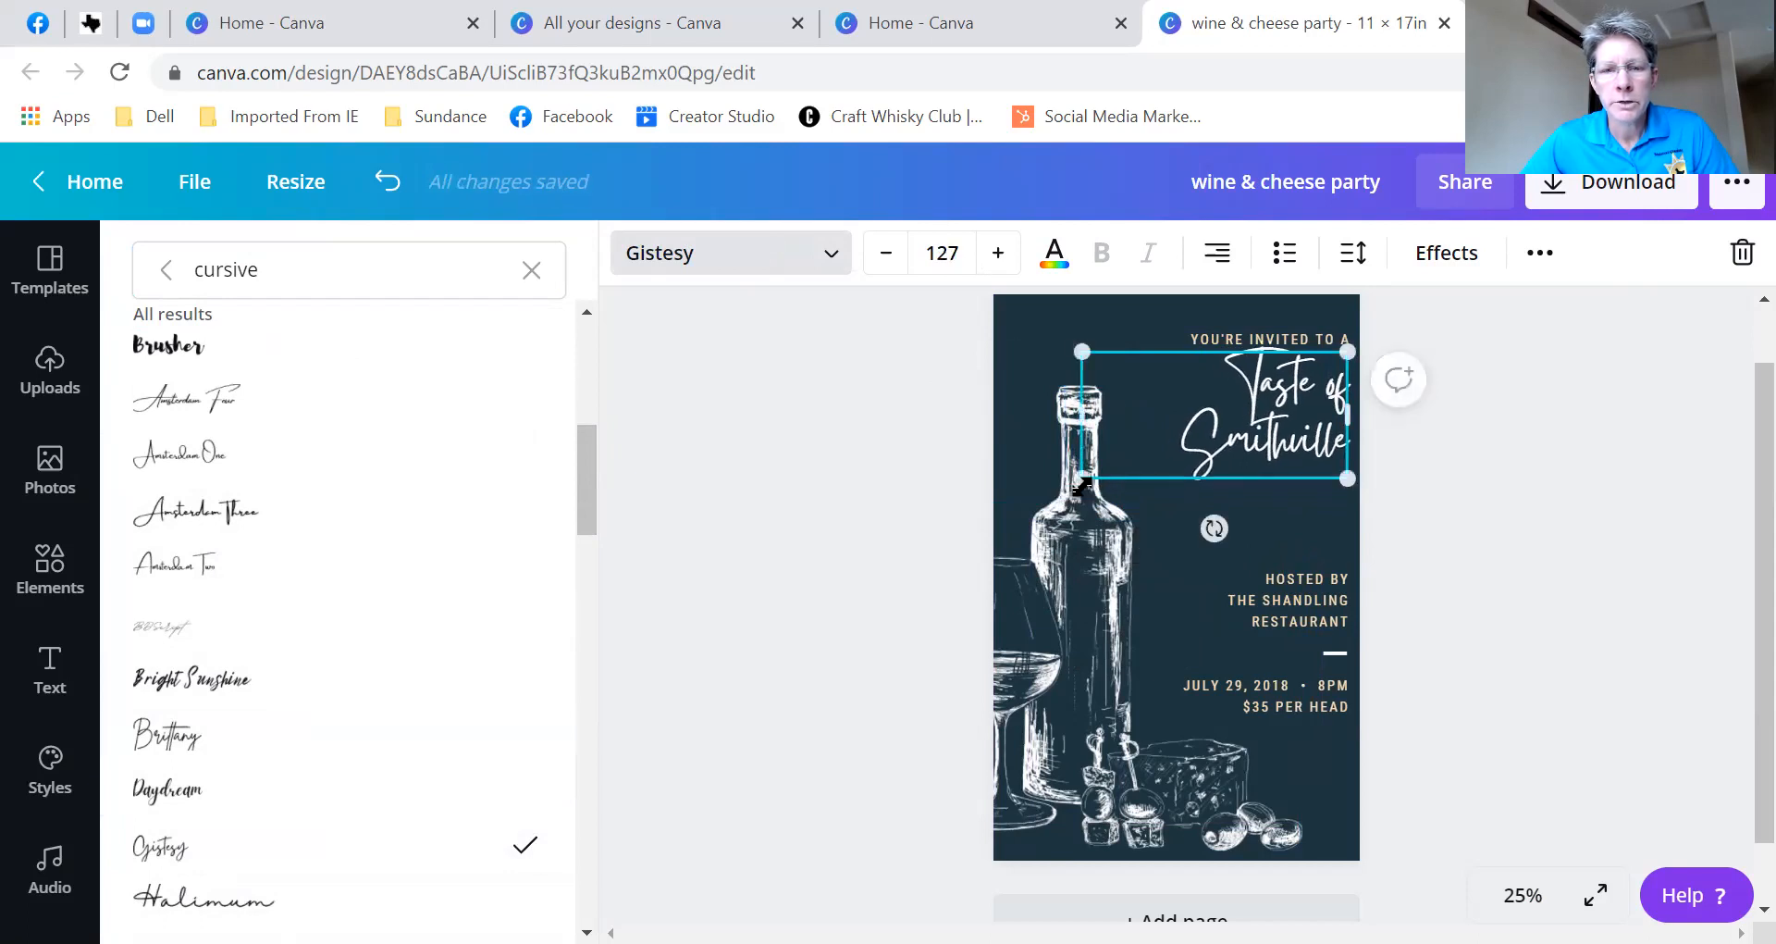
drag(581, 497, 587, 422)
click(255, 398)
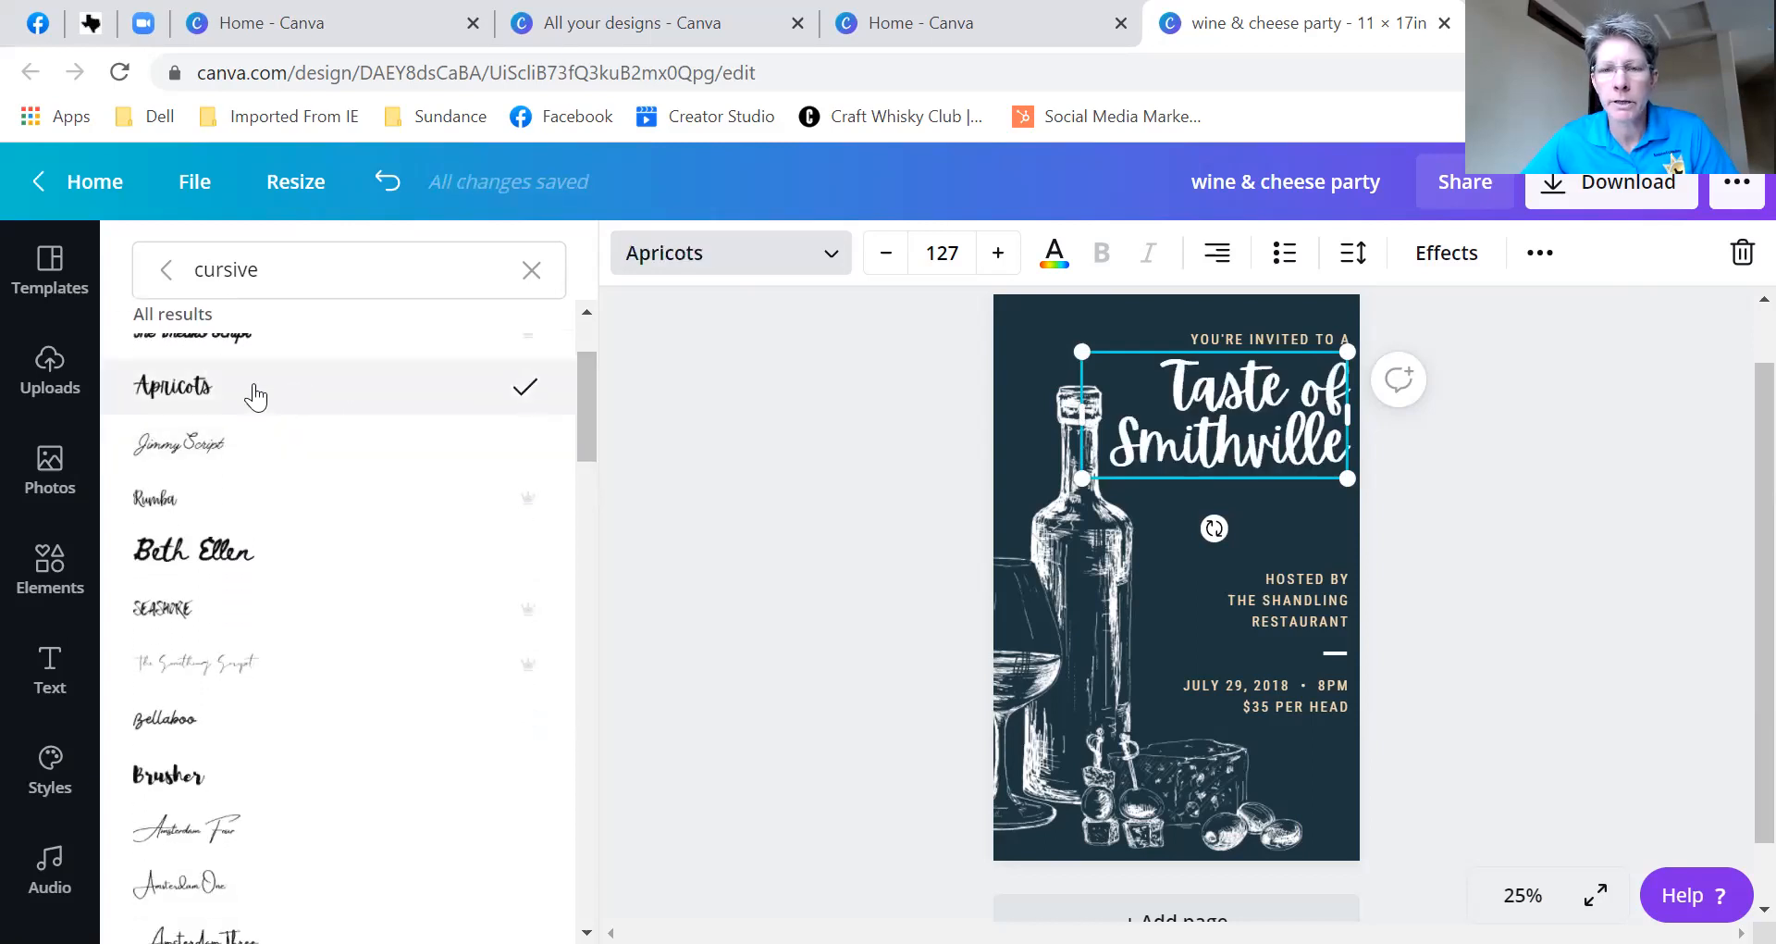
- Clear the font search, close the font list and lock the headline in place
click(531, 269)
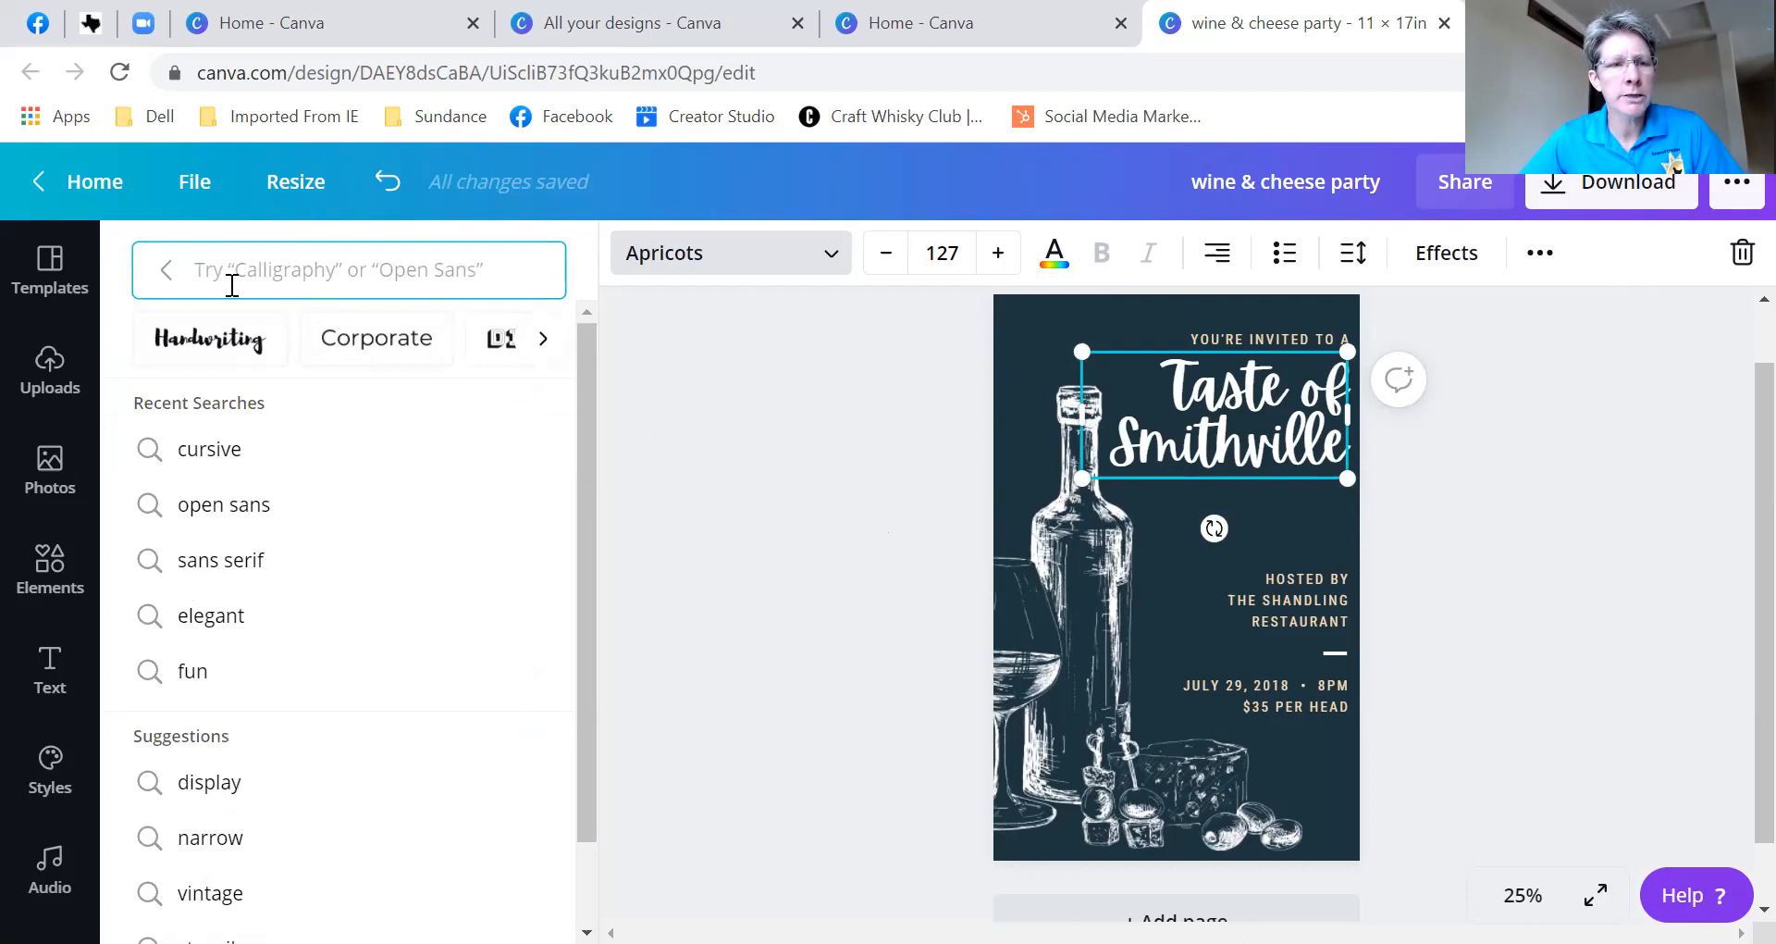
click(167, 271)
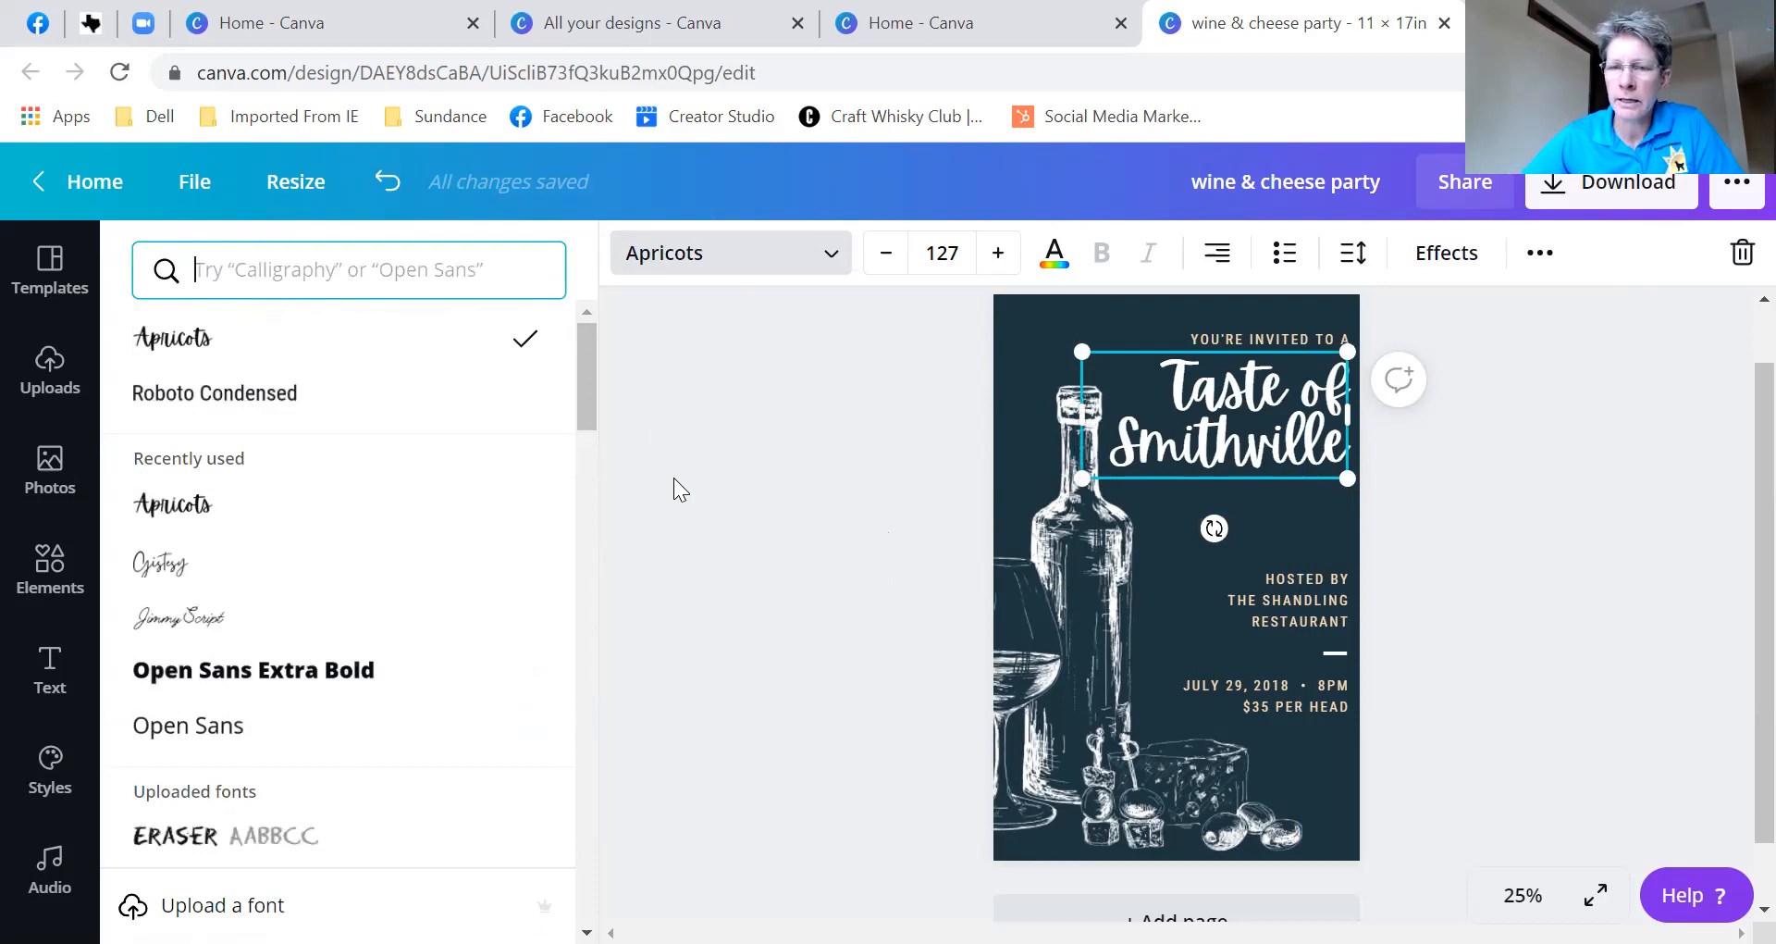
click(797, 567)
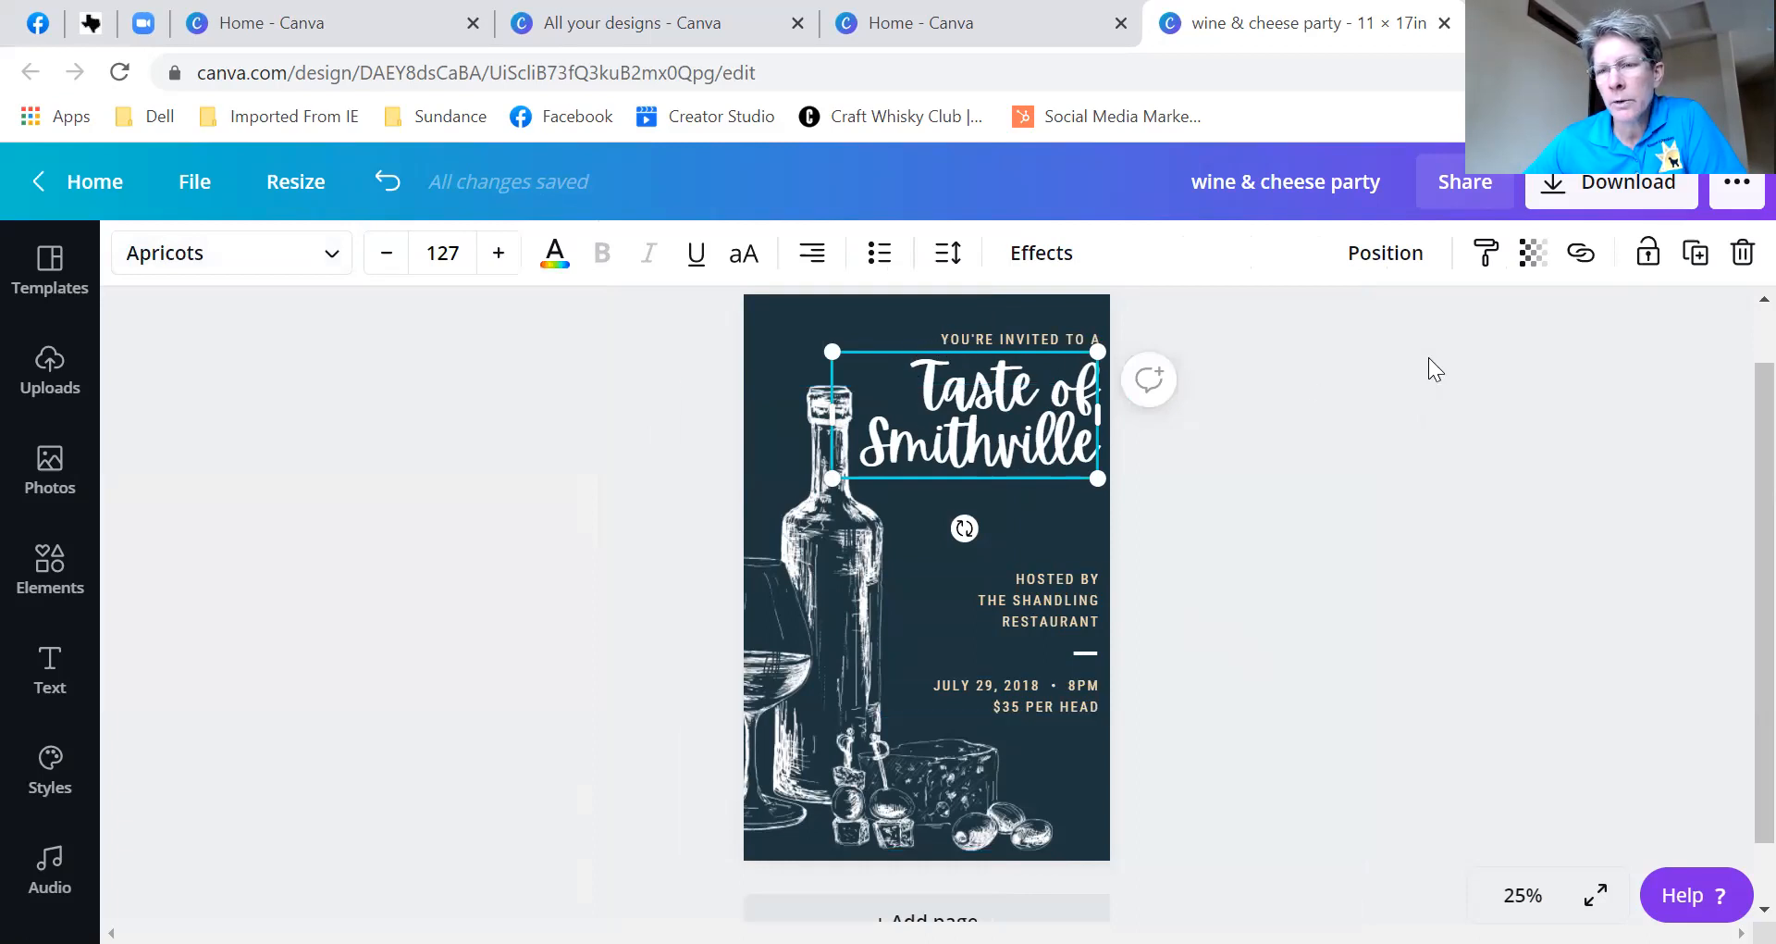
click(1647, 252)
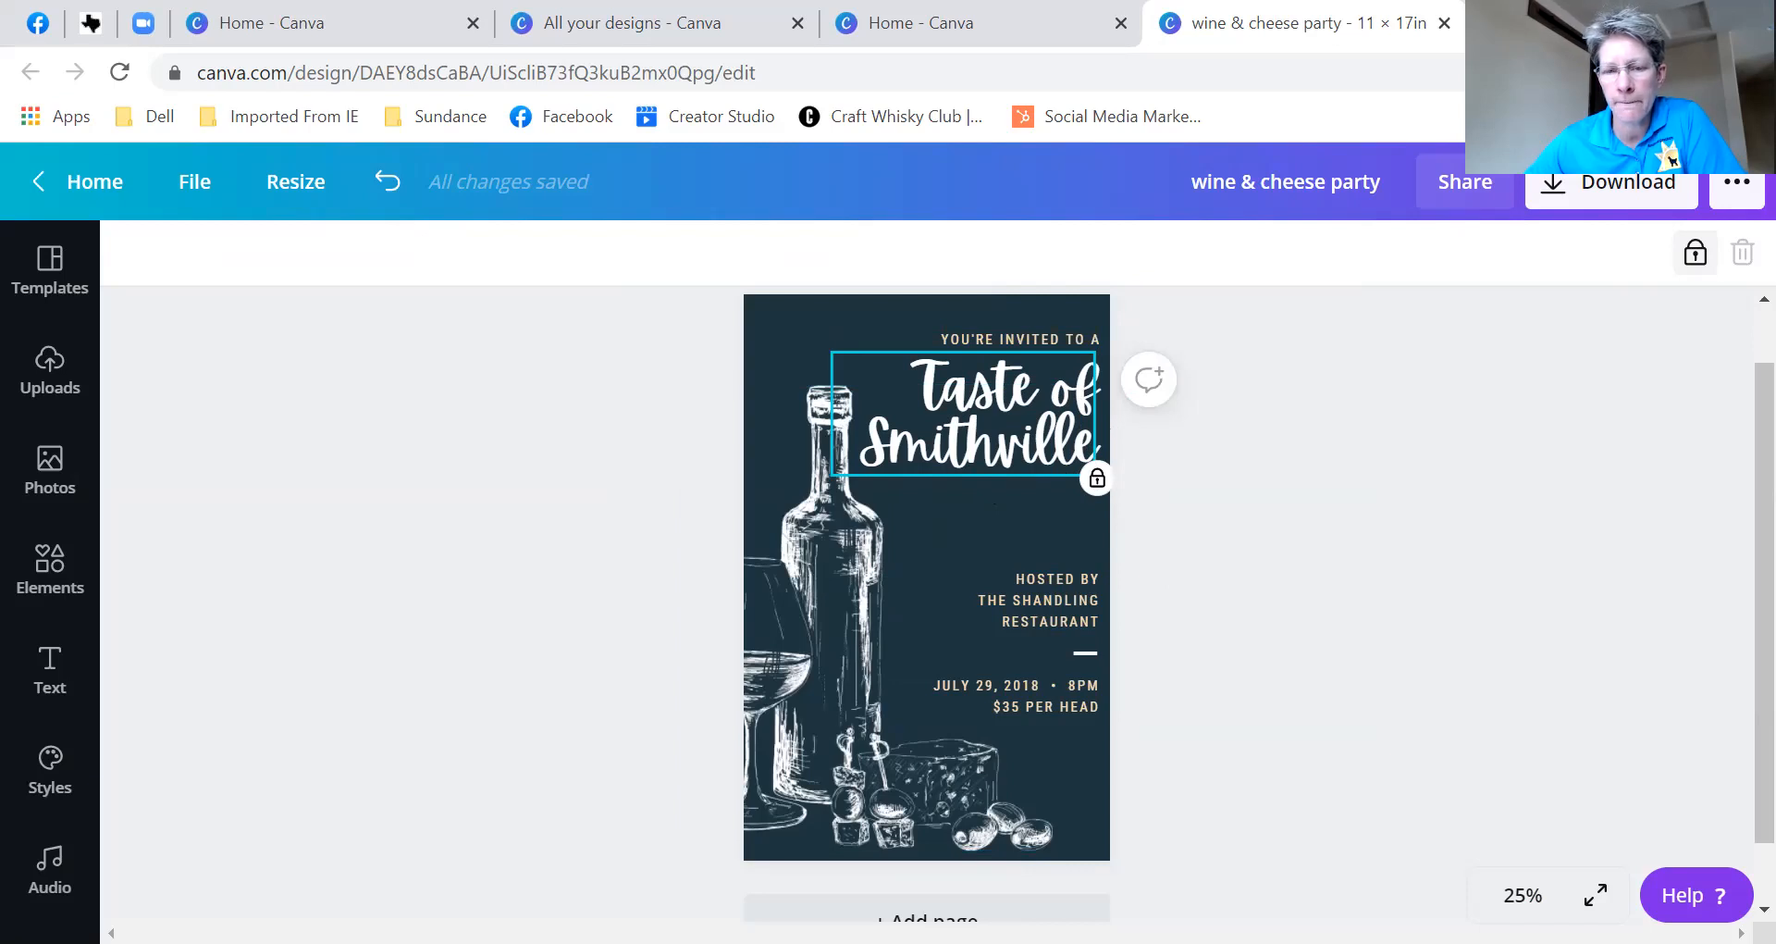
- Select the "Hosted by" text, view its collapsed formatting options beside the open photo library, and hide the library again
click(1041, 603)
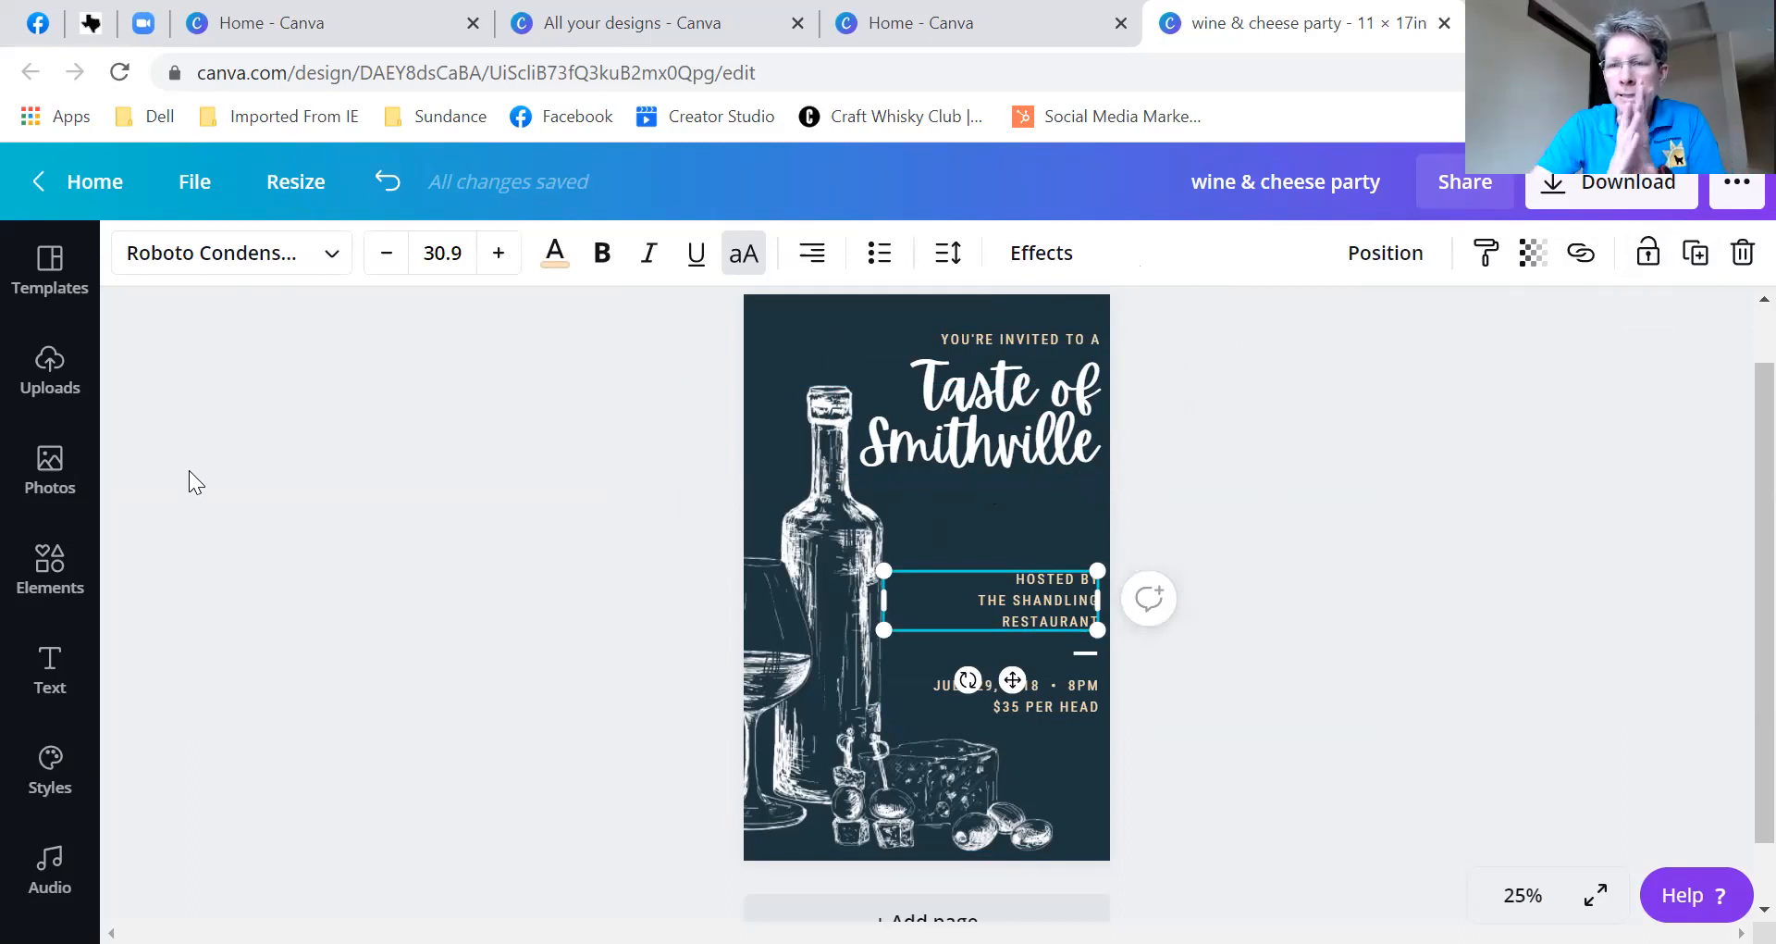
click(57, 481)
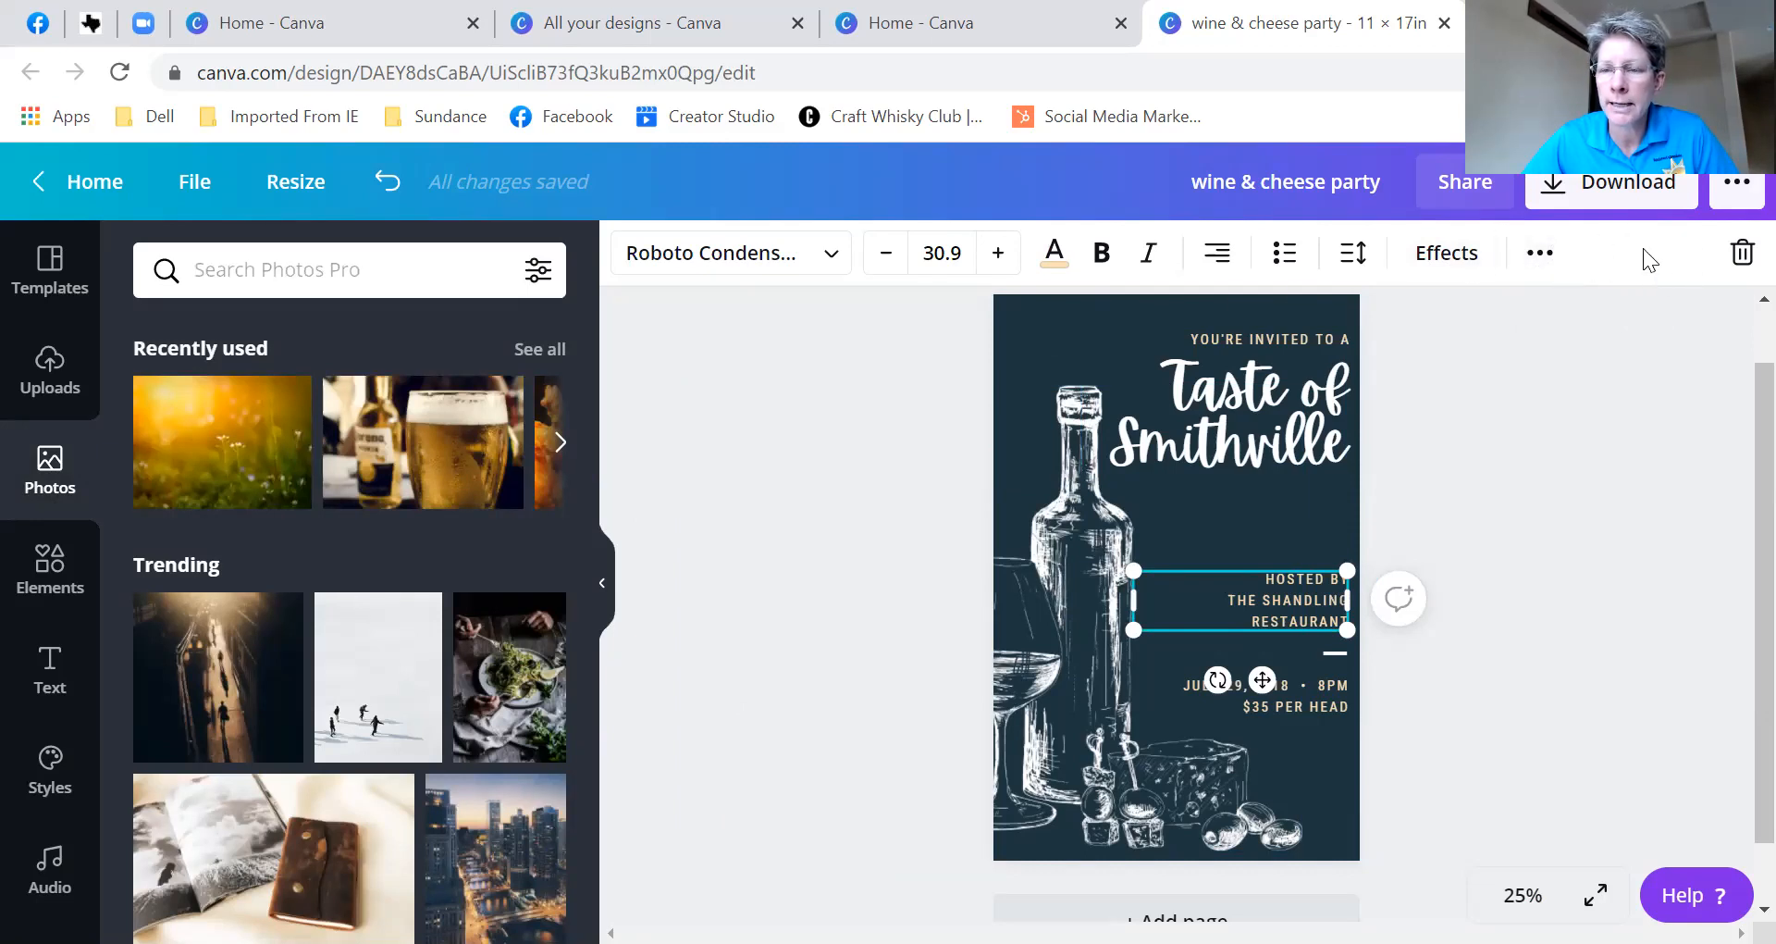
click(1540, 257)
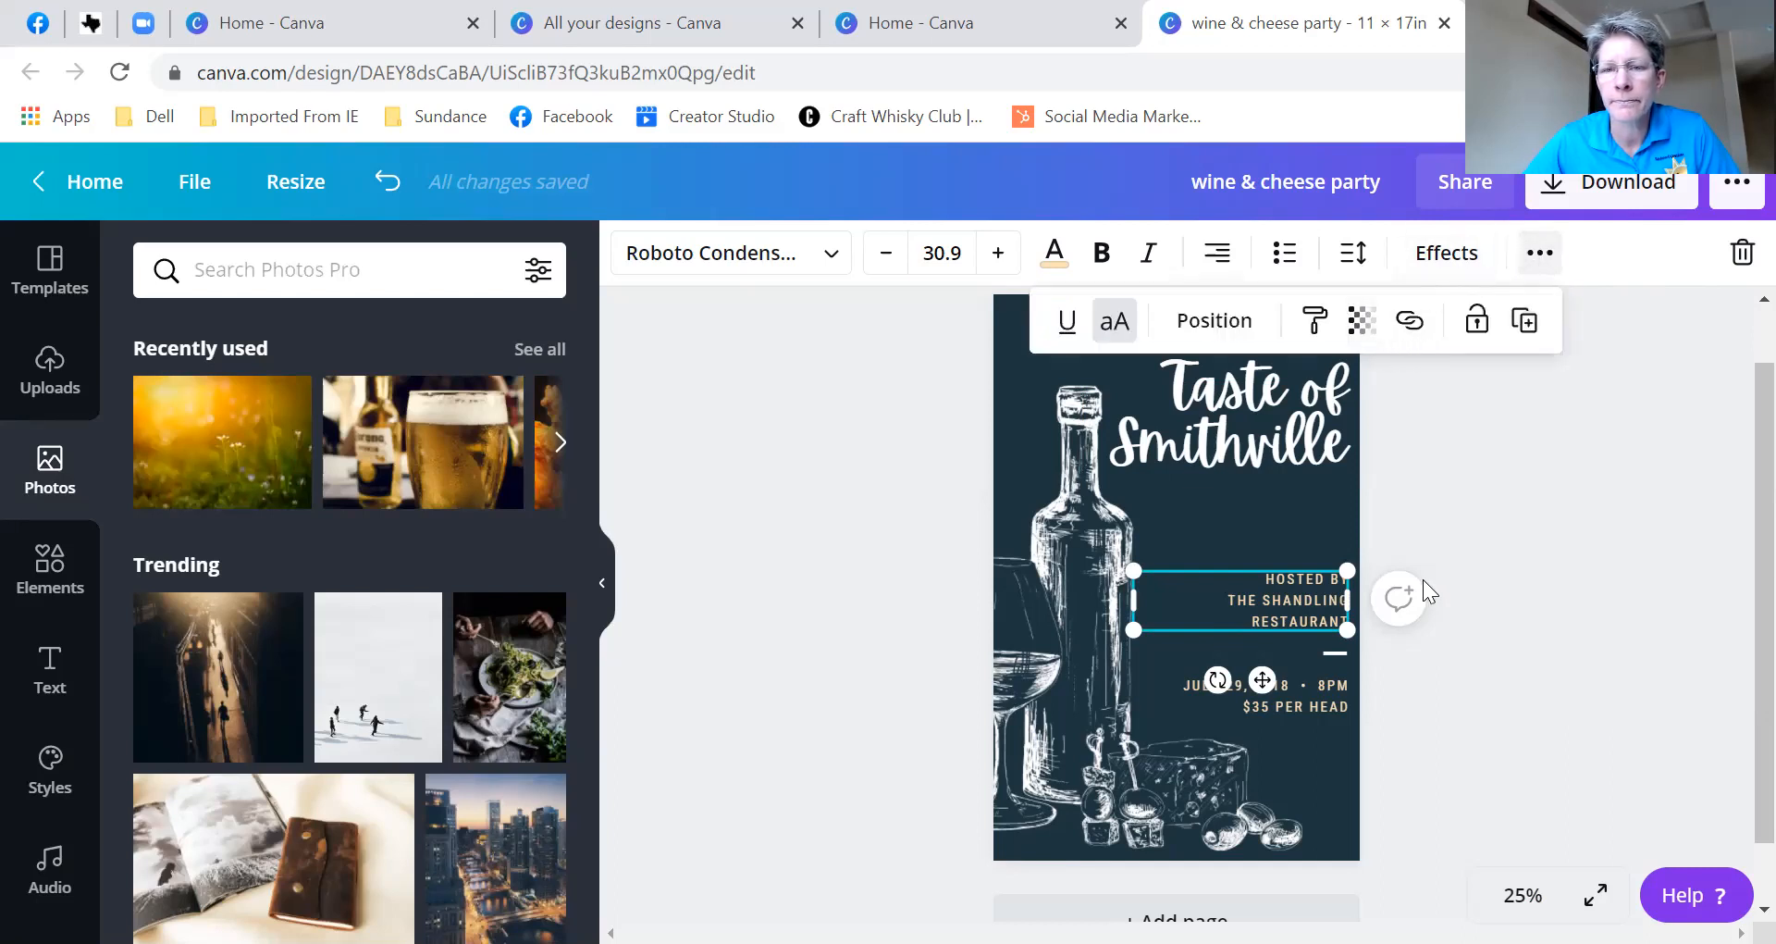
click(1540, 255)
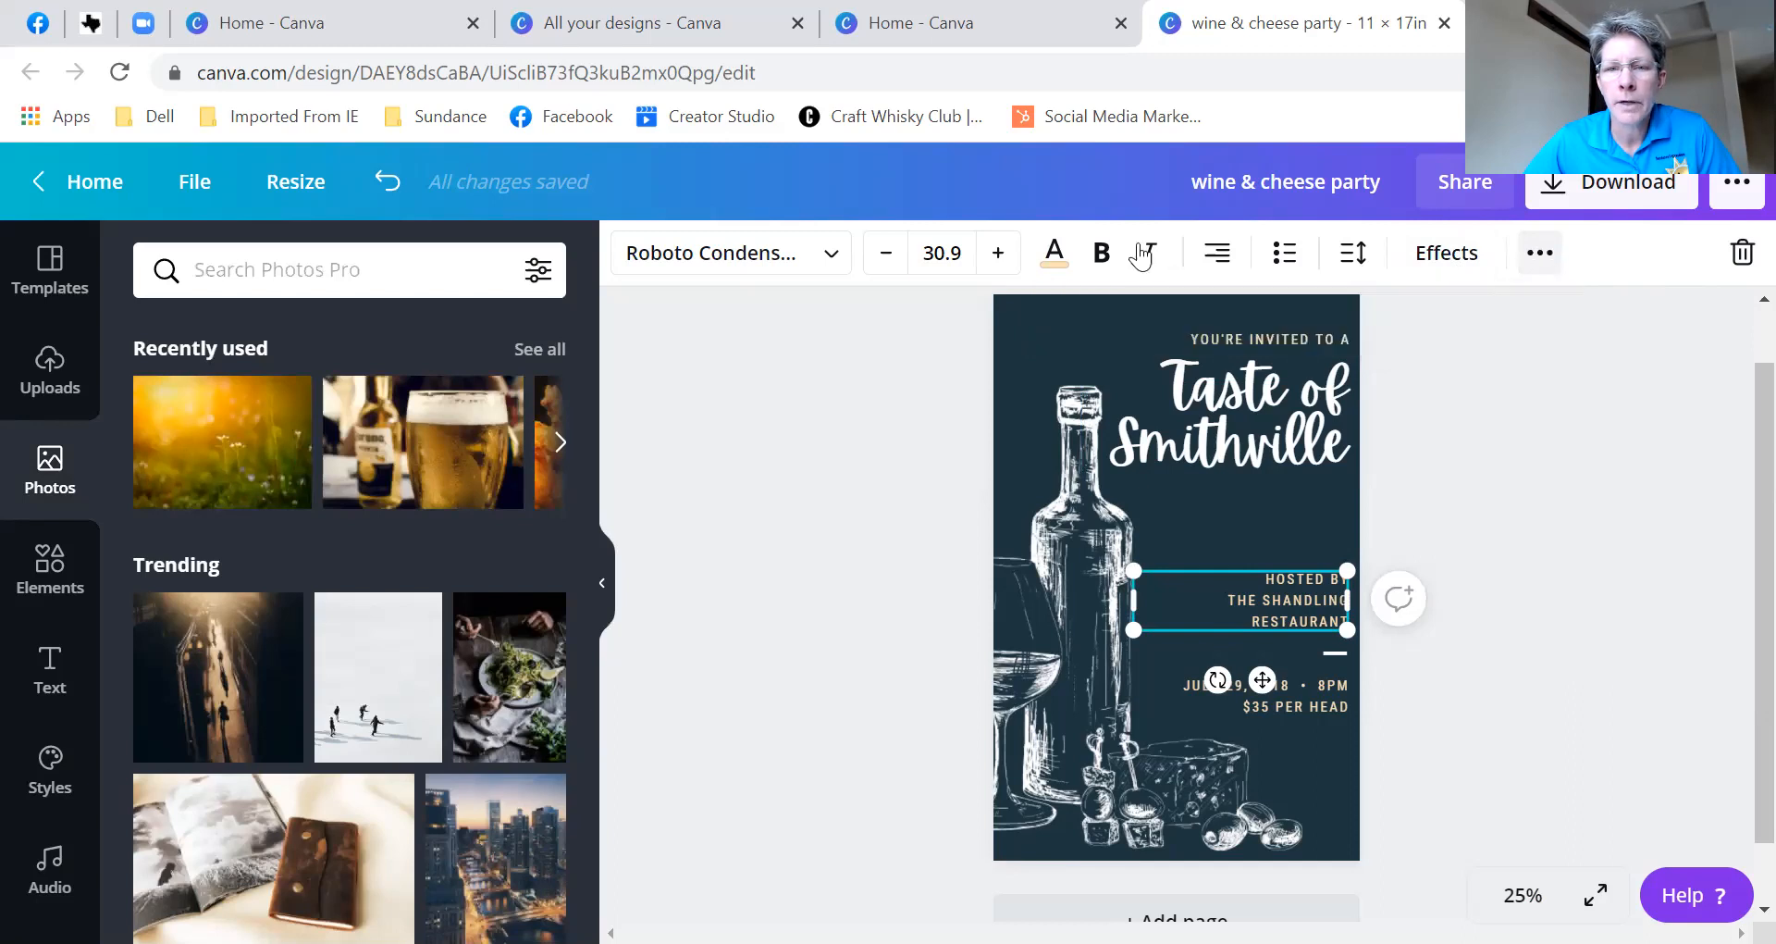
click(602, 587)
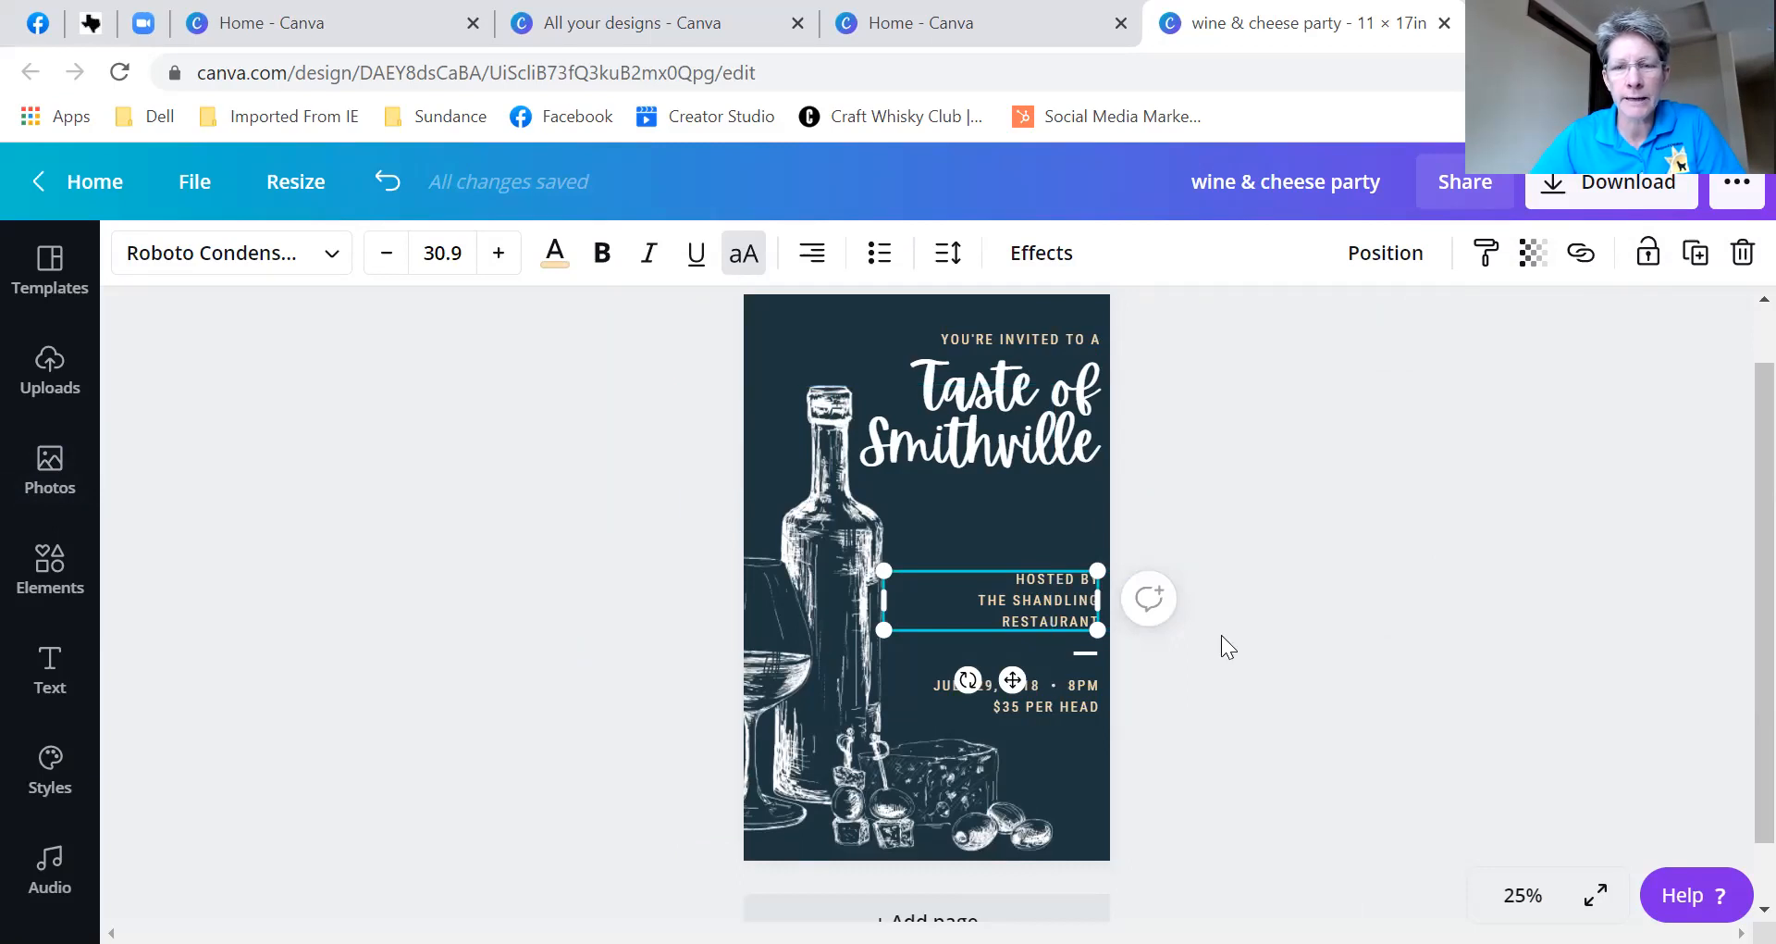
click(1240, 690)
- Select the wine bottle illustration and search the photo library for "food"
click(853, 714)
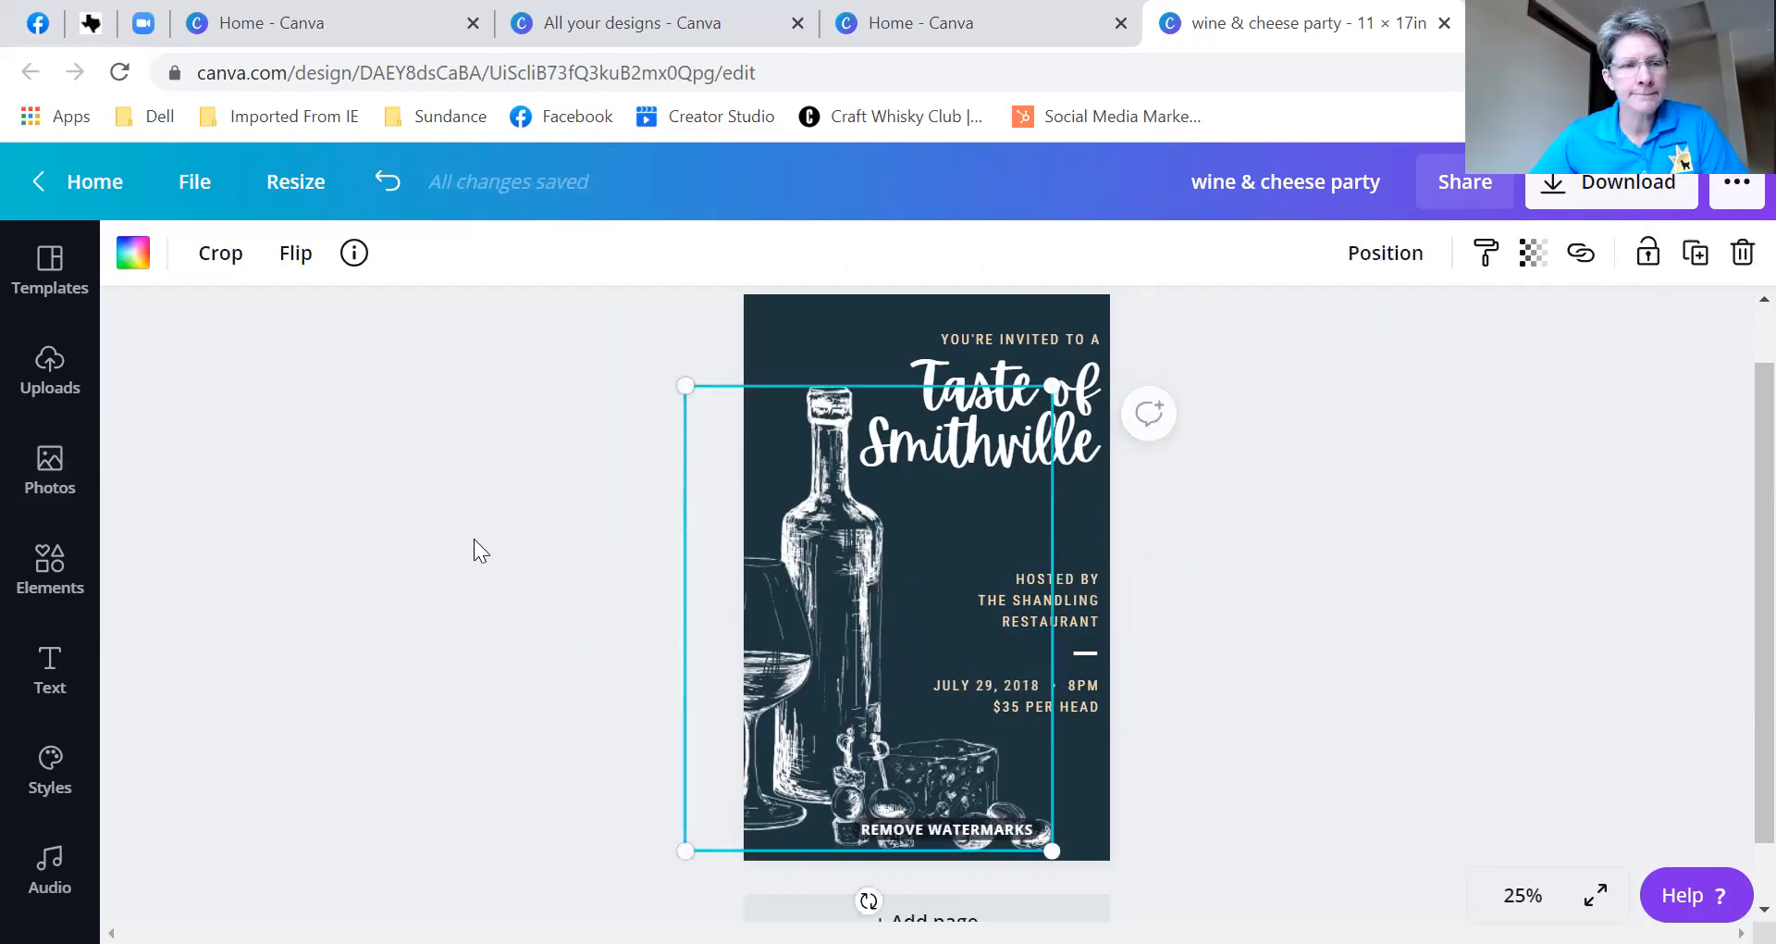
click(51, 471)
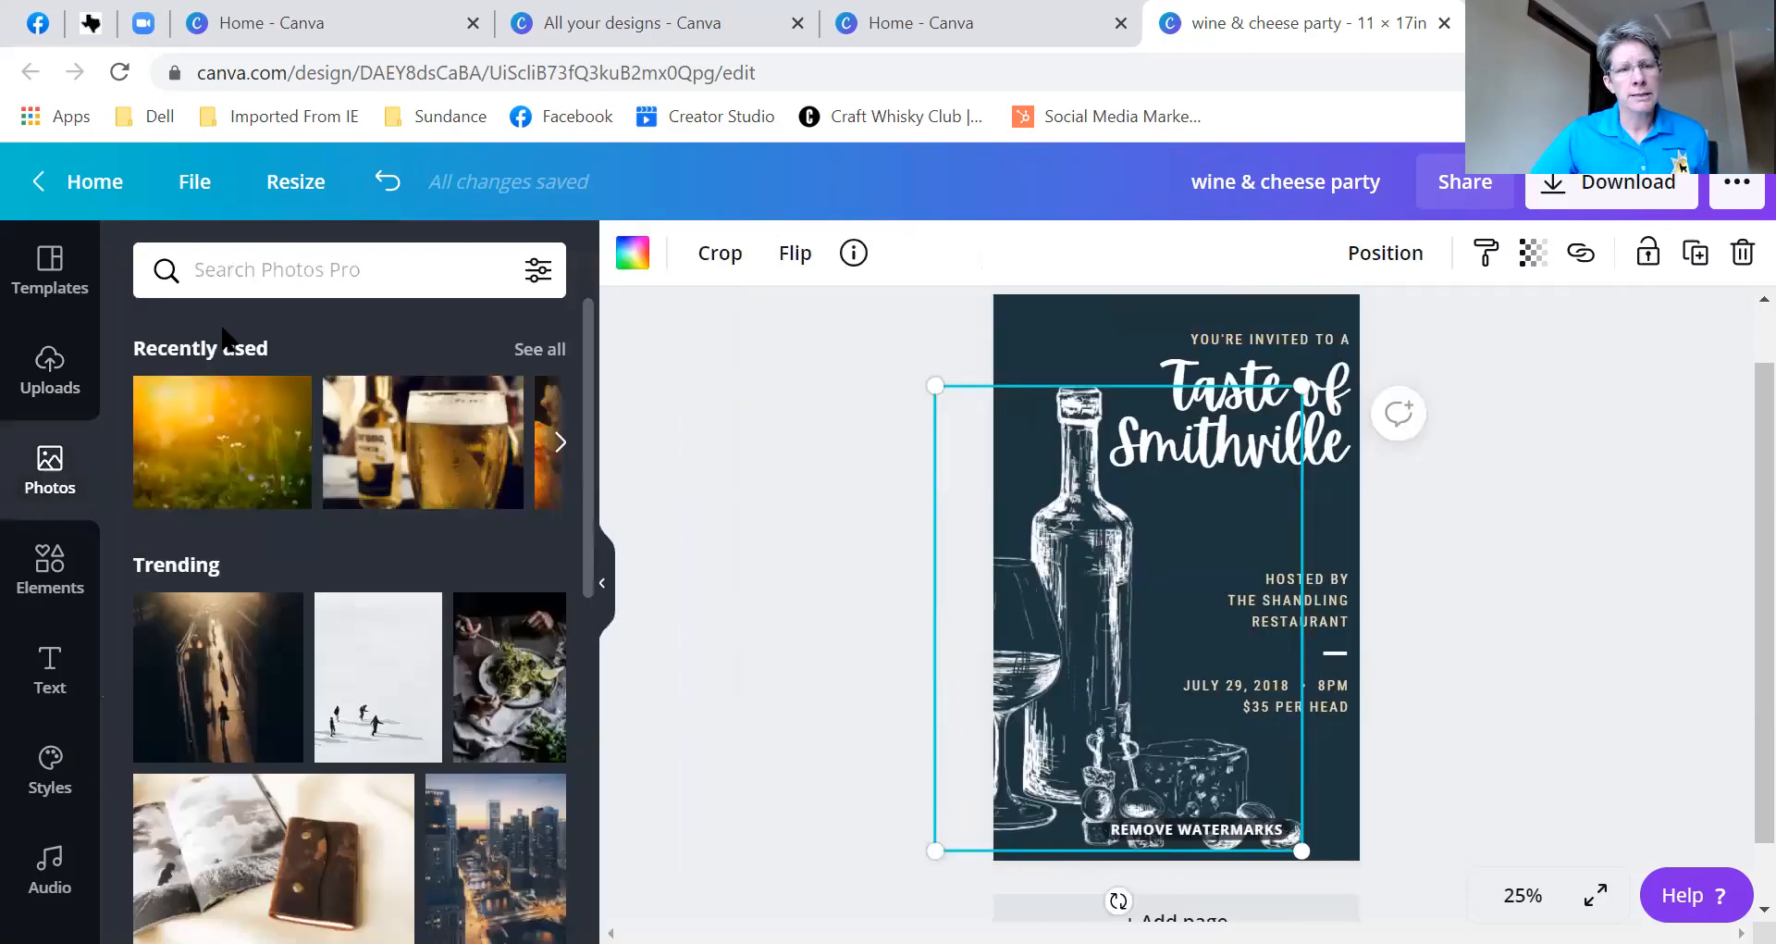
click(236, 274)
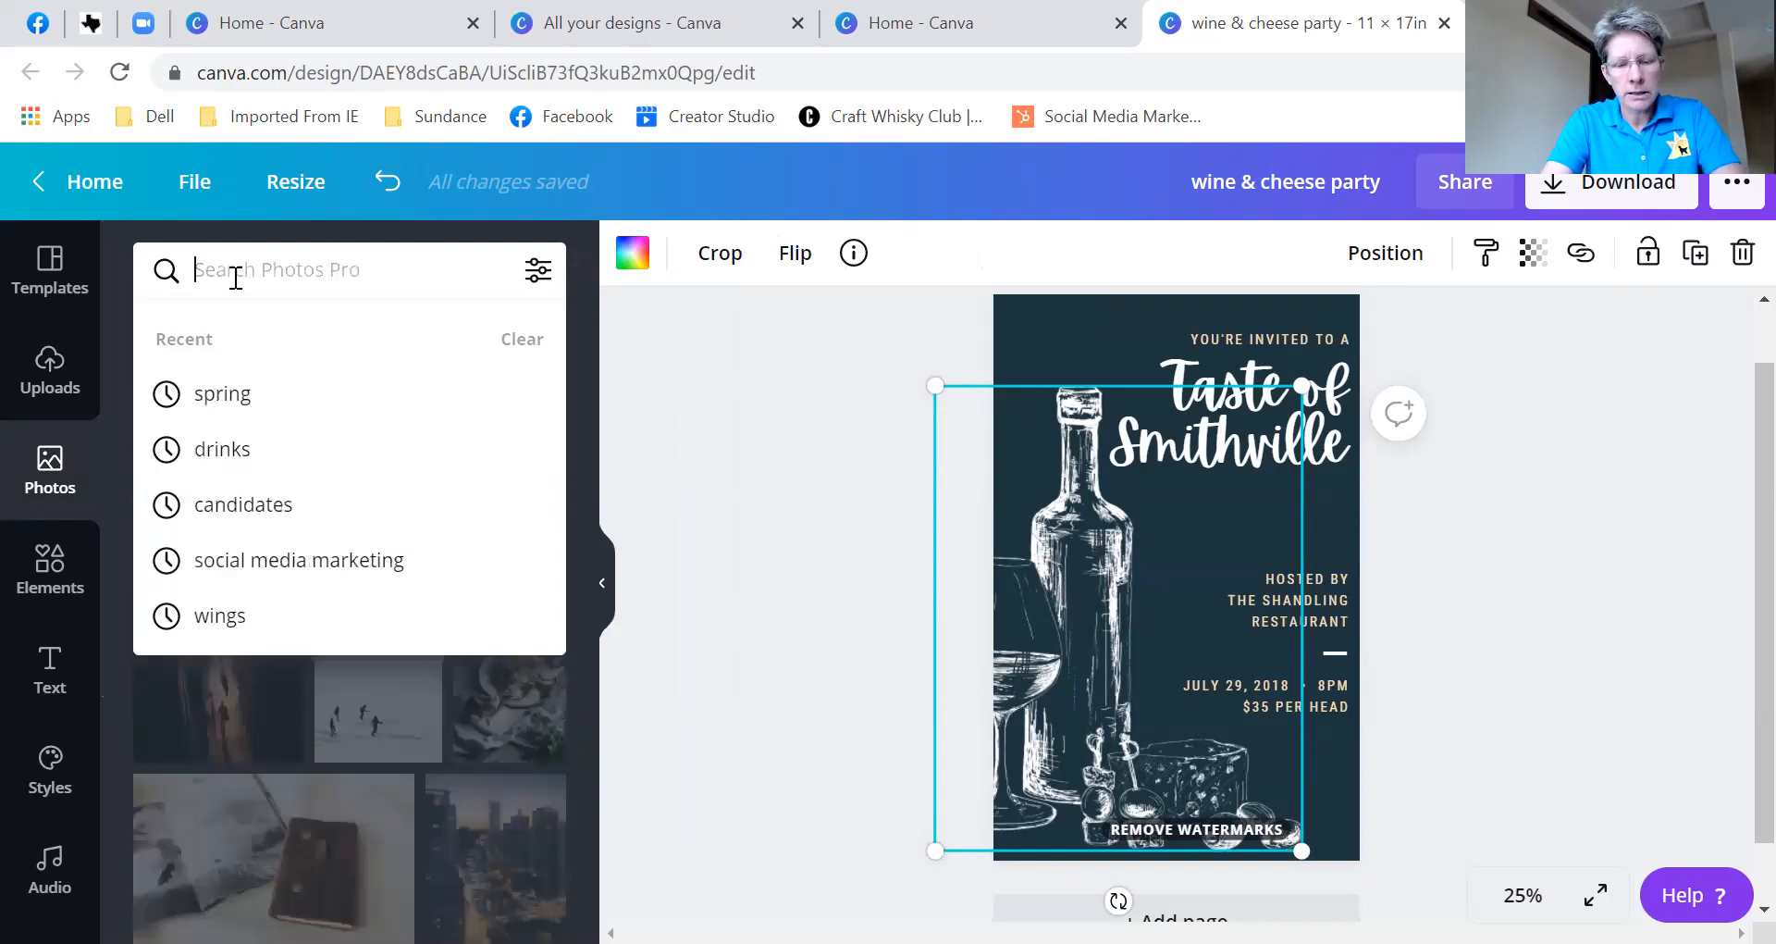
text(food)
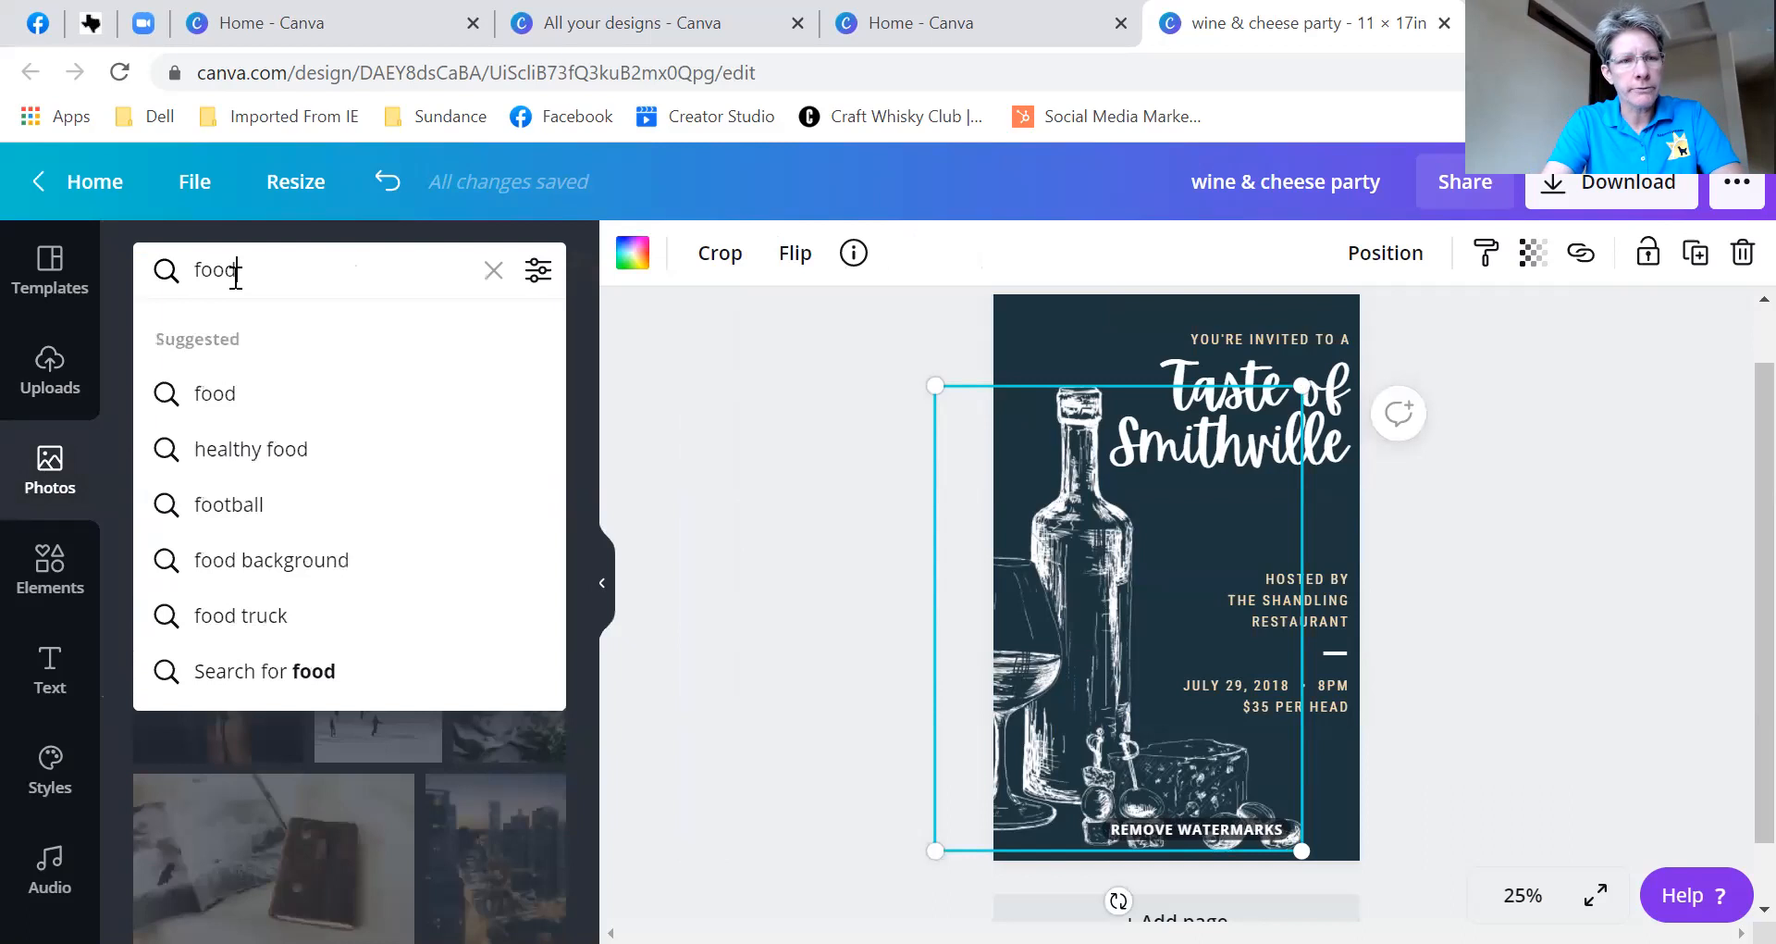
key(Return)
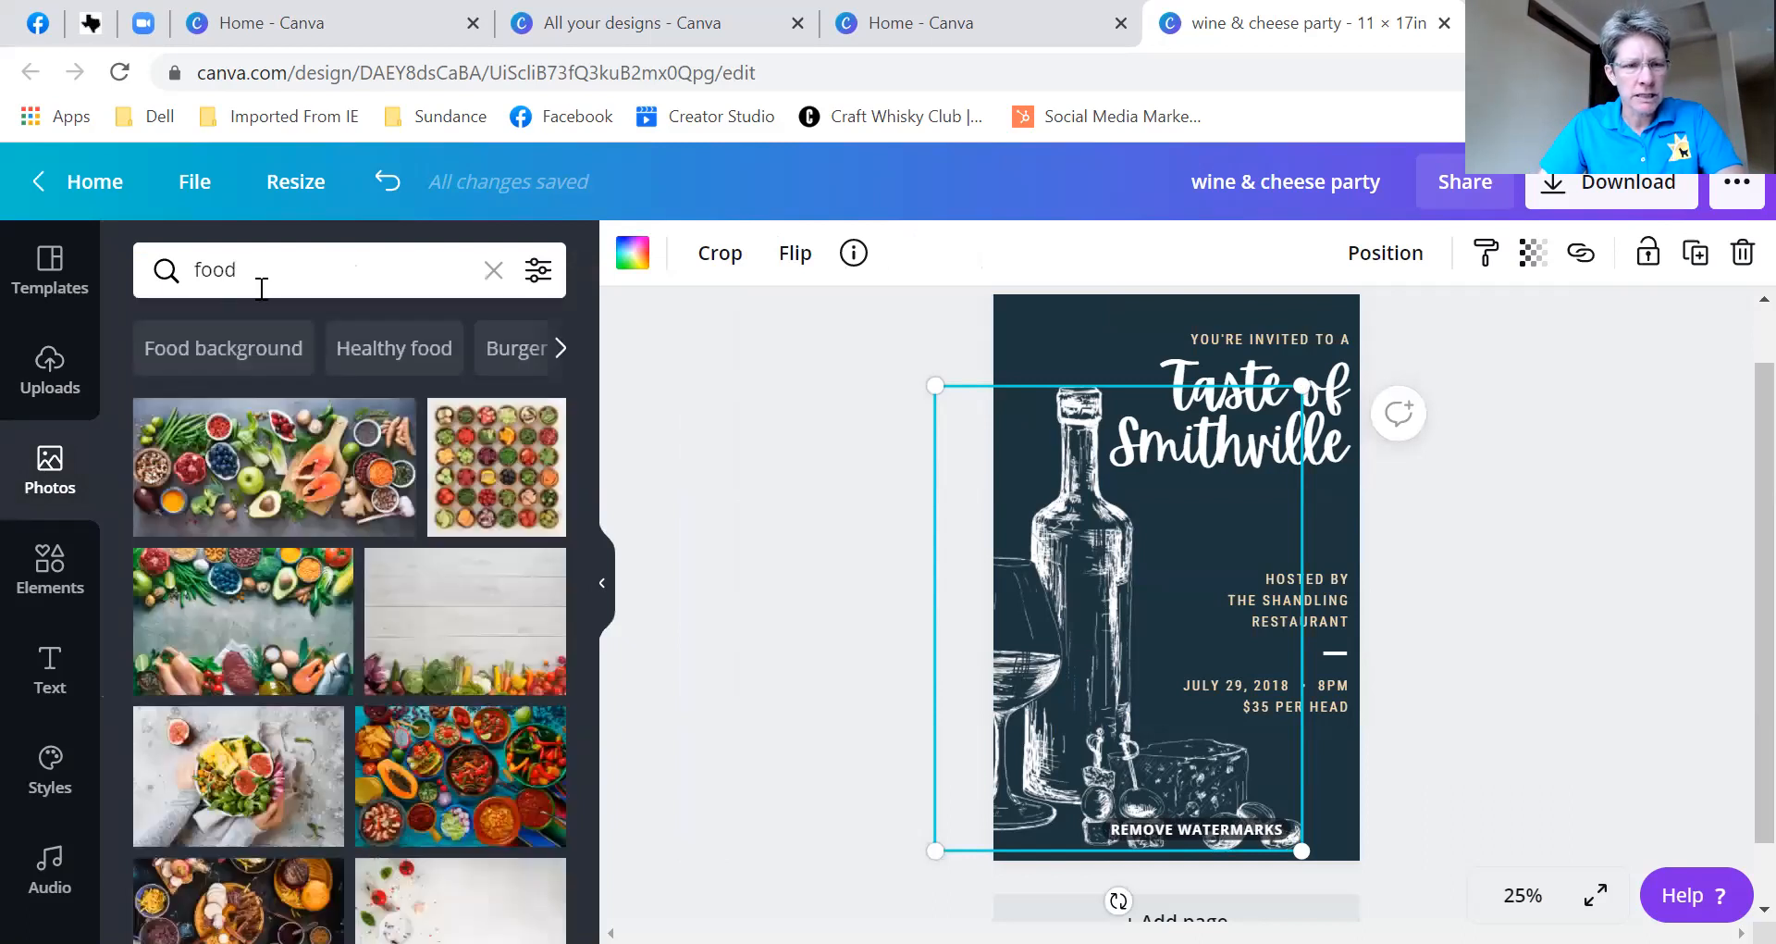
- Add the photo of sliced meat with shredded carrot and spinach and move it to the poster's lower left corner
scroll(314, 610, down, 3)
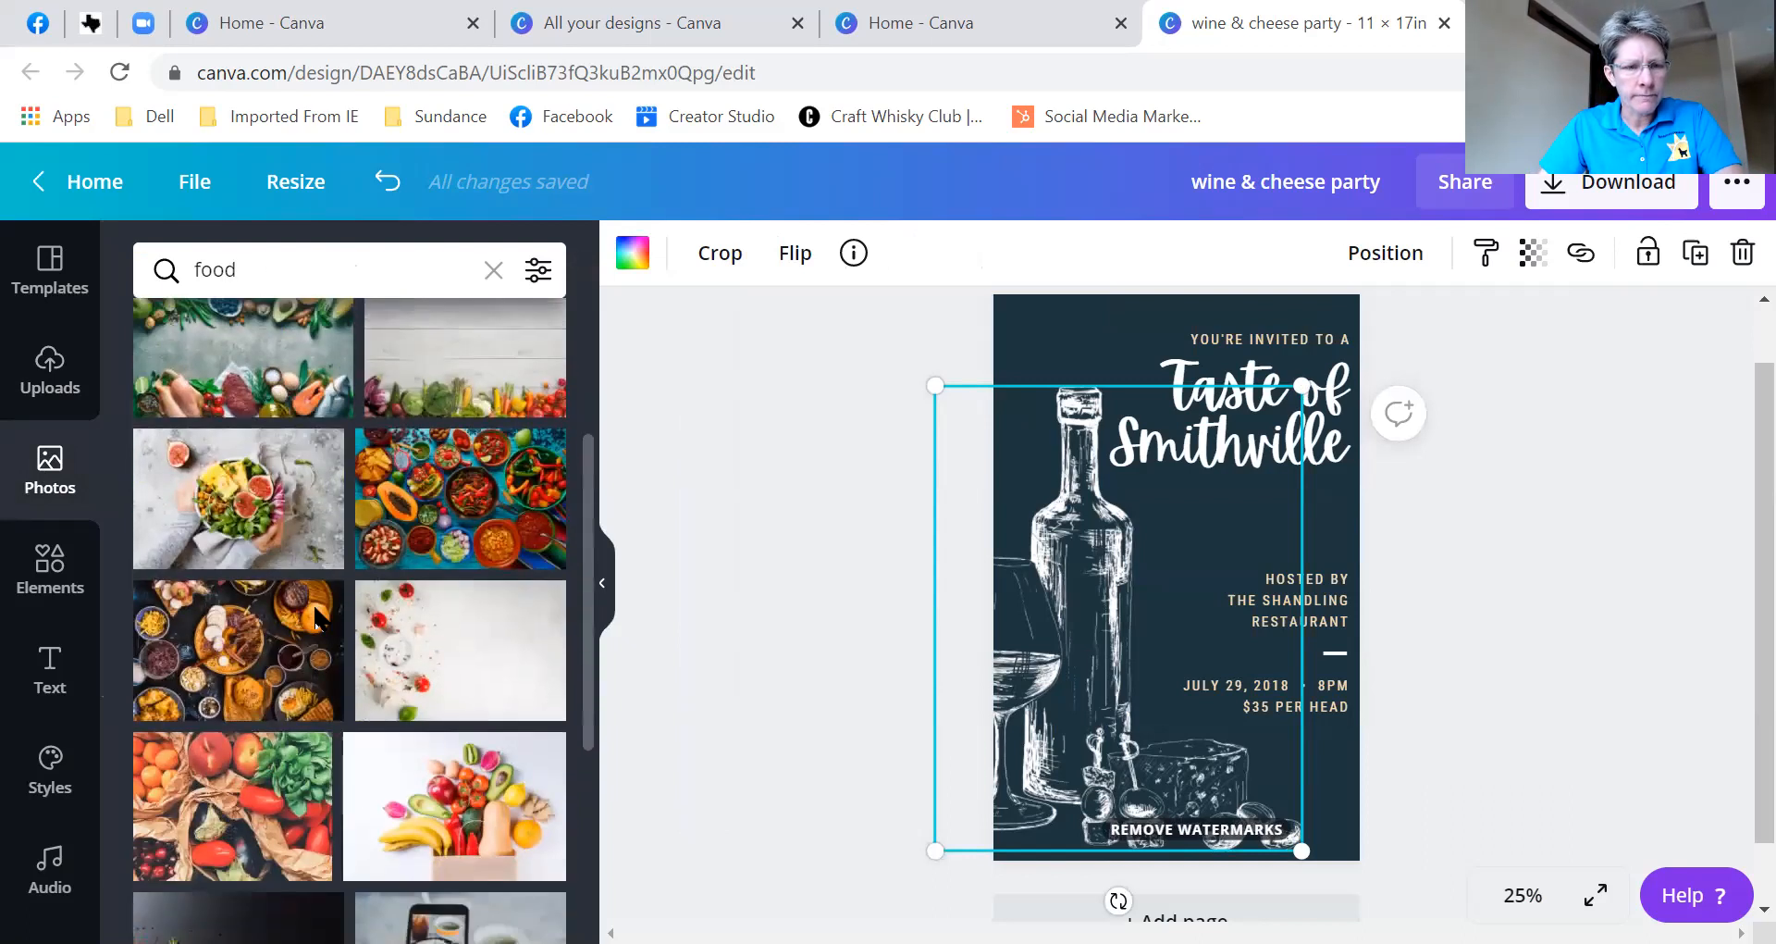
scroll(303, 663, down, 3)
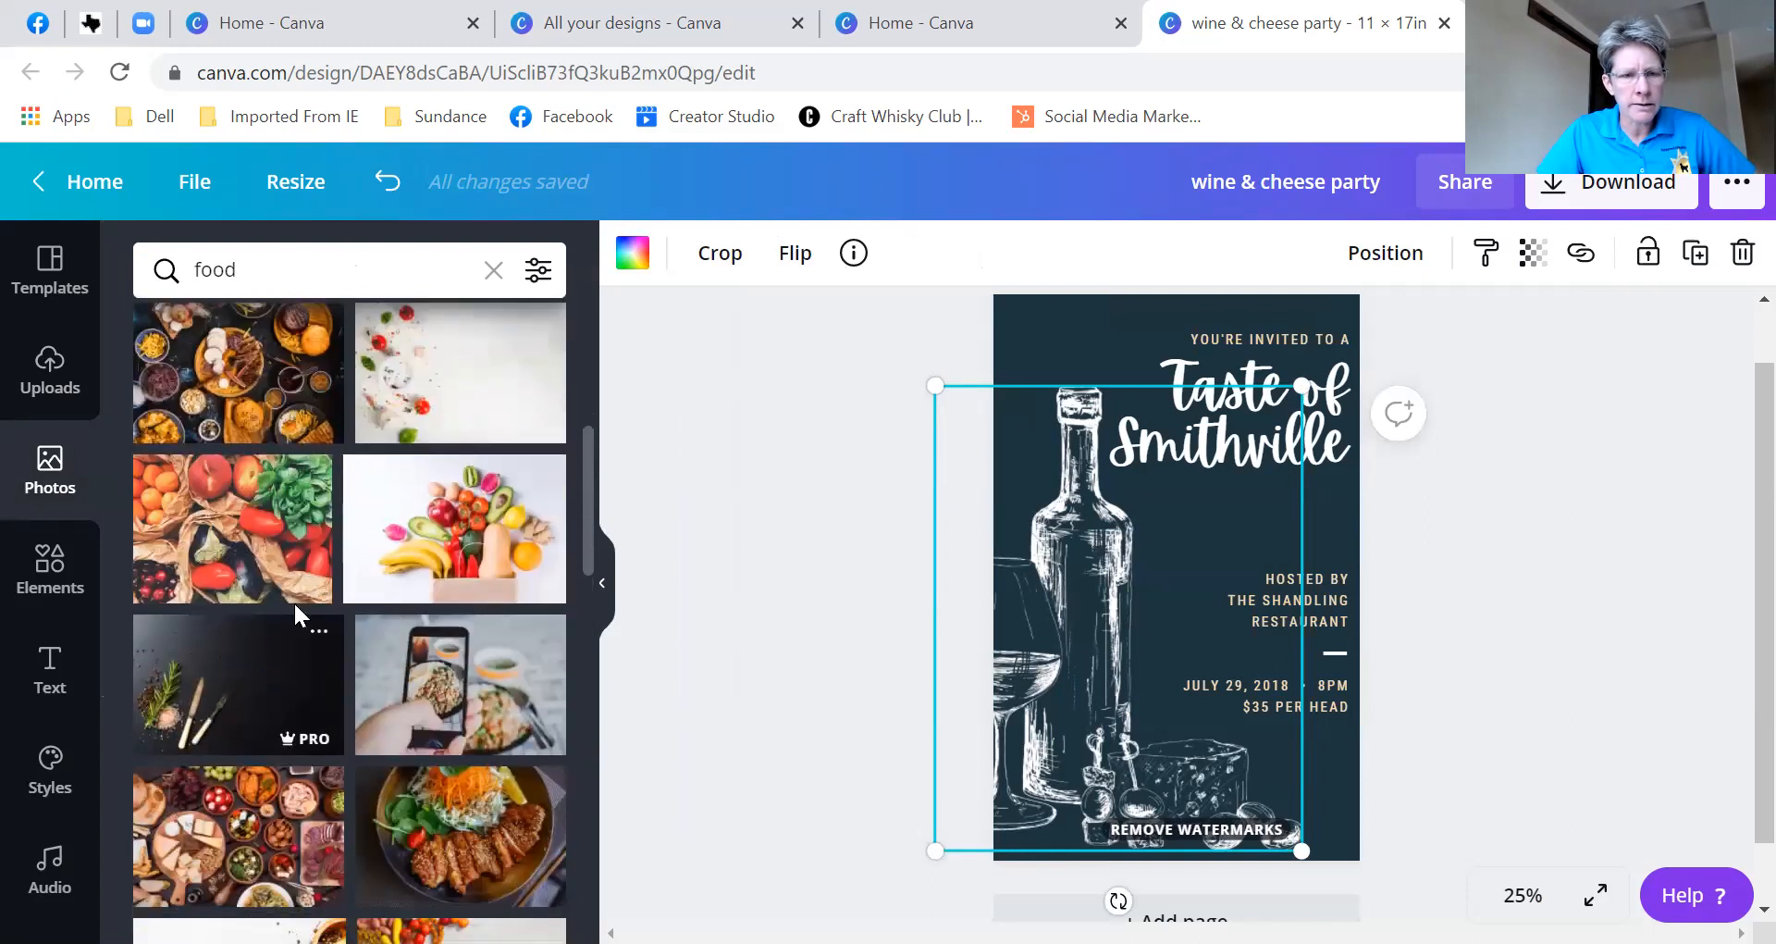
scroll(349, 639, down, 2)
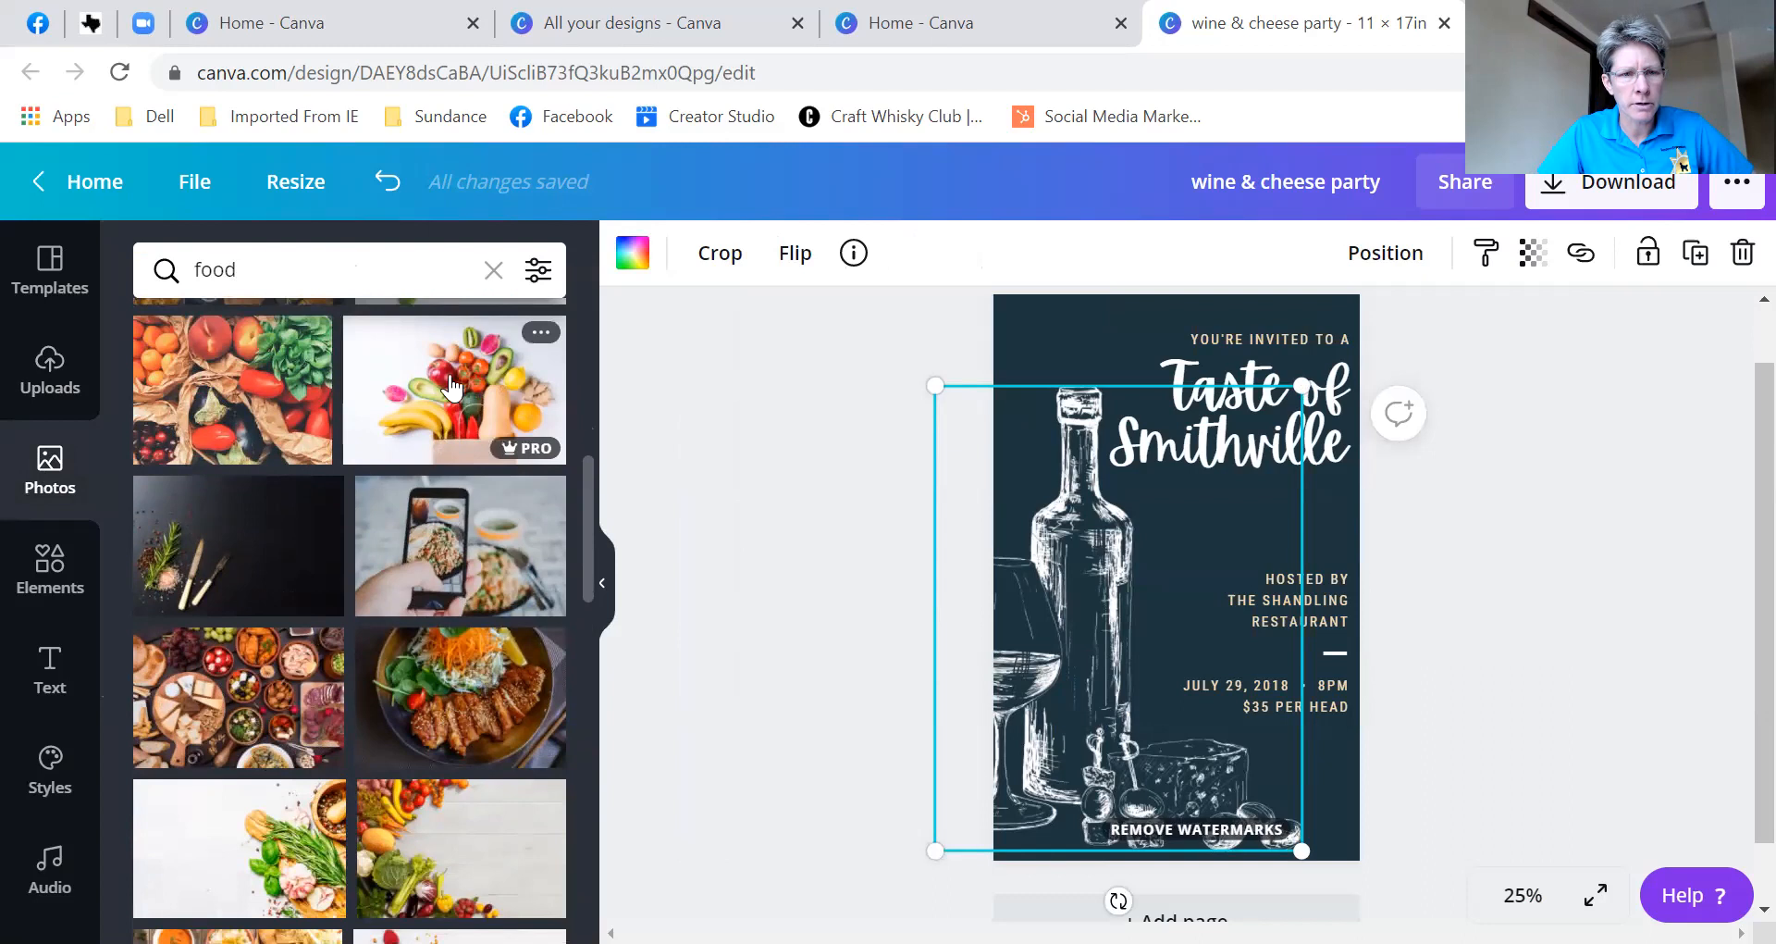
scroll(262, 602, down, 2)
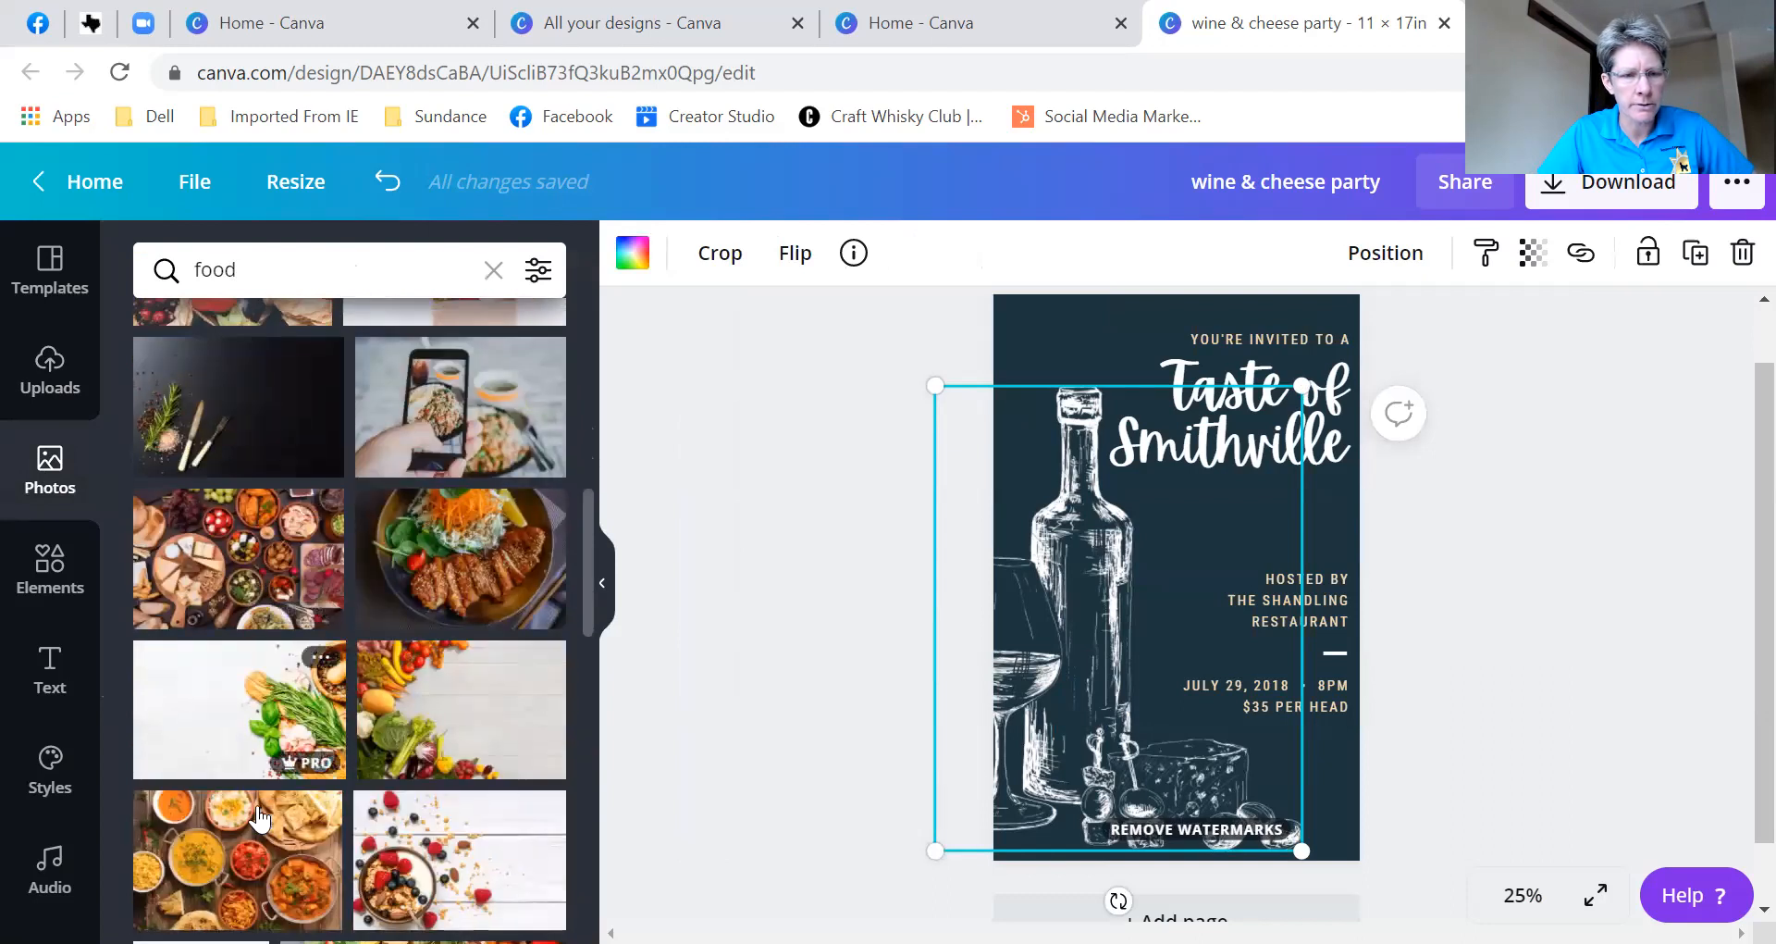
click(481, 557)
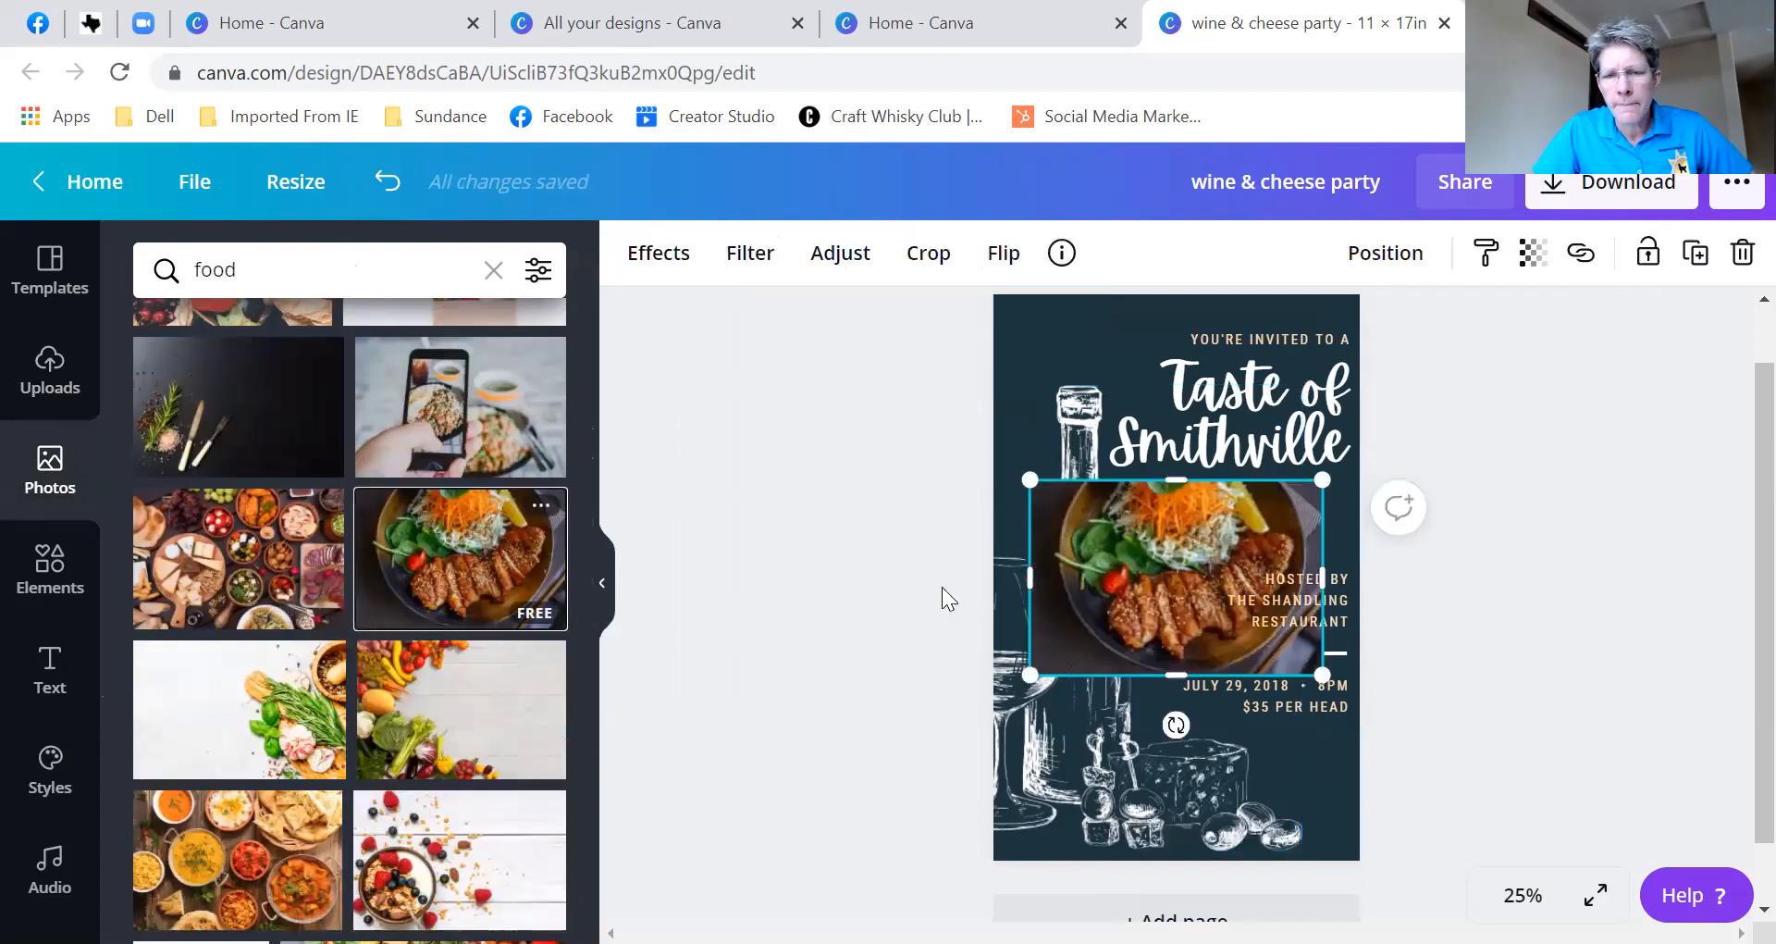
drag(1151, 546, 1114, 747)
- Delete the wine bottle and cheese illustration from the poster
click(1080, 615)
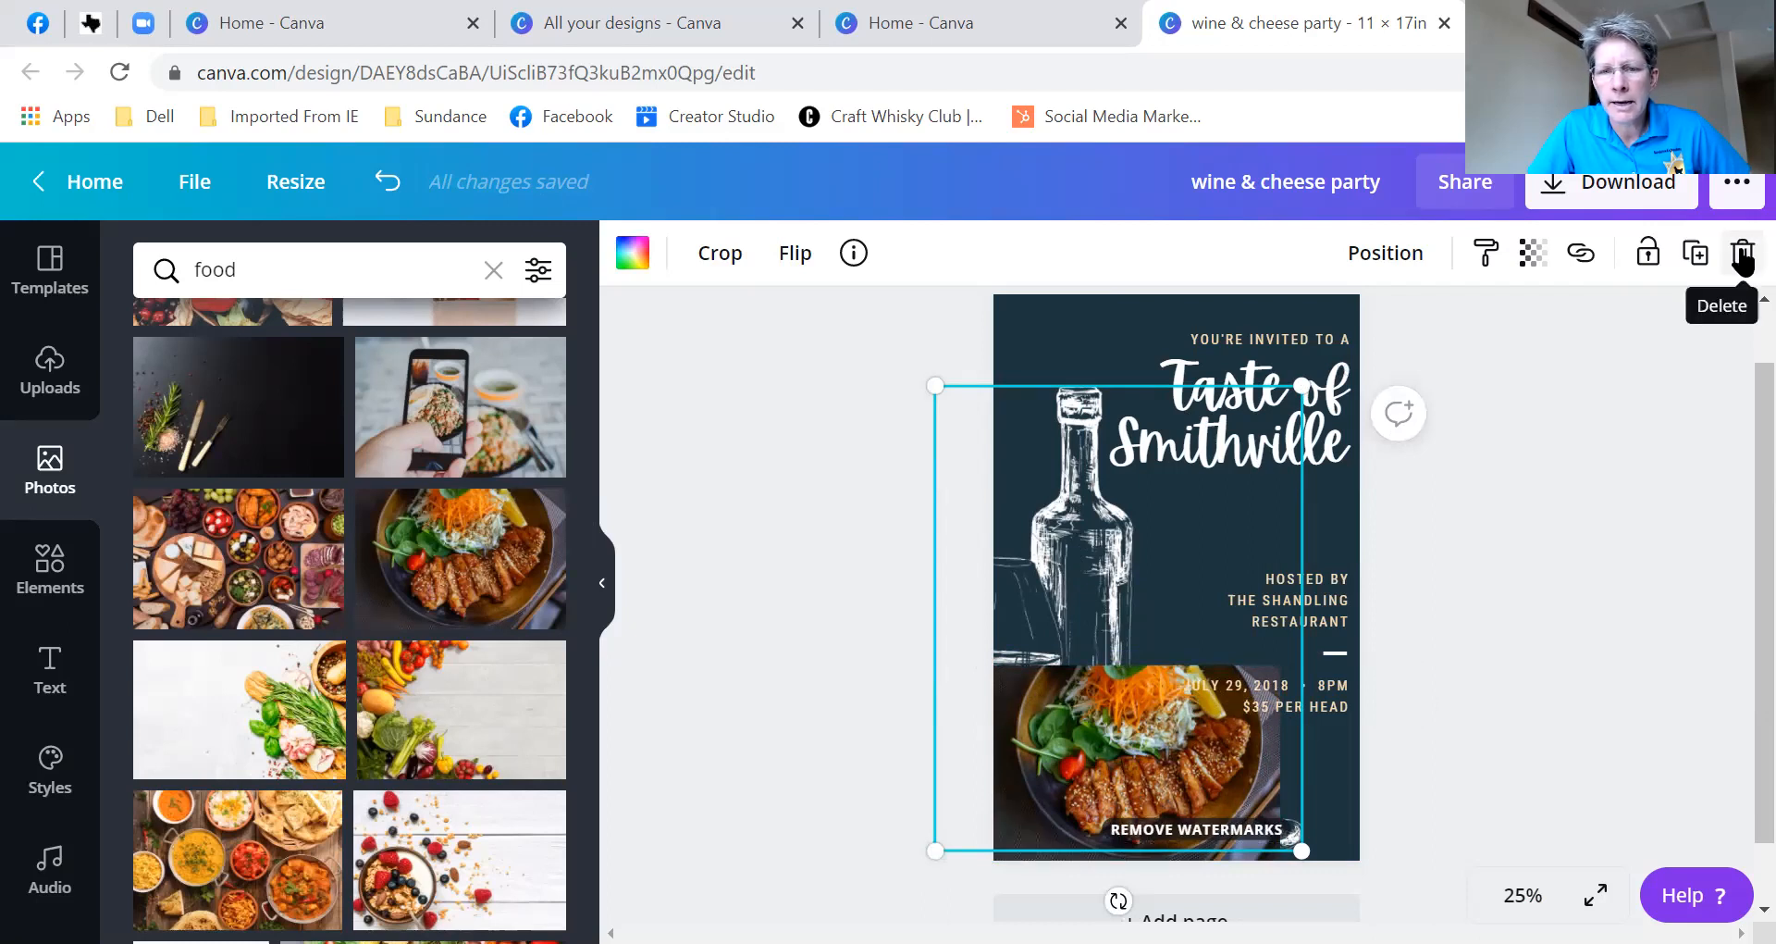
click(1743, 258)
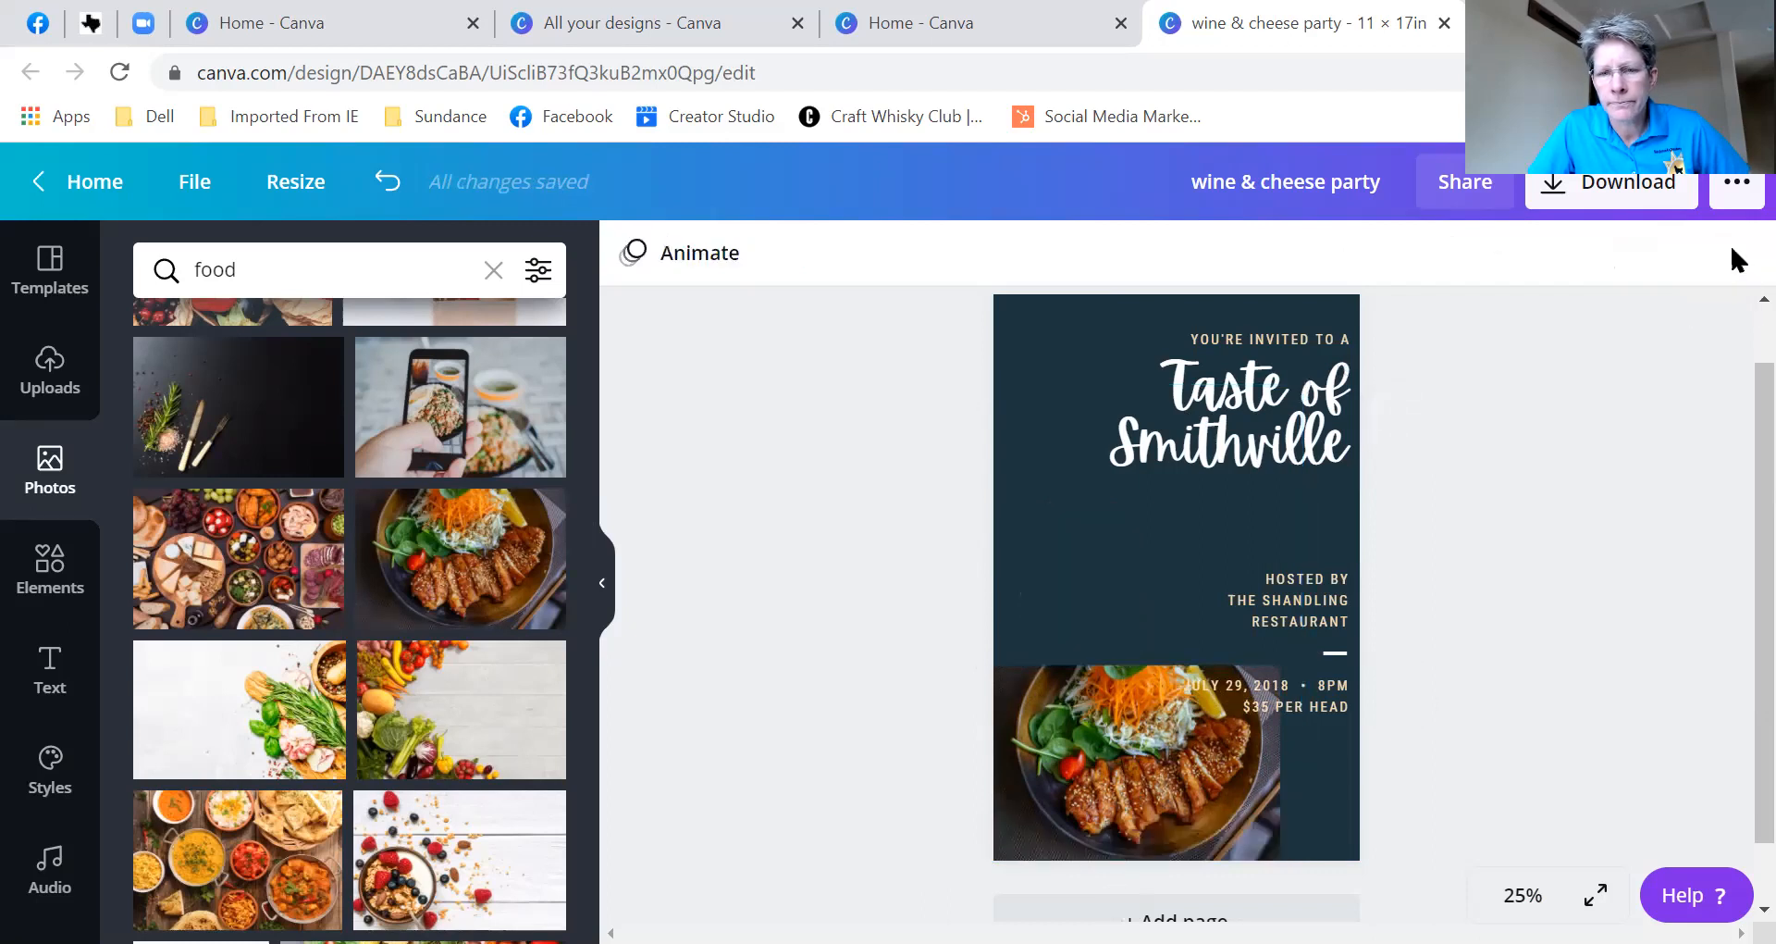
- Enlarge the sliced meat photo so it covers most of the poster's lower part
click(1115, 778)
mouse_move(1121, 654)
mouse_down()
mouse_move(1121, 585)
mouse_move(1125, 623)
mouse_up()
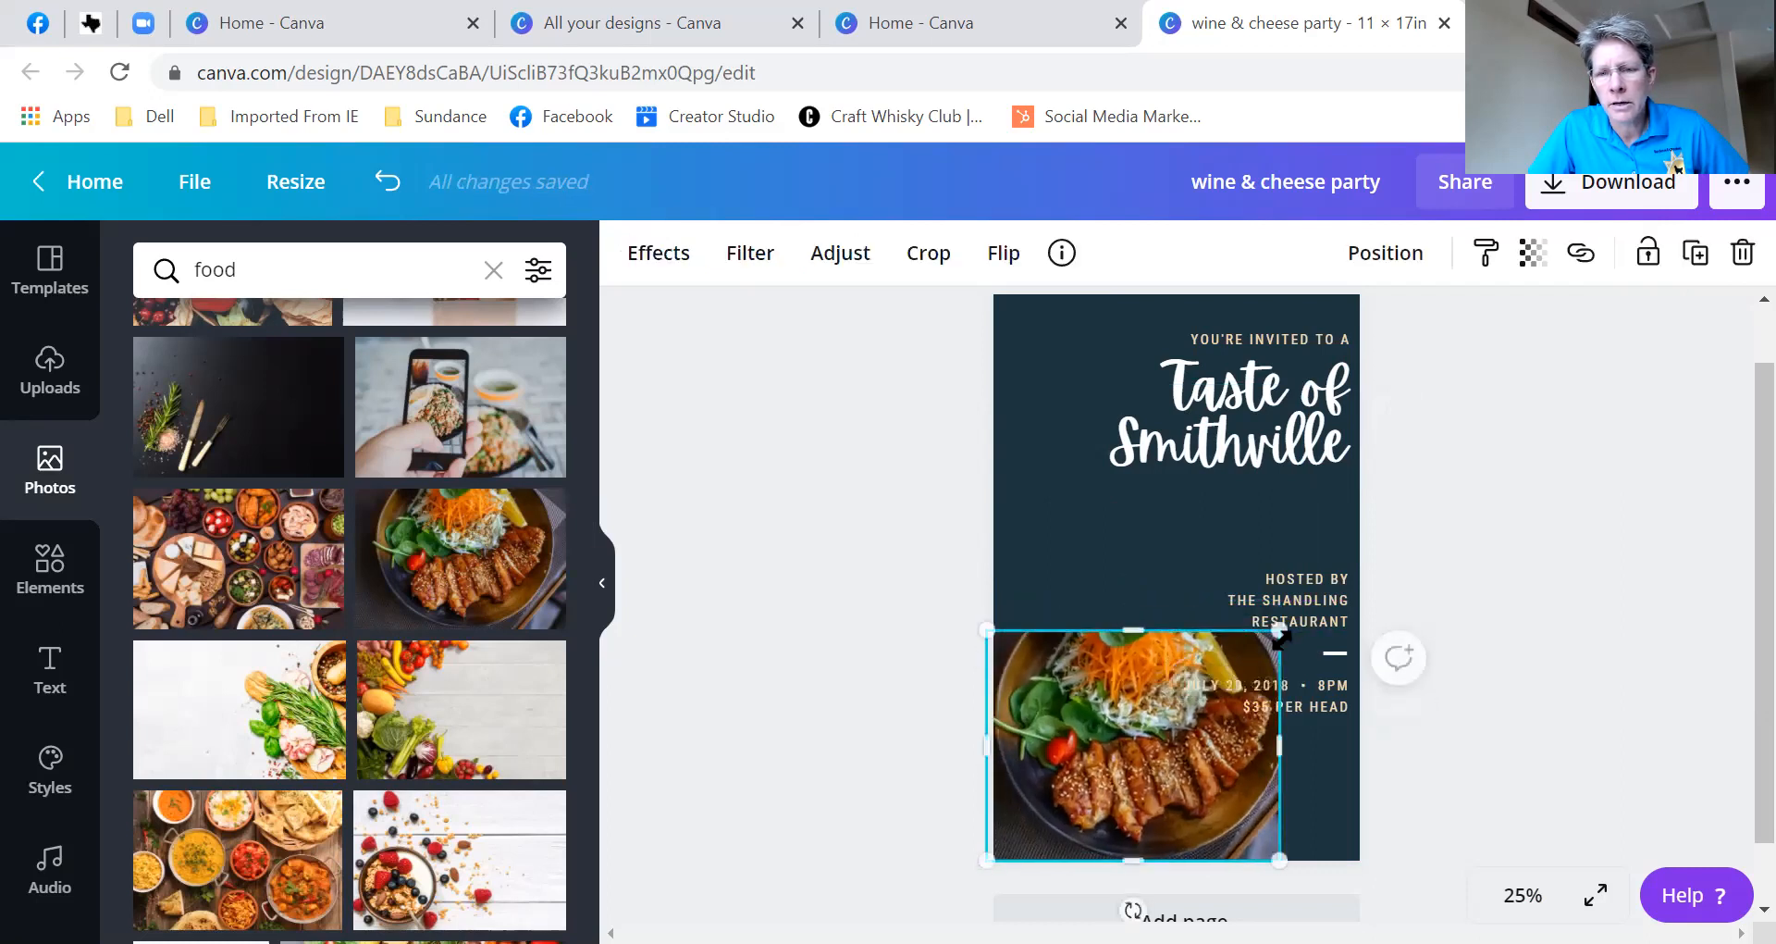
drag(1282, 629, 1334, 555)
drag(1062, 658, 1134, 655)
- Replace the sliced meat photo with the spaghetti and meatballs photo, place it in the poster's lower left corner, and hide the photo library
scroll(249, 740, down, 10)
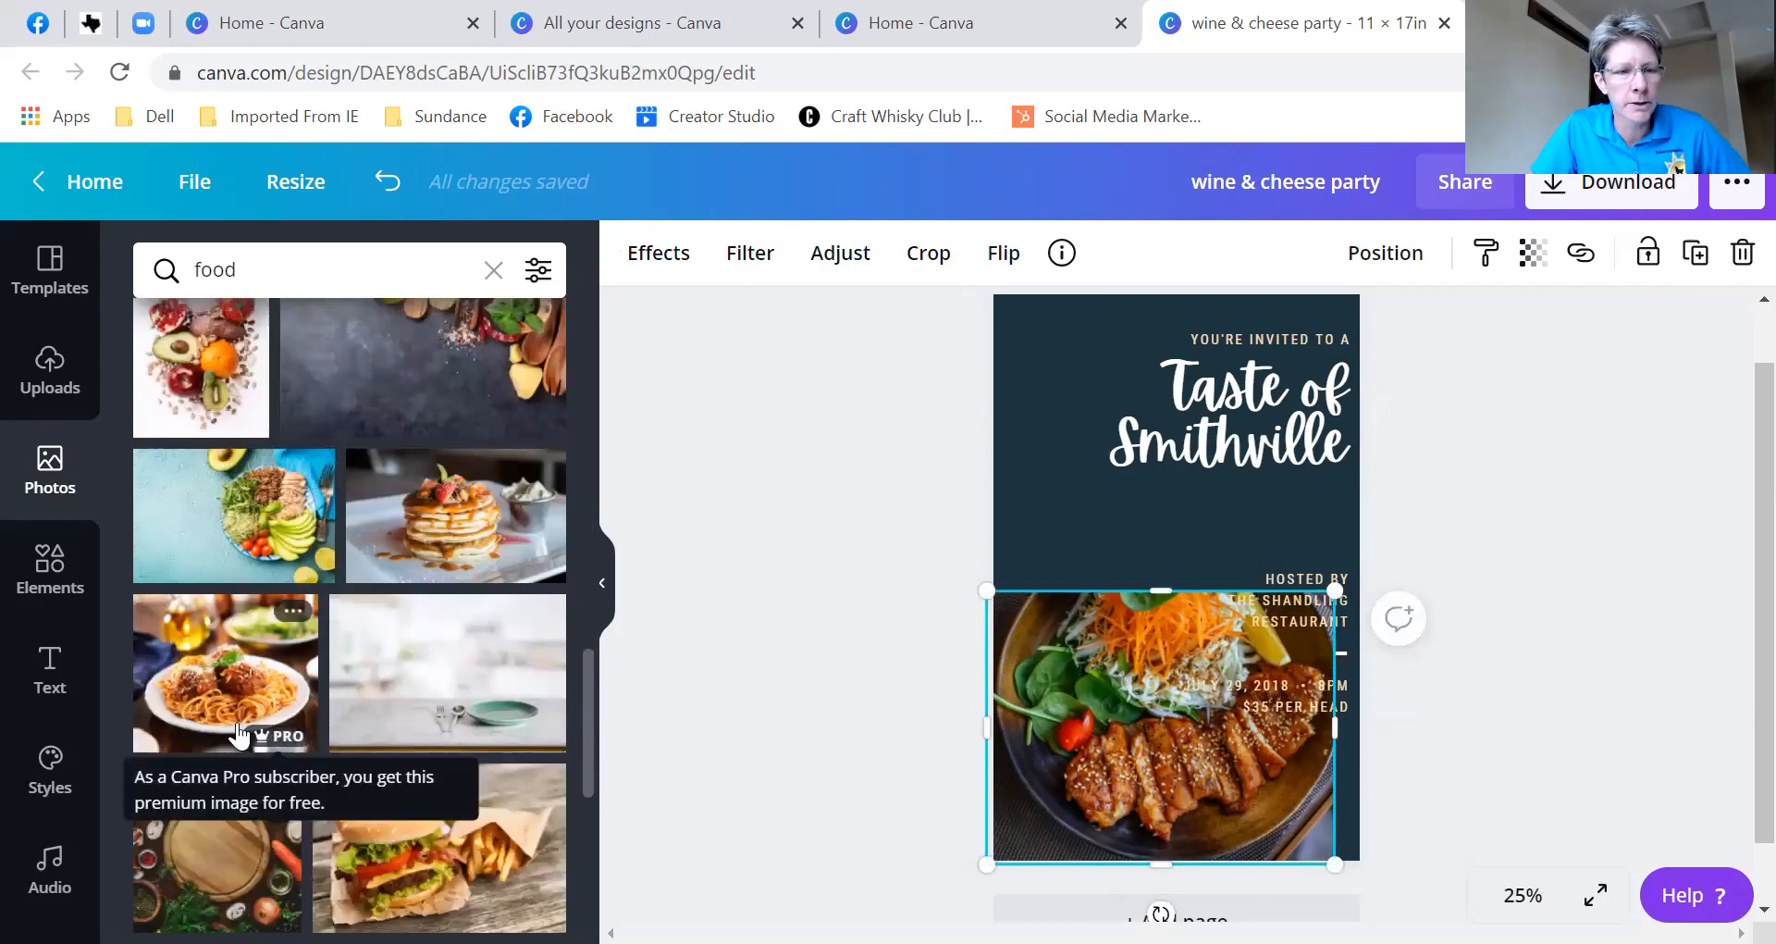
click(250, 740)
click(1147, 777)
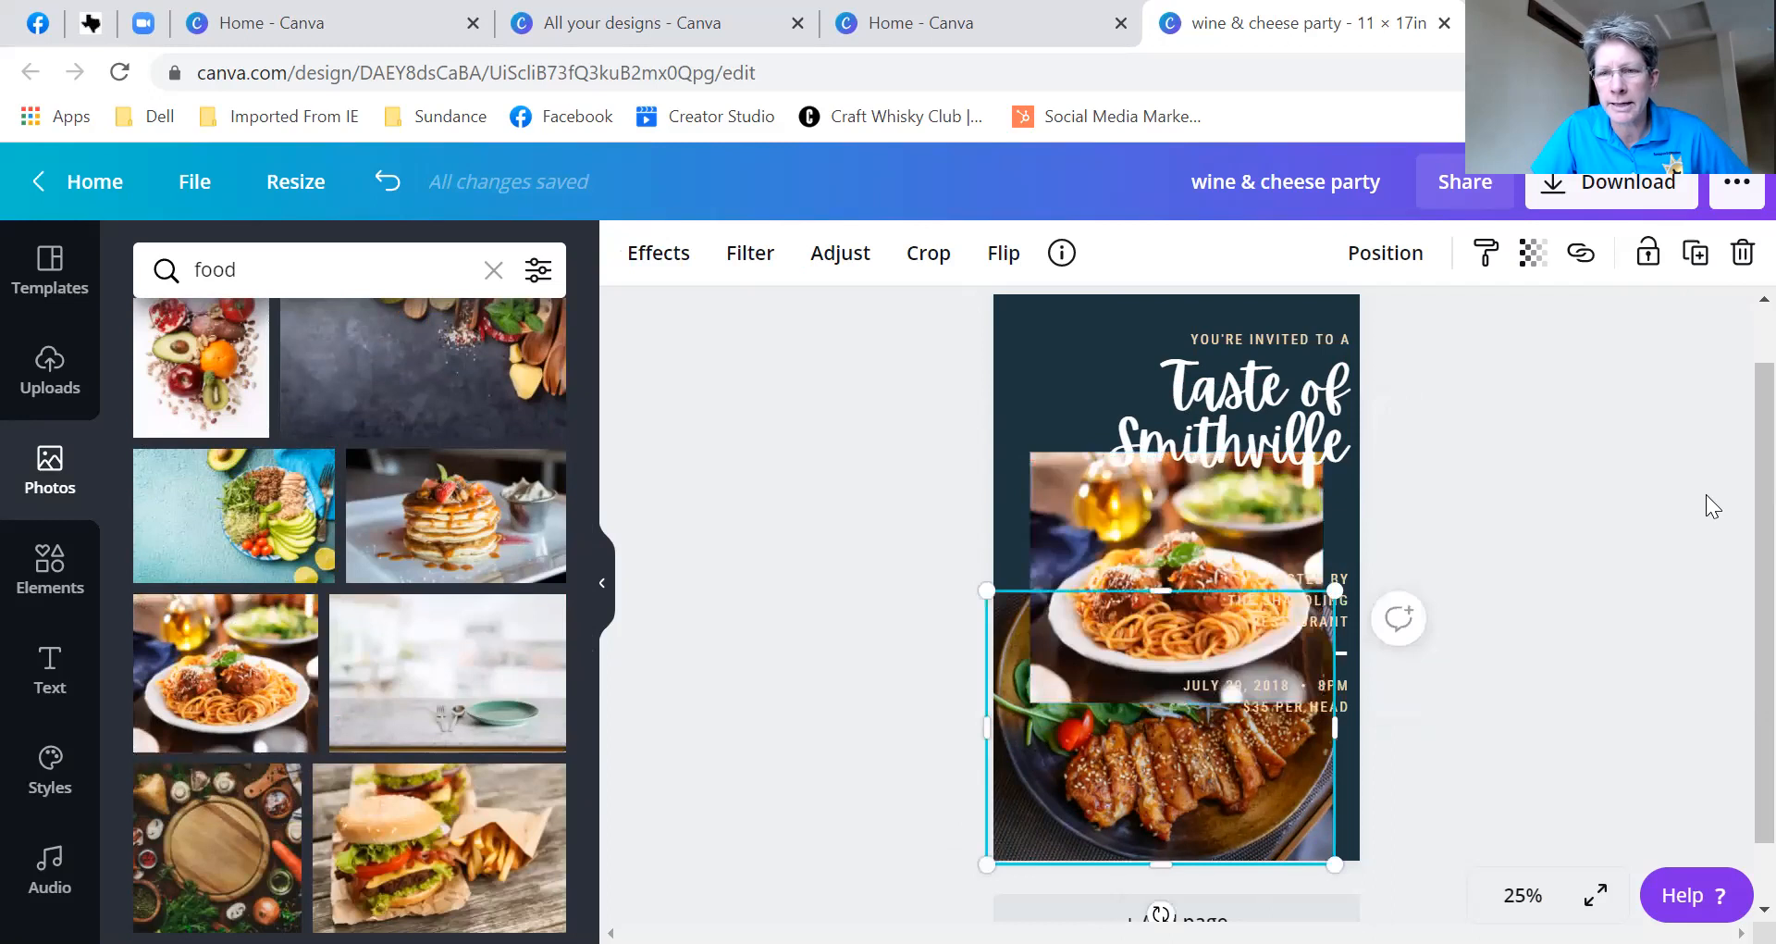
click(1740, 252)
drag(1201, 518, 1158, 674)
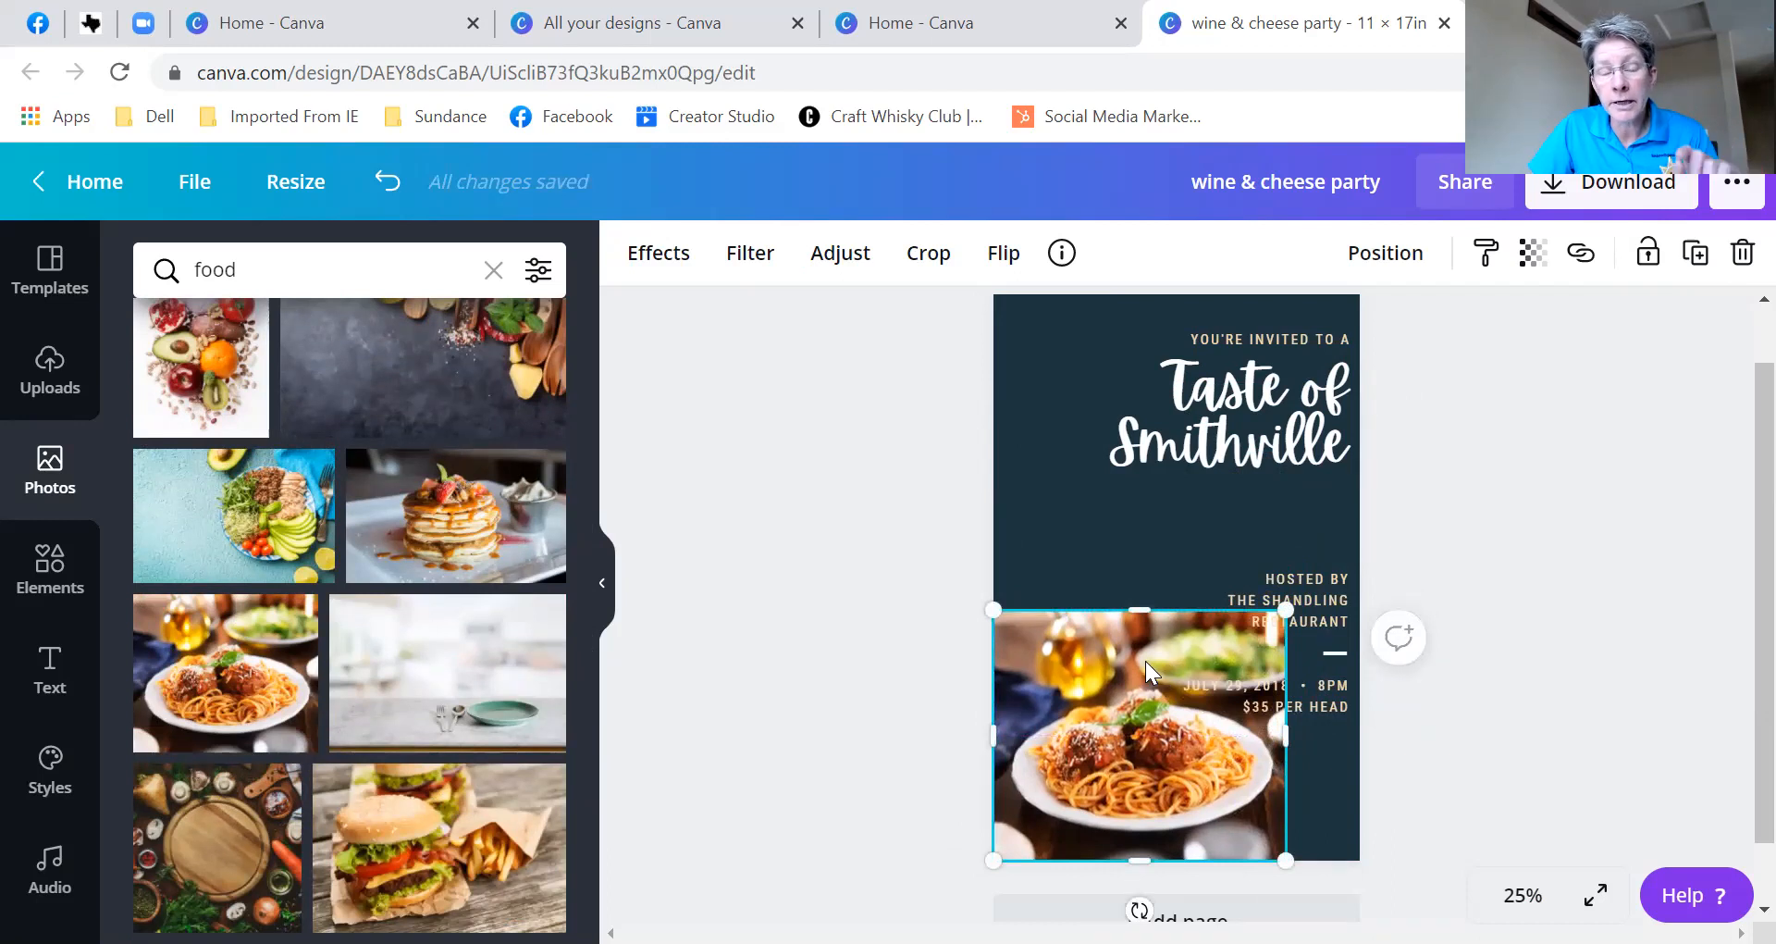
click(602, 583)
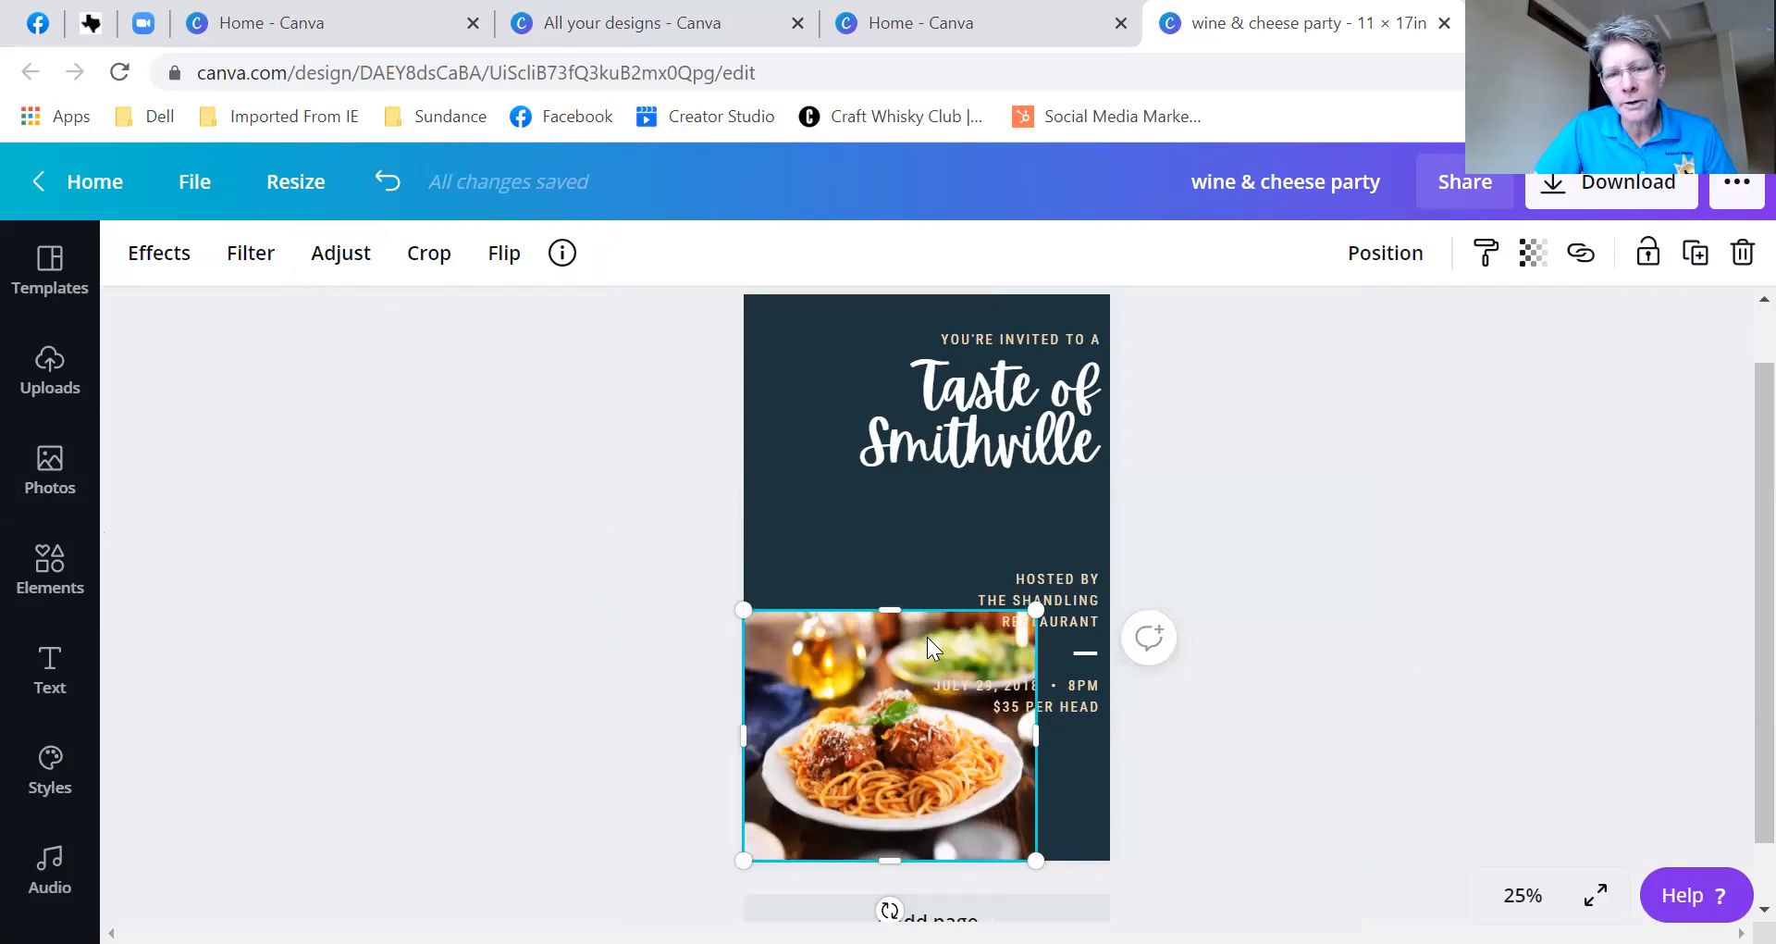
- Remove the background of the spaghetti photo and inspect the cut-out plate at 75% zoom
click(172, 269)
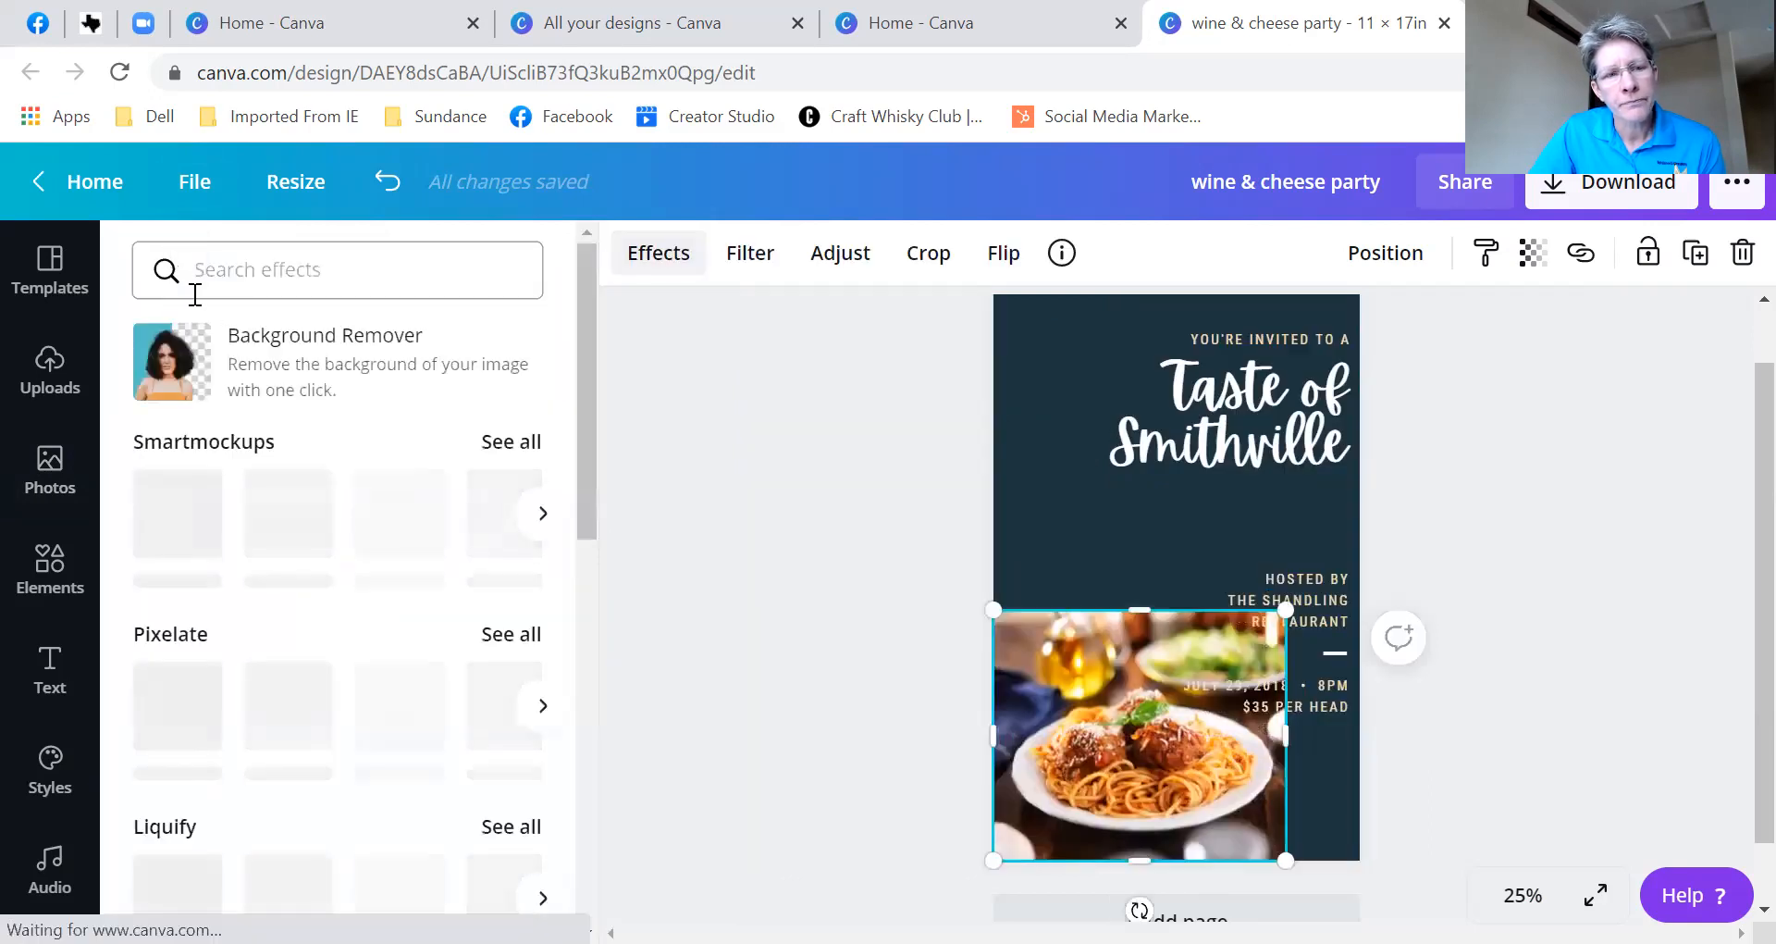
click(259, 355)
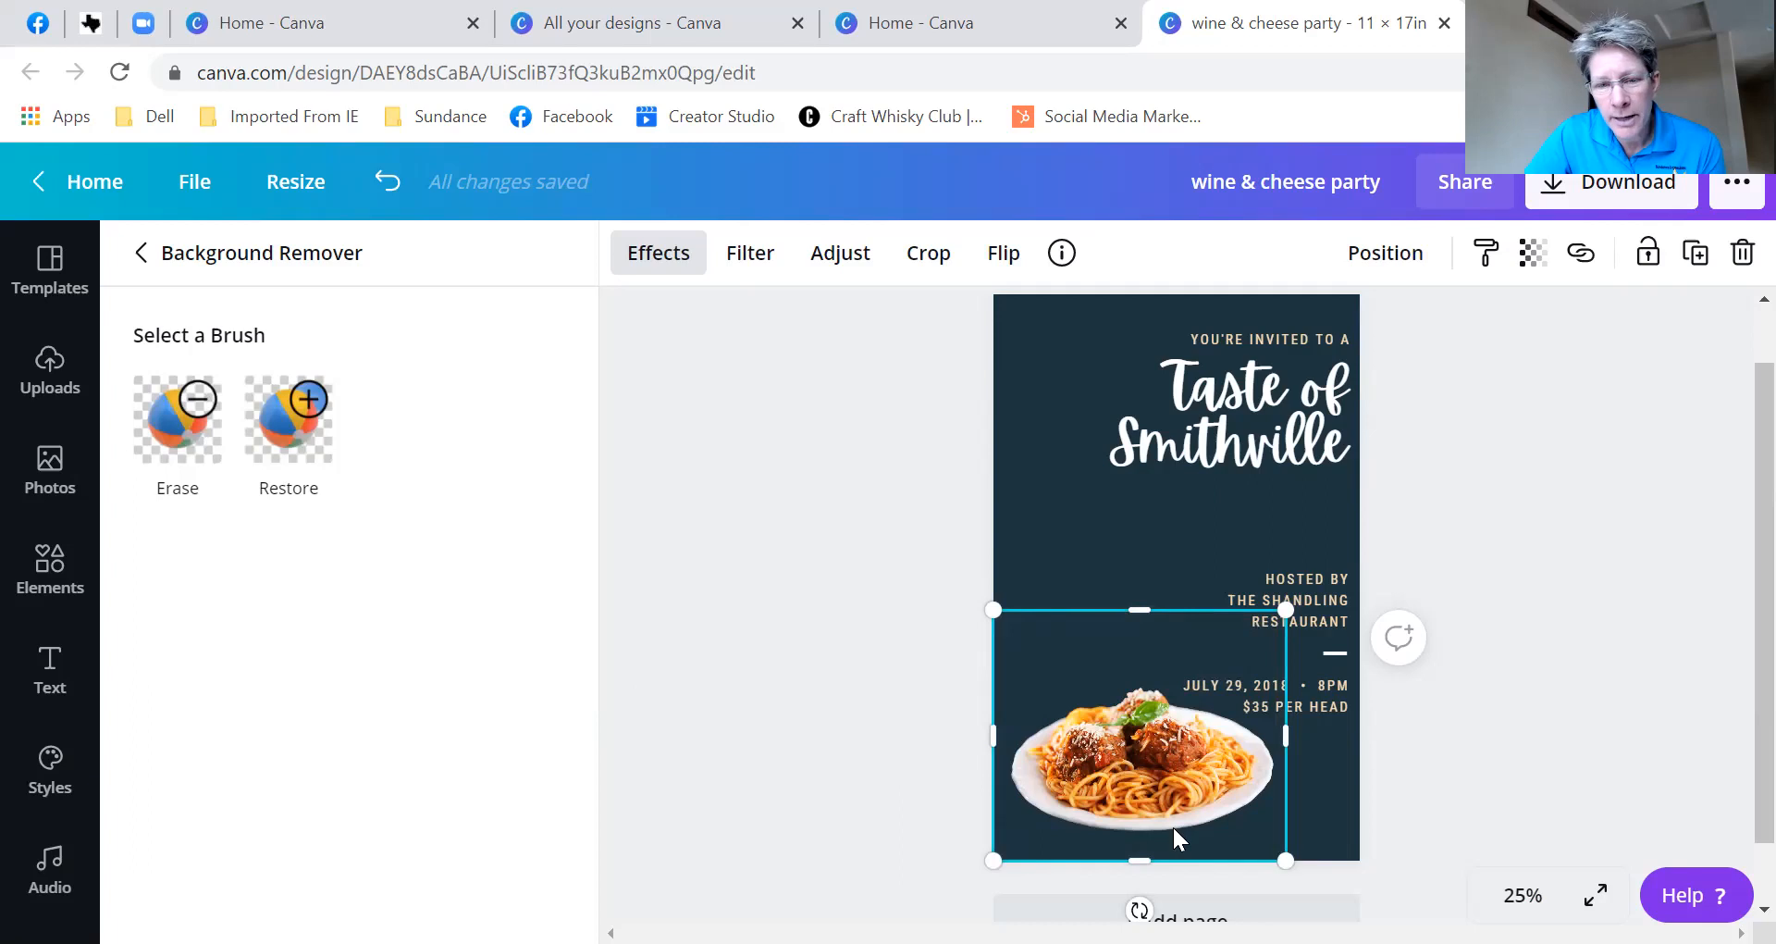
click(1523, 895)
click(1507, 519)
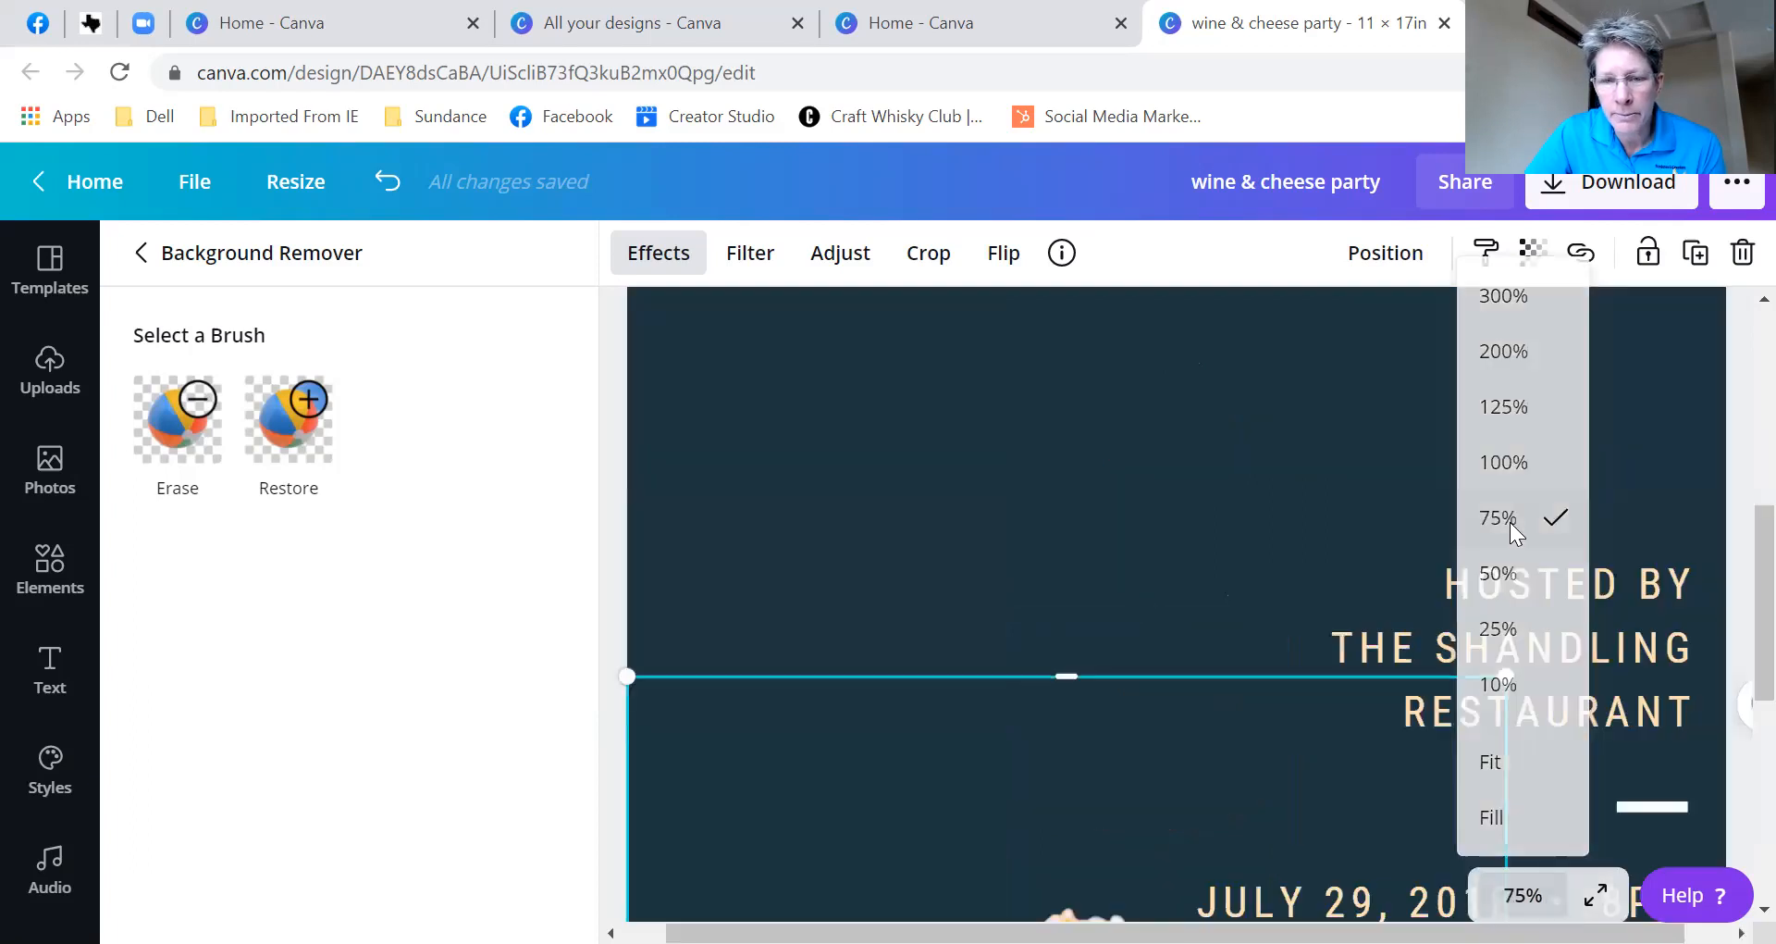
scroll(1202, 638, down, 5)
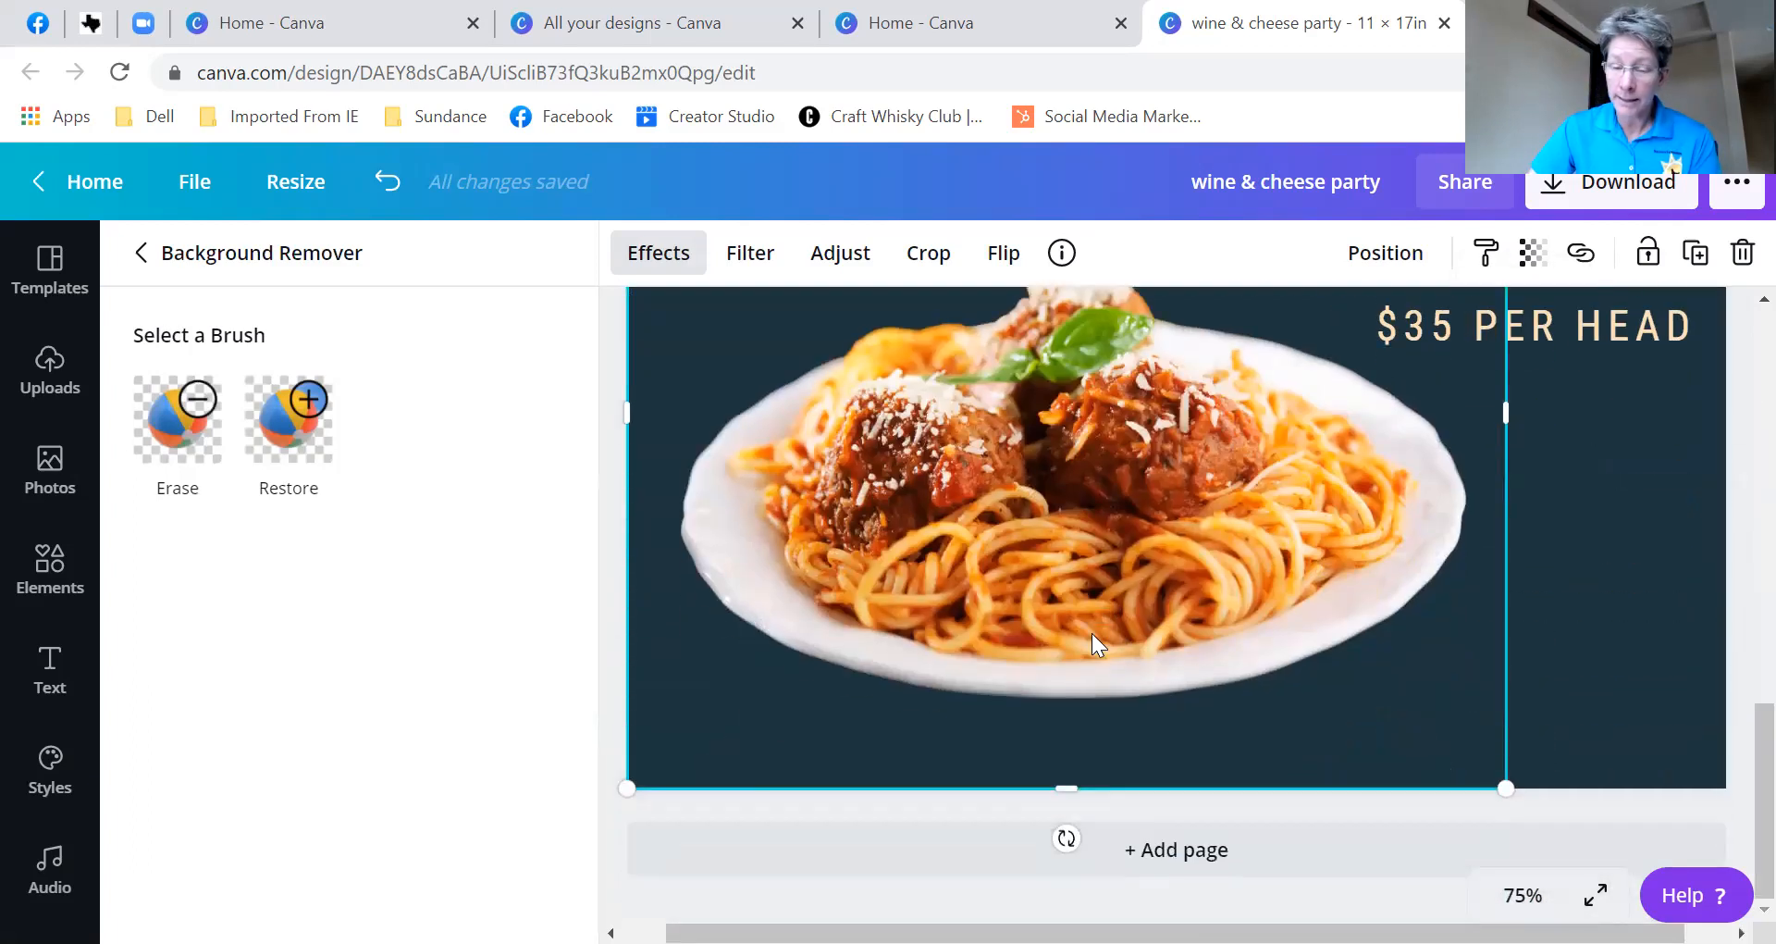
scroll(1147, 585, up, 3)
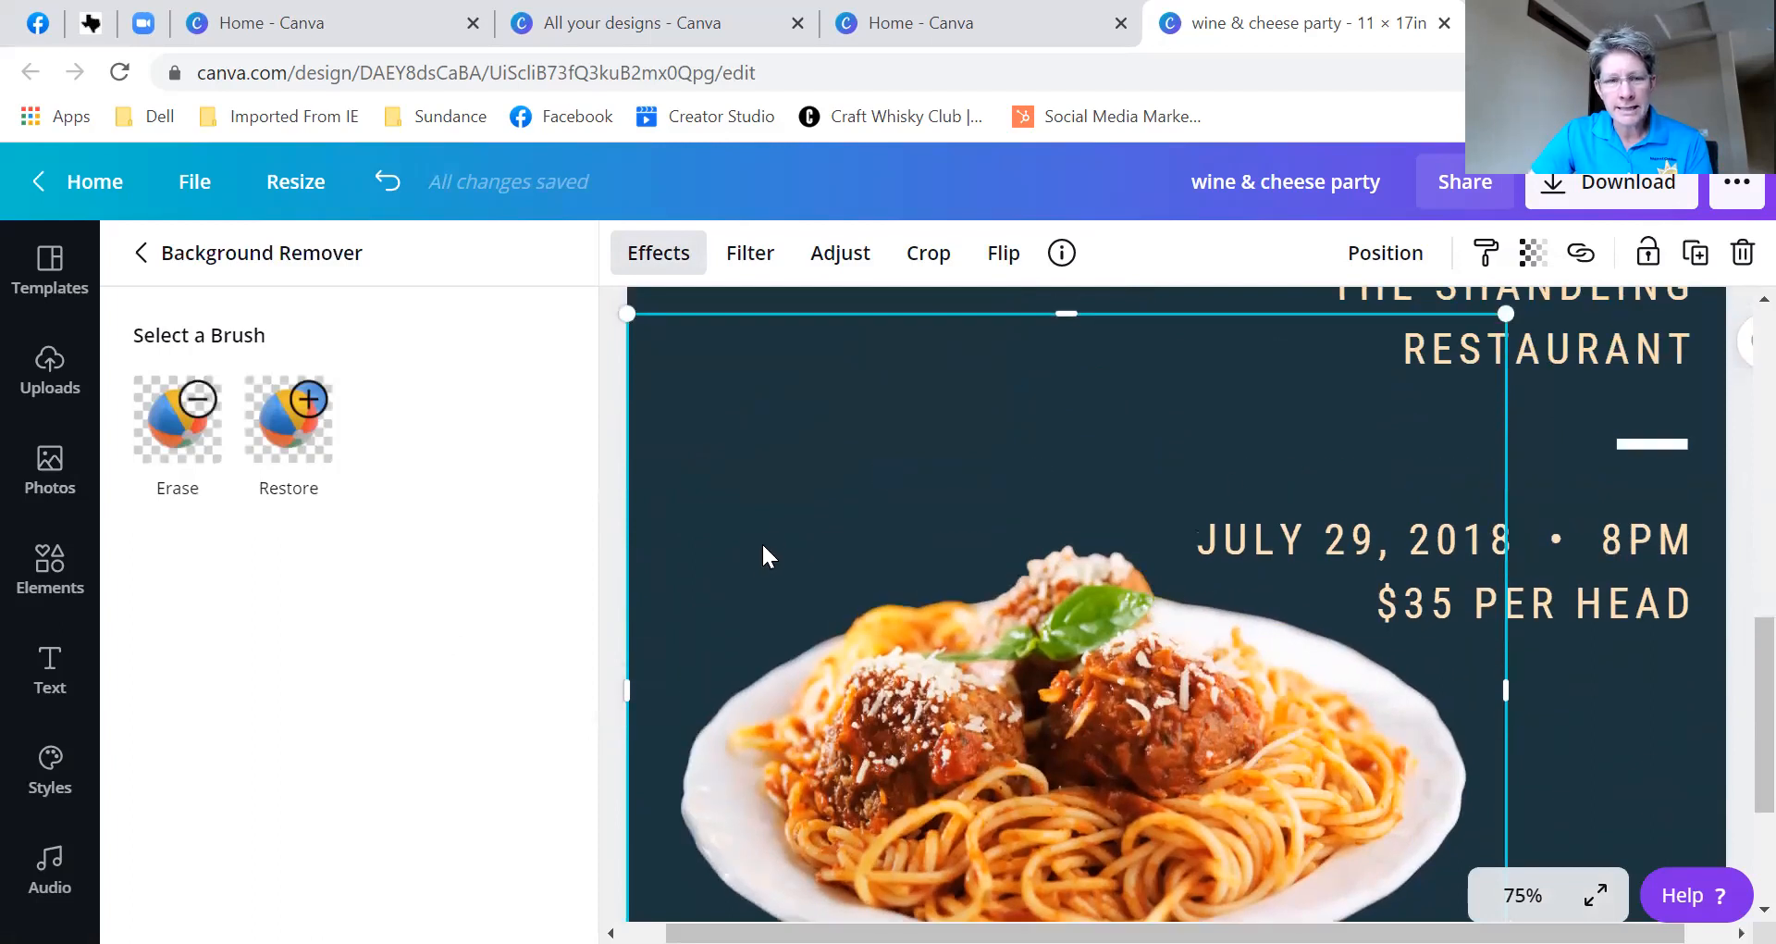
scroll(764, 555, down, 2)
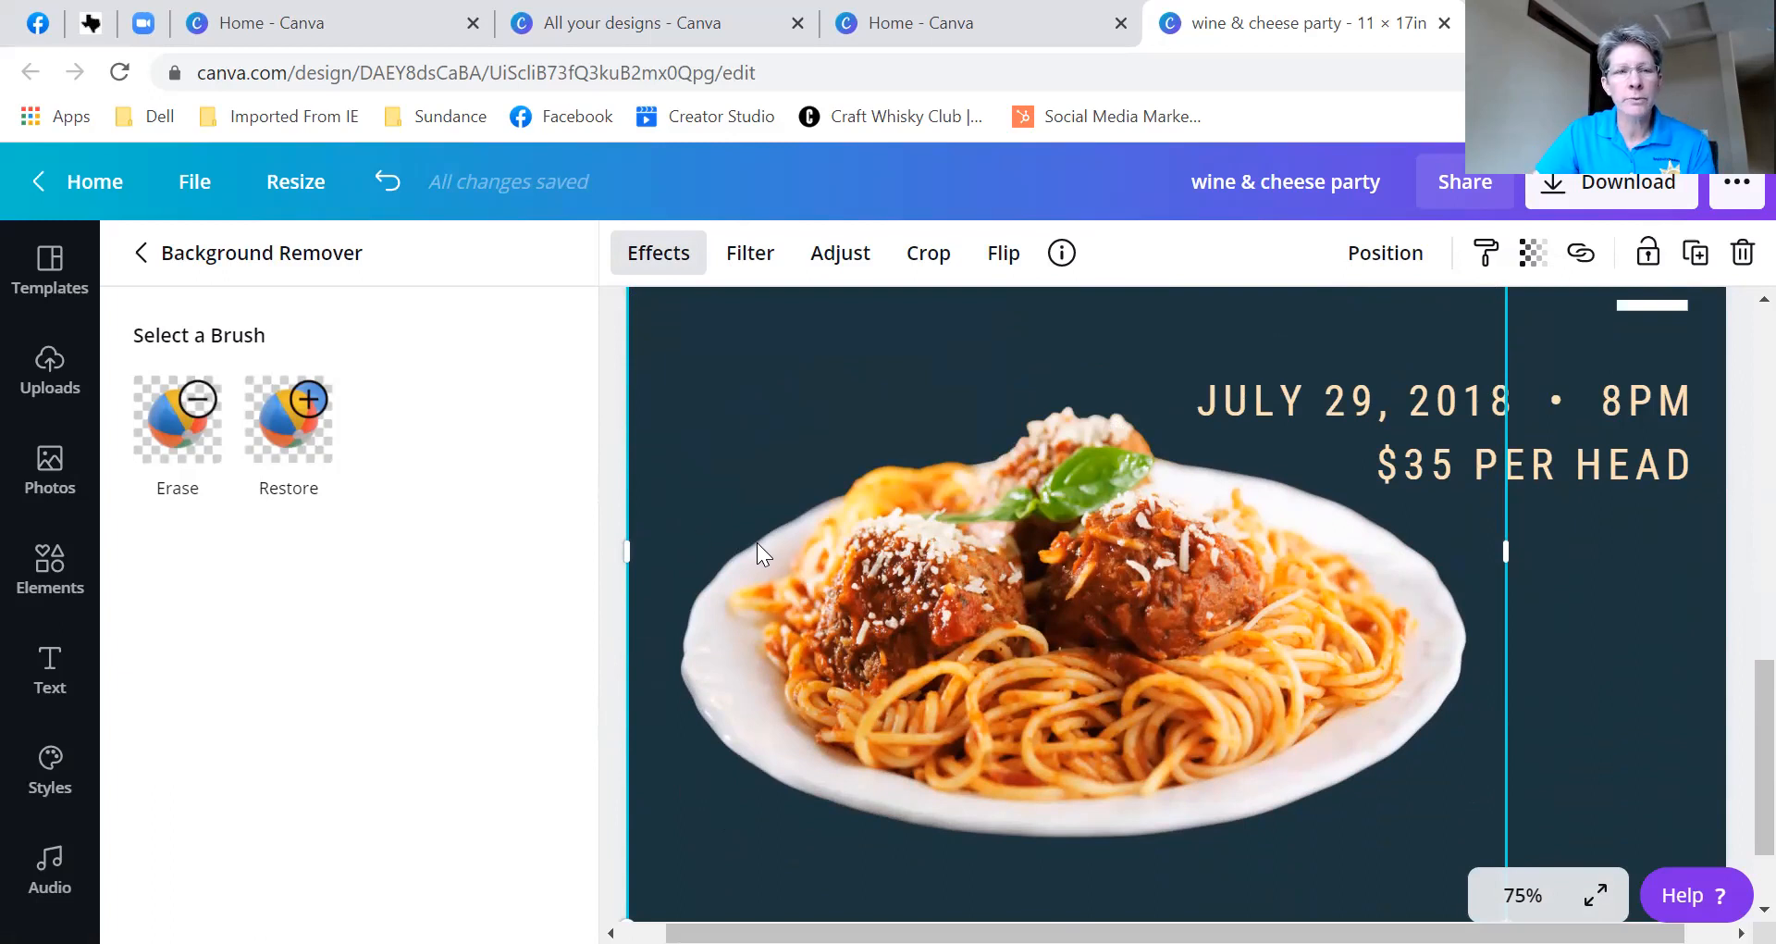
- View the Background Remover's Restore and Erase brushes at 25% zoom, leave the tool and undo the background removal
click(296, 425)
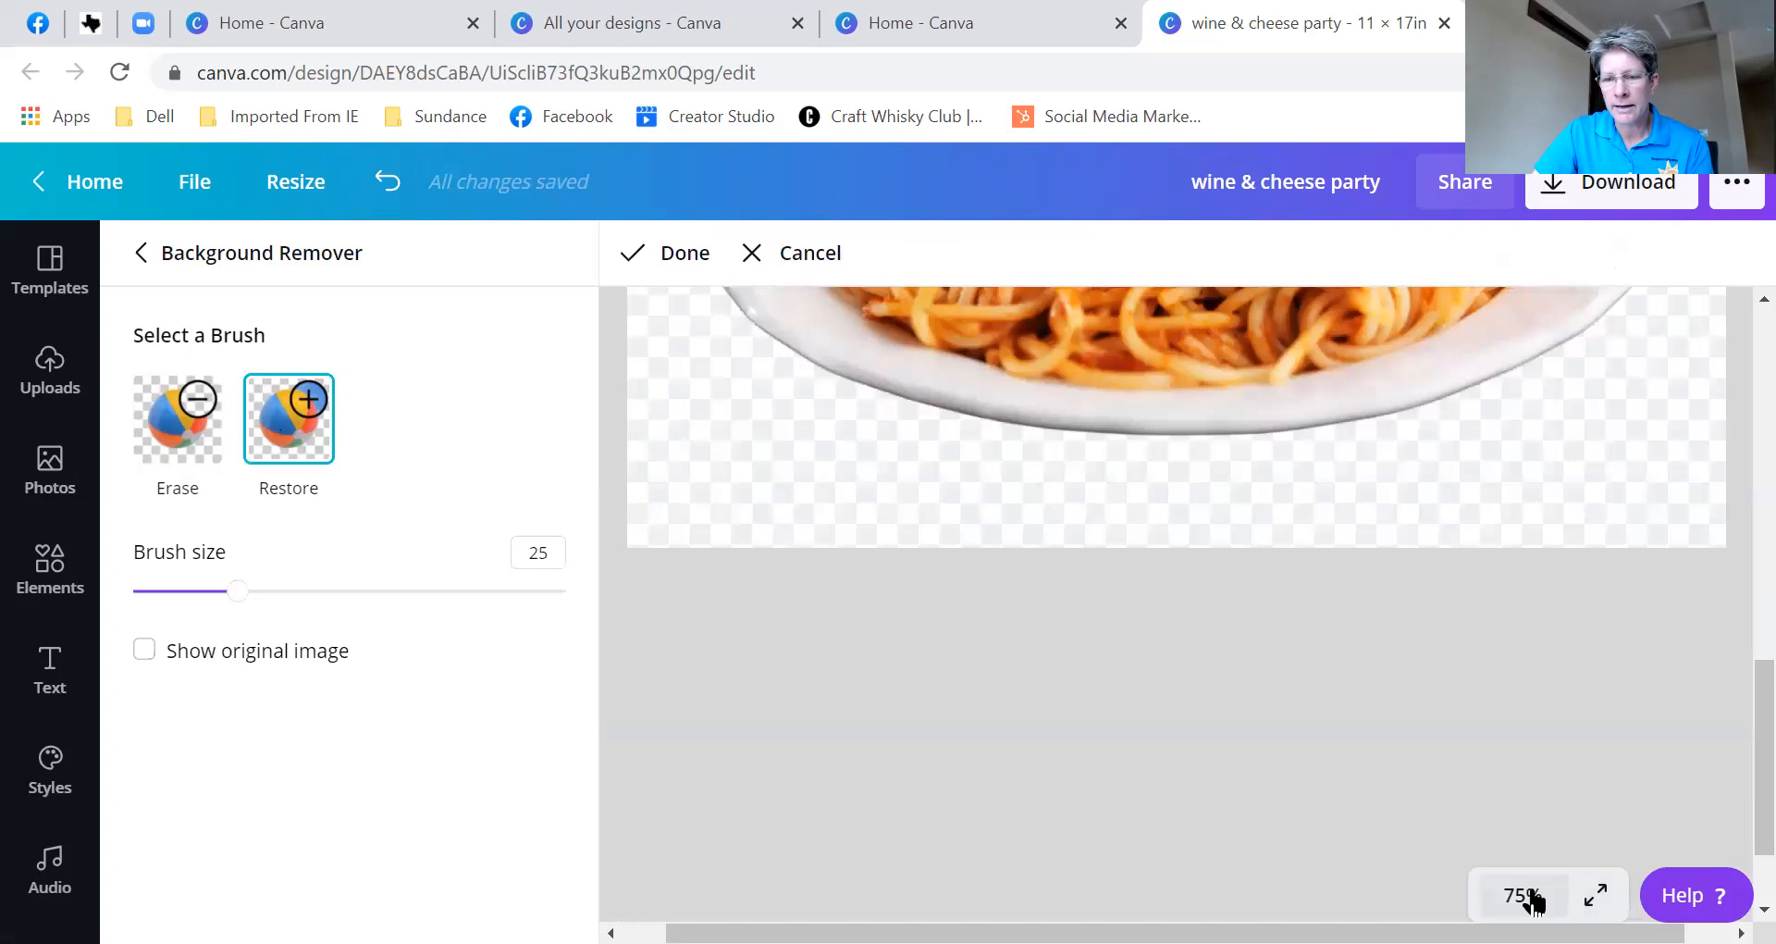
click(1527, 894)
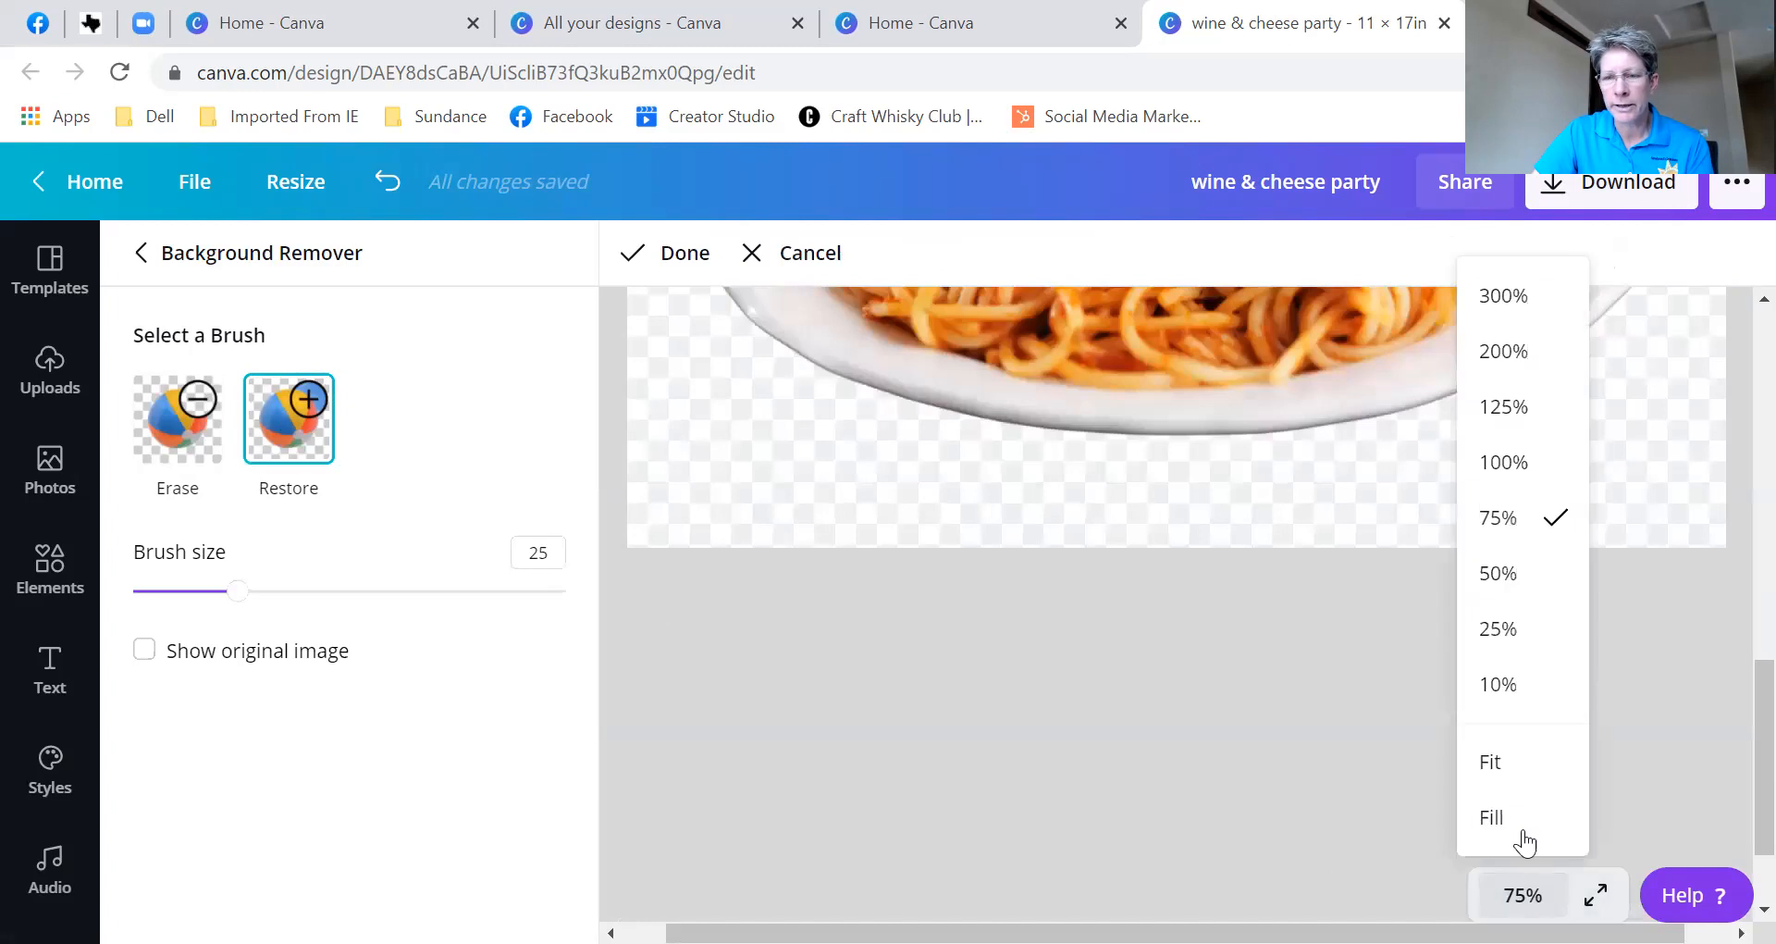
click(1510, 629)
scroll(1550, 730, up, 2)
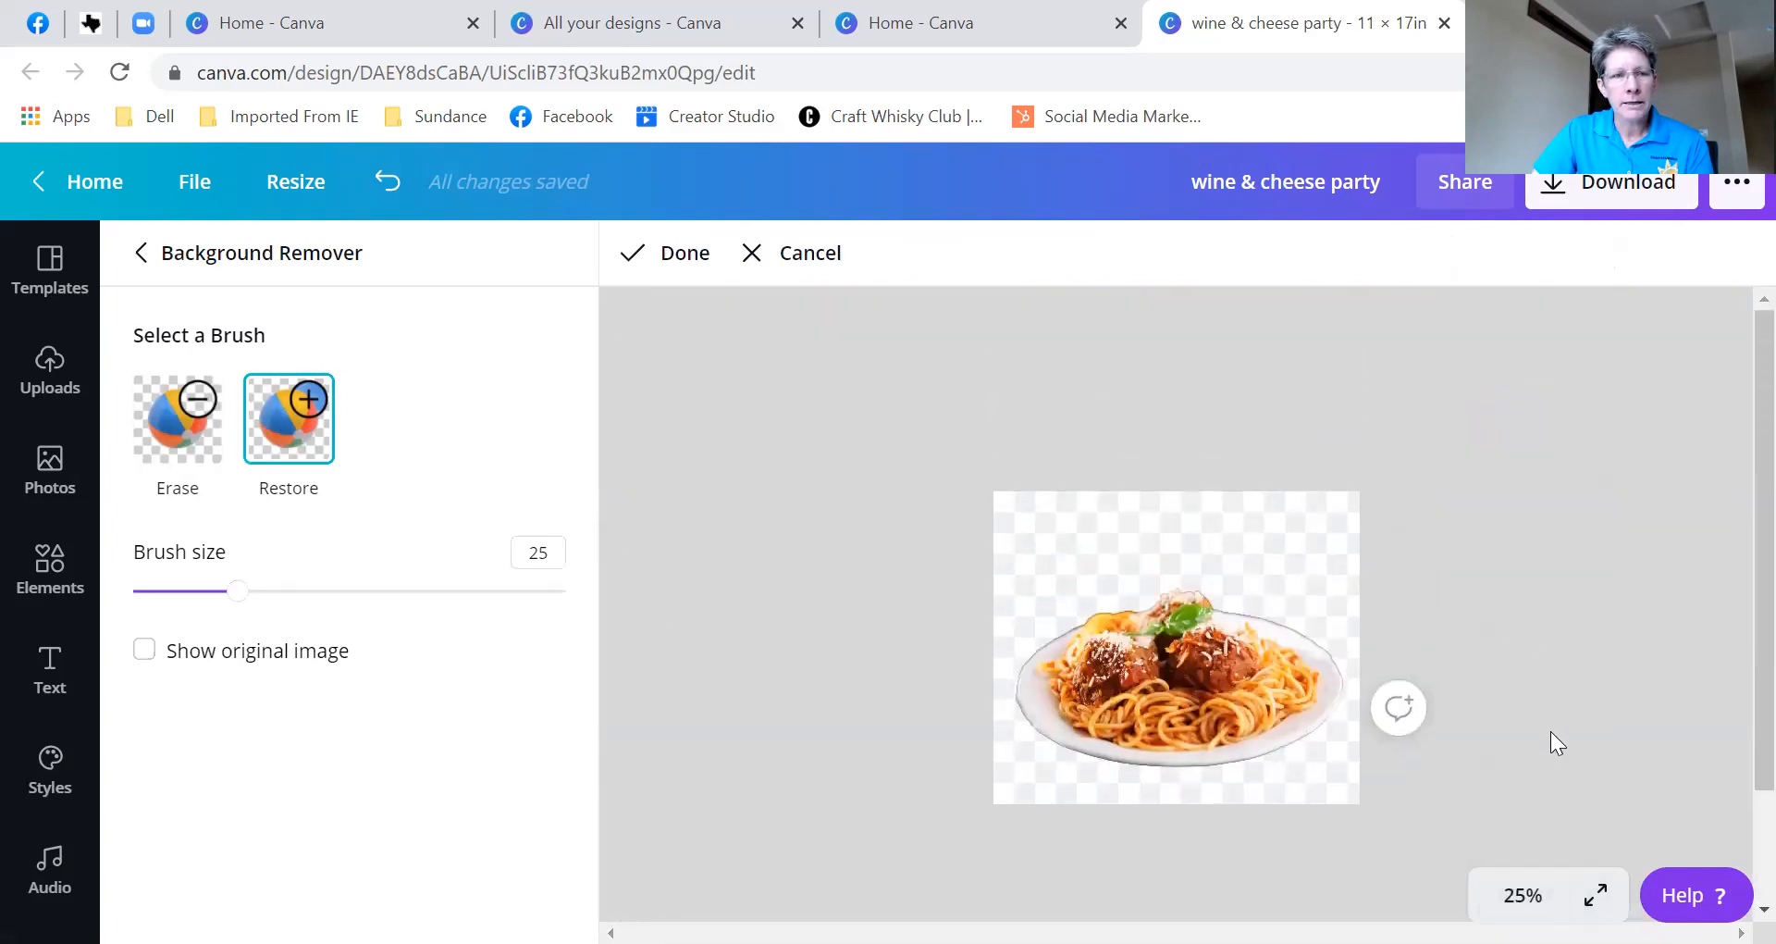
click(178, 418)
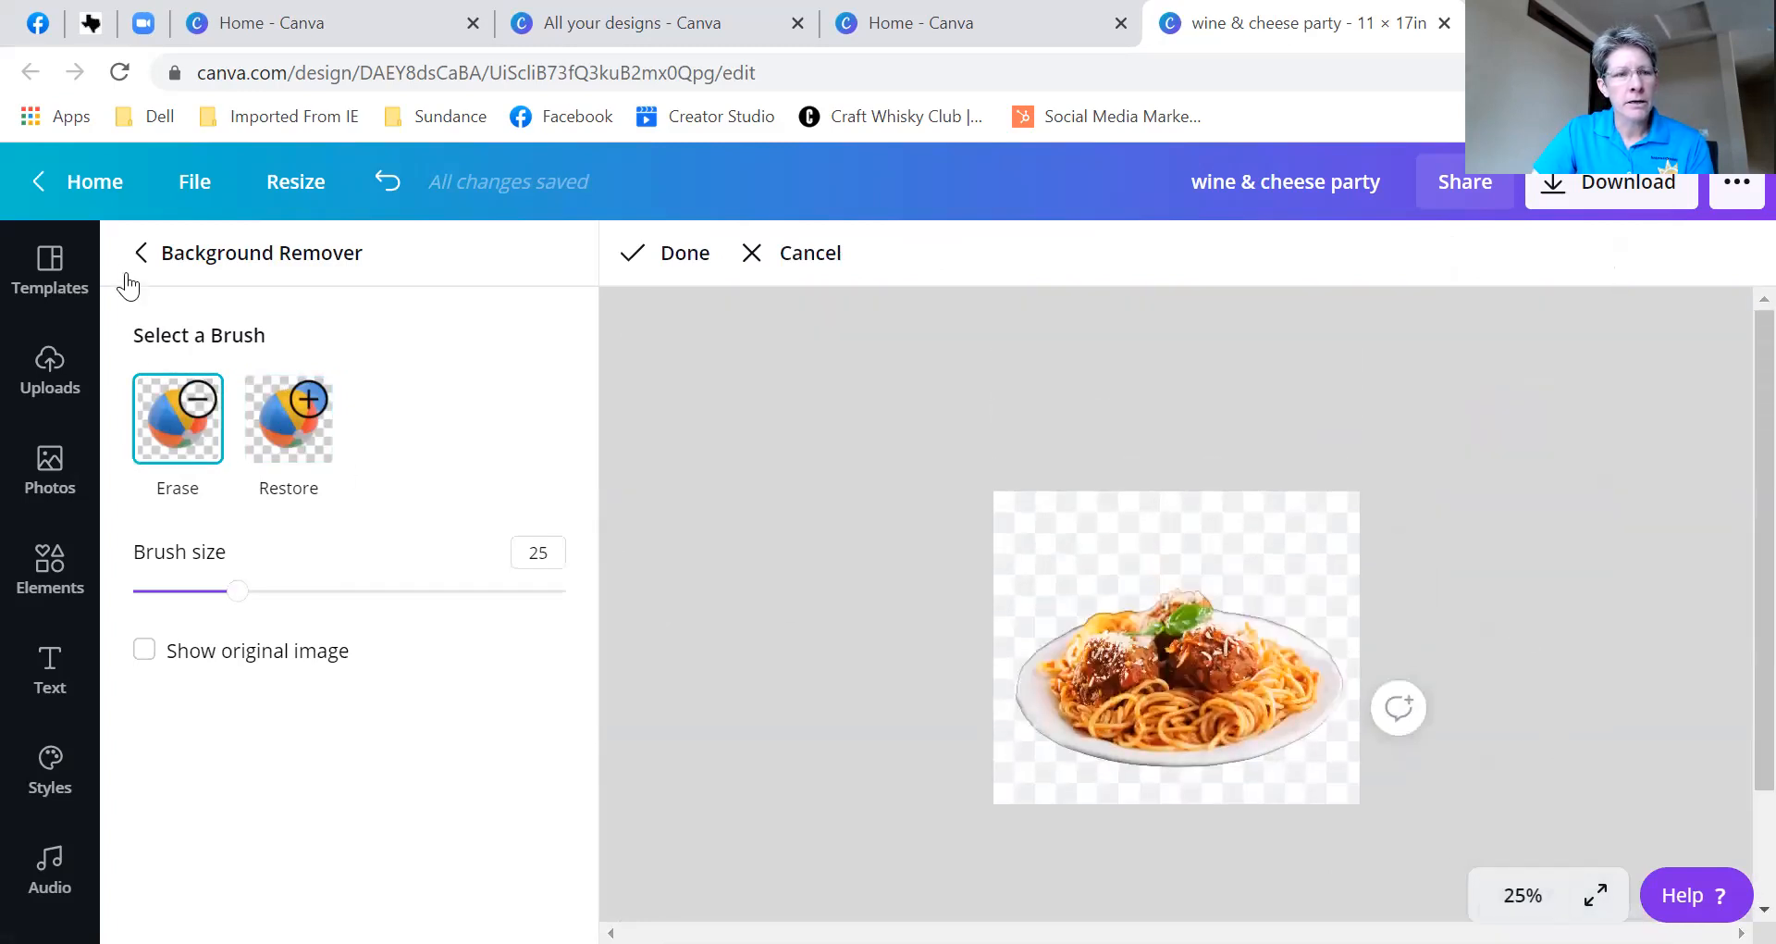
click(141, 253)
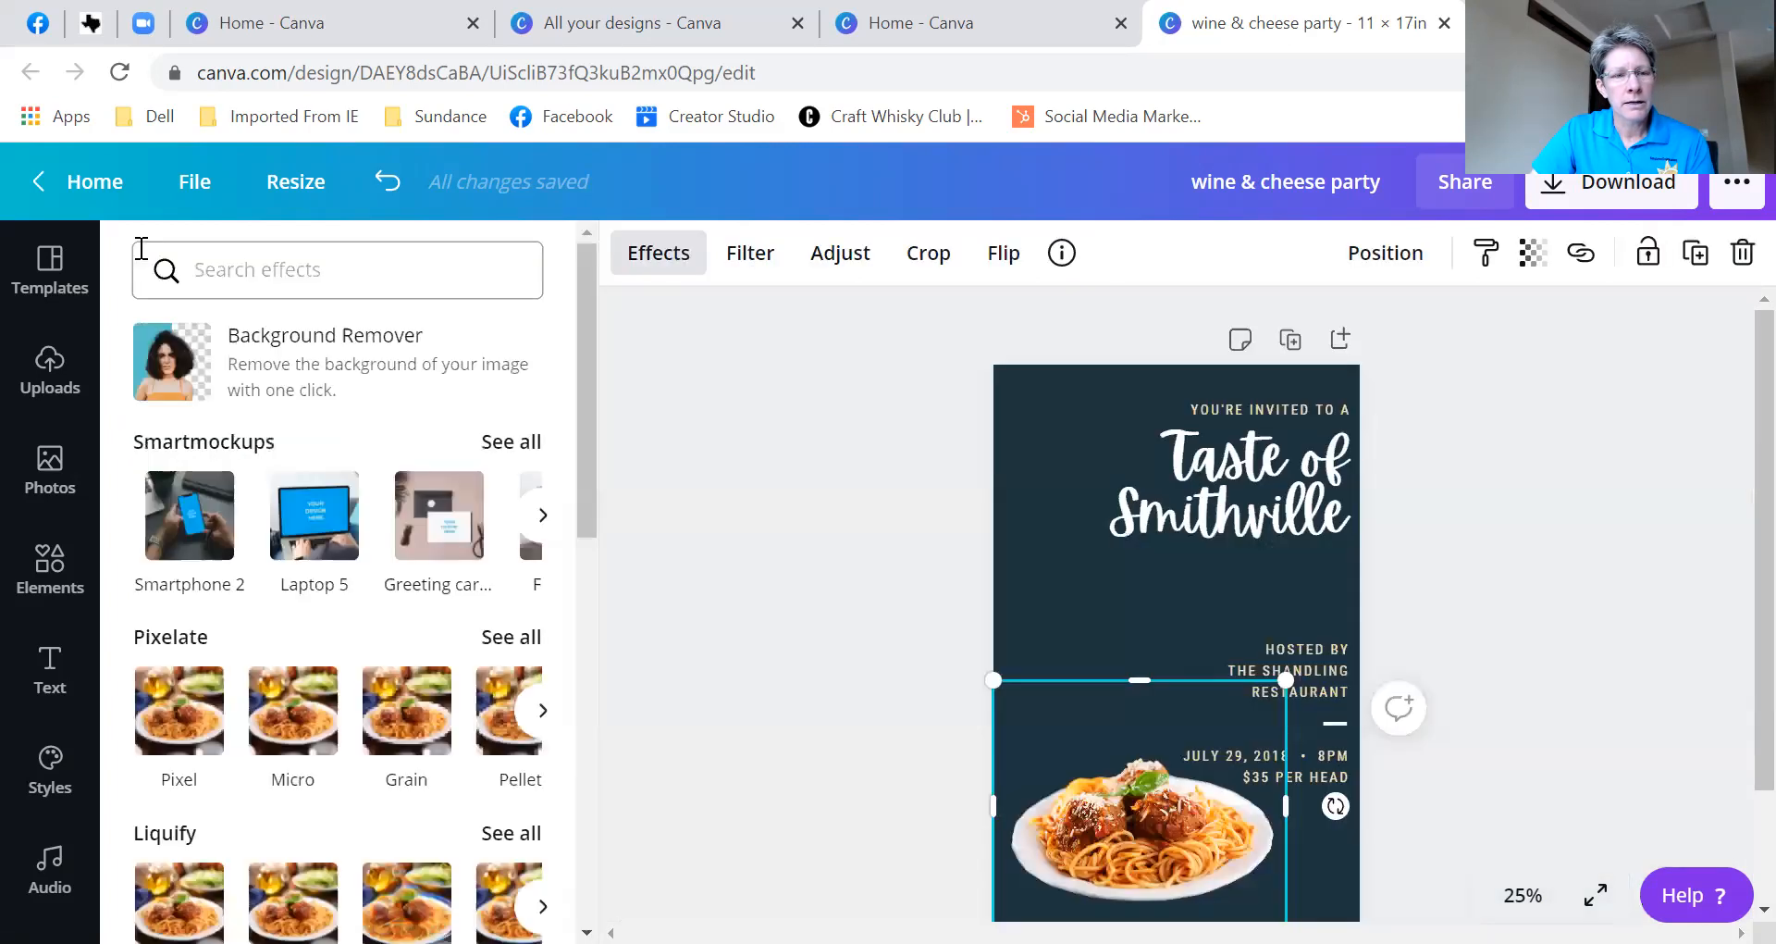
click(385, 185)
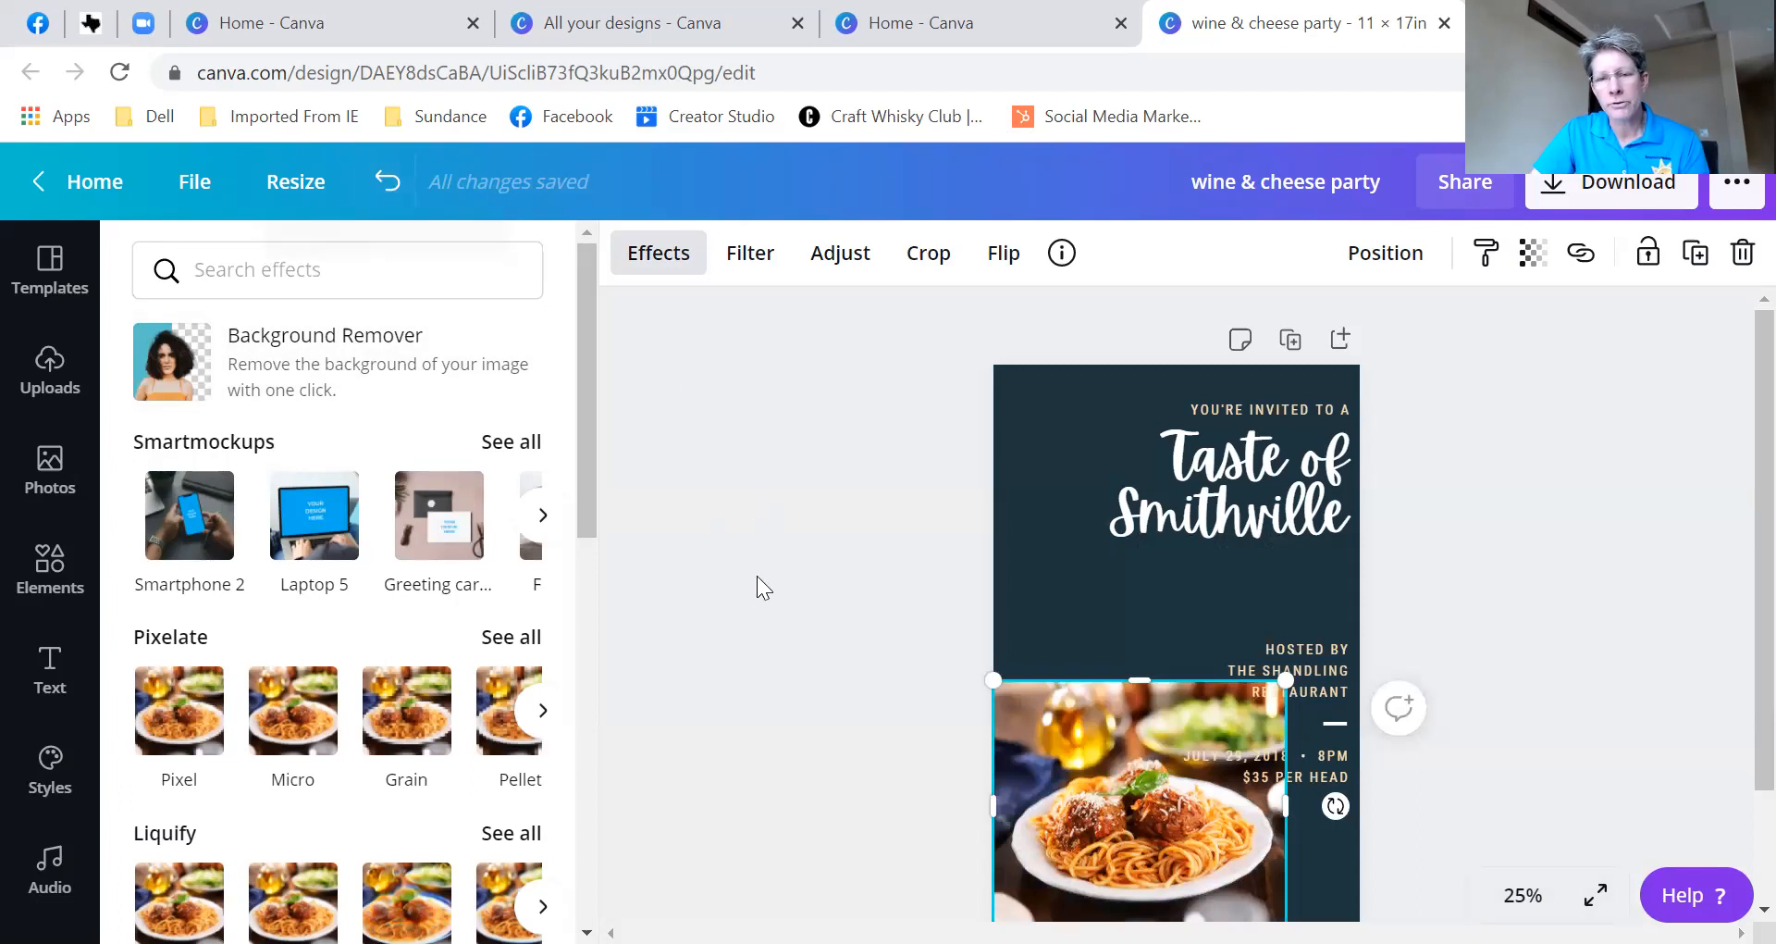
- Try the transparency setting on the spaghetti photo and leave it at 100
scroll(760, 596, down, 2)
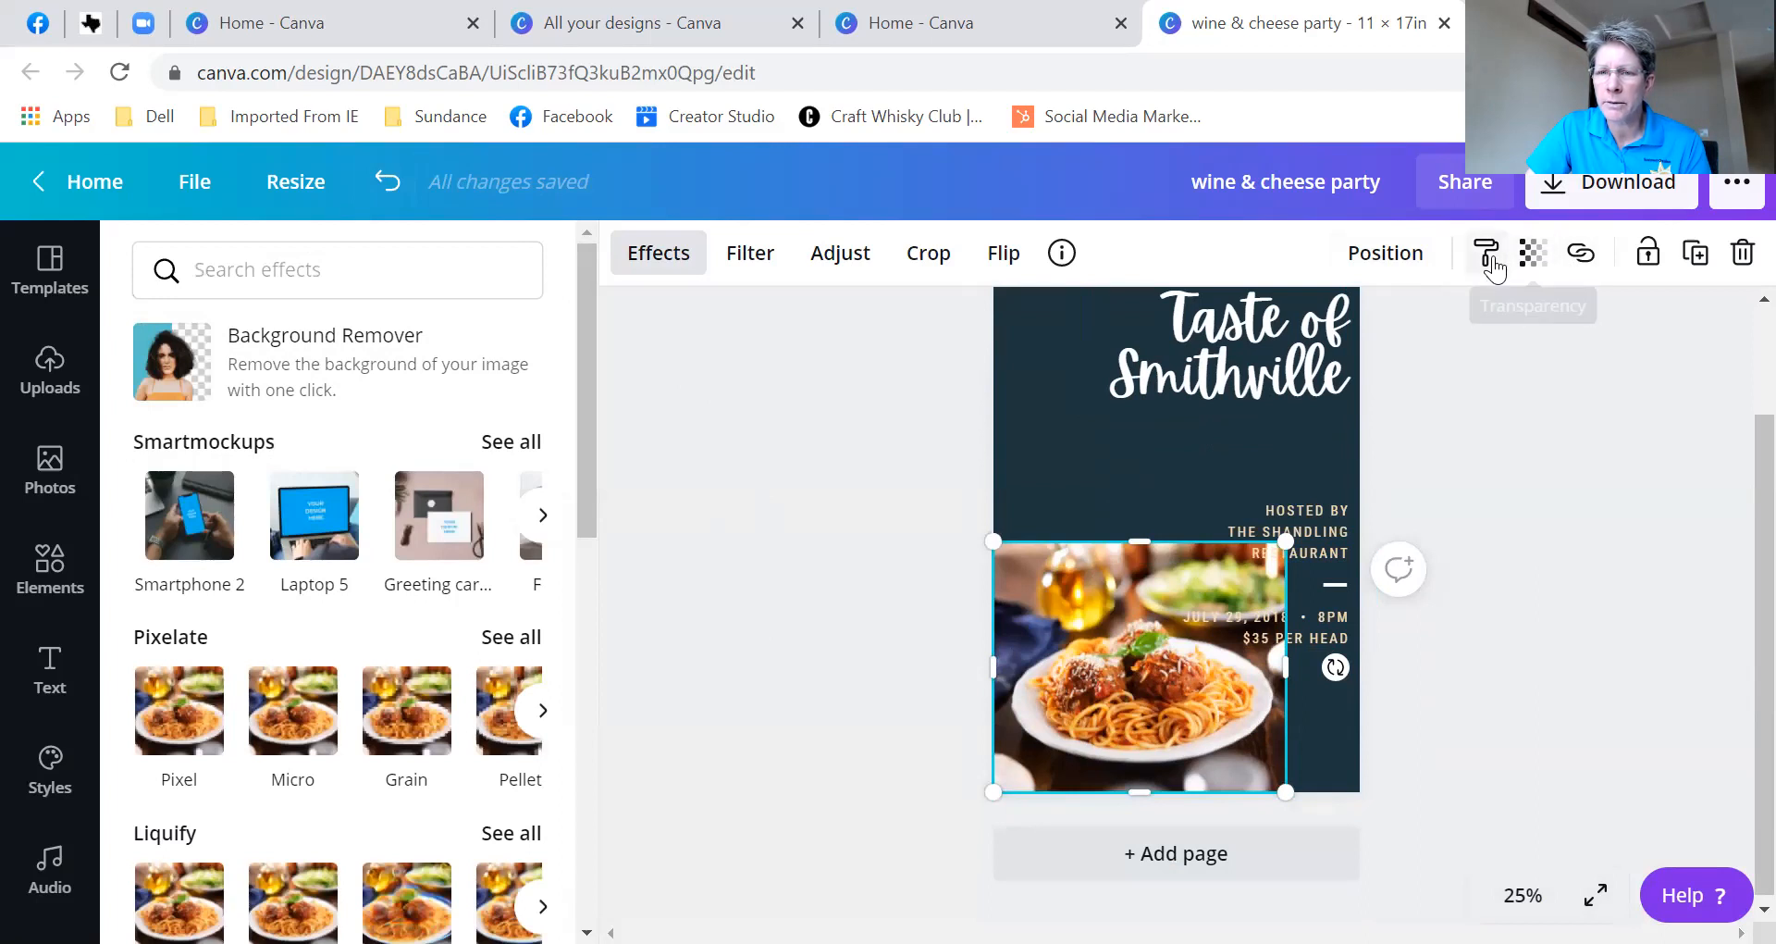
click(1536, 260)
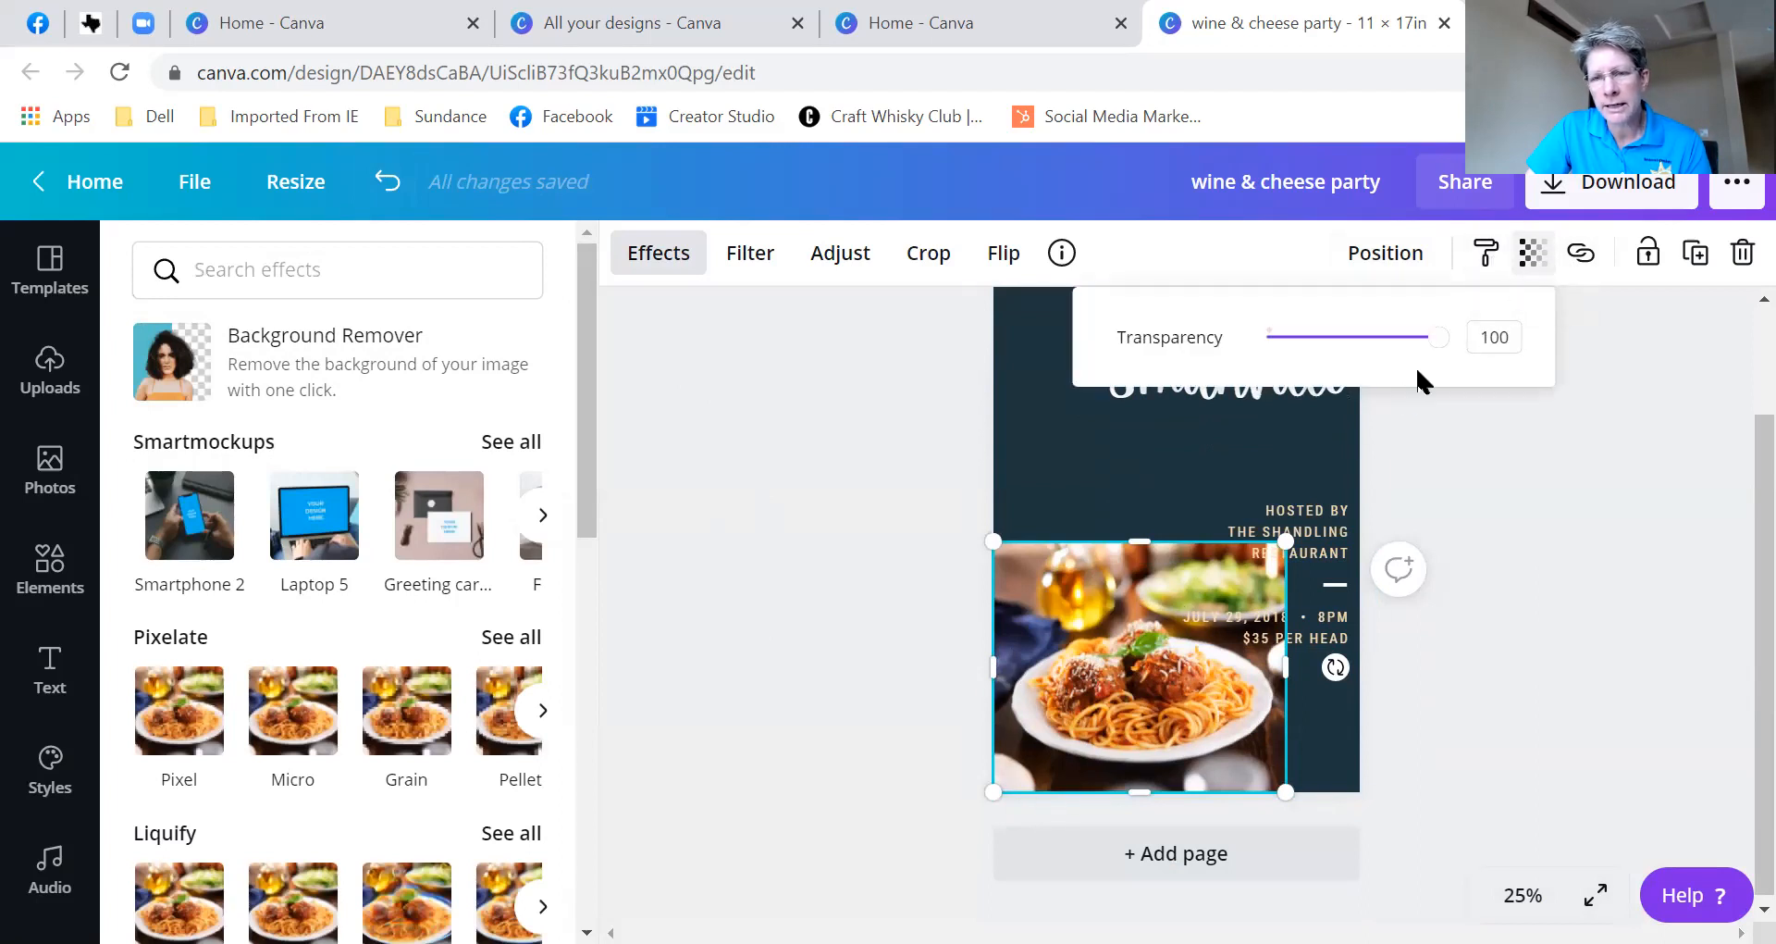
mouse_move(1437, 339)
mouse_down()
mouse_move(1354, 360)
mouse_move(1459, 361)
mouse_move(1368, 354)
mouse_move(1448, 351)
mouse_up()
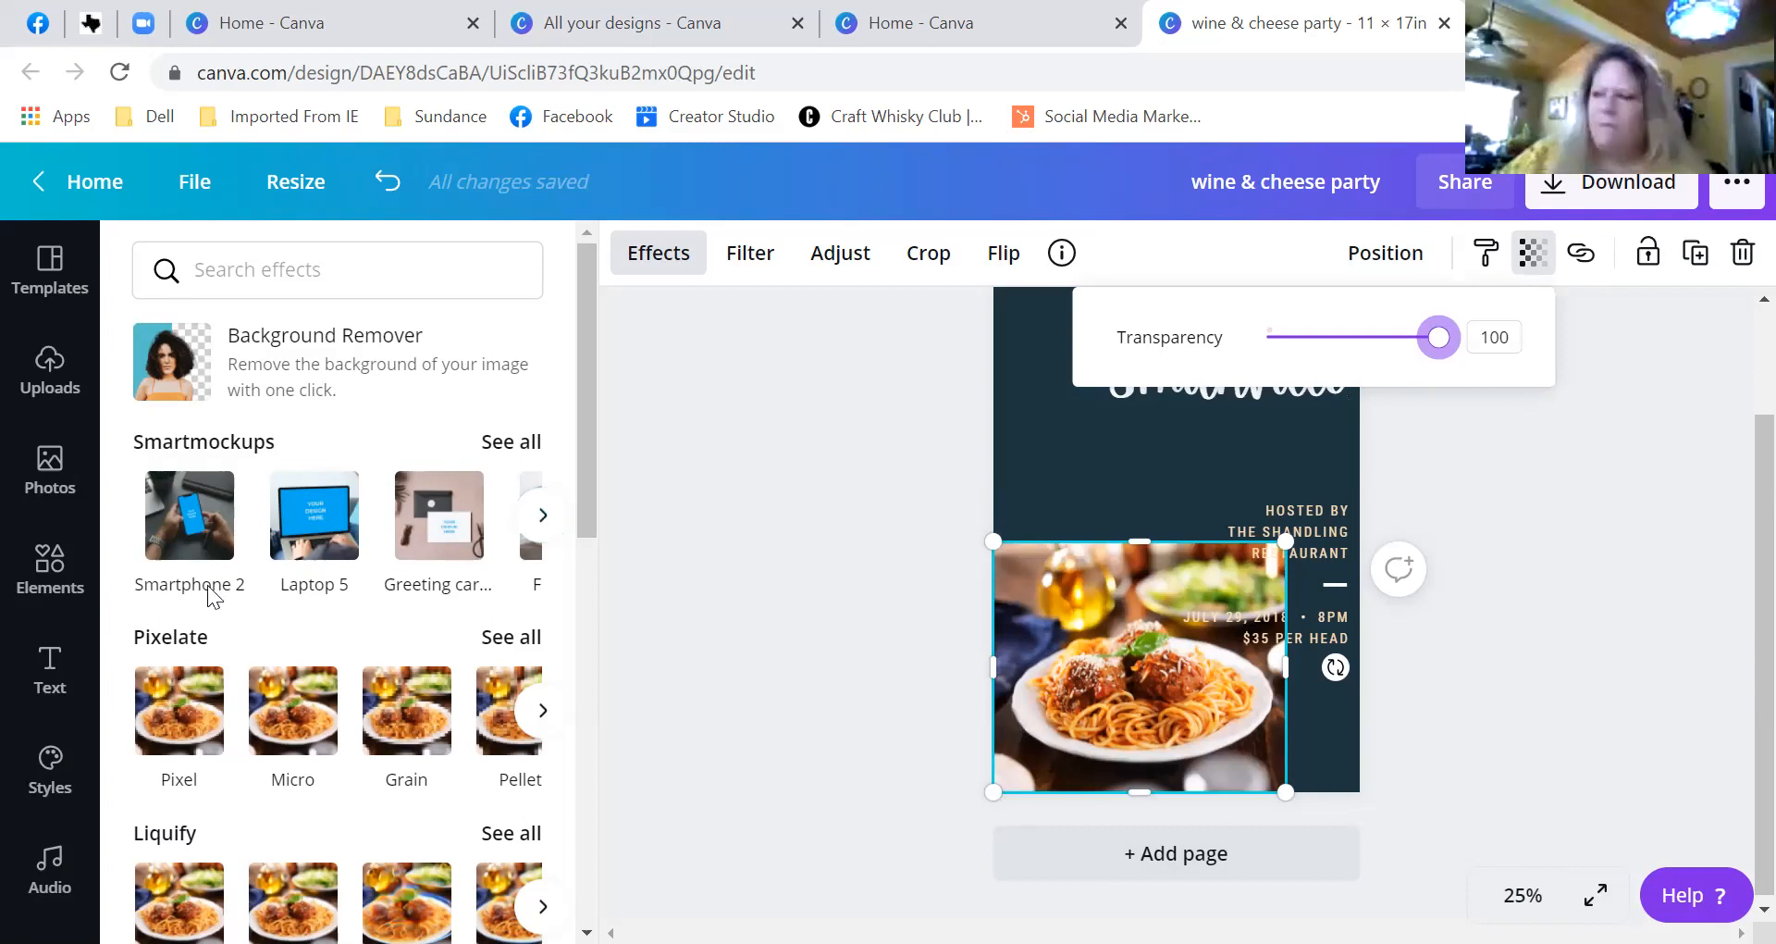
- Browse the elements library down to Grids and add the single-cell grid, filling the whole poster
click(48, 575)
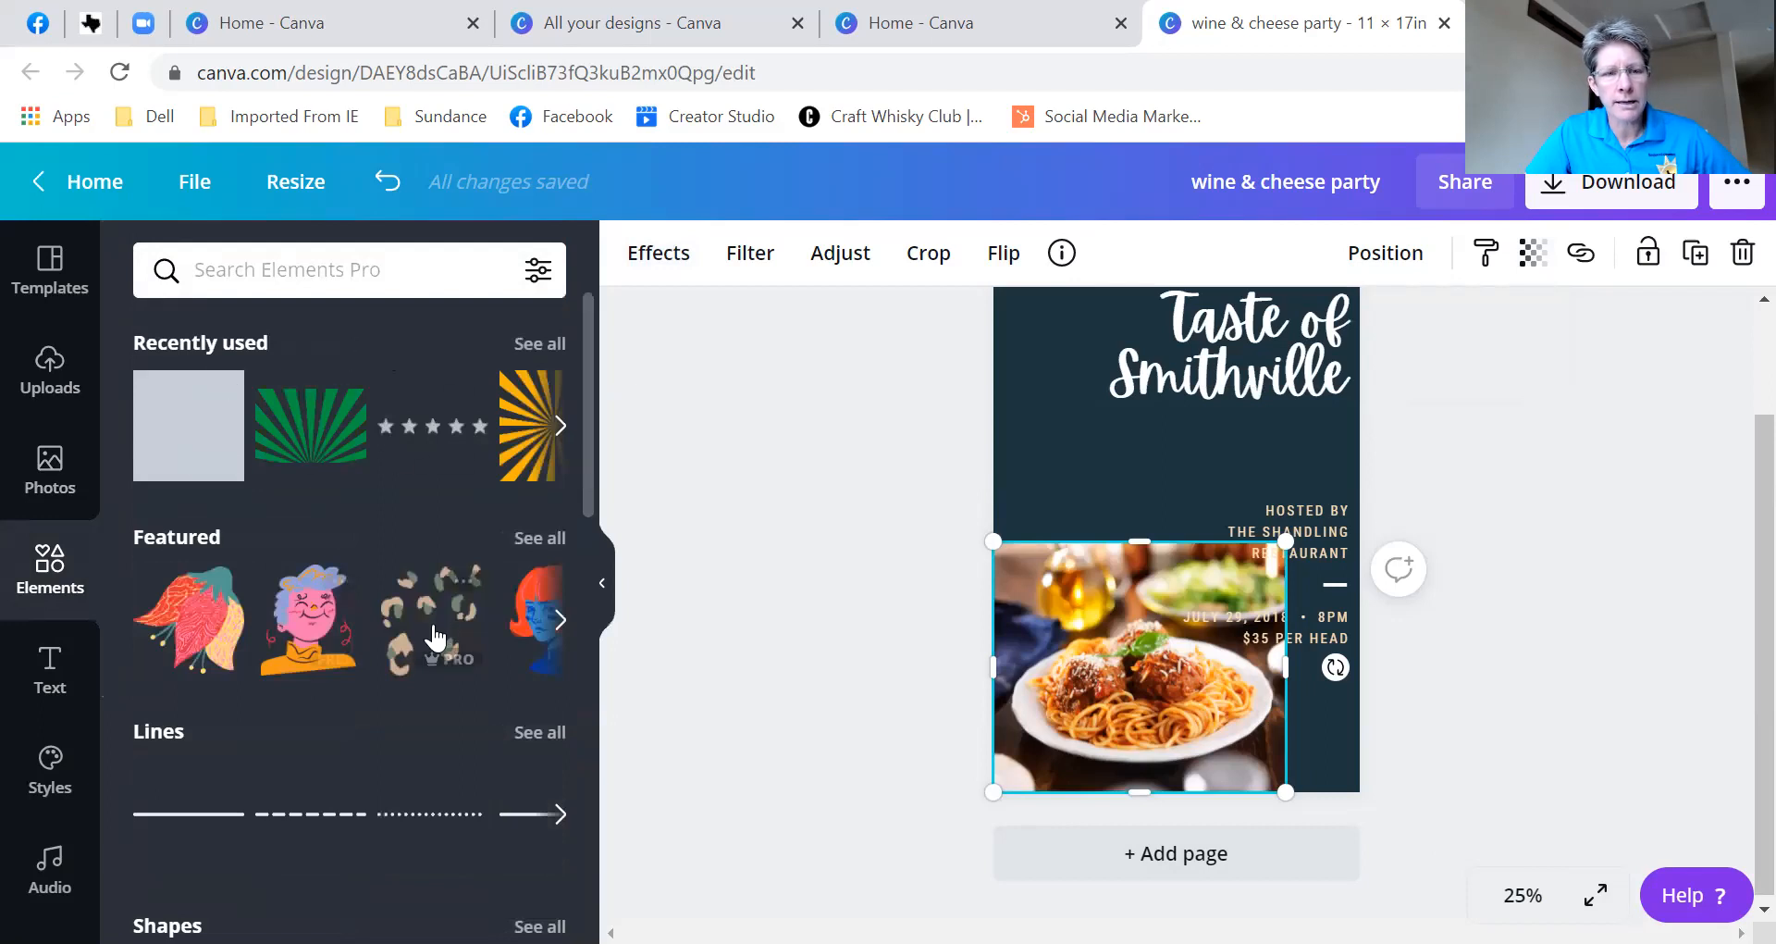
scroll(395, 756, down, 2)
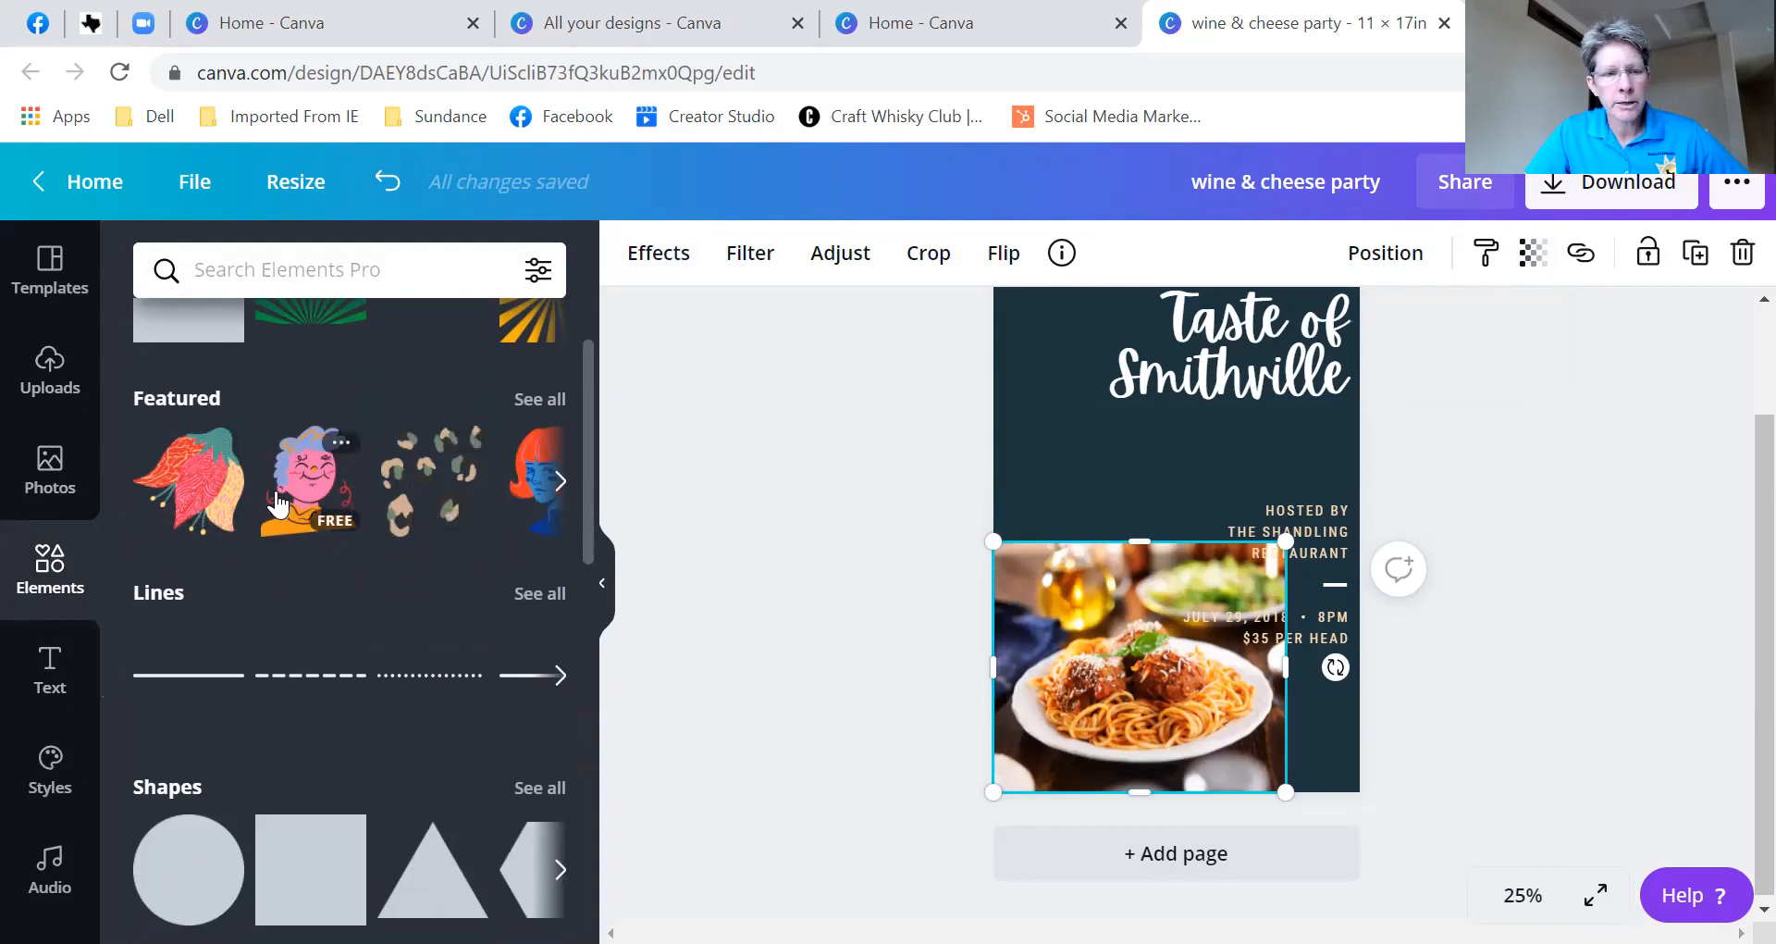
scroll(296, 582, down, 5)
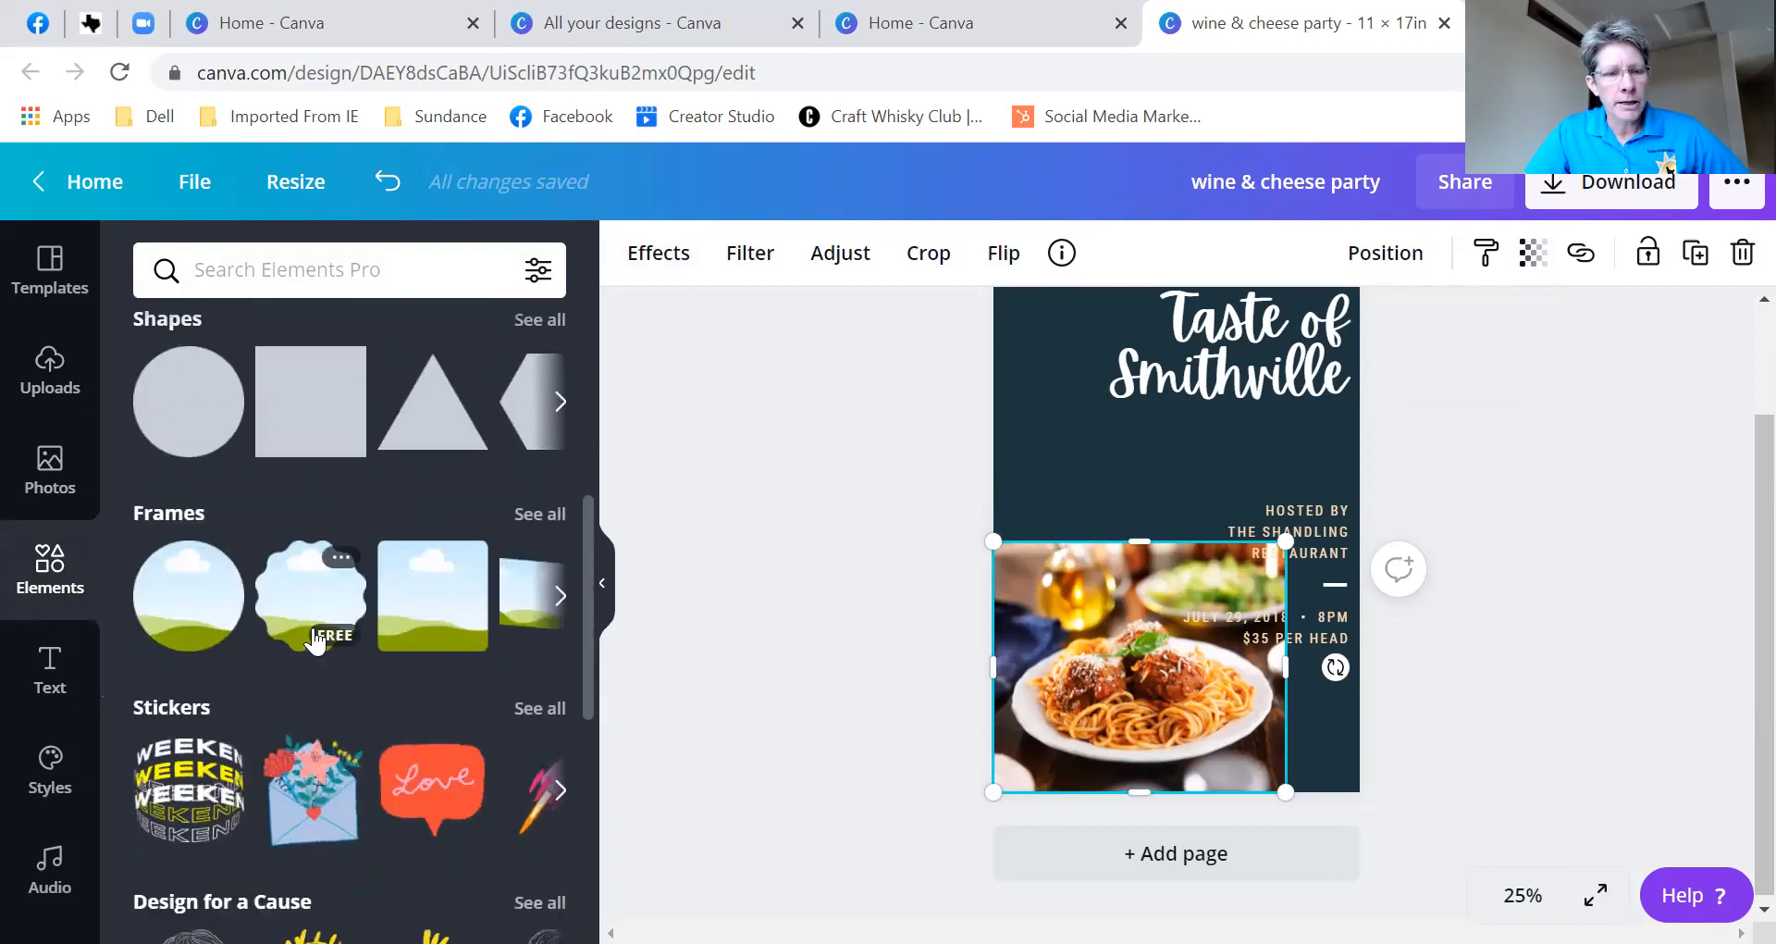
scroll(314, 638, down, 8)
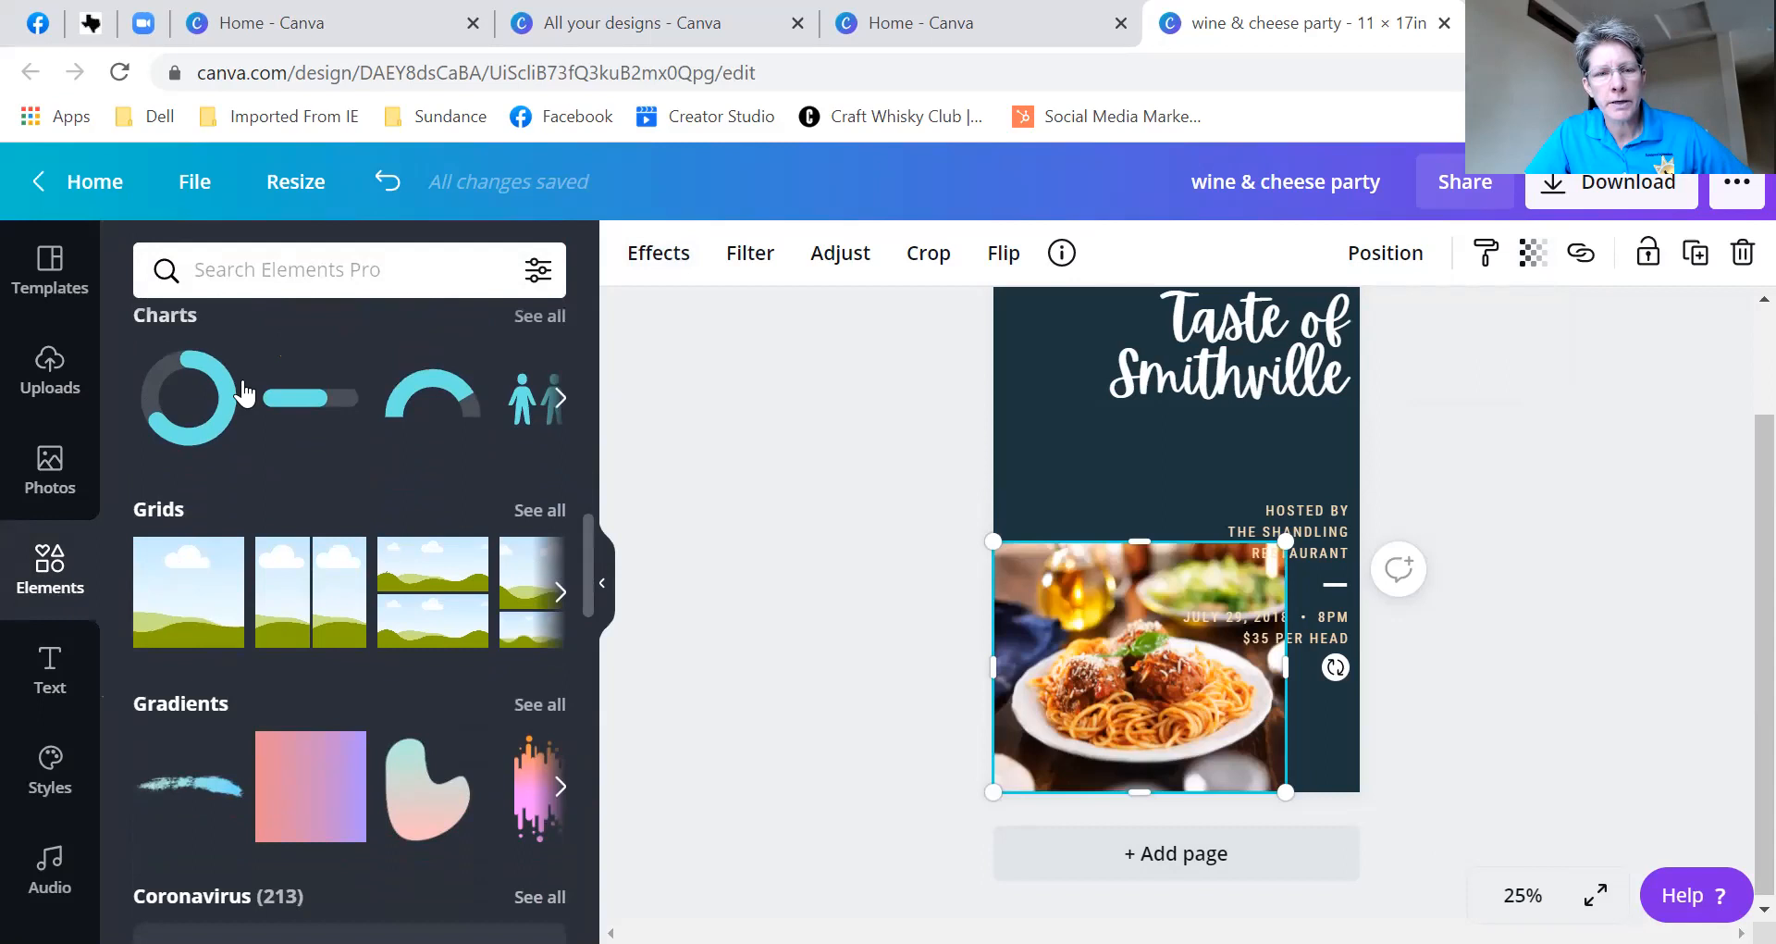
click(172, 612)
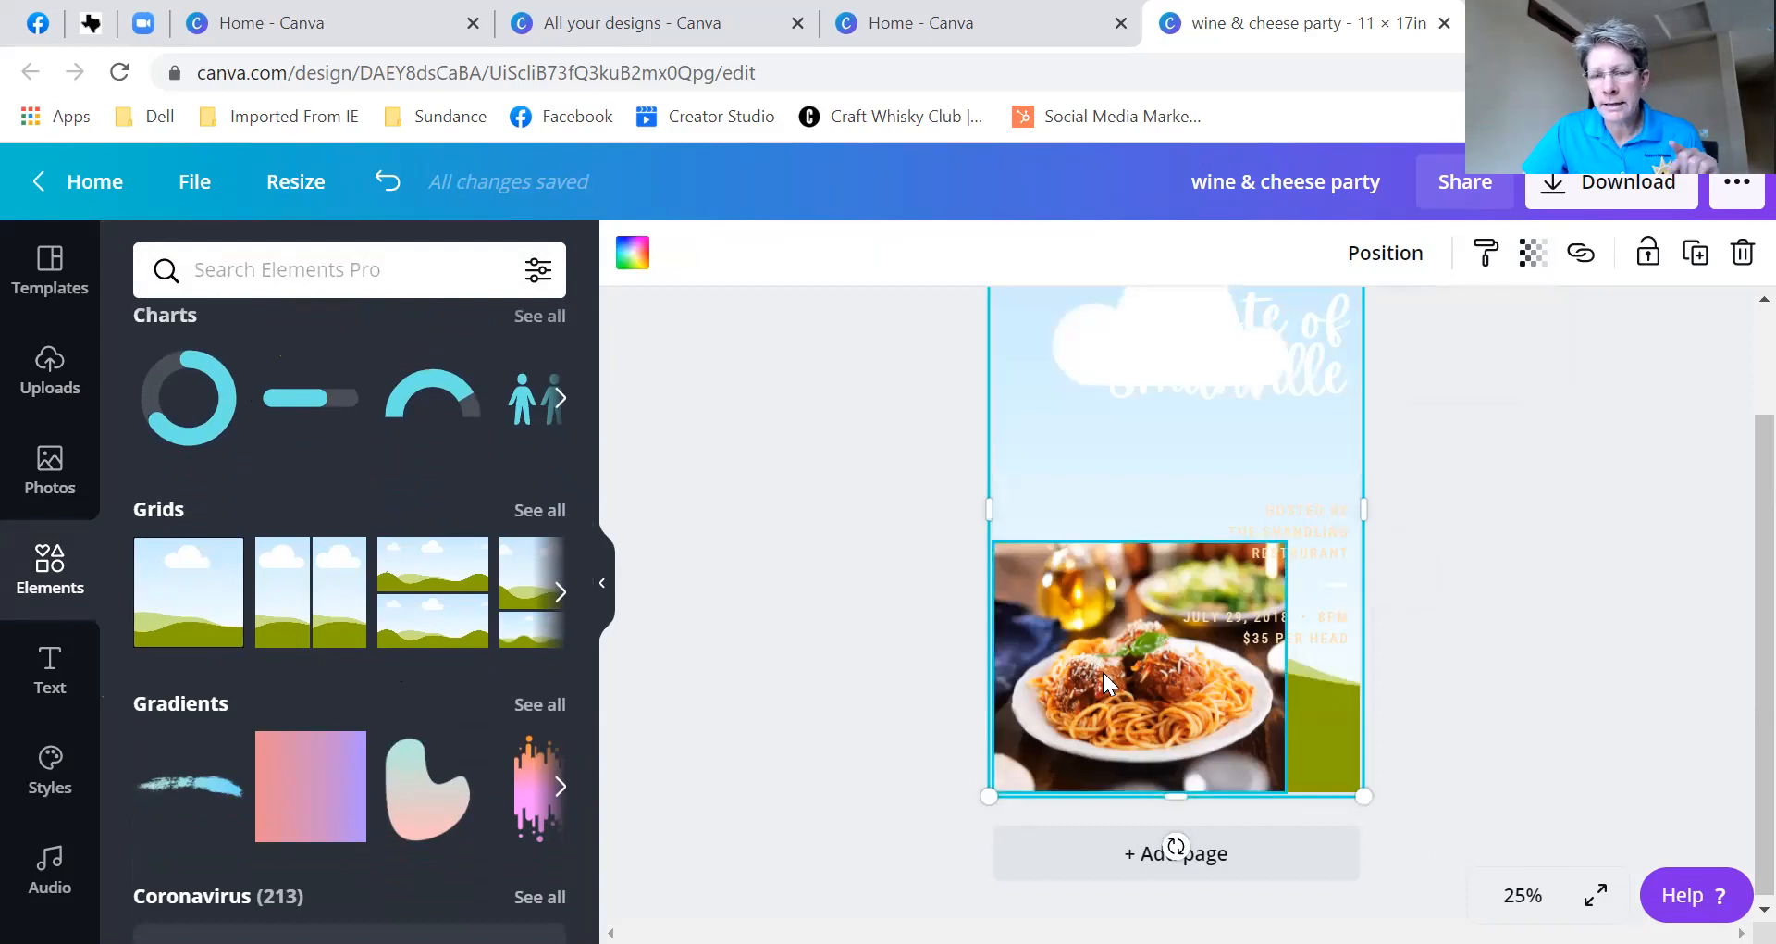
- Drop the spaghetti and meatballs photo into the full-page grid as the poster's background
click(749, 707)
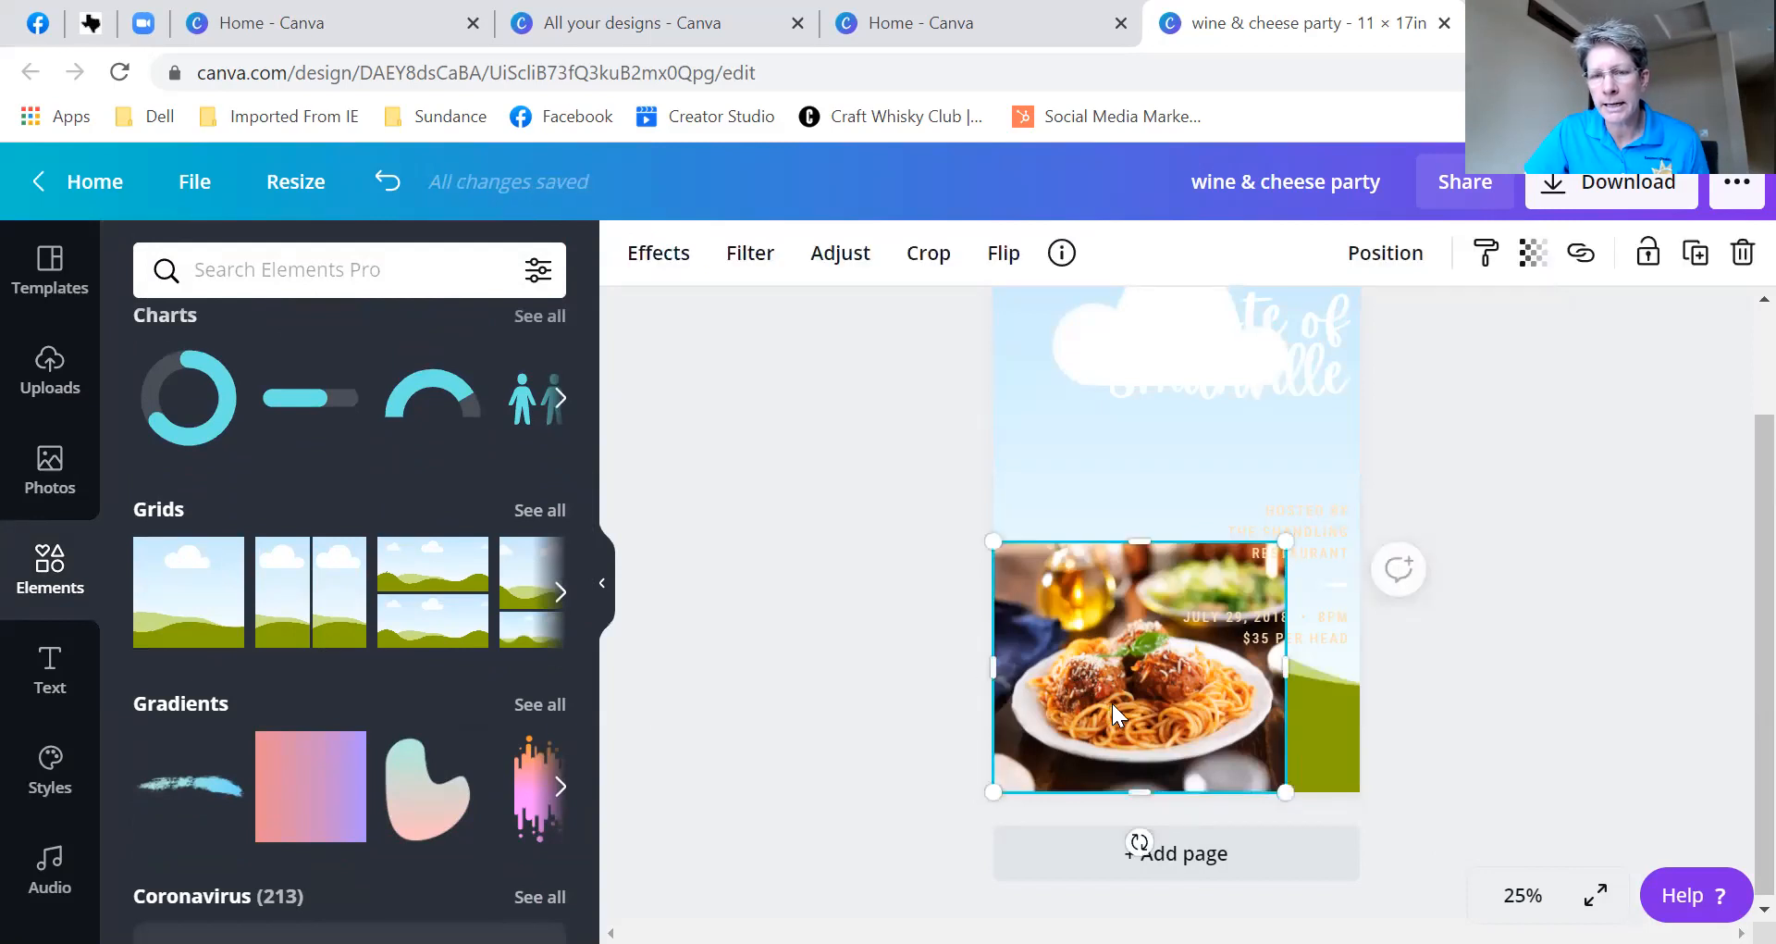
drag(1110, 701, 1115, 642)
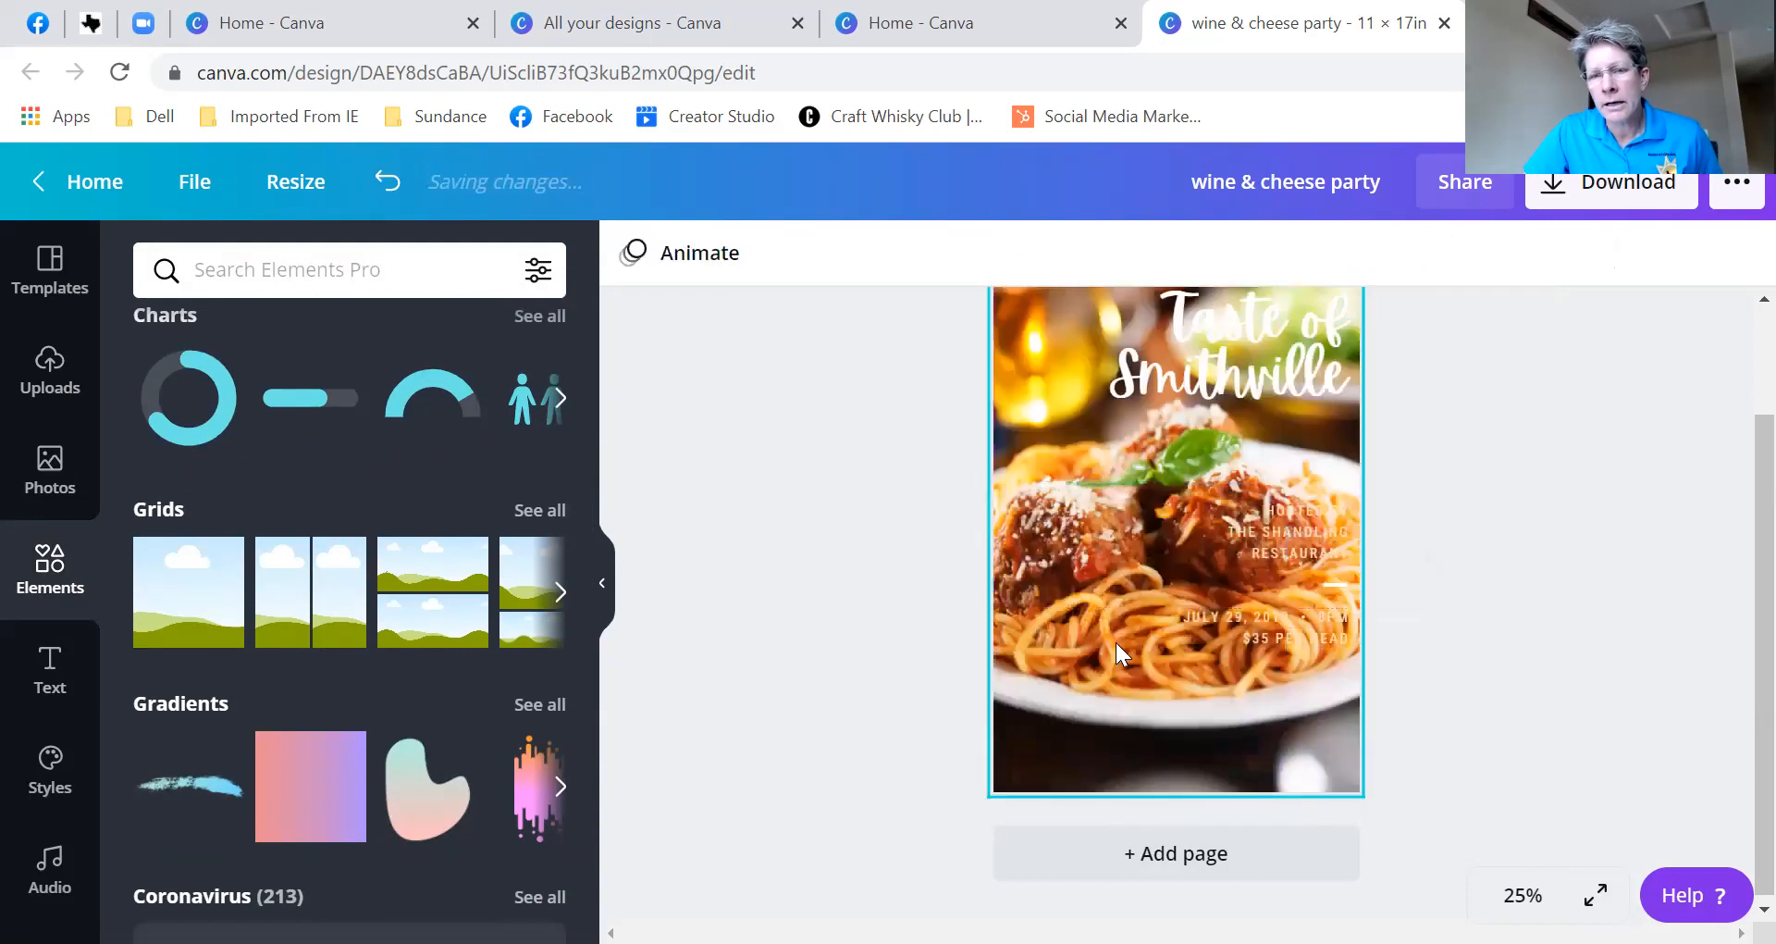
click(1587, 662)
scroll(1647, 812, up, 2)
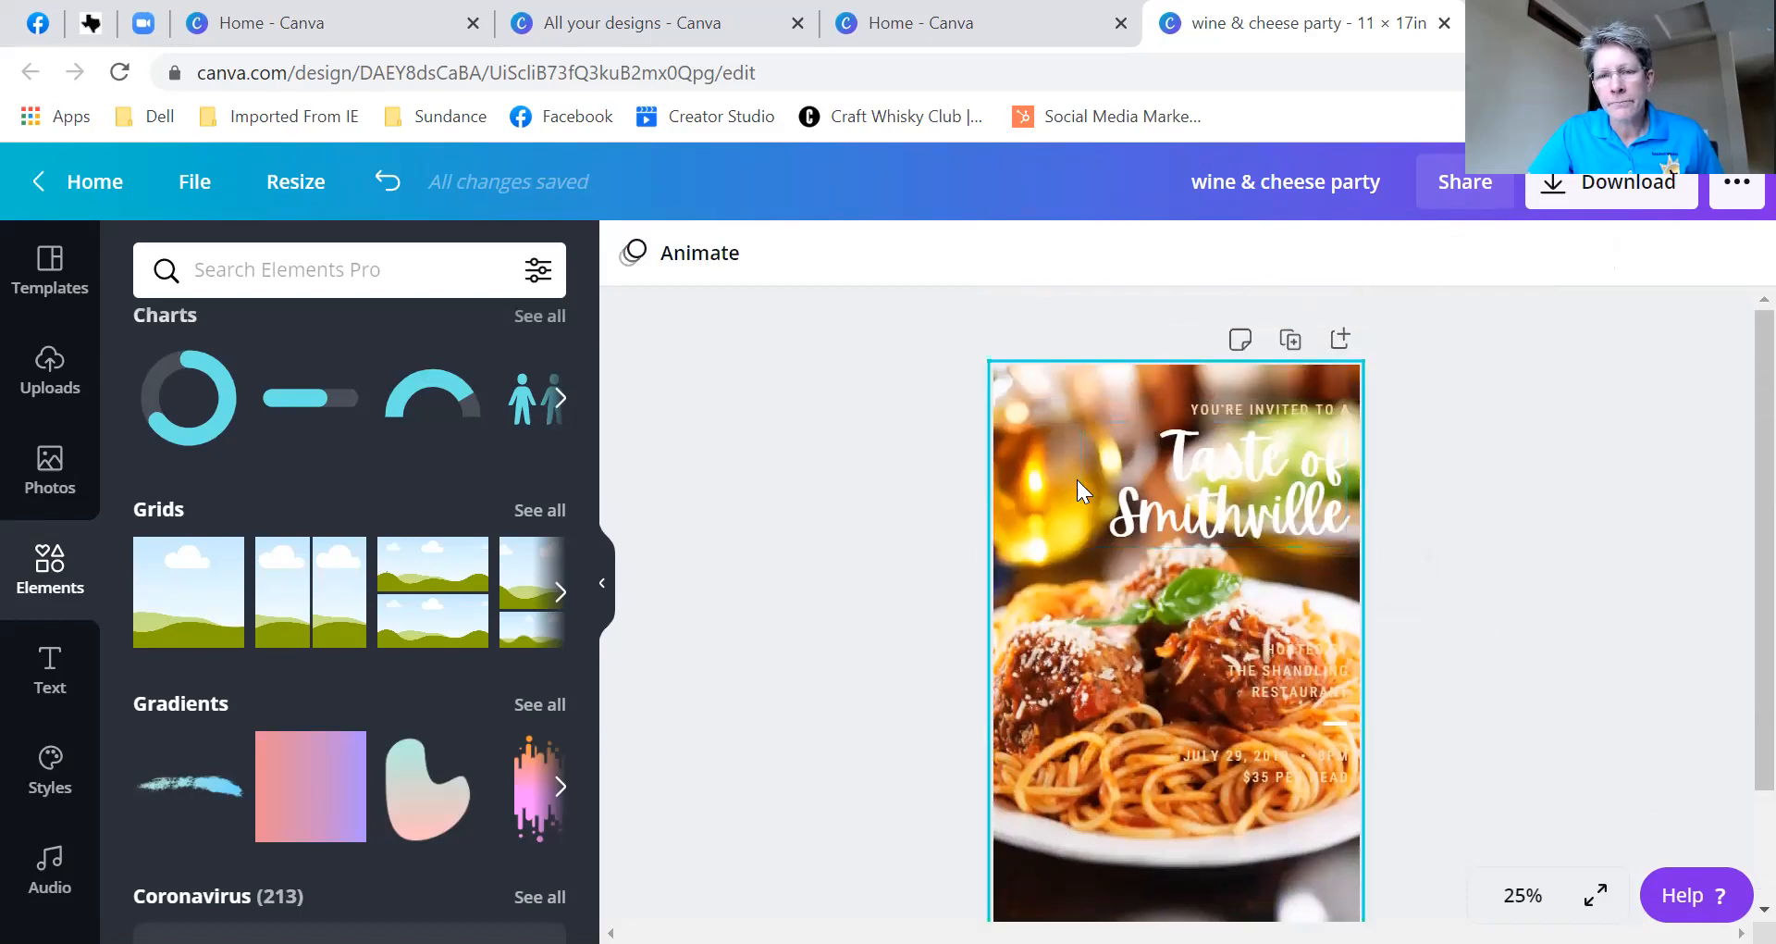
- Fit the page in view and shift the spaghetti photo left within its grid until its right edge meets the poster's edge
double_click(1056, 534)
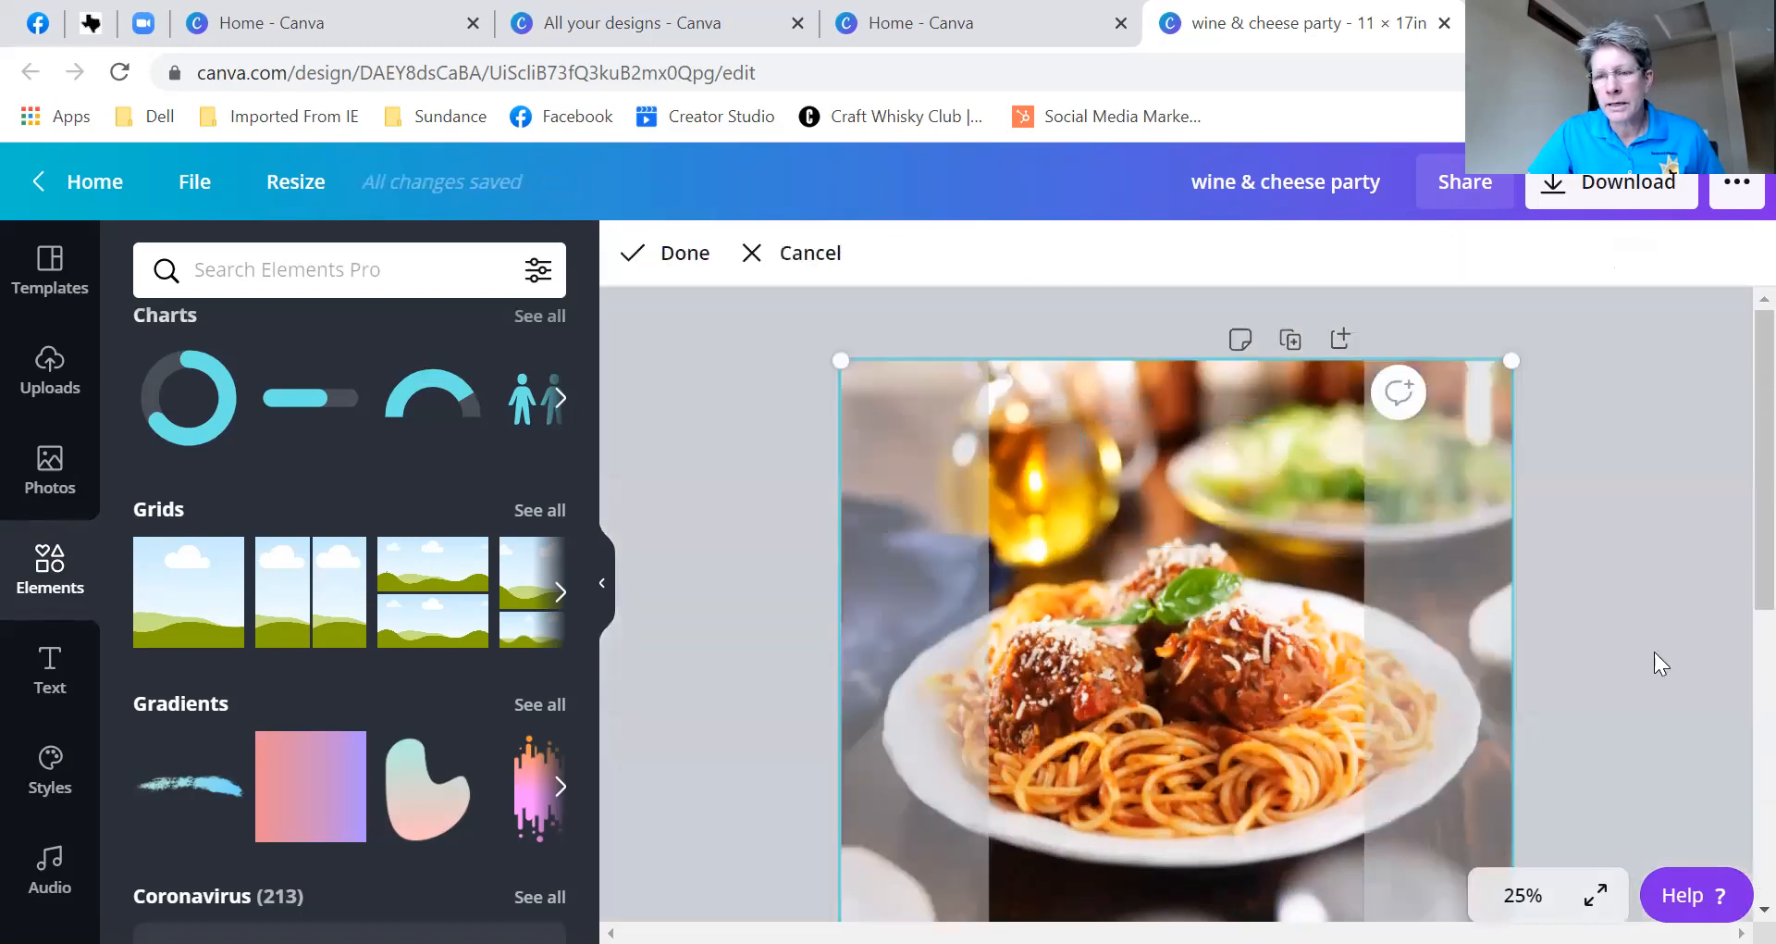
scroll(1647, 662, down, 2)
scroll(1638, 671, up, 2)
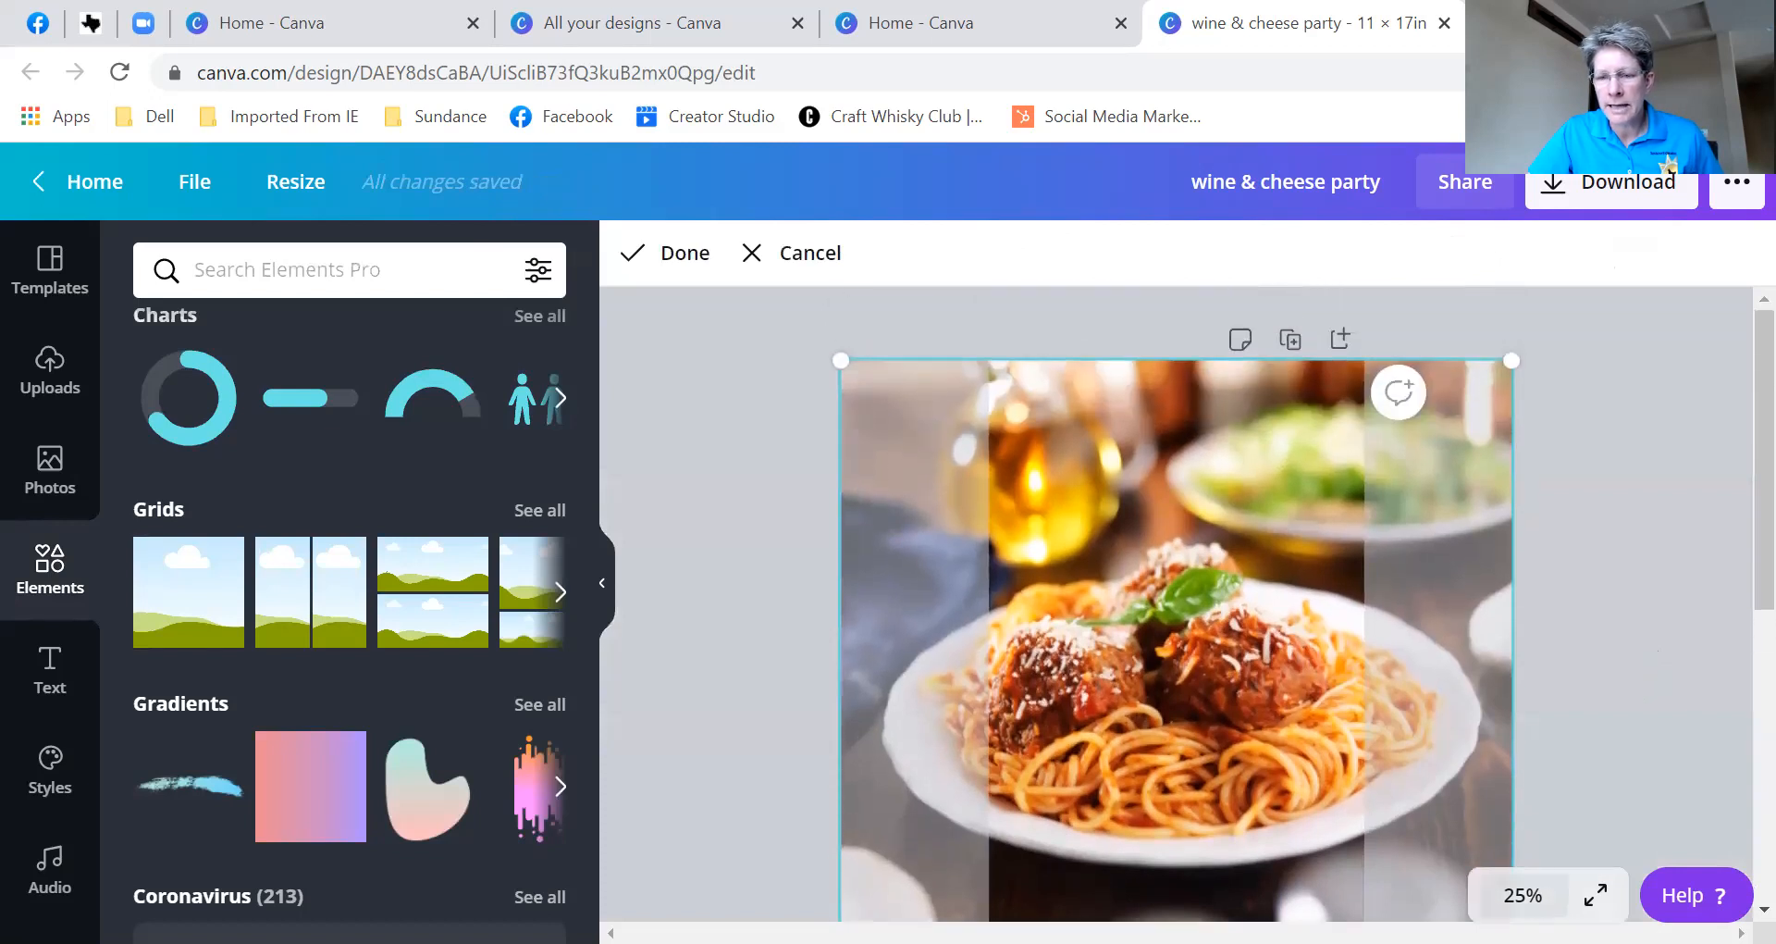
click(1523, 895)
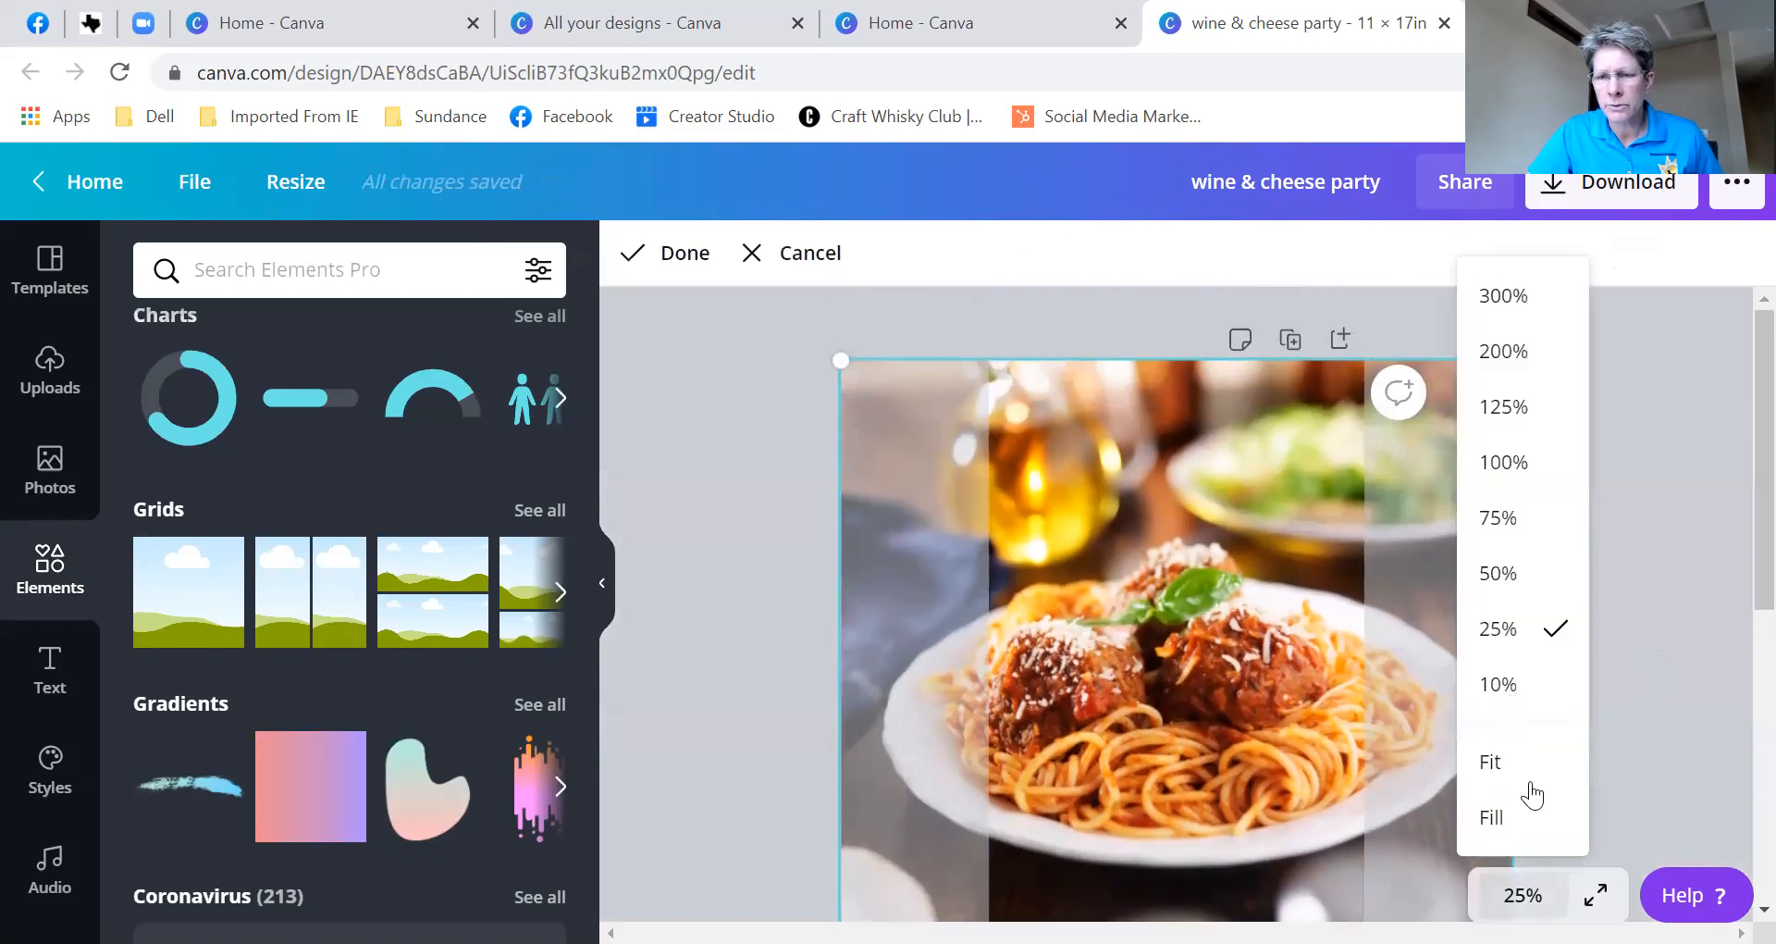
click(1508, 769)
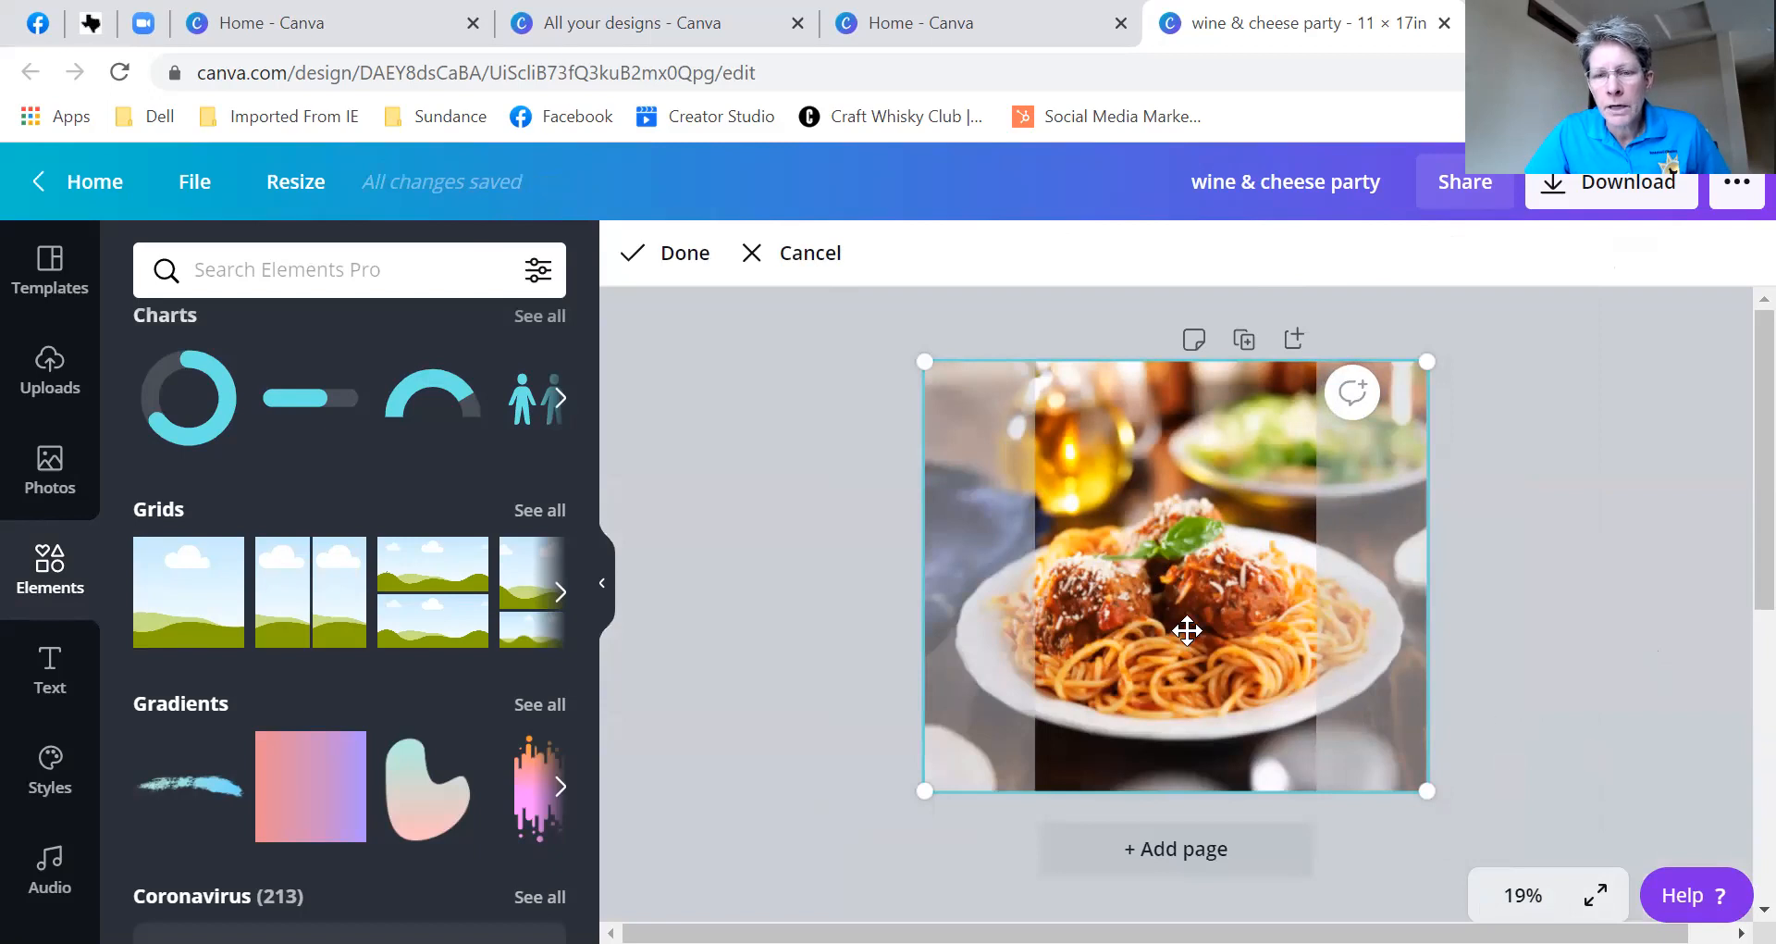
drag(1188, 630, 1060, 665)
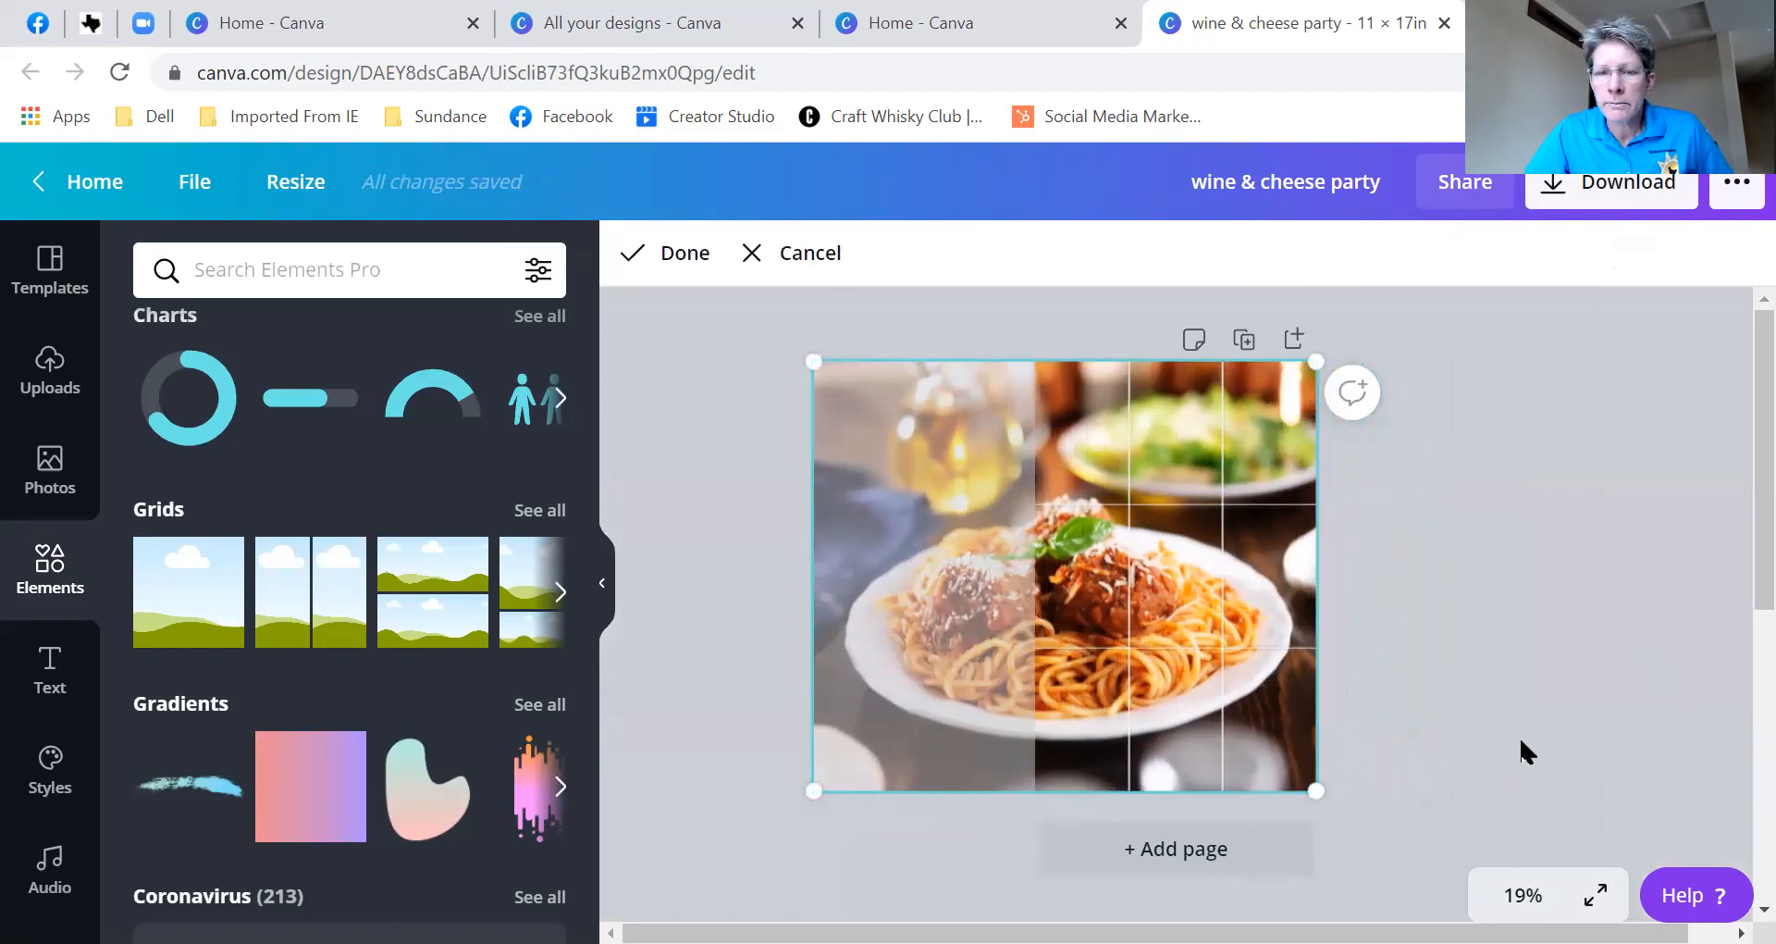
click(1519, 734)
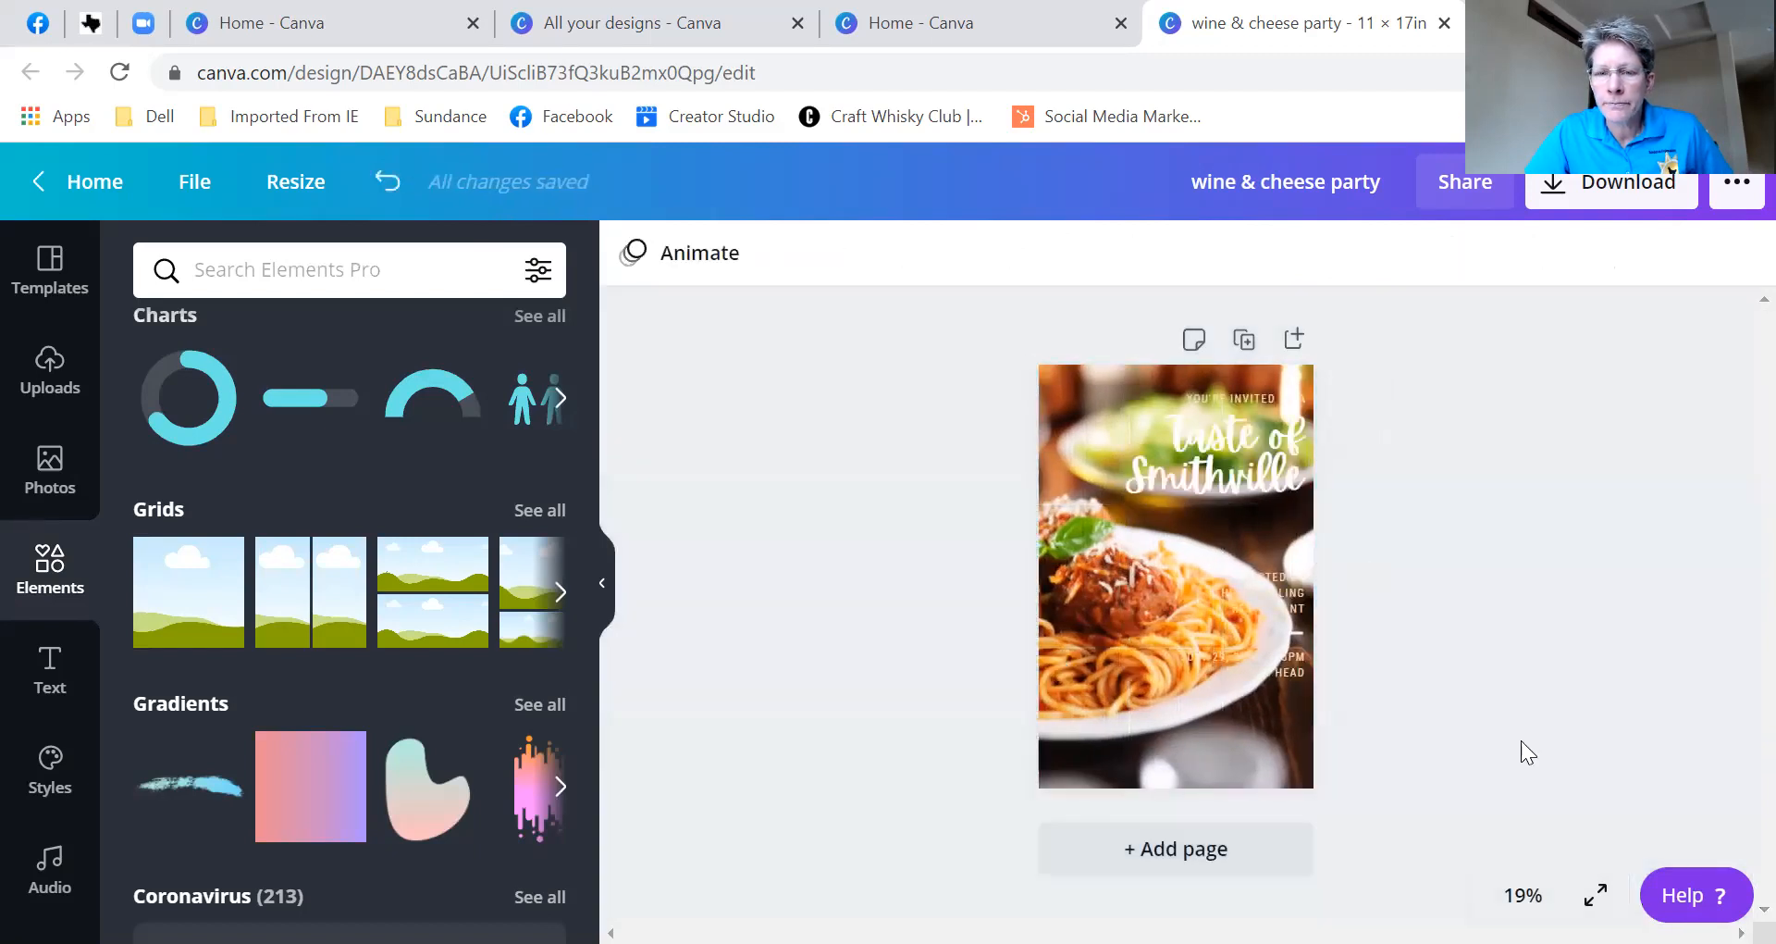
- Try different crops of the spaghetti photo within its grid, settling on the right part of the plate with the salad behind it
double_click(1097, 646)
drag(1098, 650, 1332, 648)
click(923, 653)
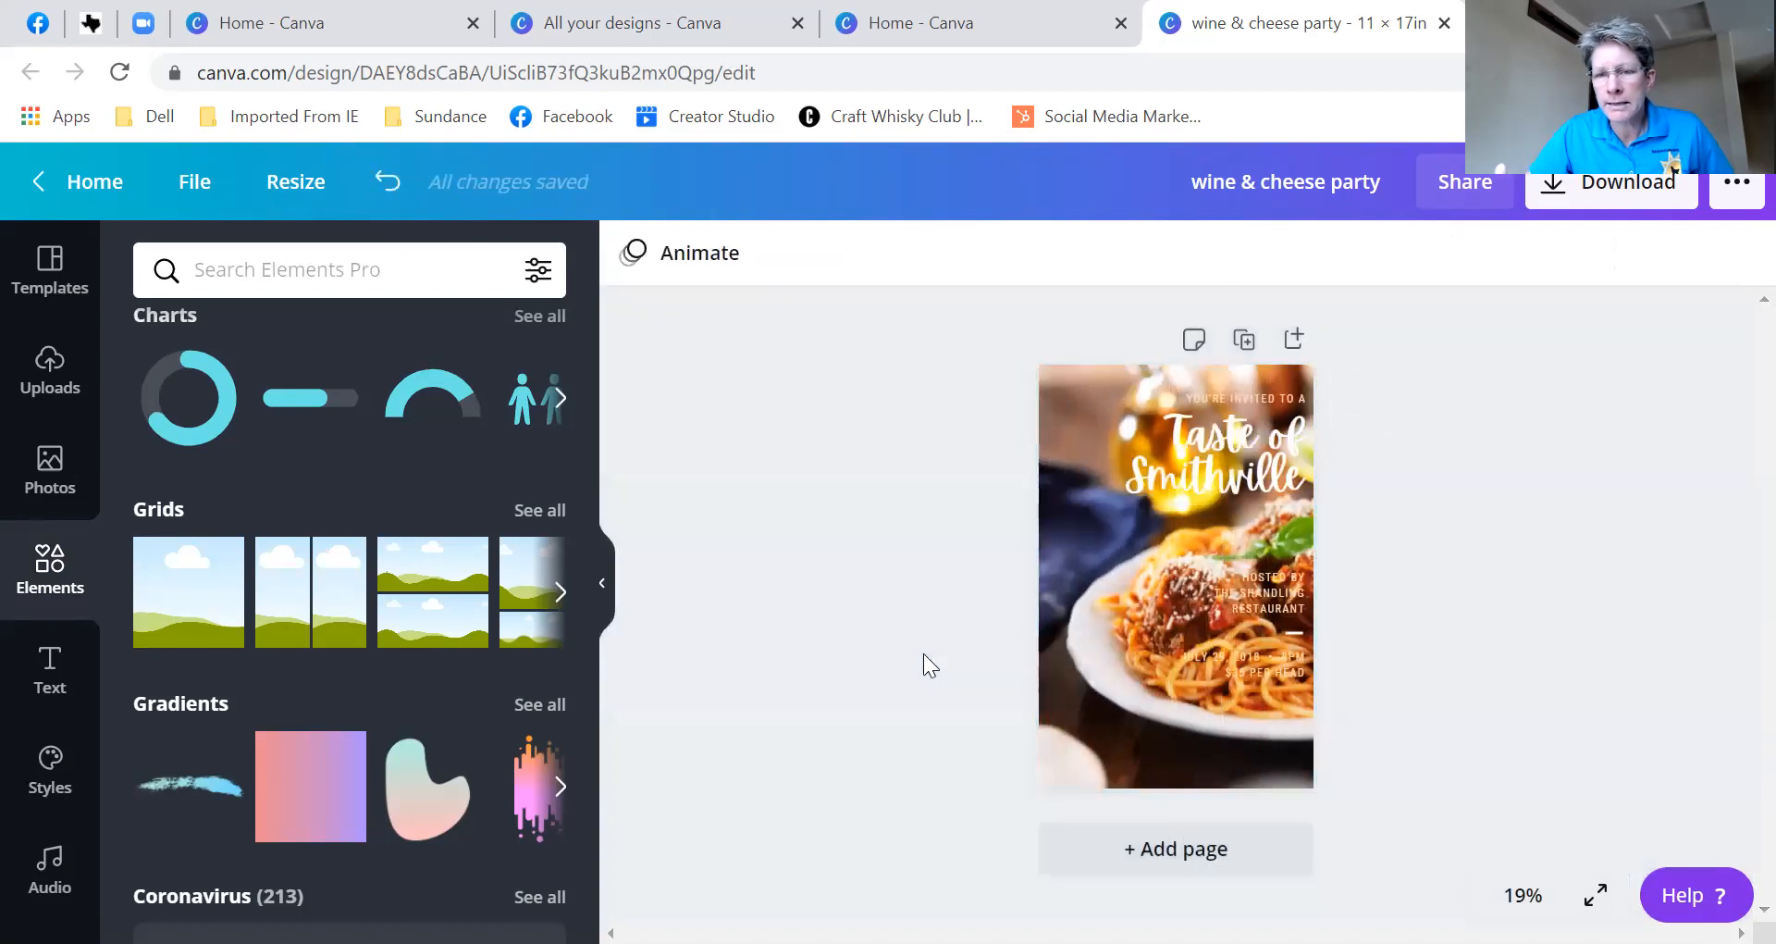
double_click(1095, 683)
drag(1206, 663, 1113, 685)
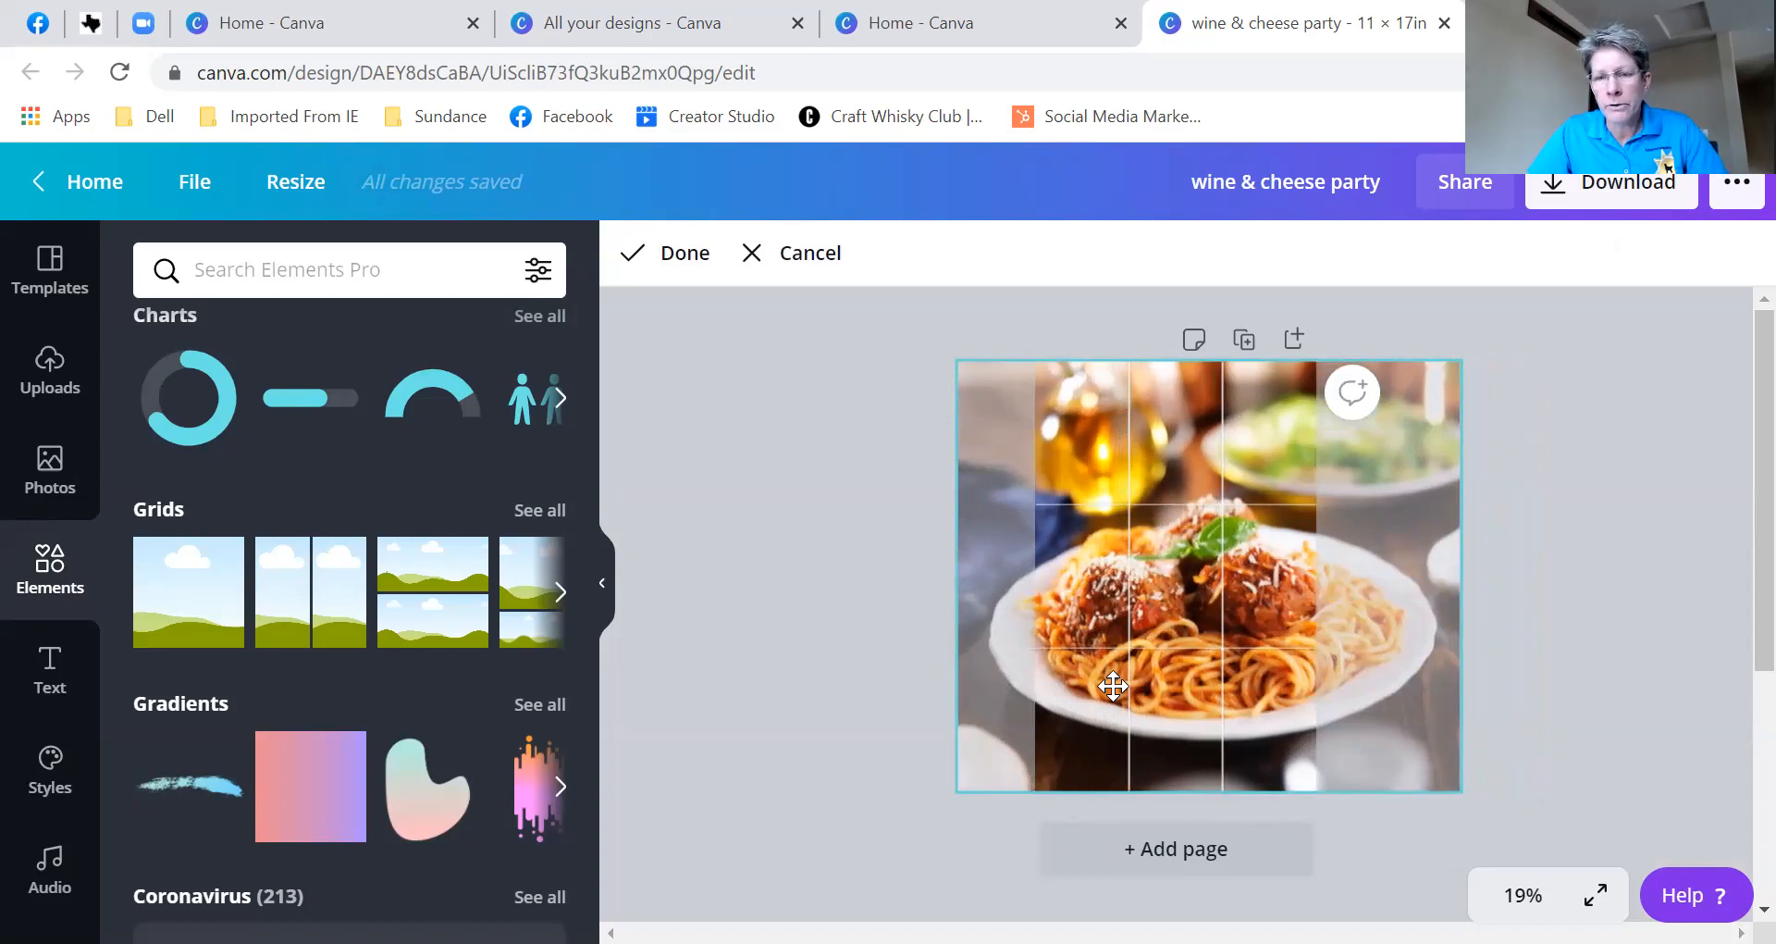
mouse_move(1112, 686)
mouse_down()
mouse_move(1136, 685)
mouse_move(1129, 705)
mouse_up()
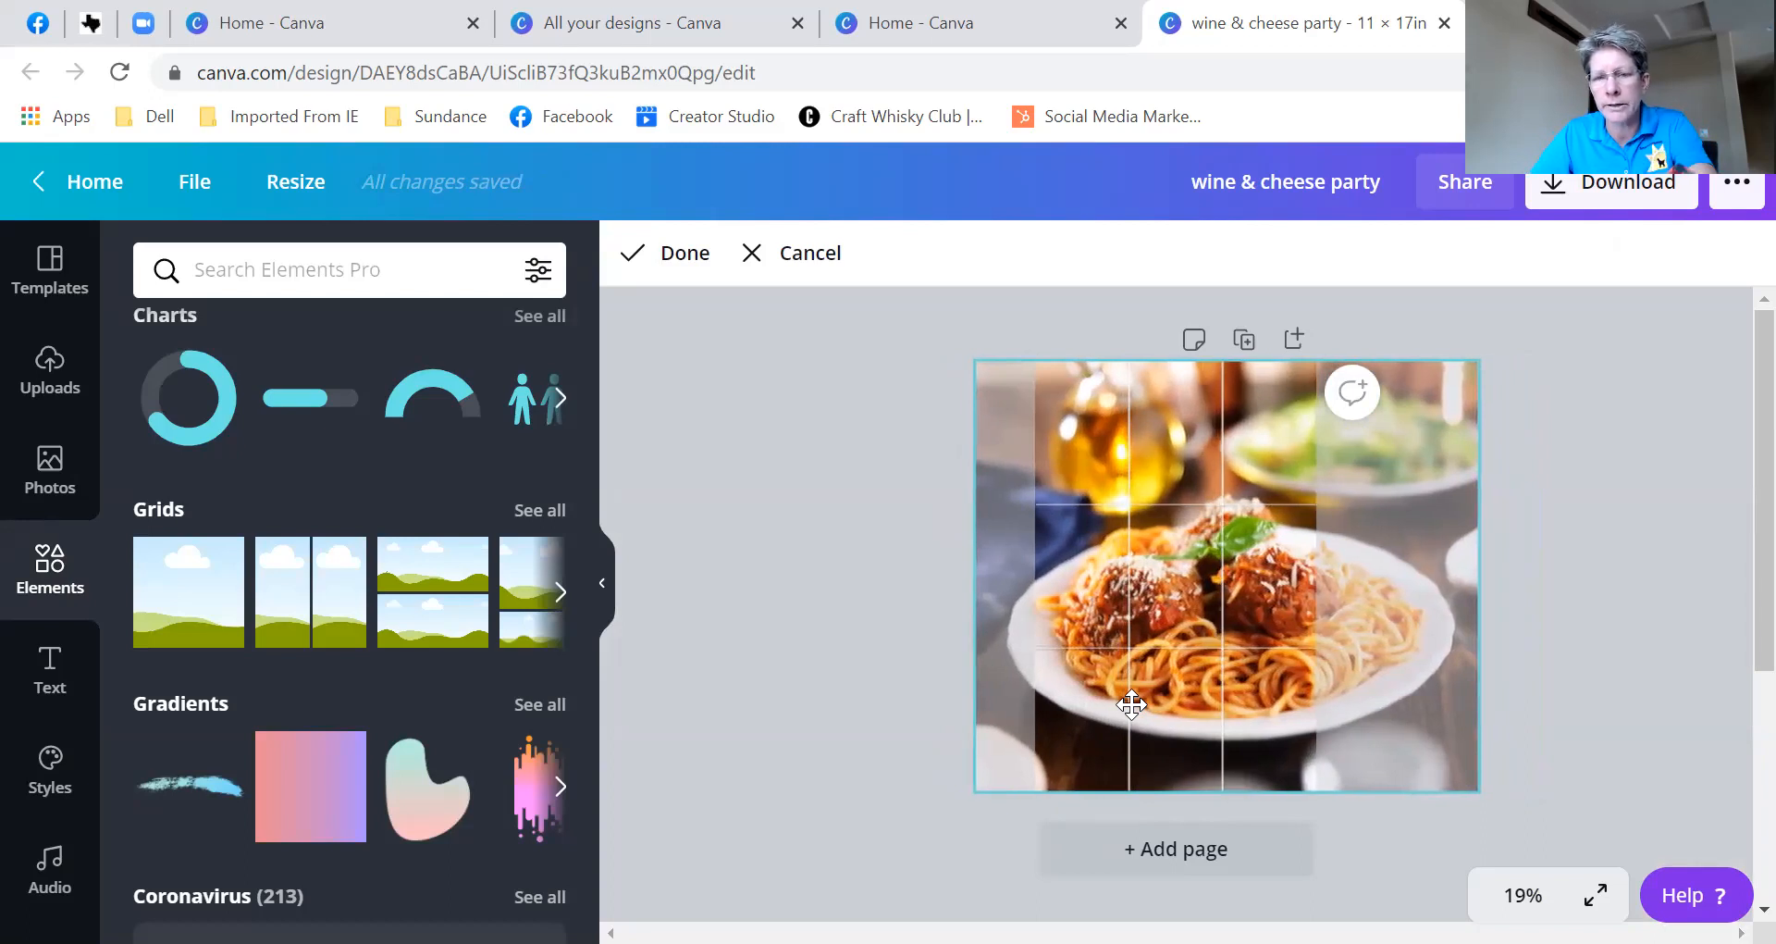
drag(1131, 705, 1011, 761)
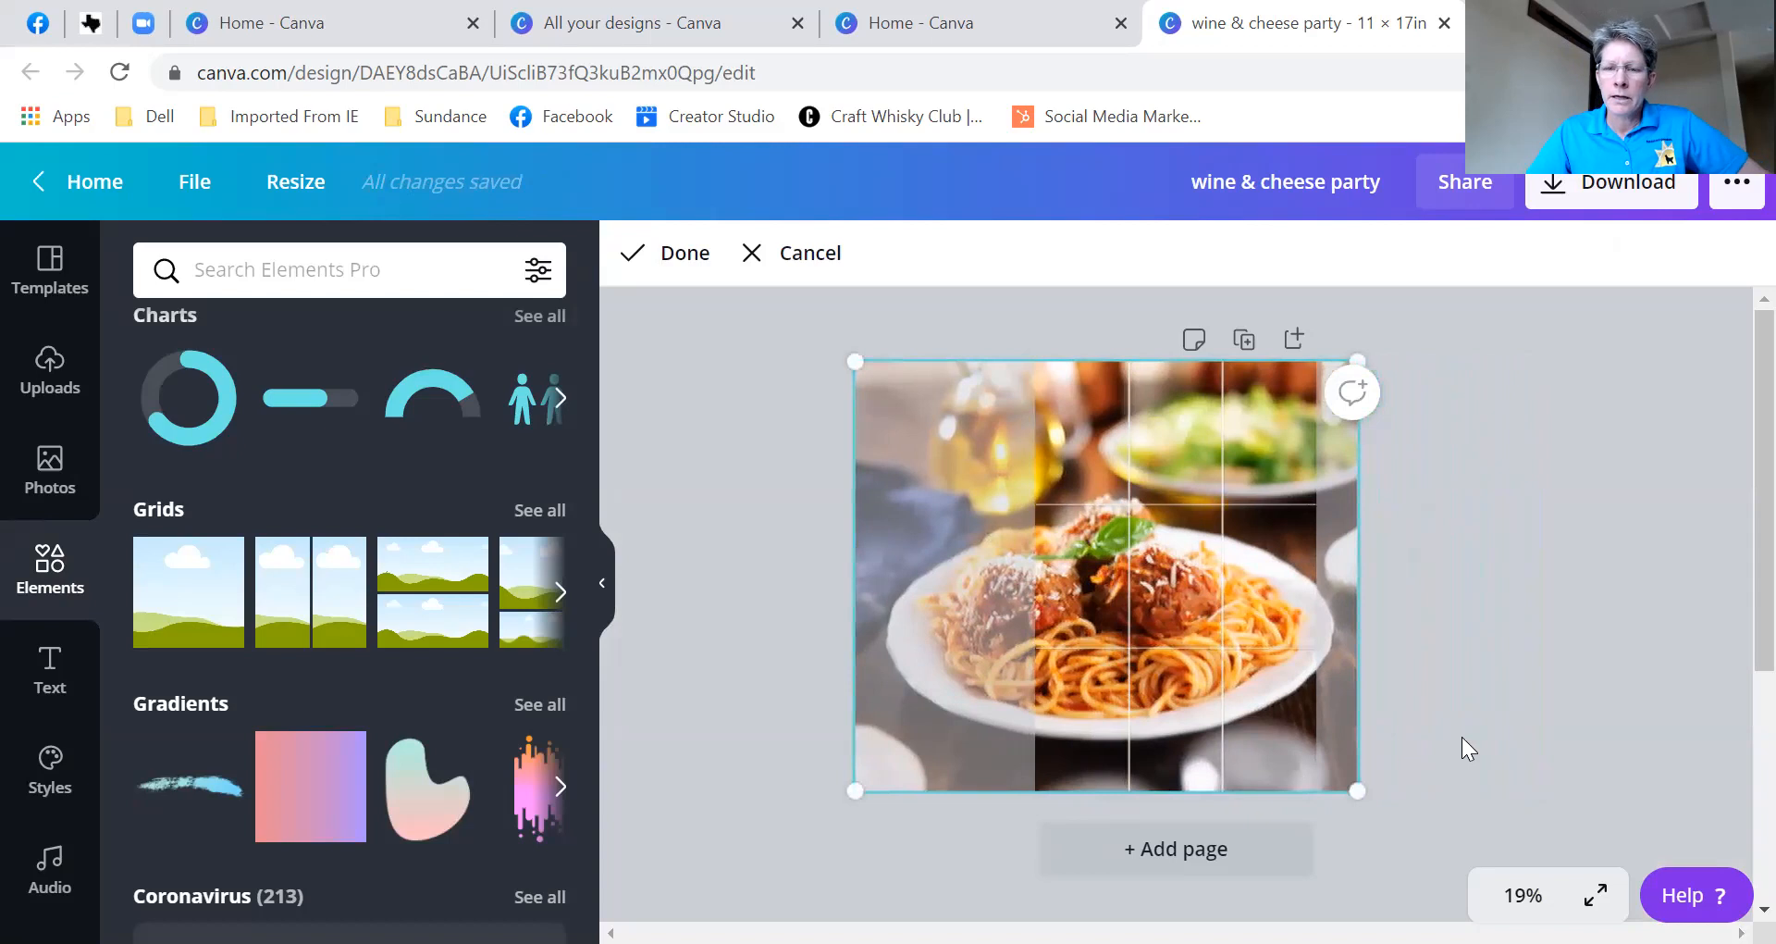
click(1462, 736)
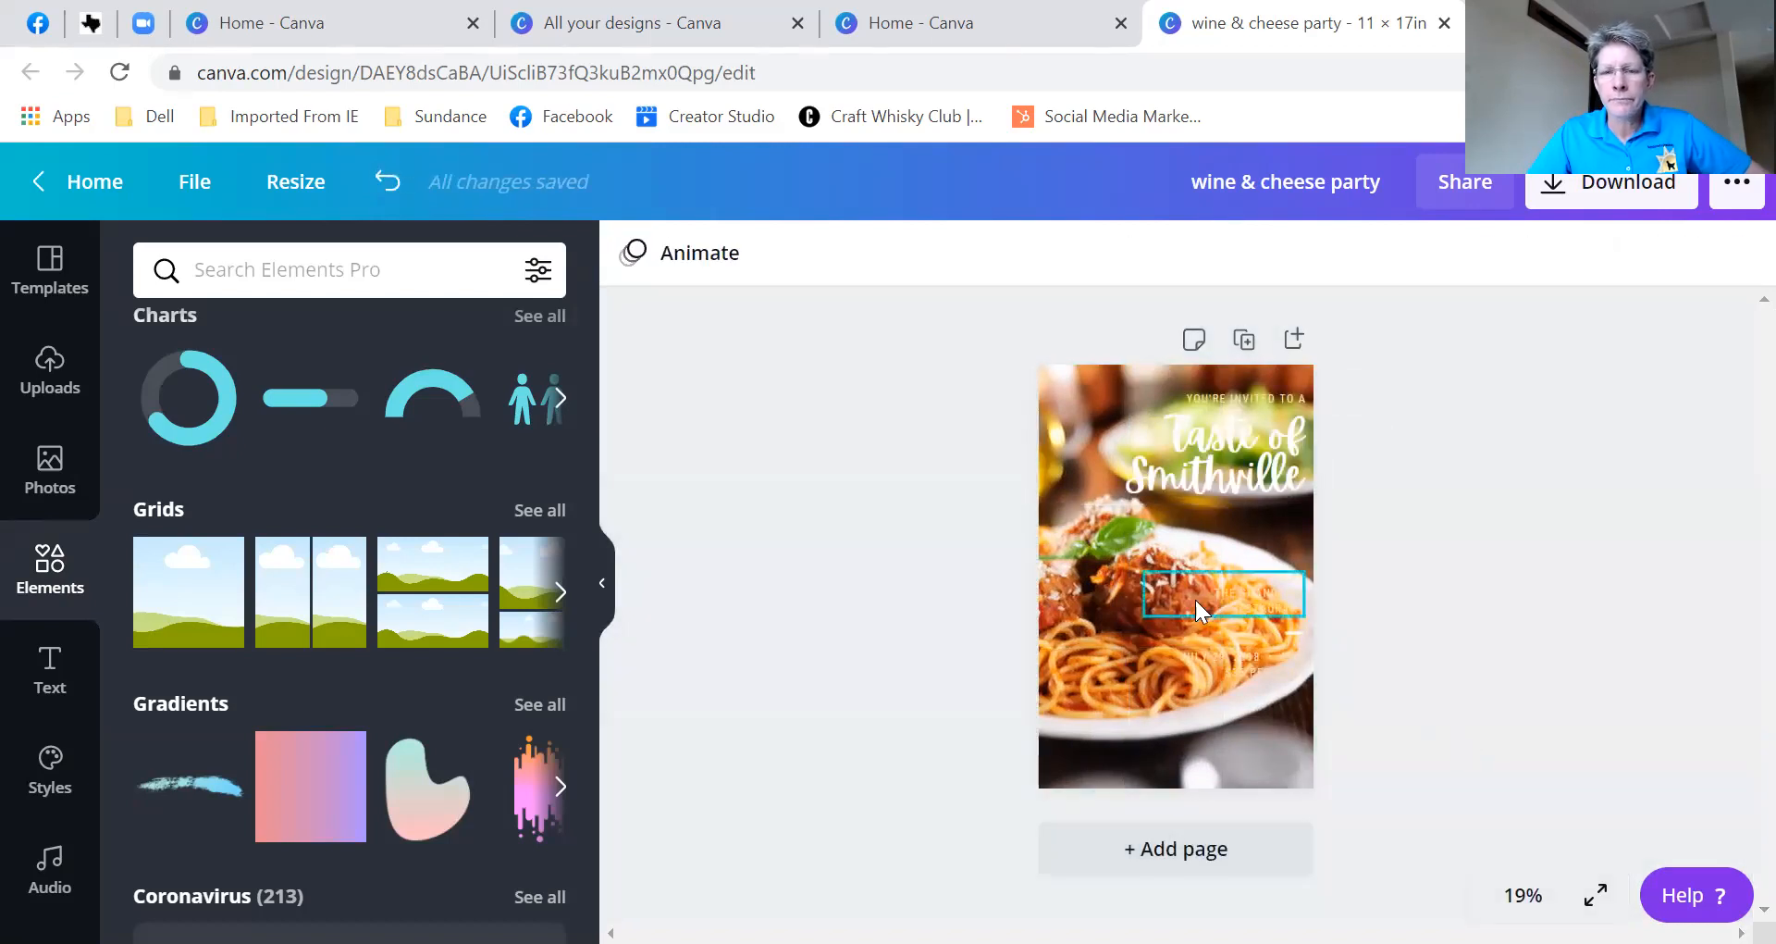
- Enlarge the spaghetti photo inside its grid and shift it slightly left to refine the background crop
click(1195, 599)
double_click(1107, 705)
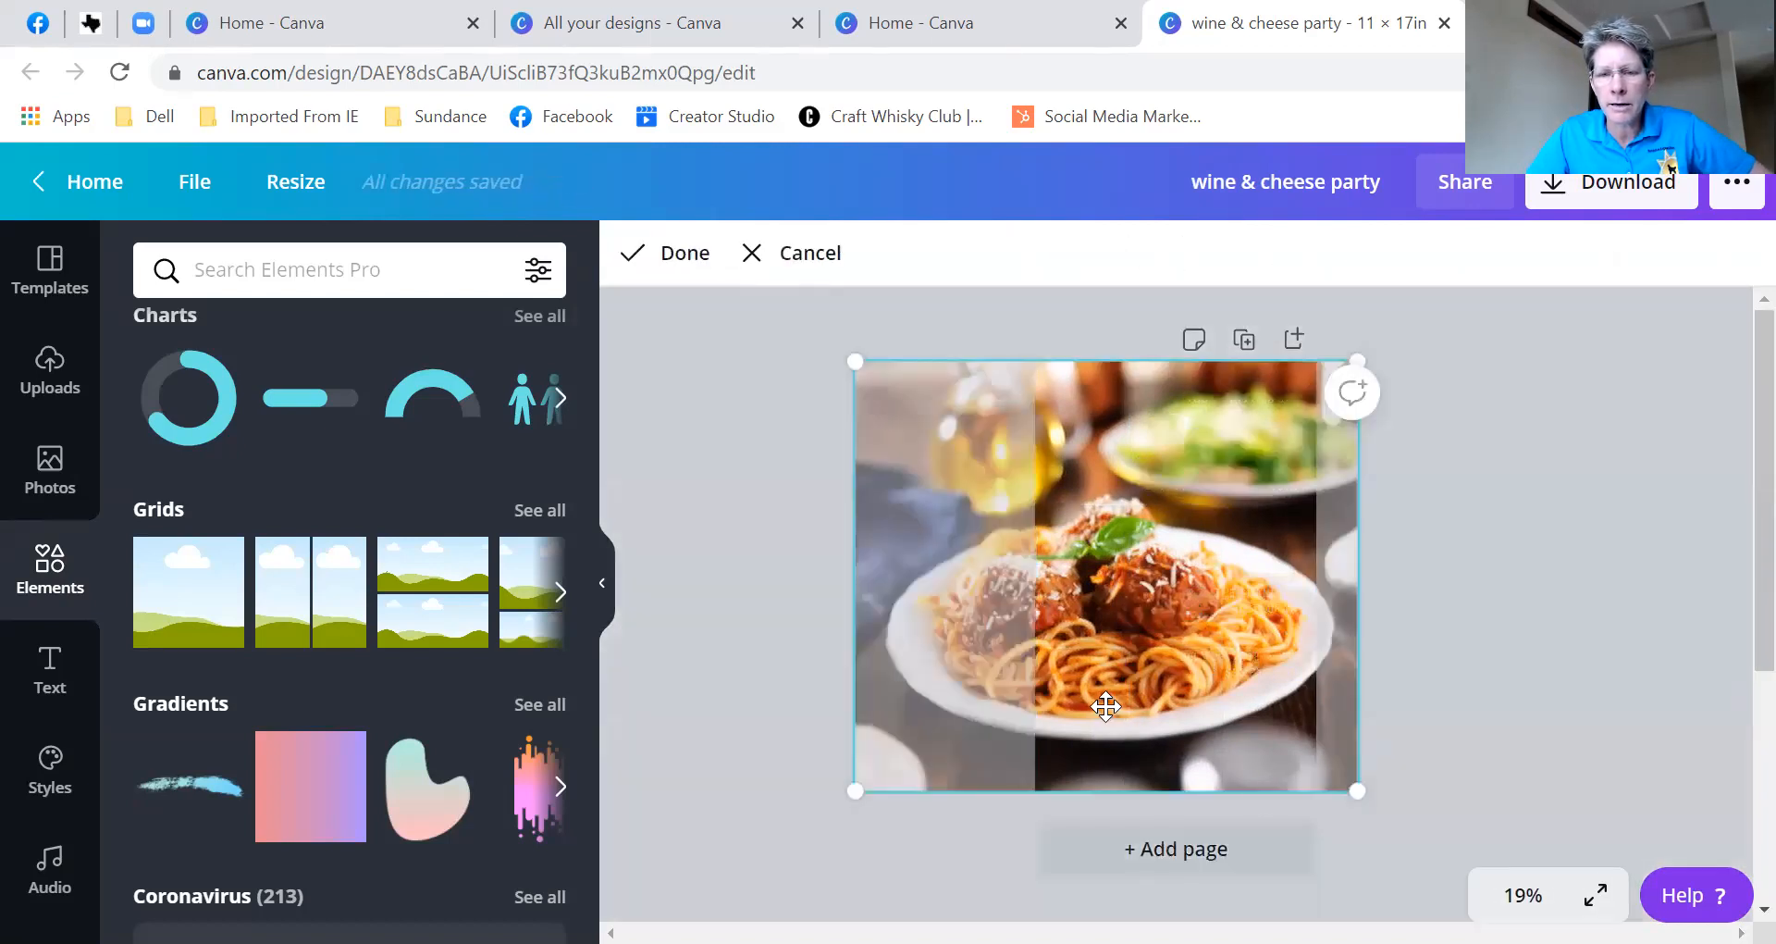
drag(1355, 793, 1402, 849)
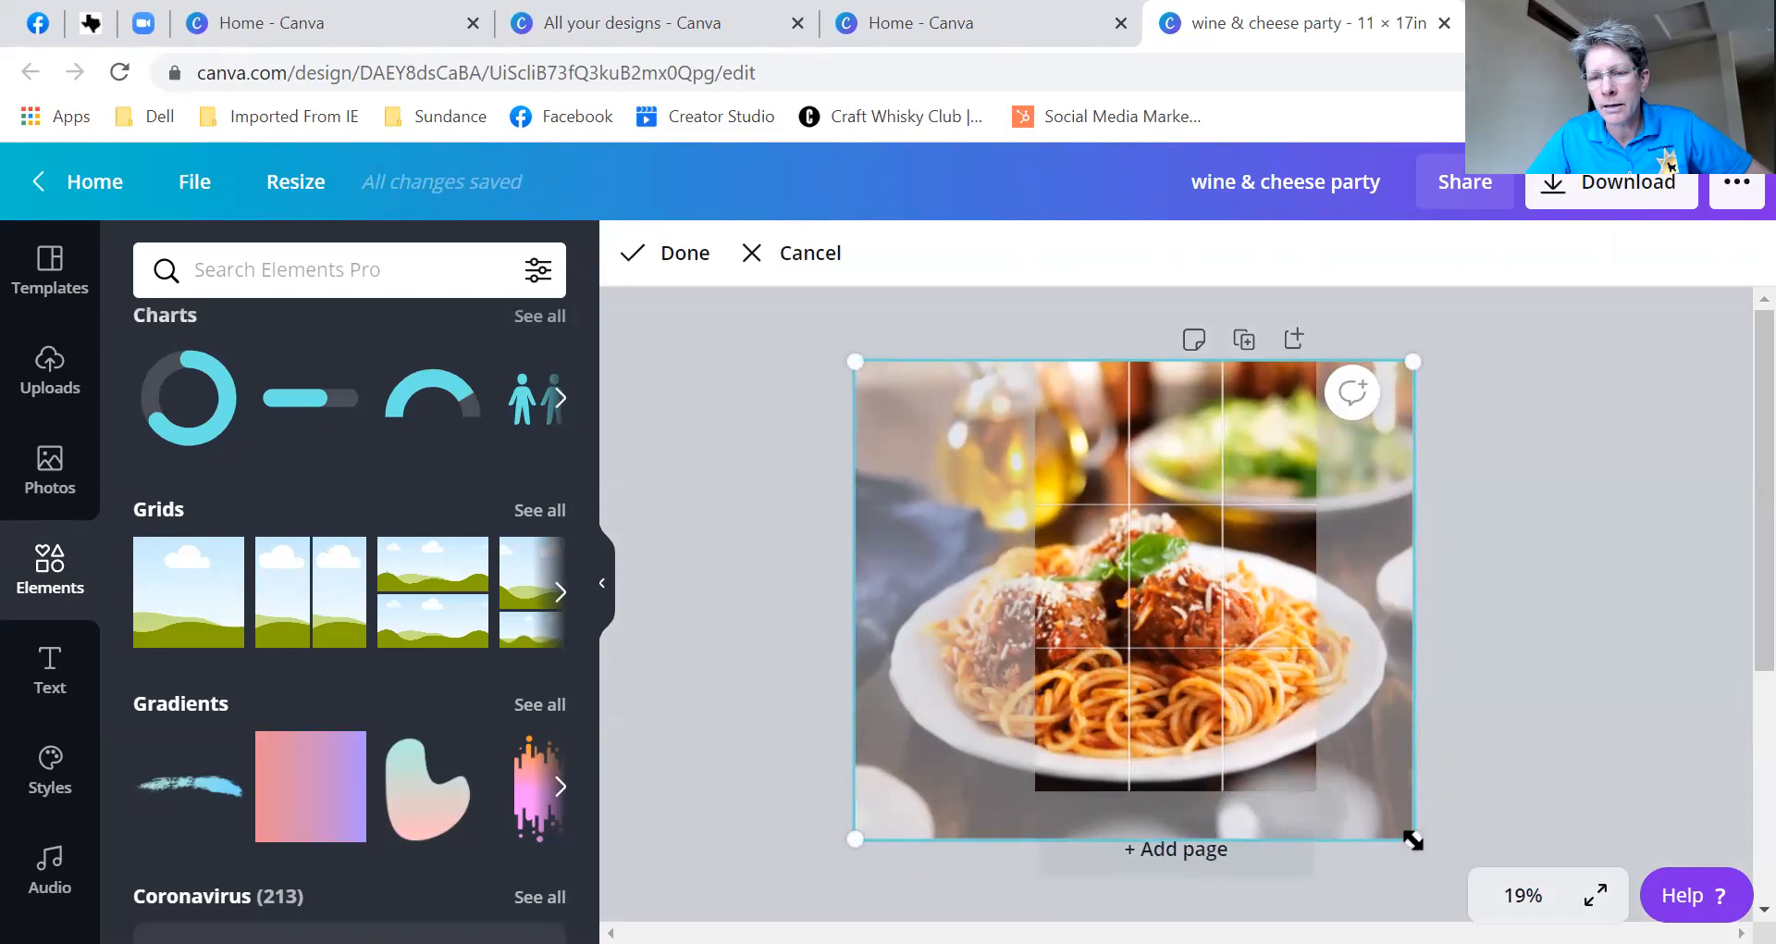
drag(1413, 839, 1425, 867)
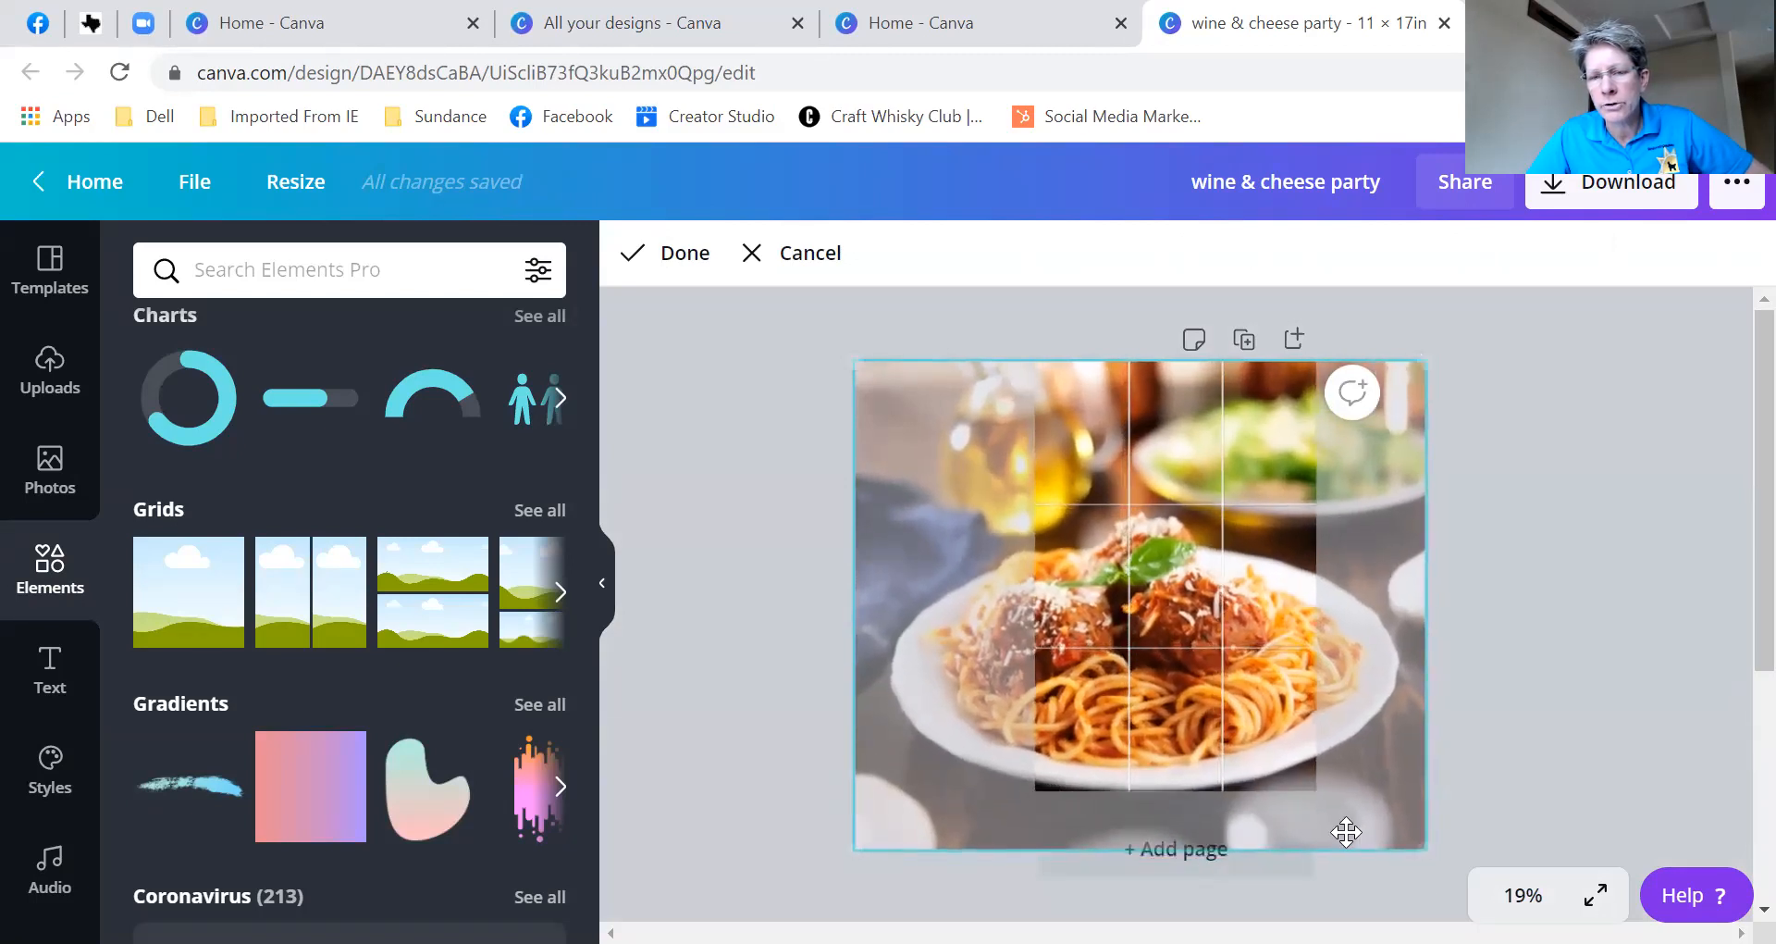
drag(1189, 725, 1137, 733)
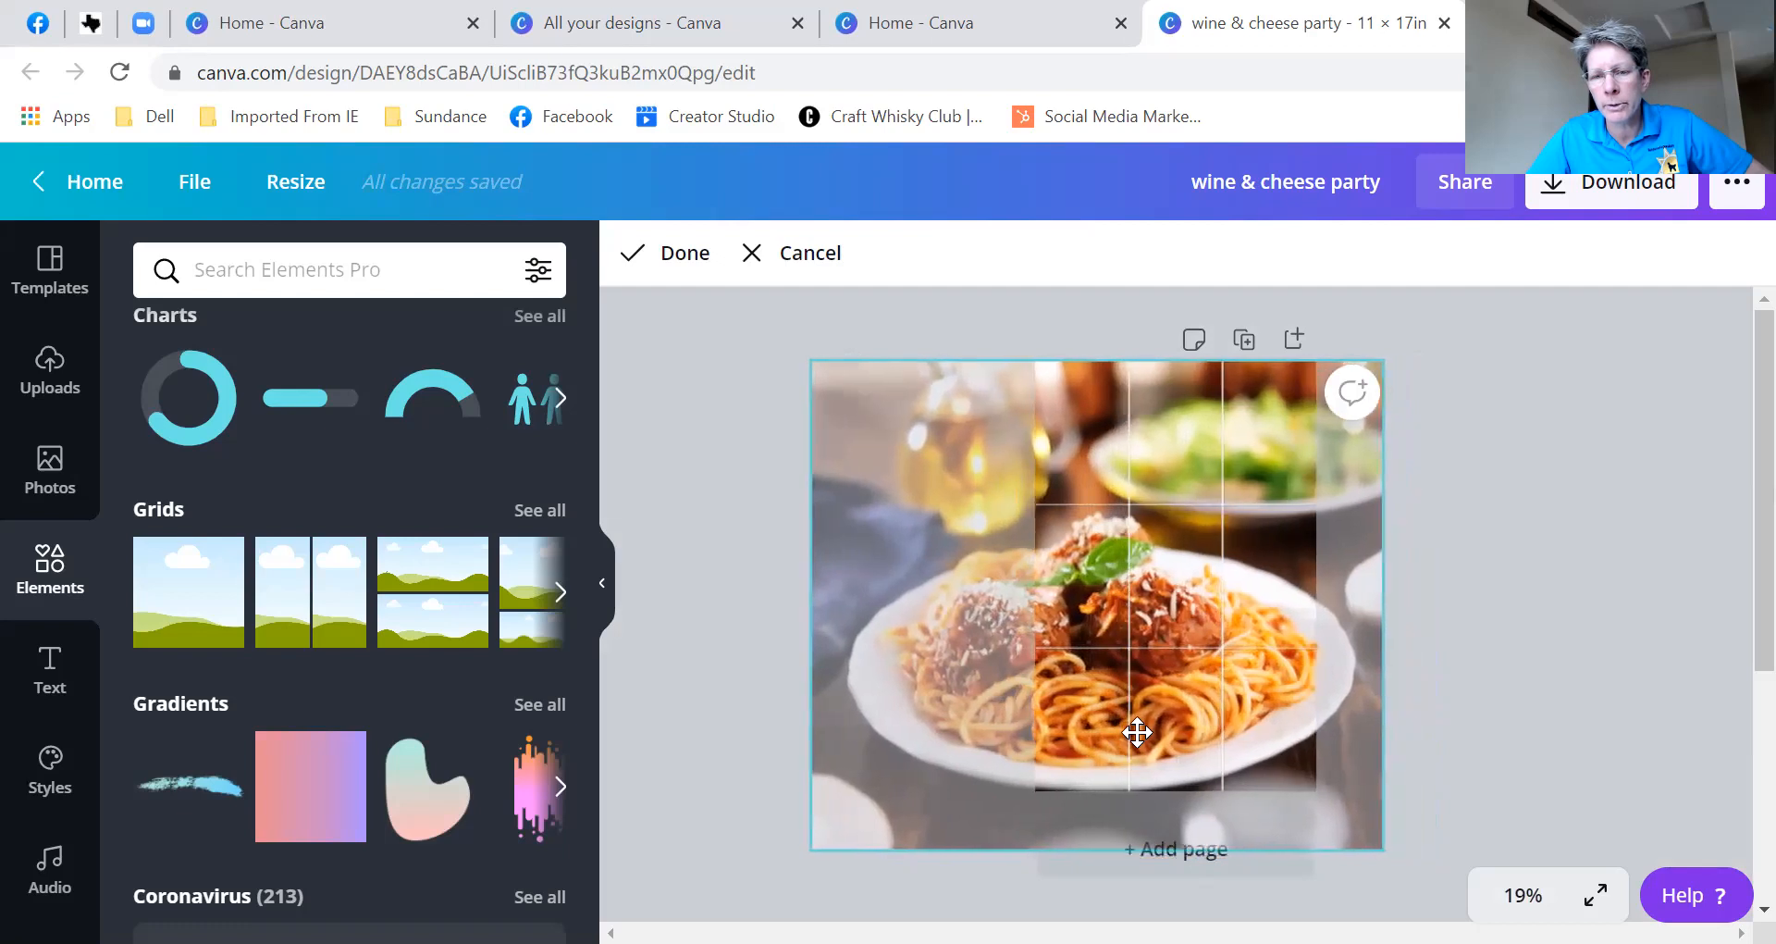
click(1428, 729)
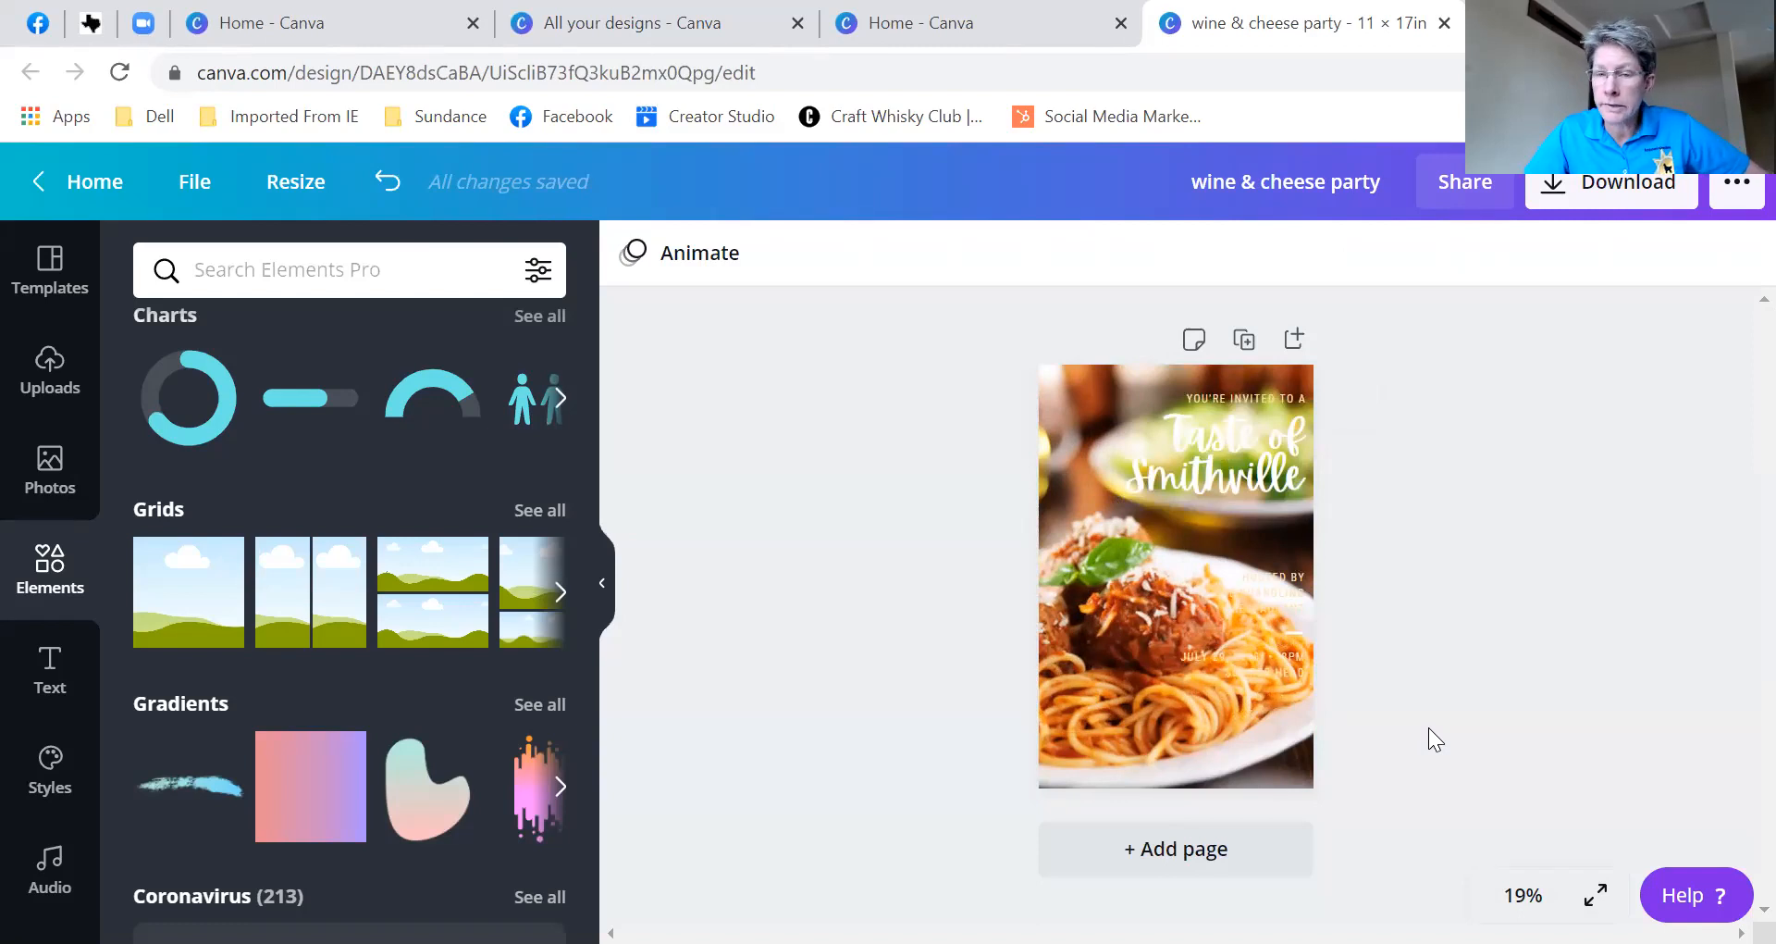
- Reduce the background spaghetti photo's transparency value somewhat below 100 to make the poster text stand out
click(1104, 600)
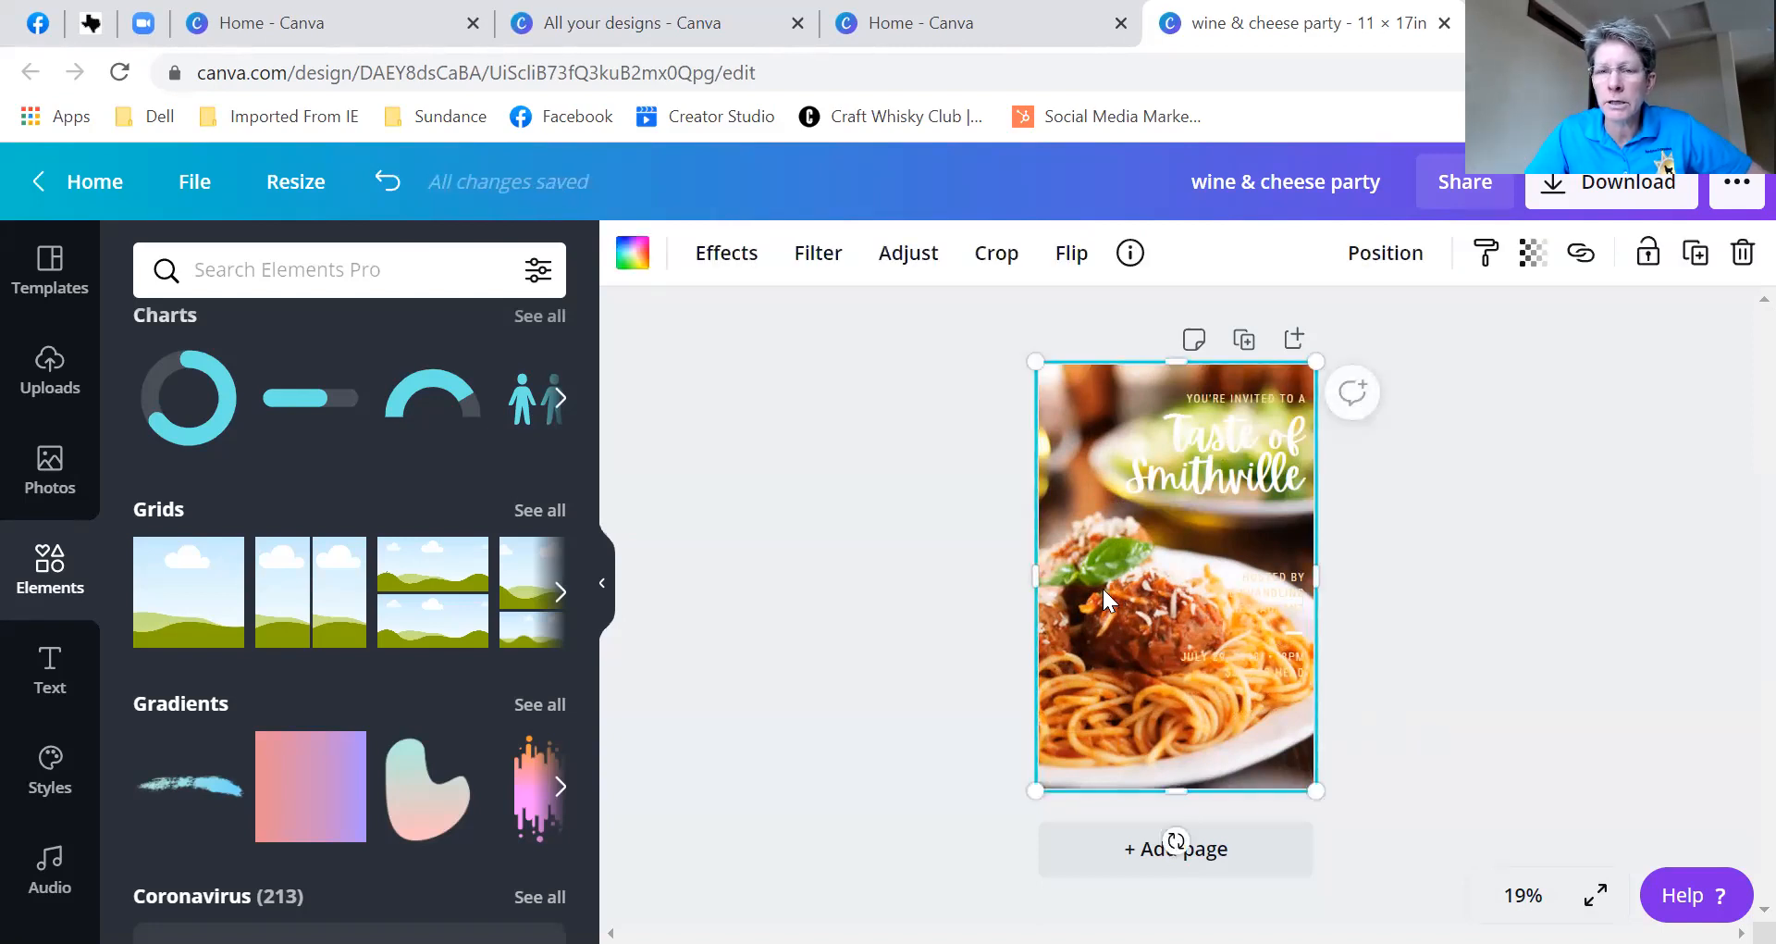
click(1532, 262)
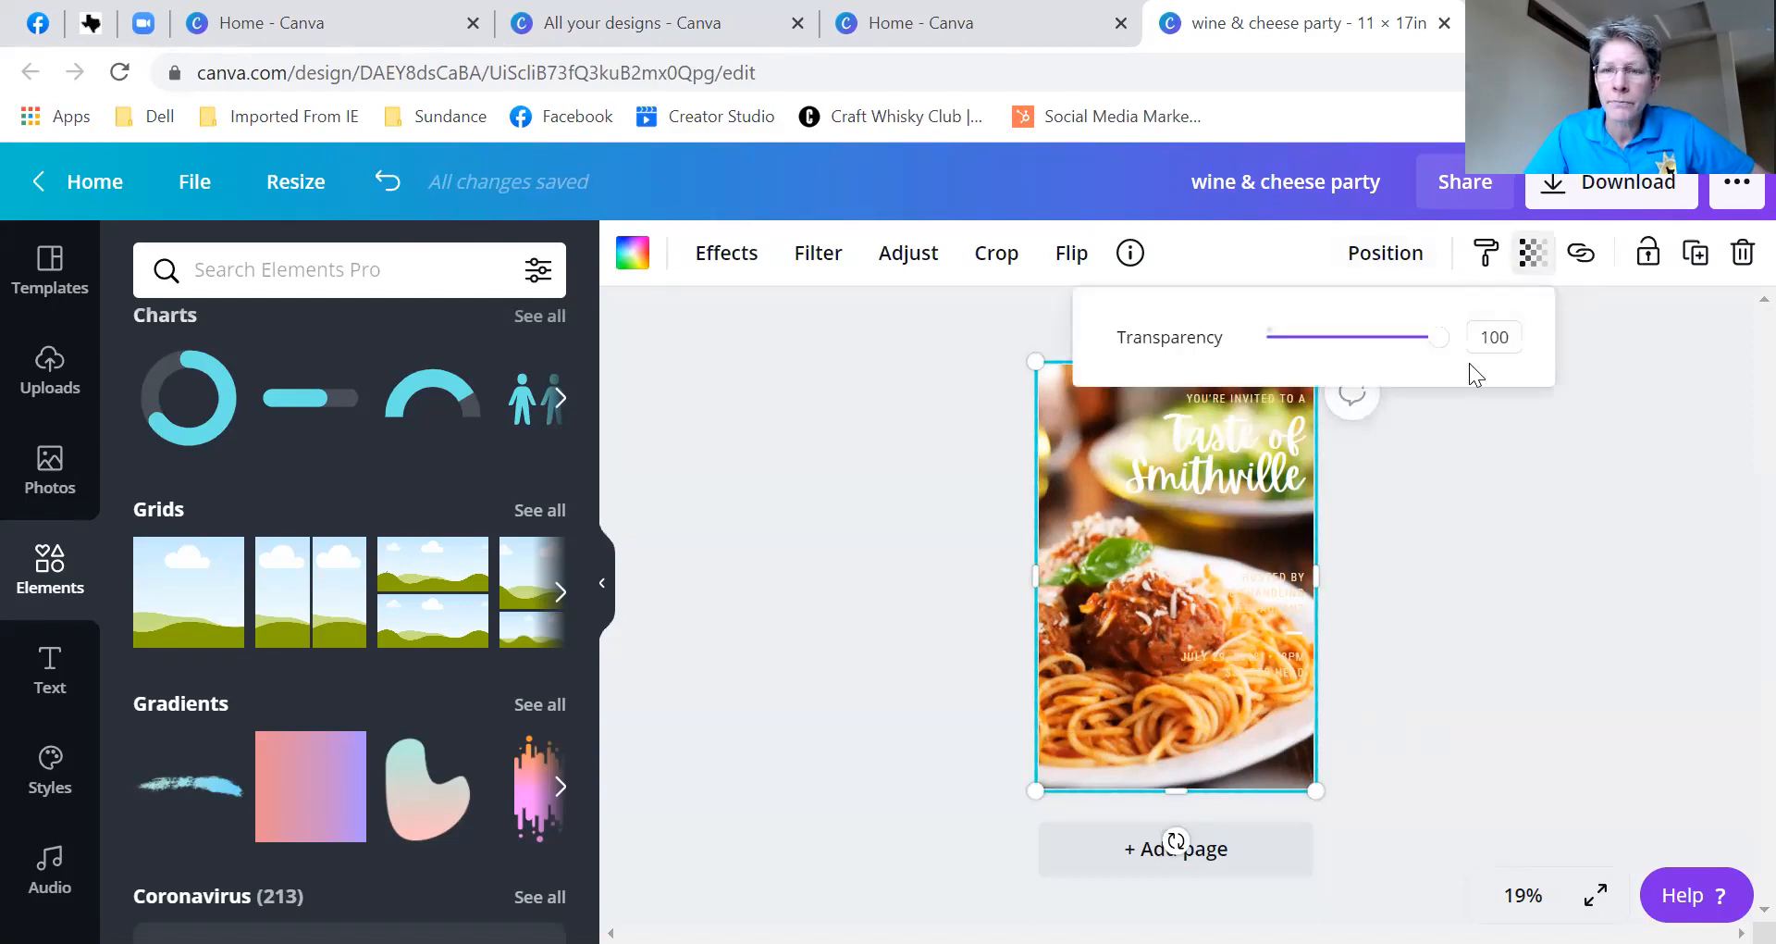
drag(1441, 344, 1392, 363)
click(1382, 727)
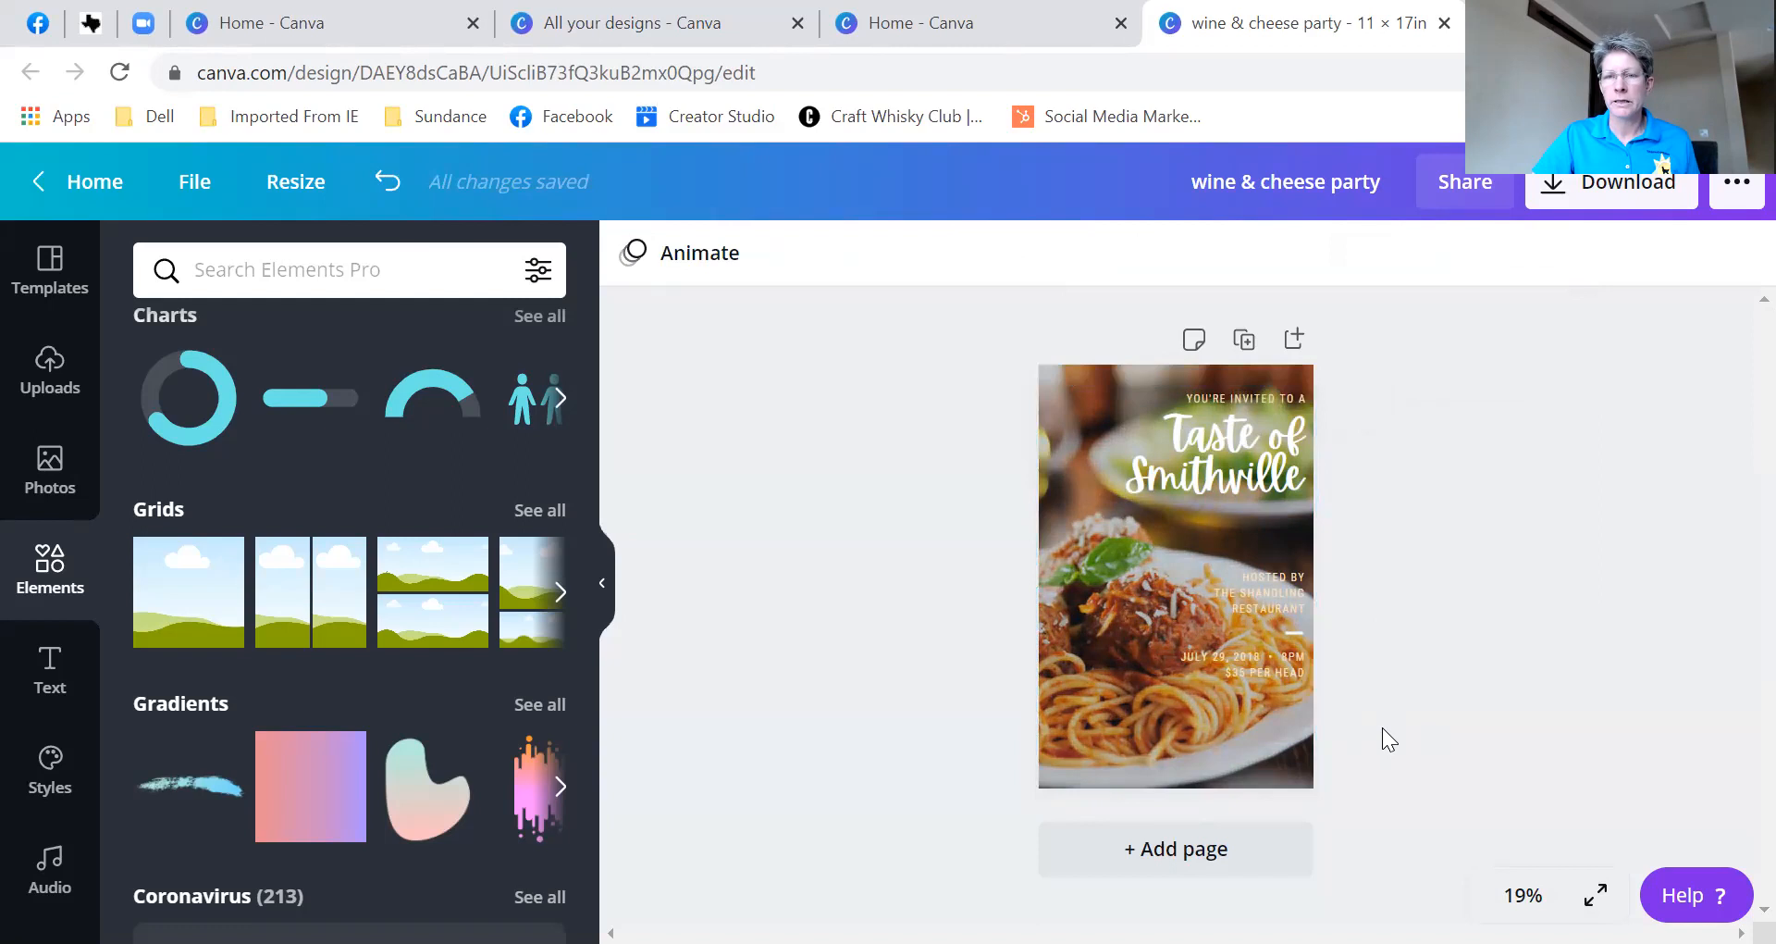
- Undo and redo the photo's transparency change twice to compare the text's readability
click(386, 182)
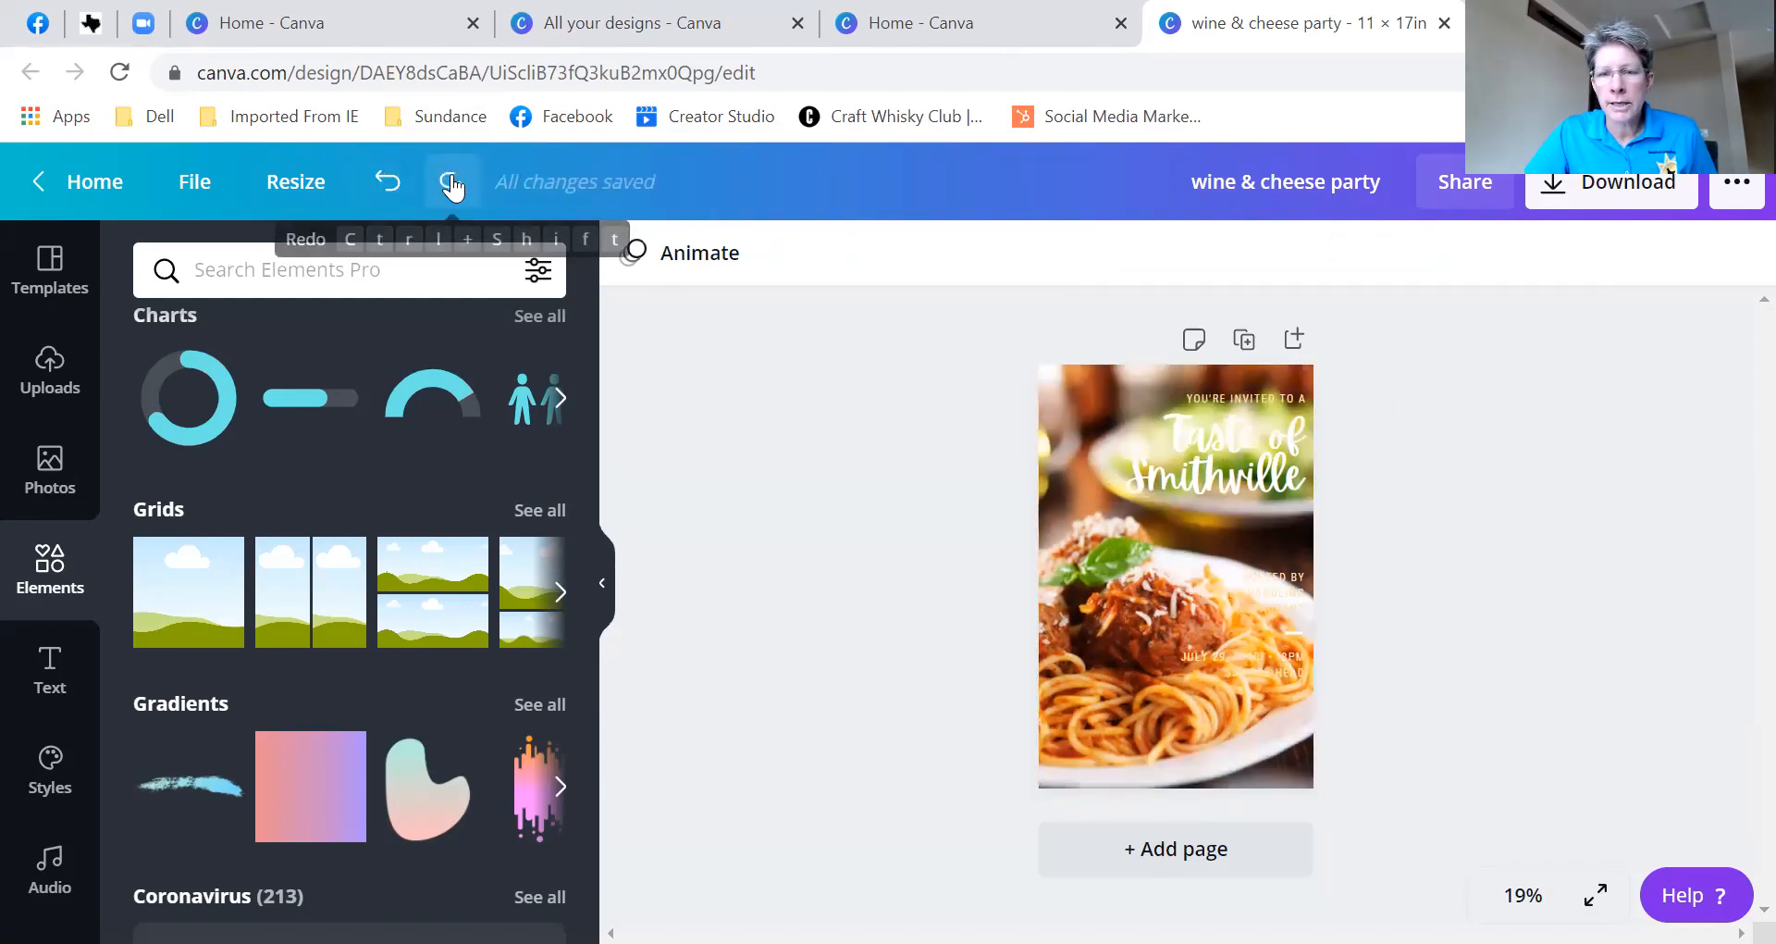
click(451, 185)
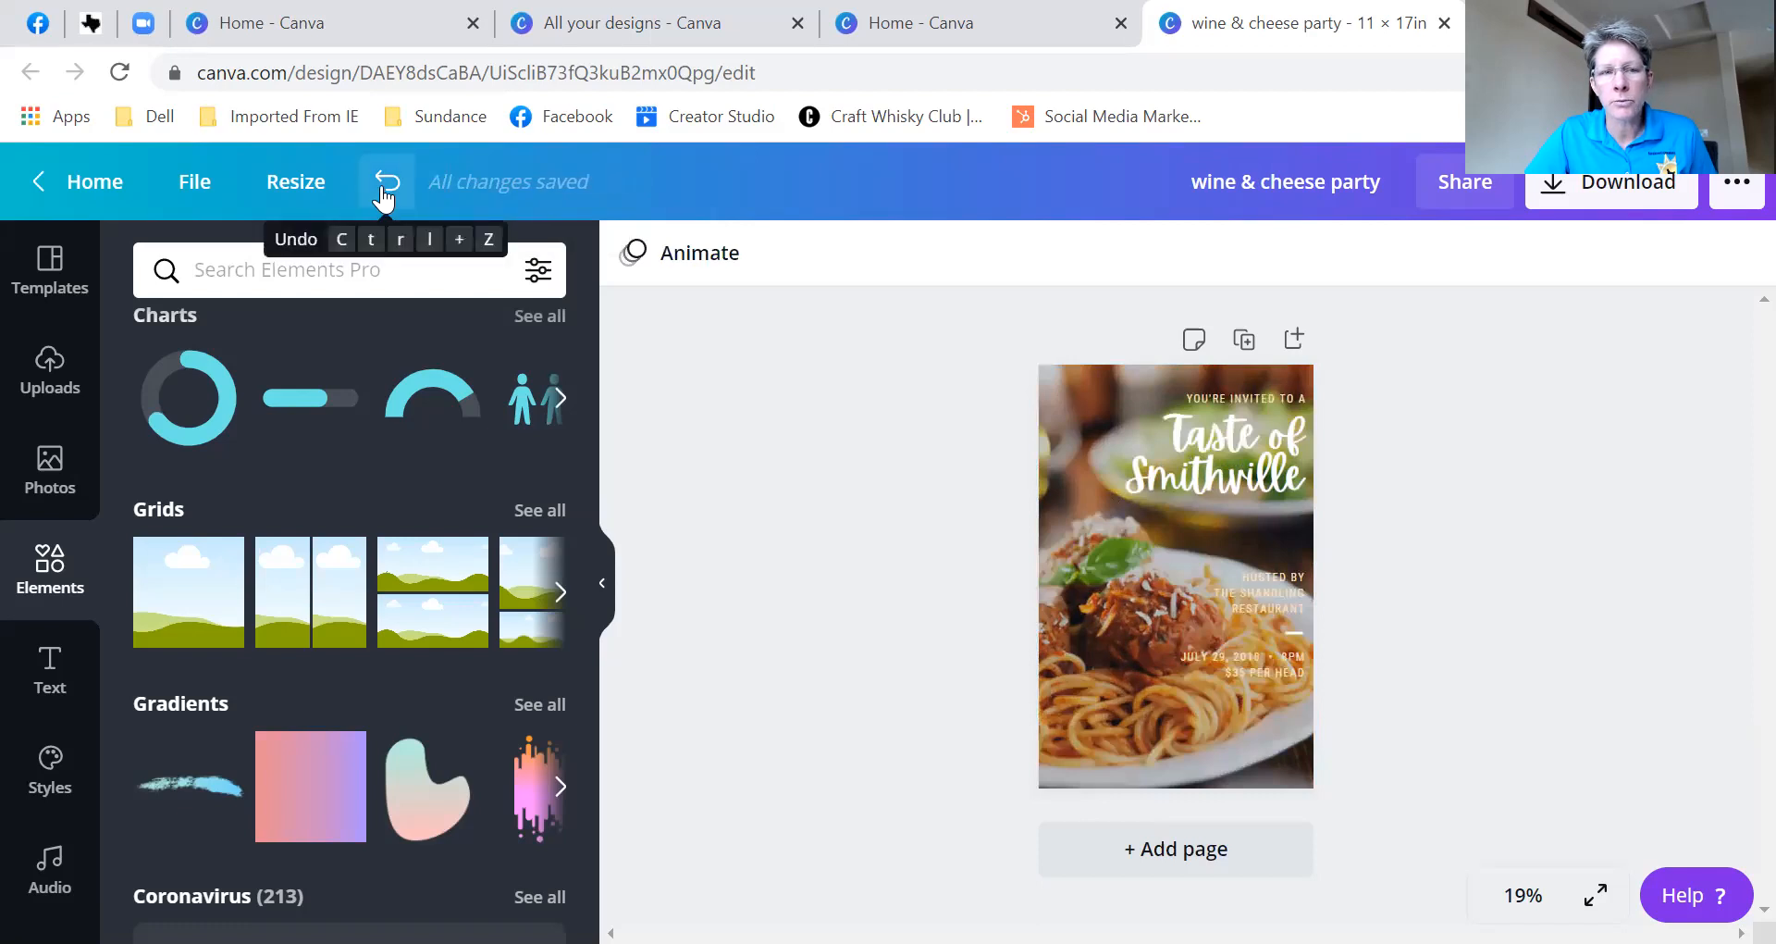
click(386, 194)
click(452, 181)
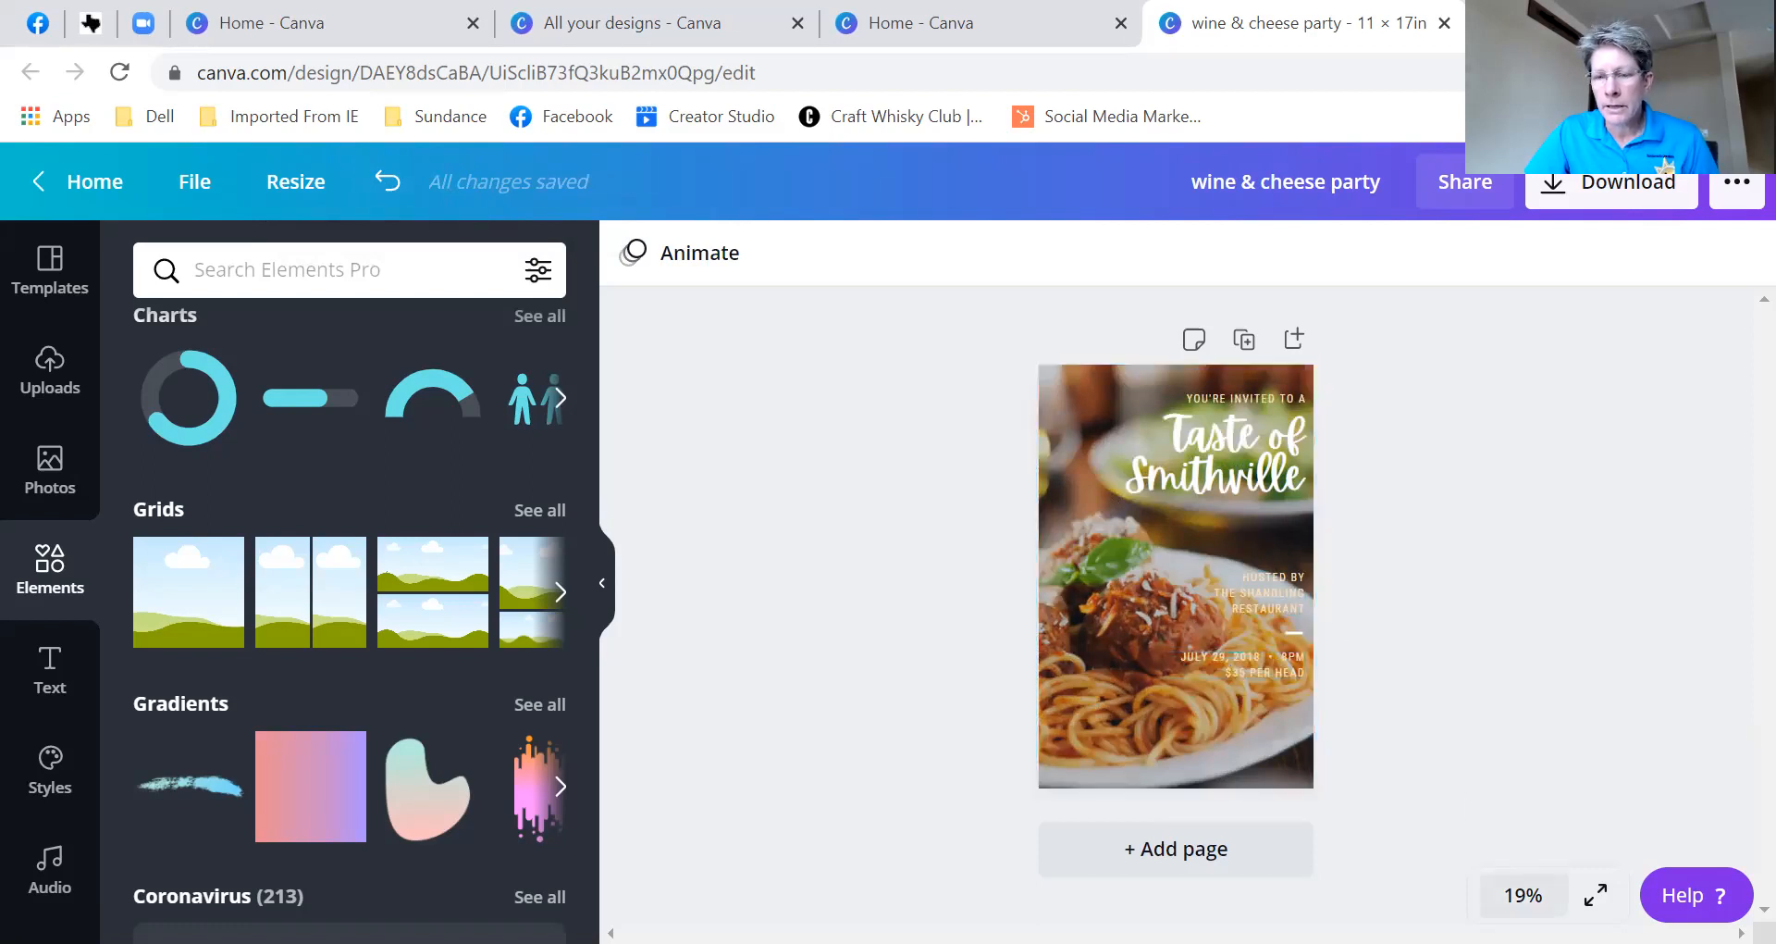
- Inspect the poster's title and text against the faded photo at 50% zoom, and return to 25%
click(1523, 895)
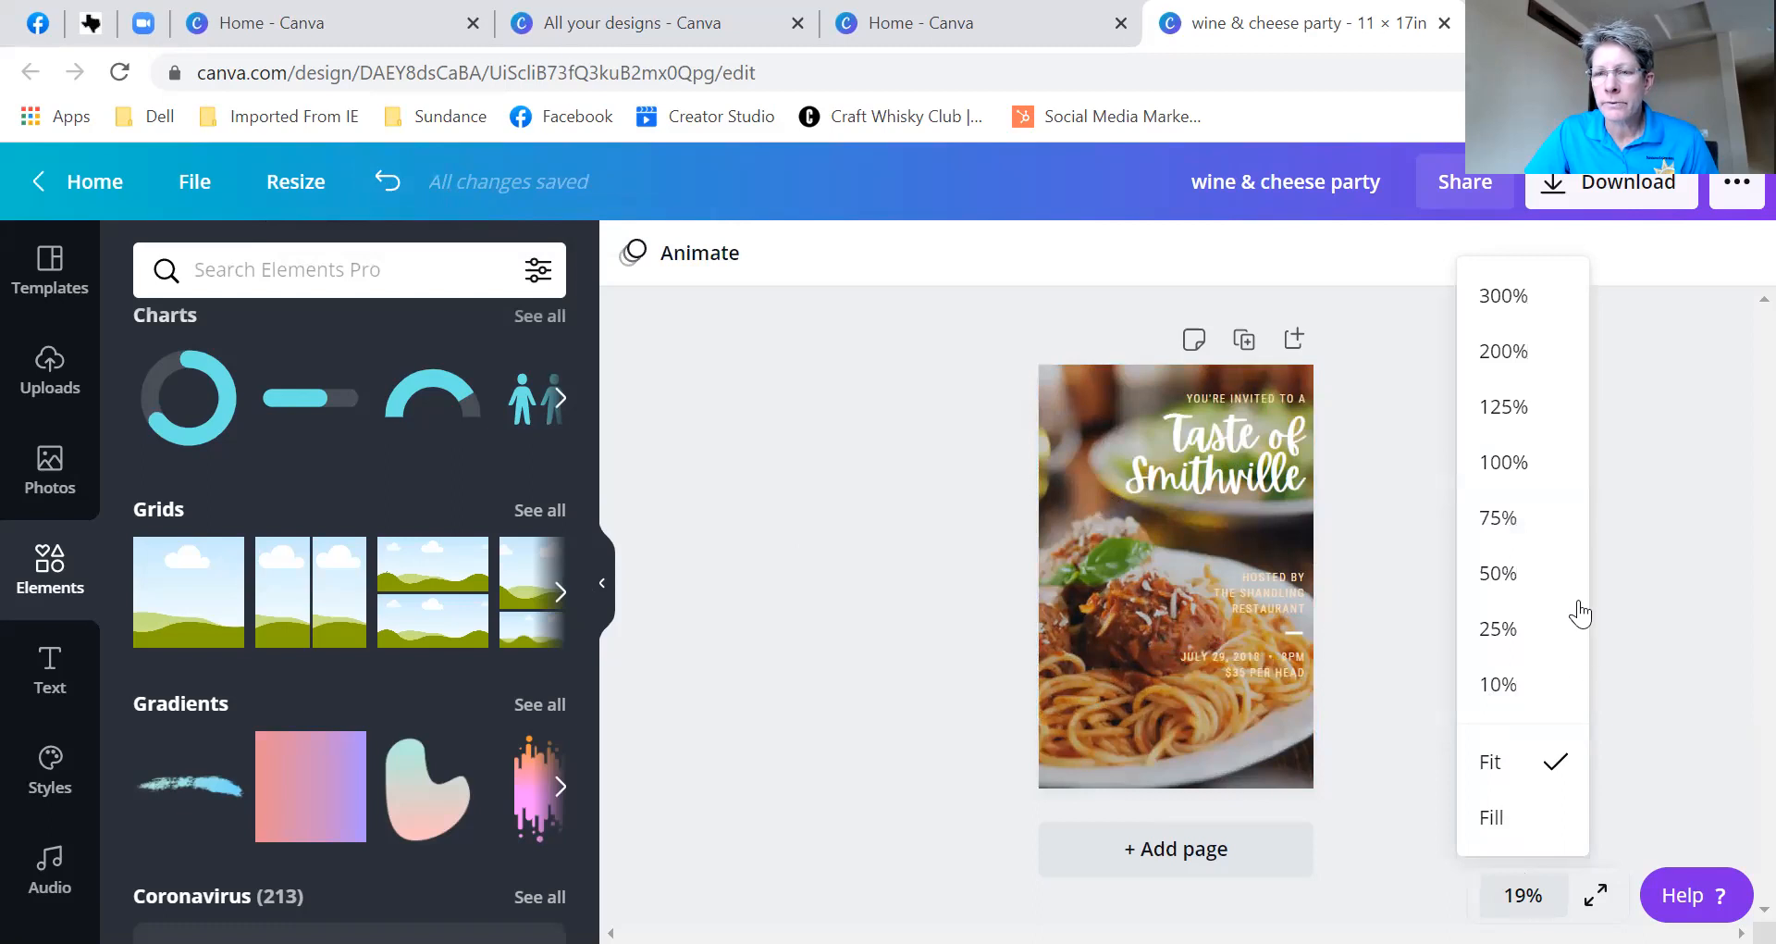
click(1503, 629)
click(1524, 894)
click(1503, 570)
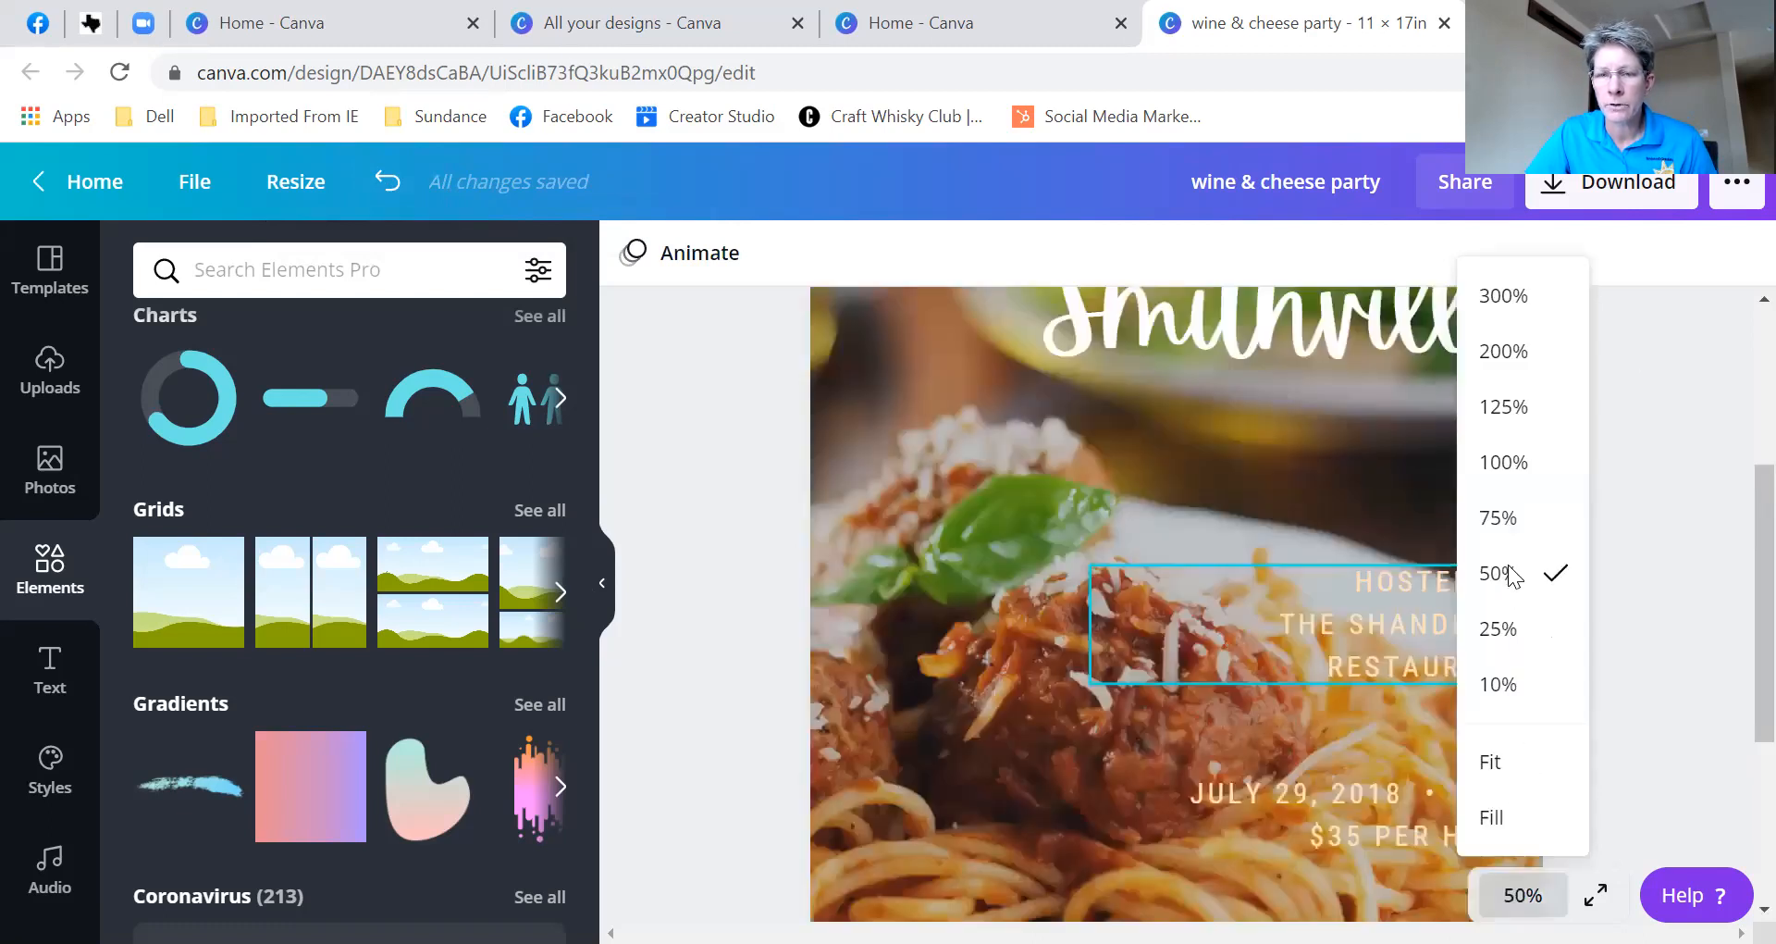
scroll(1729, 701, up, 4)
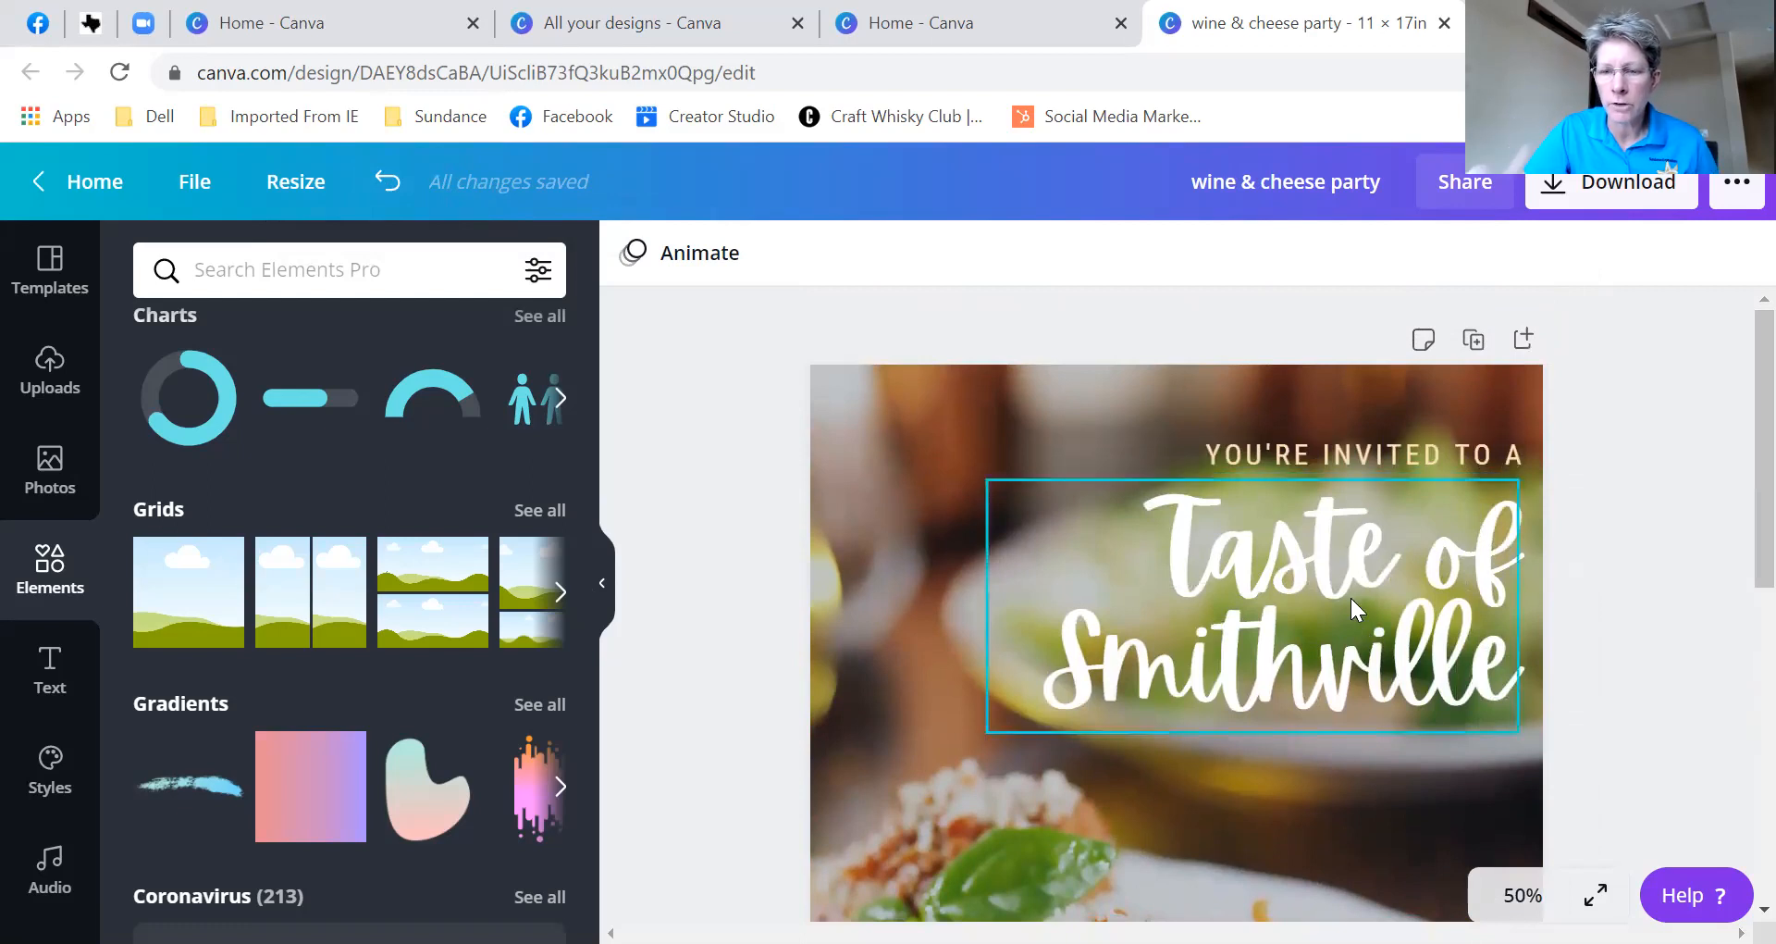
click(1530, 894)
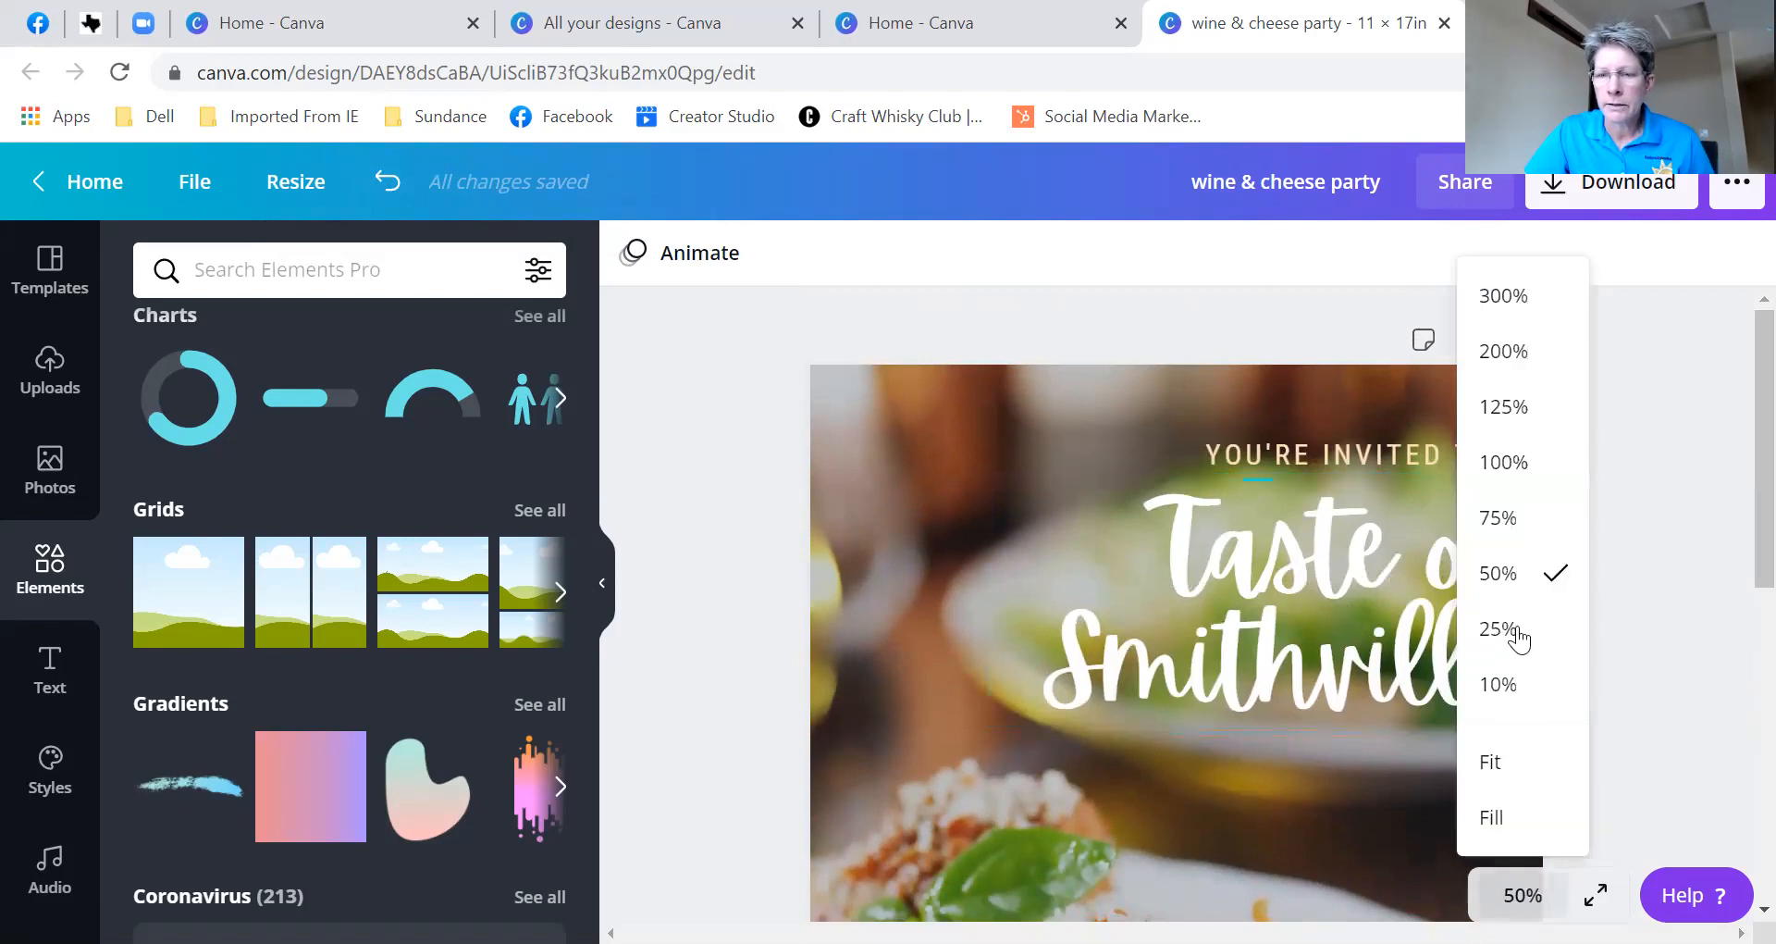
click(1519, 629)
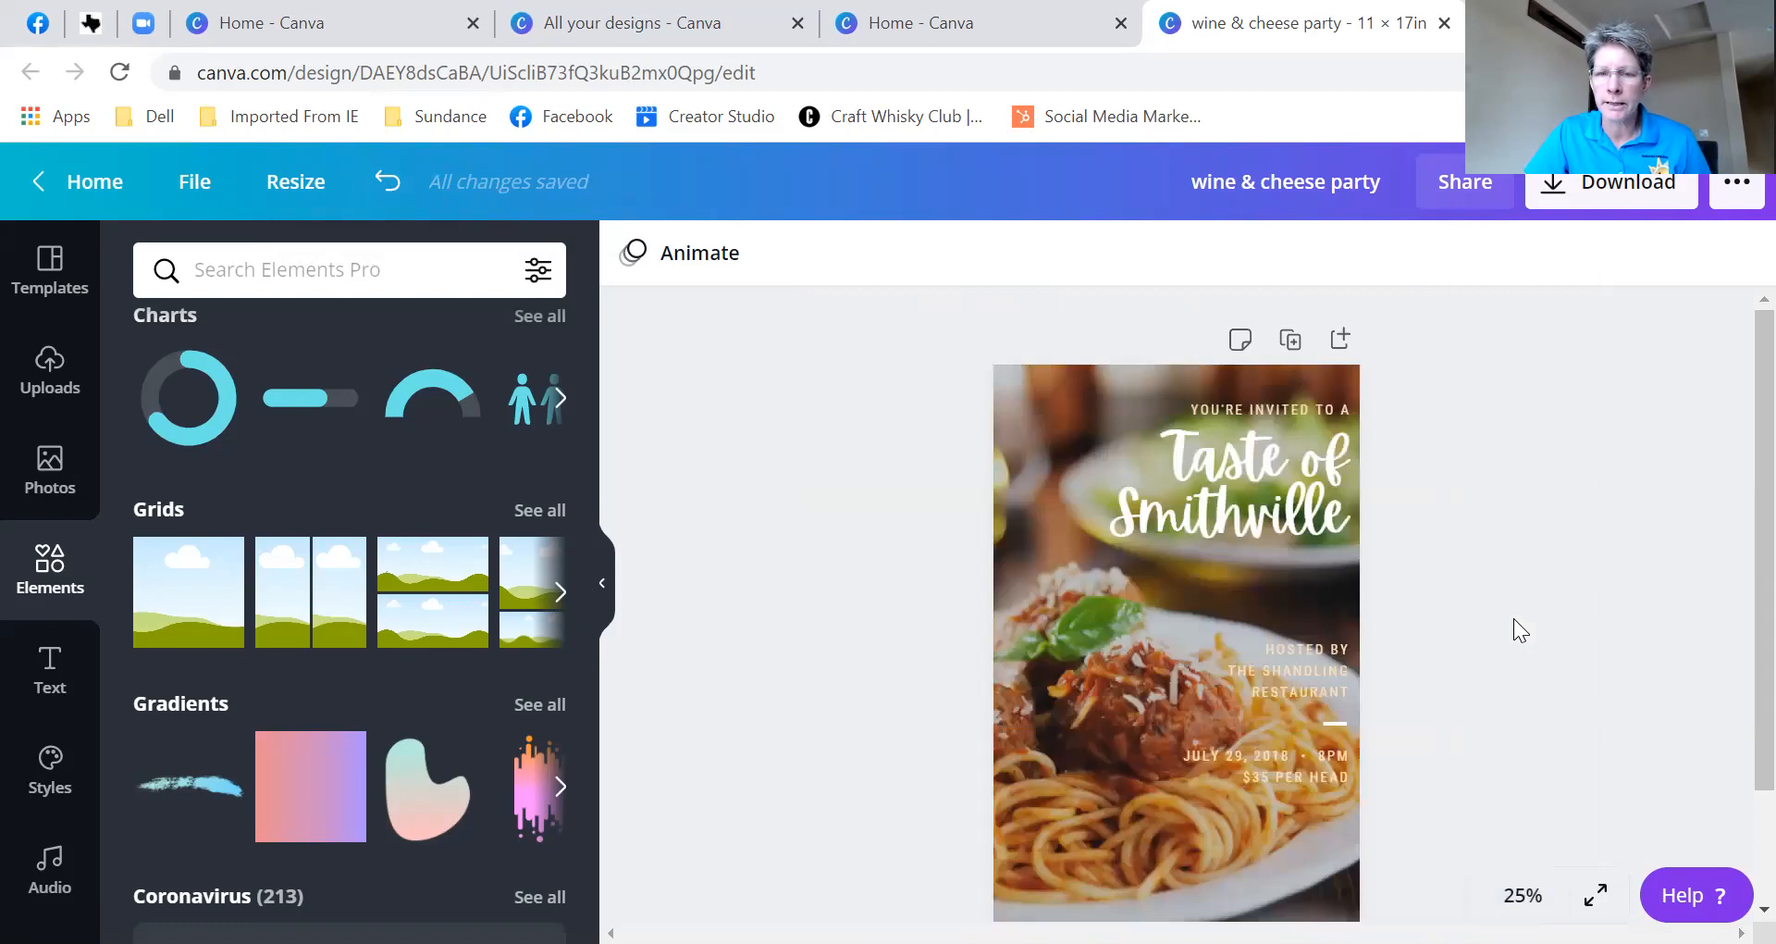
- Recolor the "YOU'RE INVITED TO A" line with the orange from the photo colors
double_click(1294, 409)
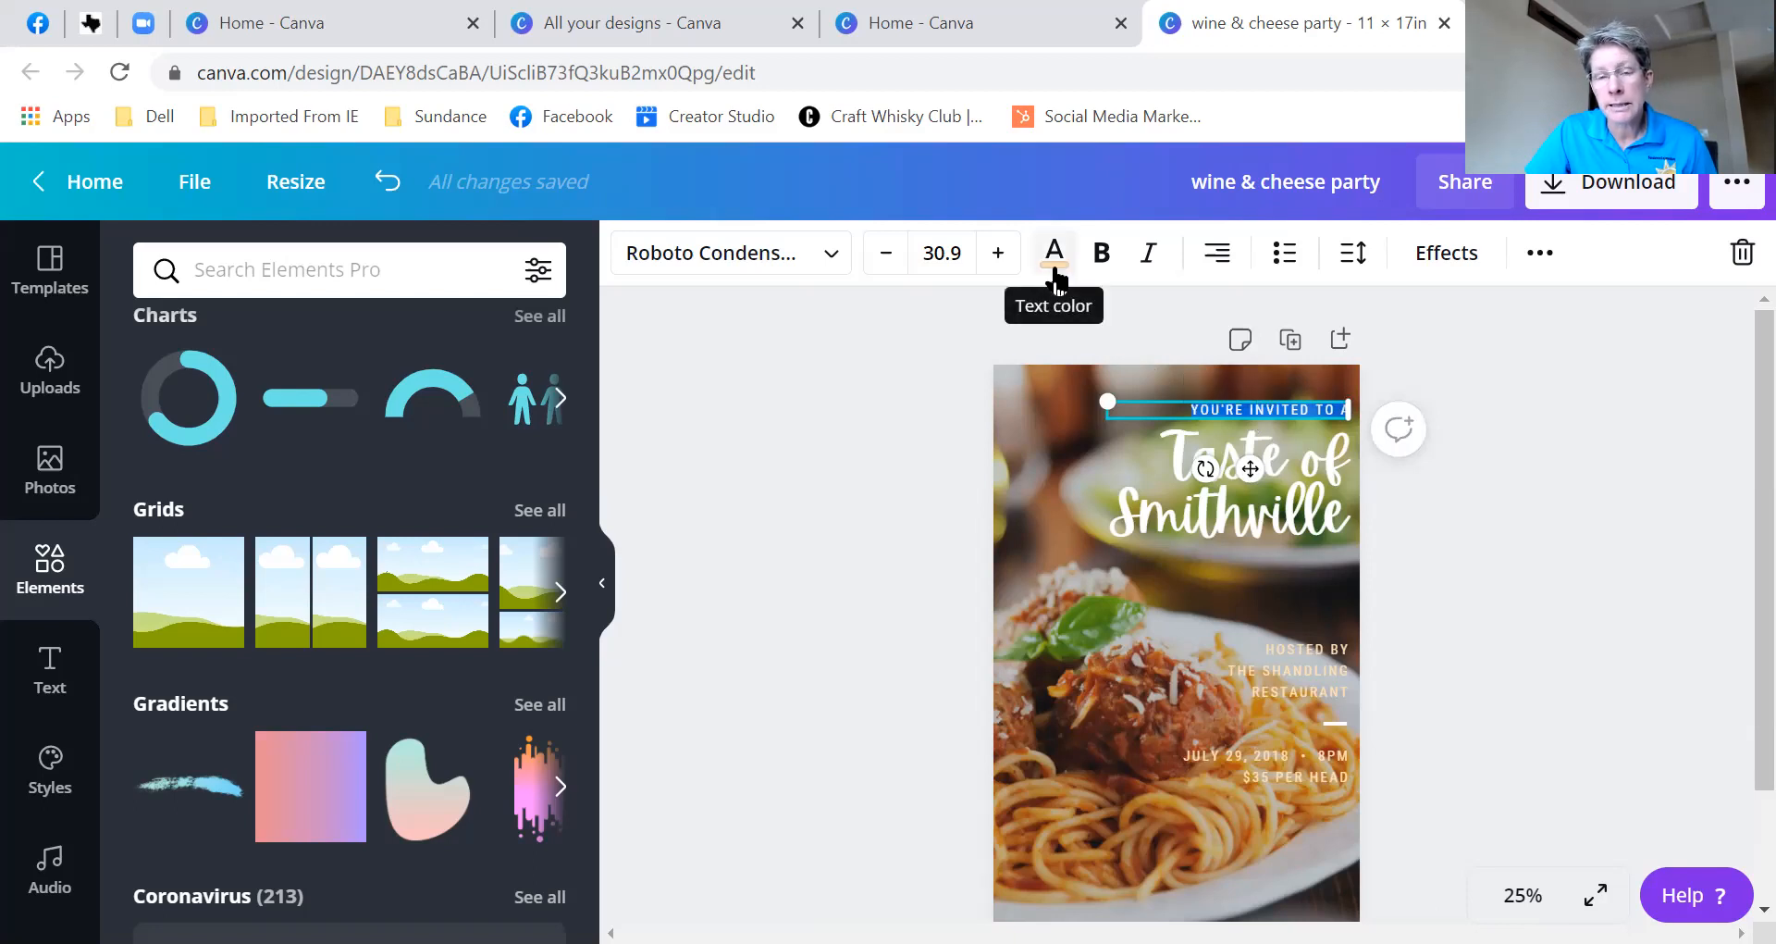
click(1054, 254)
scroll(323, 644, down, 1)
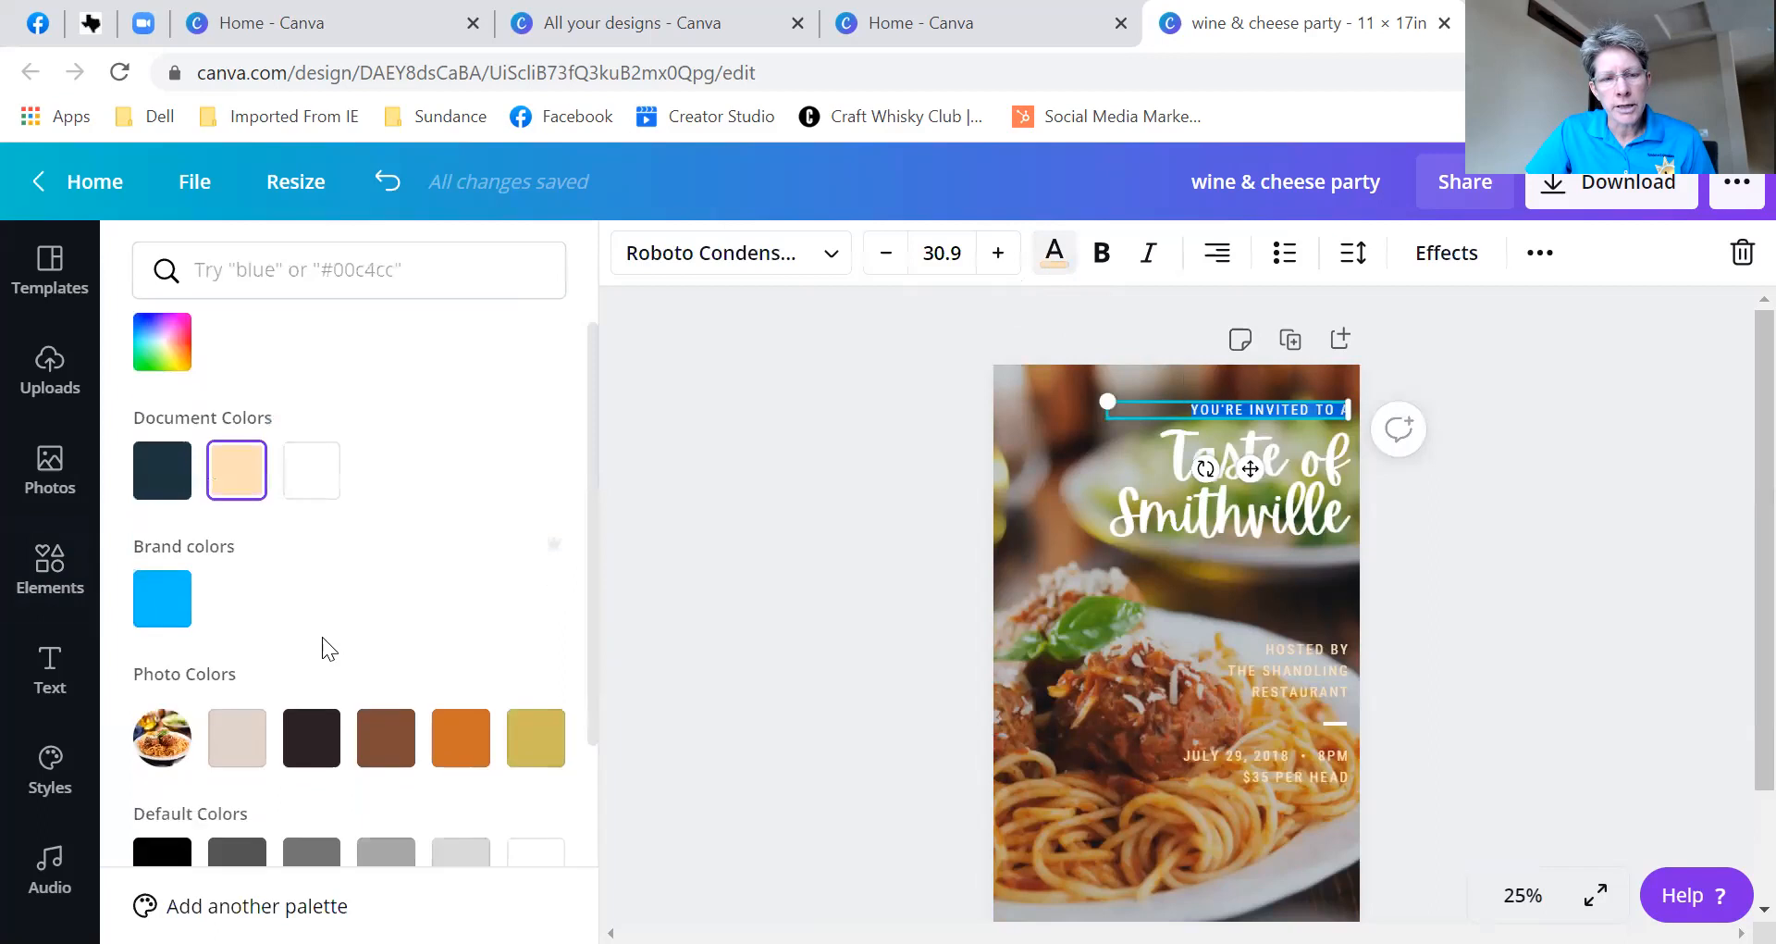
scroll(324, 644, down, 1)
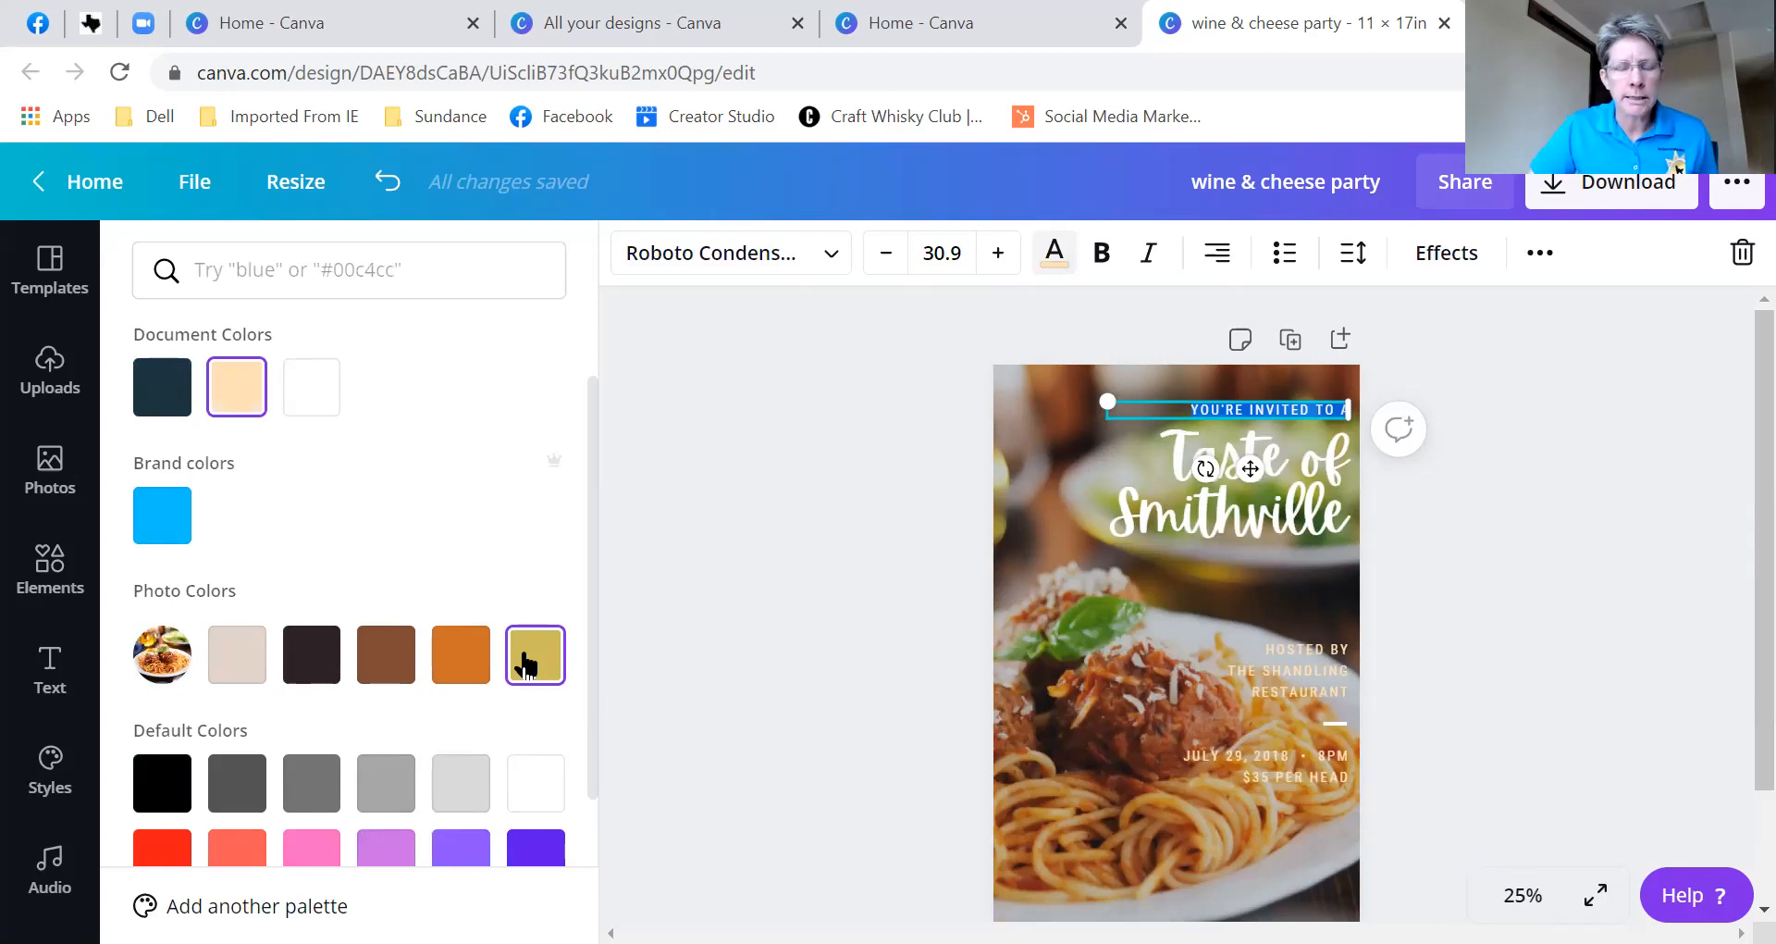
click(460, 656)
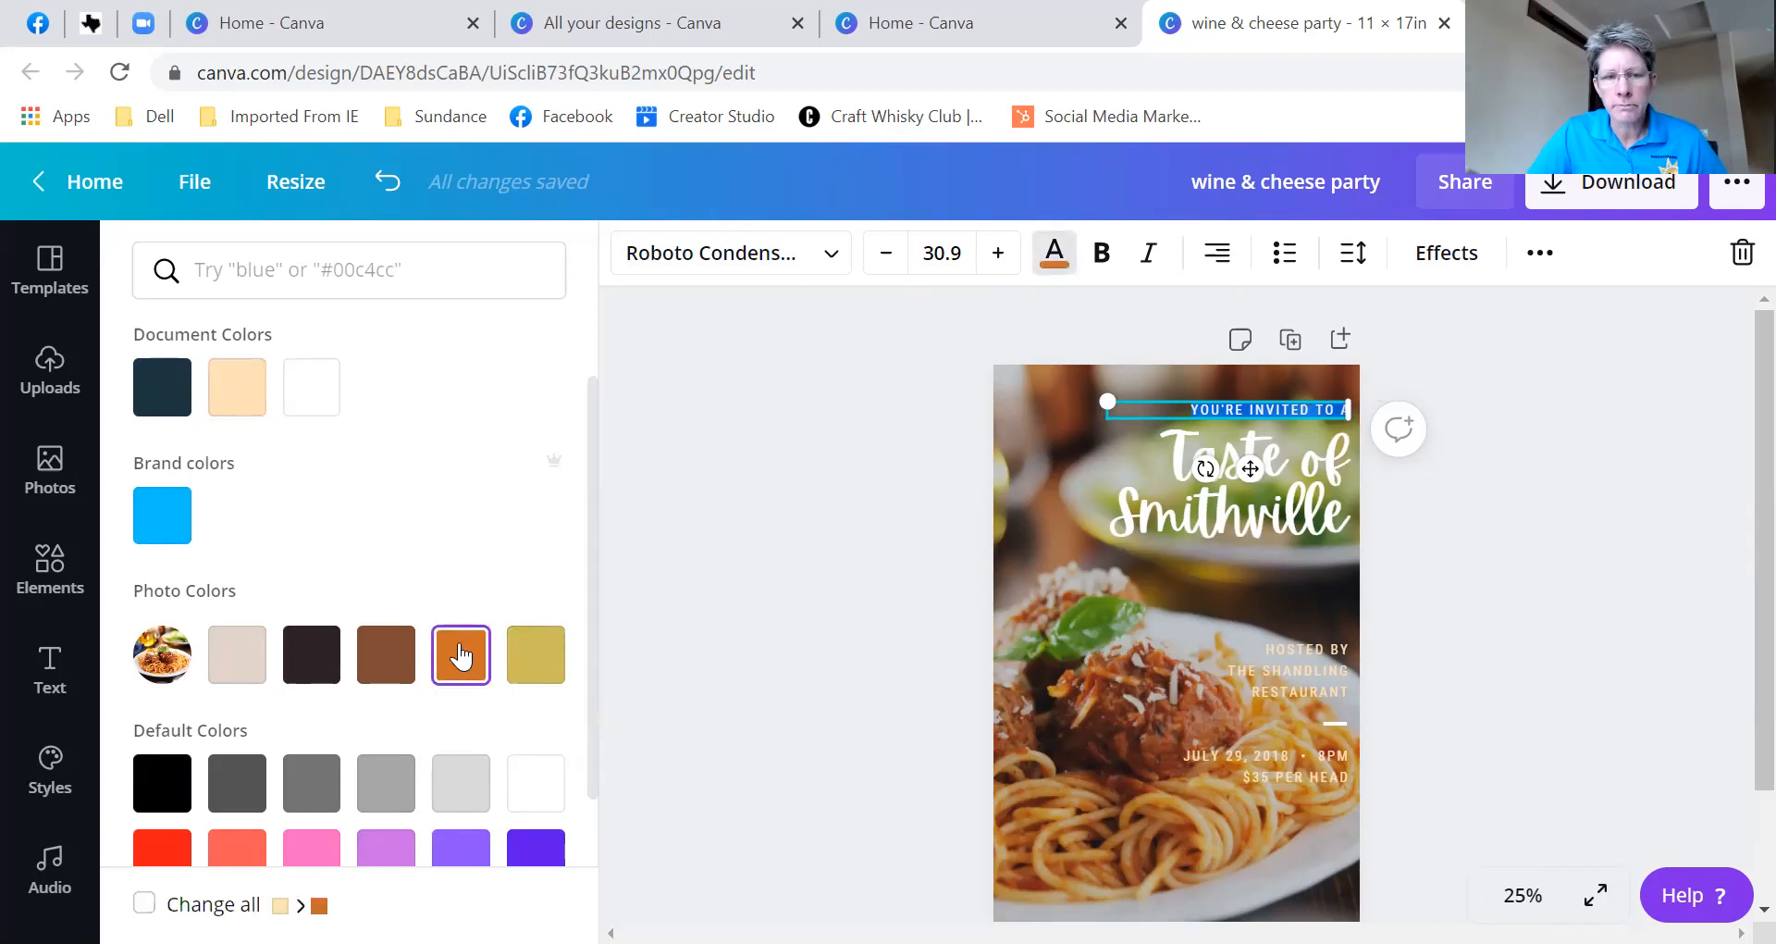
click(860, 488)
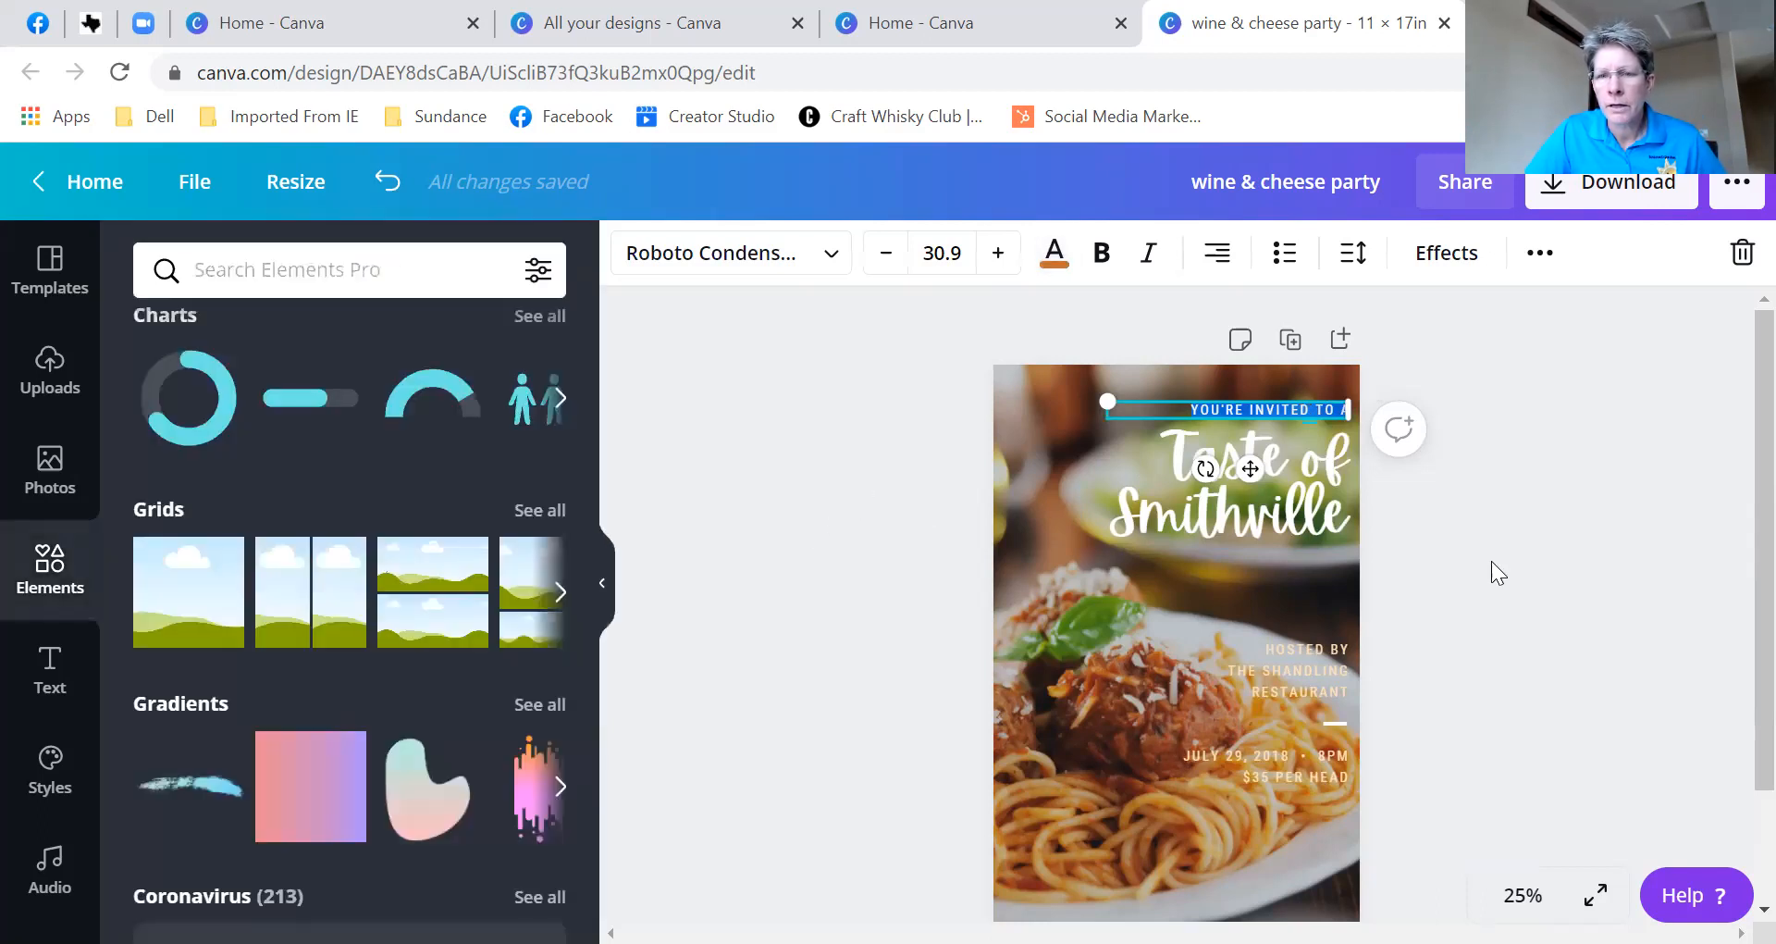
click(1435, 576)
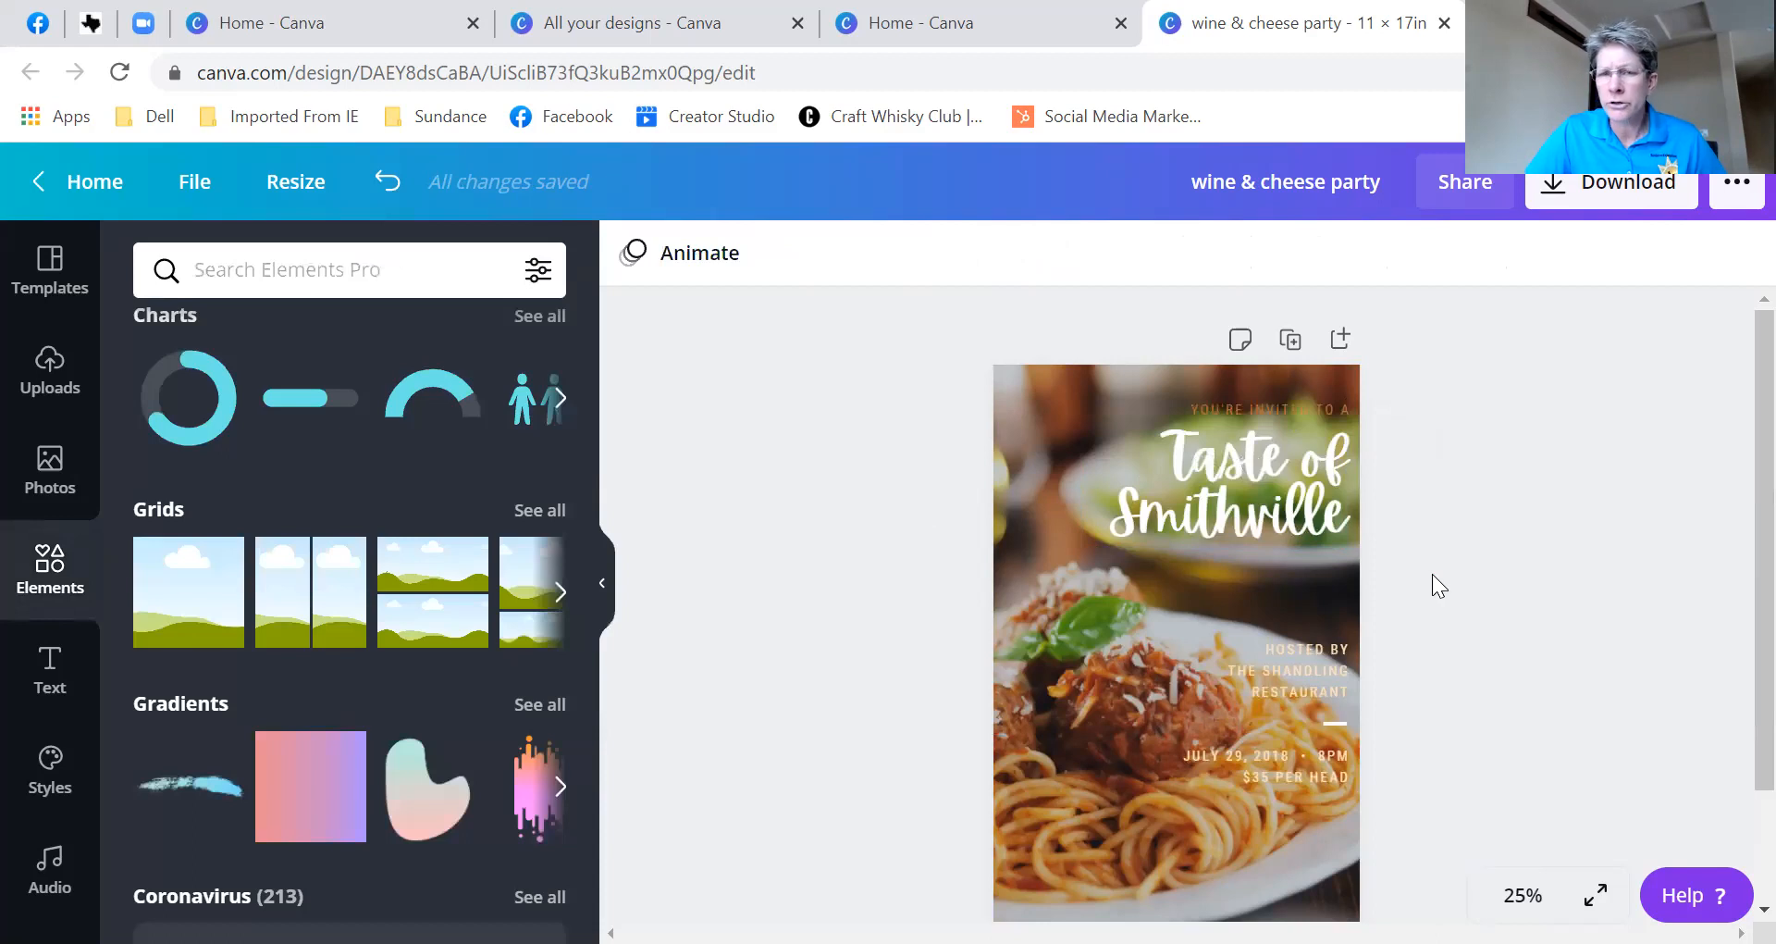
- Change the "YOU'RE INVITED TO A" line's text color to white from the document colors
double_click(1267, 408)
click(1054, 254)
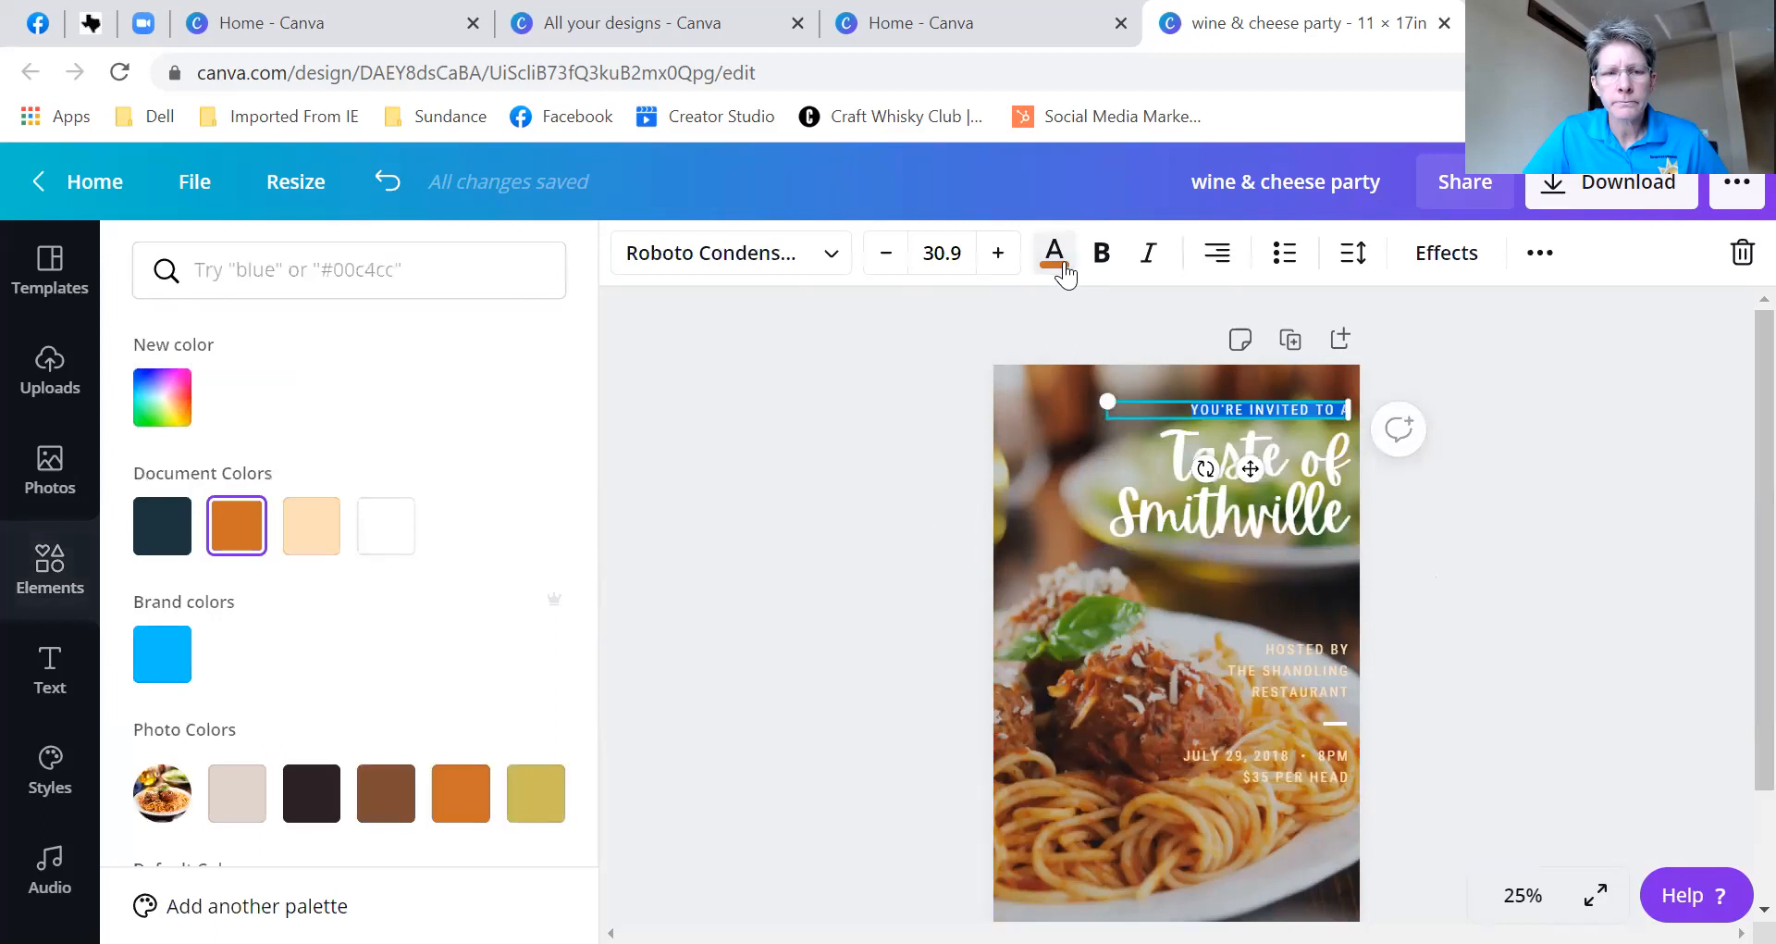
click(384, 524)
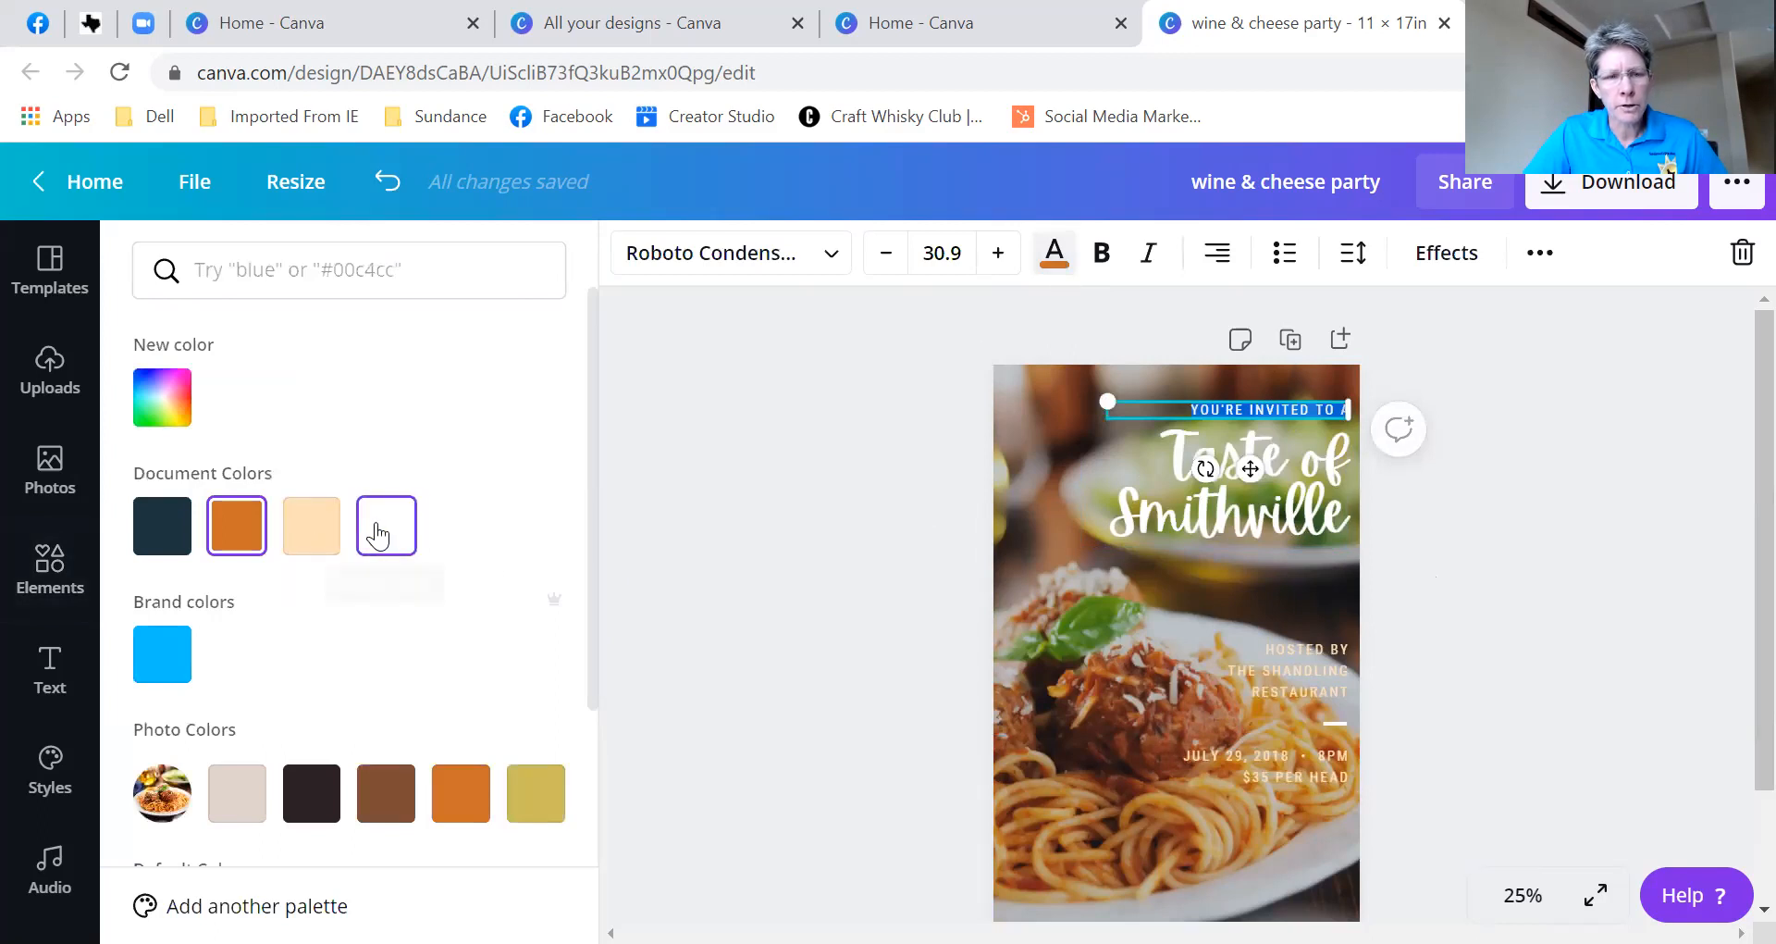
click(775, 451)
click(1454, 616)
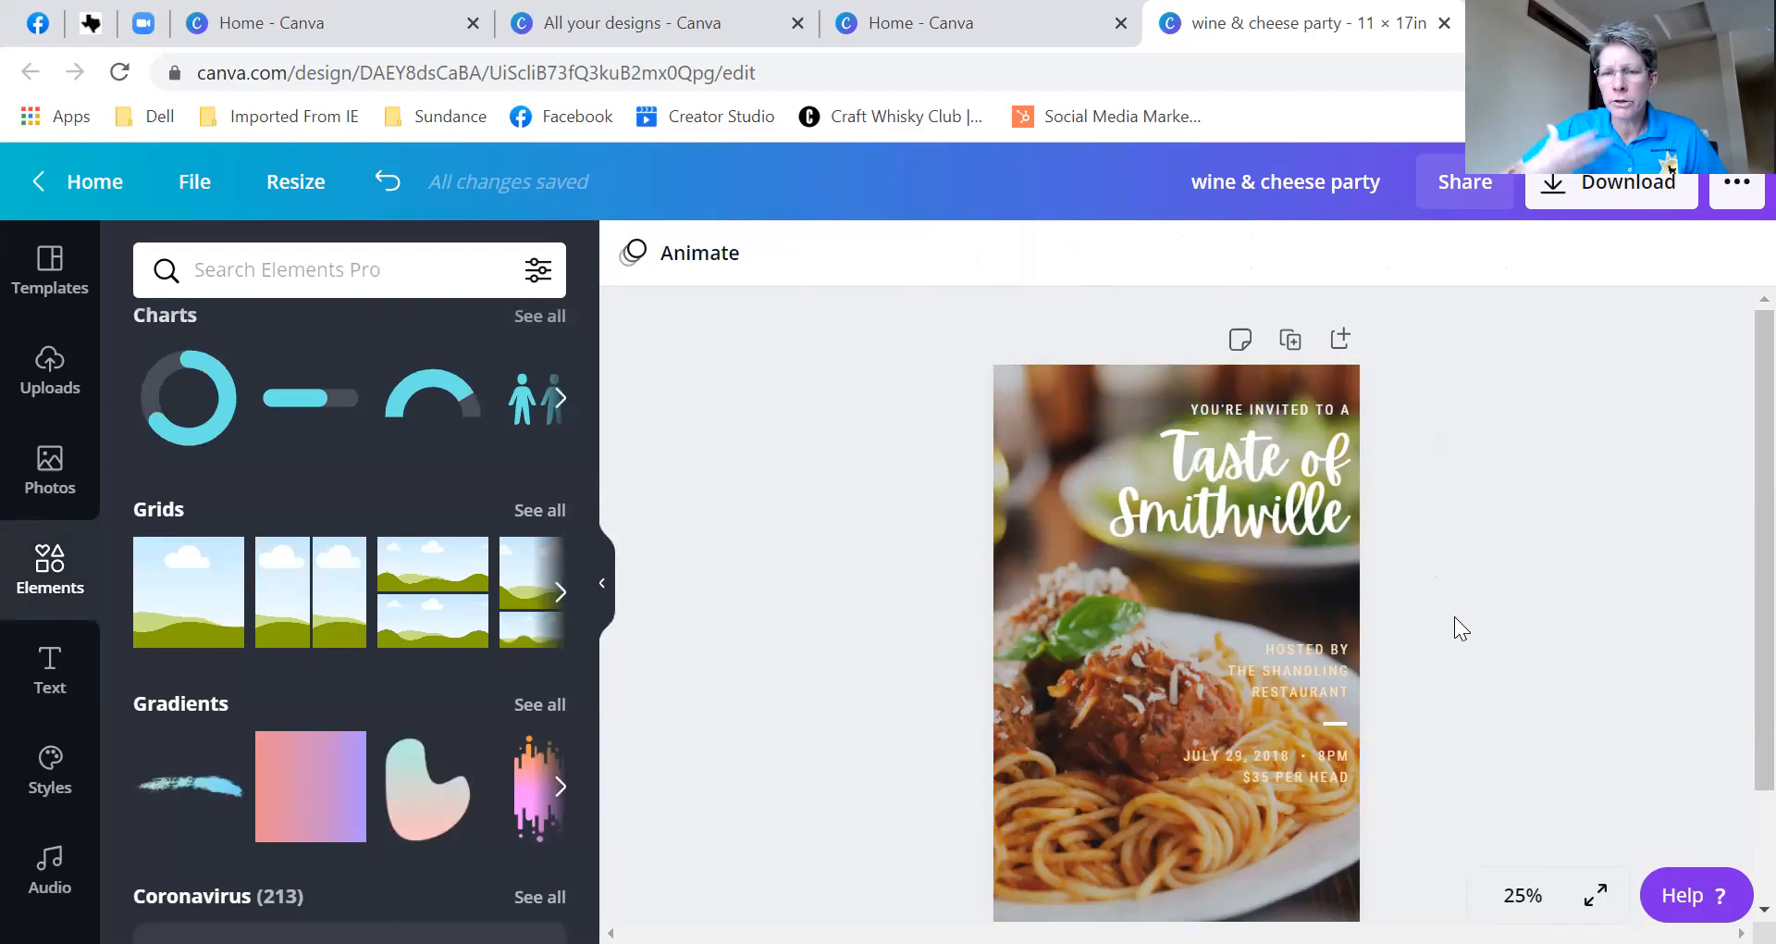
scroll(1455, 644, down, 2)
scroll(1454, 643, up, 2)
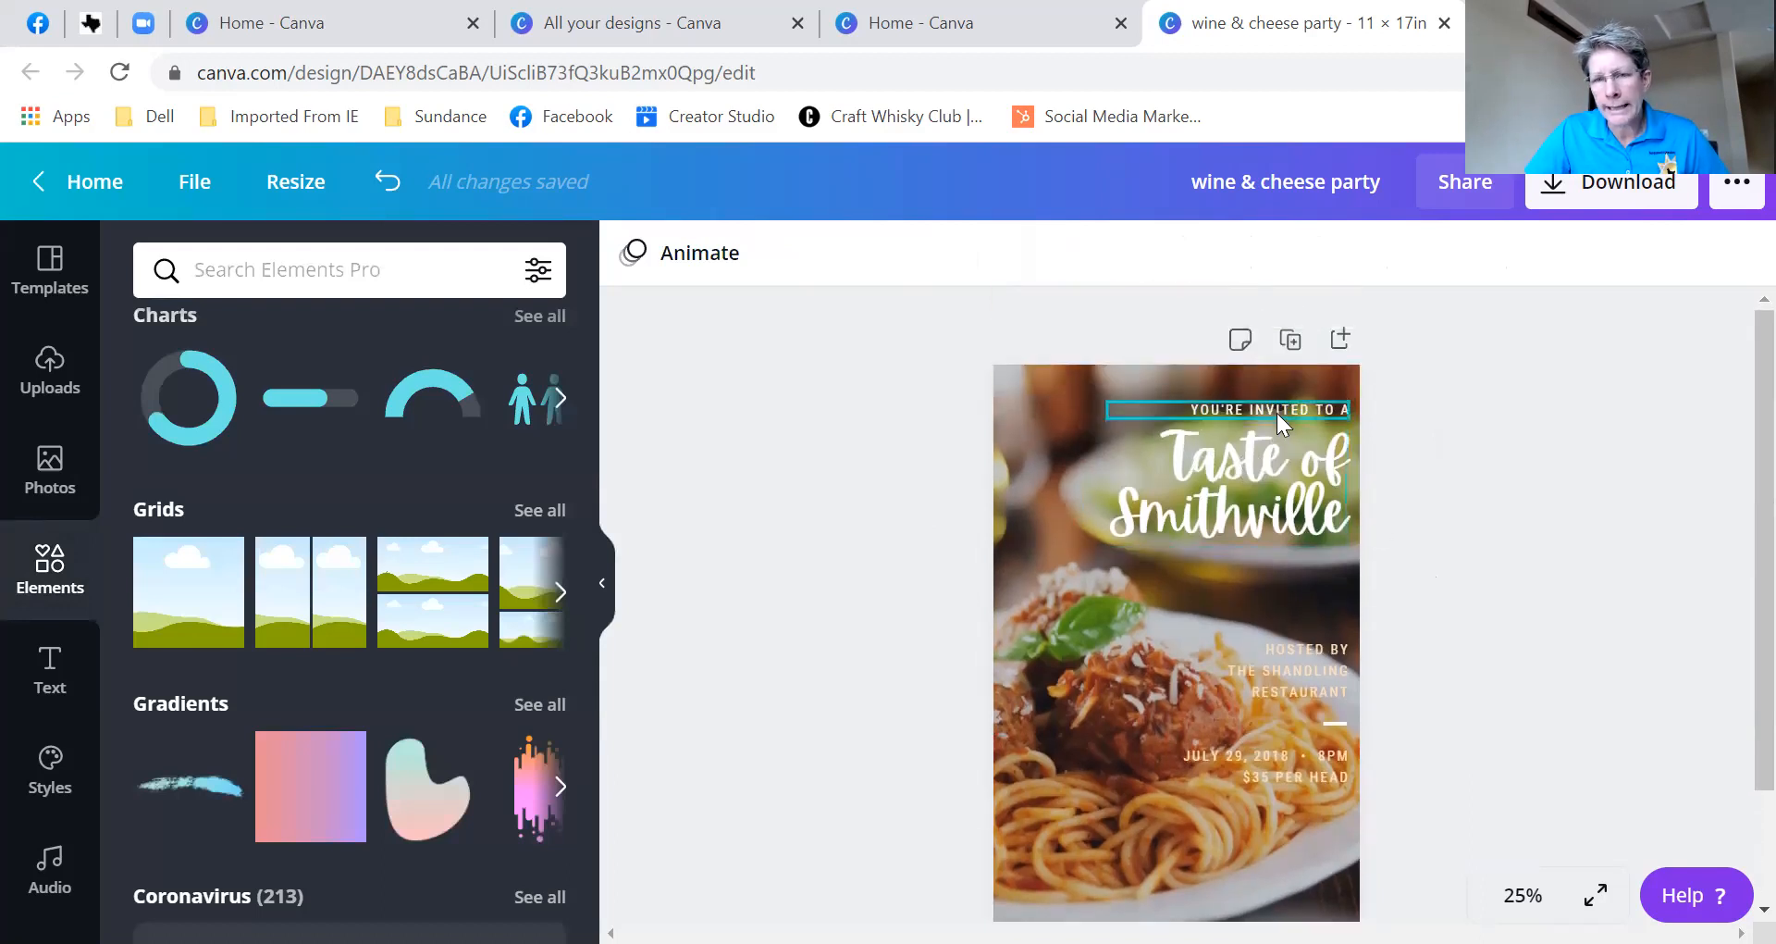
scroll(1498, 668, down, 2)
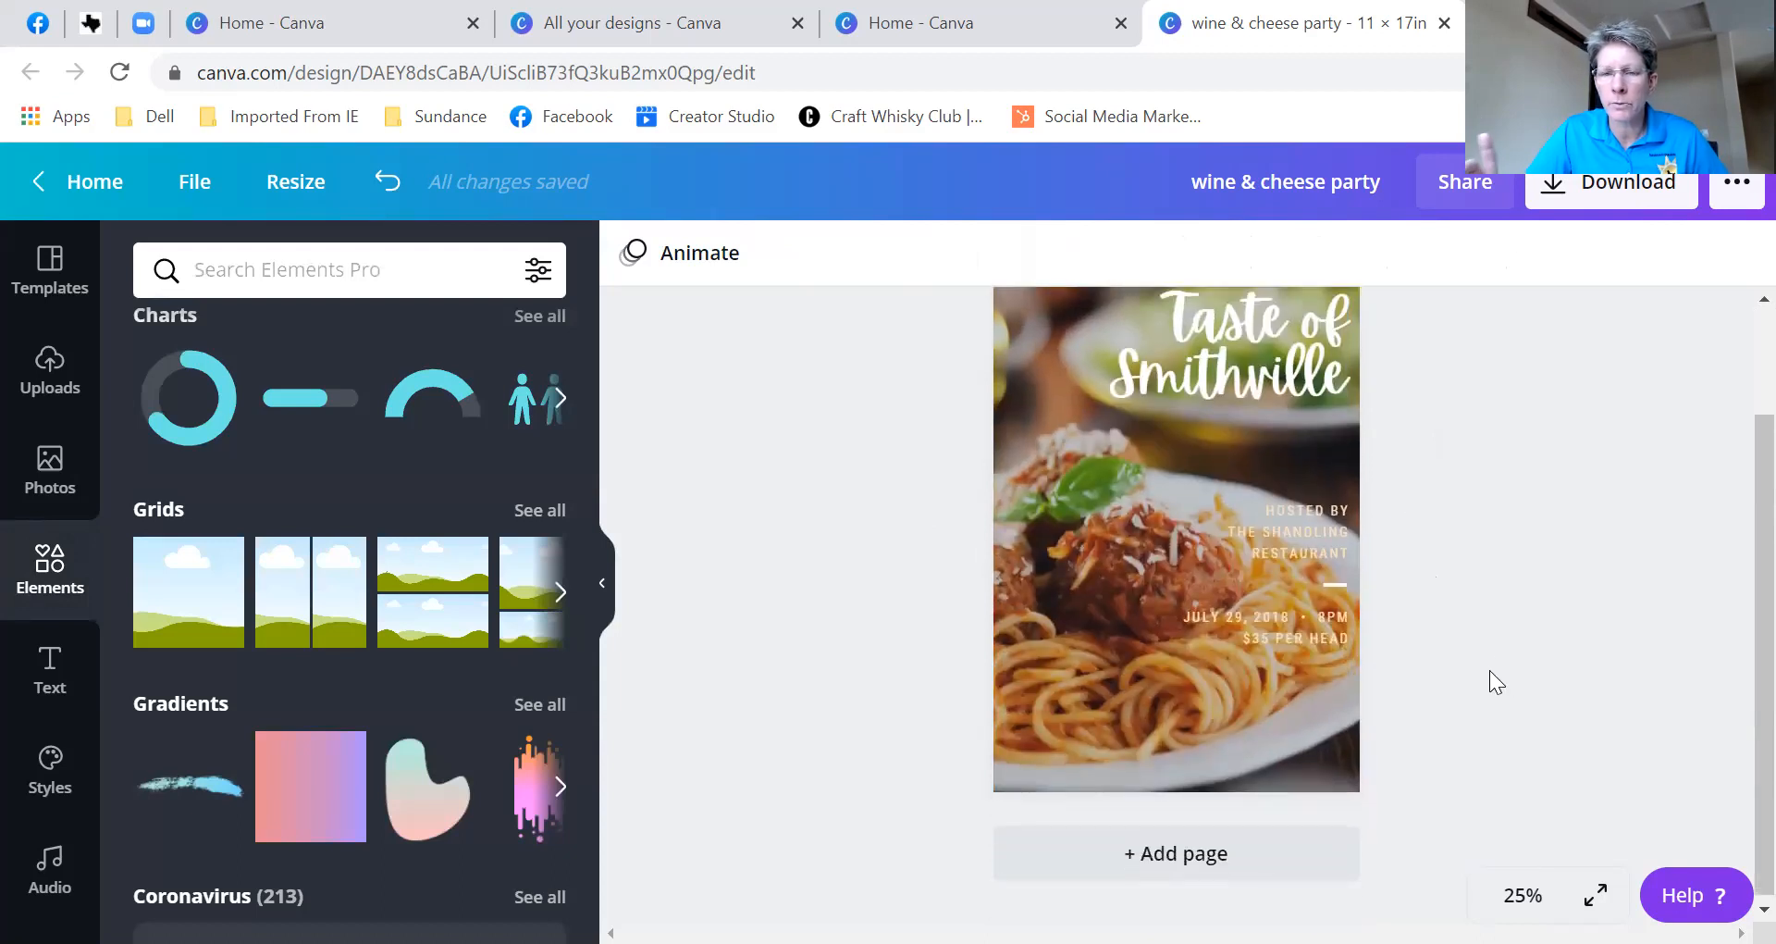
scroll(1489, 670, up, 2)
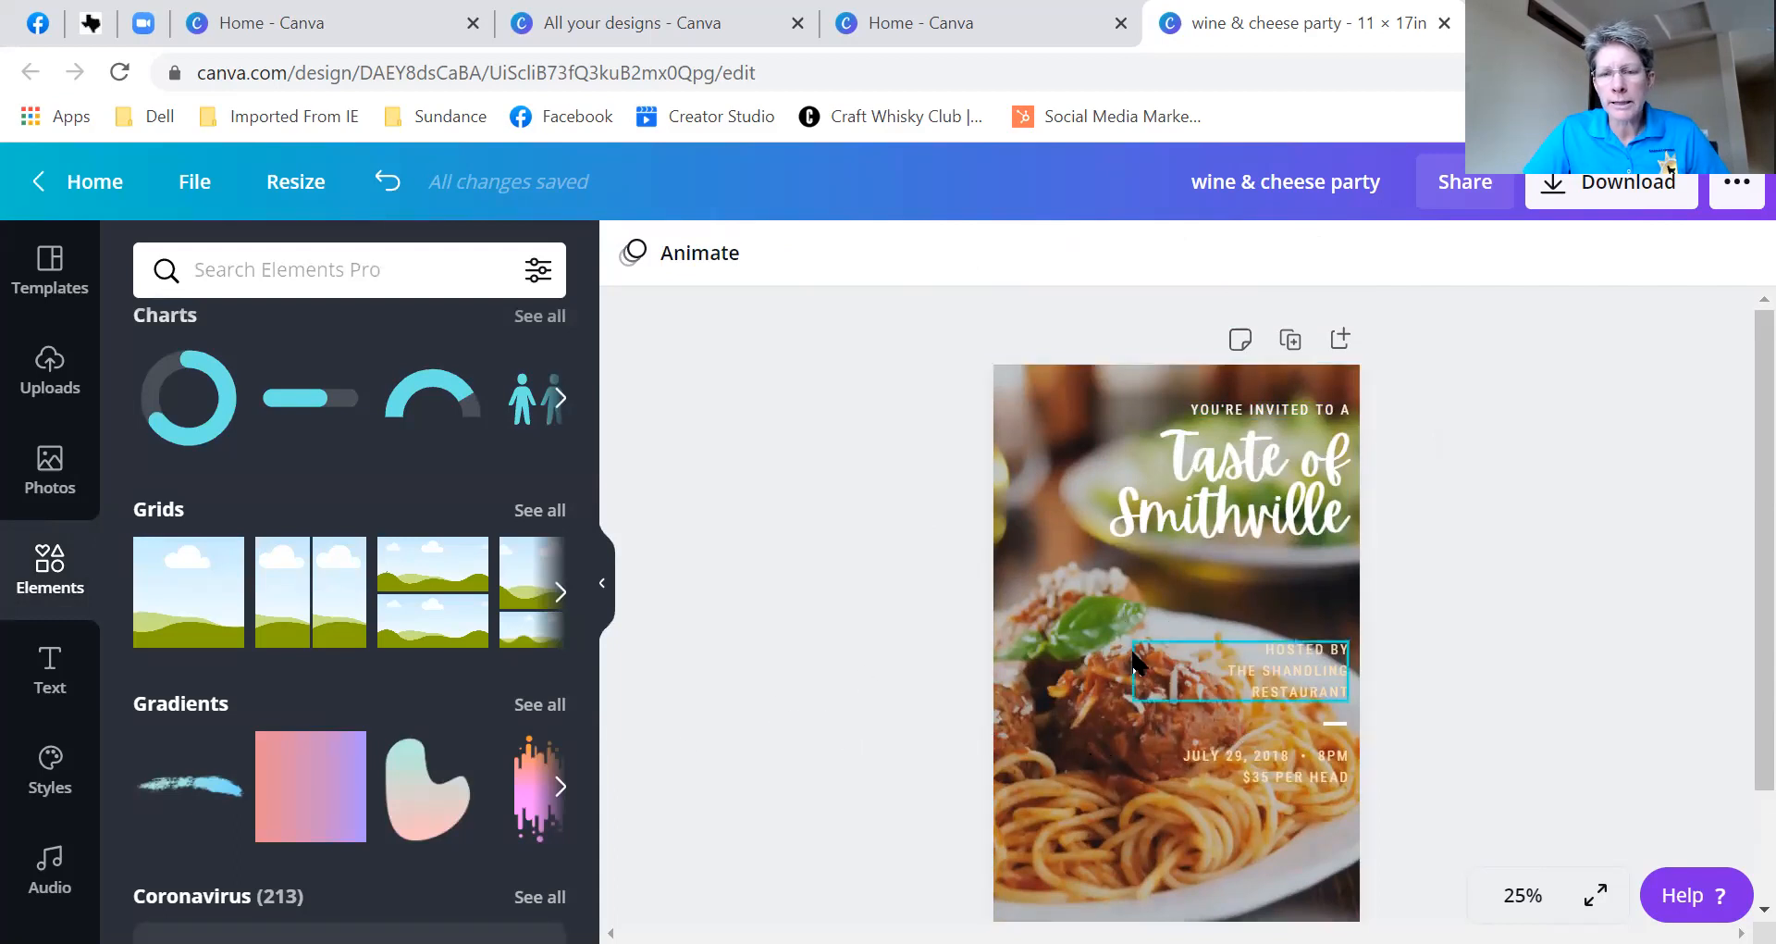
scroll(814, 710, down, 2)
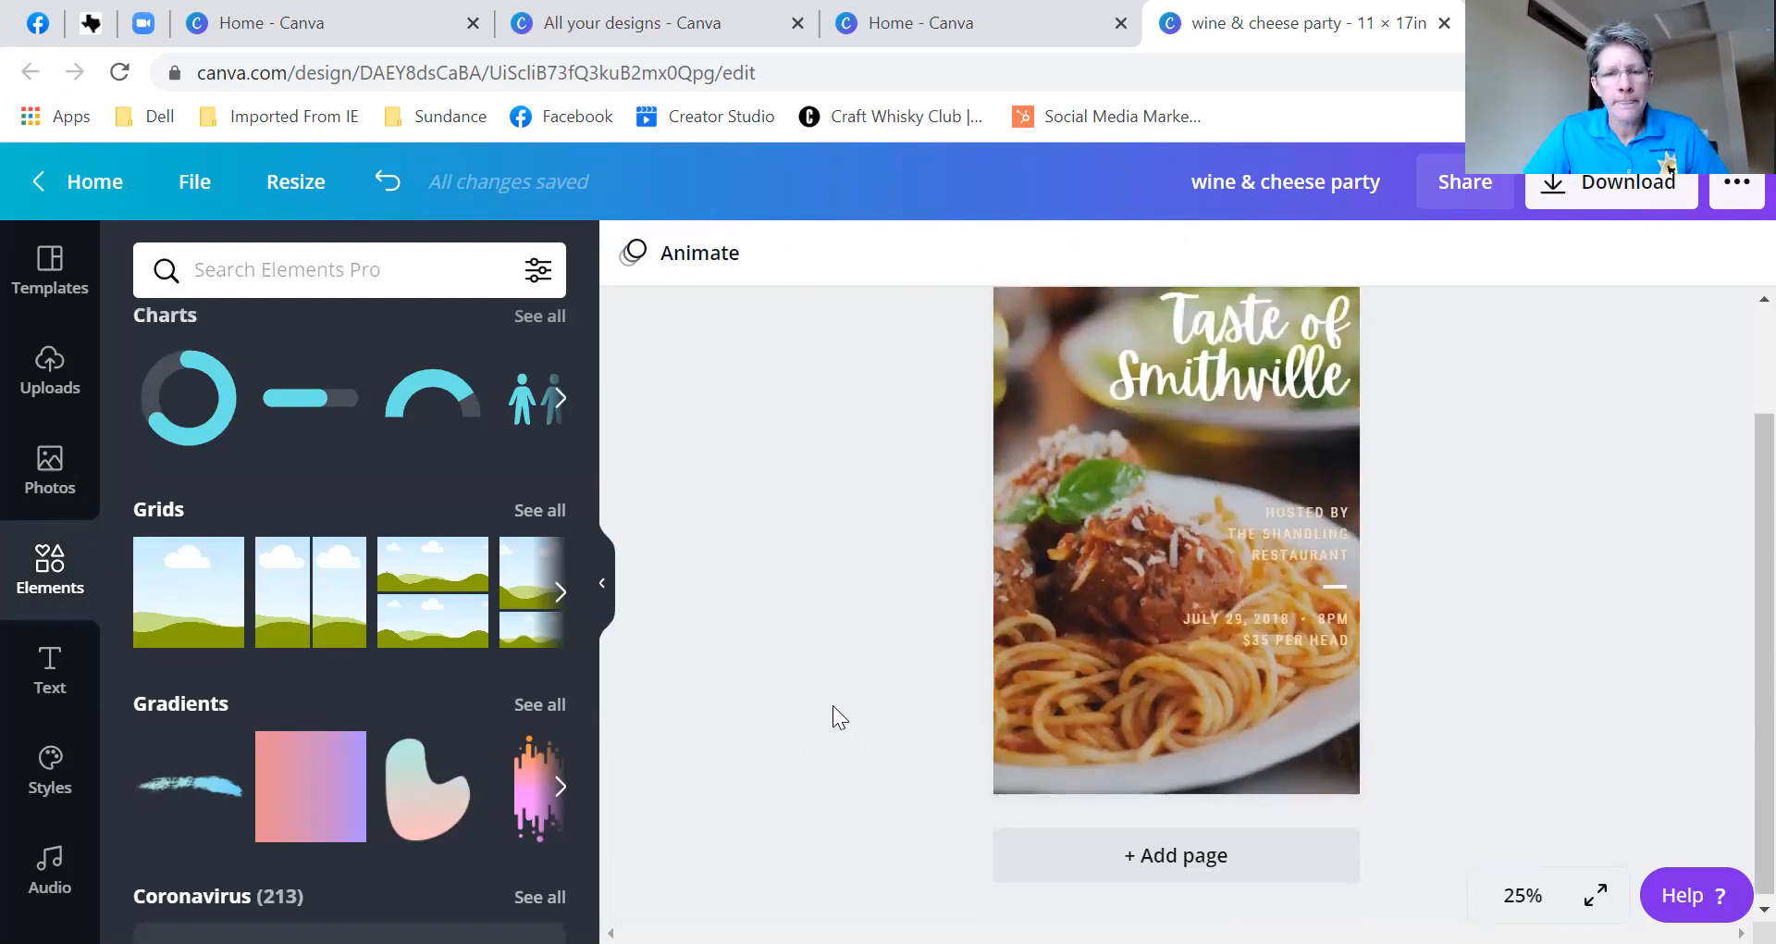
click(1061, 578)
click(635, 654)
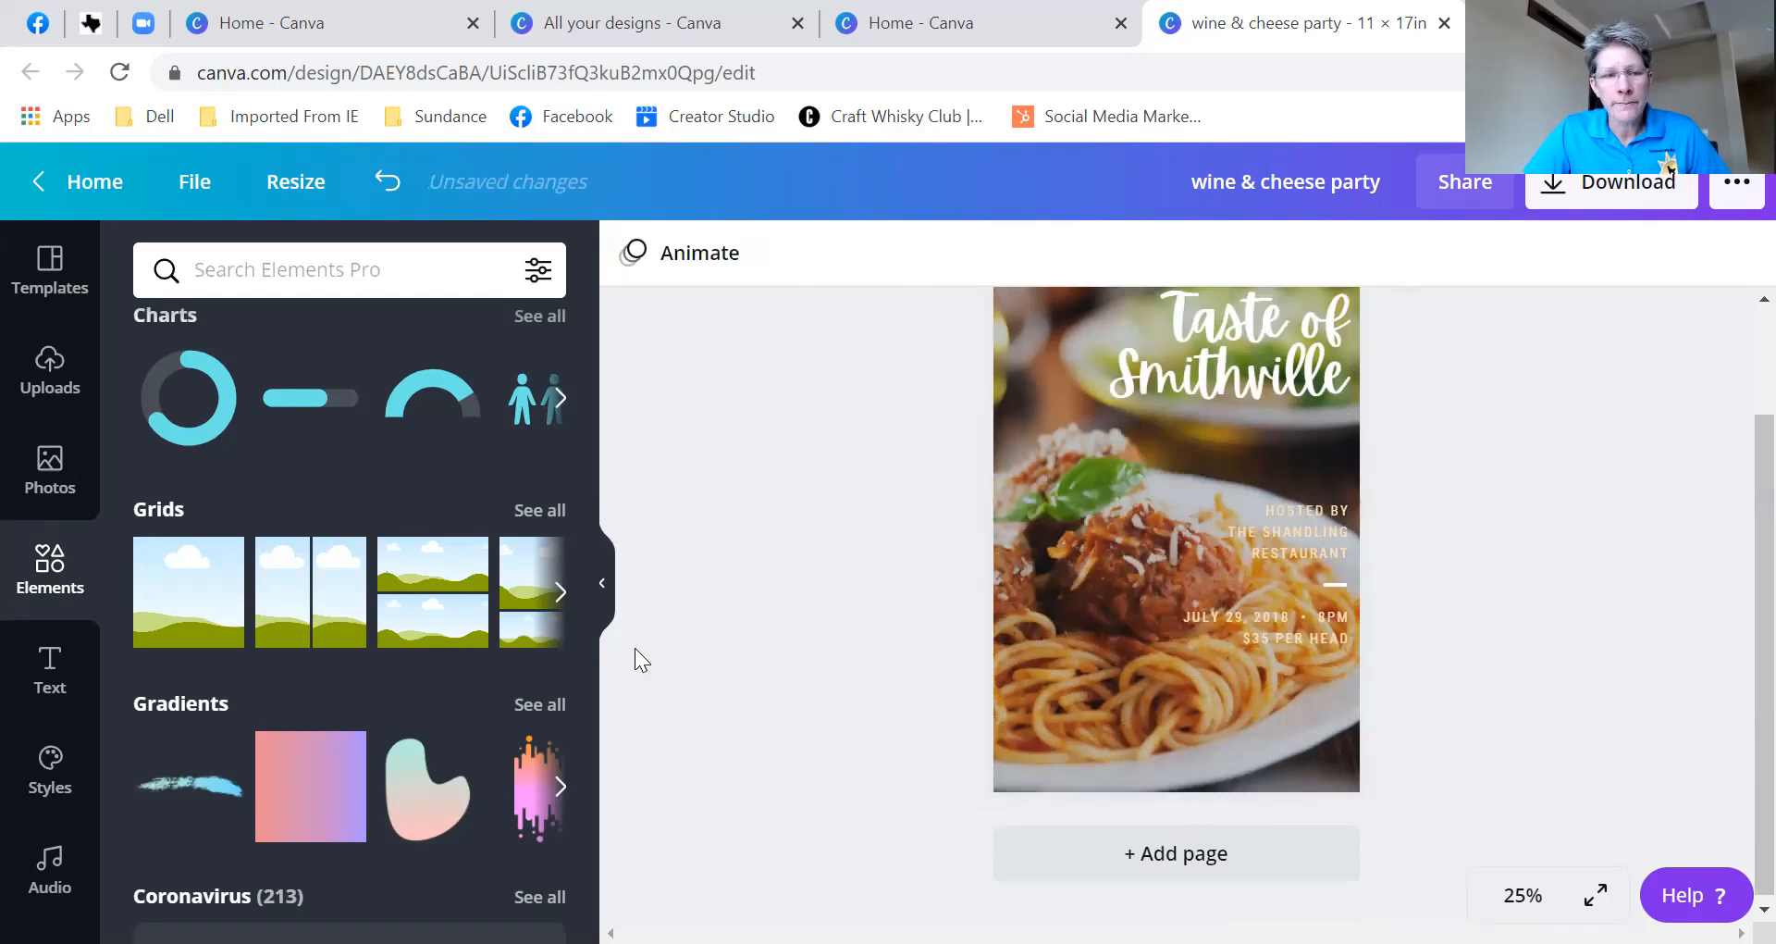
- Open the Logos folder among the saved image folders
scroll(32, 831, down, 1)
scroll(31, 833, down, 3)
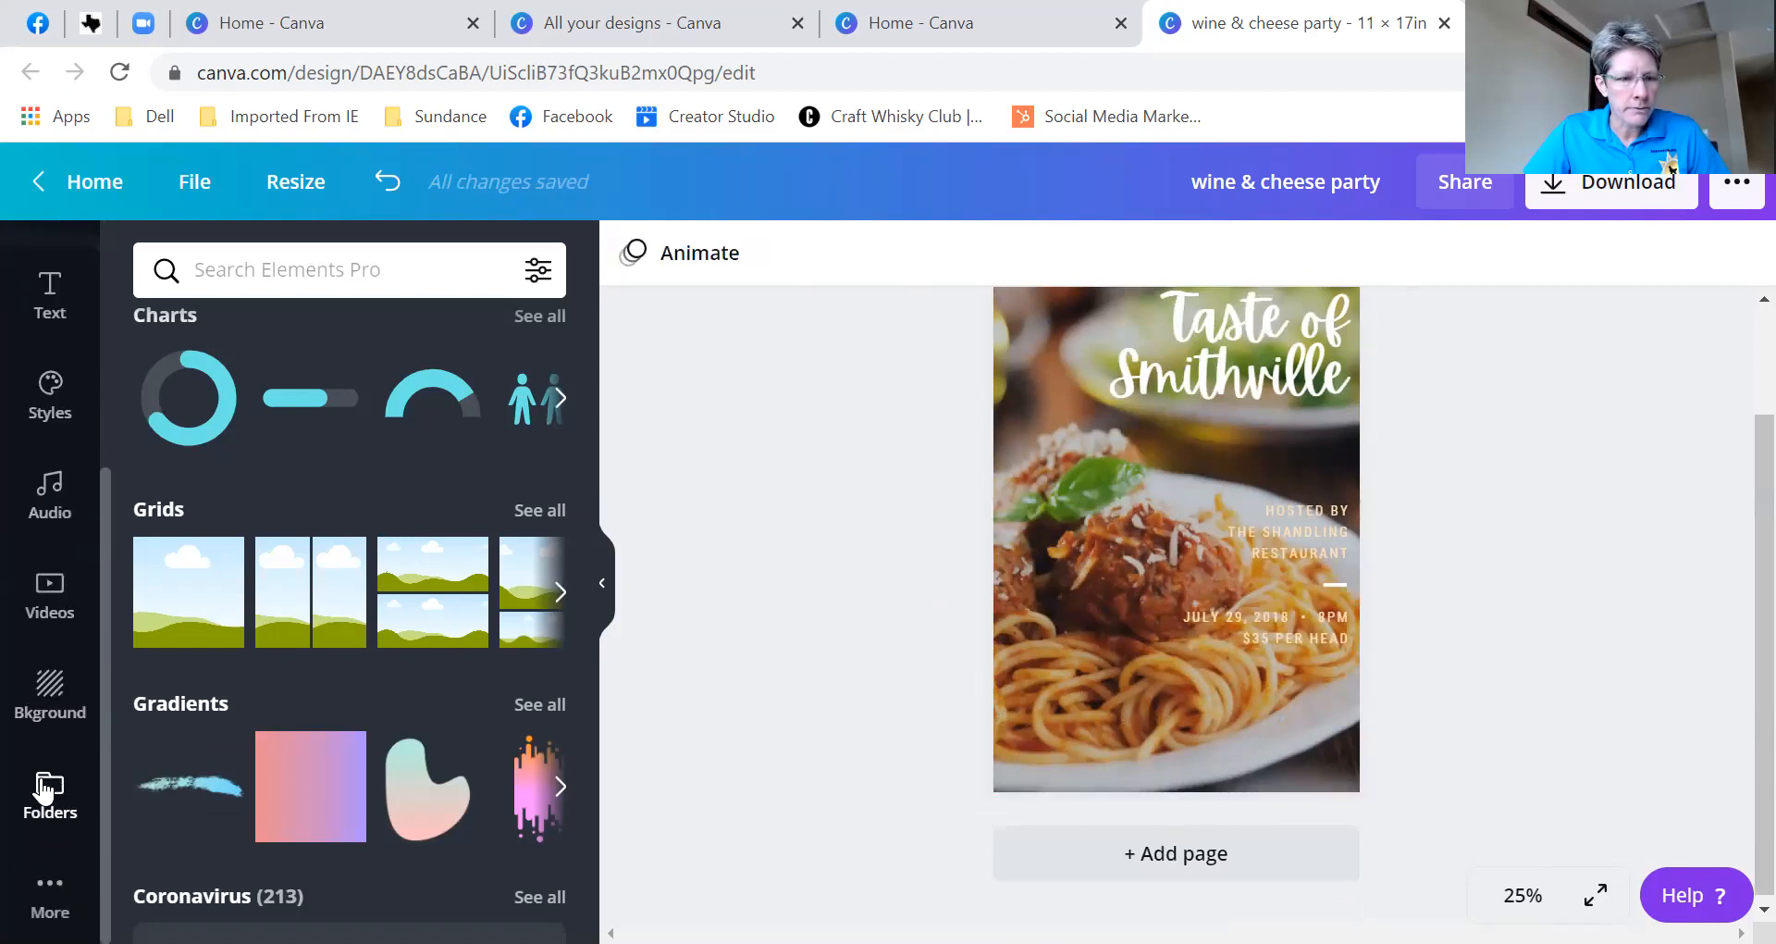
click(51, 795)
scroll(448, 753, down, 3)
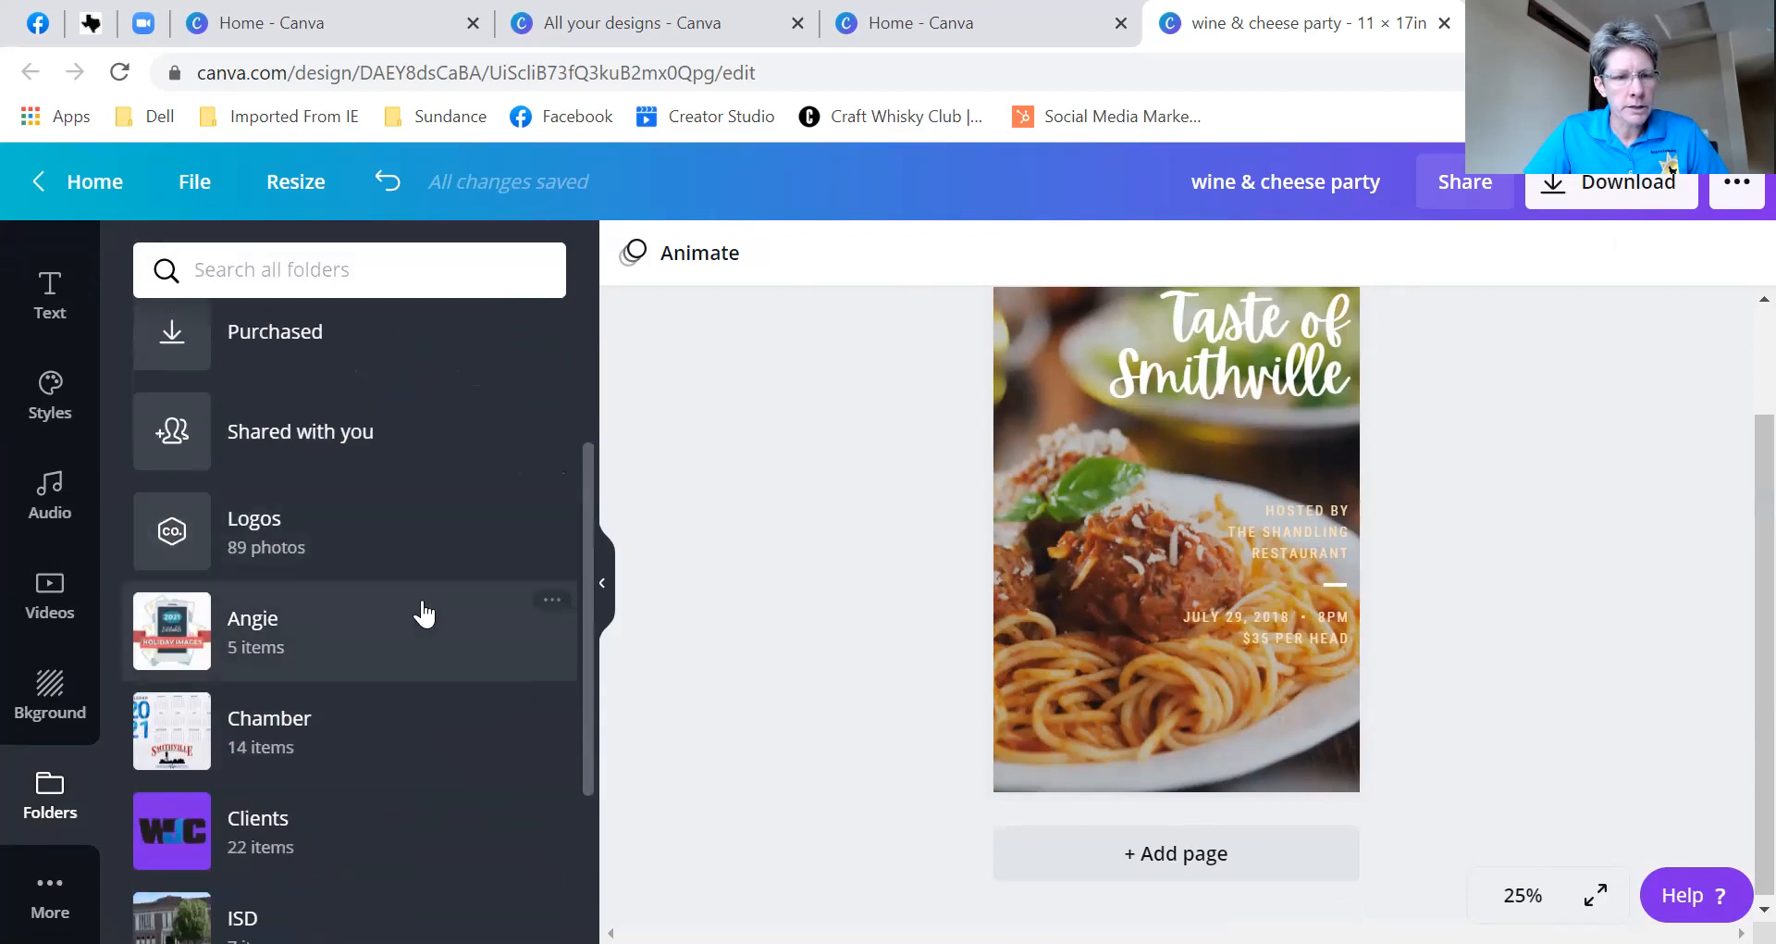
click(412, 524)
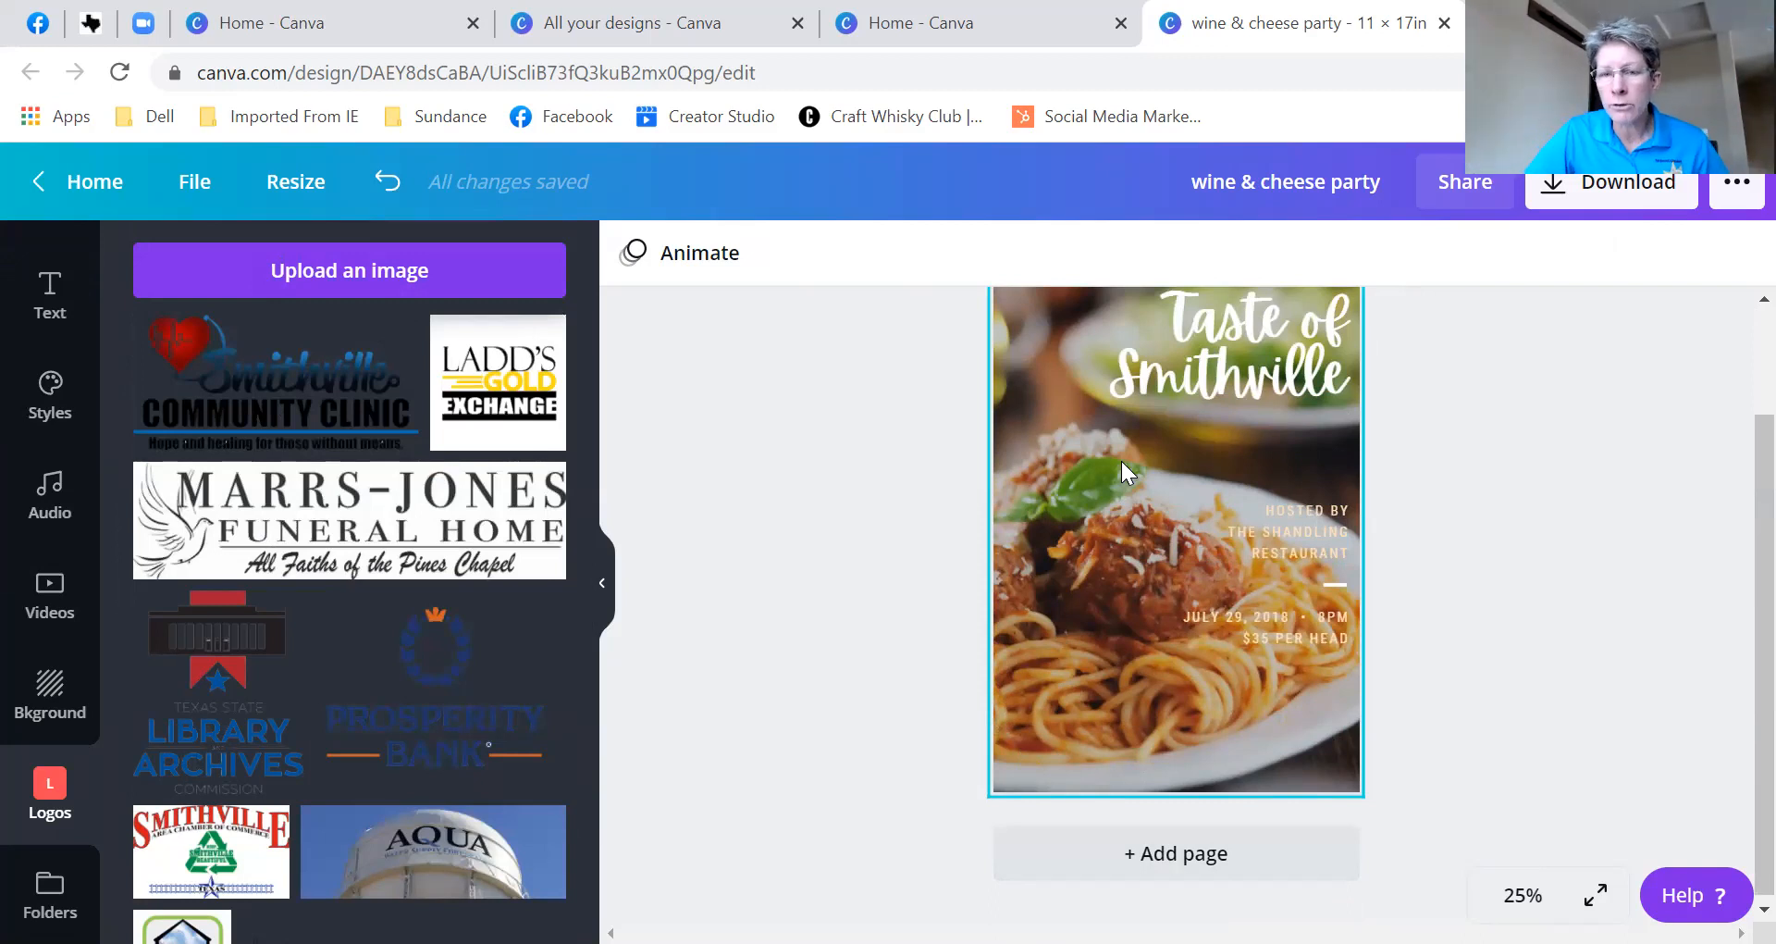
click(254, 407)
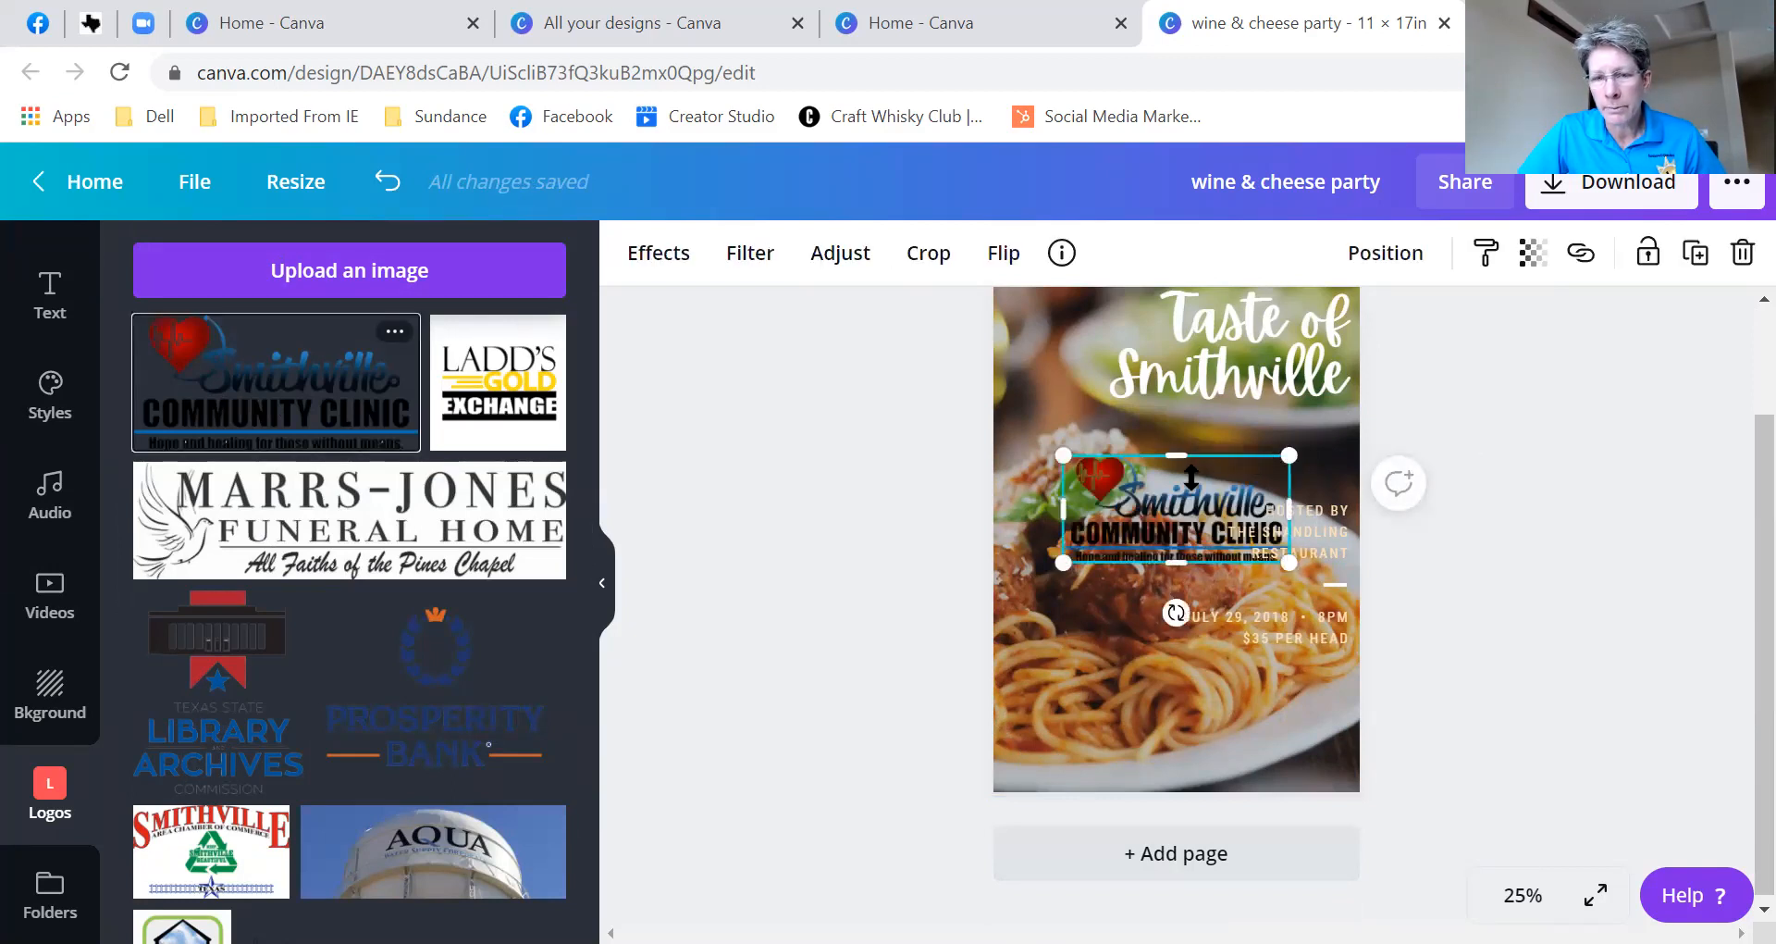
drag(1183, 495, 1194, 475)
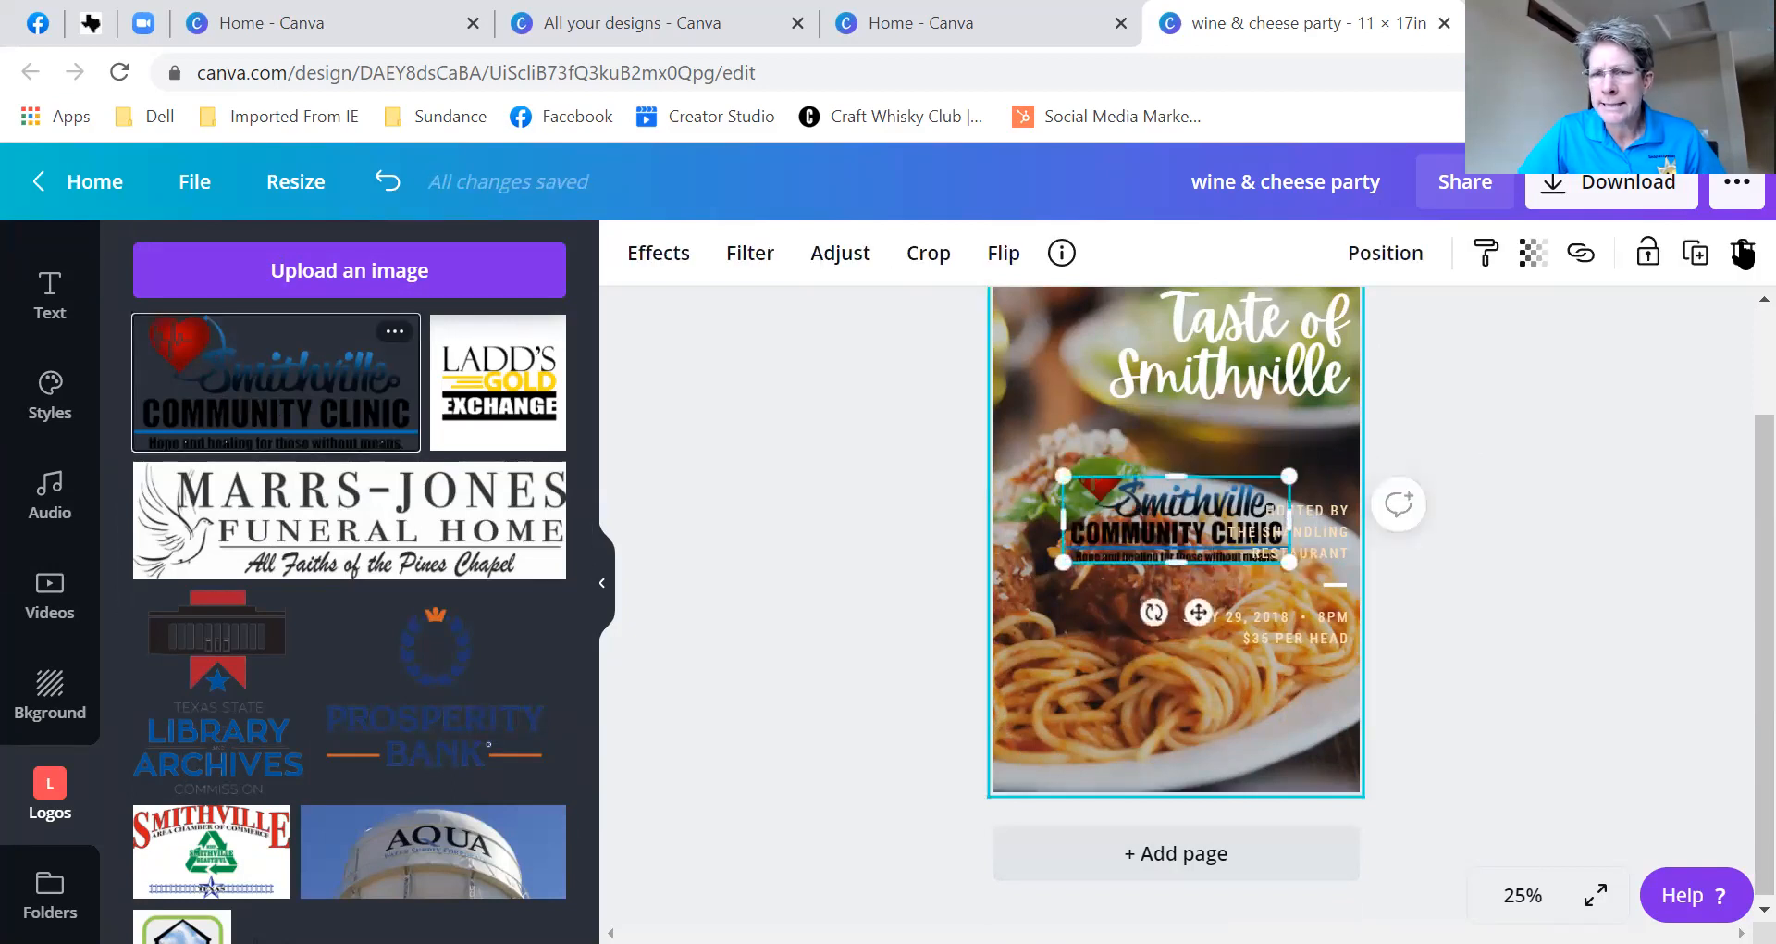
key(Delete)
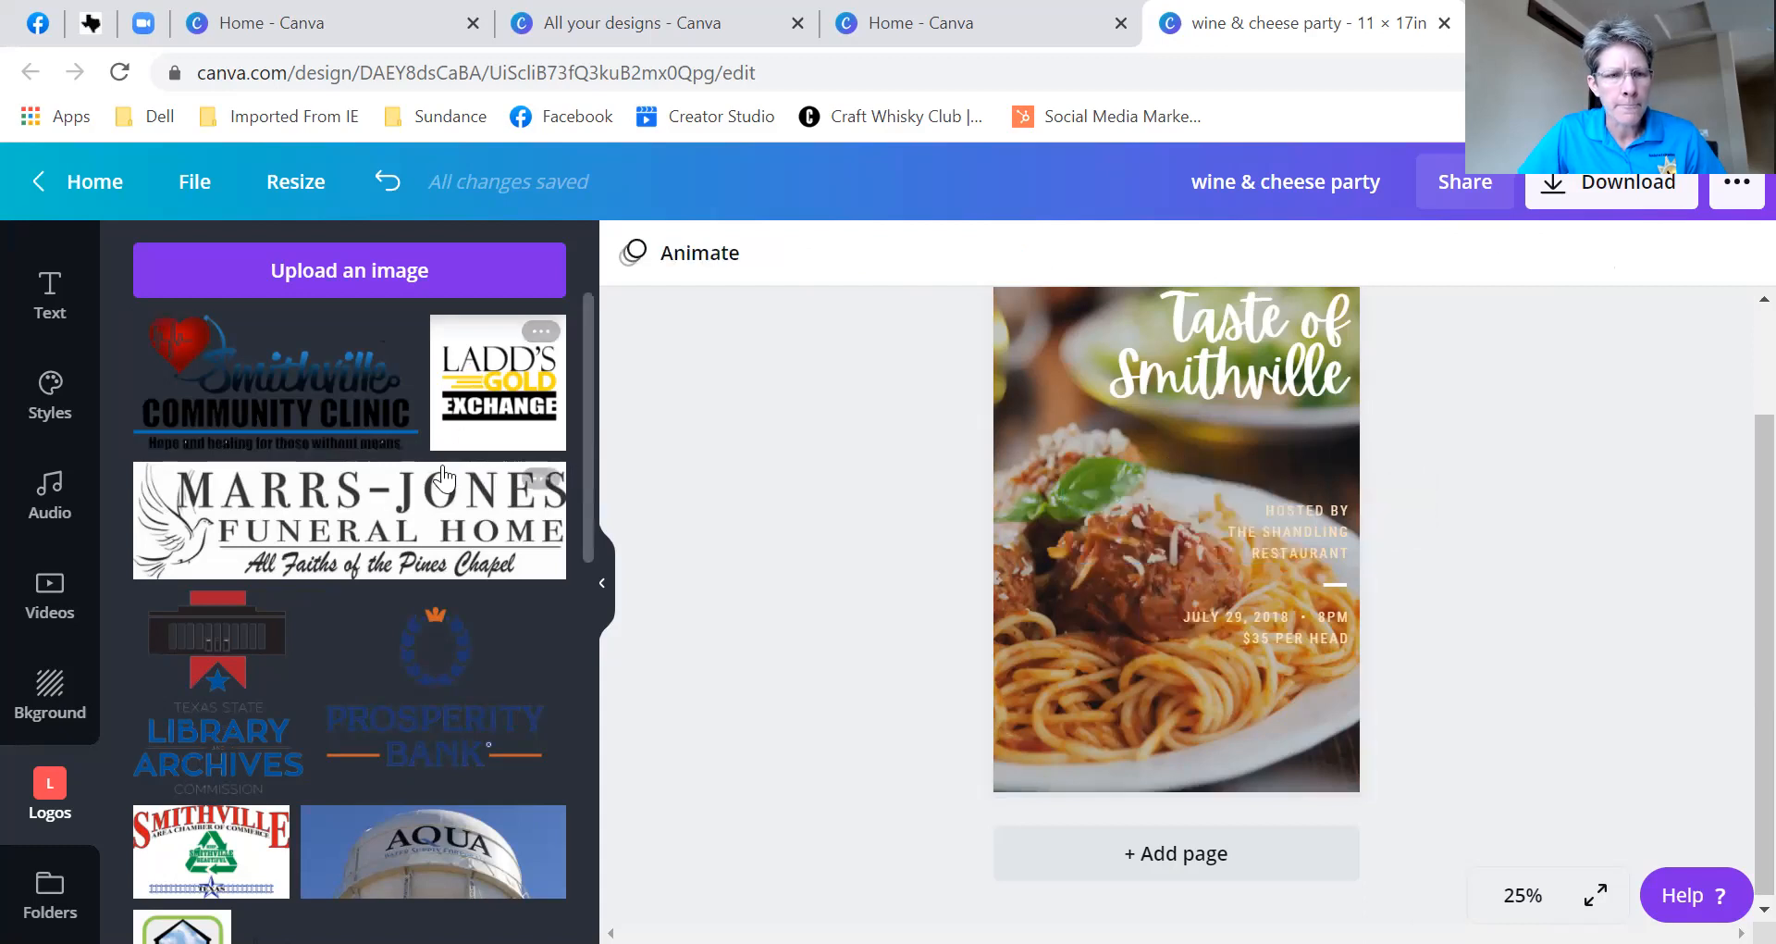
- Add the Smithville Area Chamber of Commerce logo to the poster and undo its accidental placement as the background image
click(220, 851)
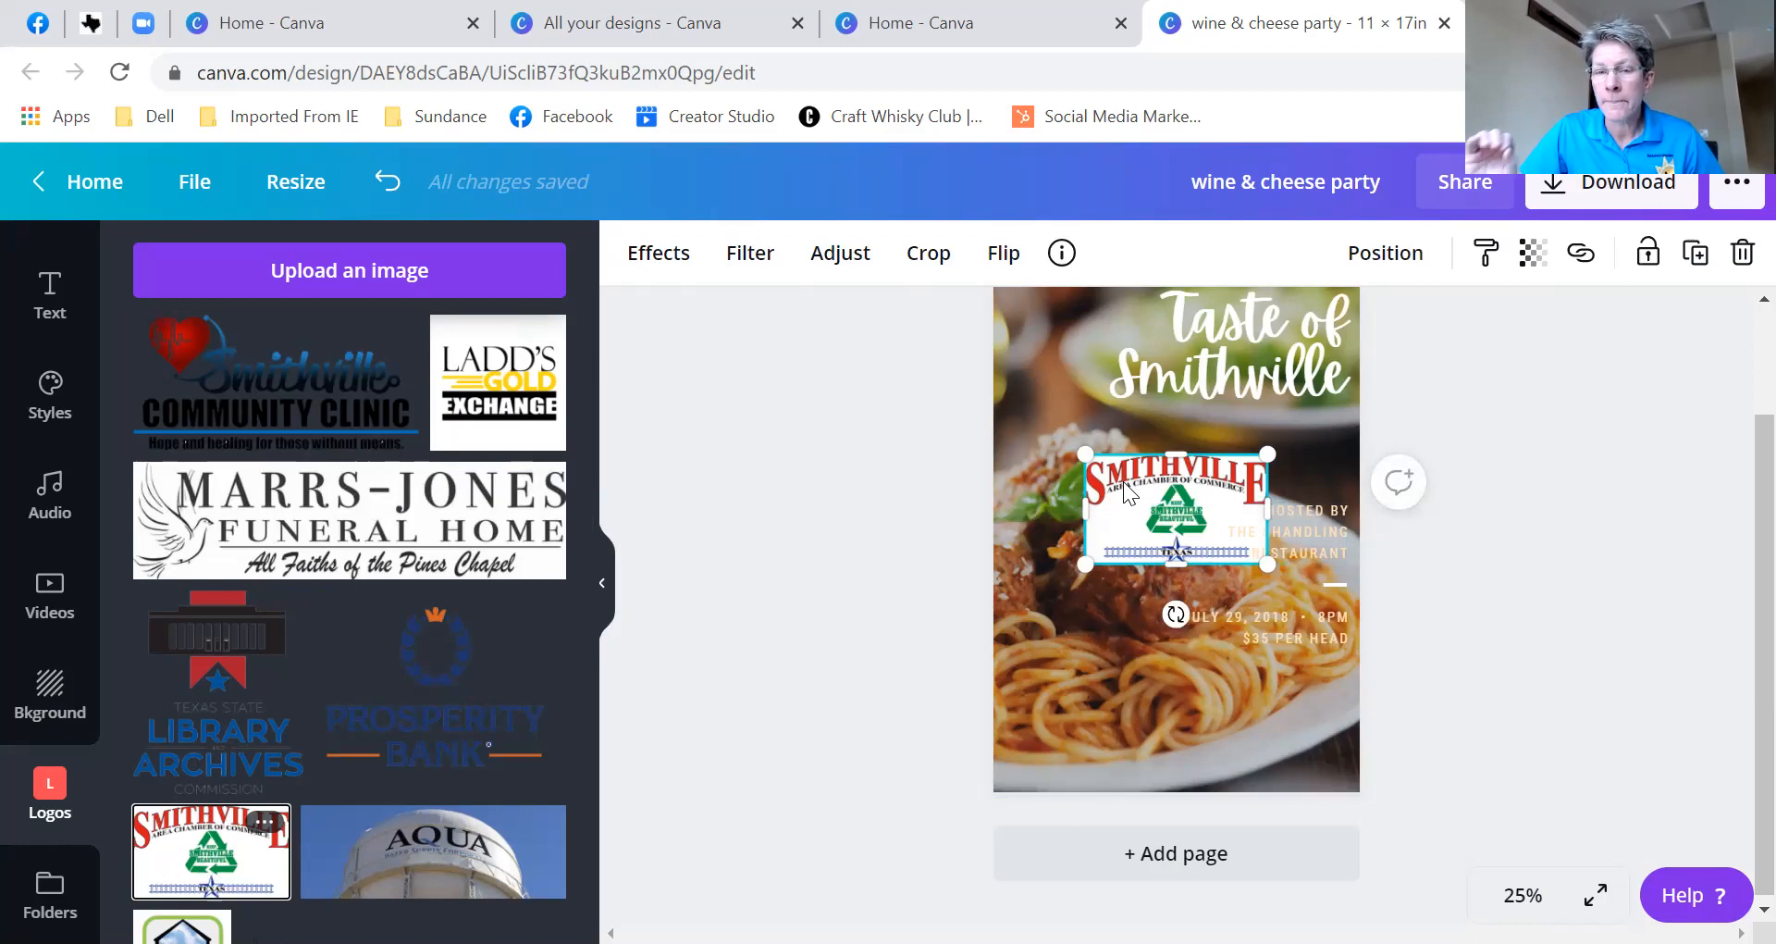
drag(1121, 483, 1113, 496)
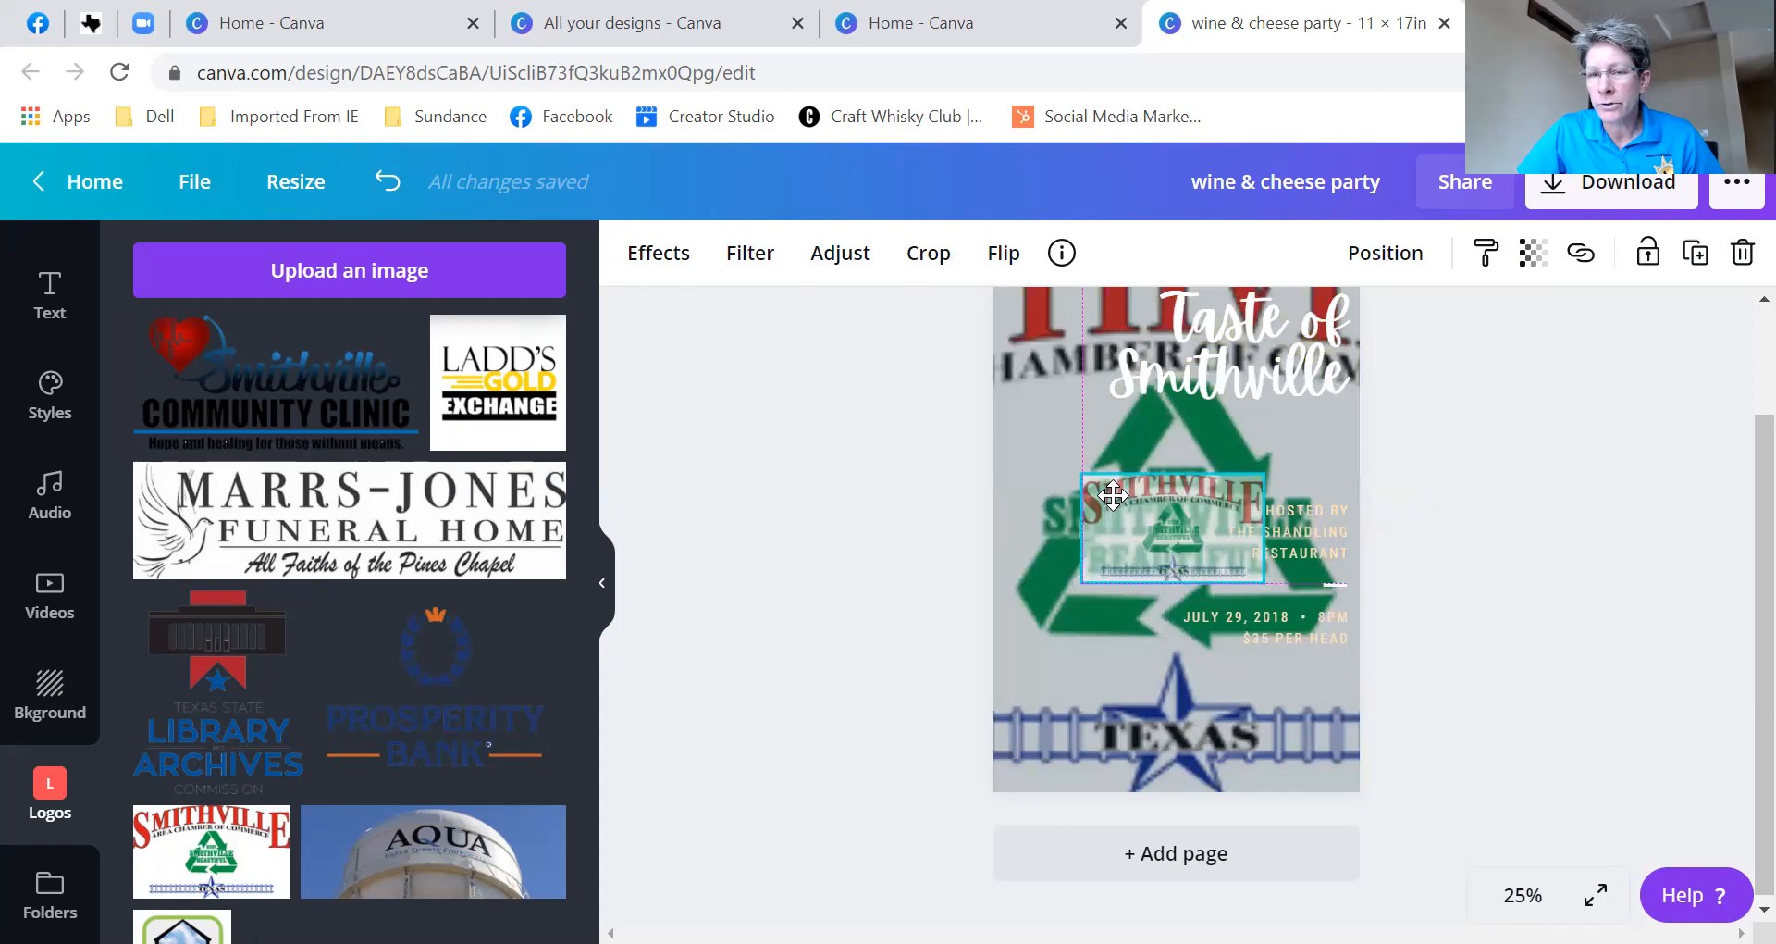
drag(1113, 497, 1113, 497)
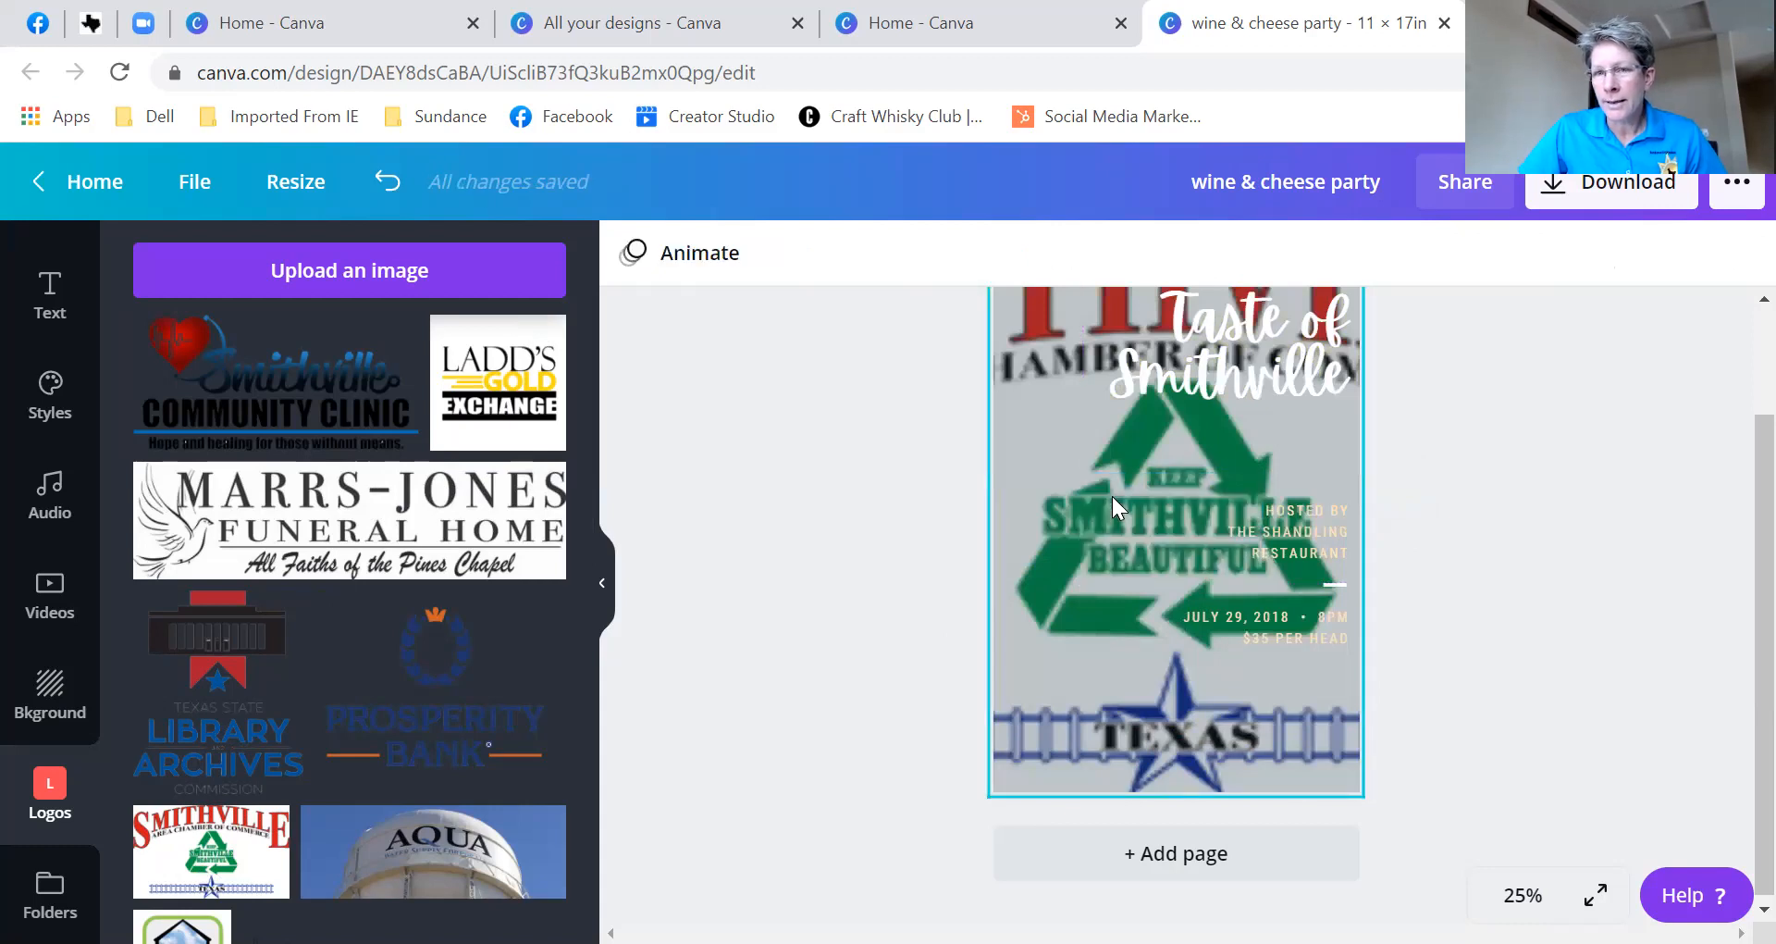
click(389, 185)
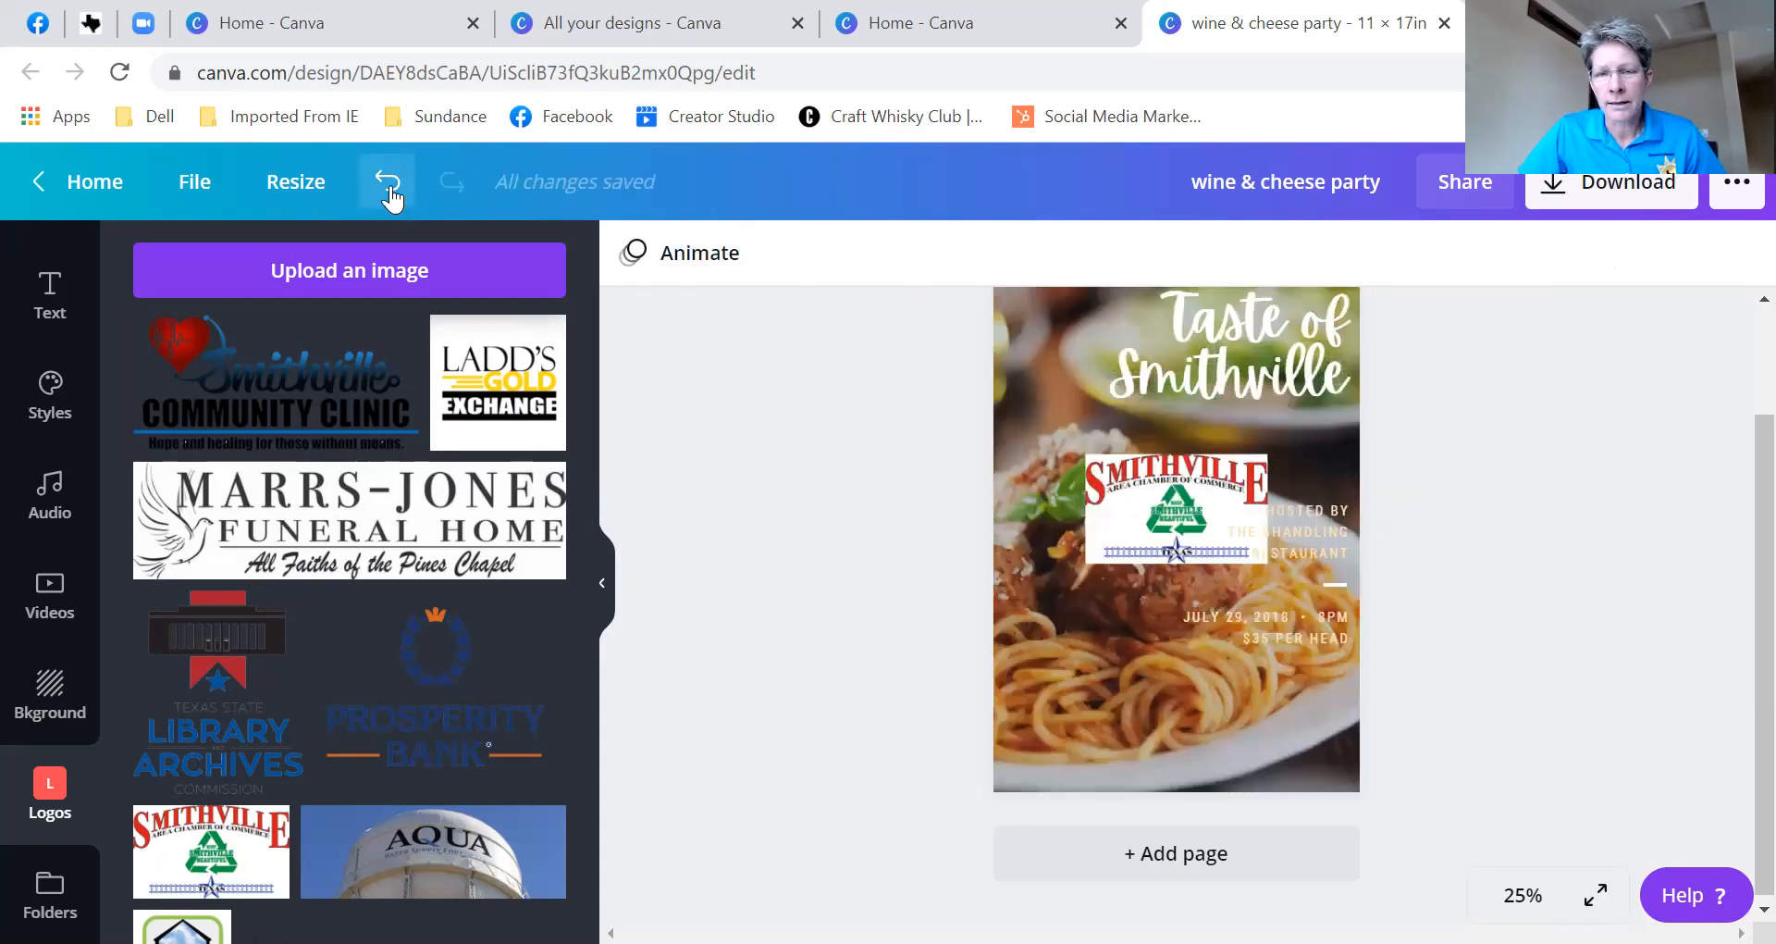
- Lock the background spaghetti photo and place the chamber logo, scaled down to about half size, in the poster's lower-left corner
click(1057, 413)
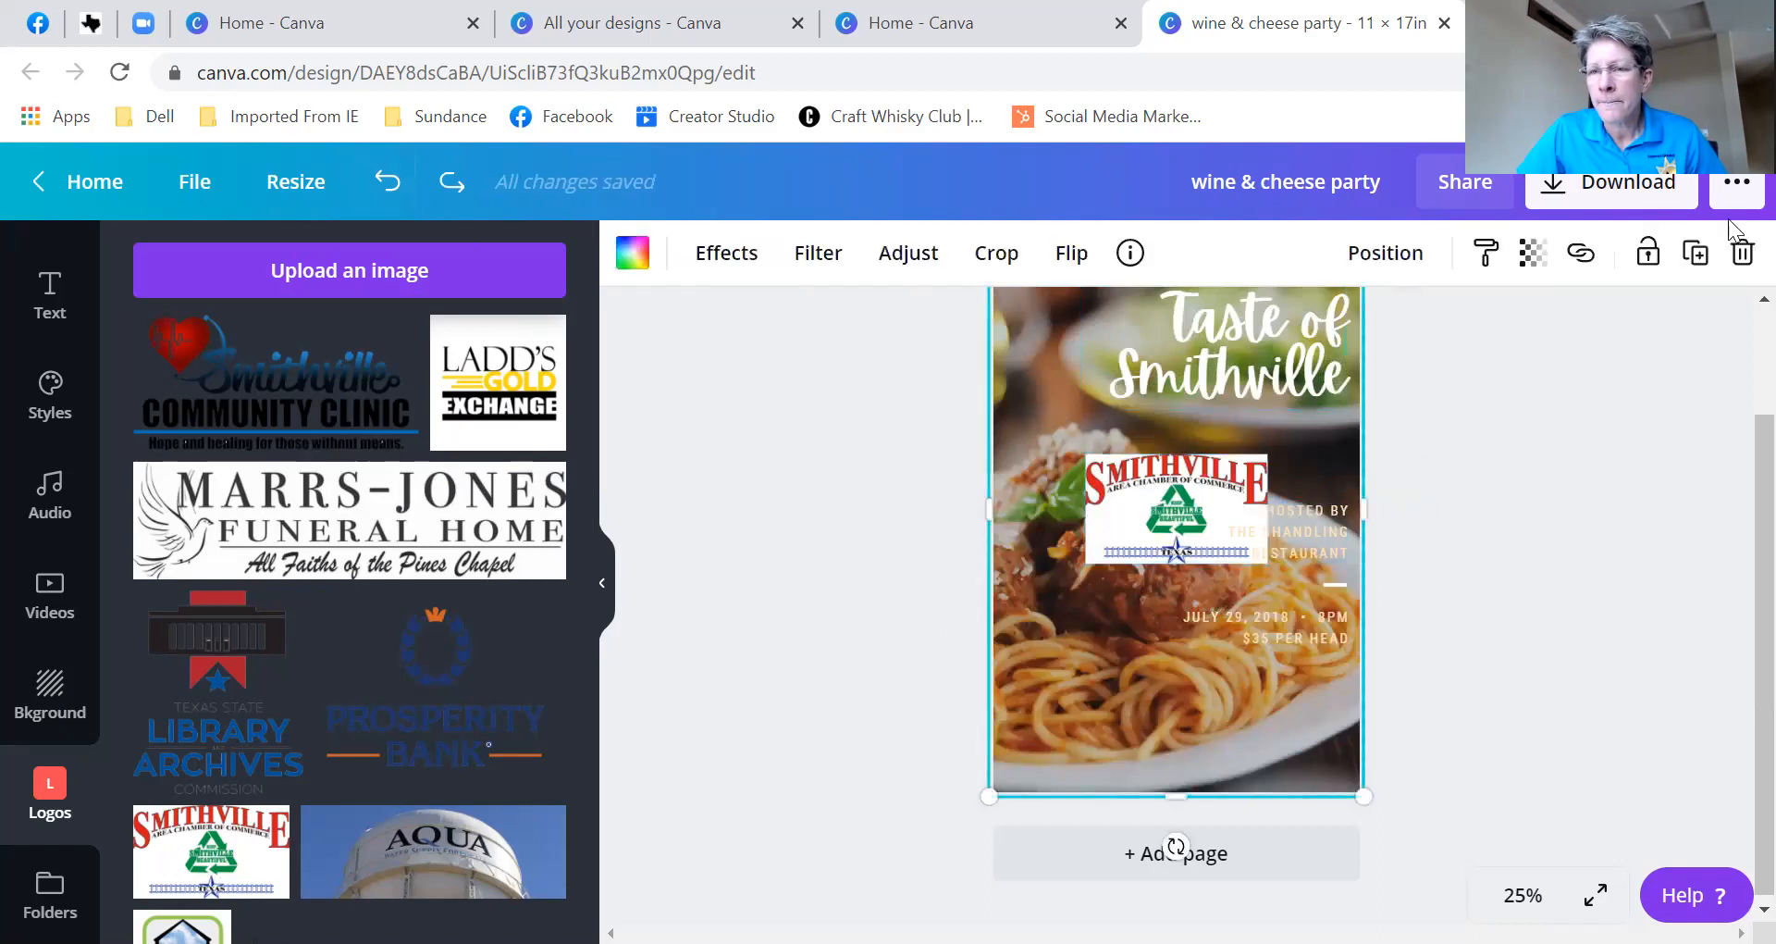
click(1648, 255)
drag(1089, 544, 999, 765)
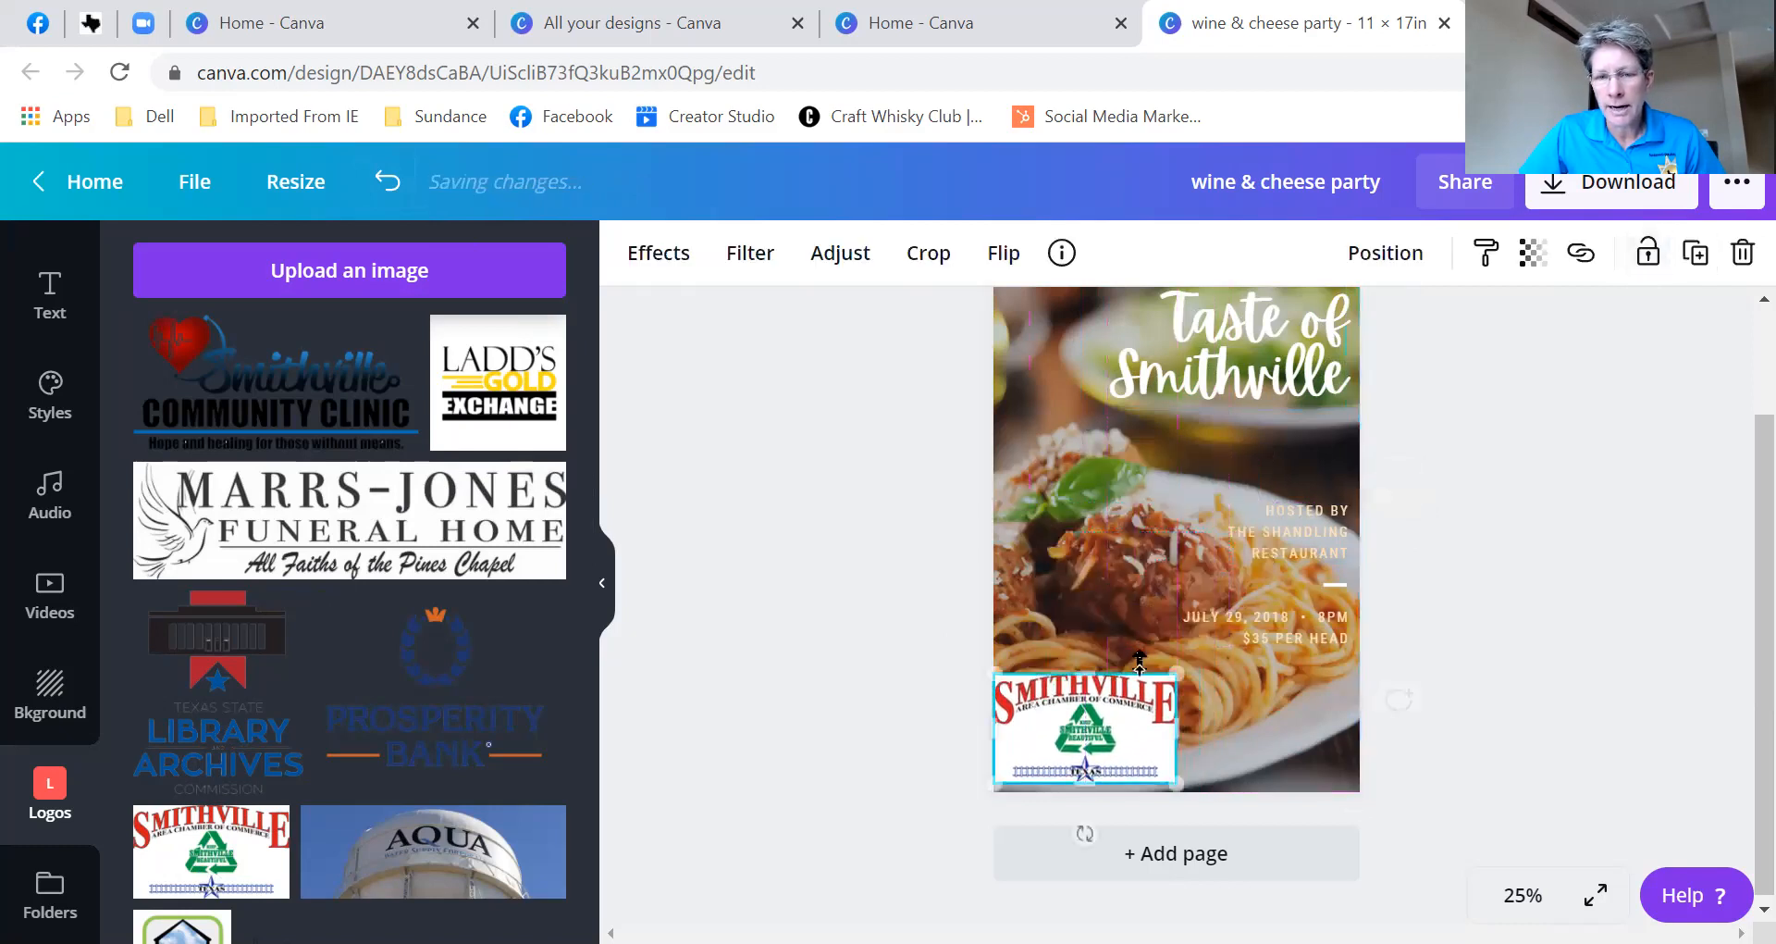
drag(1176, 673, 1045, 758)
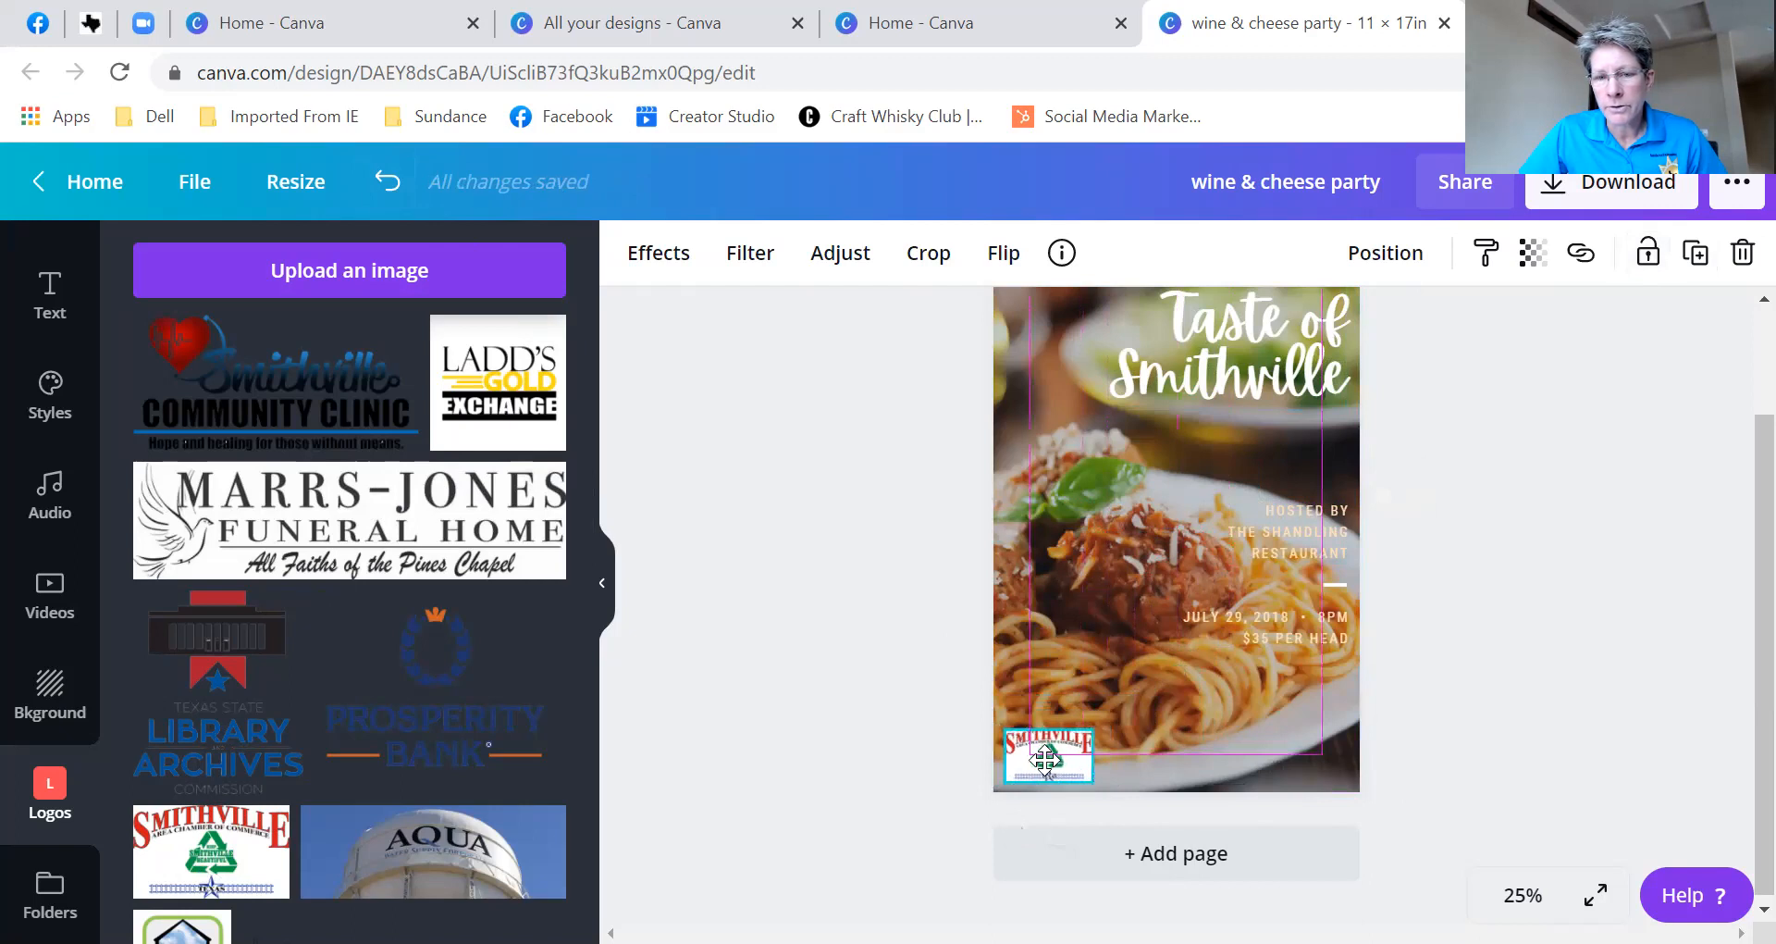
click(902, 738)
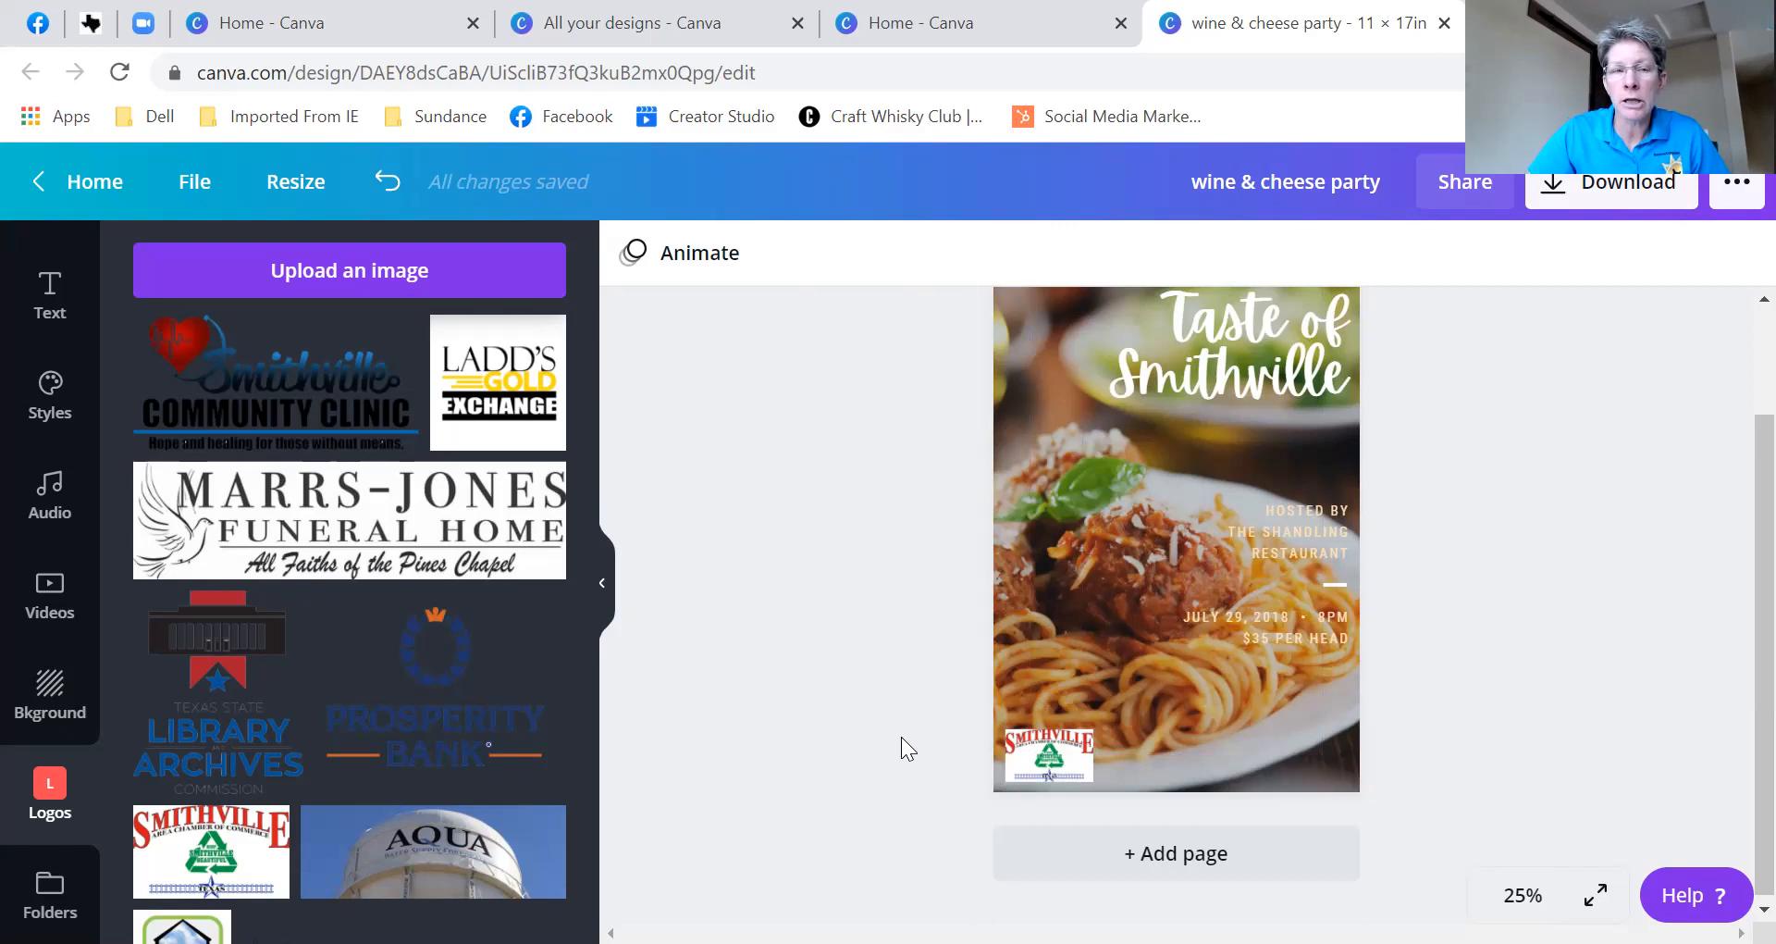
click(276, 382)
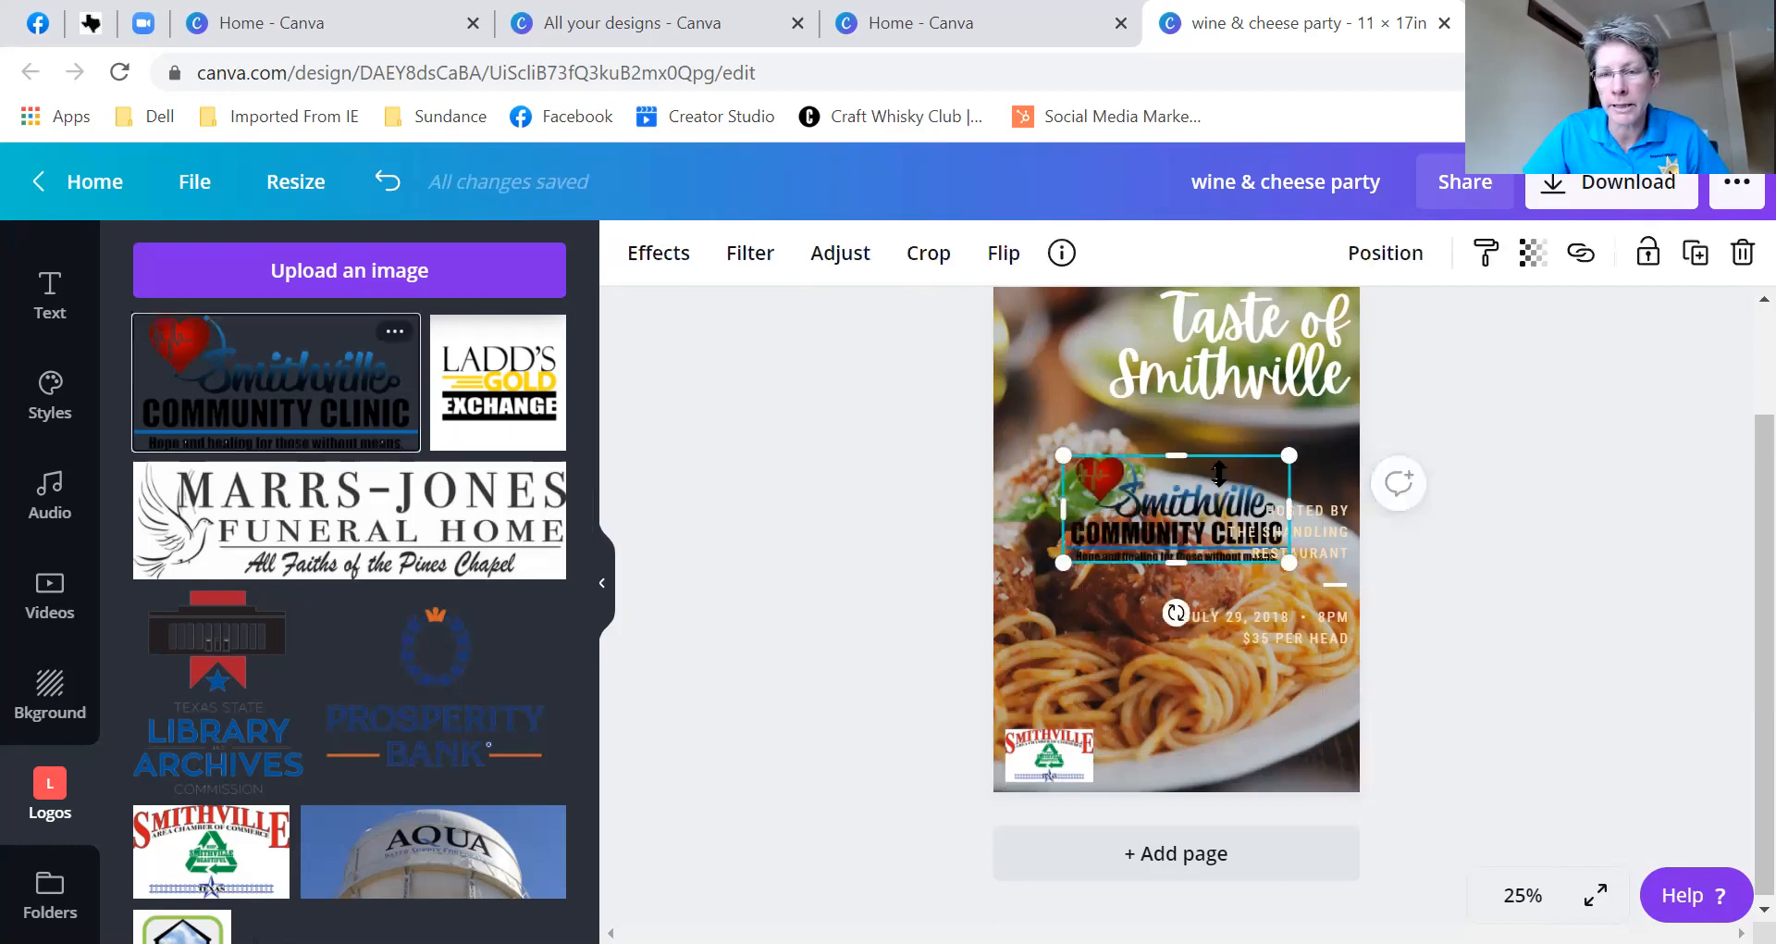
mouse_move(1219, 473)
mouse_down()
mouse_move(1235, 580)
mouse_move(1230, 457)
mouse_up()
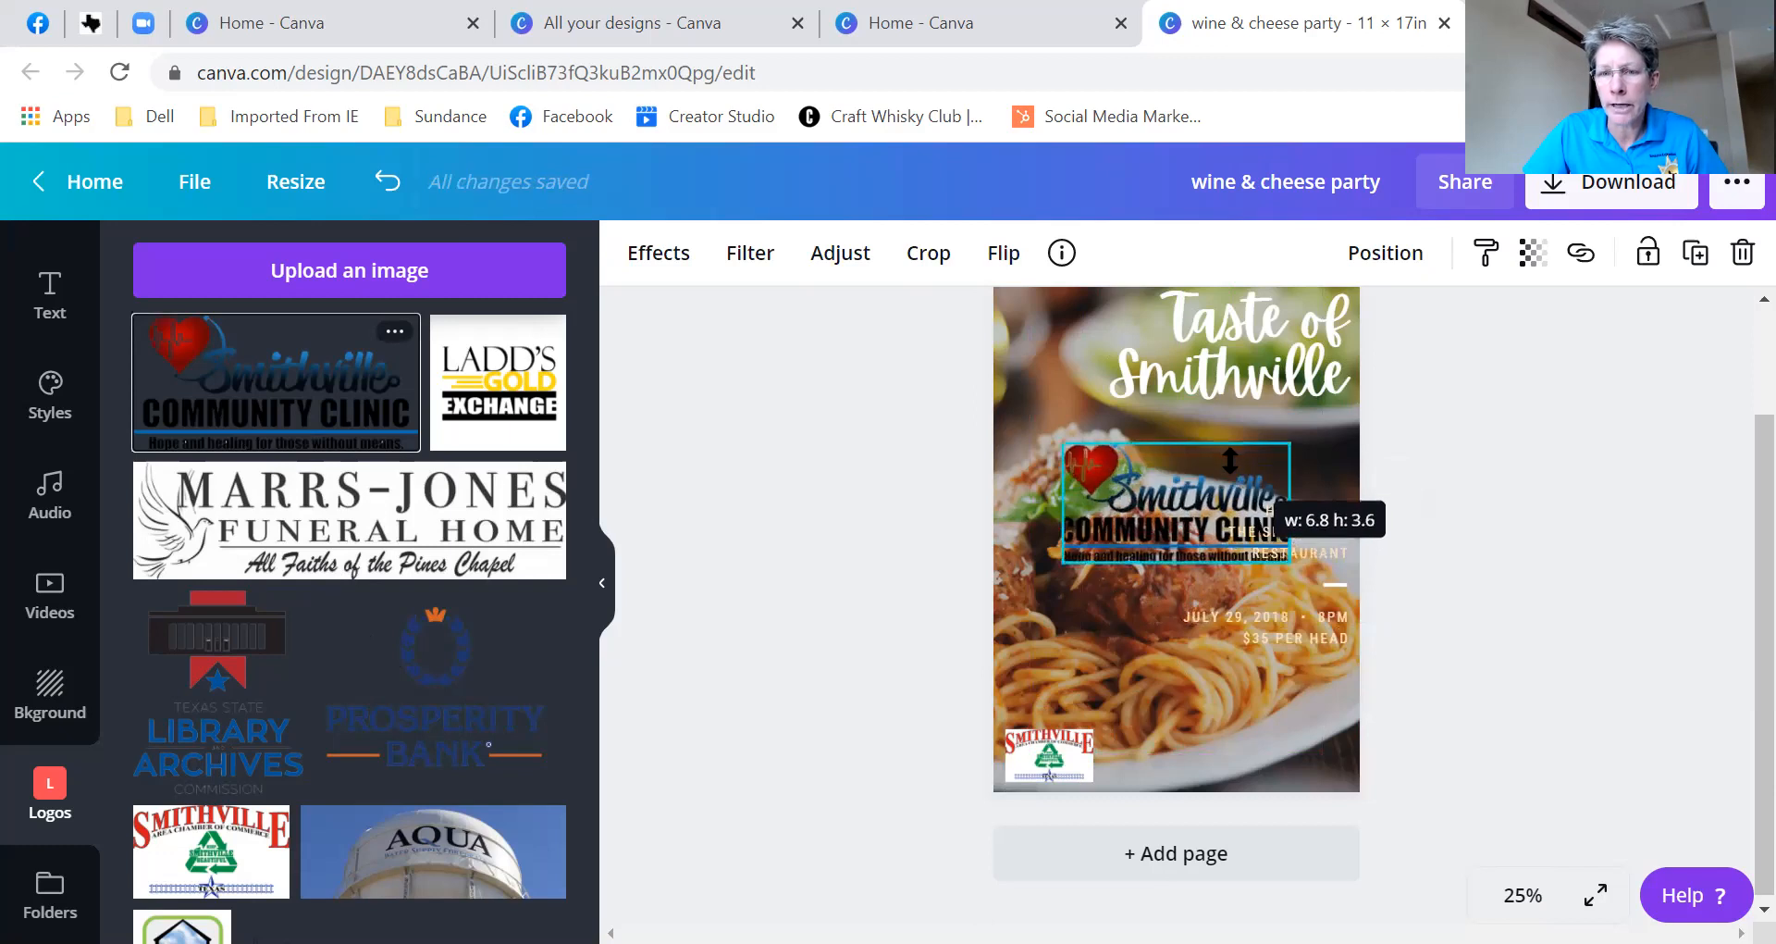
click(1736, 251)
- Add the Smithville Community Clinic logo and place it, scaled down to about half size, in the poster's lower-right corner
click(276, 382)
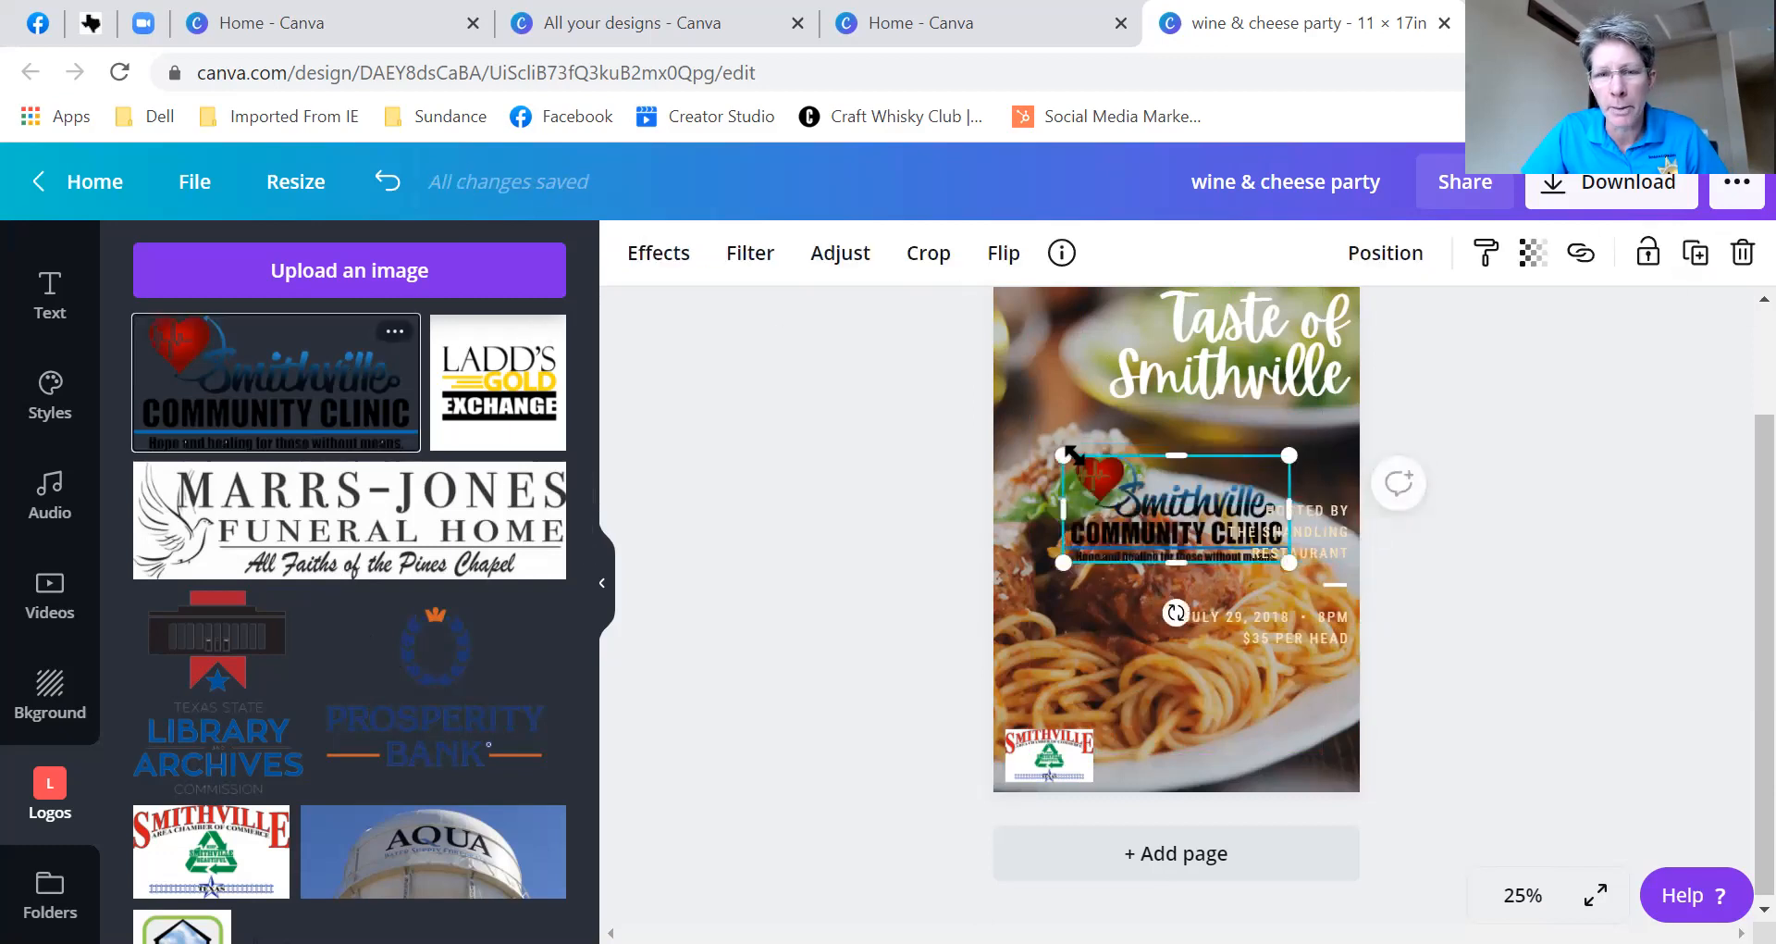
click(1491, 650)
click(1179, 499)
drag(1177, 498, 1235, 705)
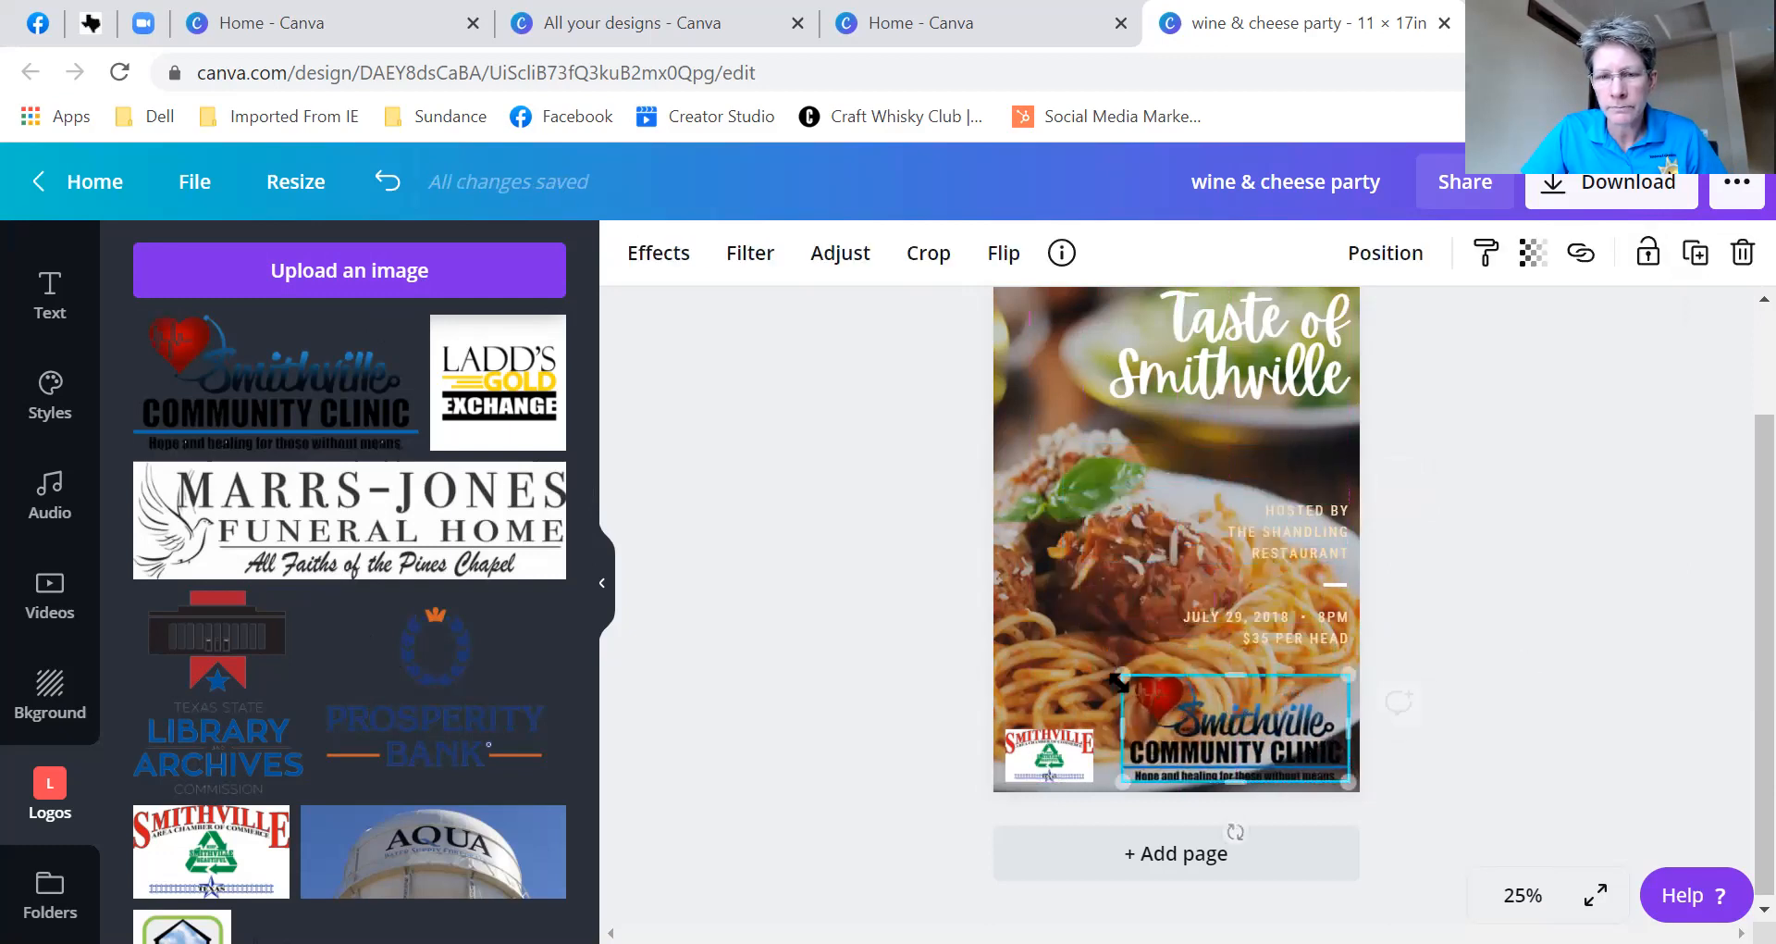
drag(1122, 676, 1236, 728)
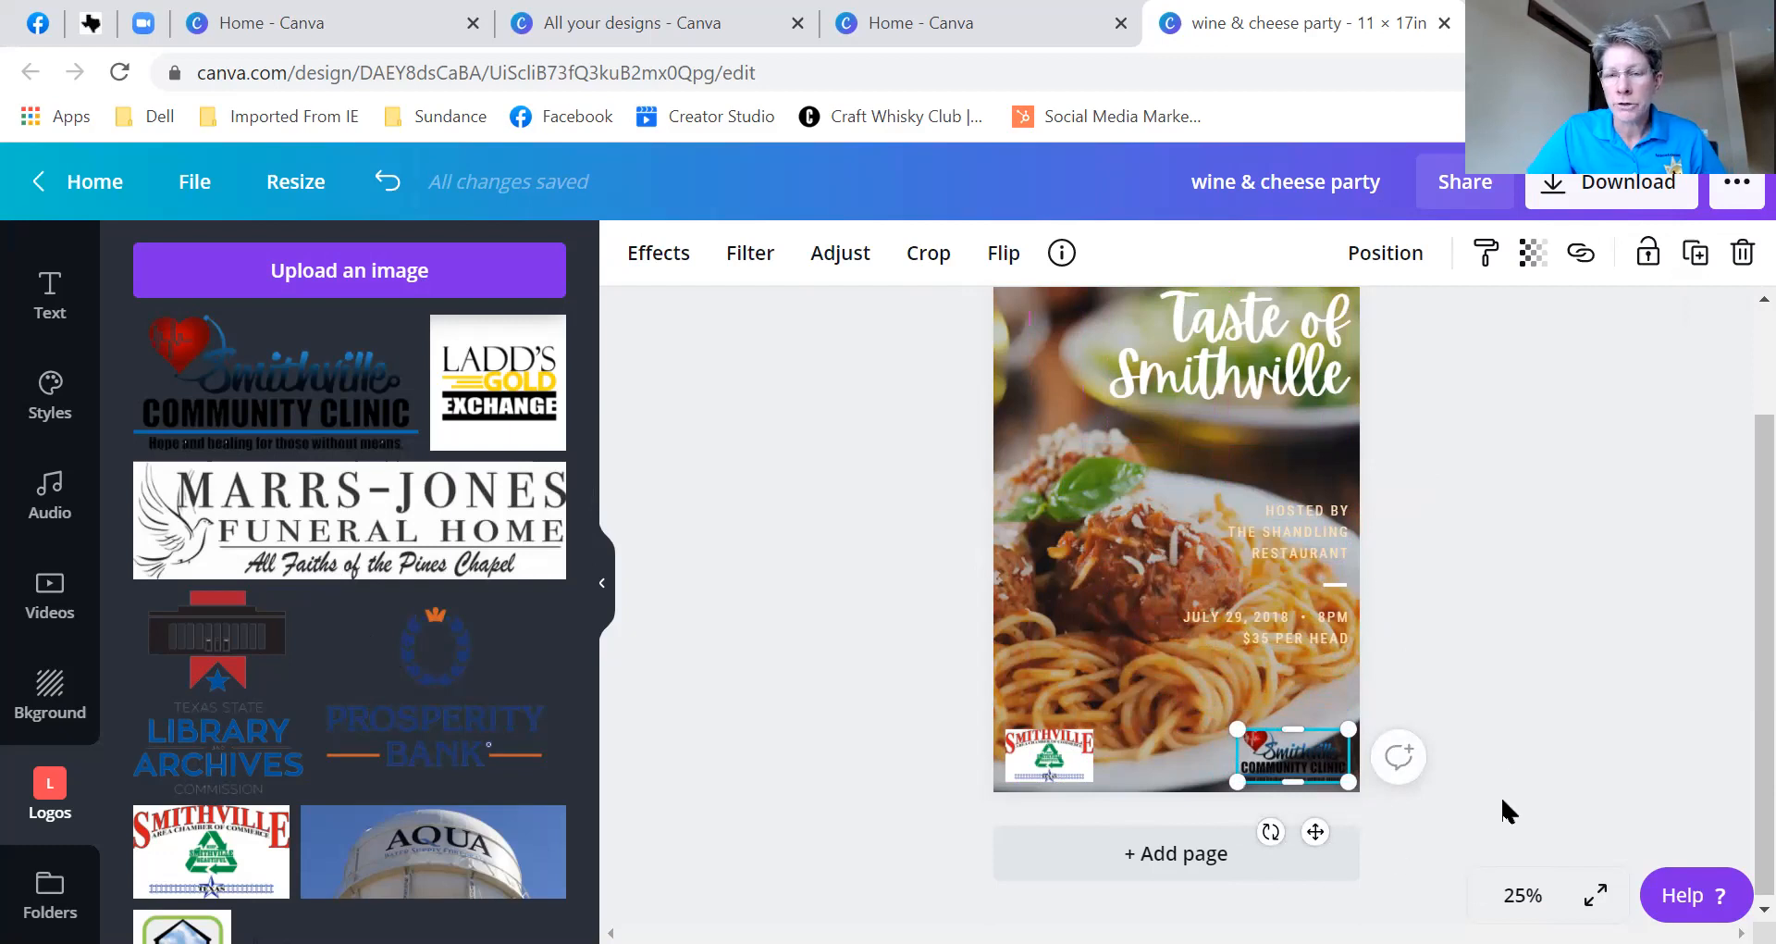
- Remove the background of the Smithville chamber logo with Background Remover and inspect the cutout at 75% zoom before returning to 25%
click(1049, 759)
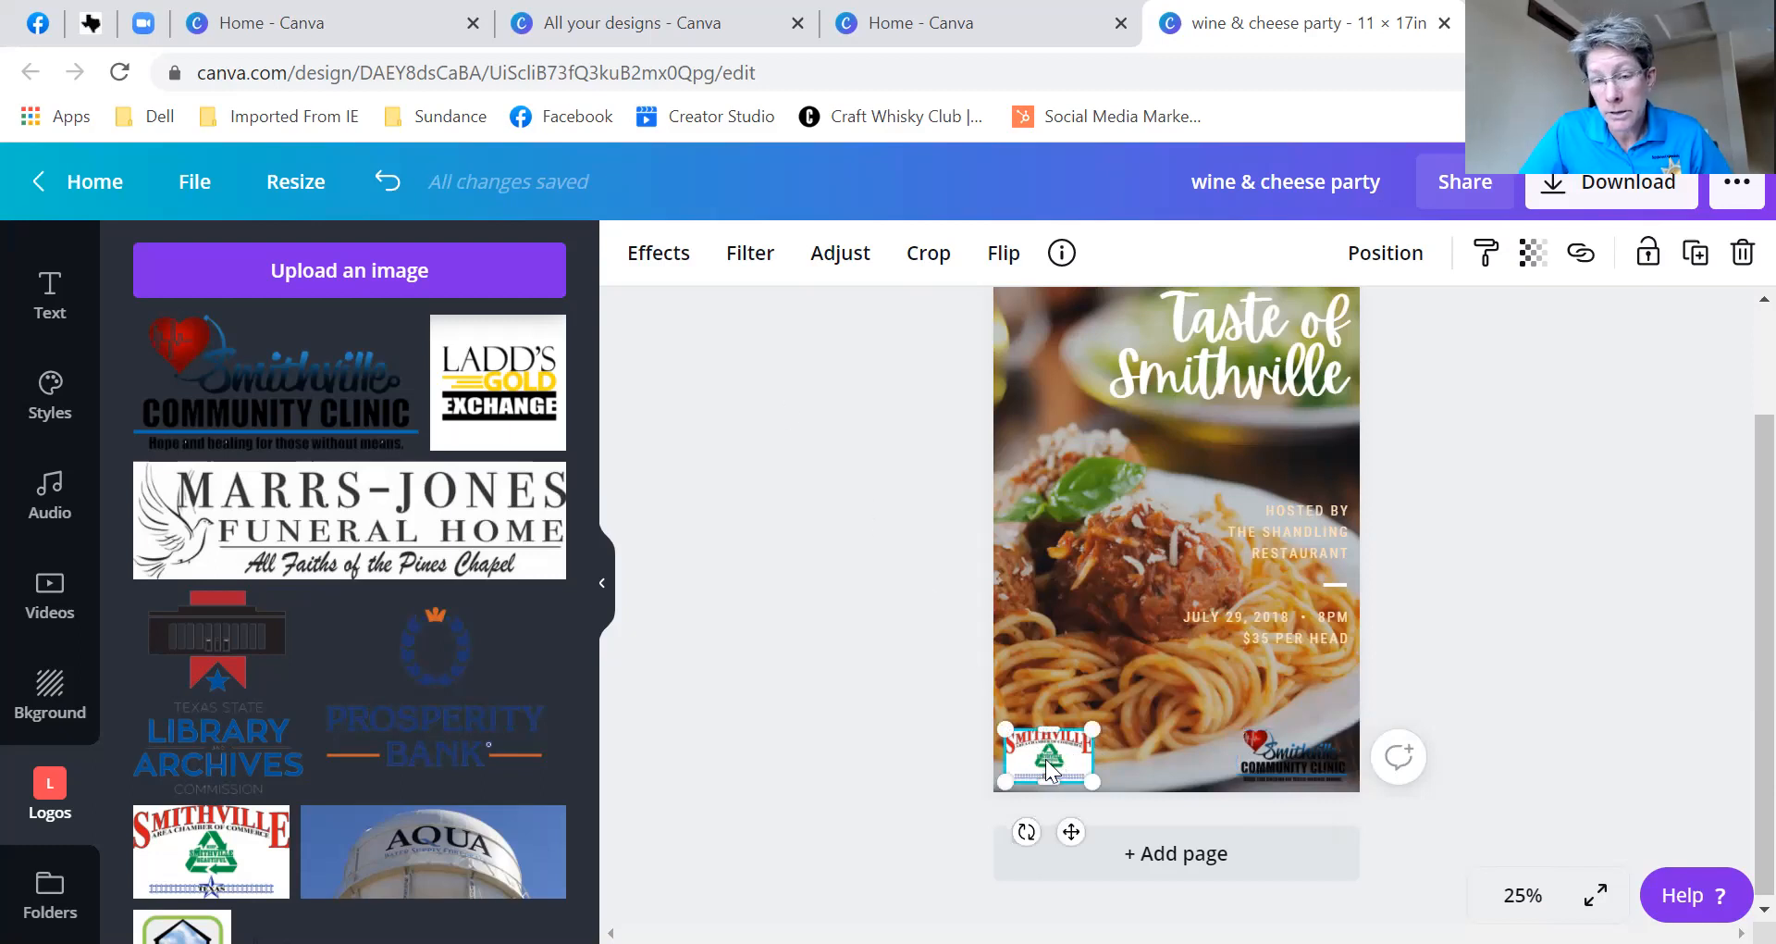
click(658, 259)
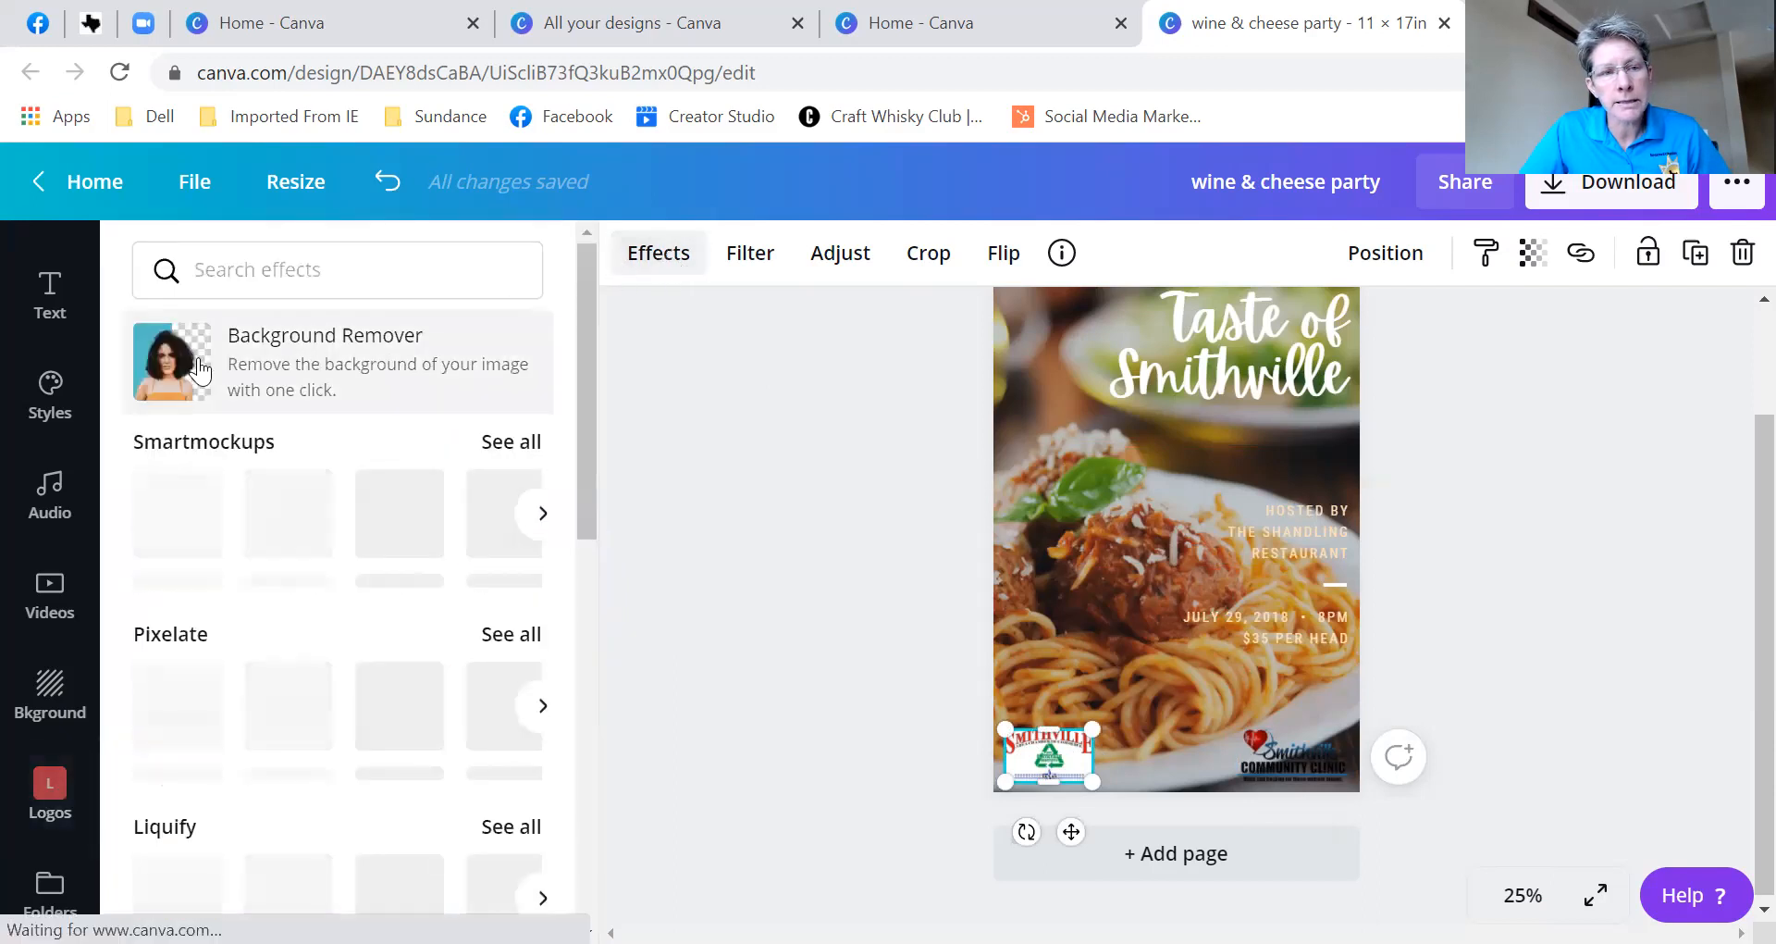
click(297, 360)
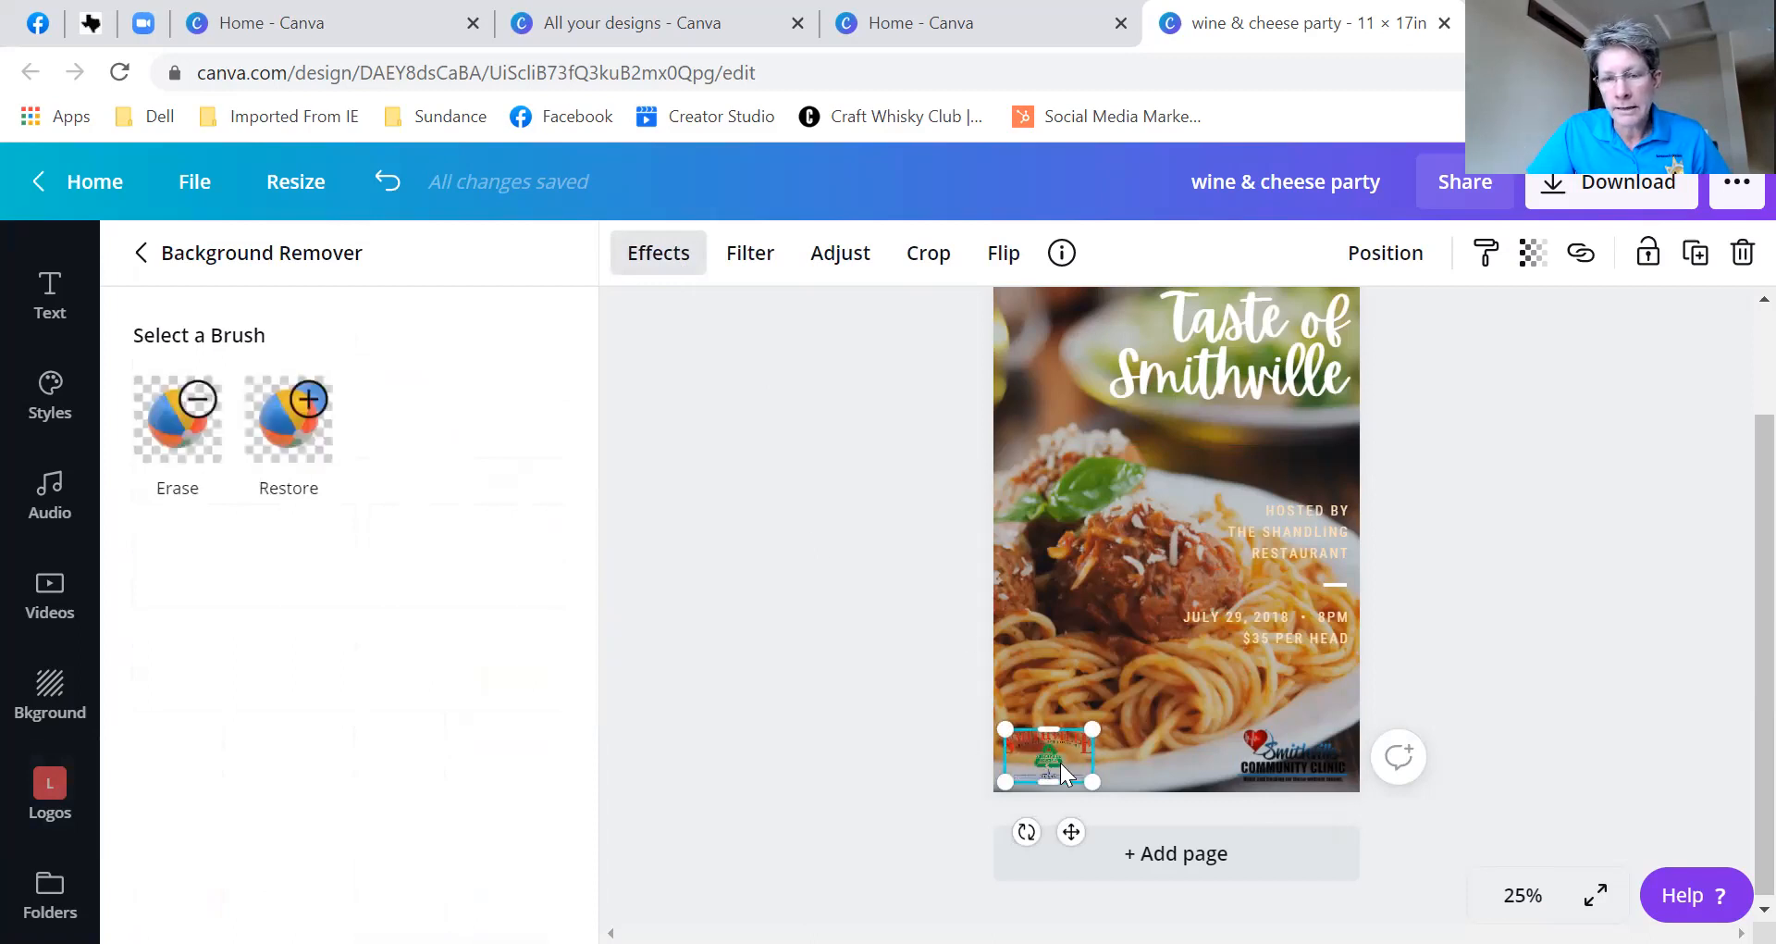
click(1531, 898)
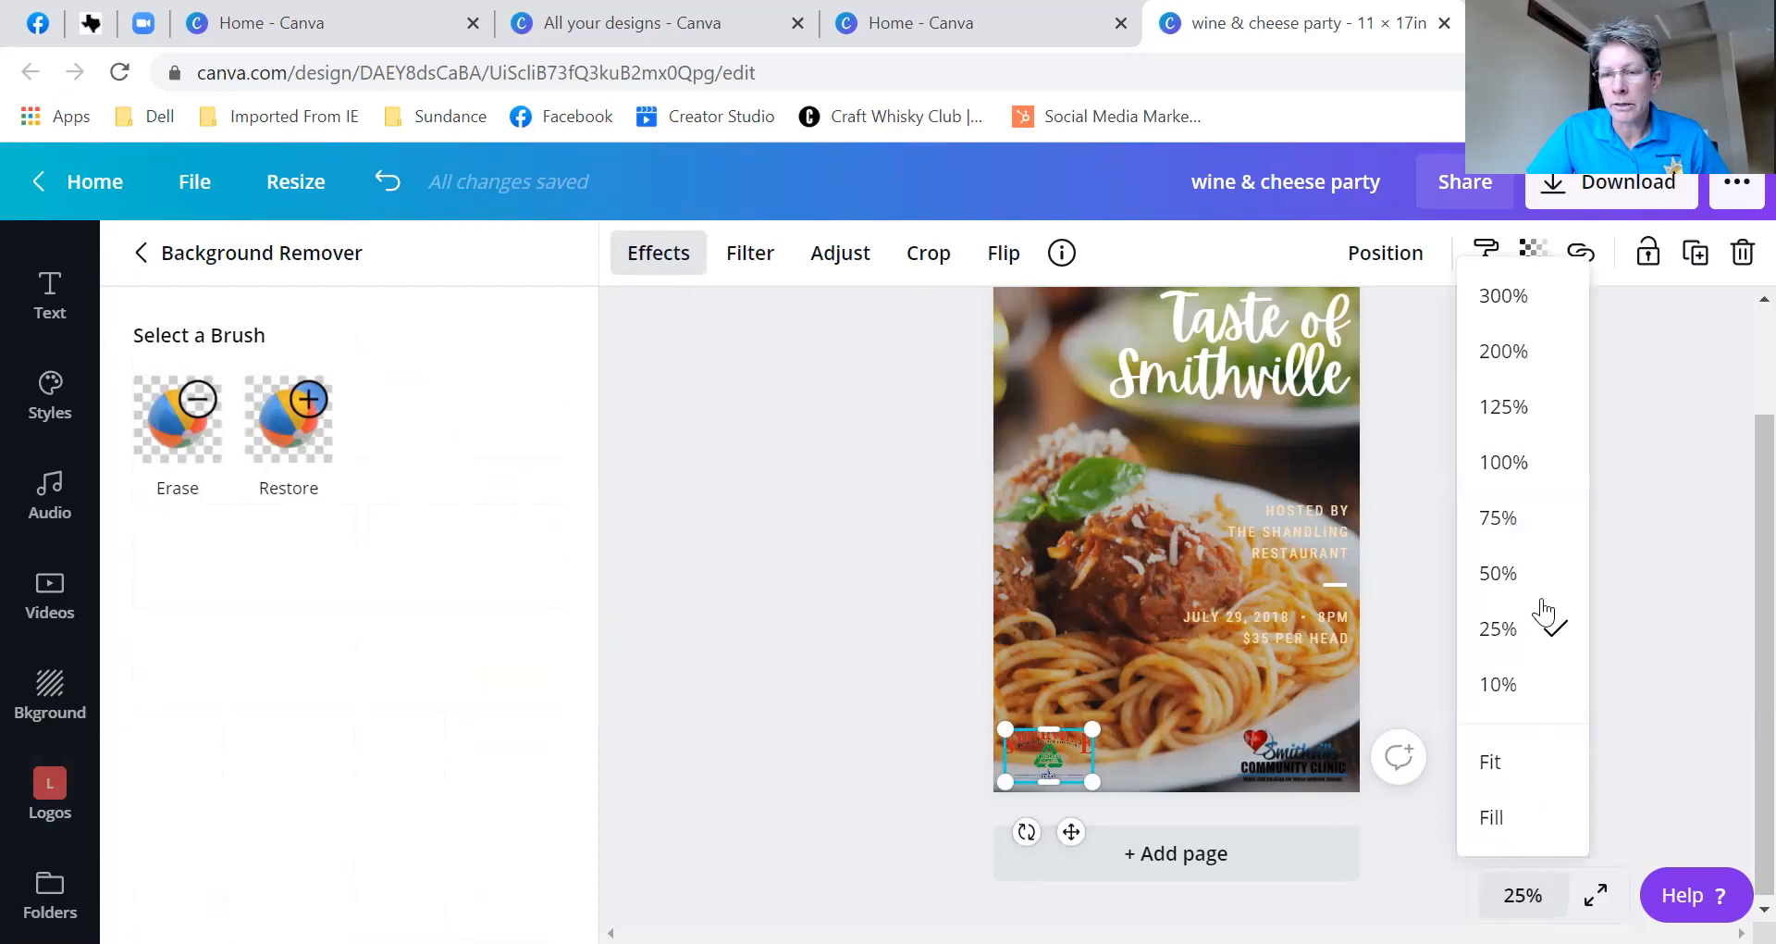
click(1503, 518)
scroll(1163, 678, down, 5)
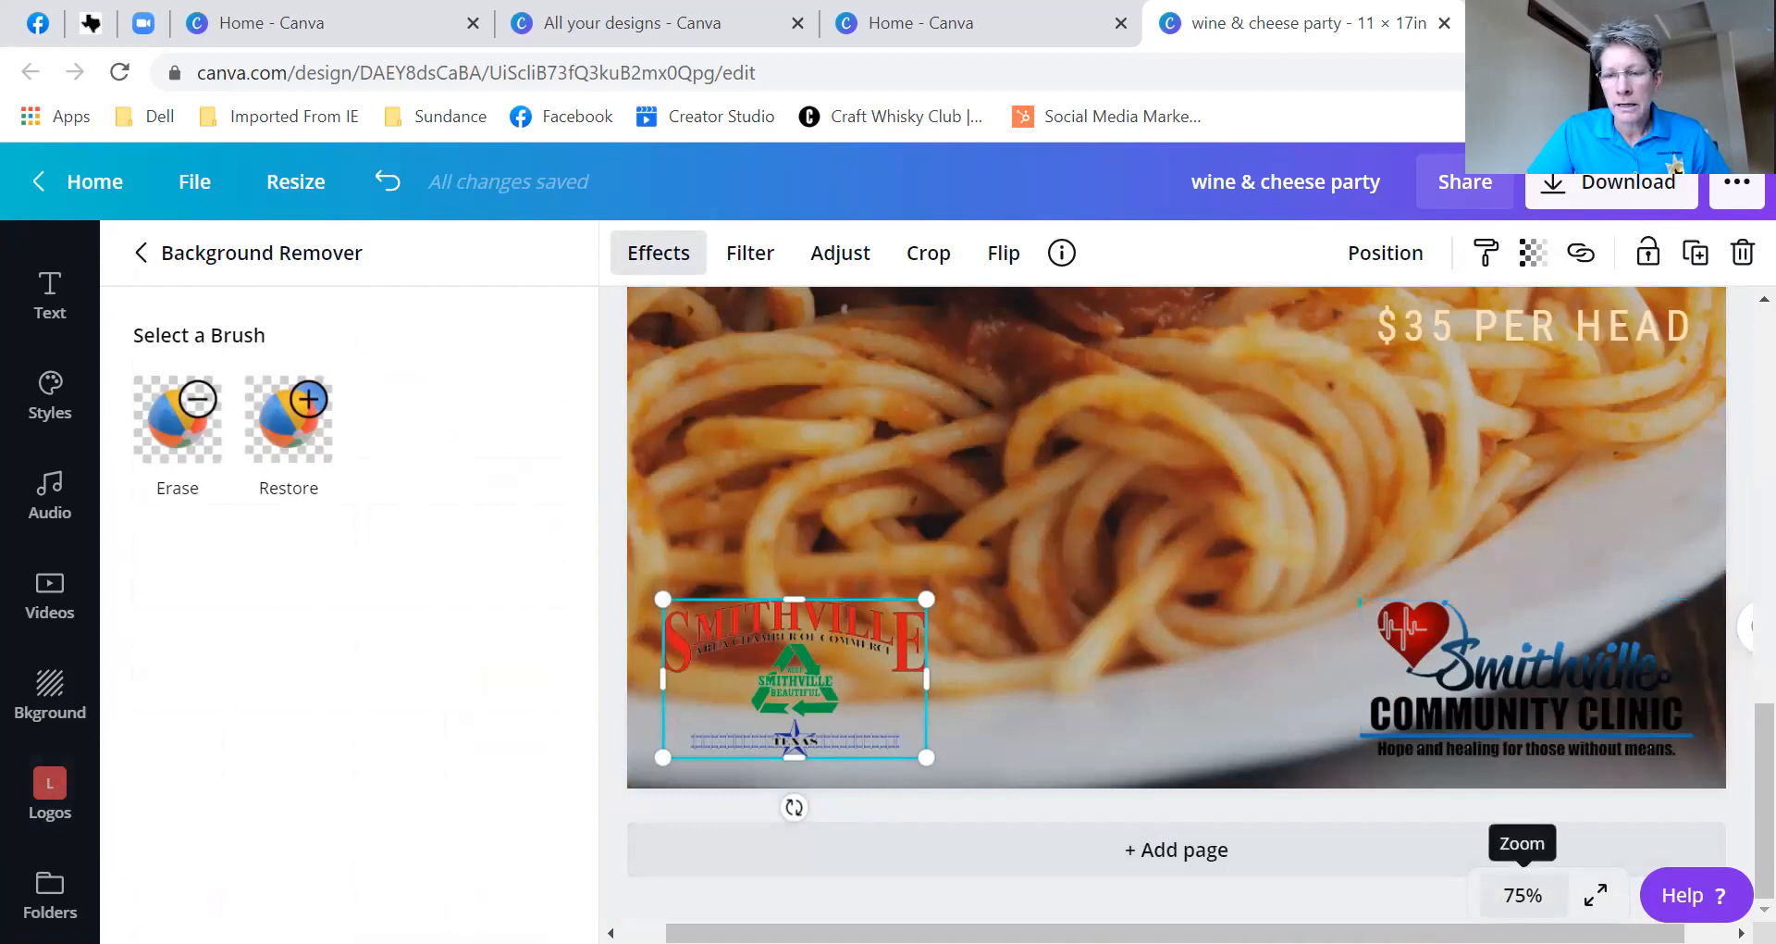
click(1523, 894)
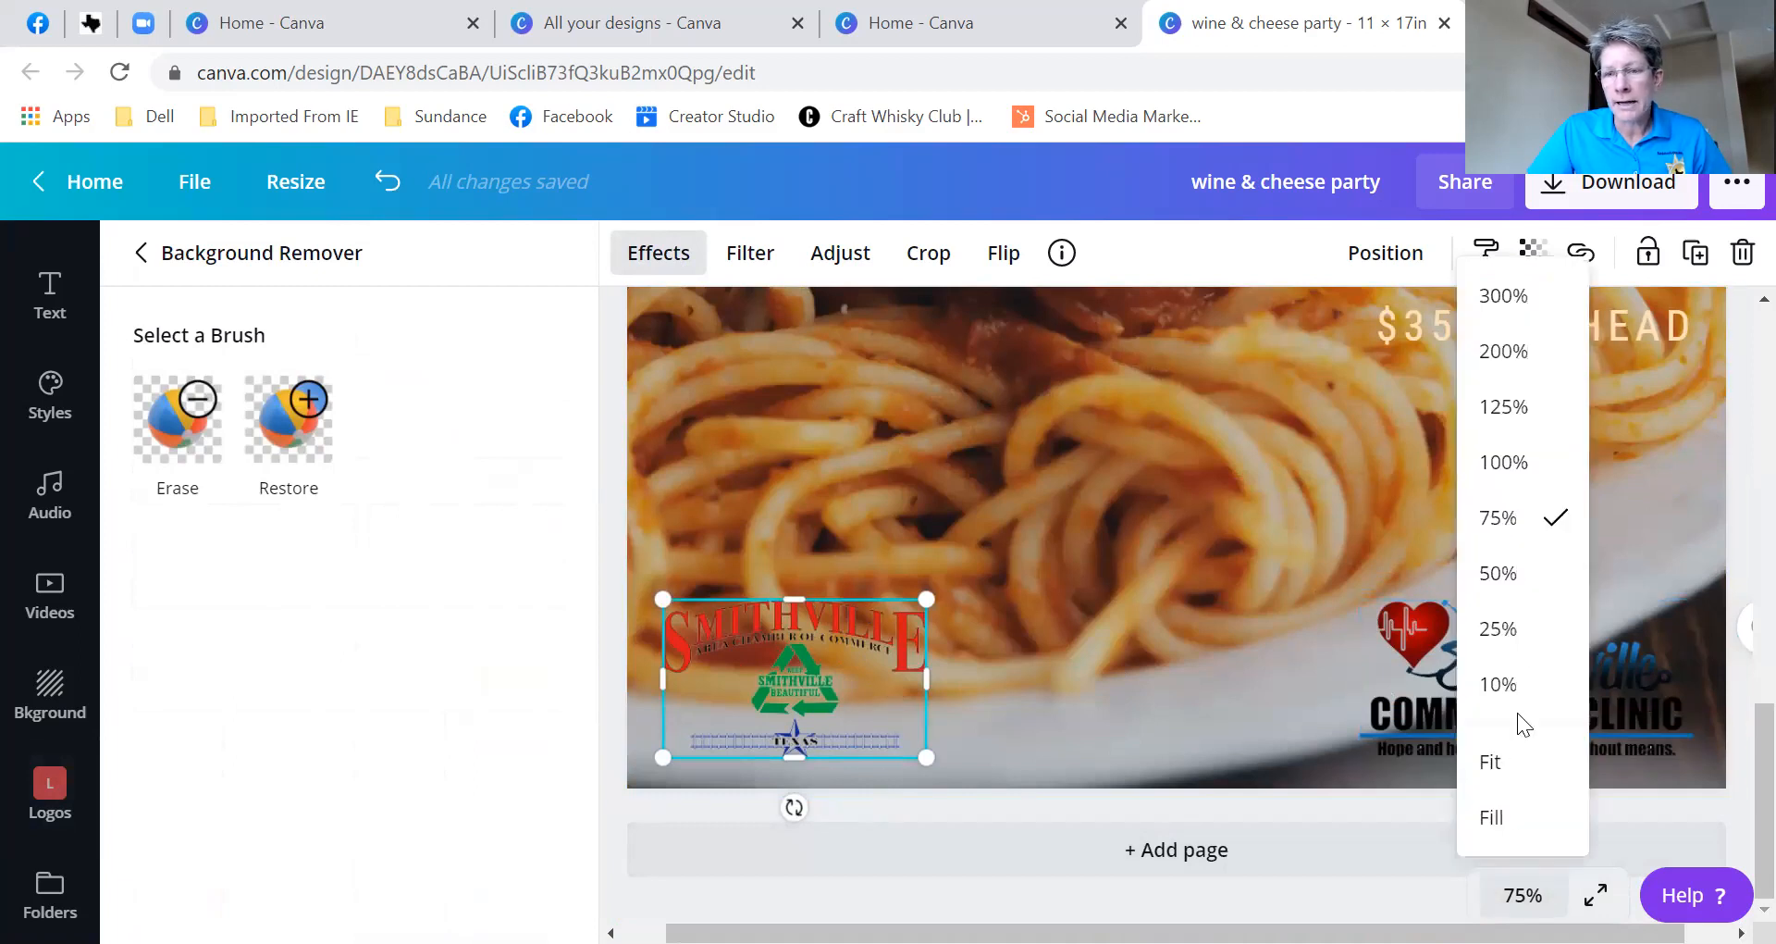
click(1503, 628)
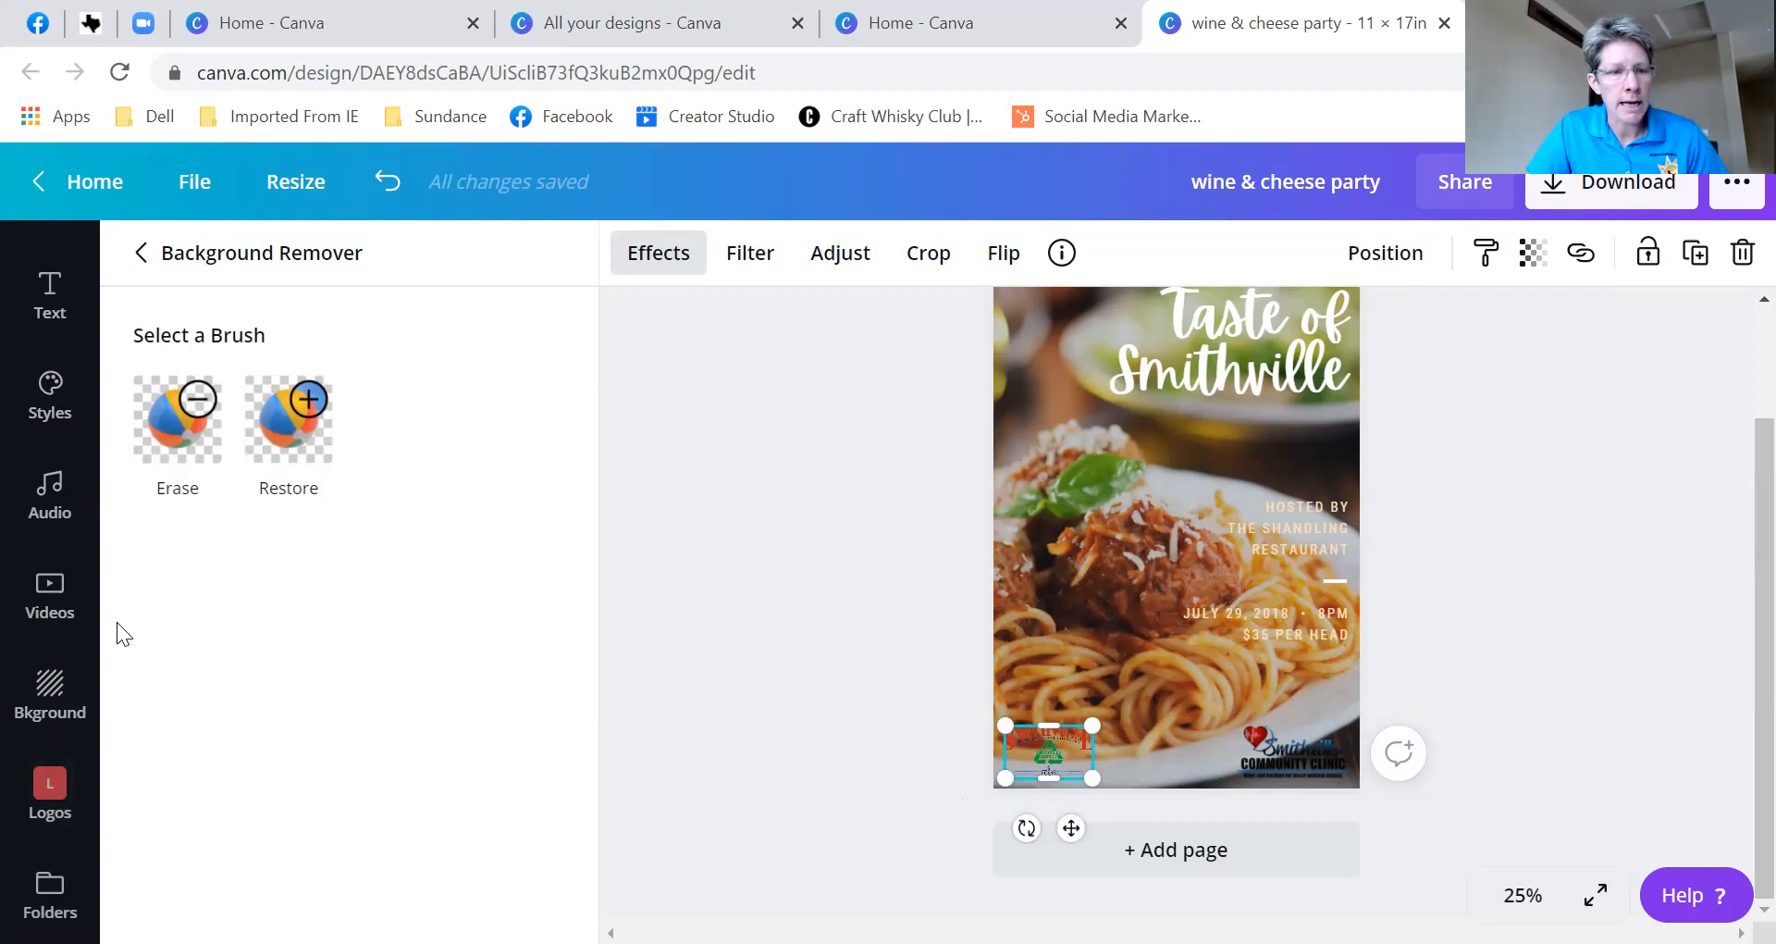
- Browse the Elements library, looking over the recently used graphics, lines, shapes, frames and stickers
scroll(47, 648, up, 4)
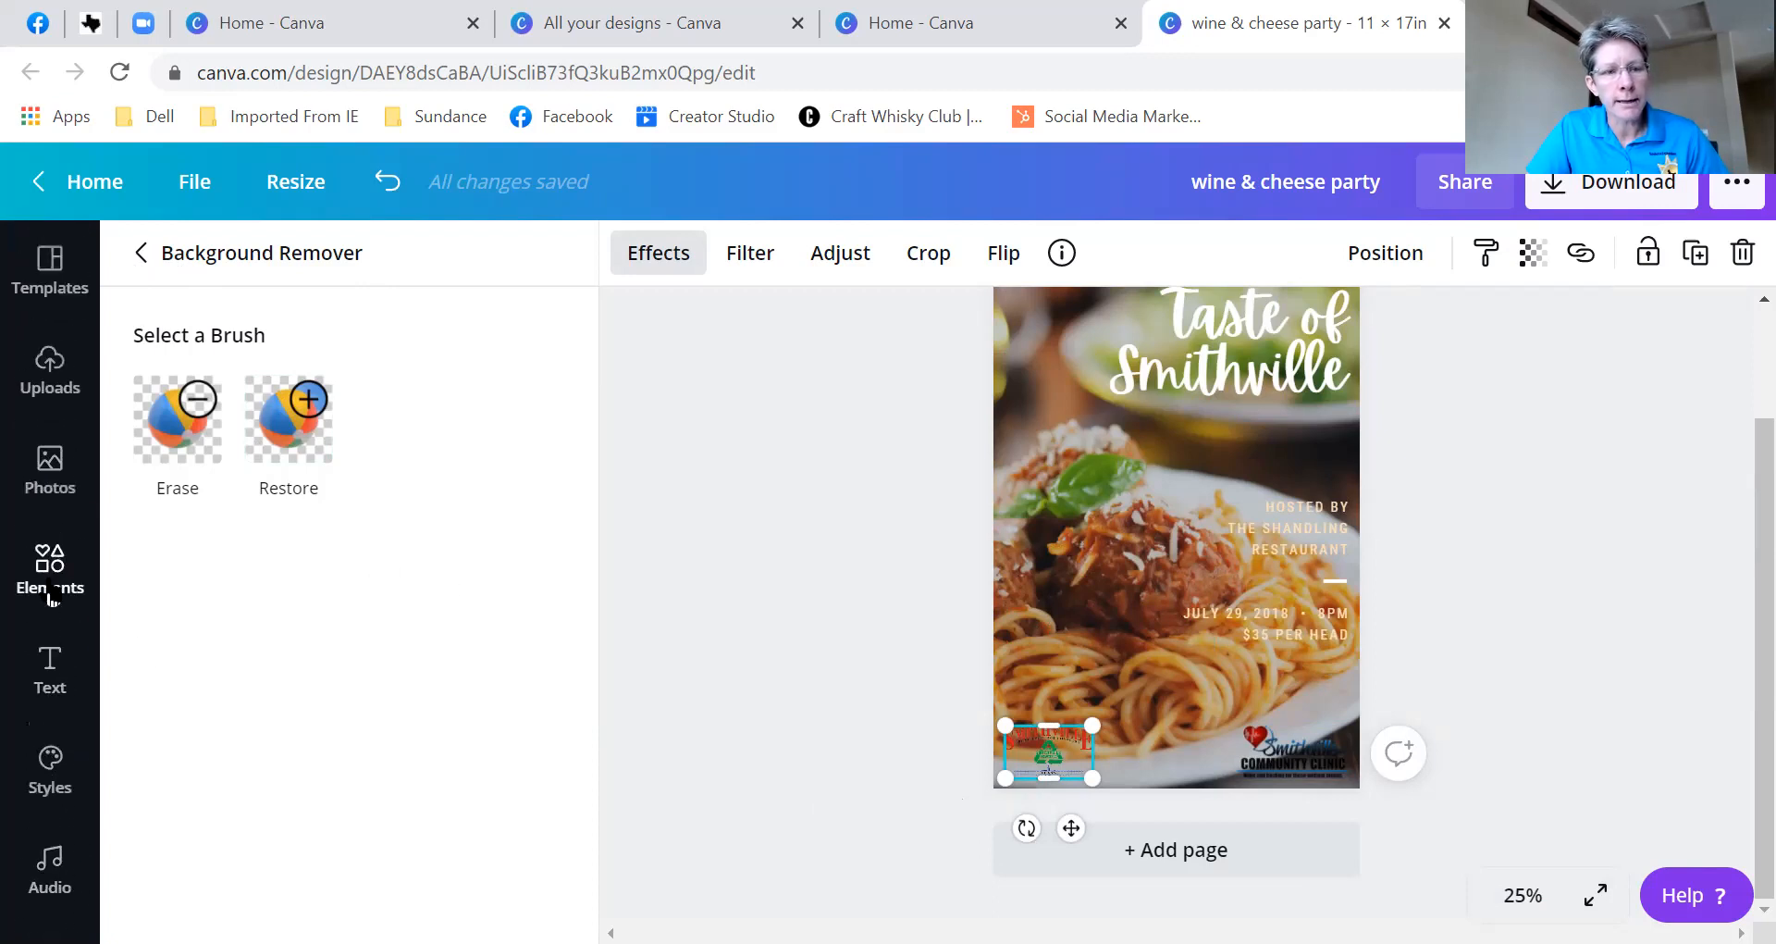
click(48, 571)
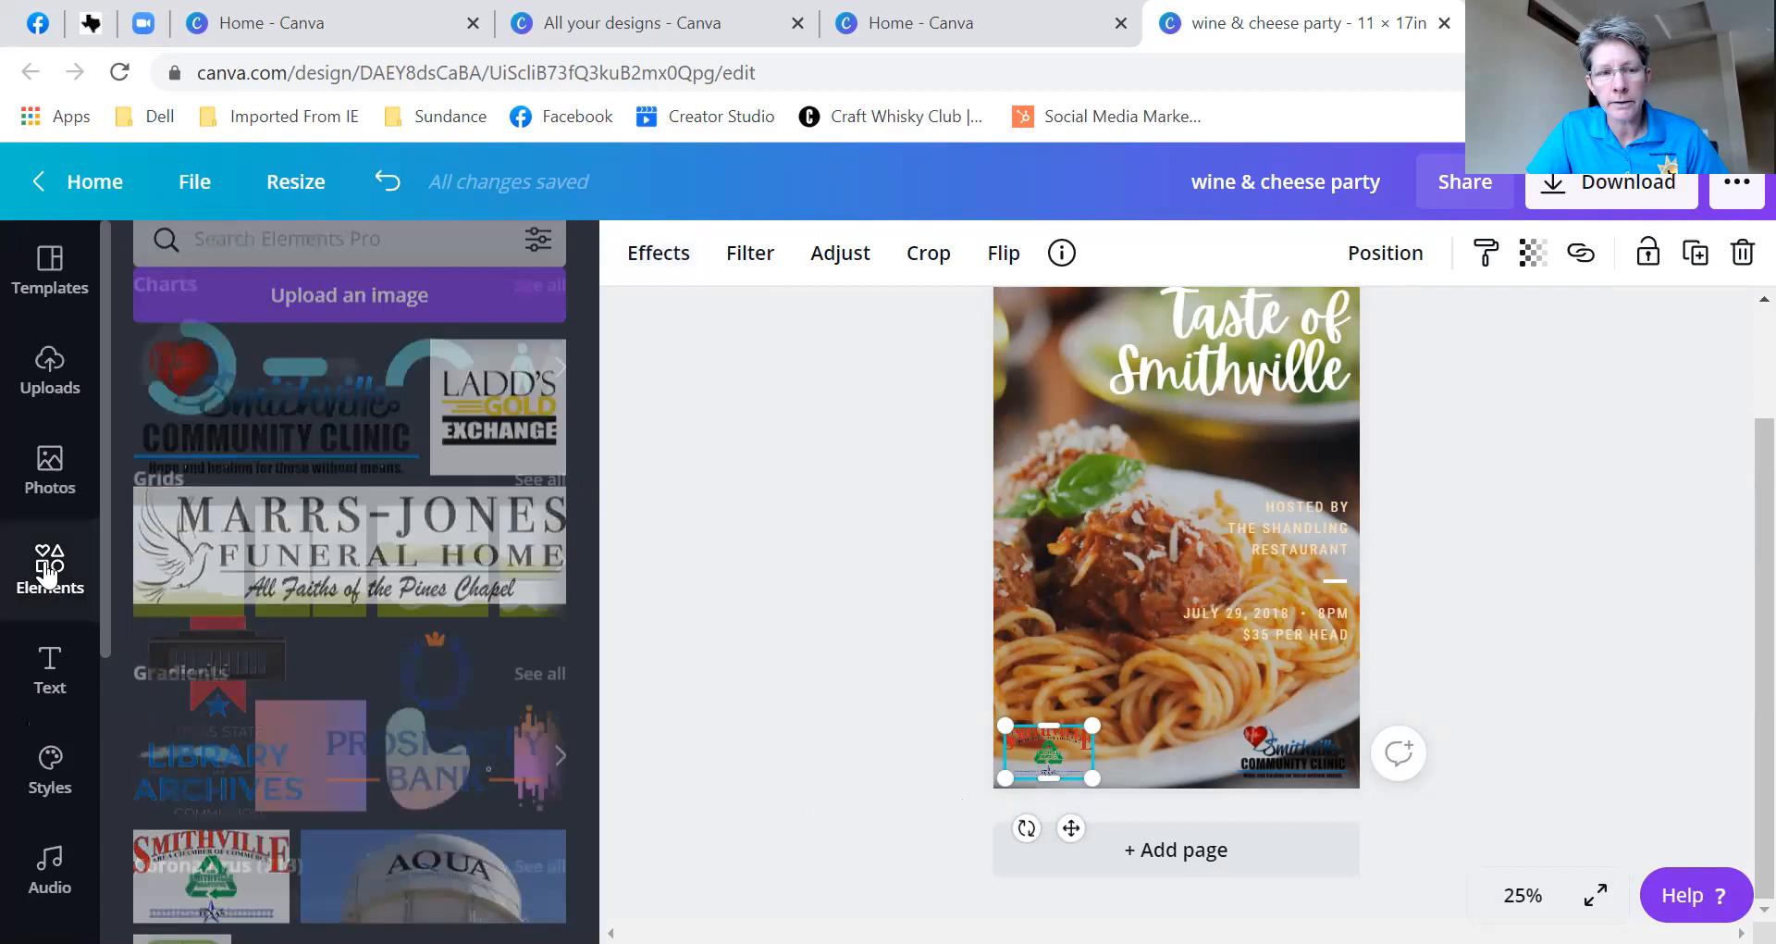
scroll(375, 529, down, 4)
scroll(374, 537, up, 5)
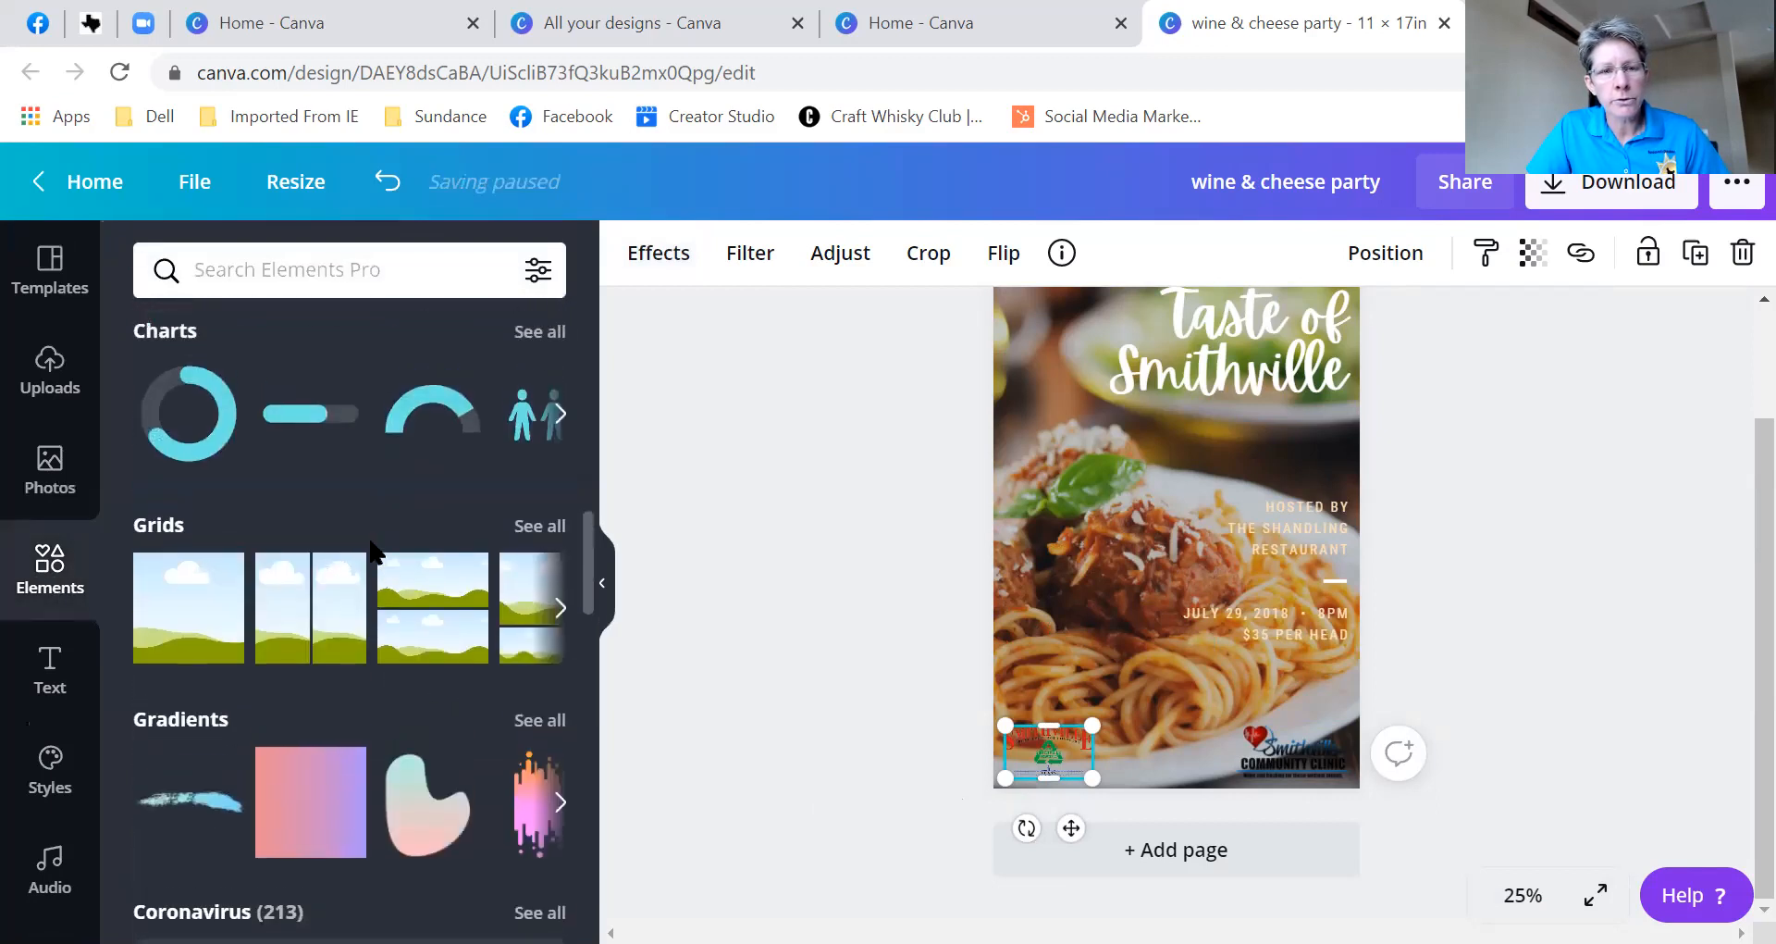
mouse_move(190, 421)
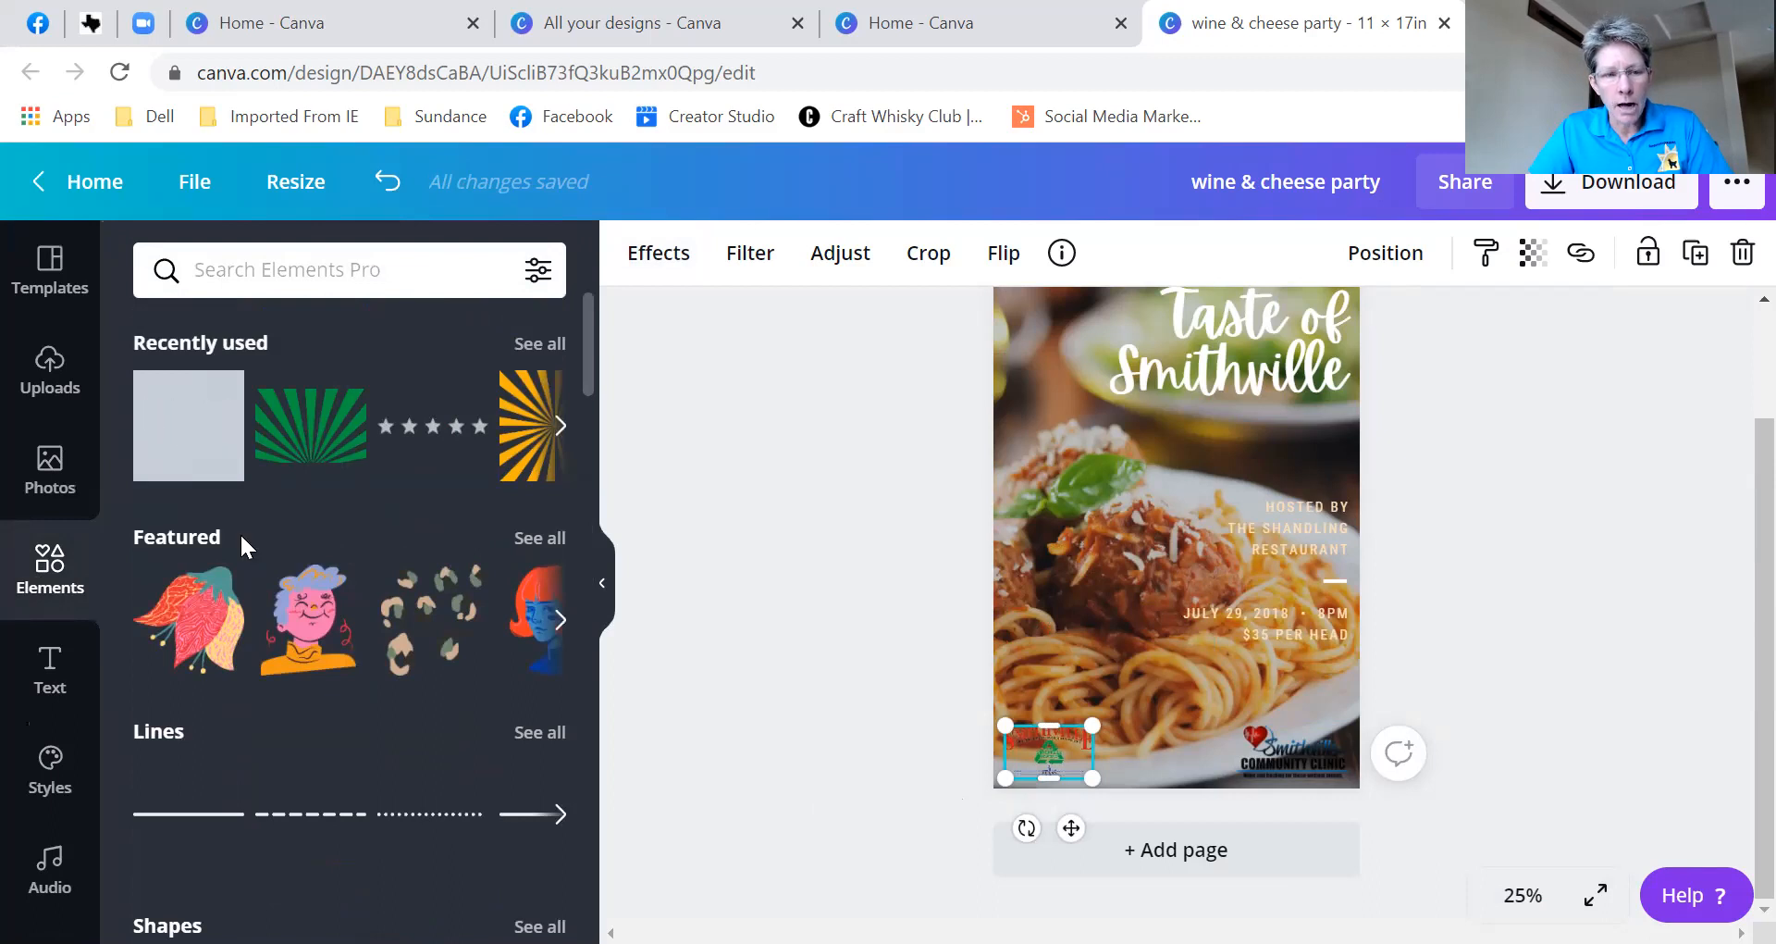
scroll(241, 537, down, 4)
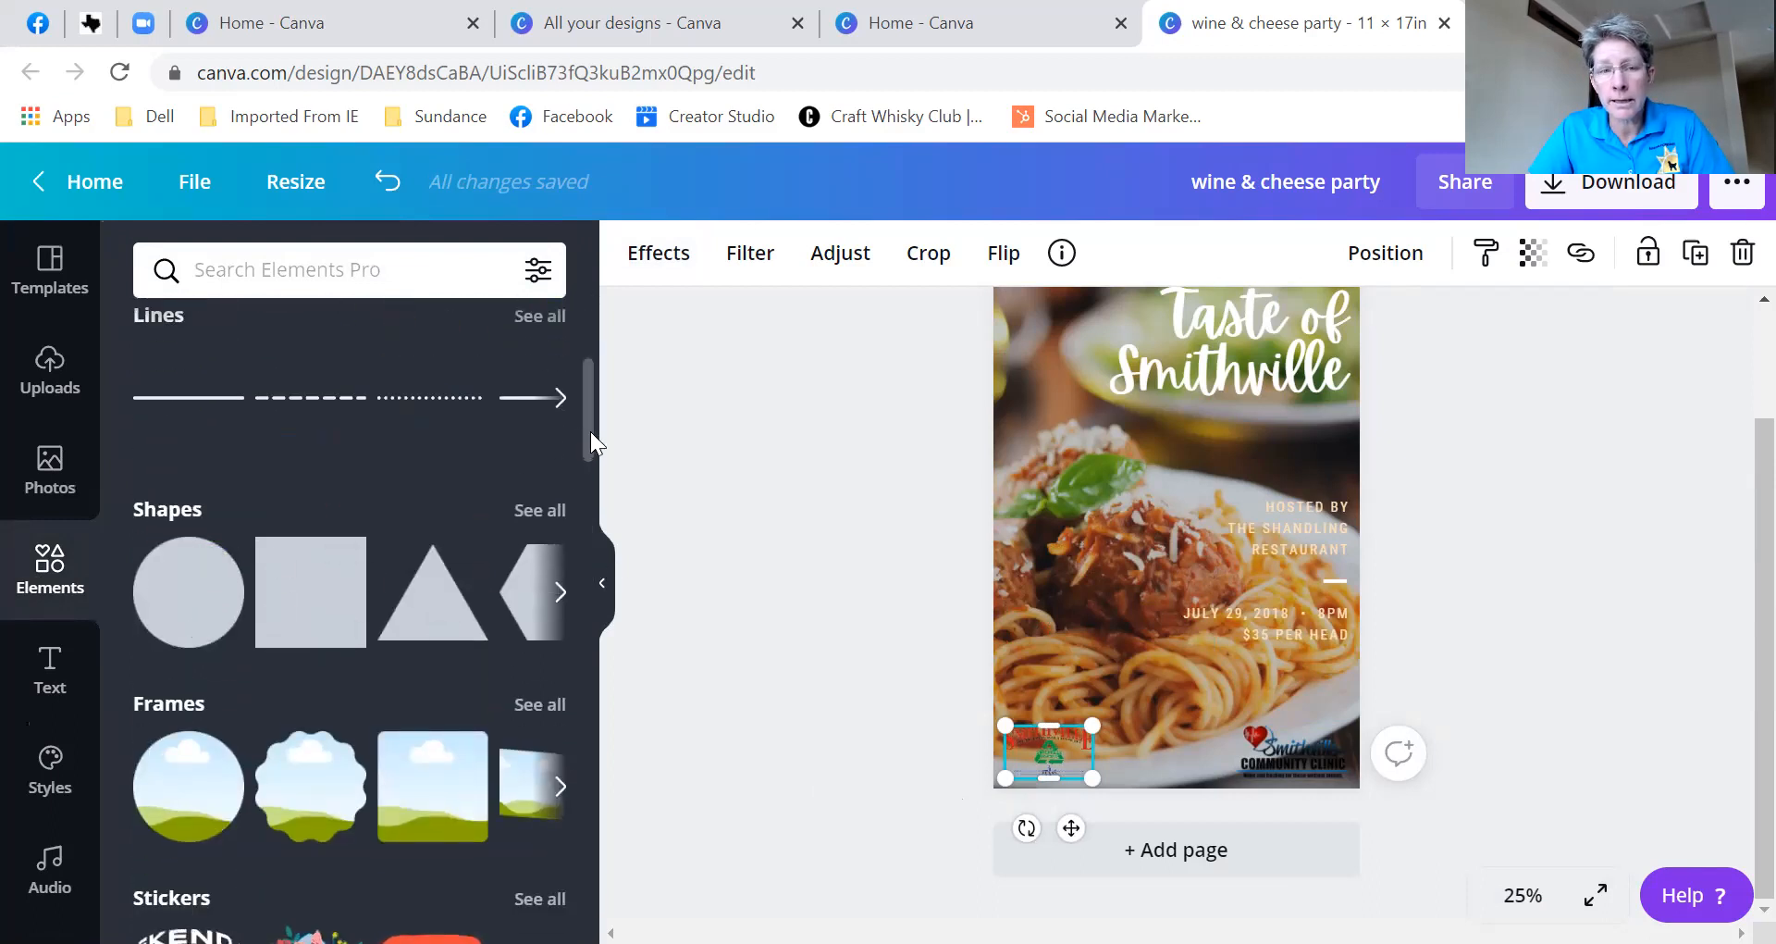
drag(590, 432, 592, 331)
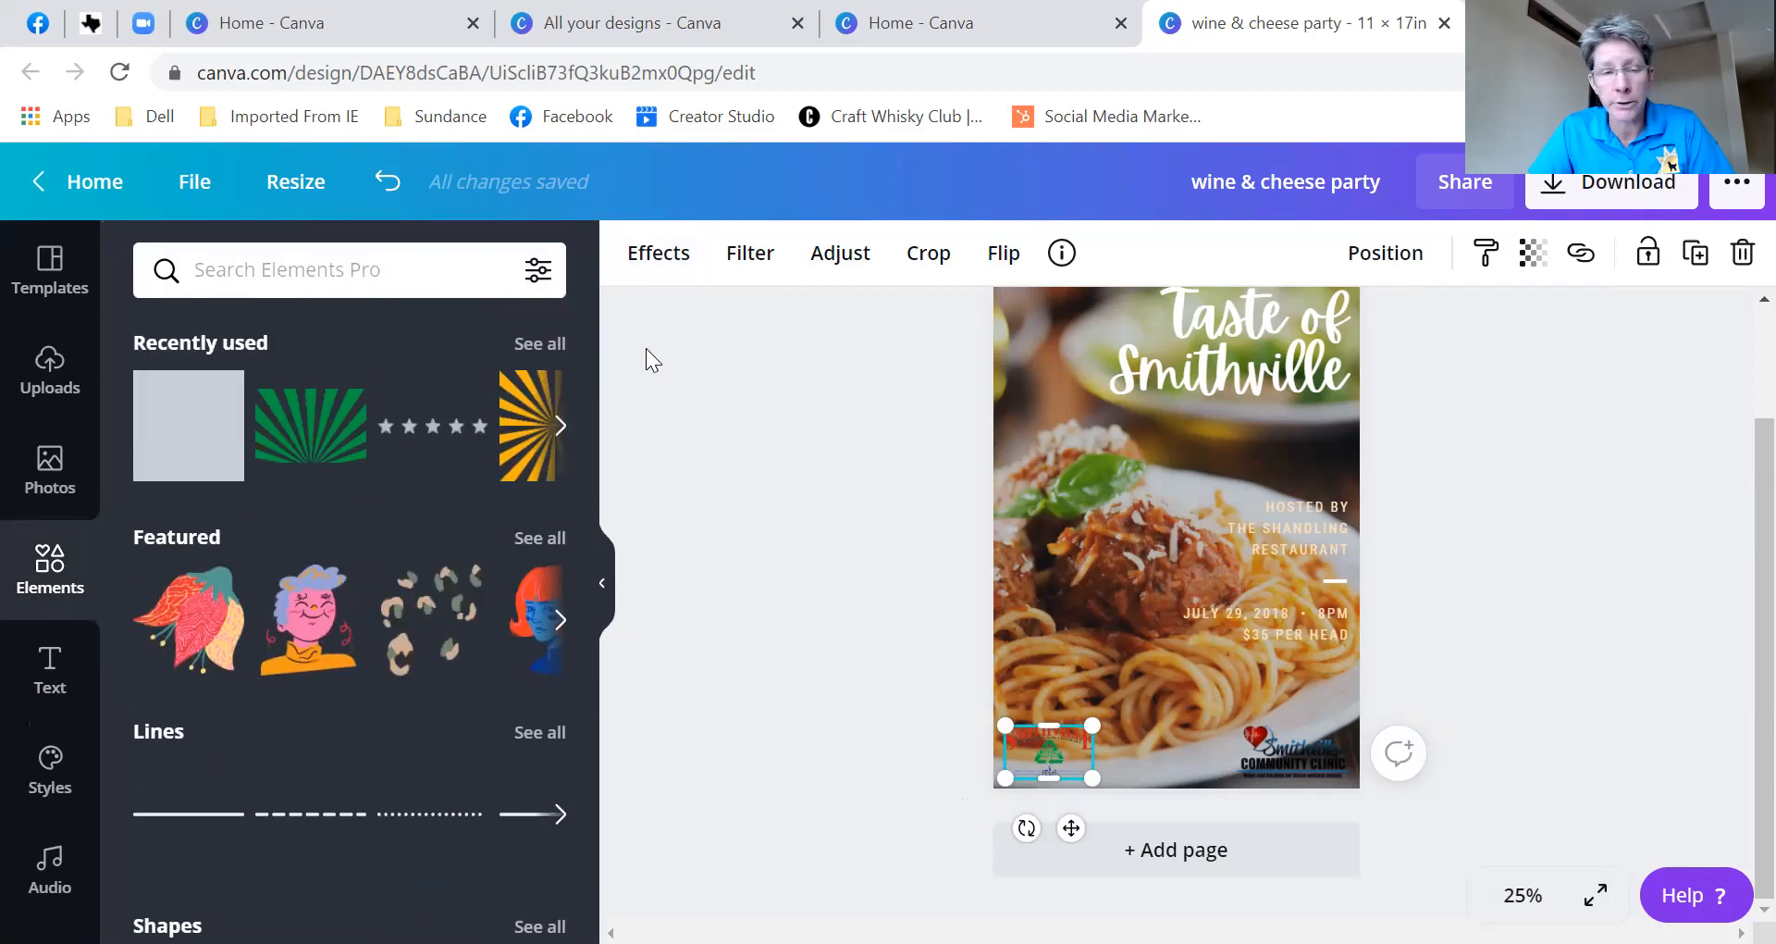
click(560, 428)
click(560, 423)
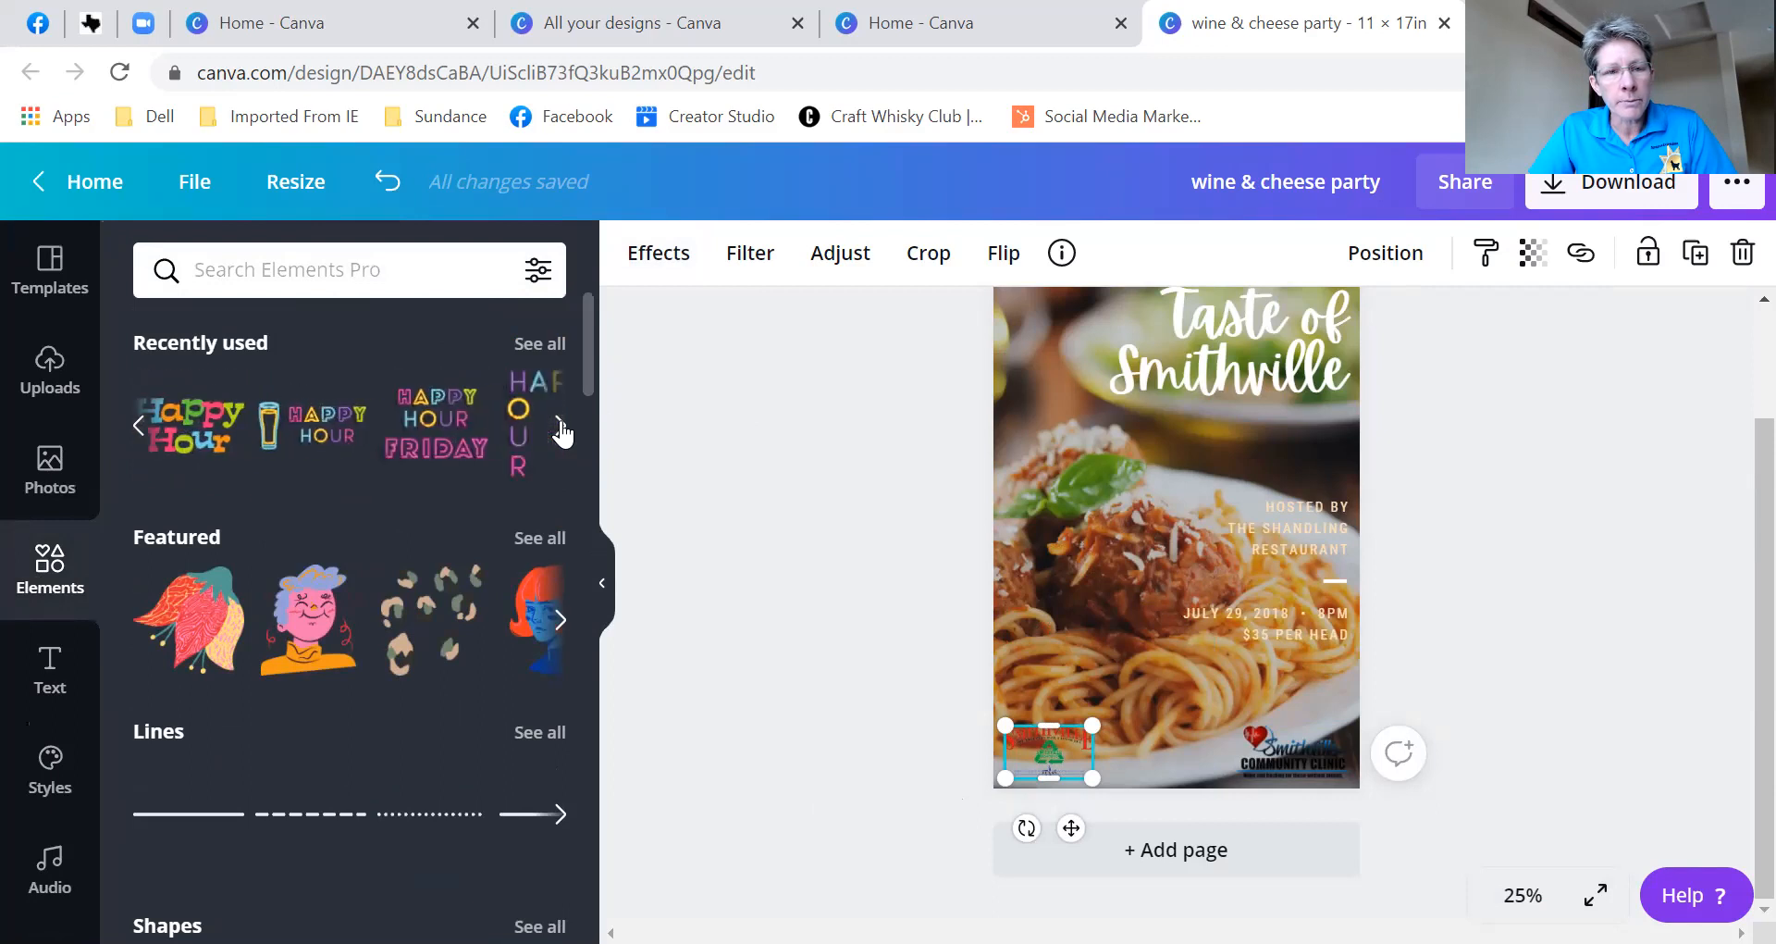
drag(579, 368, 588, 433)
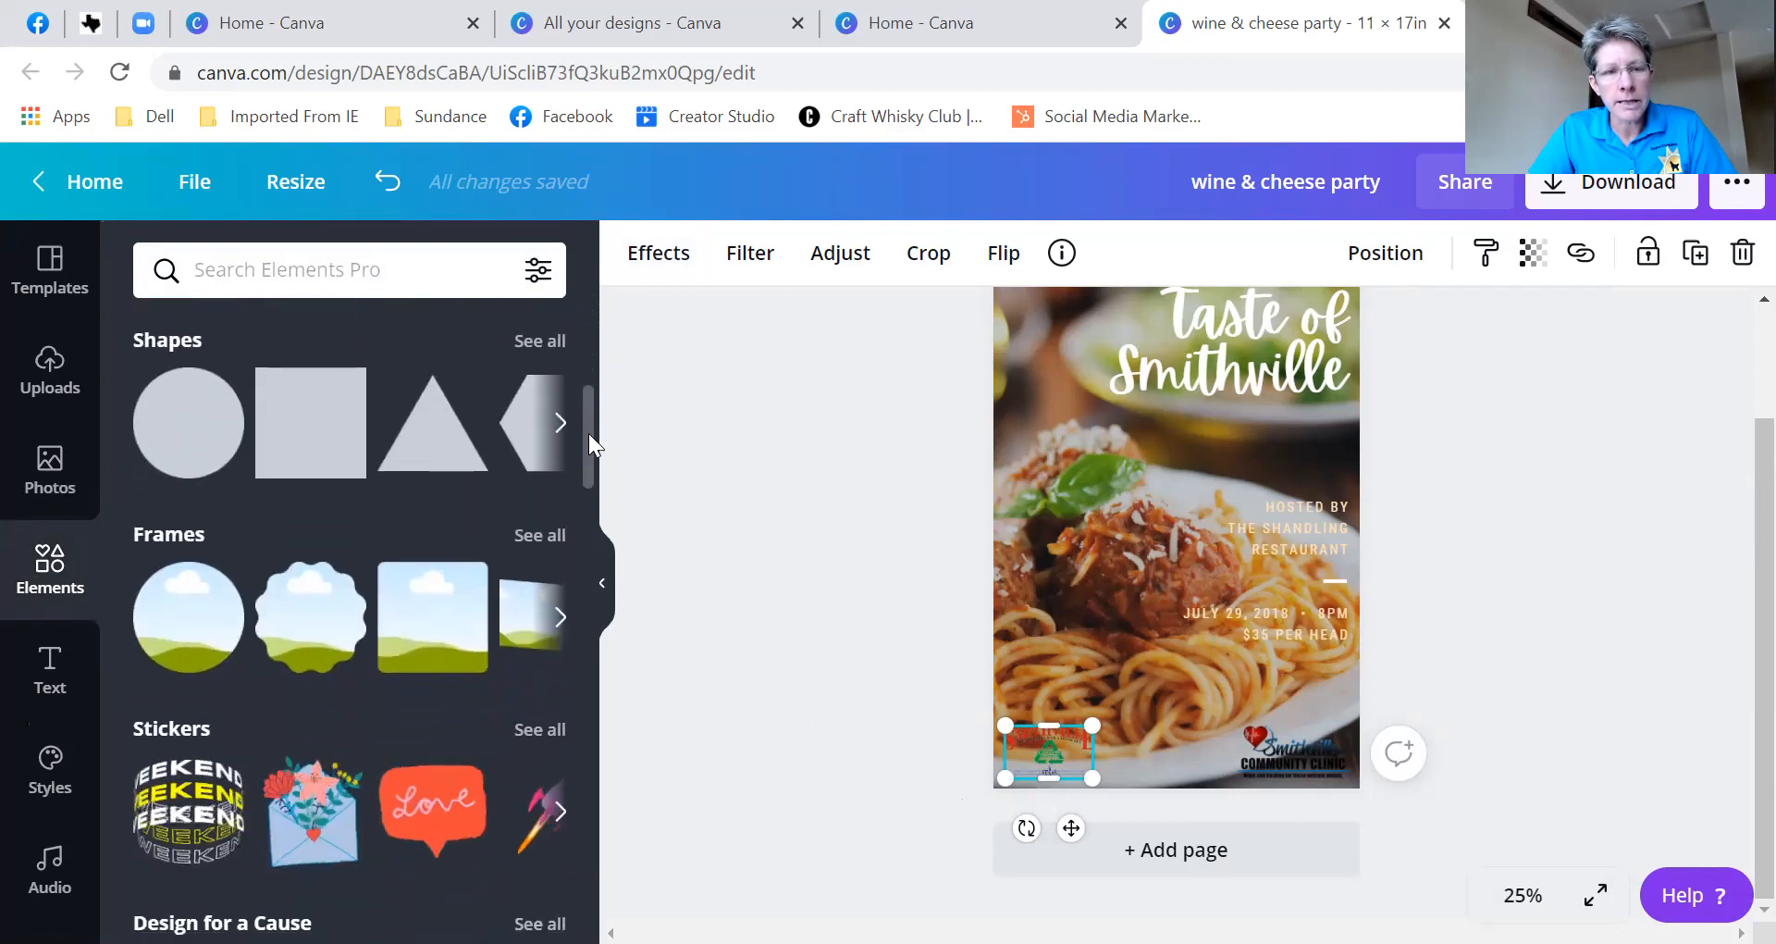
- Add a square shape and stretch it into a band spanning the full poster width along the bottom edge, over both logos
click(290, 422)
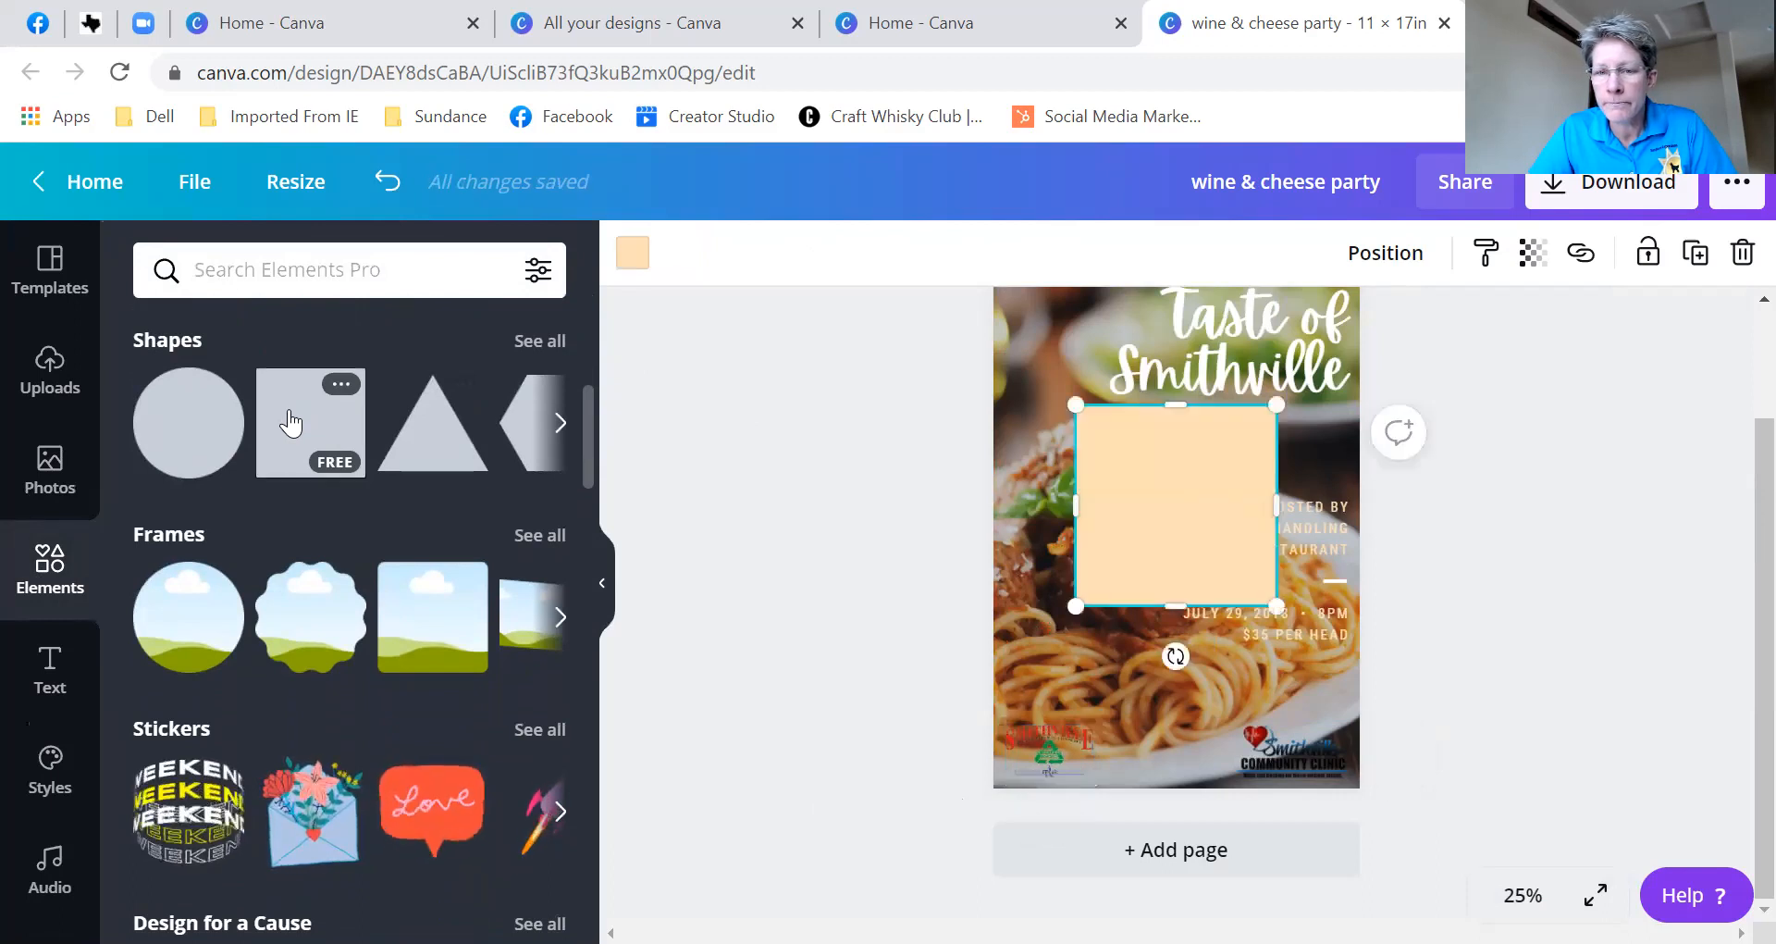
drag(1182, 466, 1180, 649)
drag(1179, 654, 1174, 711)
drag(1081, 744, 975, 753)
drag(1275, 754, 1369, 755)
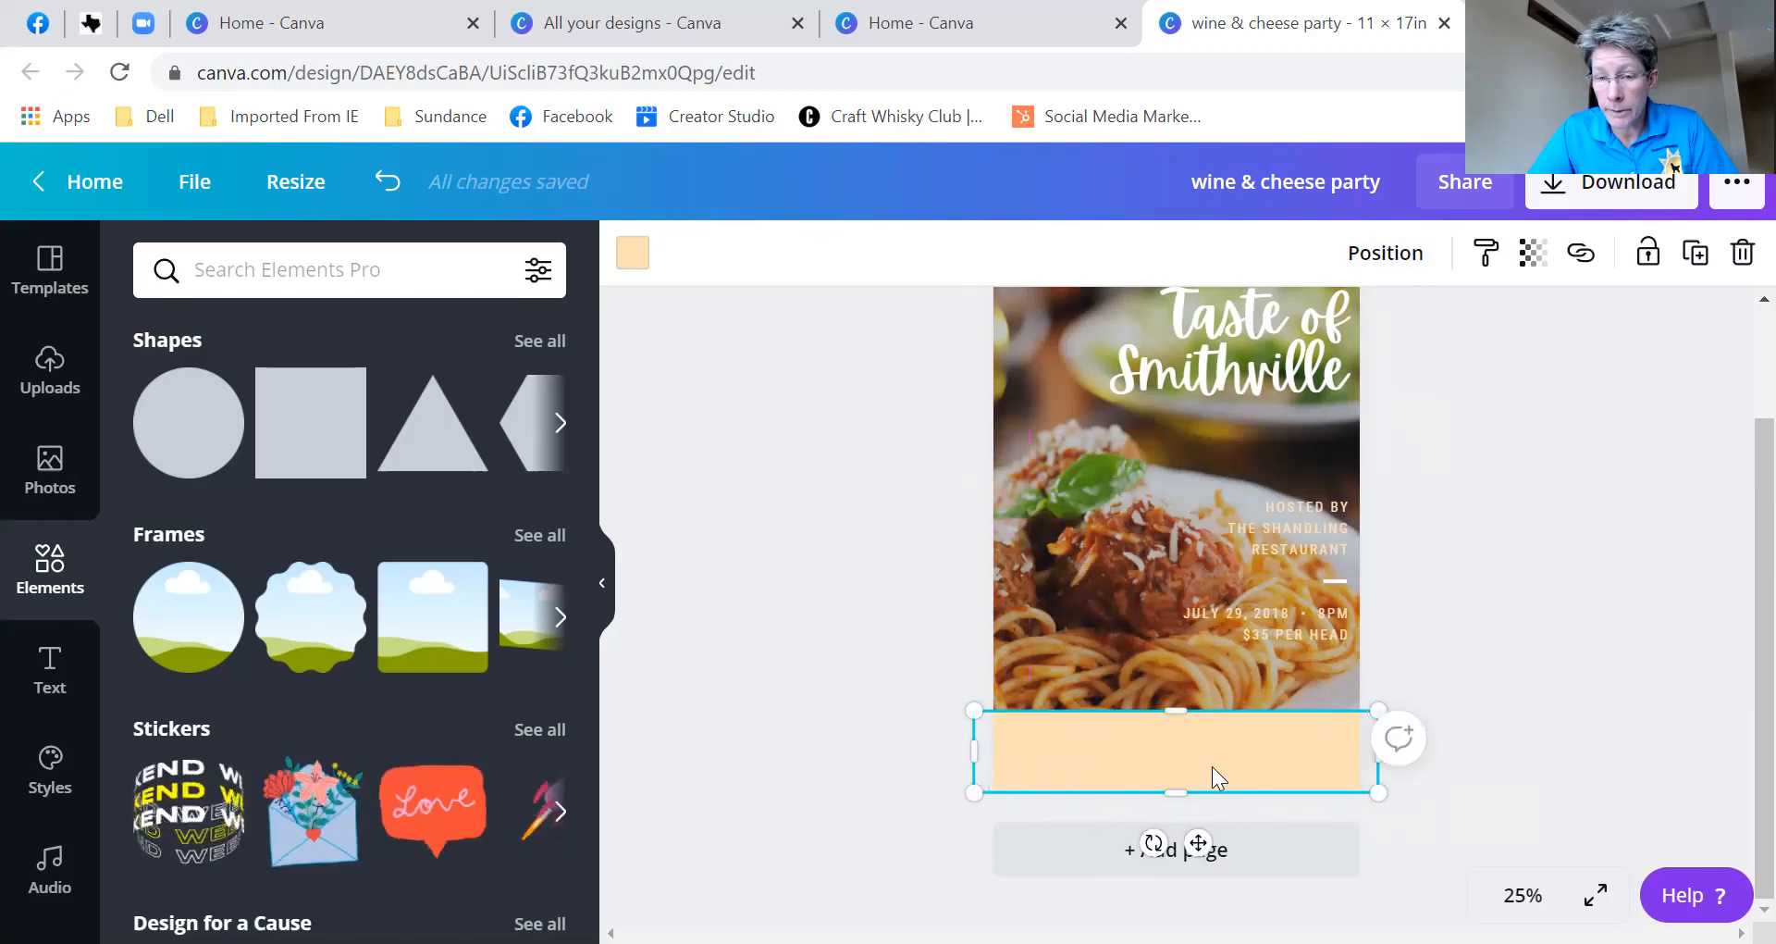
- Send the peach band backward behind both sponsor logos and review the whole poster
click(1384, 253)
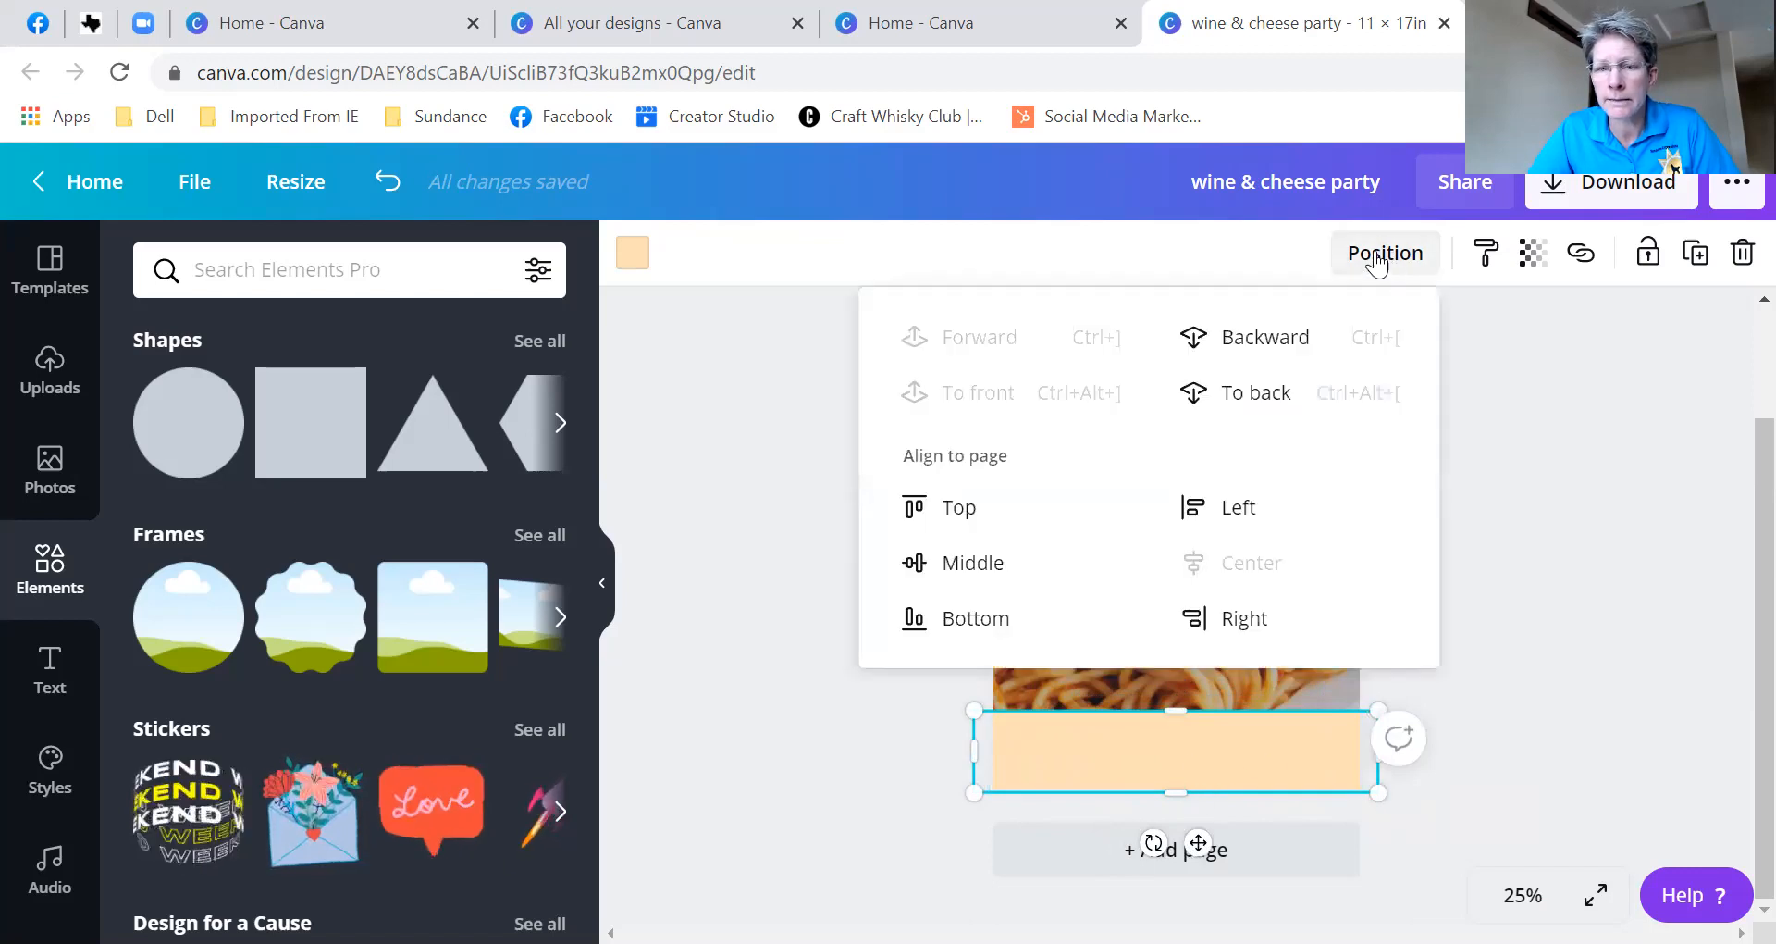
click(1255, 338)
click(1255, 338)
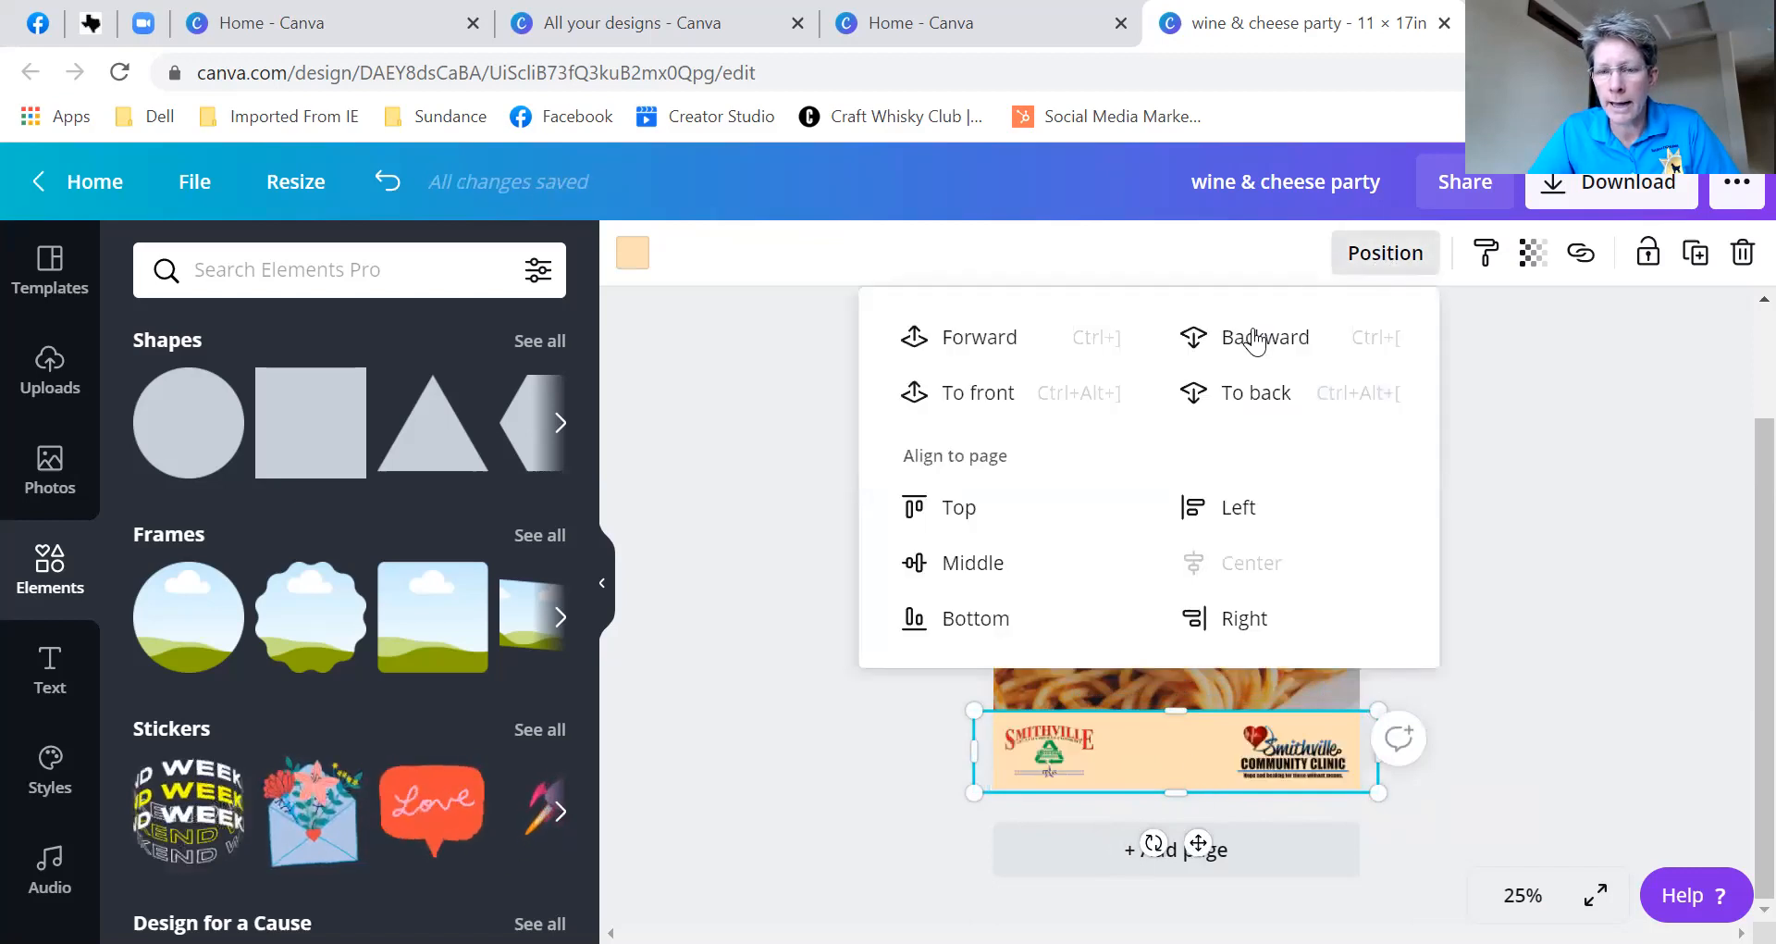
click(1542, 713)
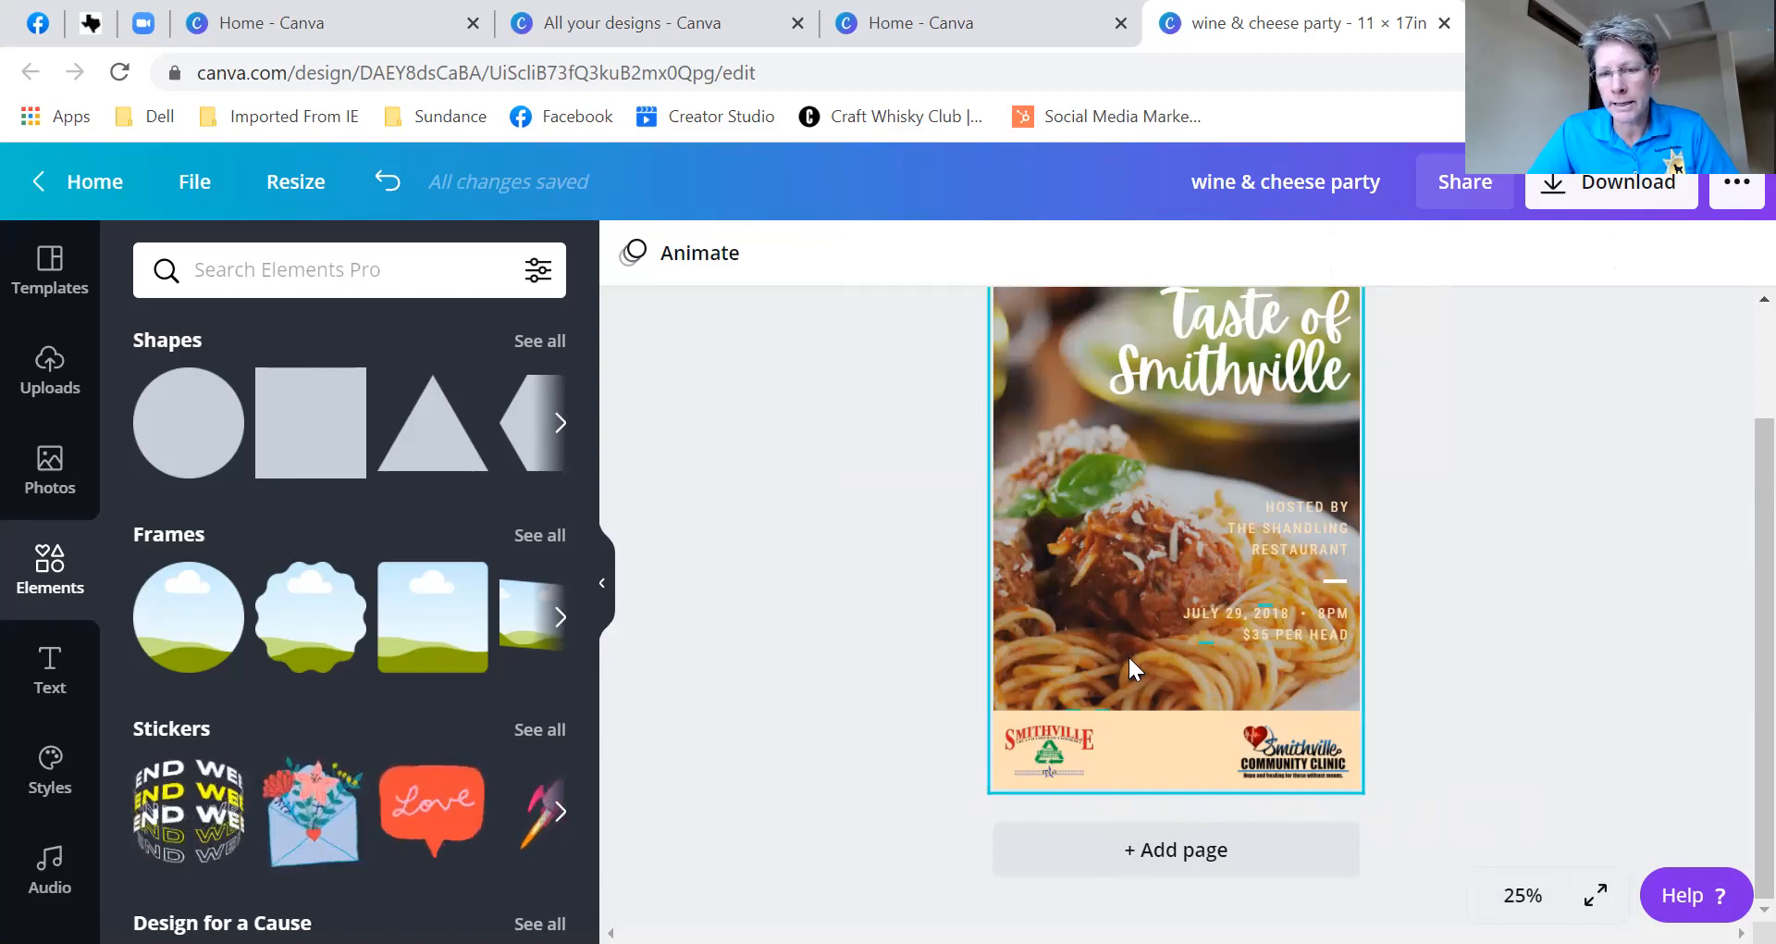
scroll(1475, 724, up, 2)
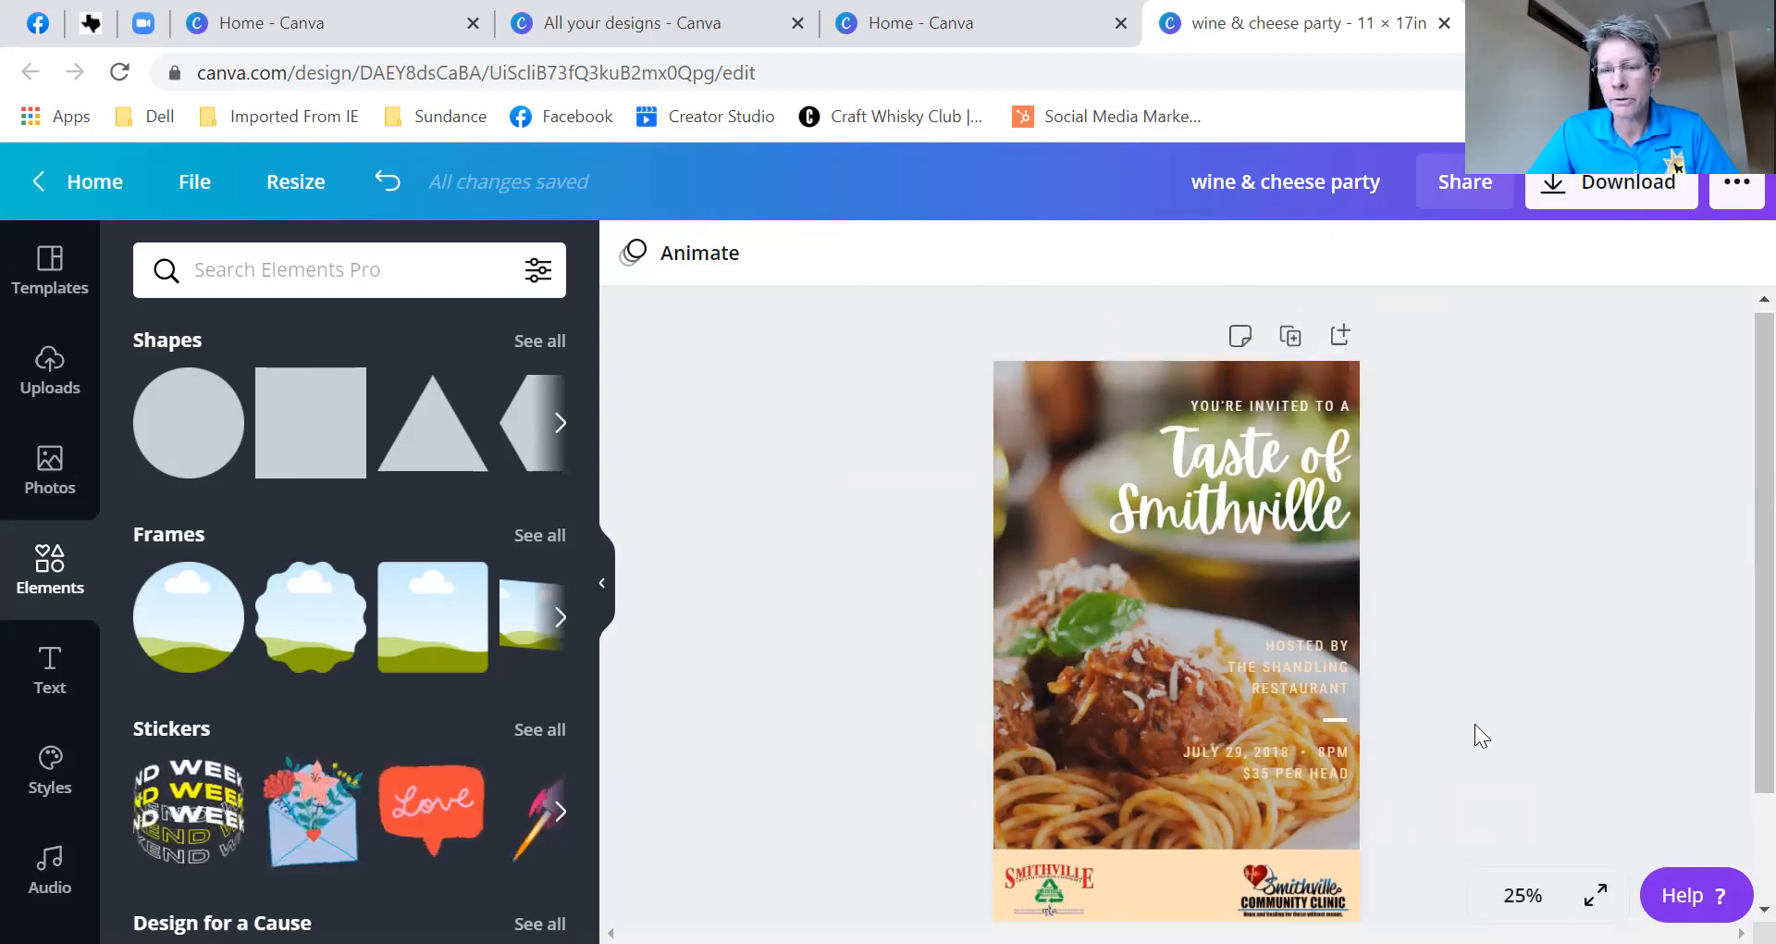
scroll(1729, 666, down, 1)
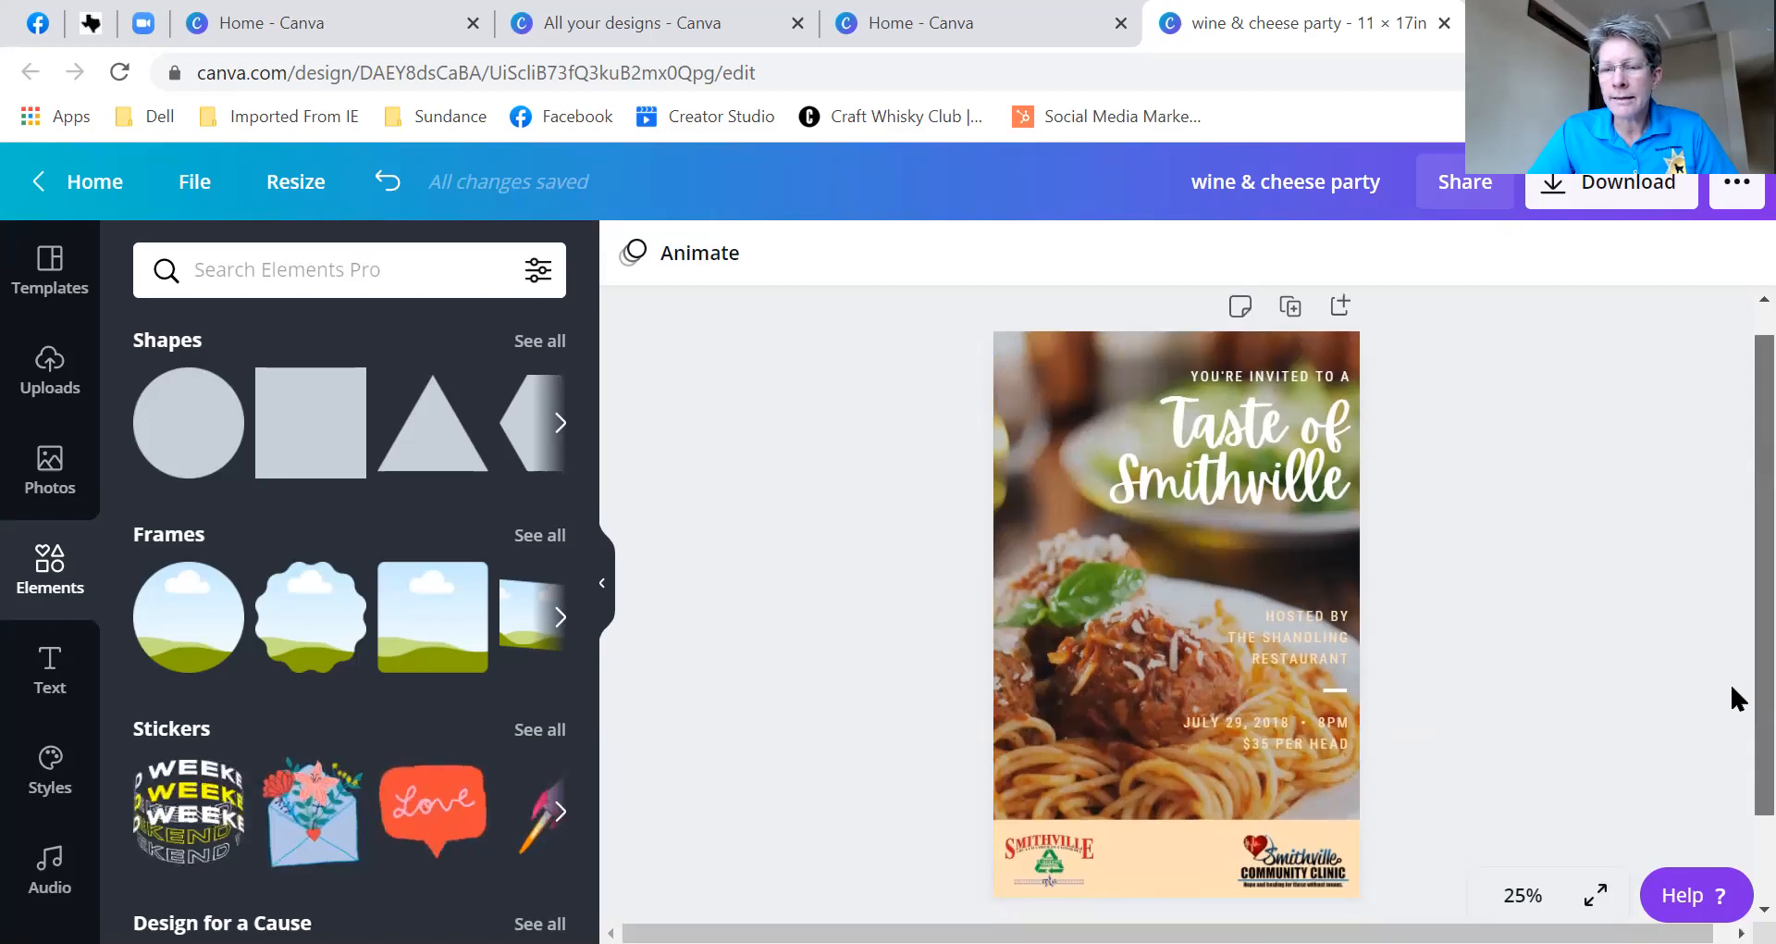
- Try a slightly deeper custom peach shade, #F8D3A1, on the logo band and undo the colour change
click(1158, 852)
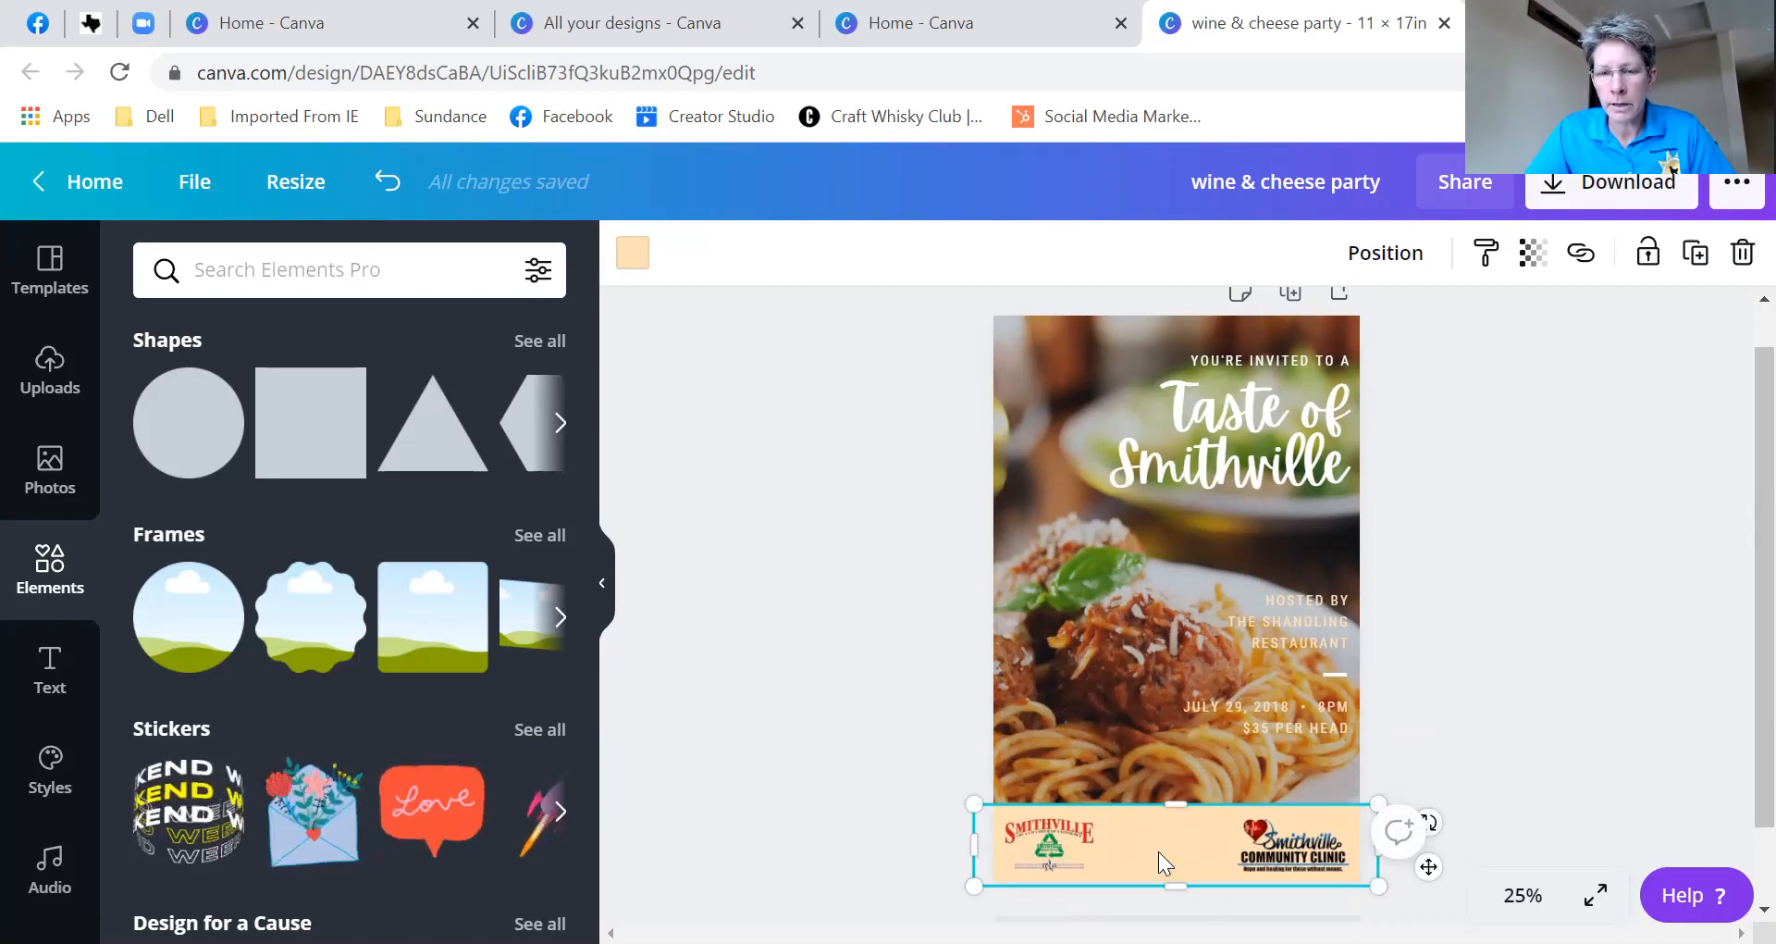
click(634, 259)
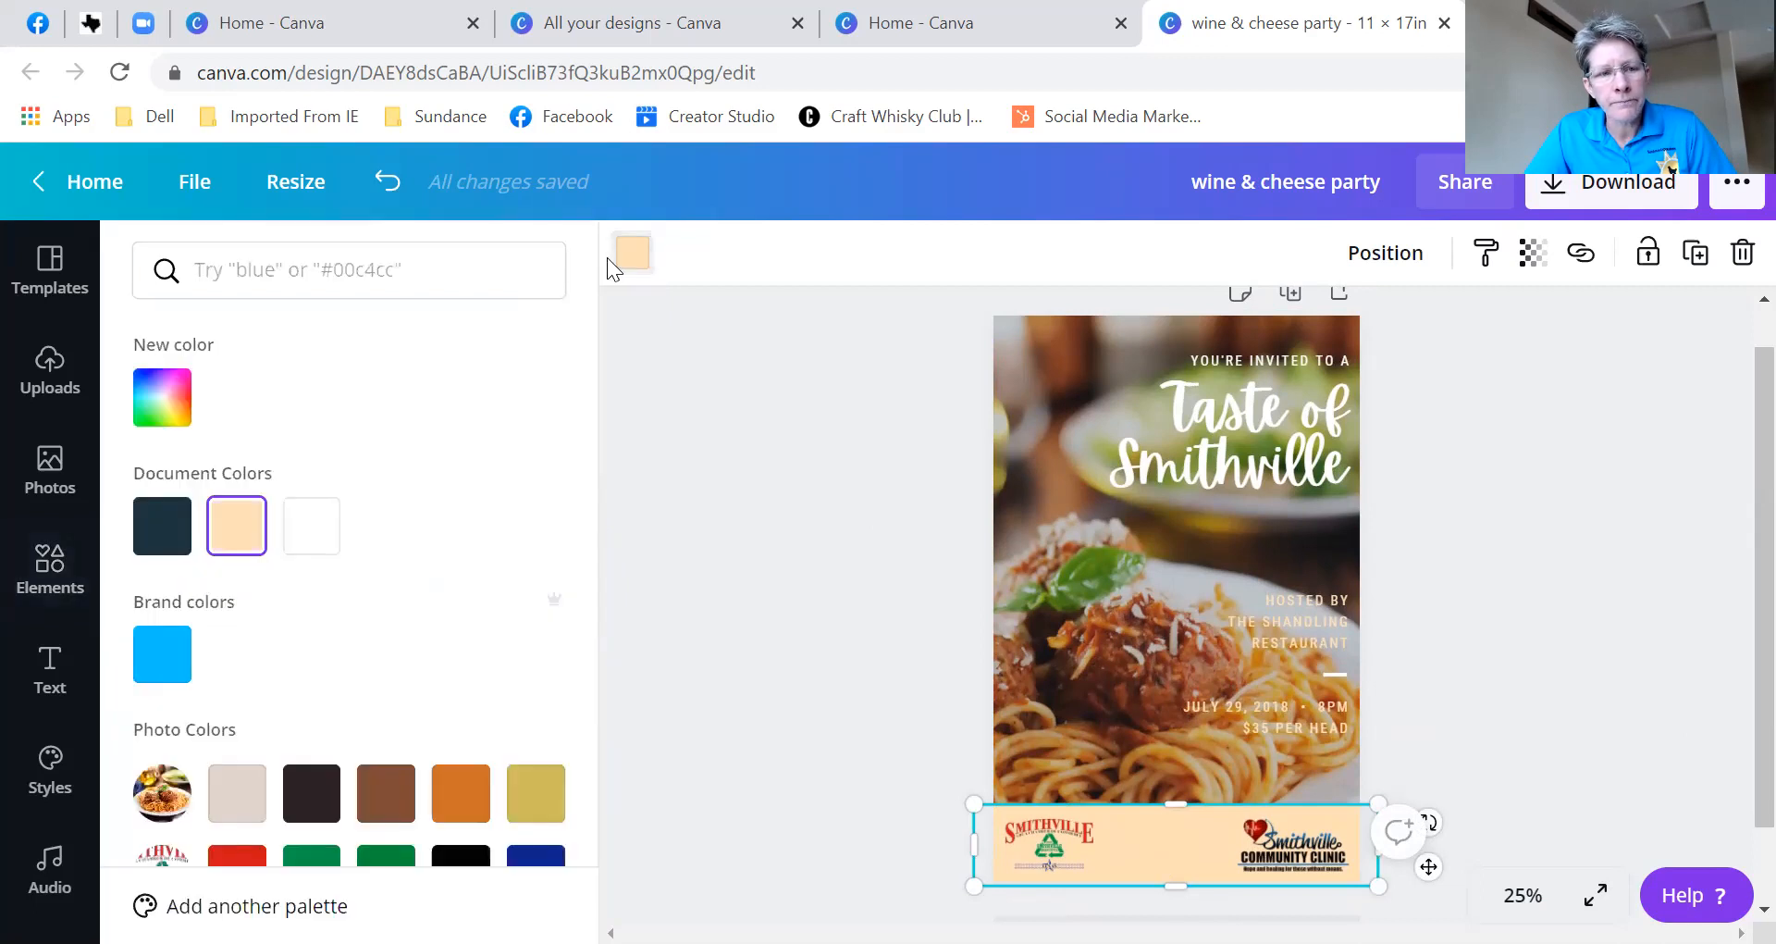
click(163, 407)
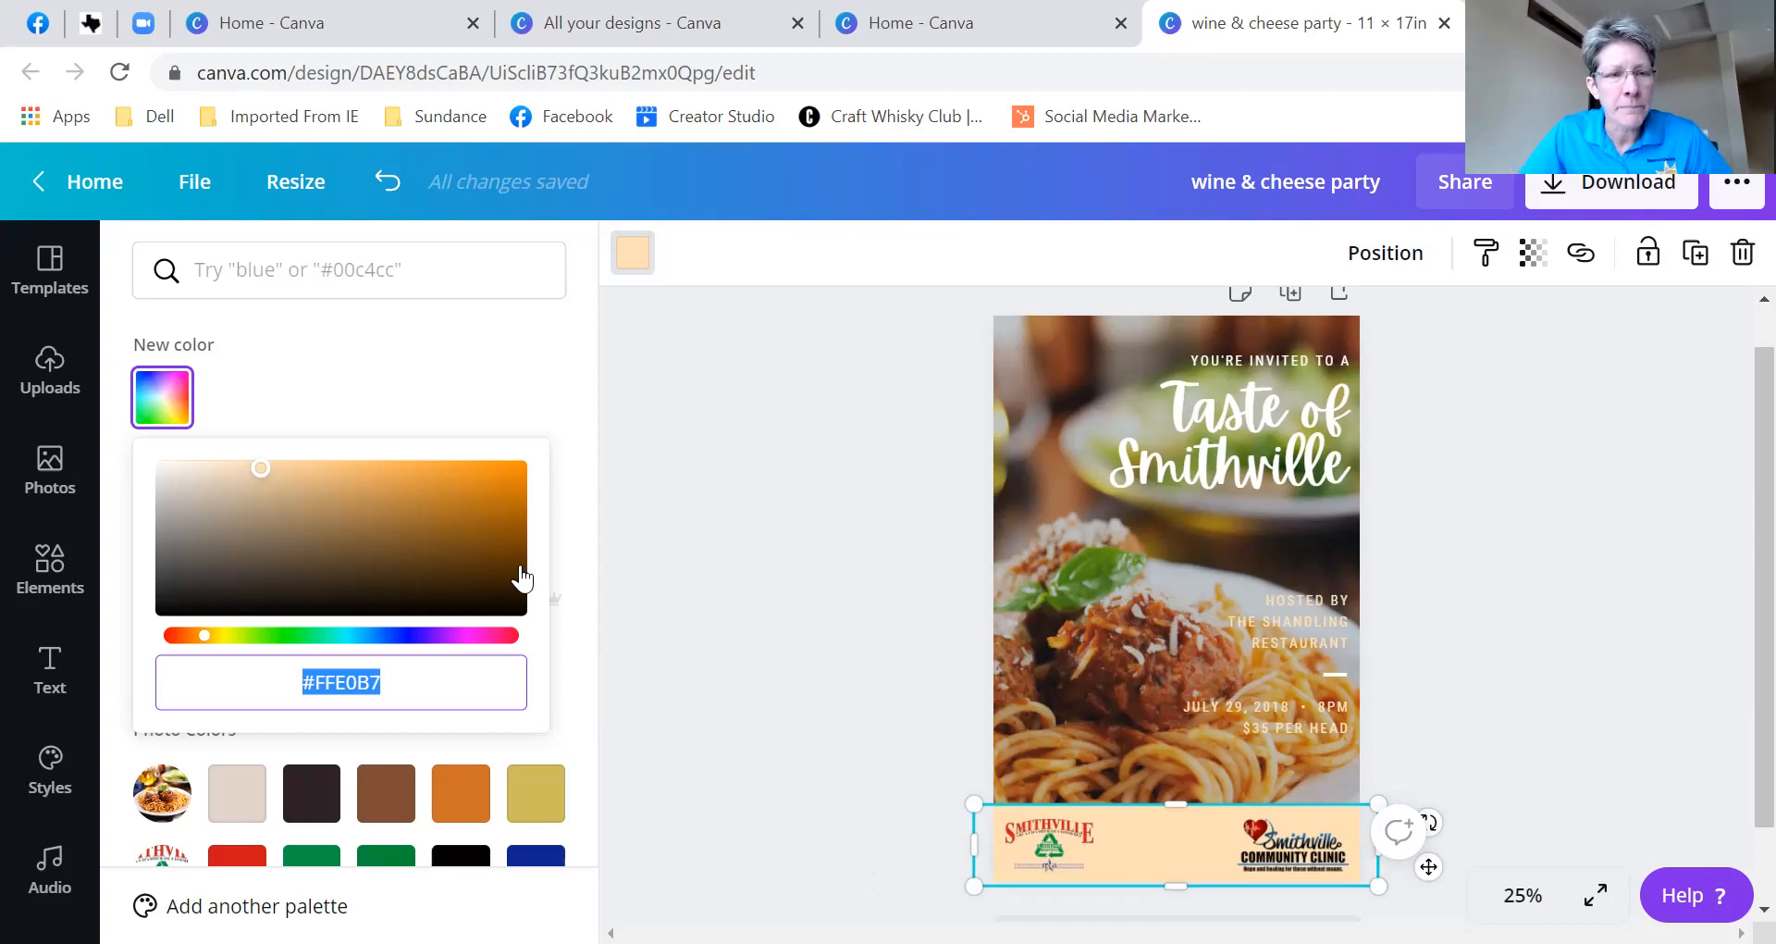
click(261, 470)
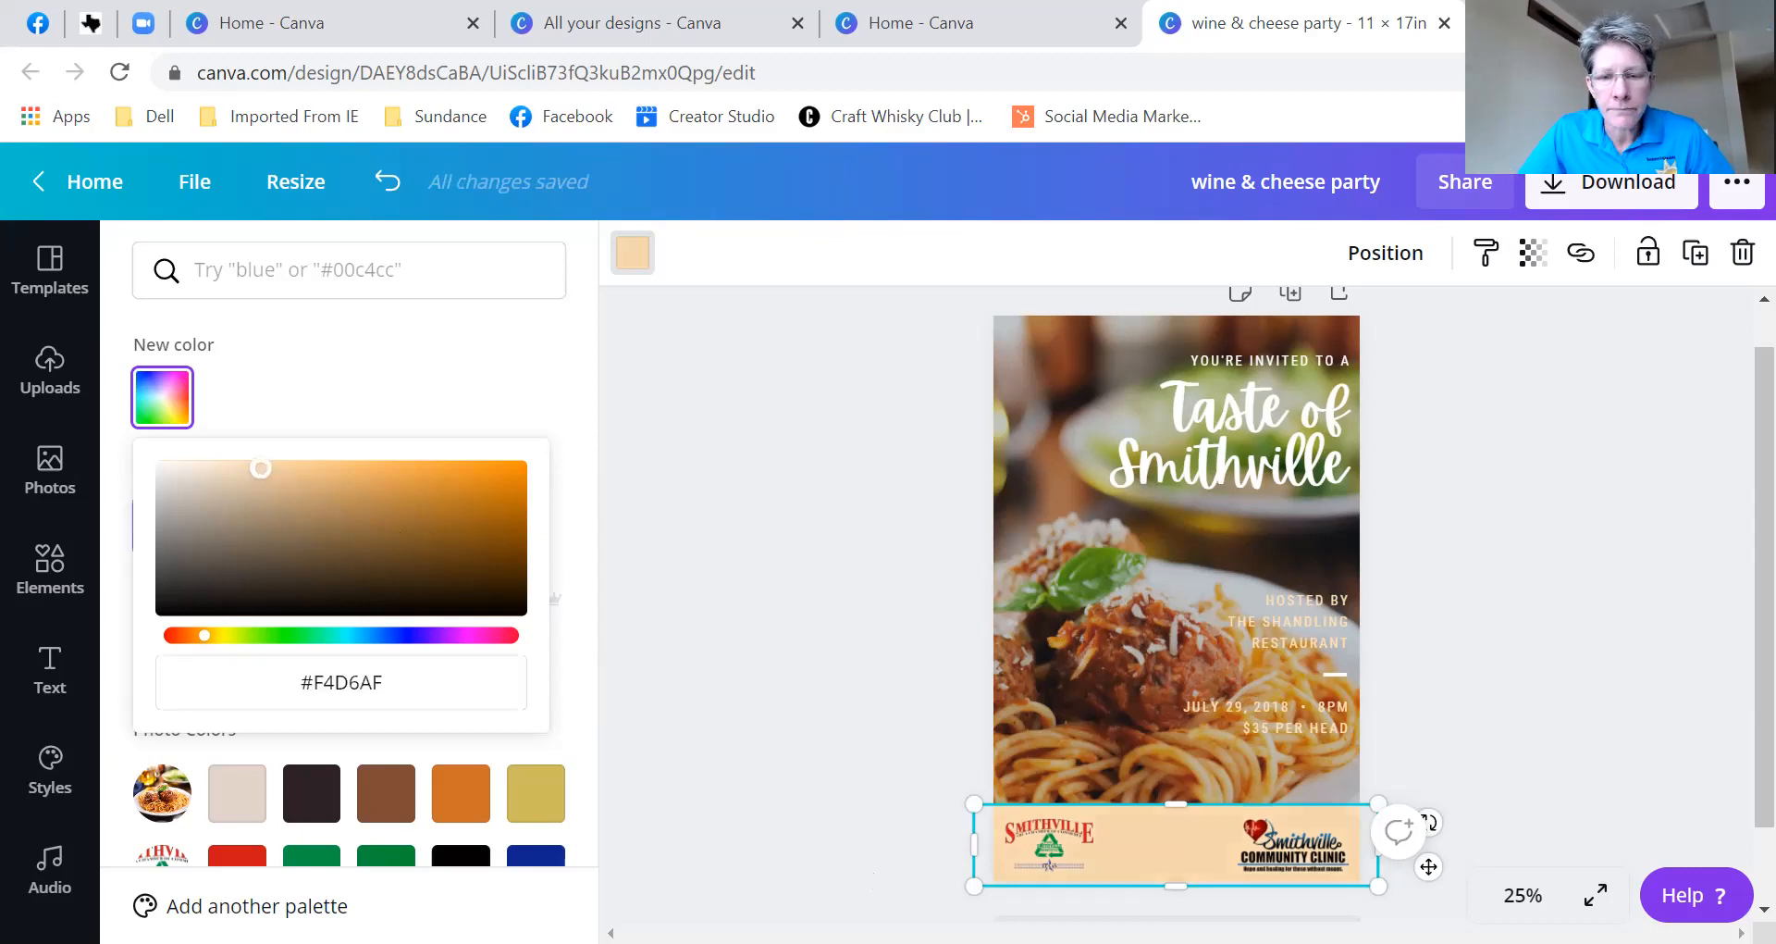
mouse_move(261, 468)
mouse_down()
mouse_move(192, 468)
mouse_move(302, 525)
mouse_move(397, 476)
mouse_move(488, 468)
mouse_move(286, 472)
mouse_up()
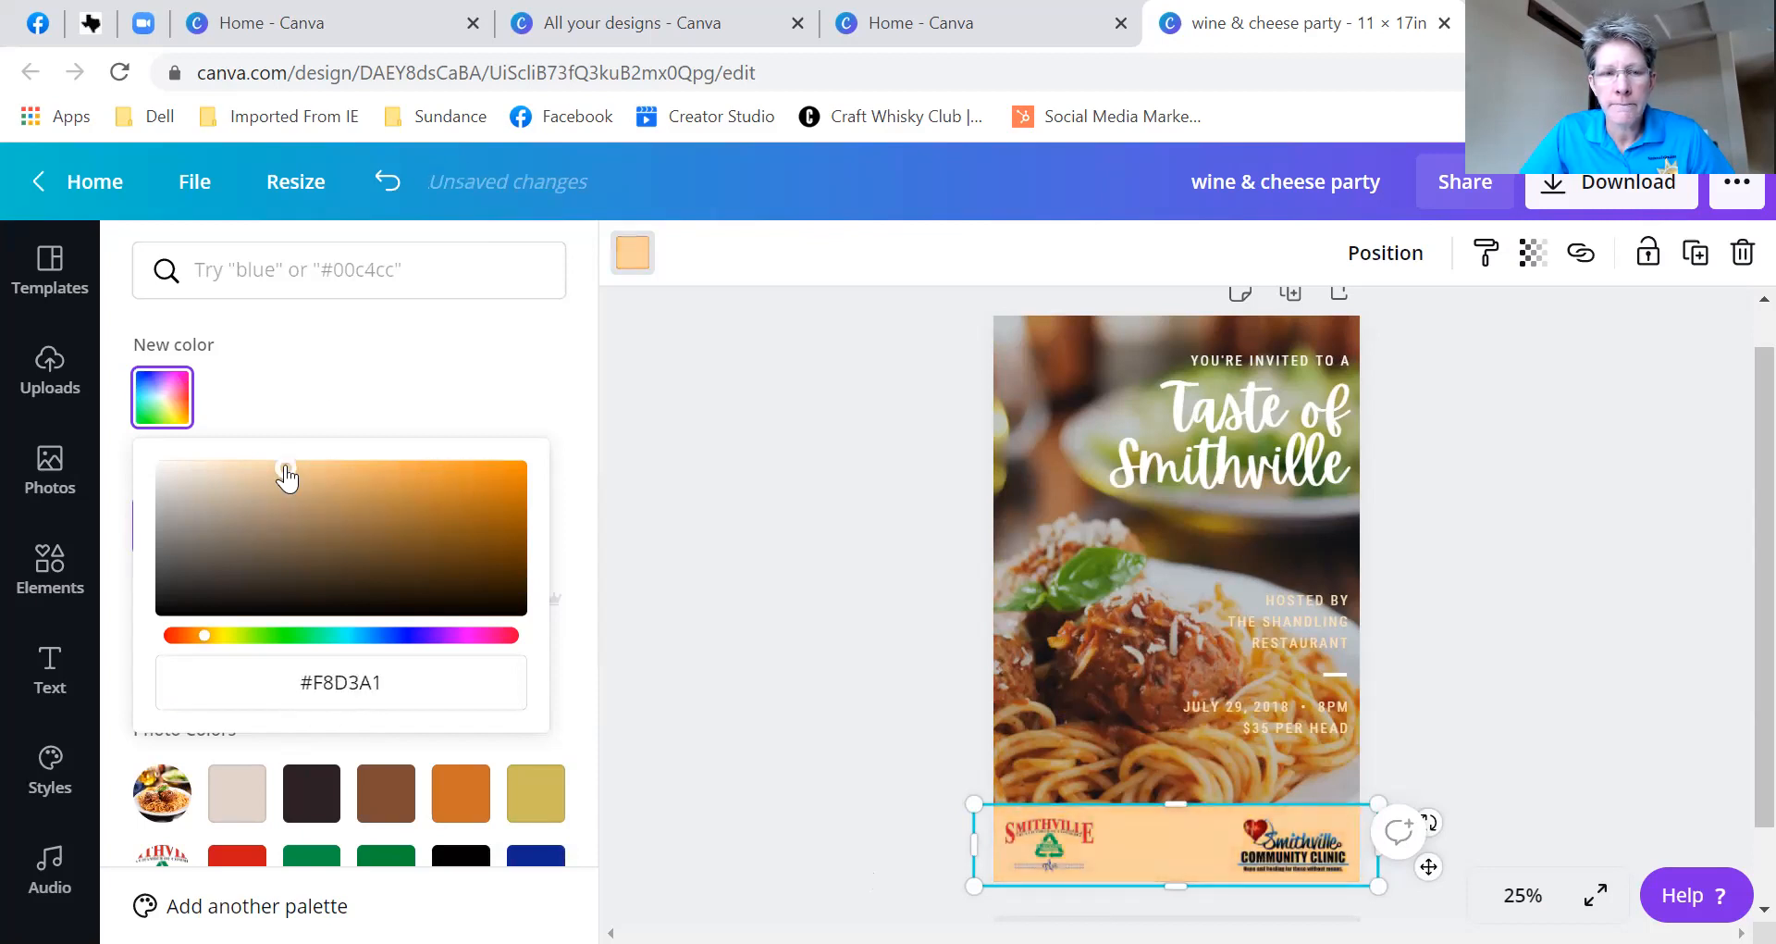
click(388, 181)
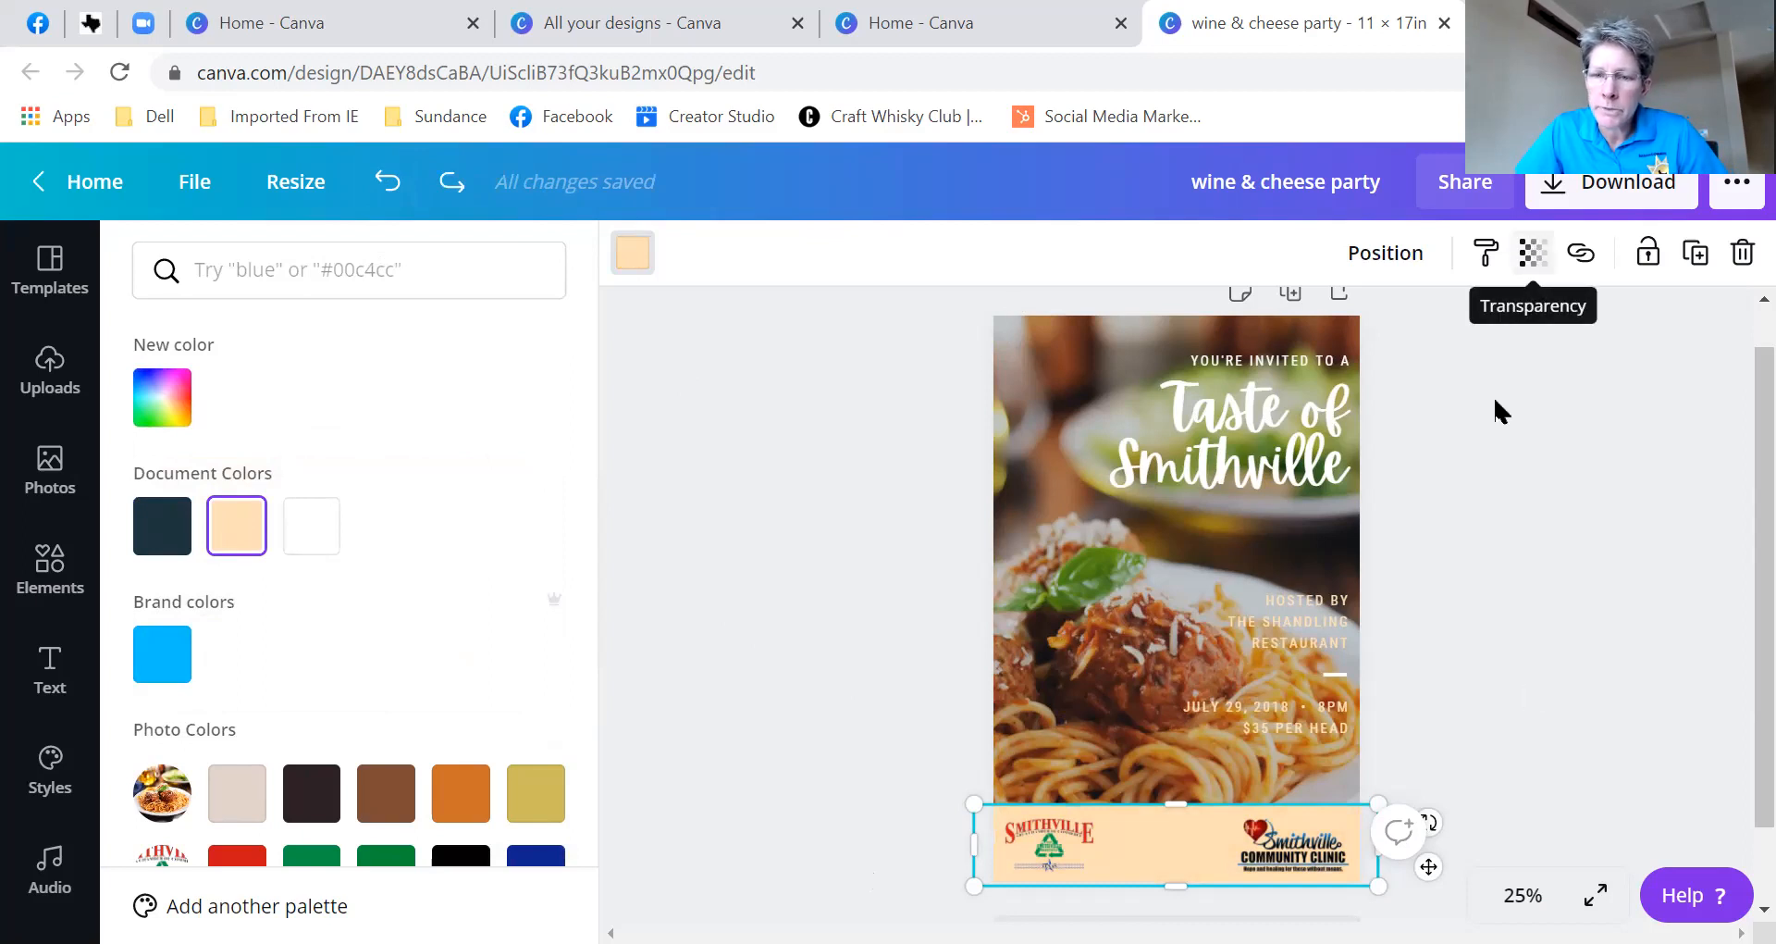
- Set the logo band's transparency to 49 so the spaghetti photo shows through behind the logos
scroll(1483, 654, down, 1)
click(1522, 894)
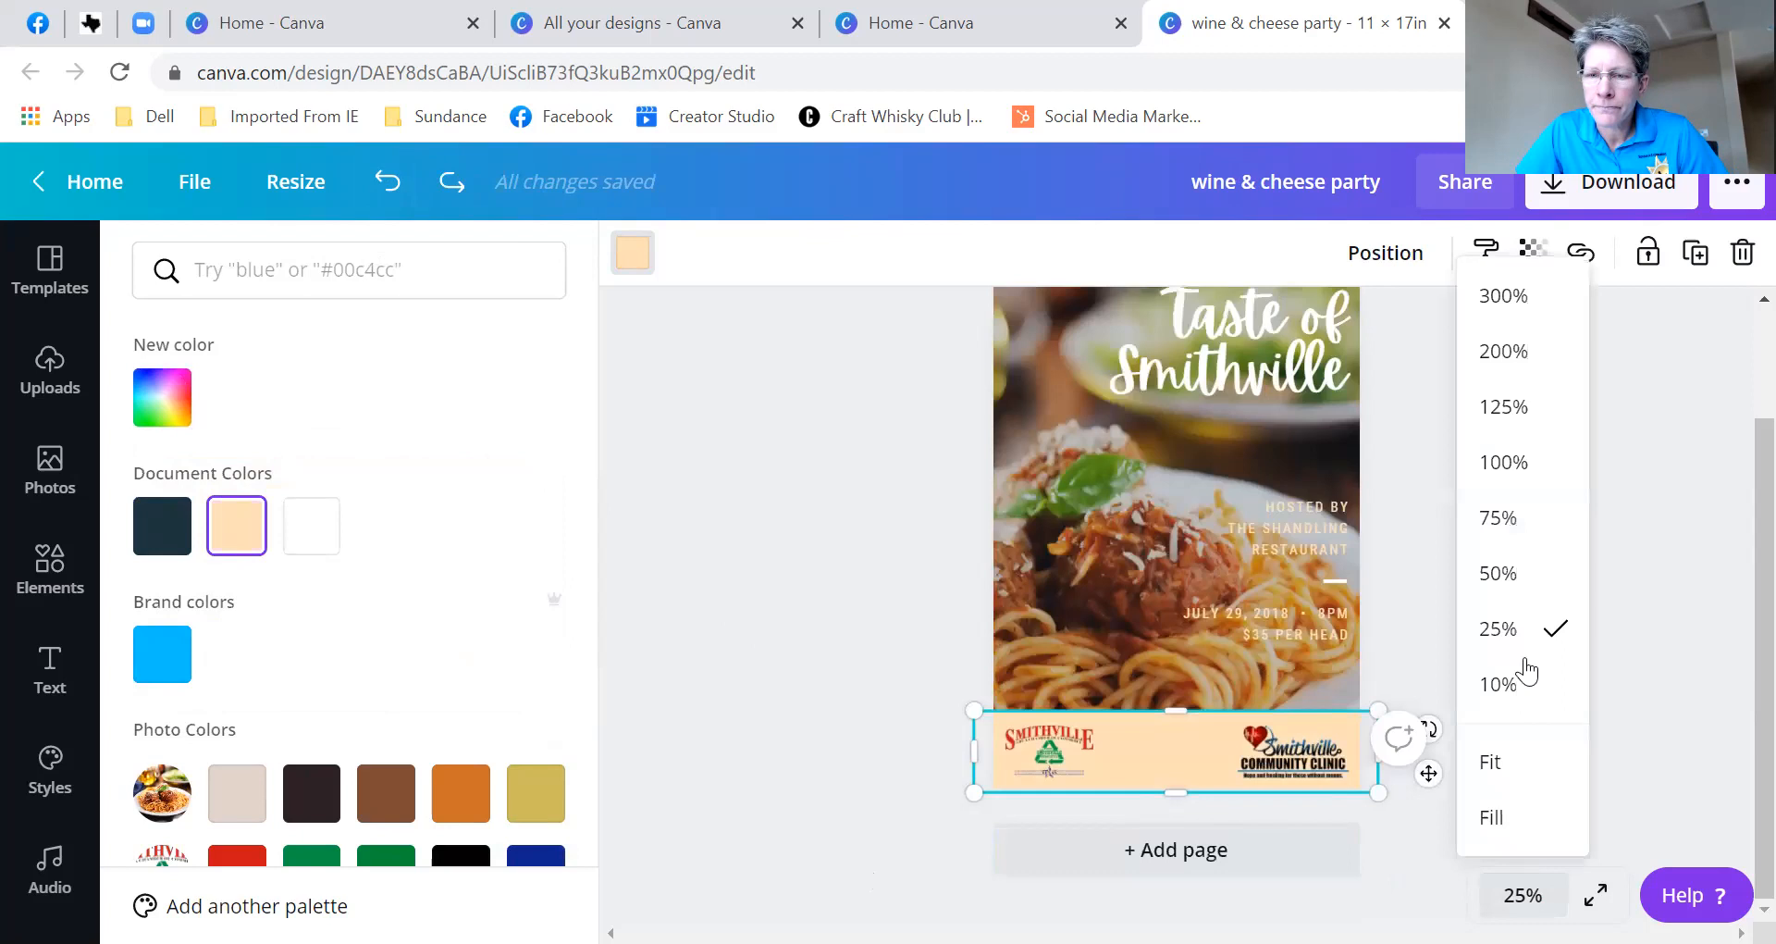
click(1503, 571)
scroll(1725, 699, down, 3)
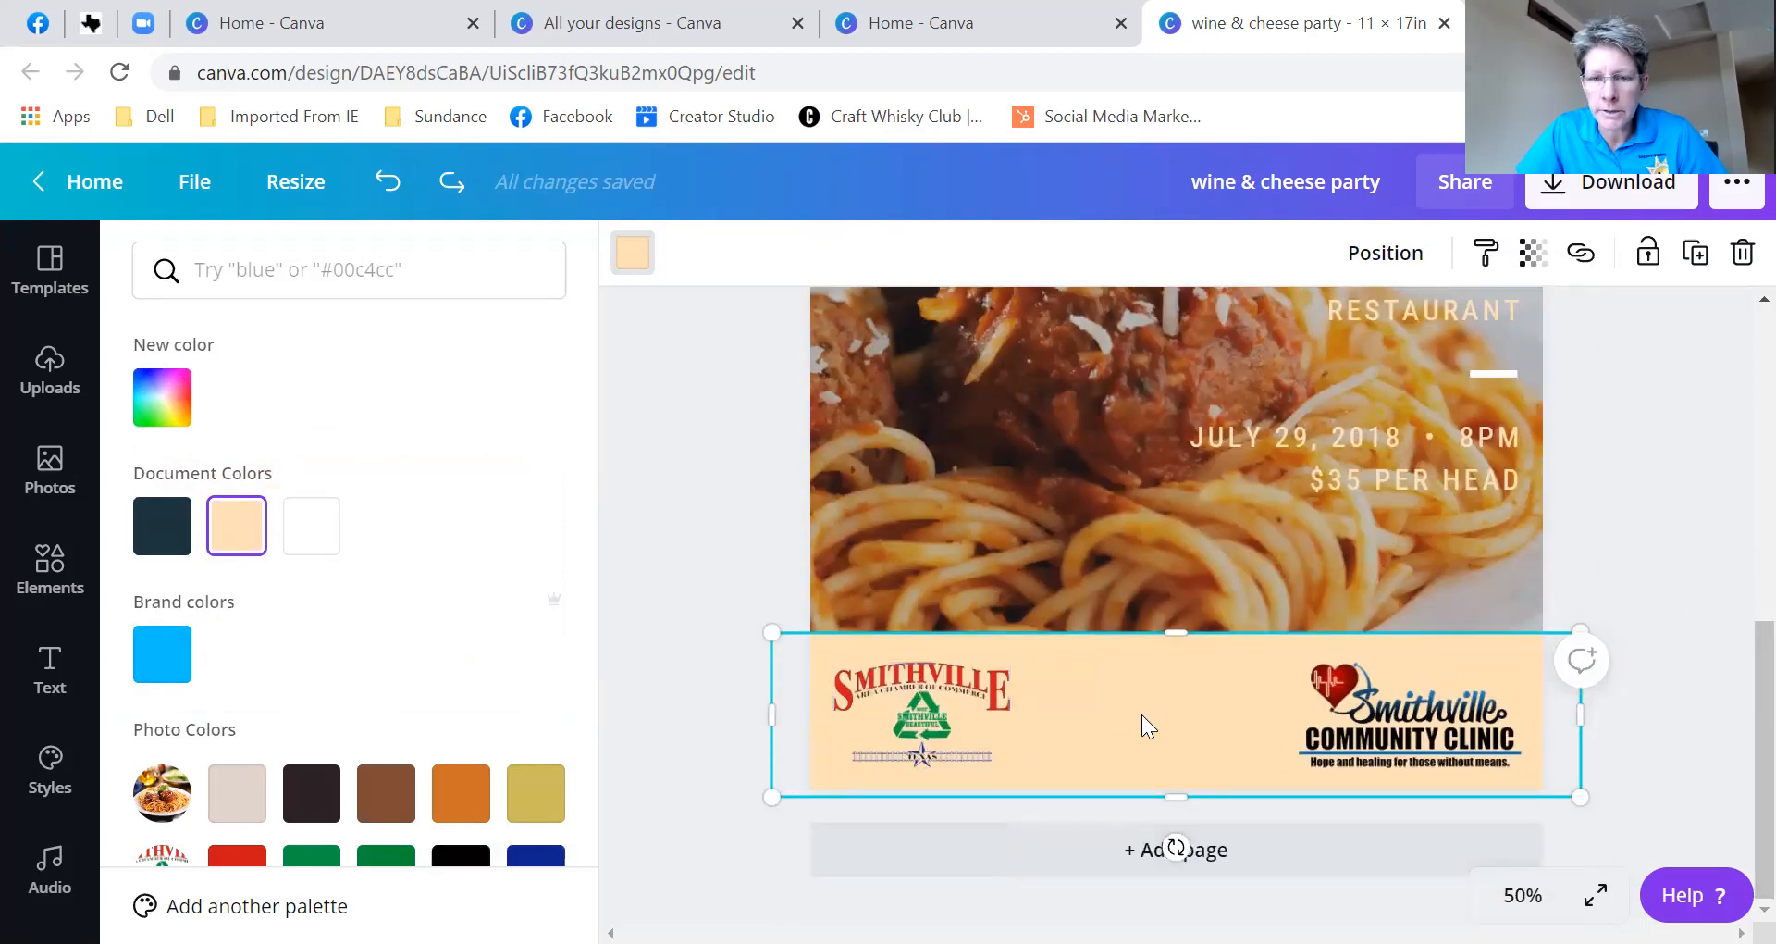
click(1531, 257)
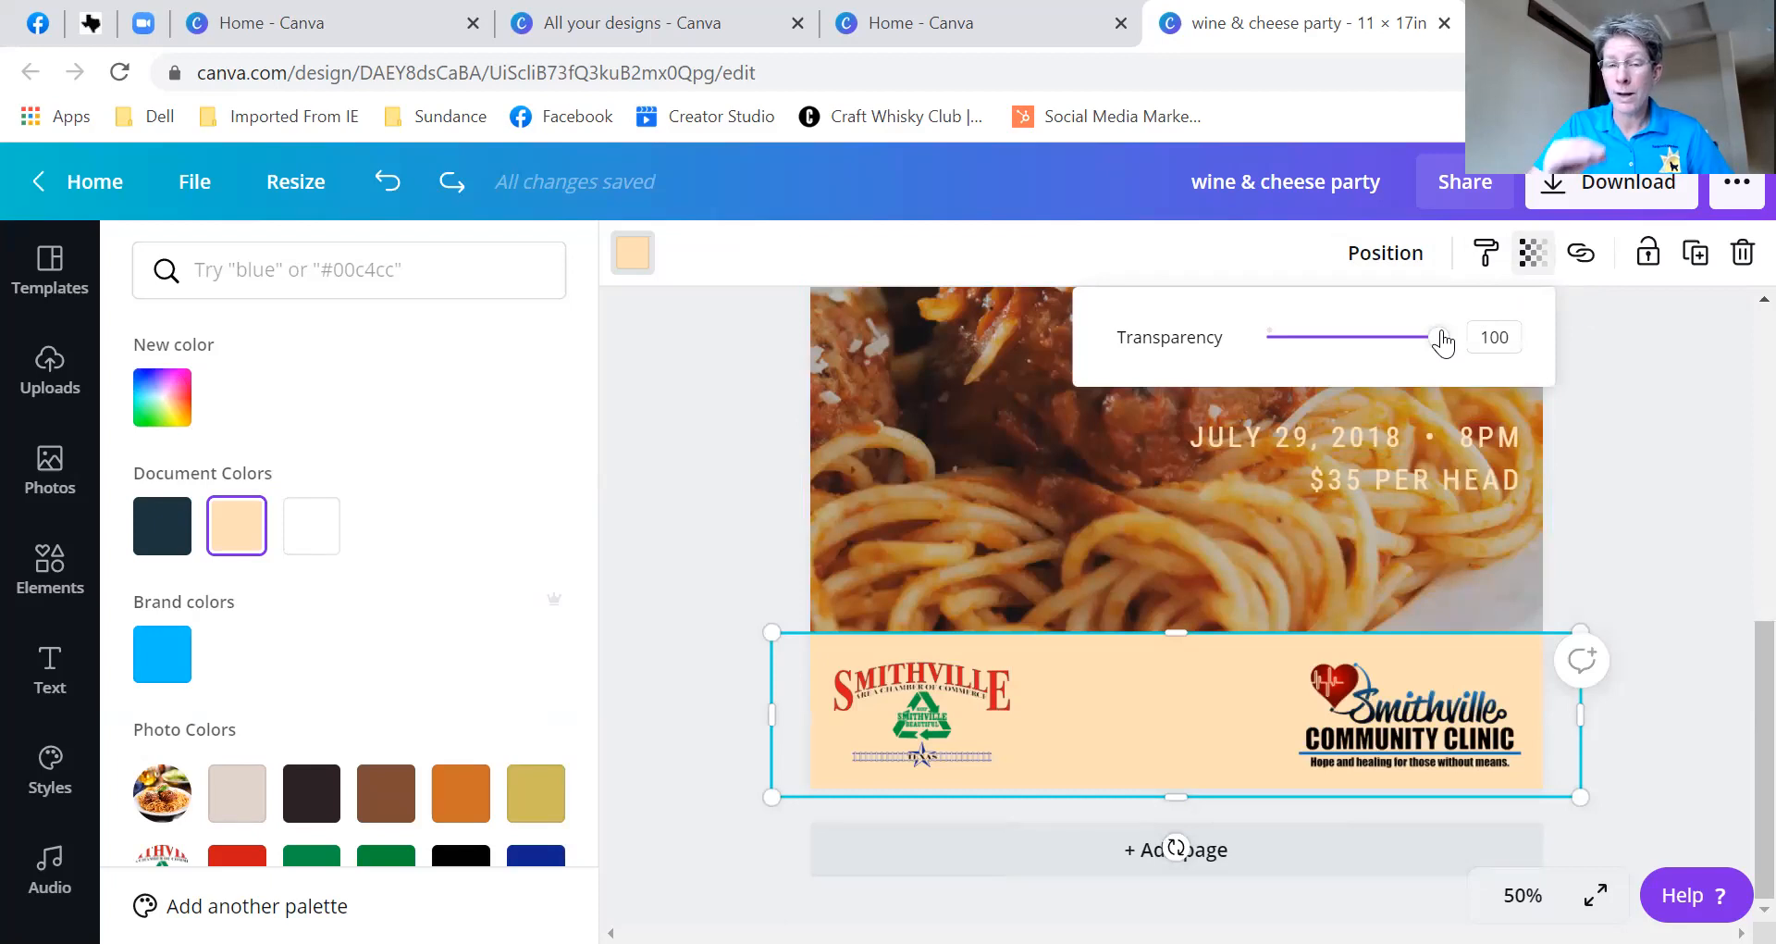
drag(1440, 342, 1353, 380)
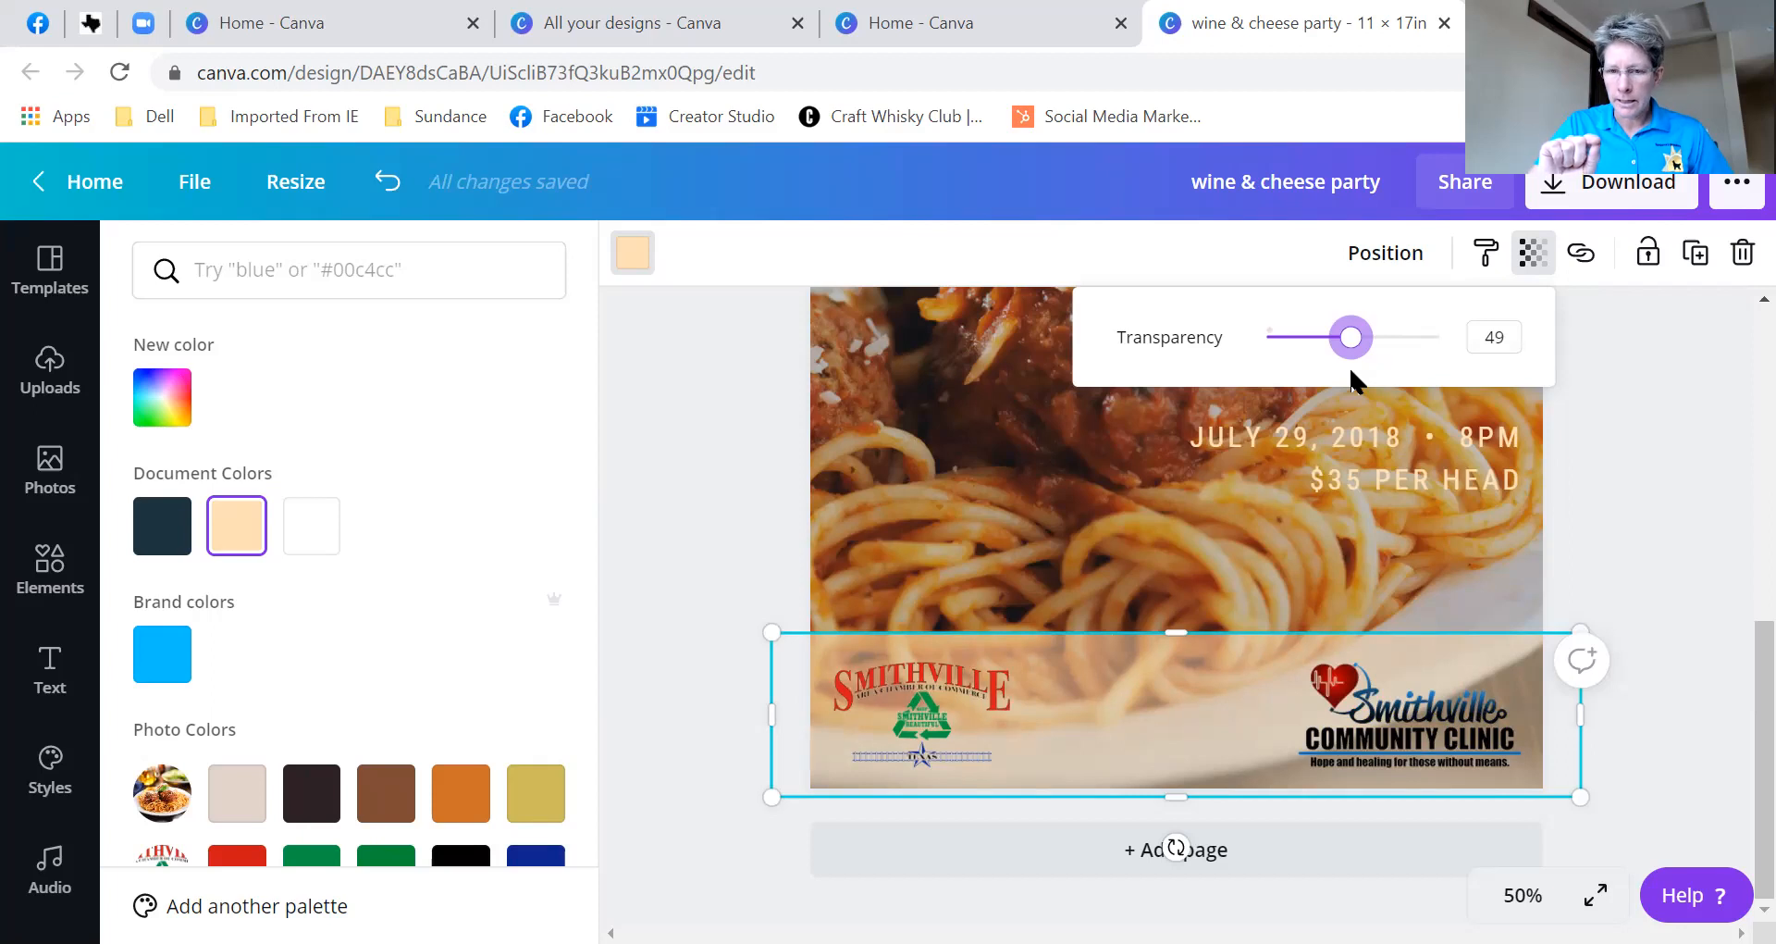
click(1696, 549)
- Lower the upper edge of the semi-transparent logo band slightly, viewing the poster at 25% zoom
click(1523, 894)
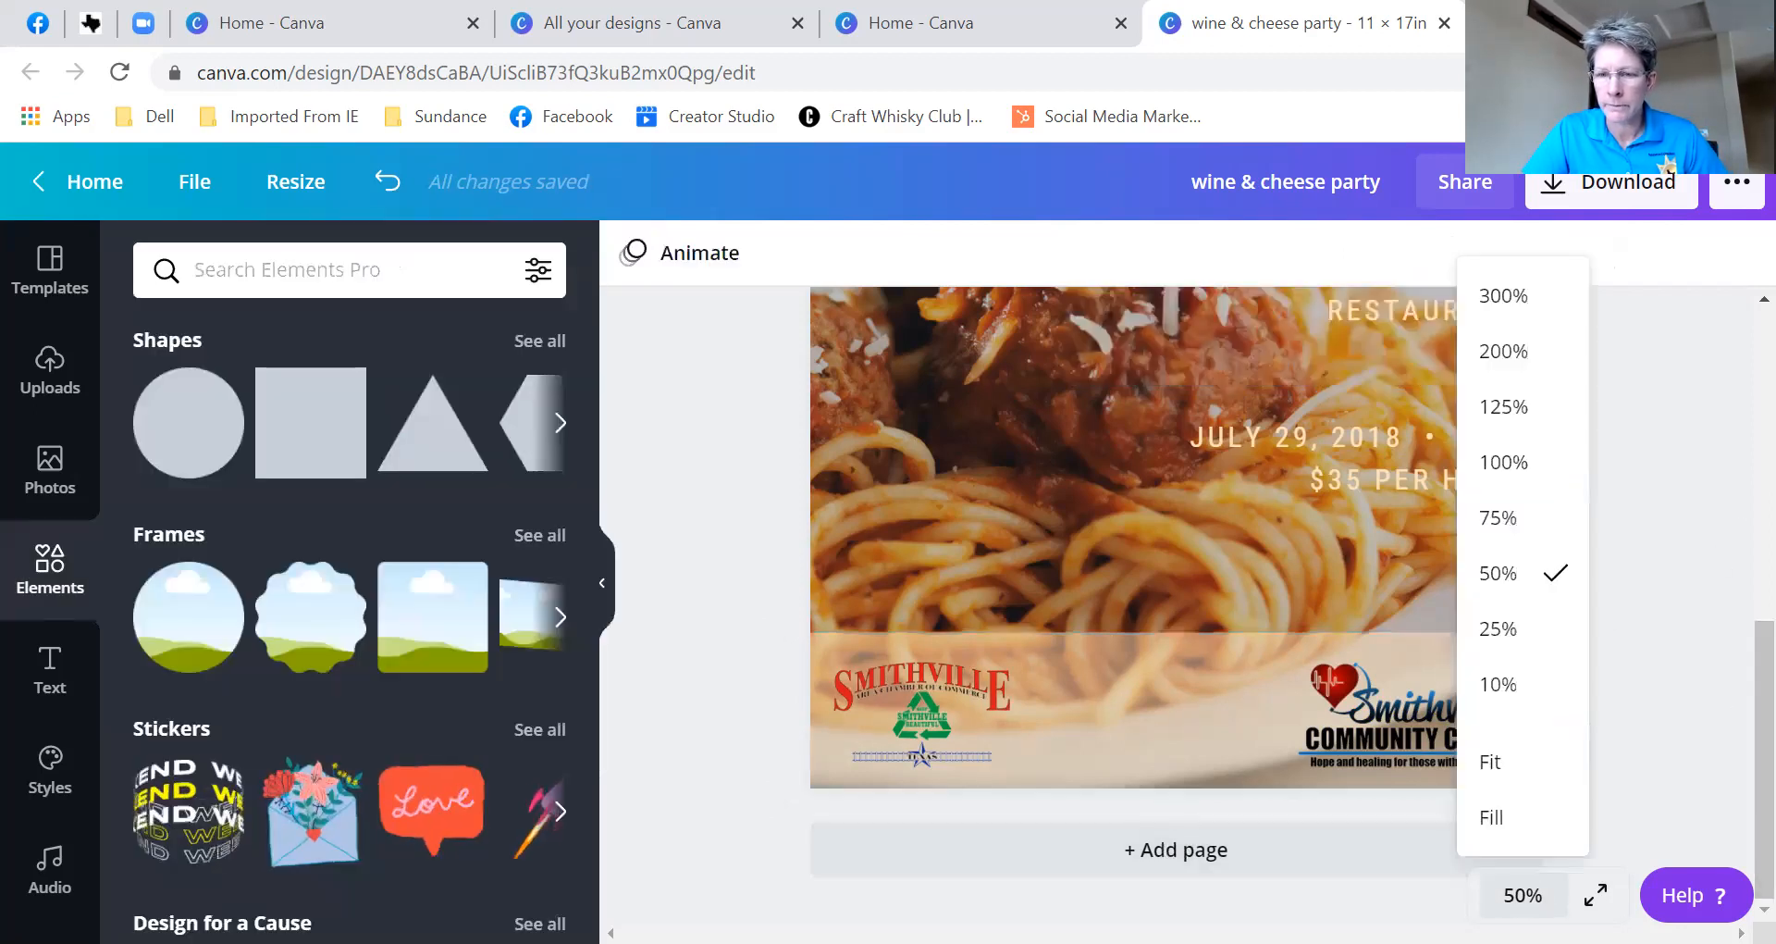
click(1528, 637)
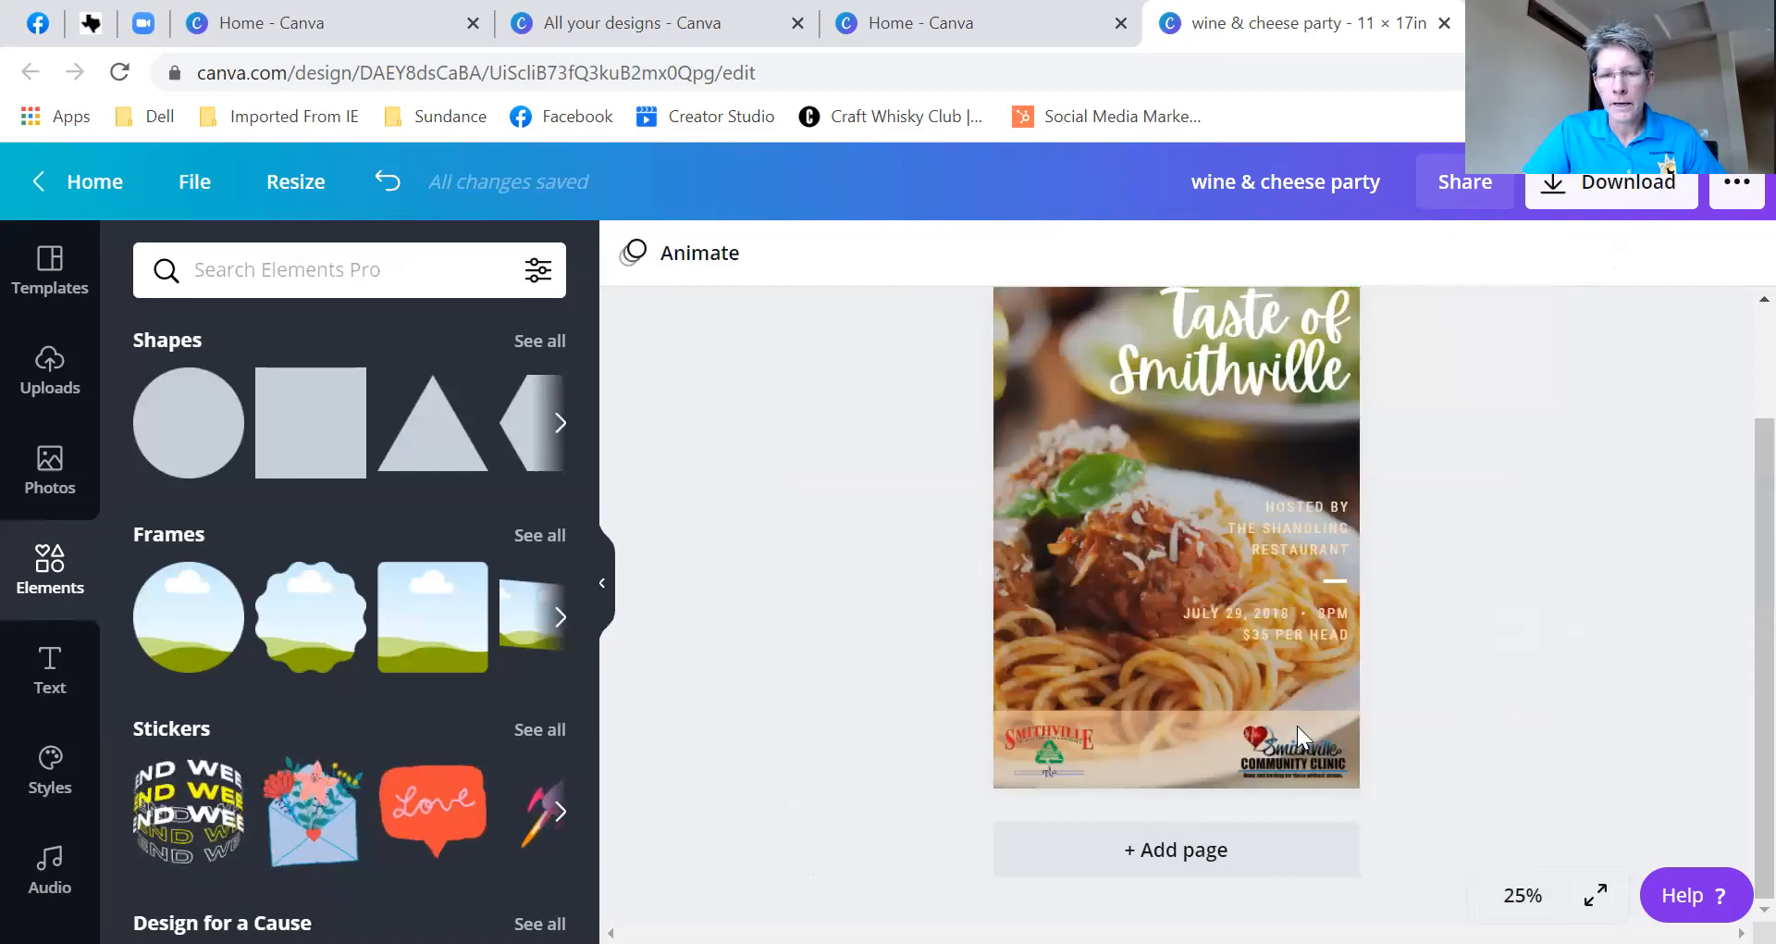
click(1171, 731)
drag(1178, 718, 1181, 719)
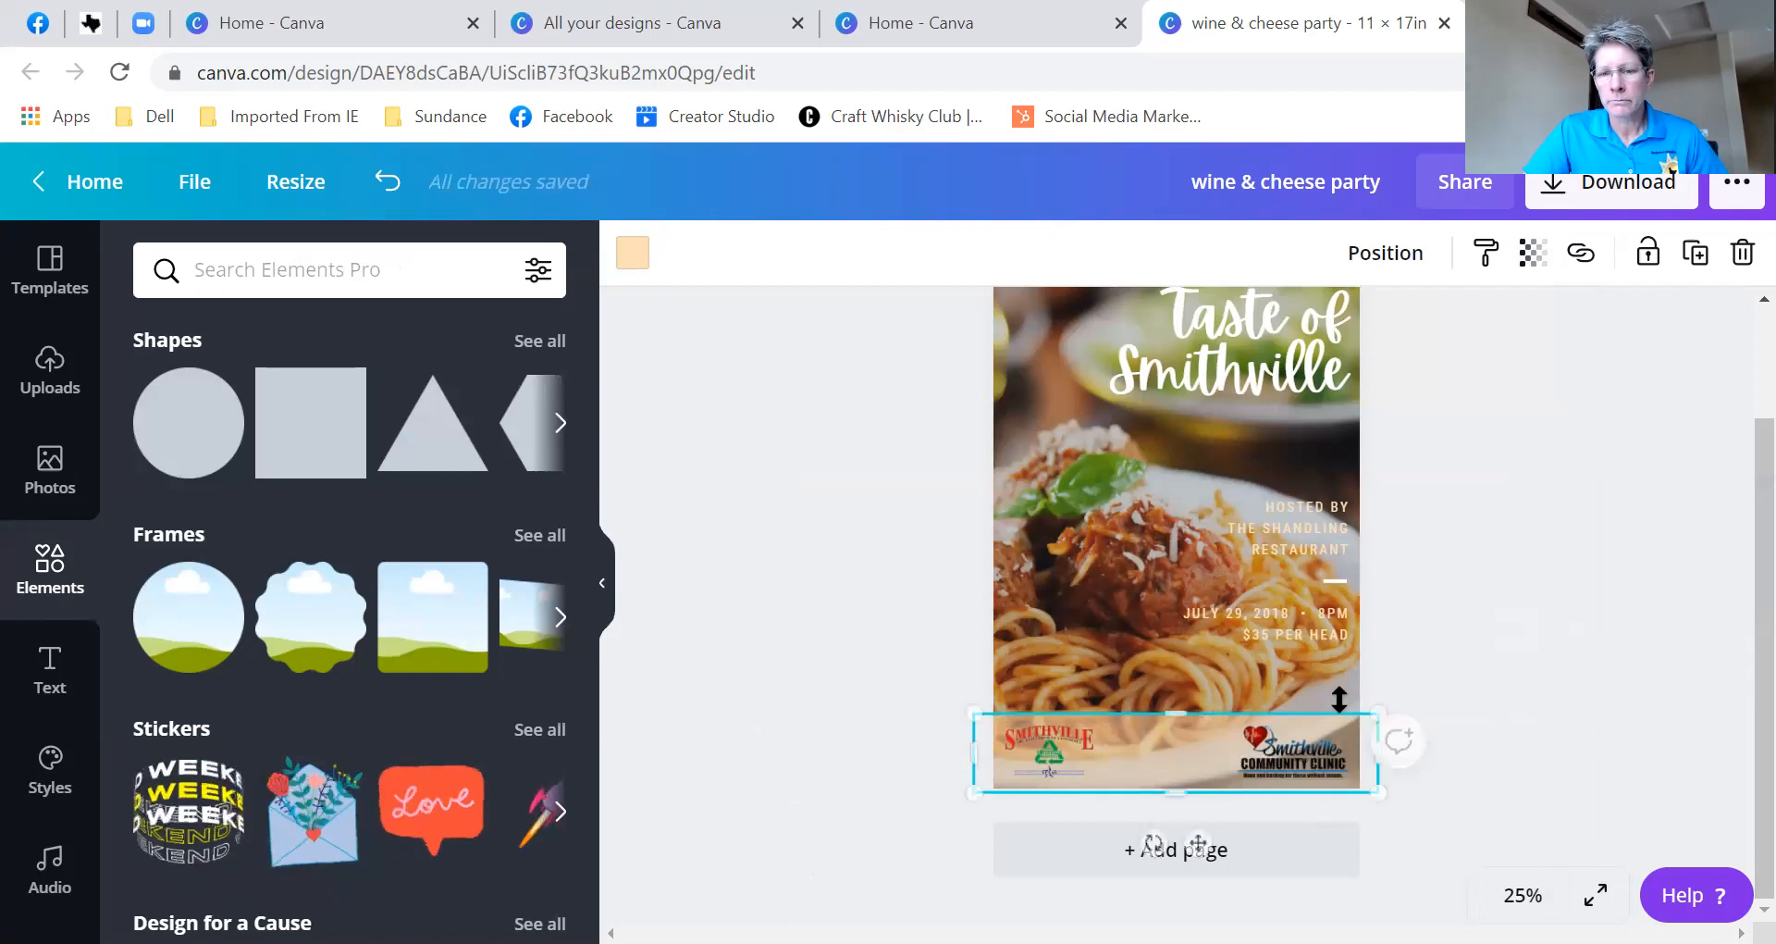
- Try stretching the semi-transparent peach band up over the whole poster and pull its upper edge back to mid-poster
click(1441, 692)
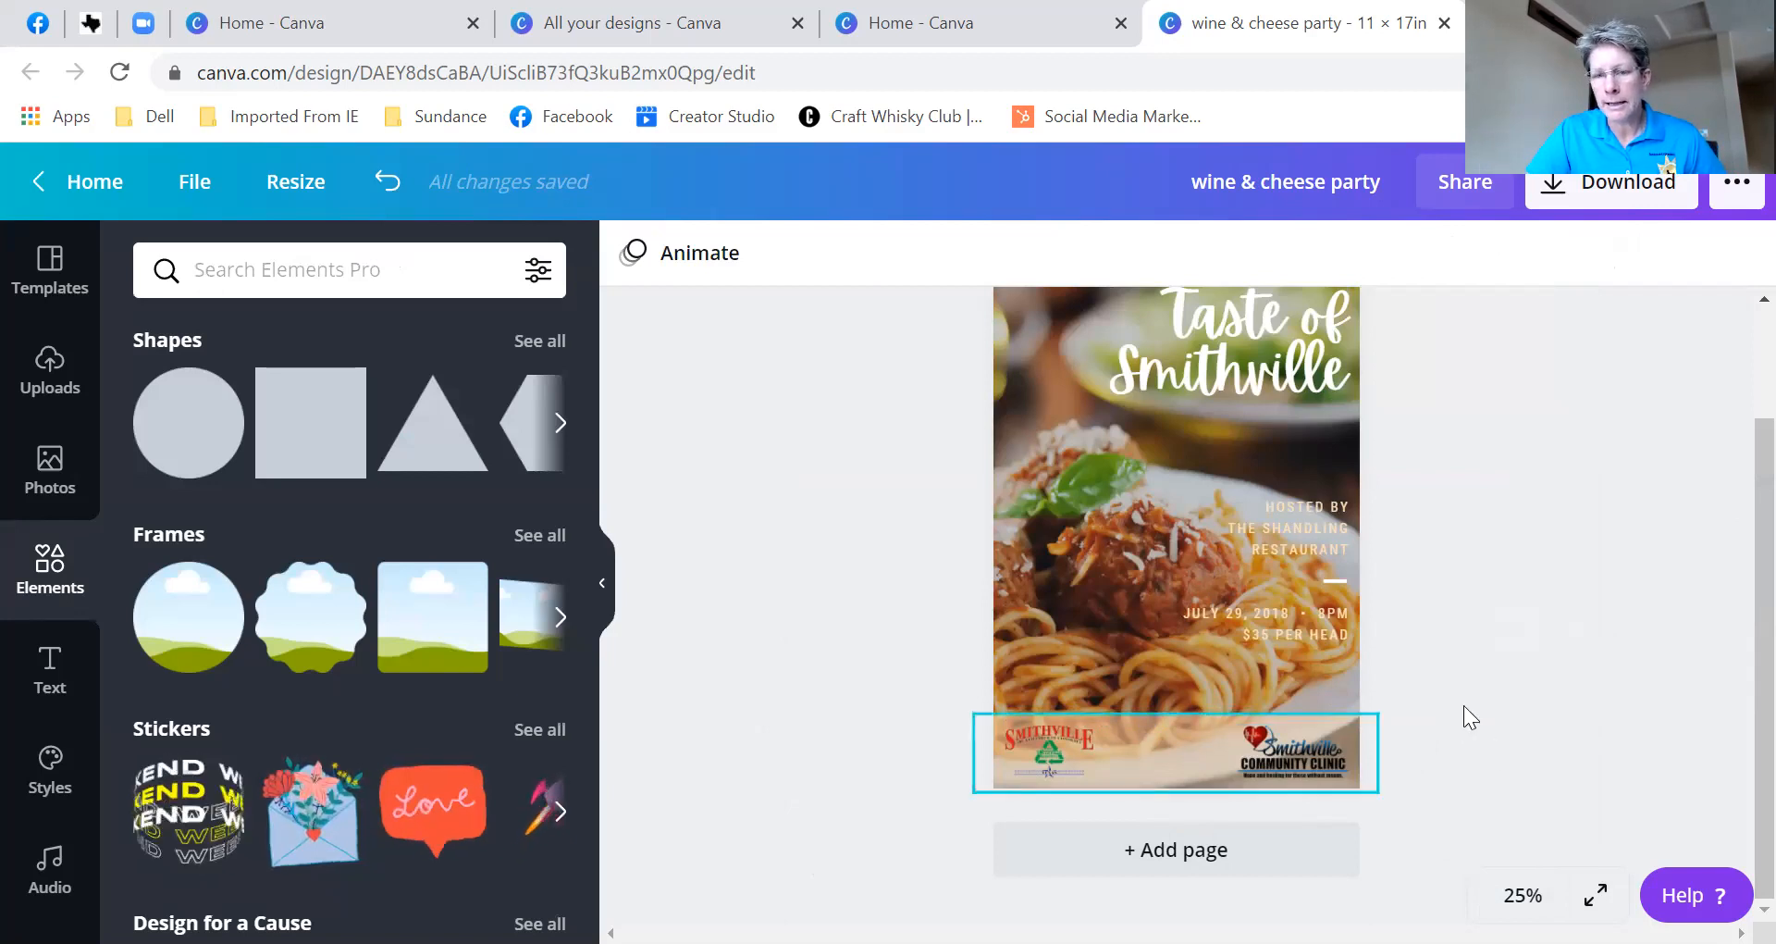
scroll(1730, 728, up, 2)
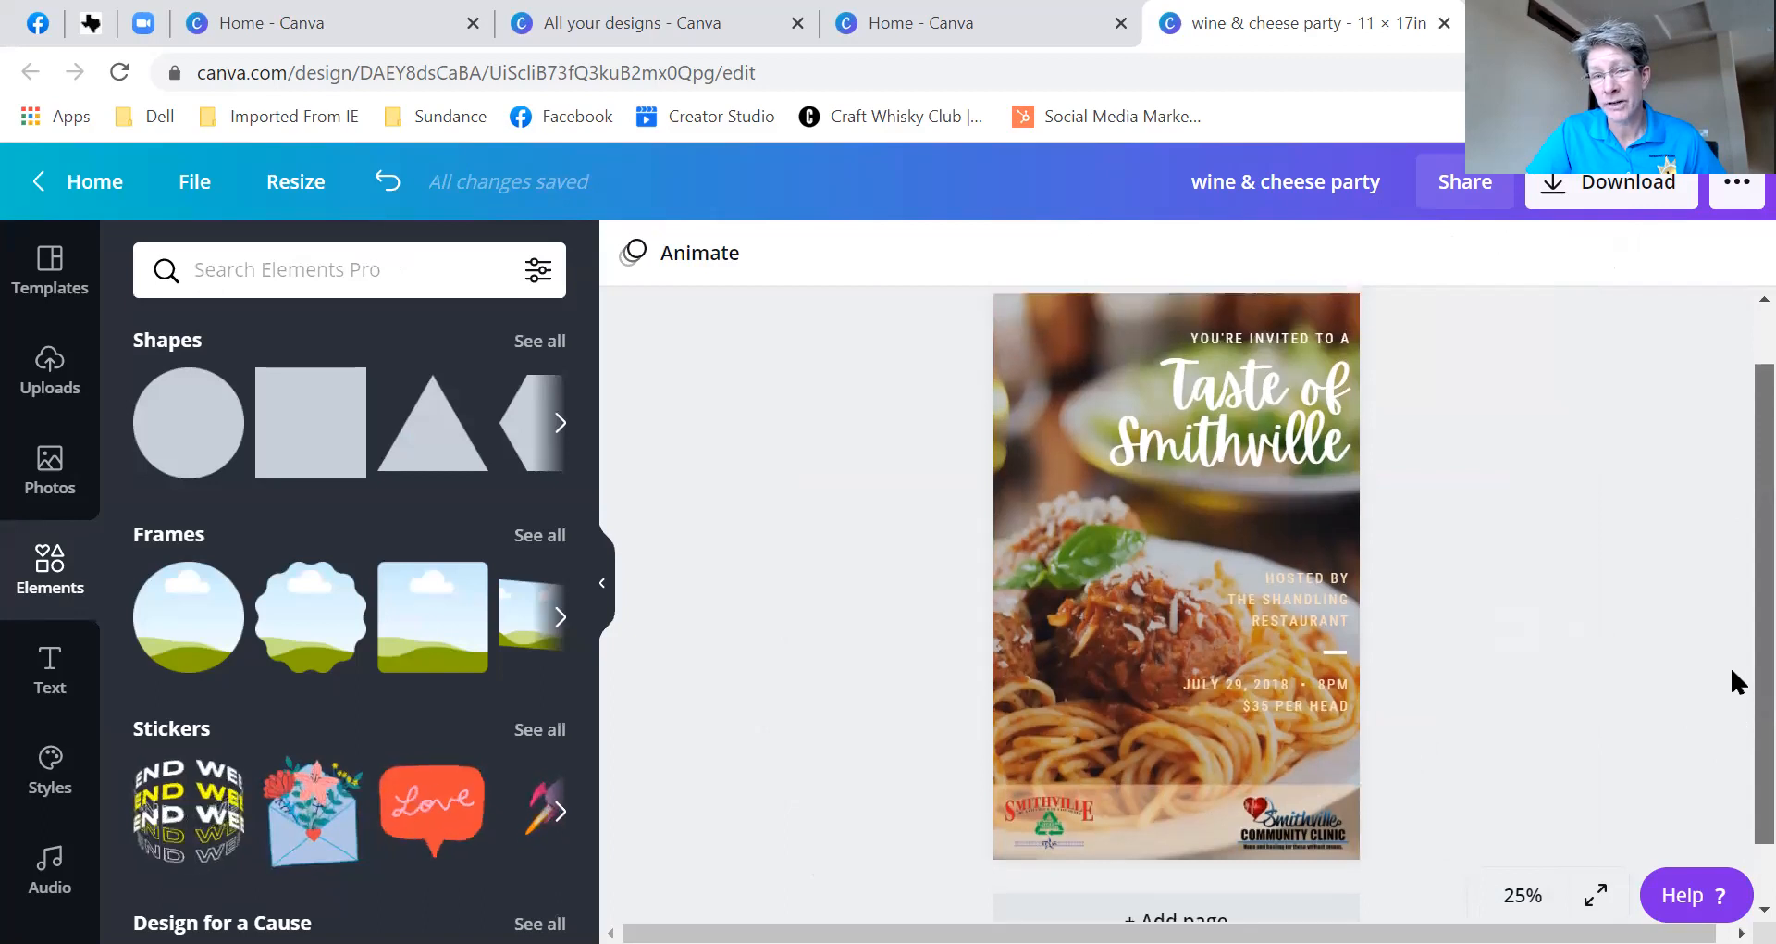
click(1163, 817)
drag(1170, 805, 1146, 290)
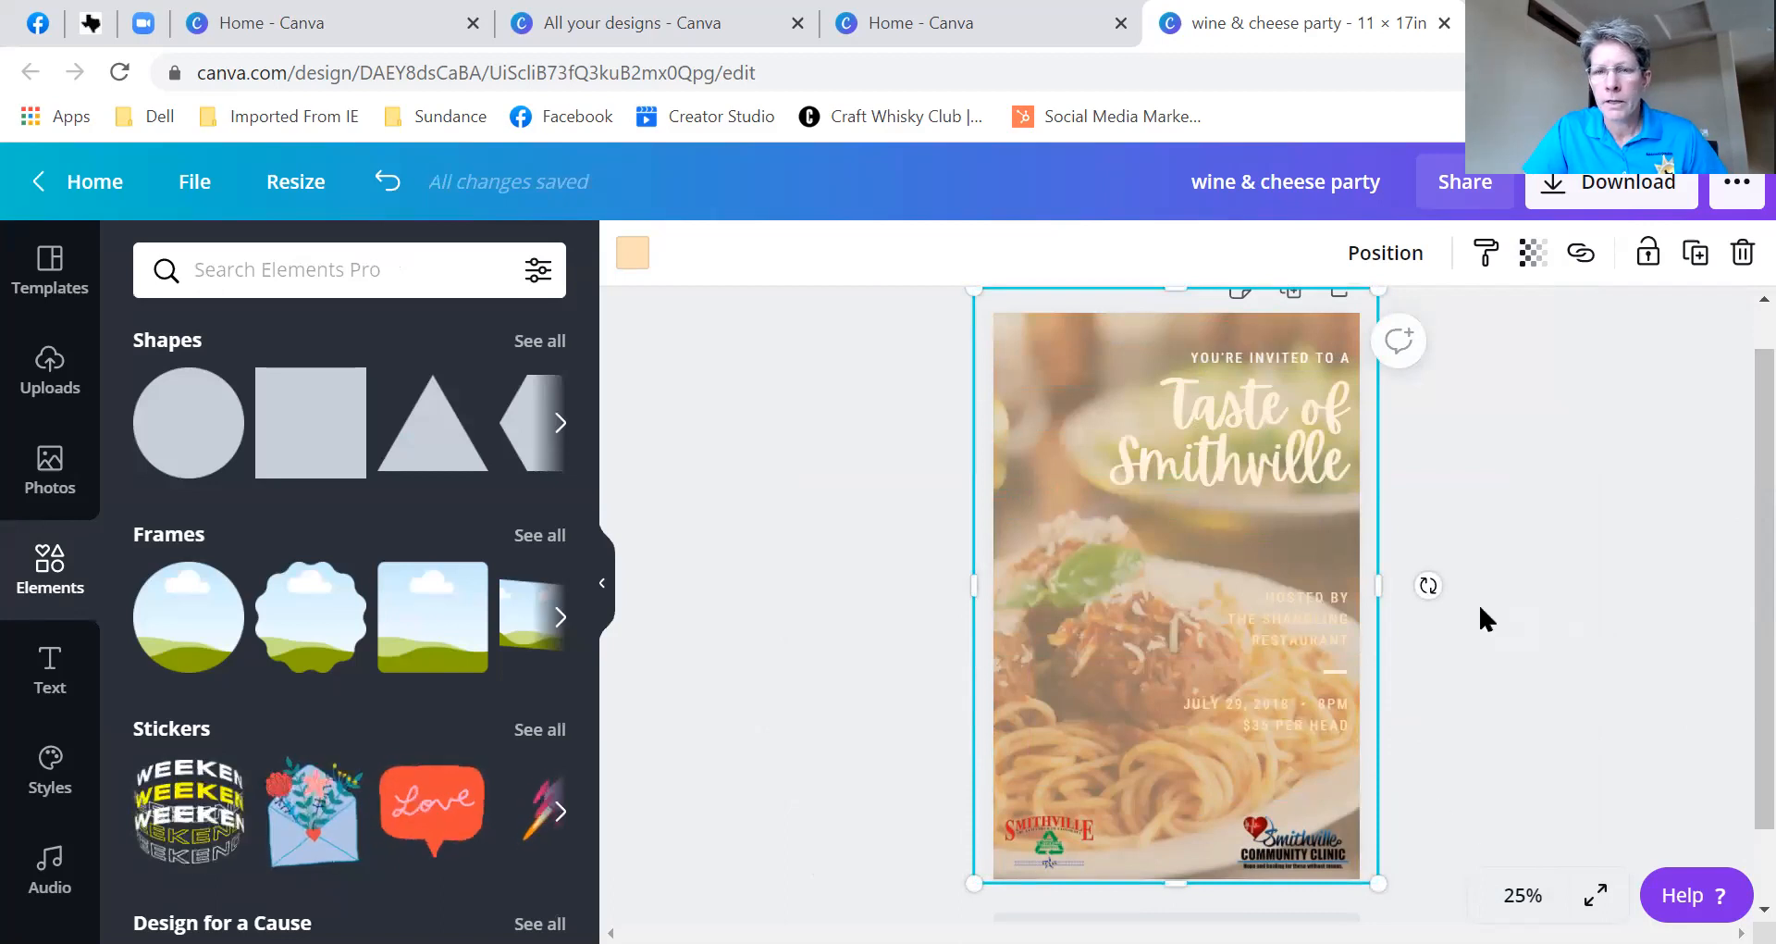
drag(1176, 288, 1175, 506)
- Raise the transparency value of the full-poster layer and extend the peach band up over the whole poster again
click(1041, 375)
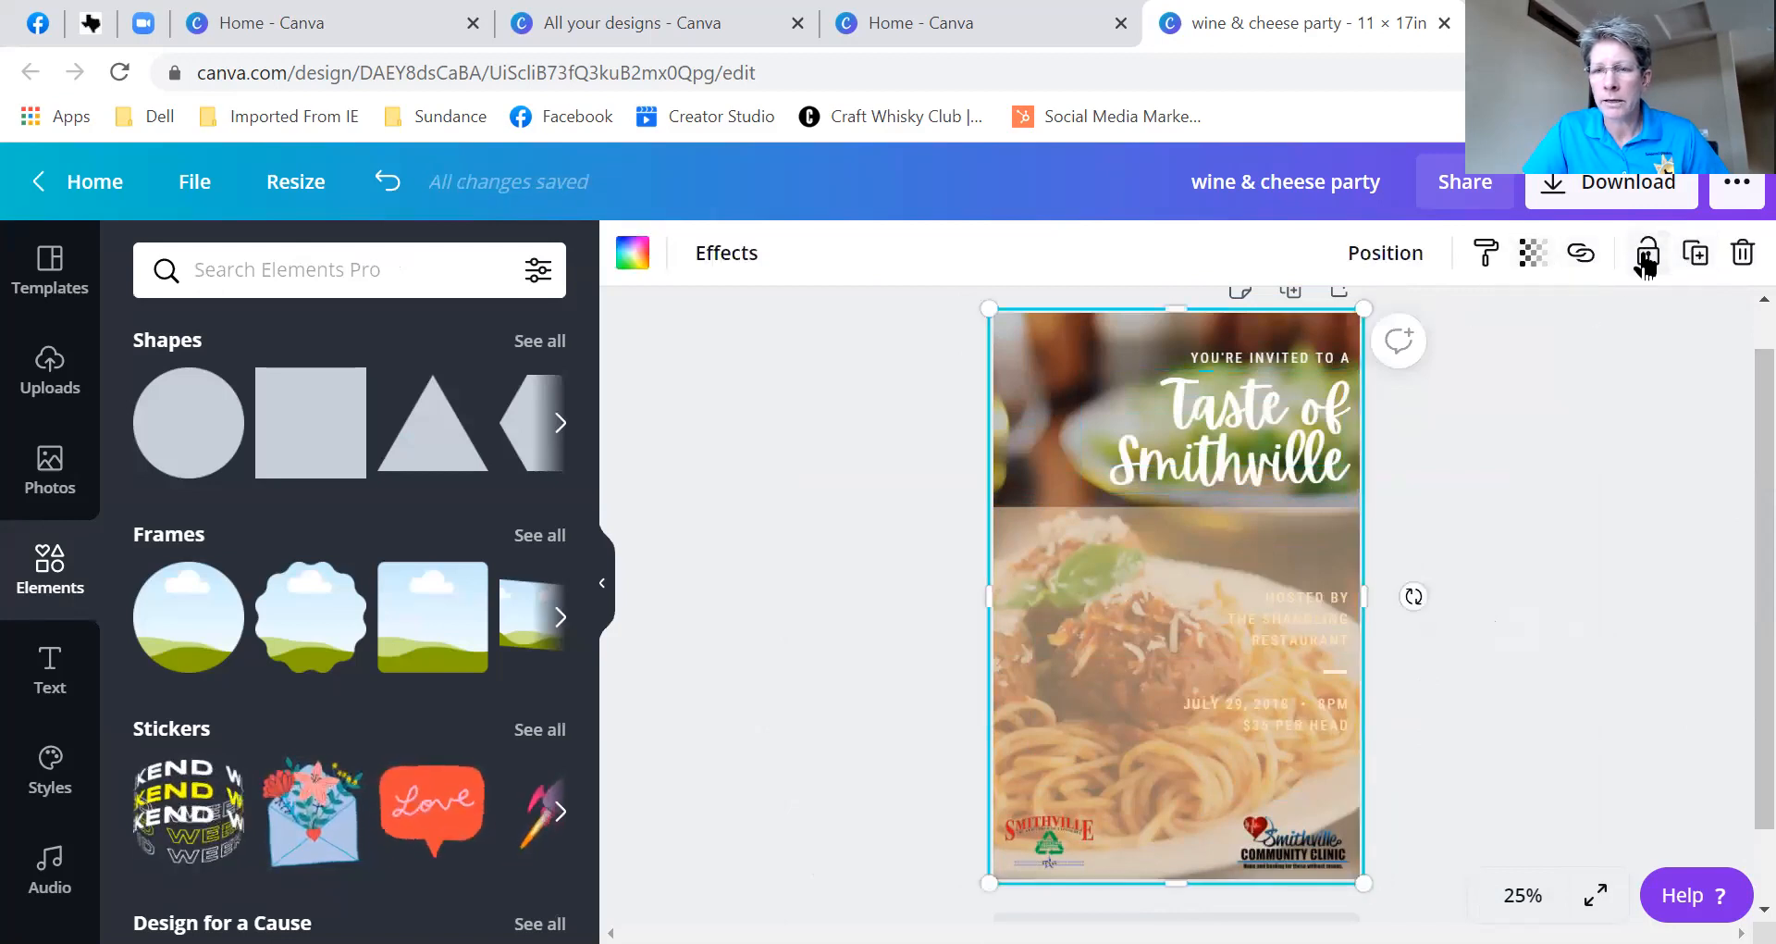
click(1532, 252)
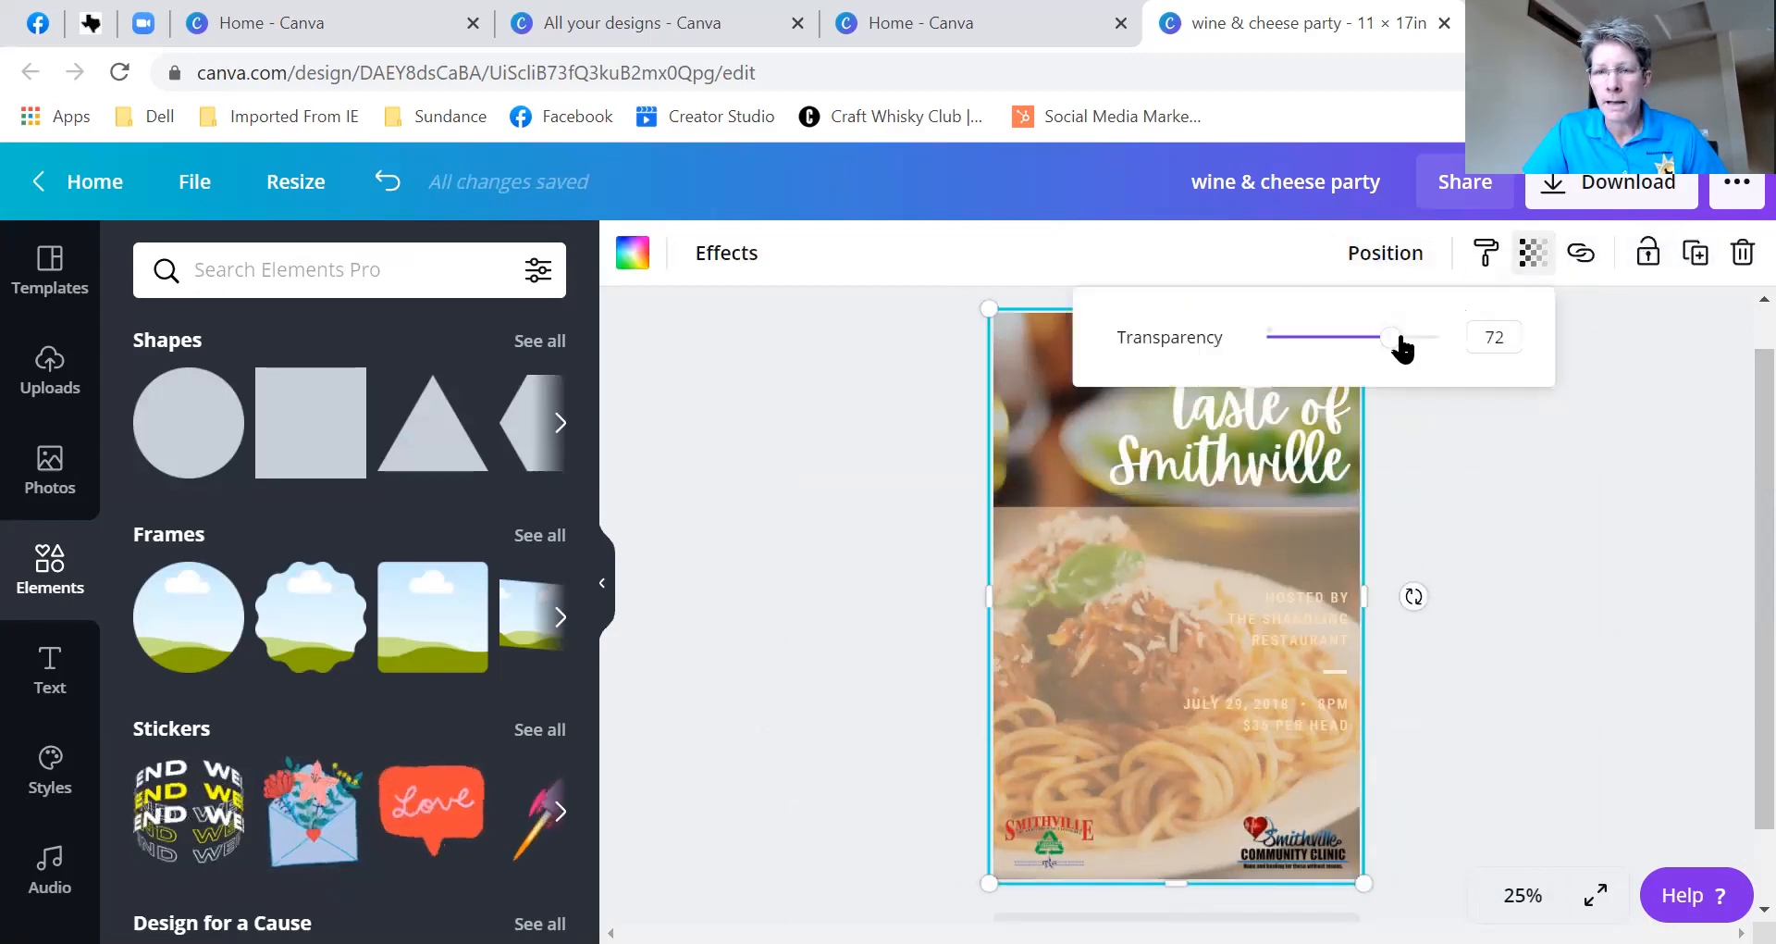
drag(1395, 348, 1420, 342)
click(1508, 586)
click(1138, 540)
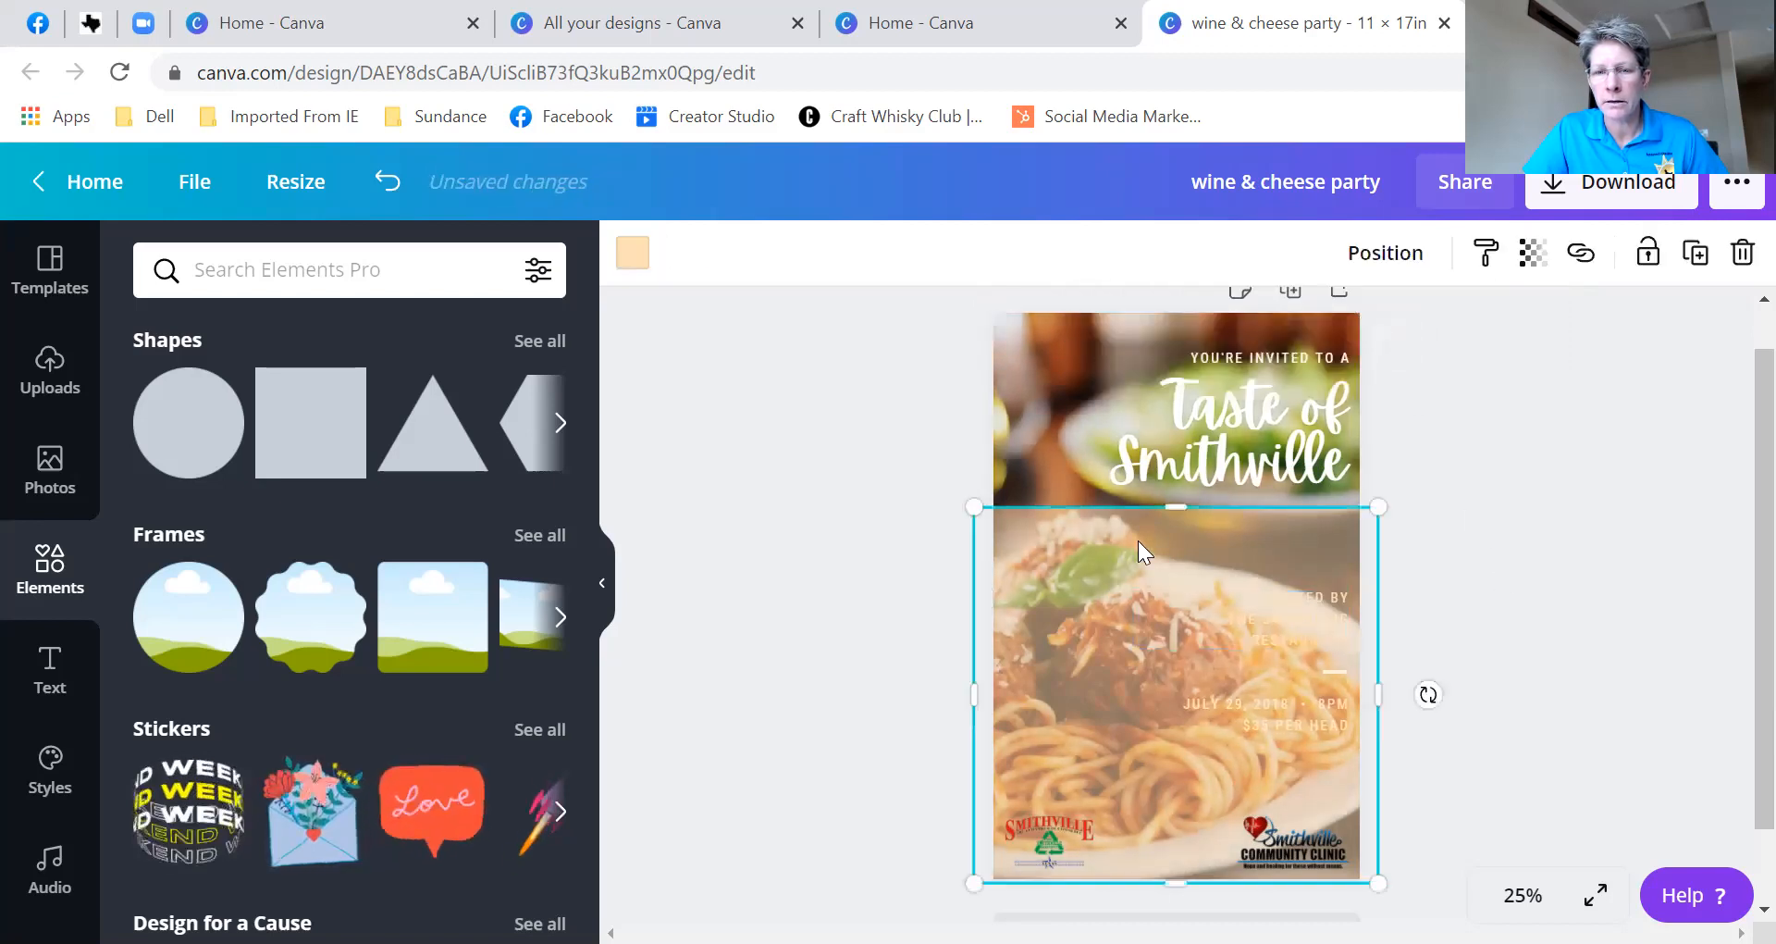
drag(1171, 507, 1157, 306)
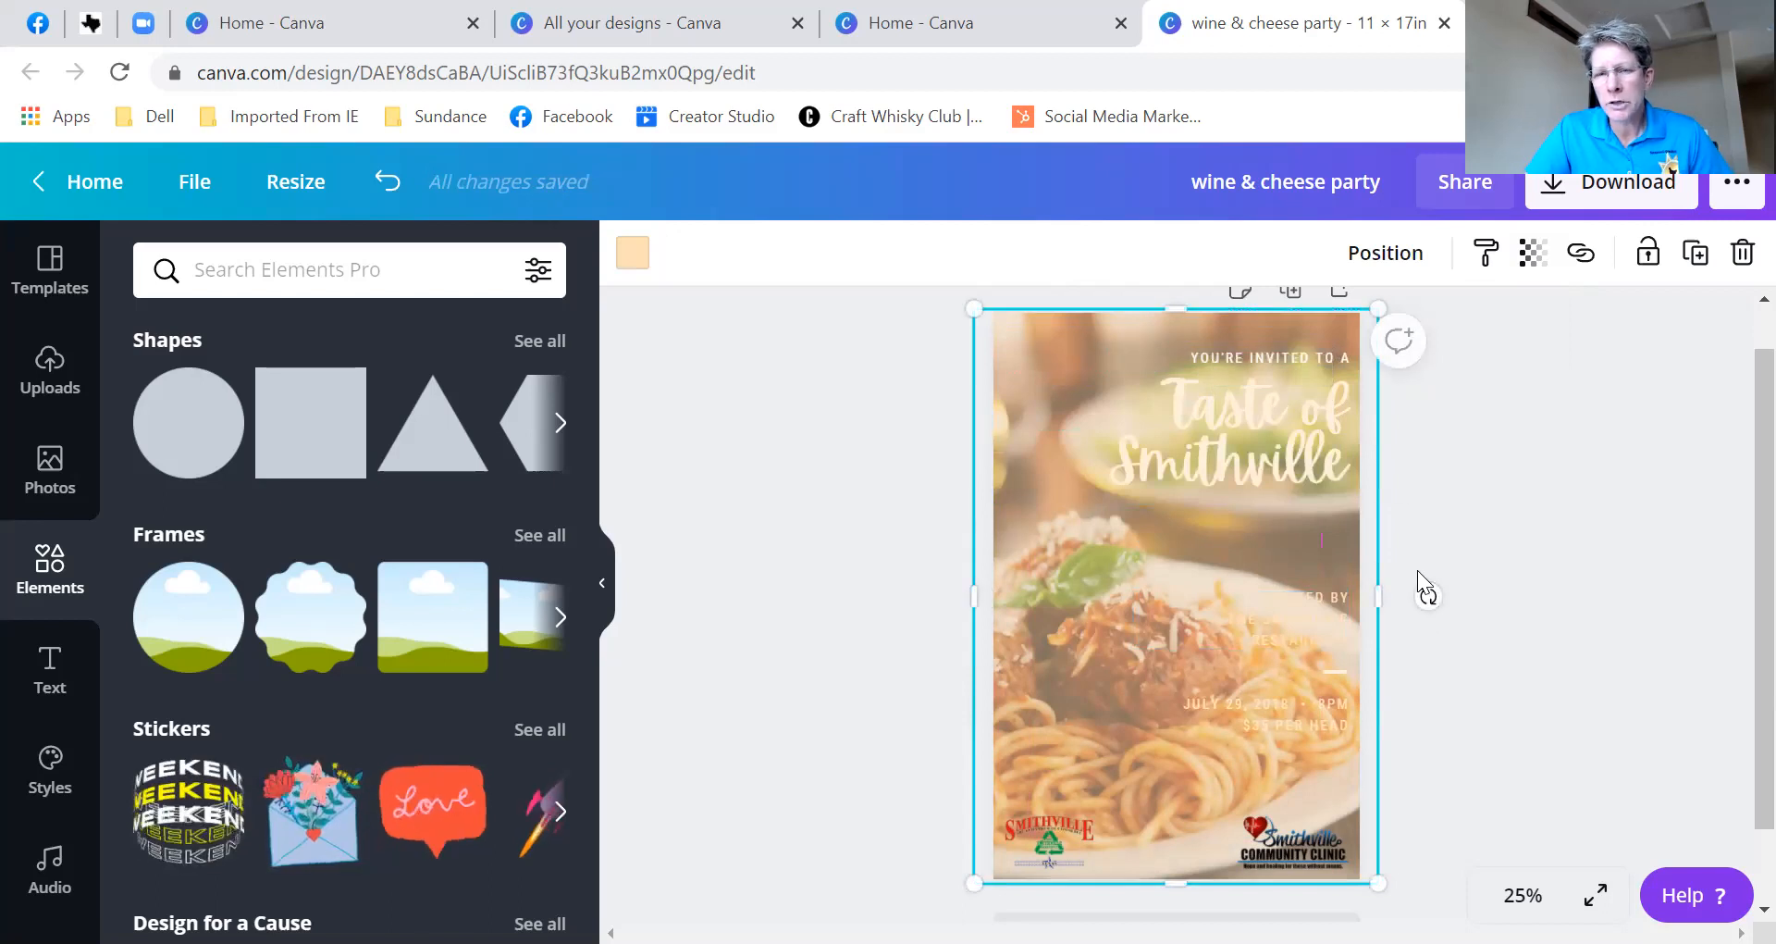
- Undo the band stretching and layer transparency changes, leaving the peach band only behind the sponsor logos
click(386, 185)
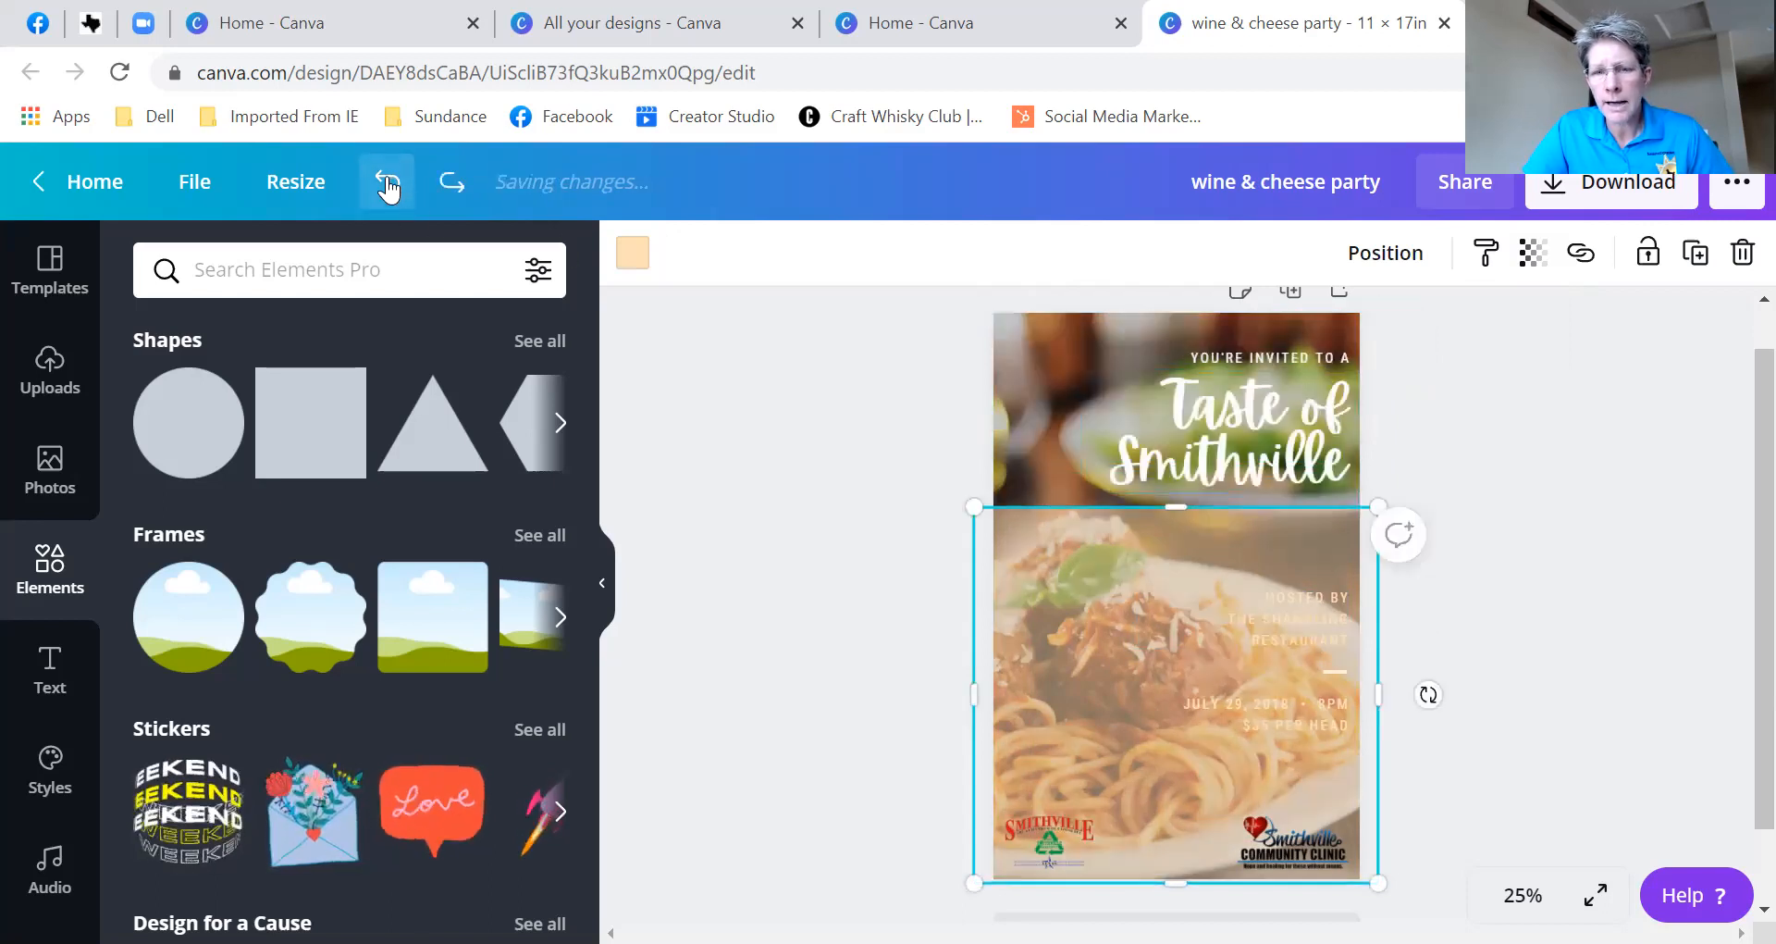
click(386, 185)
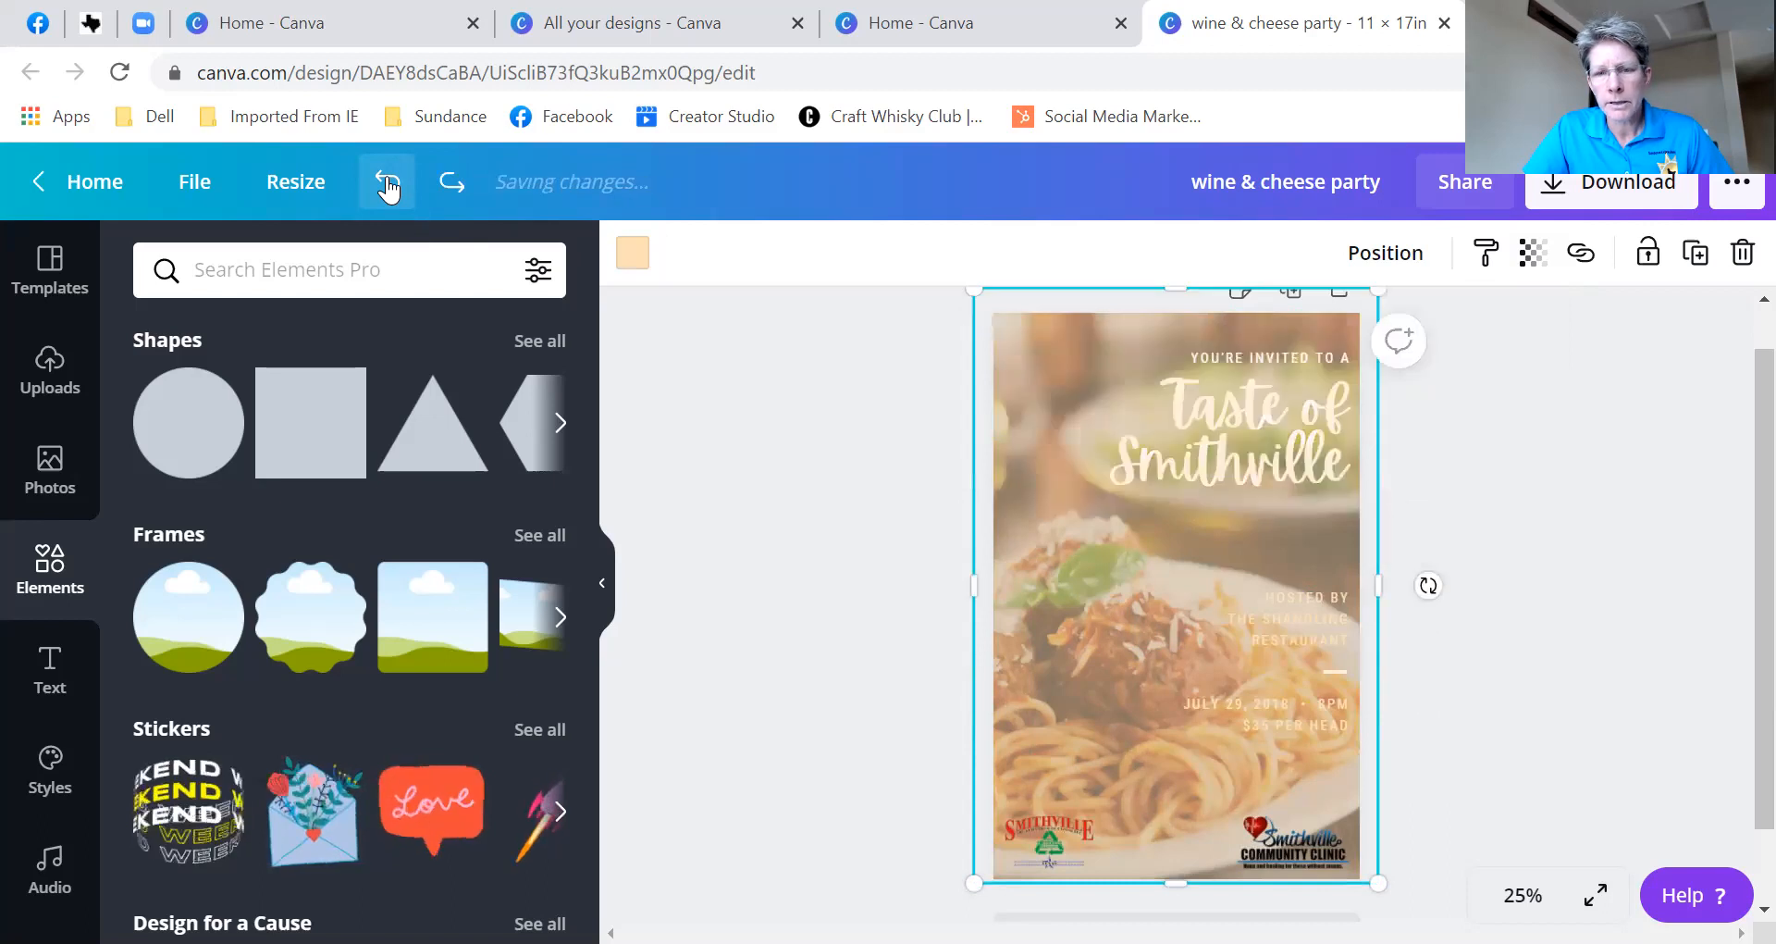
click(386, 185)
click(1500, 676)
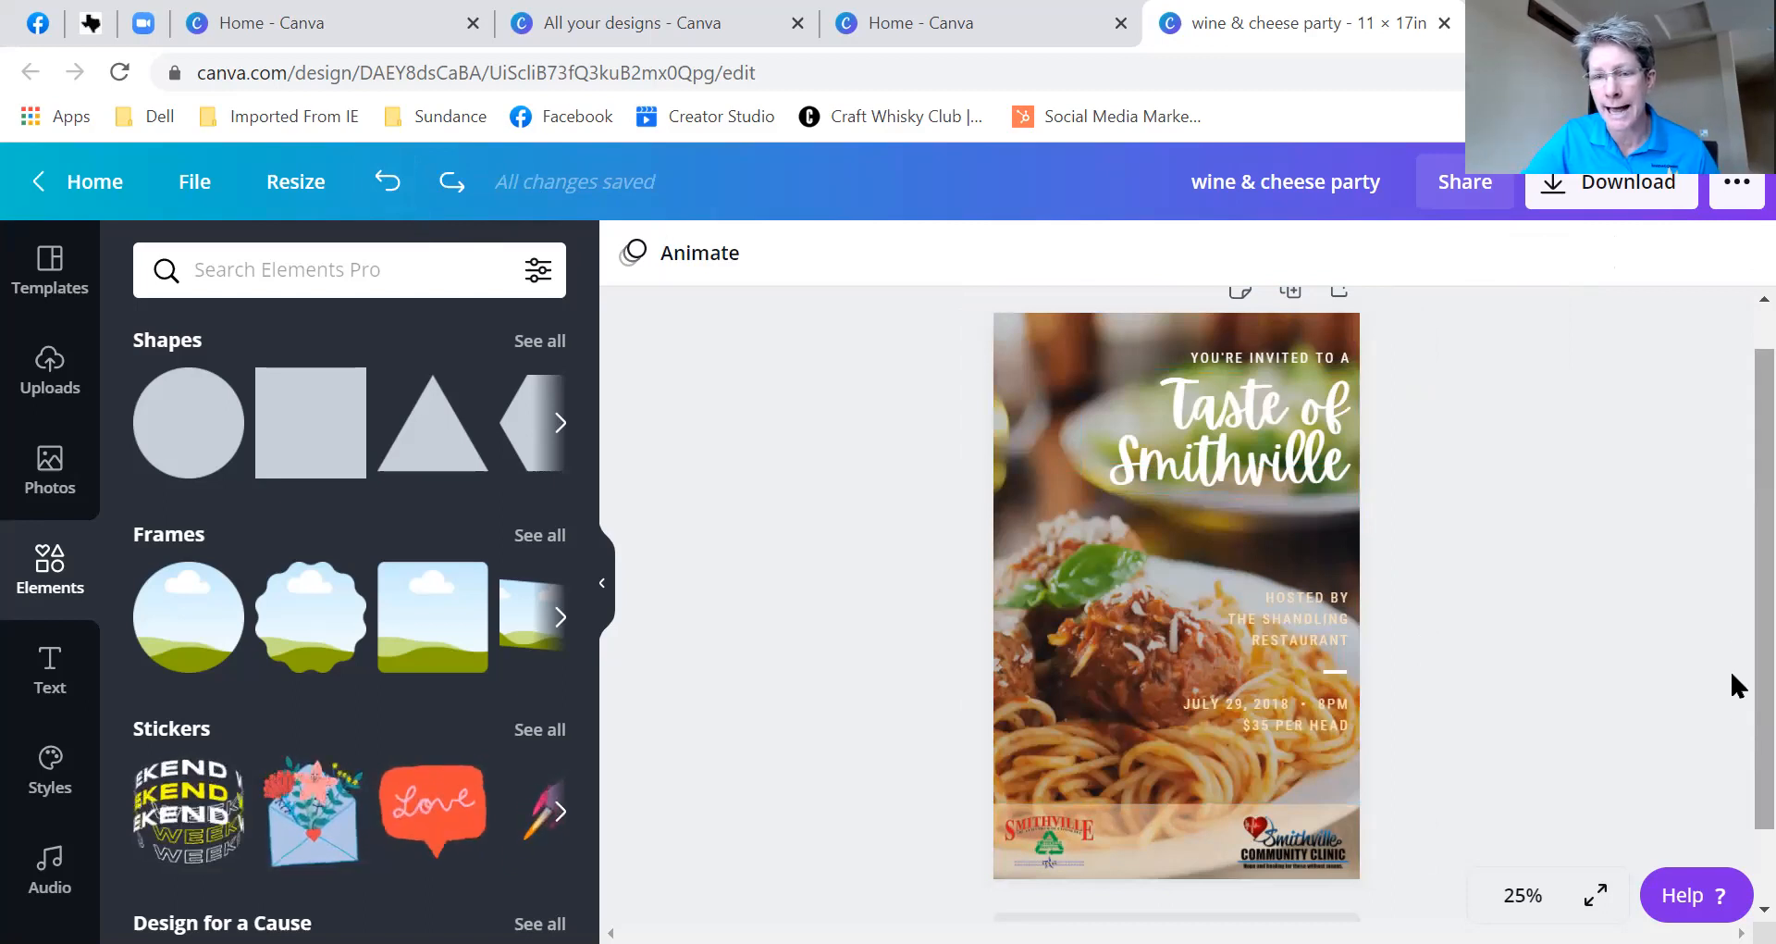
- Narrow the "Hosted by the Shandling Restaurant" text box and move it up beneath the Smithville title, working at 50% zoom
scroll(1711, 601, down, 2)
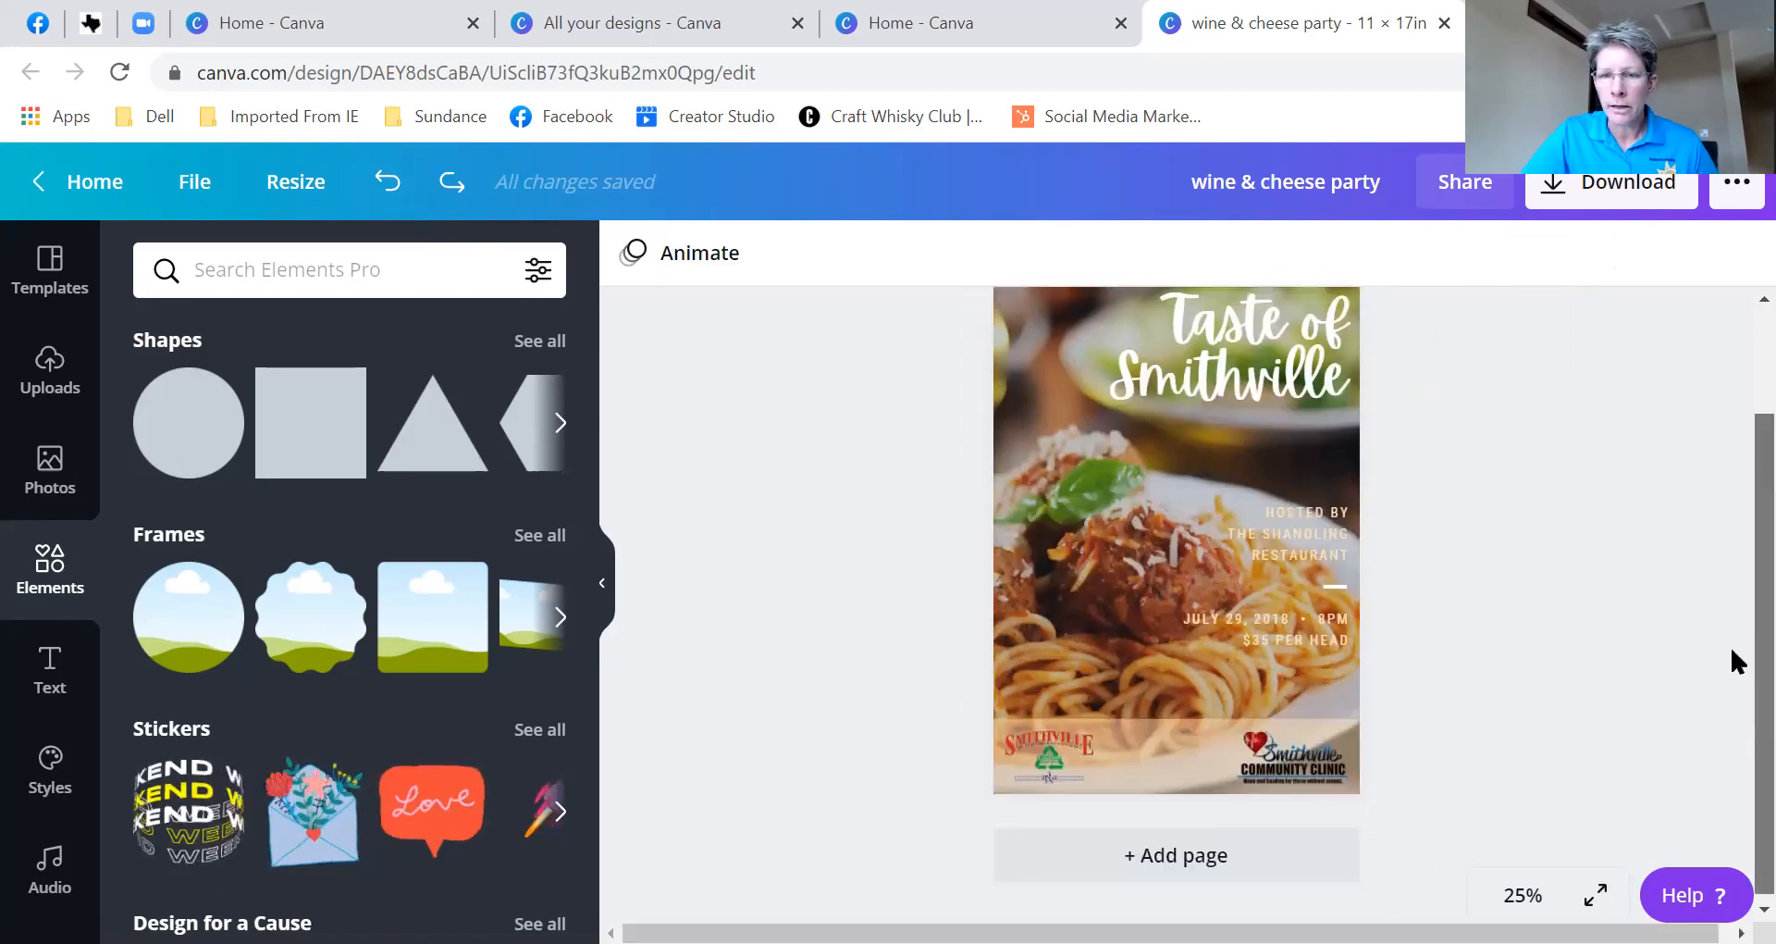
click(1523, 894)
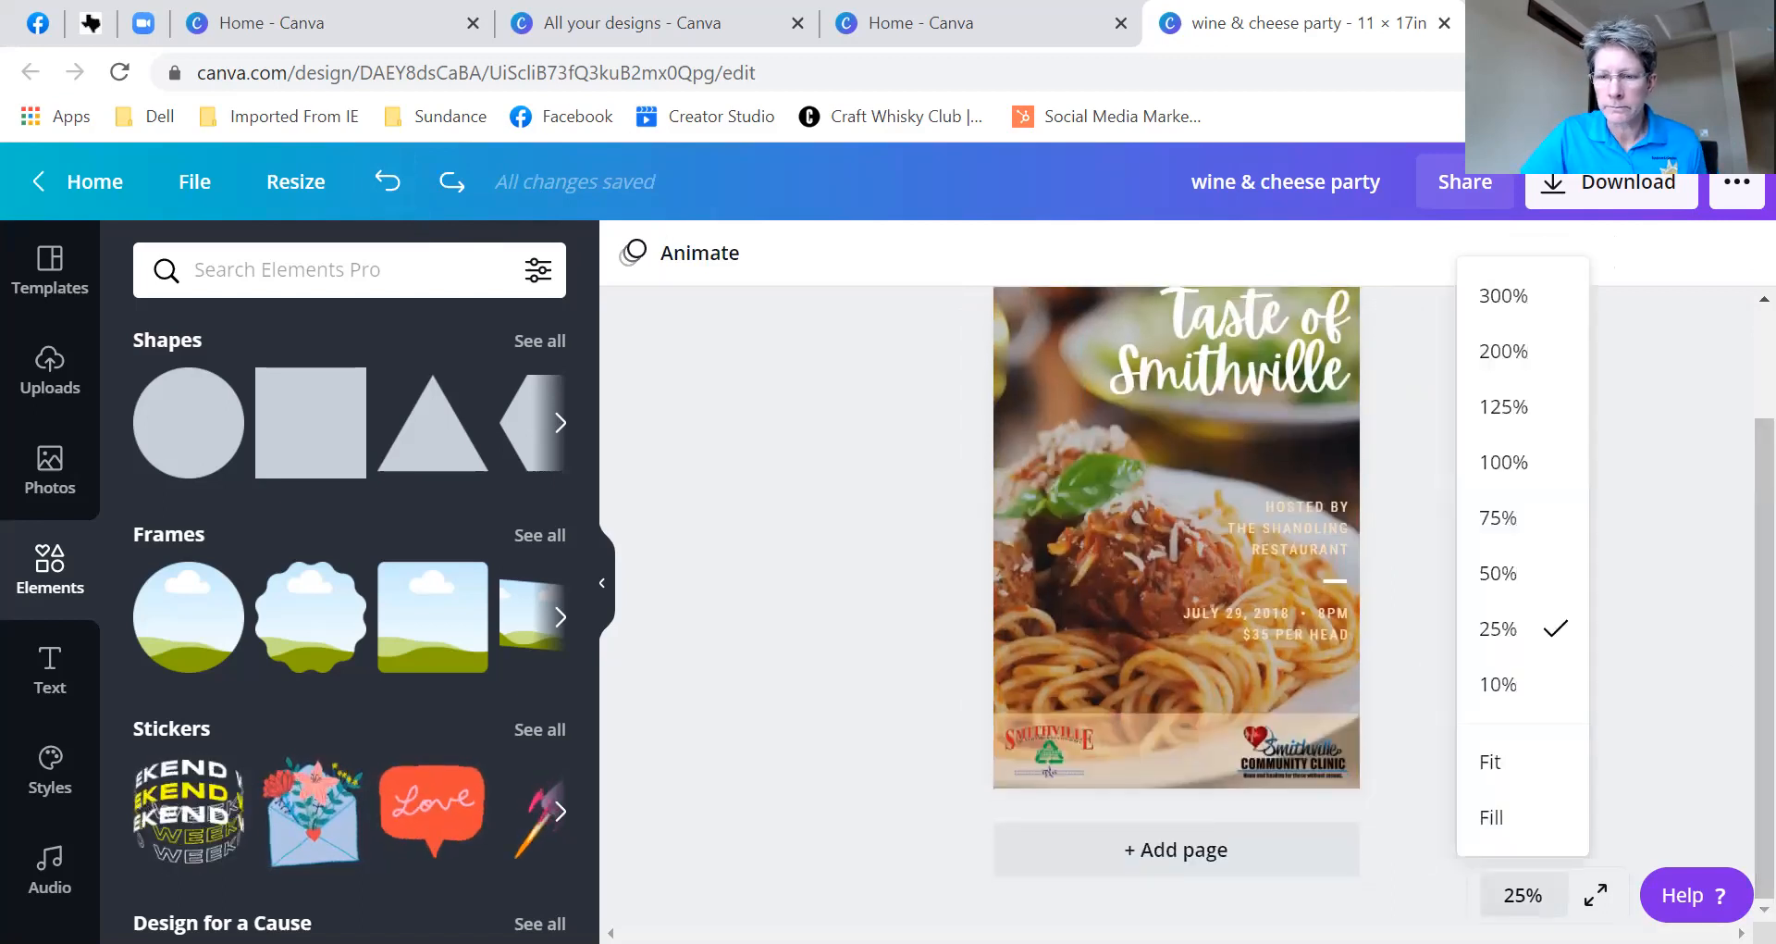
click(1519, 573)
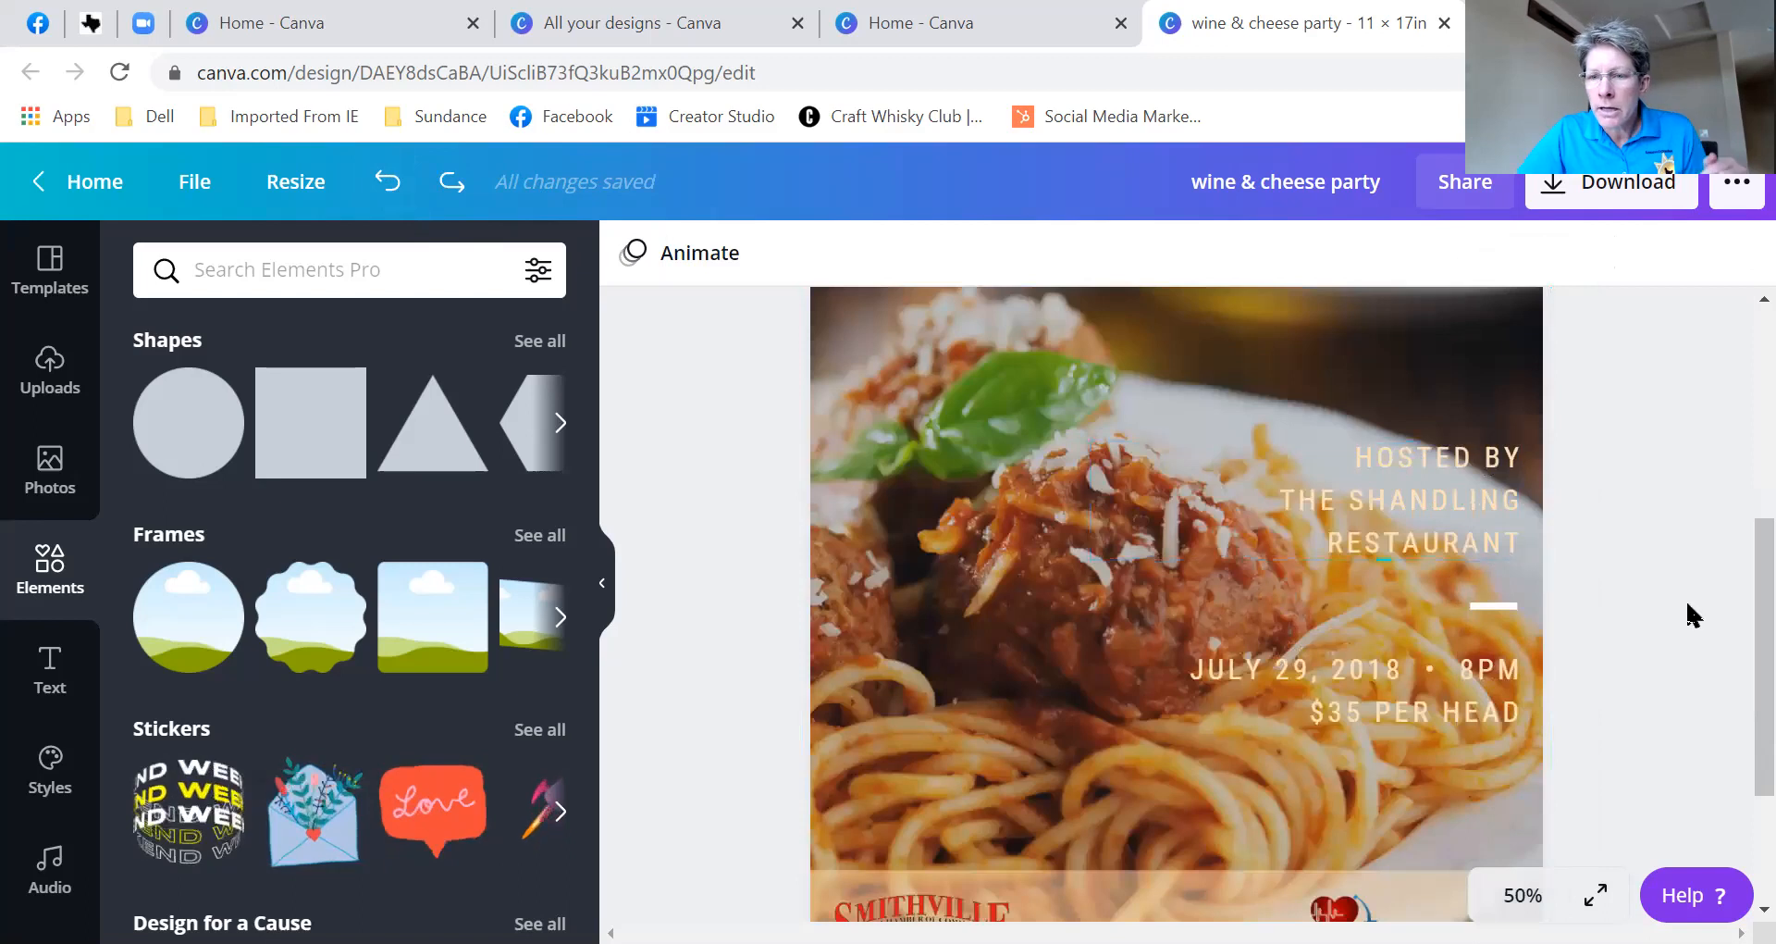
scroll(1729, 681, down, 1)
scroll(1730, 599, up, 3)
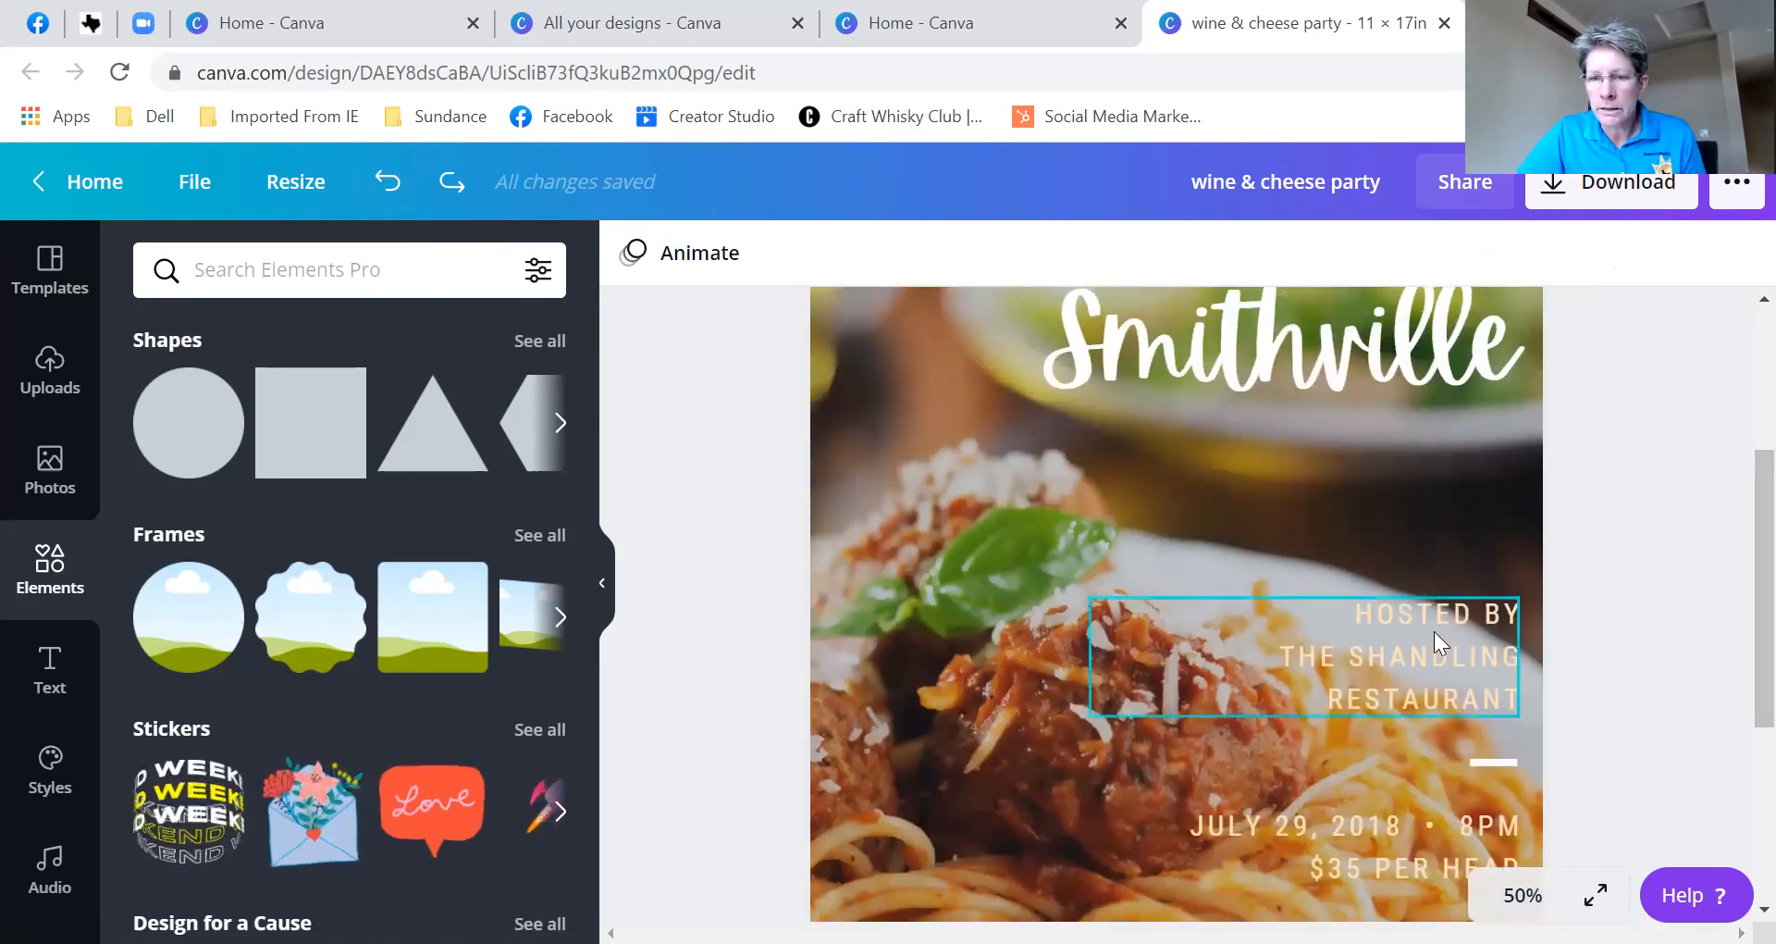
click(1432, 631)
drag(1086, 654, 1185, 654)
drag(1384, 605, 1513, 552)
- Replace the "Hosted by the Shandling Restaurant" text with "RESTAURANT 1" and "RESTAURANT 2" on two lines
click(1368, 469)
click(1377, 469)
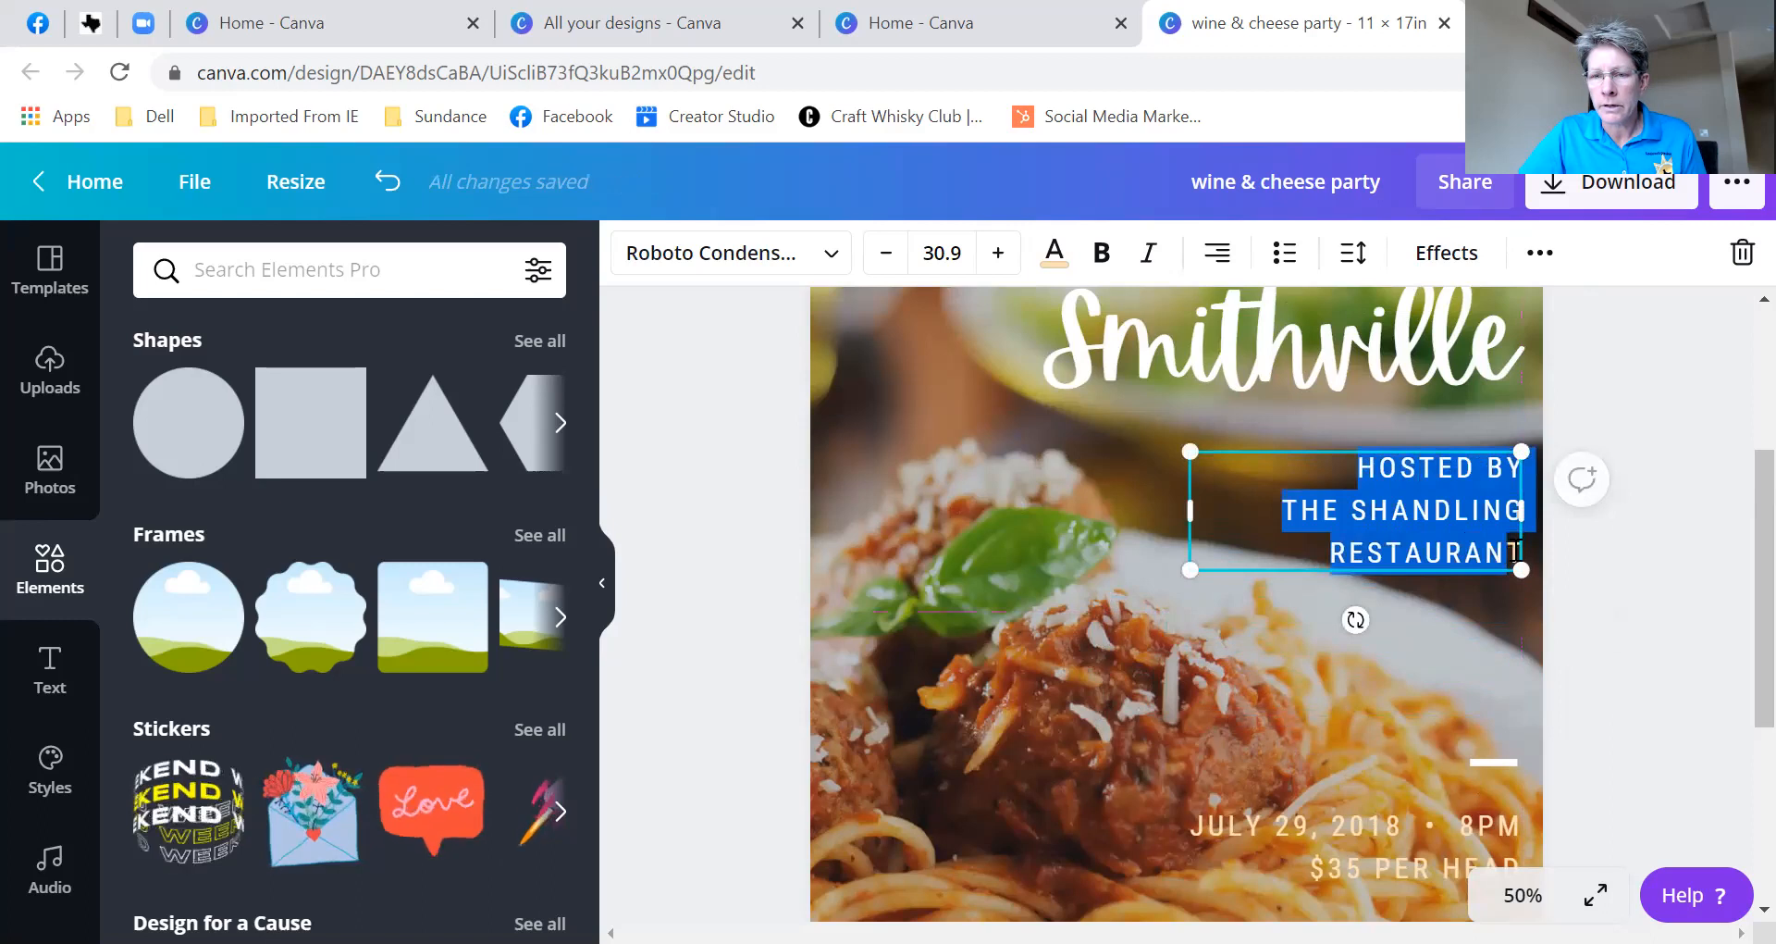
text(REST)
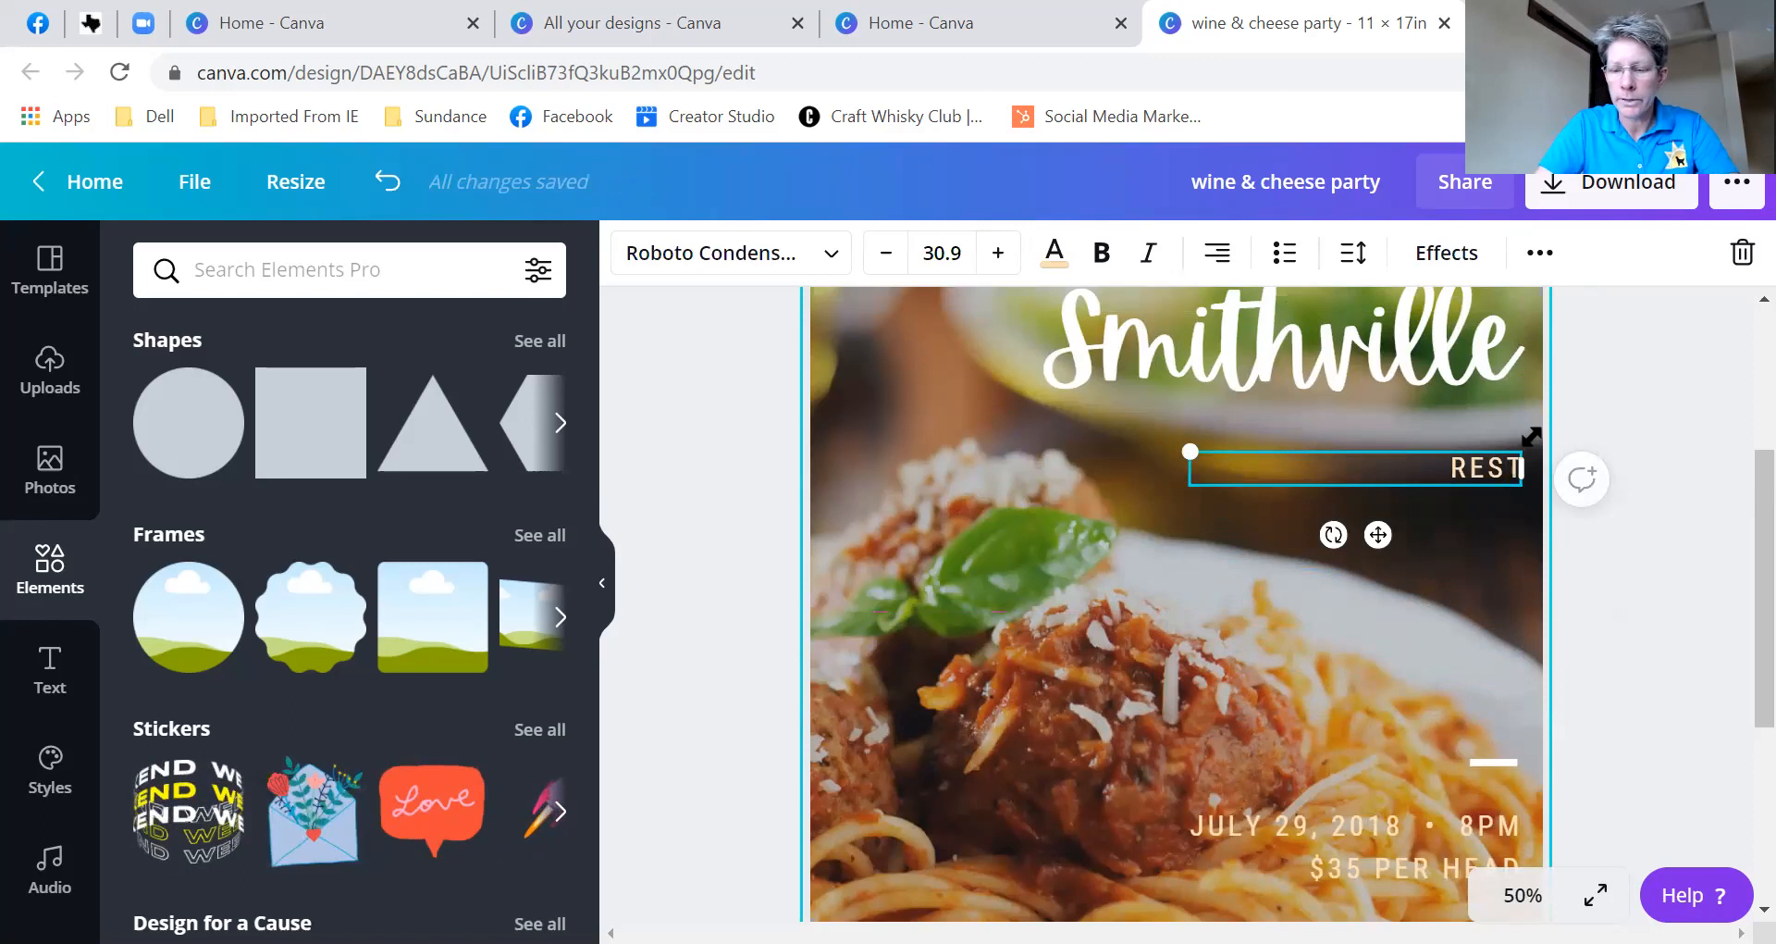
text(AURANT)
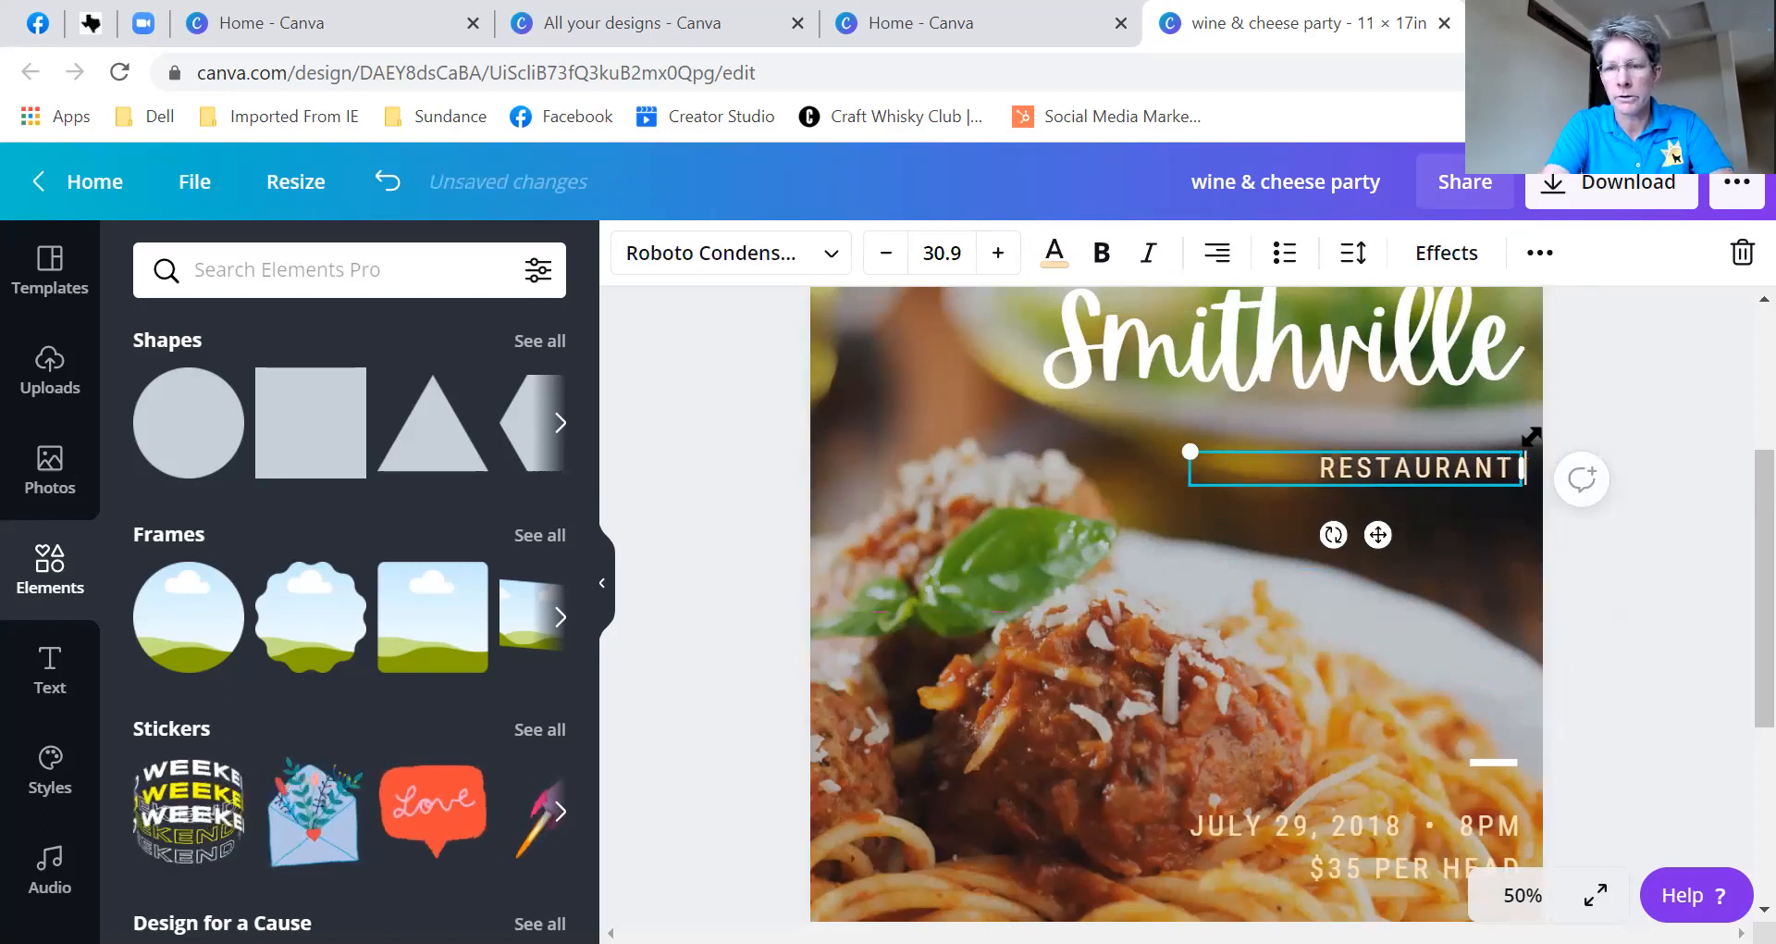
text( 1 RESTU)
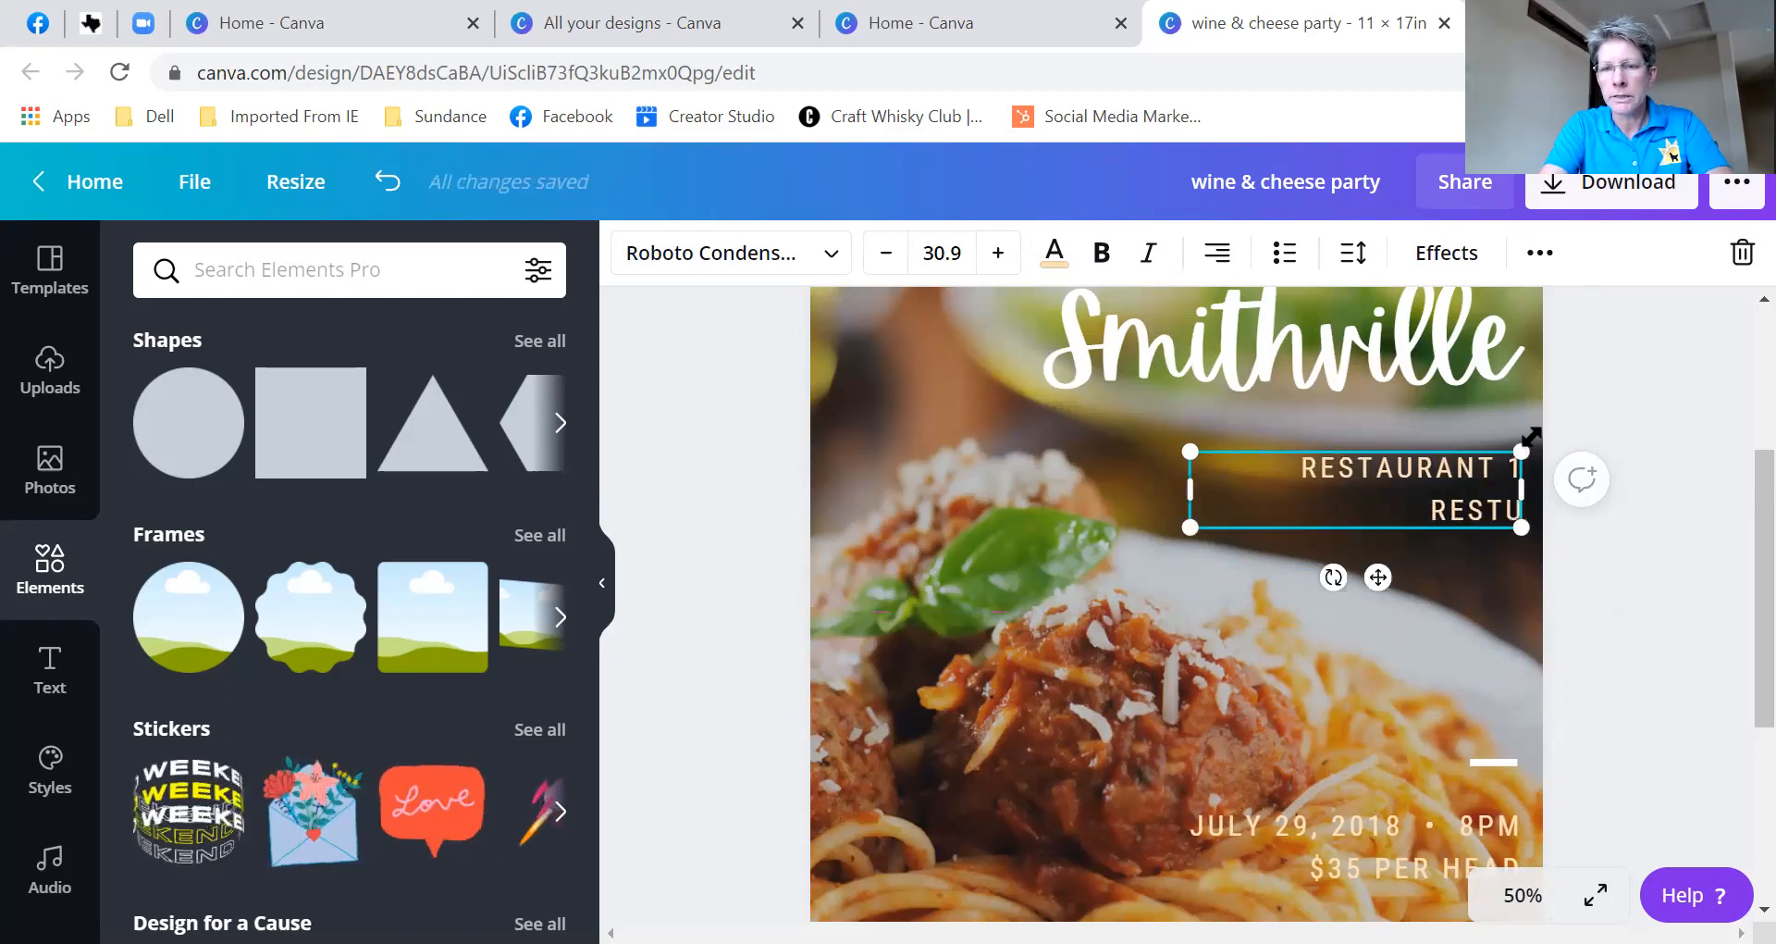
key(BackSpace)
text(AU)
key(BackSpace)
text(URANT 2)
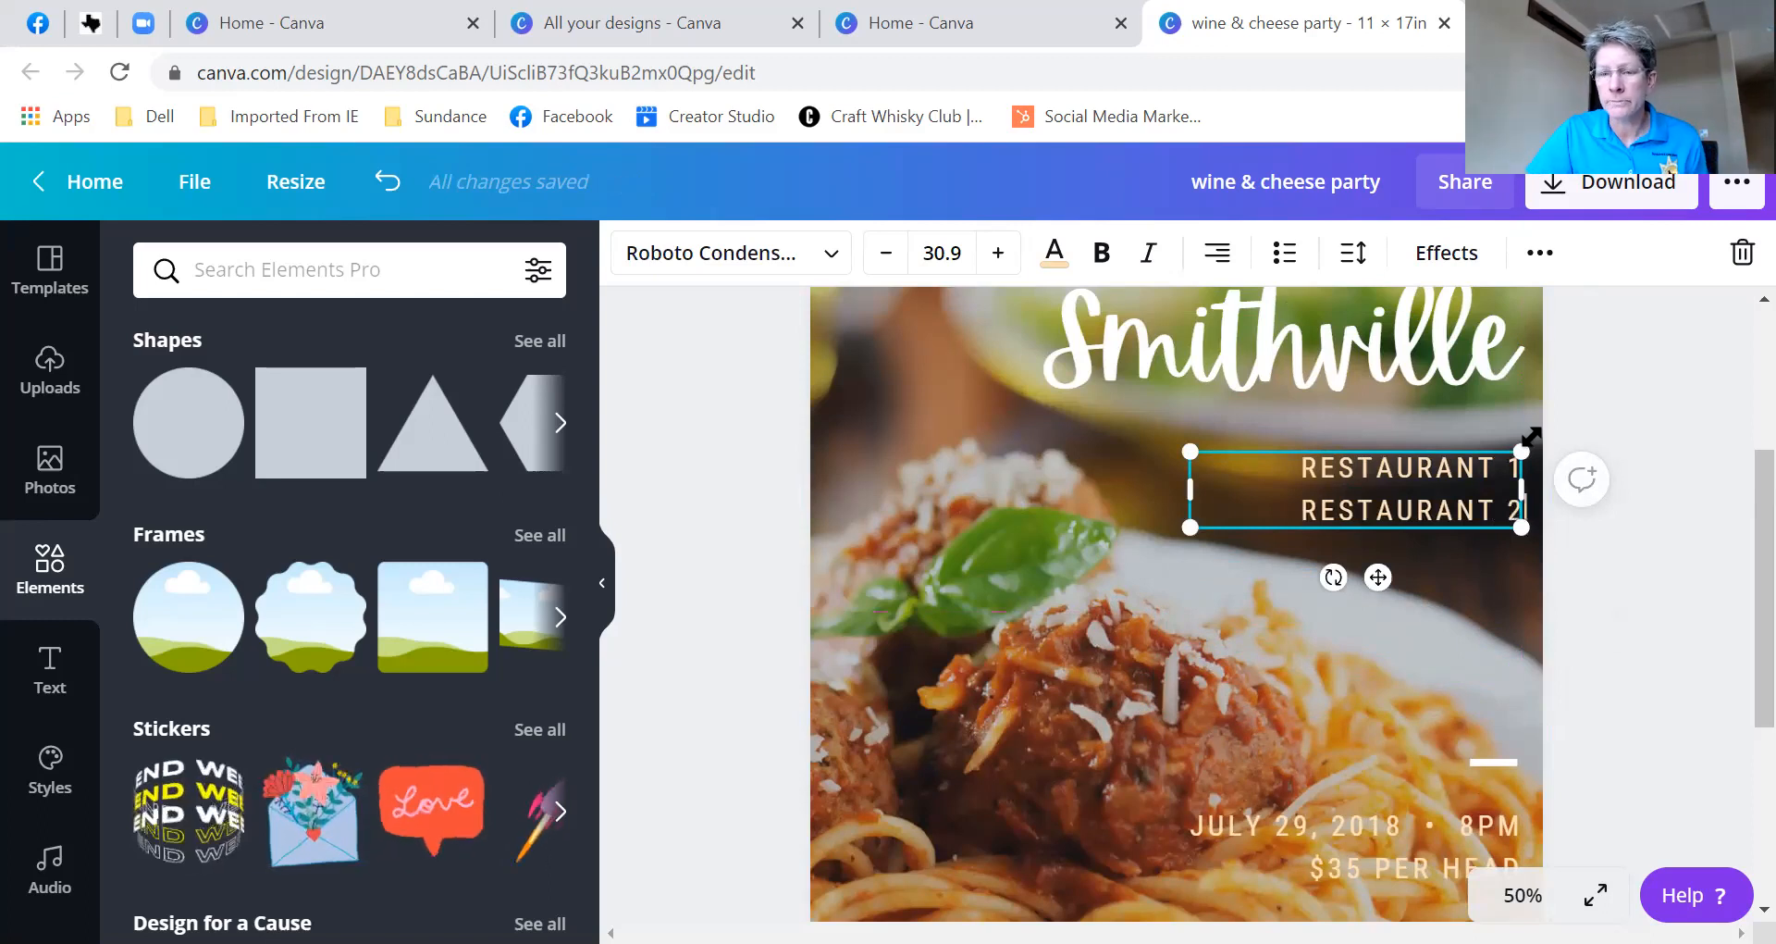
- Browse the full collection of shapes, add a circle and place it over the date and price text above the logo band
scroll(1735, 553, down, 3)
click(1743, 650)
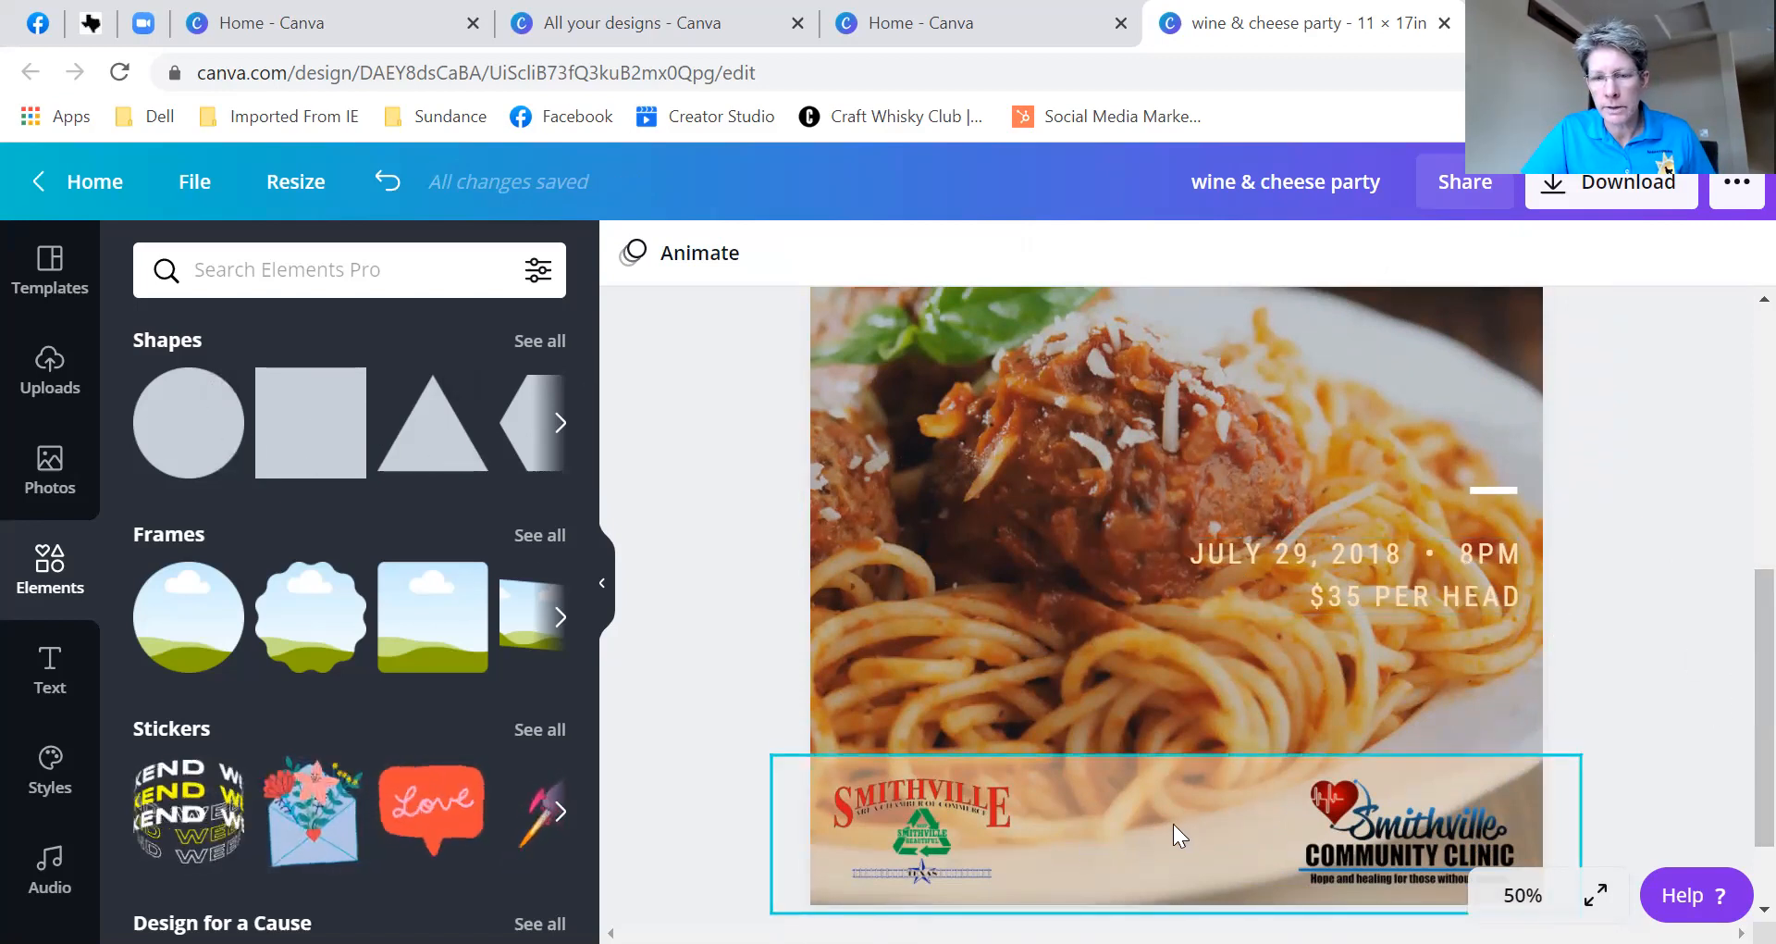
click(559, 425)
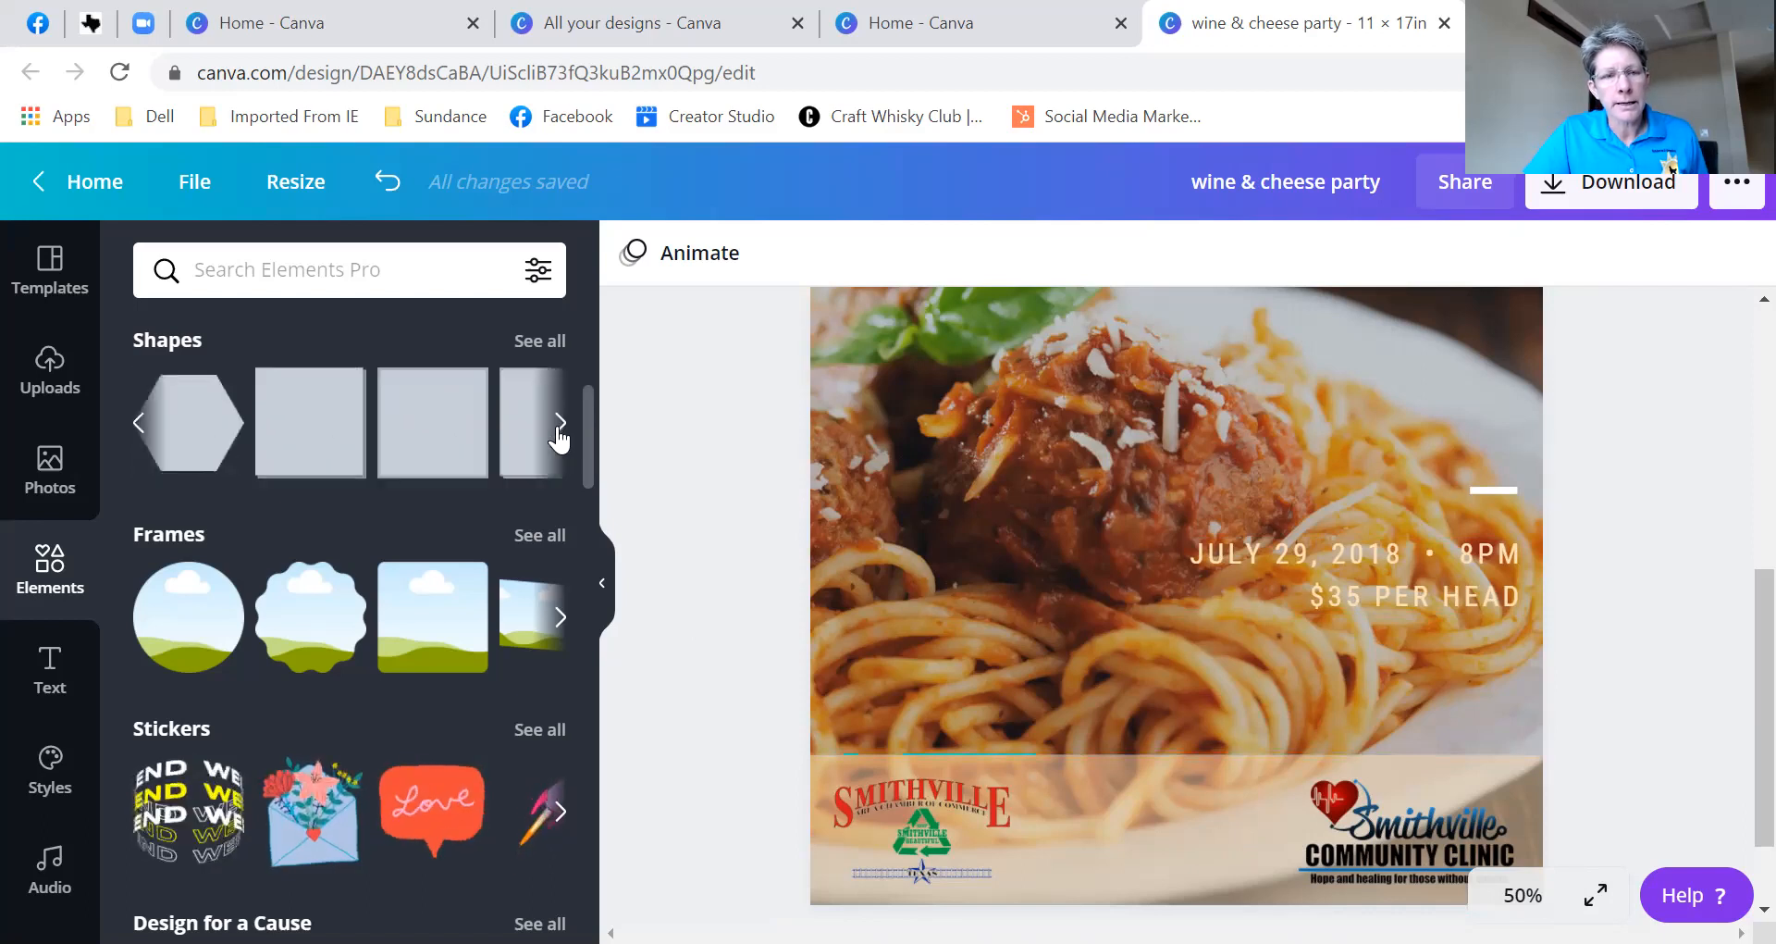
scroll(335, 695, down, 5)
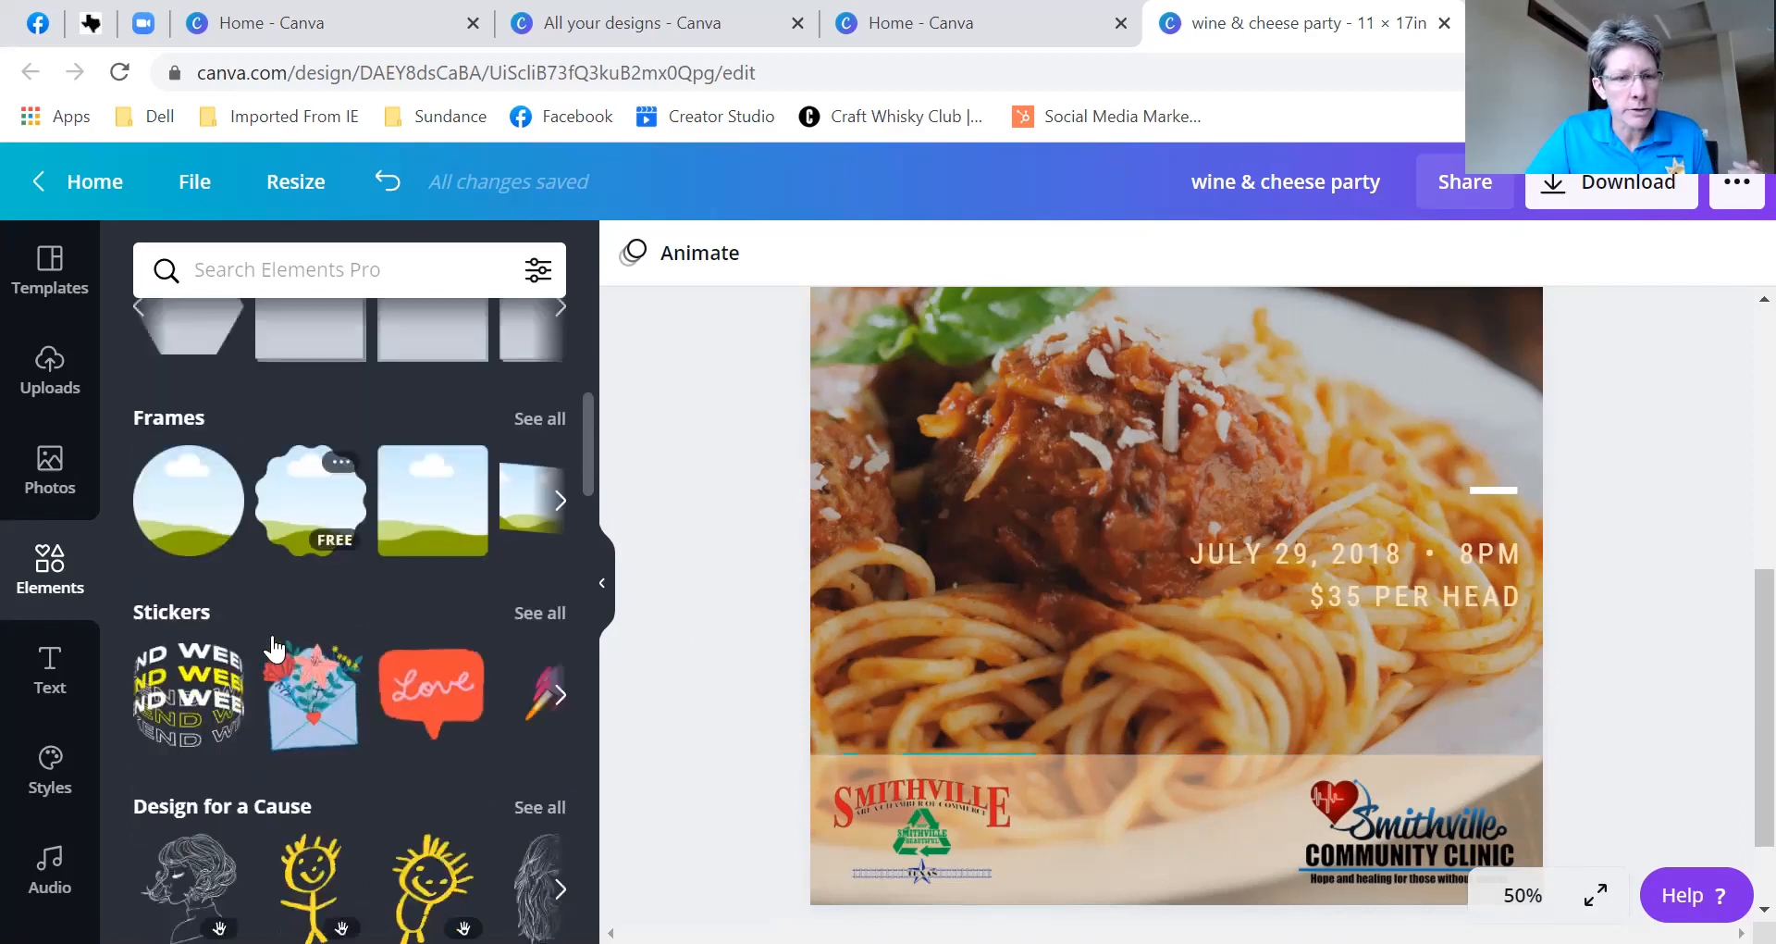
scroll(337, 685, up, 5)
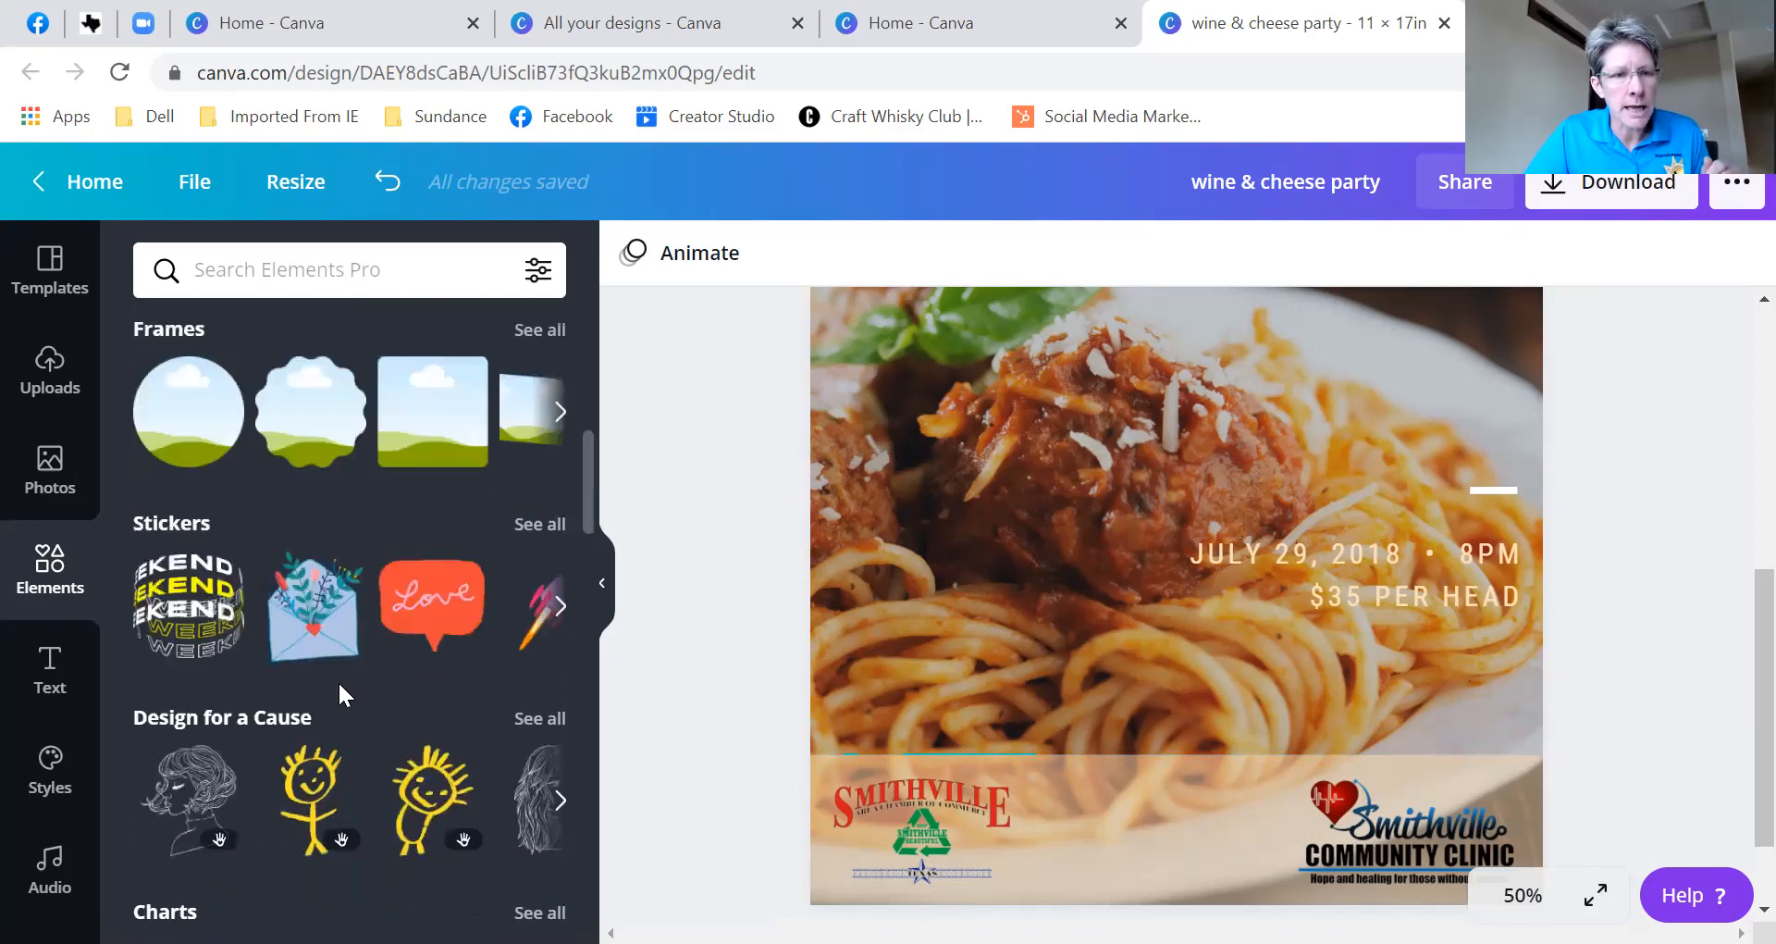
click(542, 342)
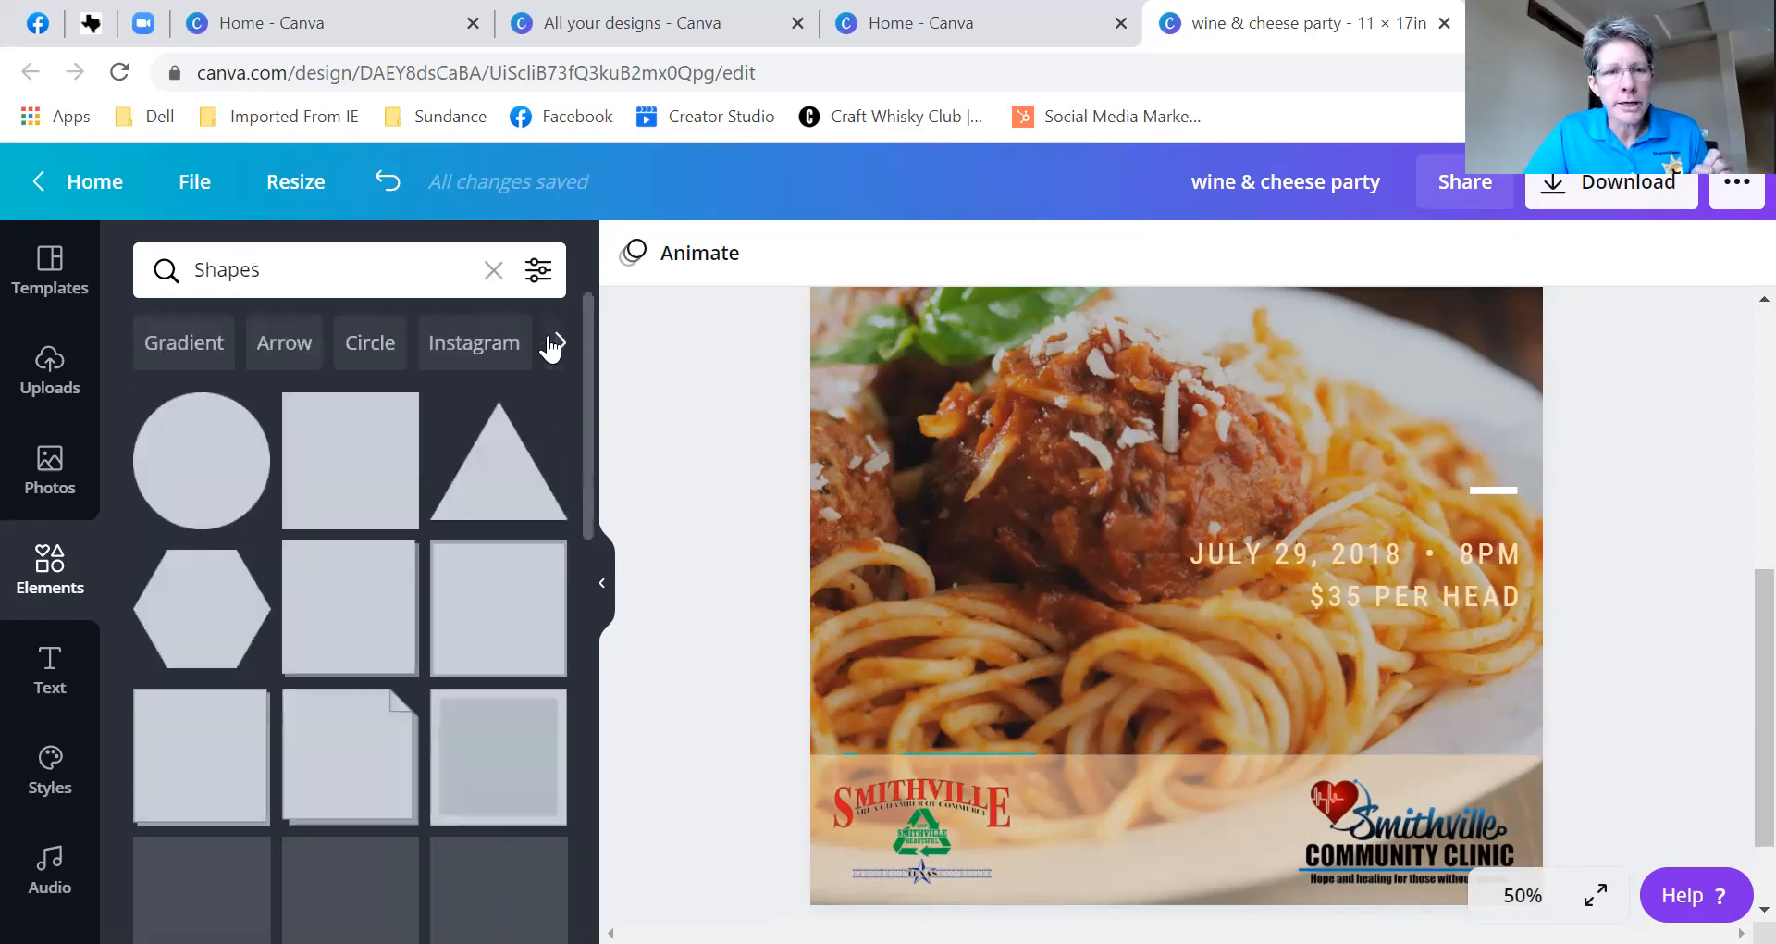
drag(584, 418, 596, 504)
click(185, 458)
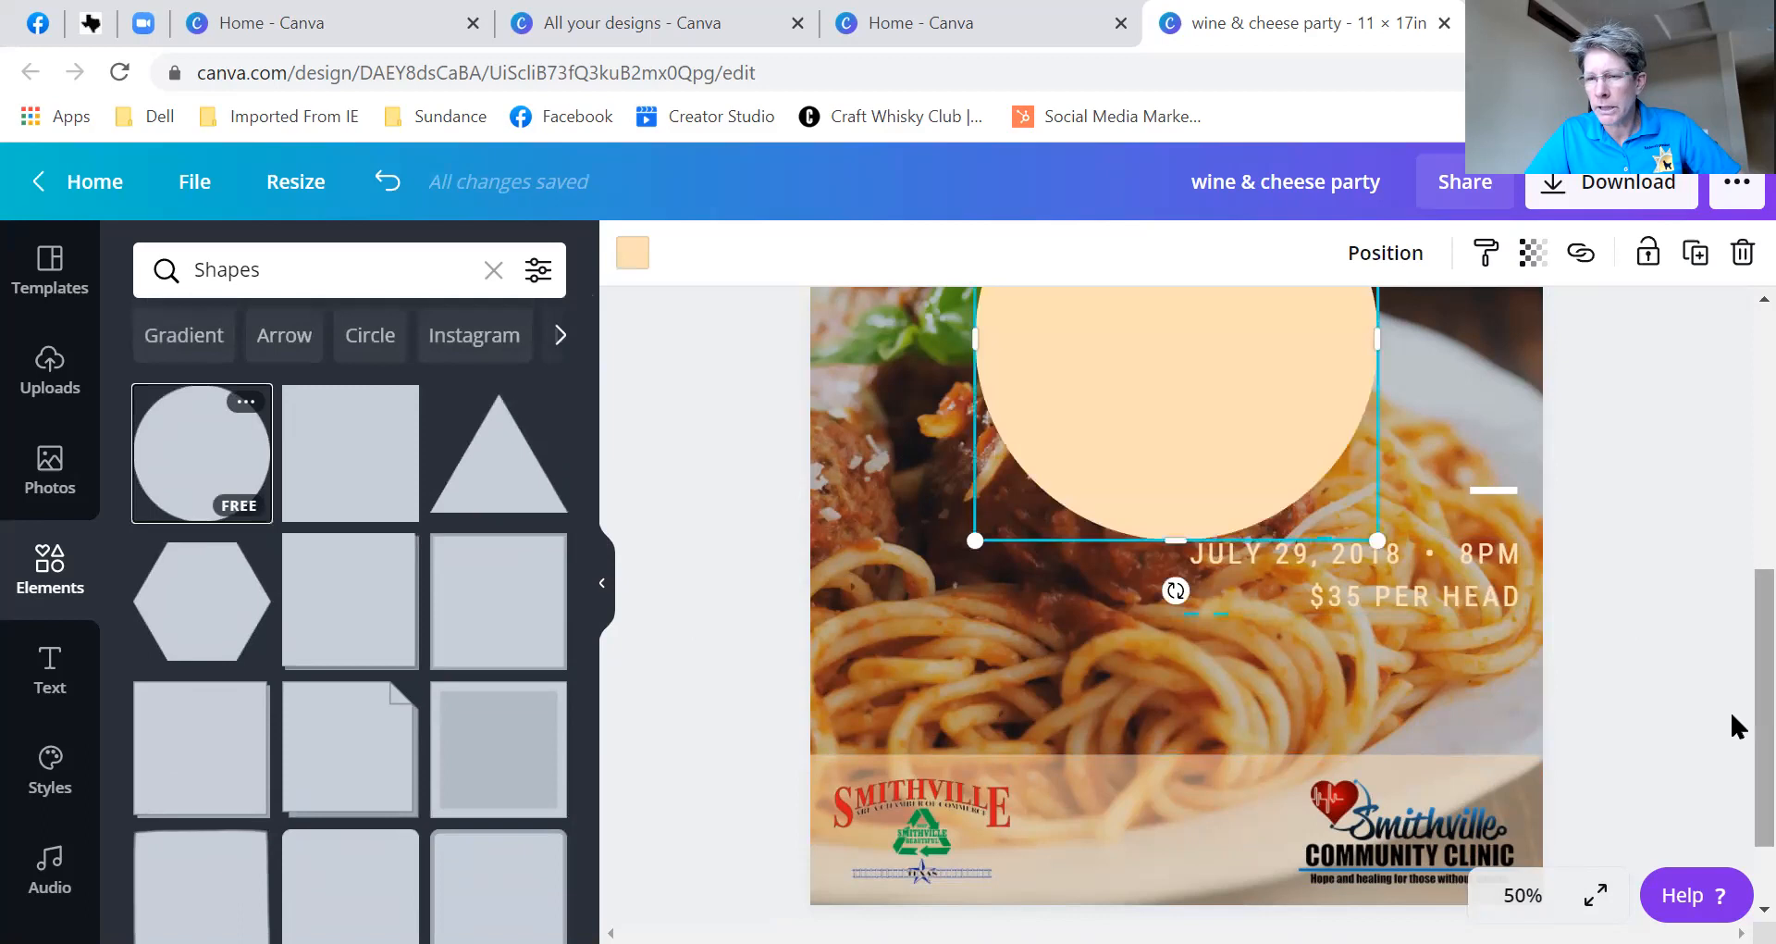
scroll(1736, 708, up, 2)
drag(1174, 487, 1338, 689)
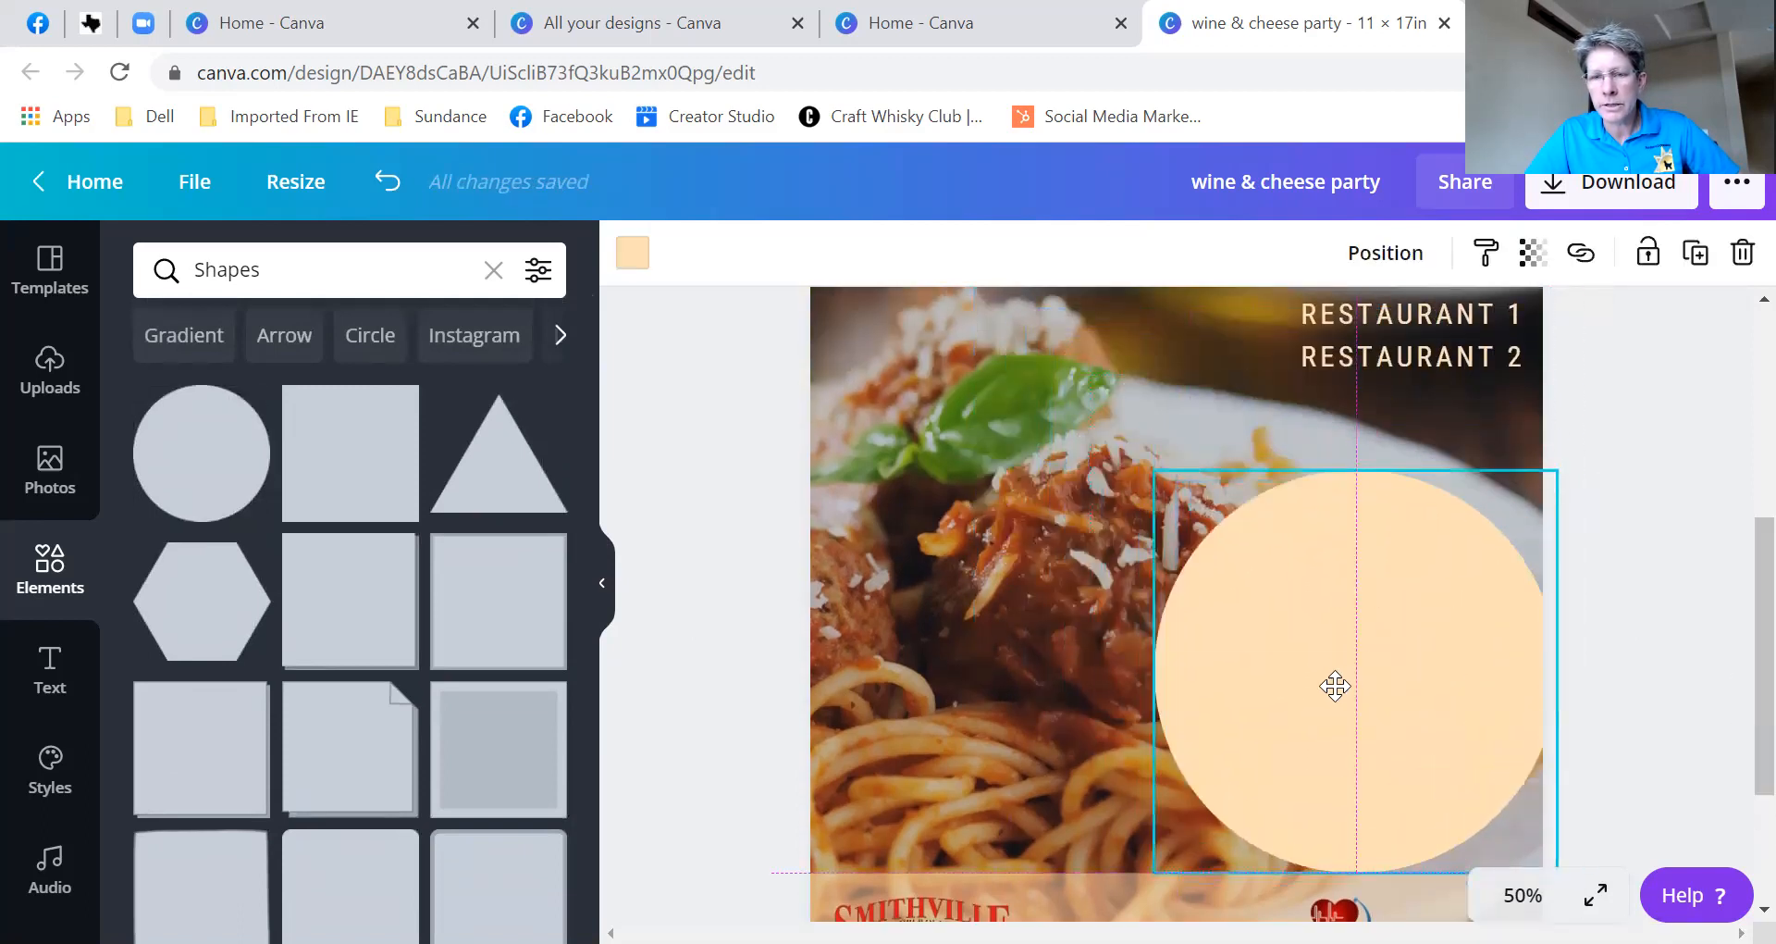
- Recolour the circle with the brown from the spaghetti photo's colours and set its transparency to 51
click(632, 251)
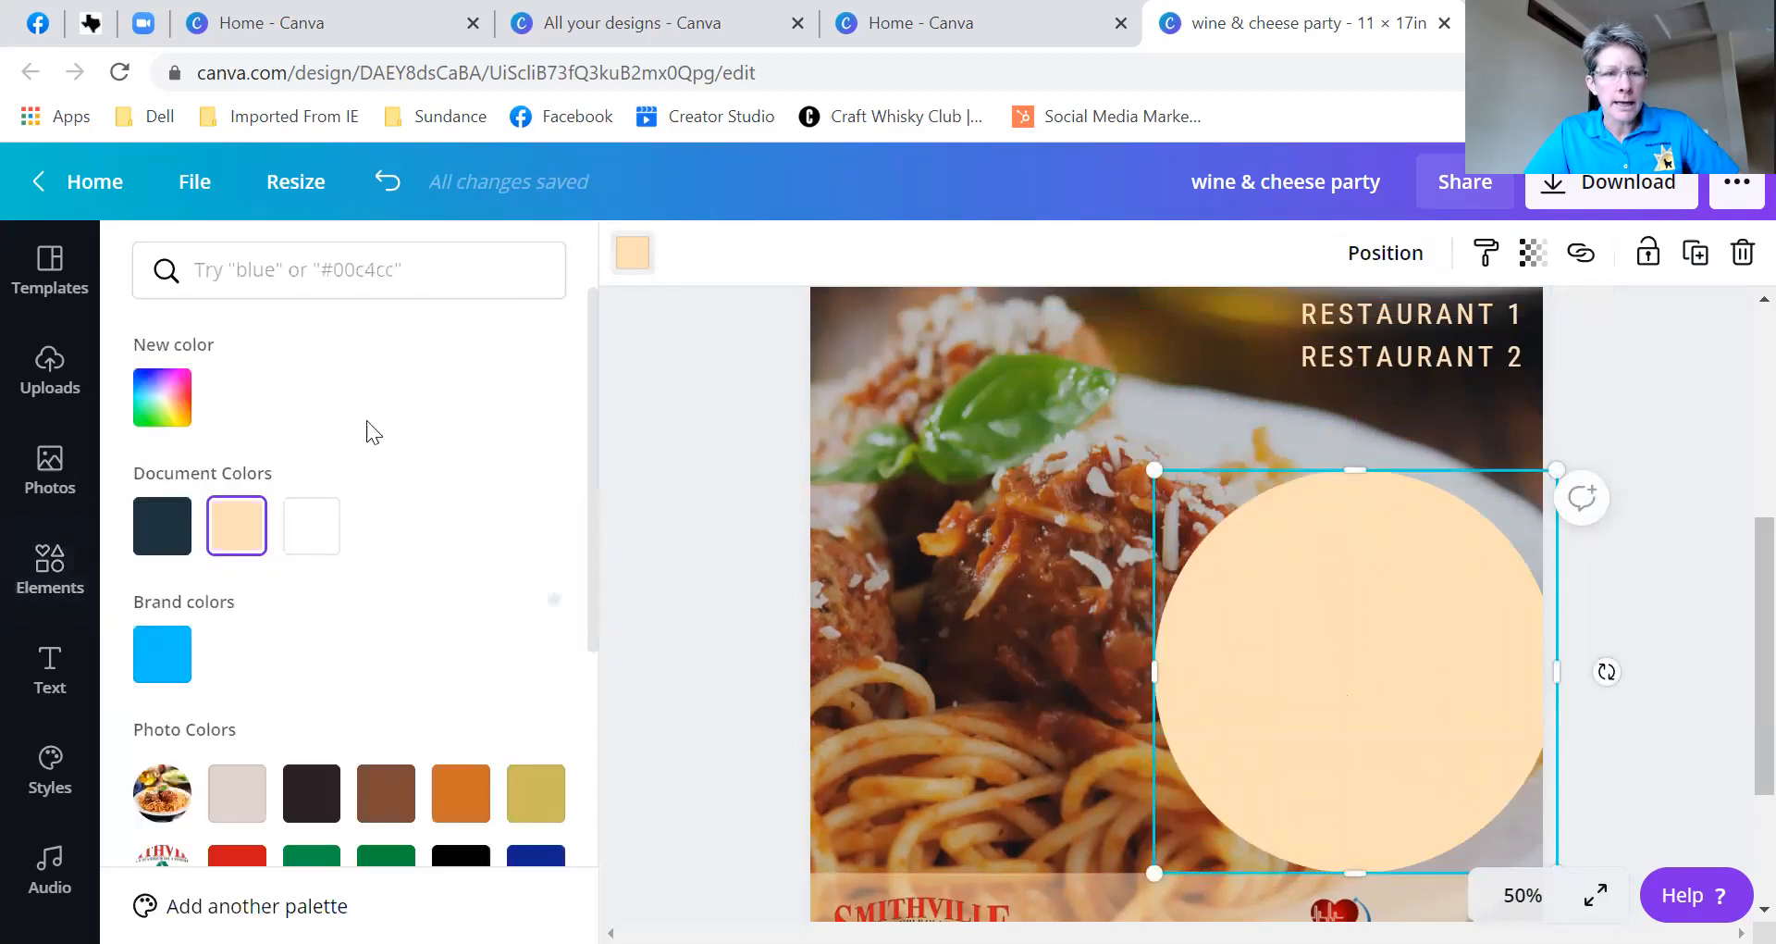
click(460, 793)
click(386, 793)
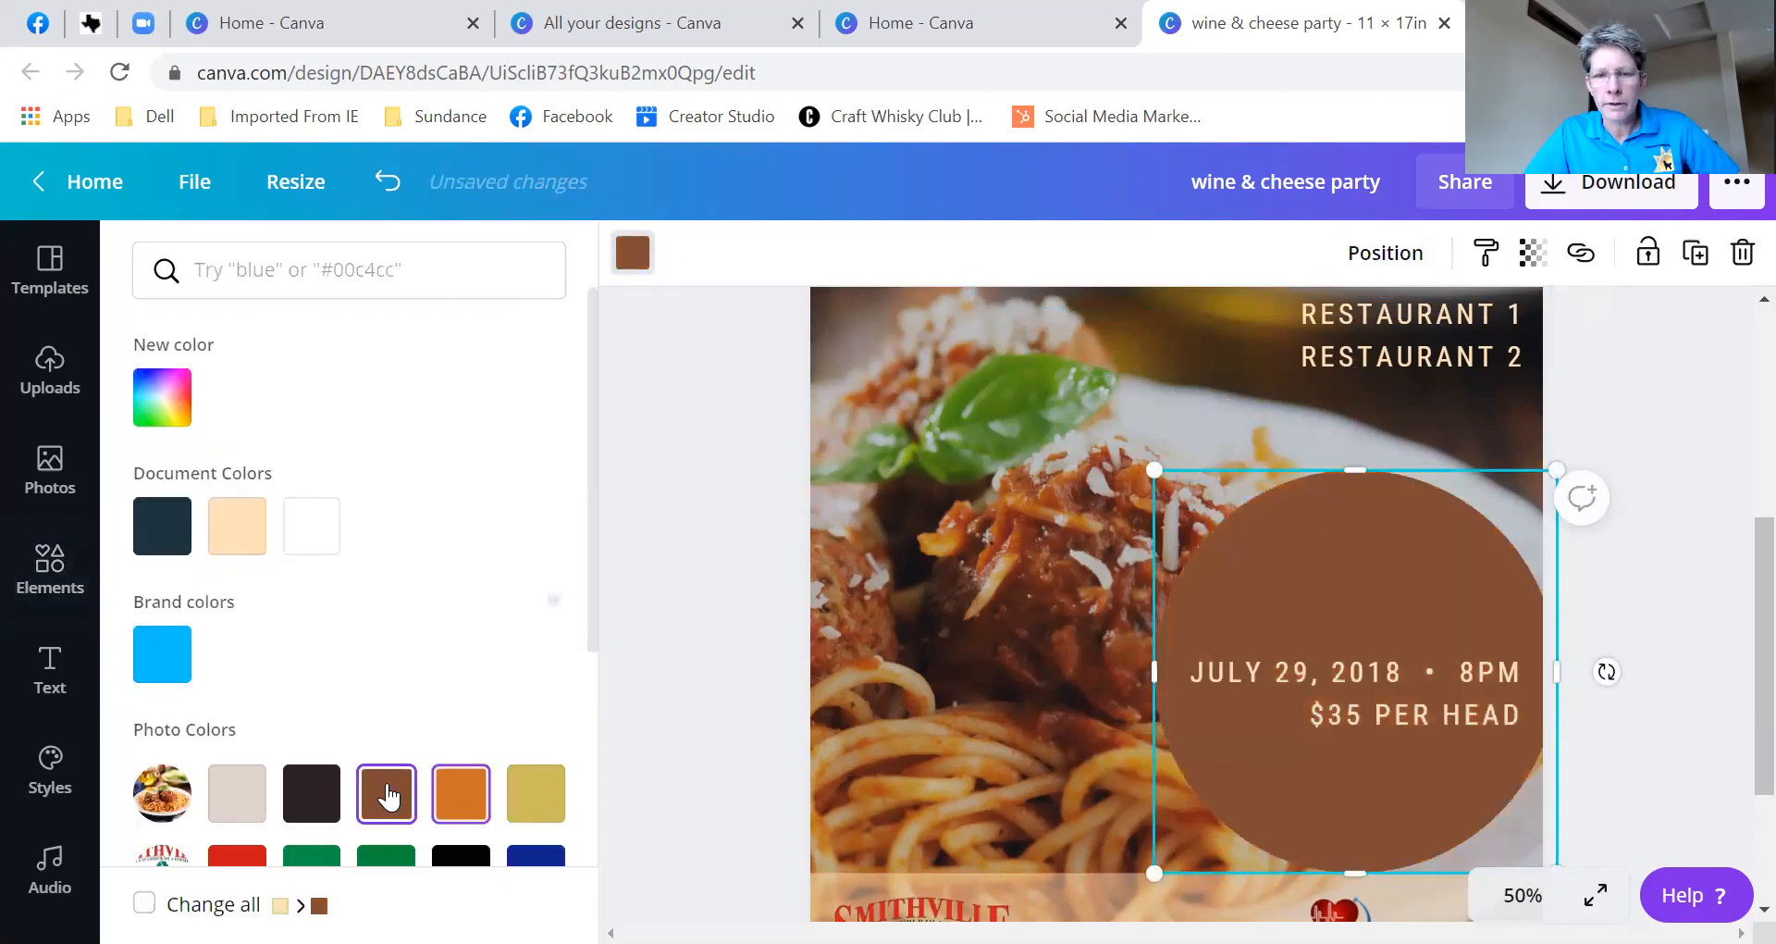
click(1533, 252)
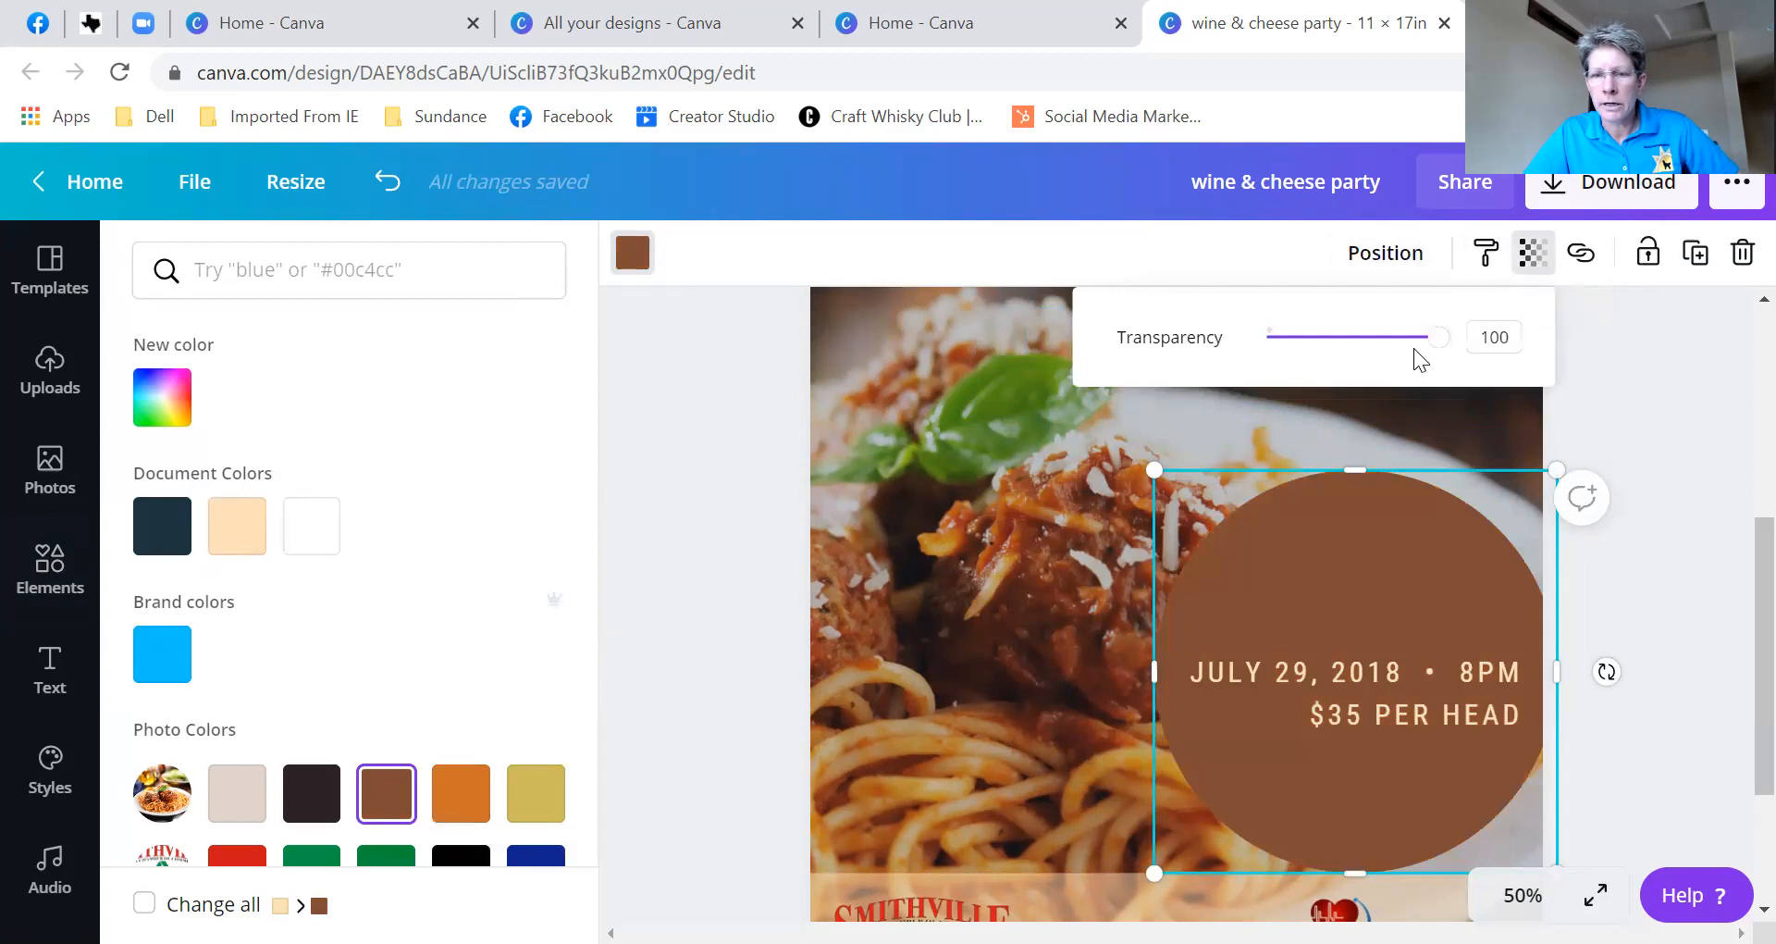
drag(1435, 336, 1355, 352)
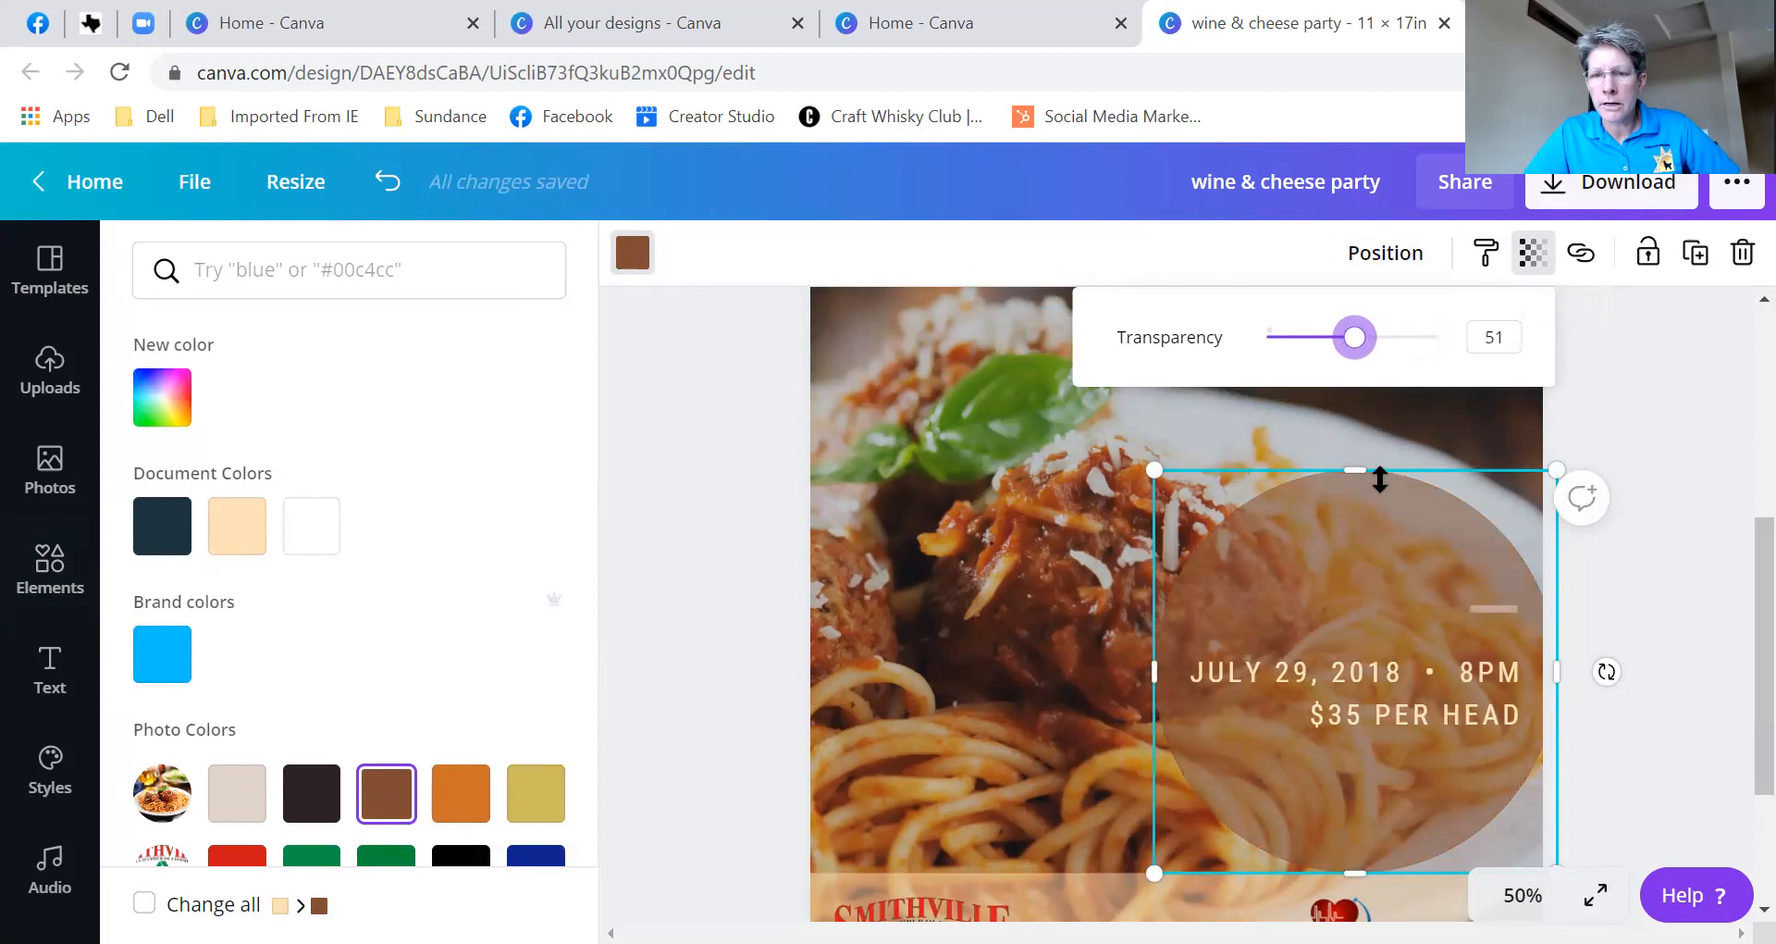
- Flatten the brown circle into an oval around the date and price text and review the poster at 25% zoom
drag(1359, 468, 1360, 520)
drag(1353, 871, 1356, 820)
drag(1354, 520, 1353, 539)
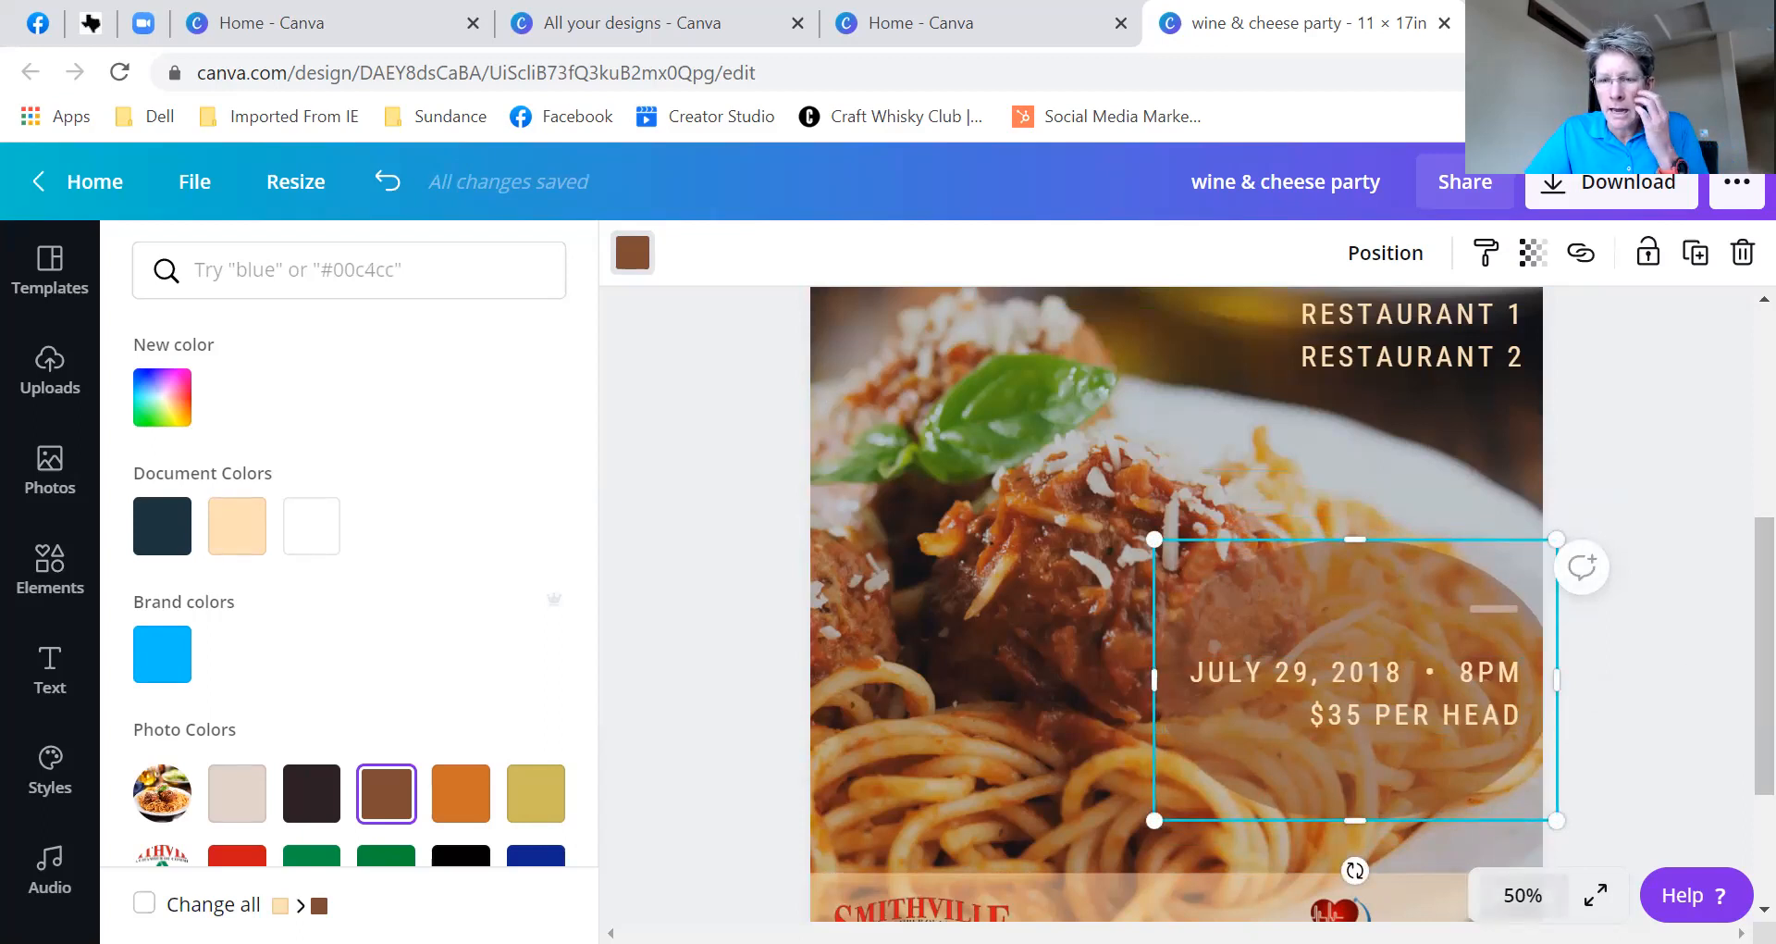
click(1522, 894)
click(1507, 630)
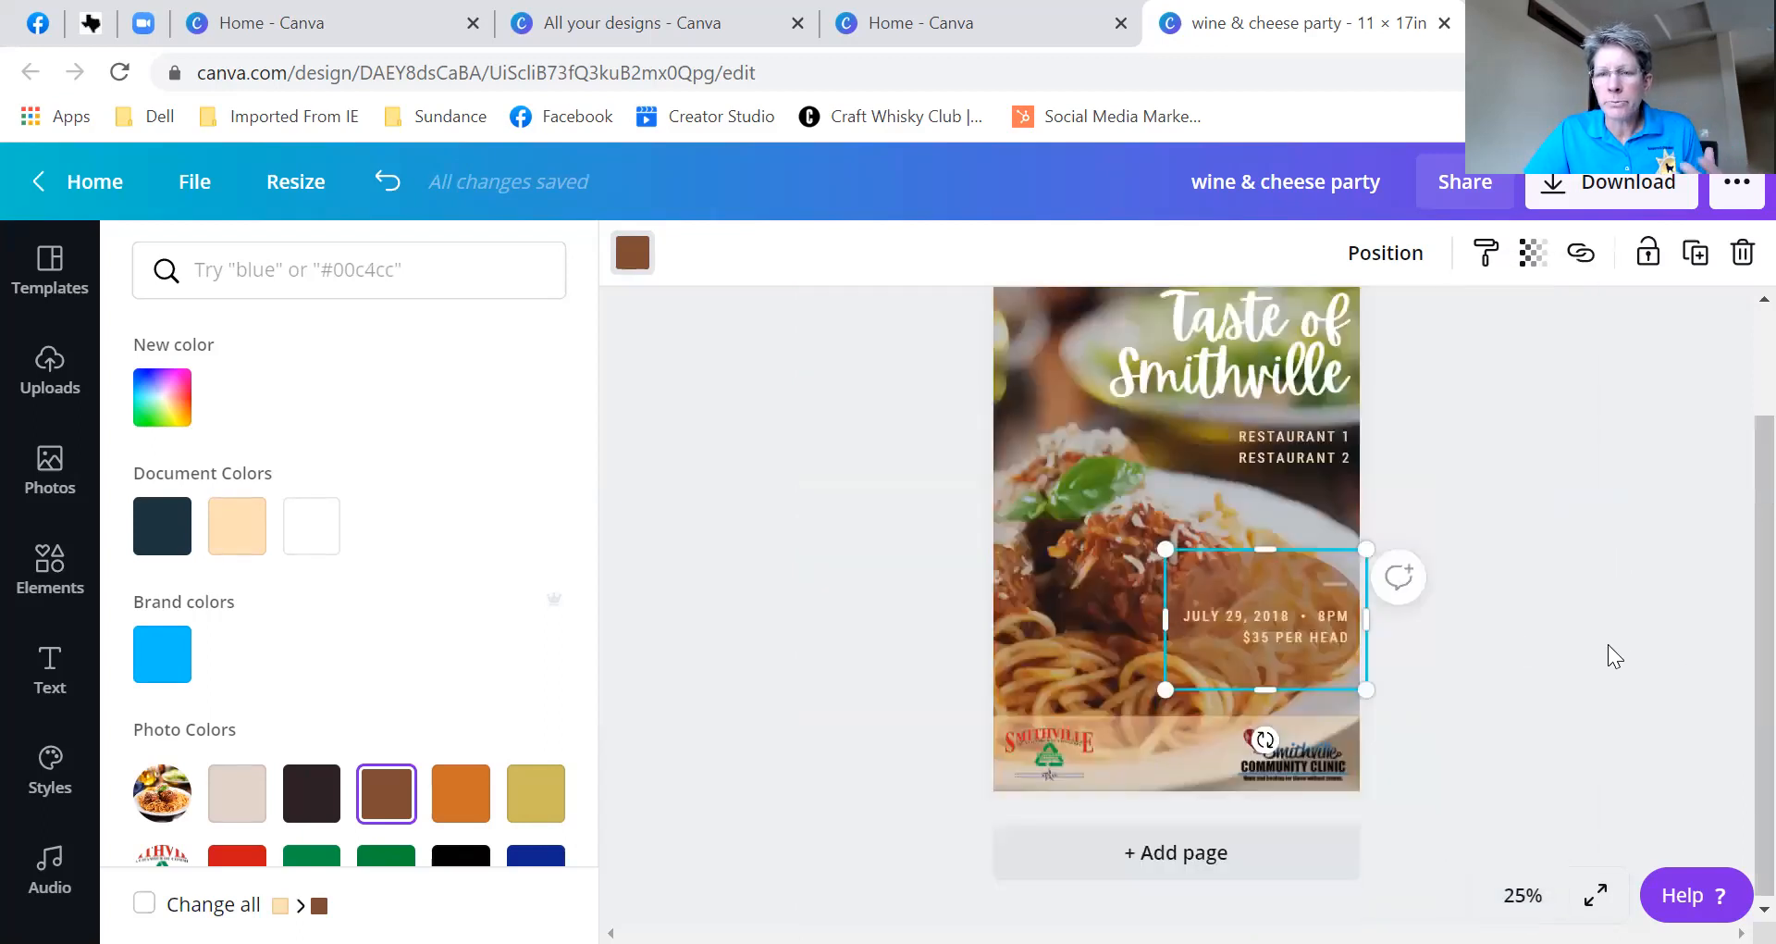
scroll(1630, 713, up, 2)
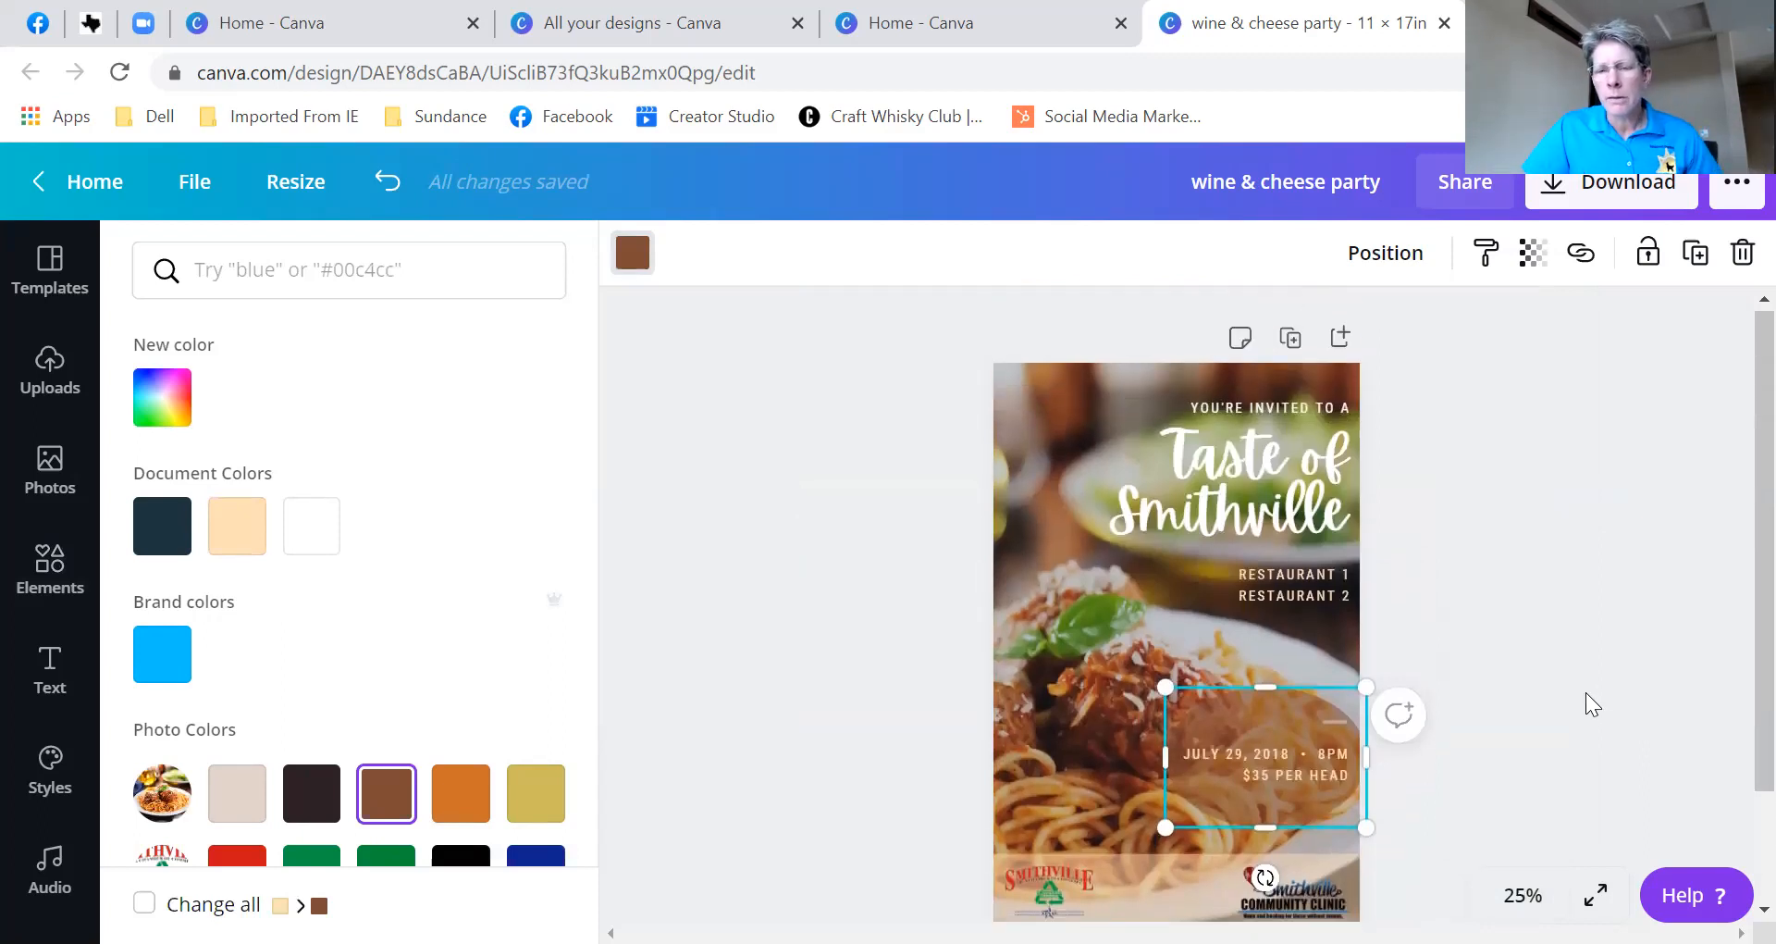
click(1502, 612)
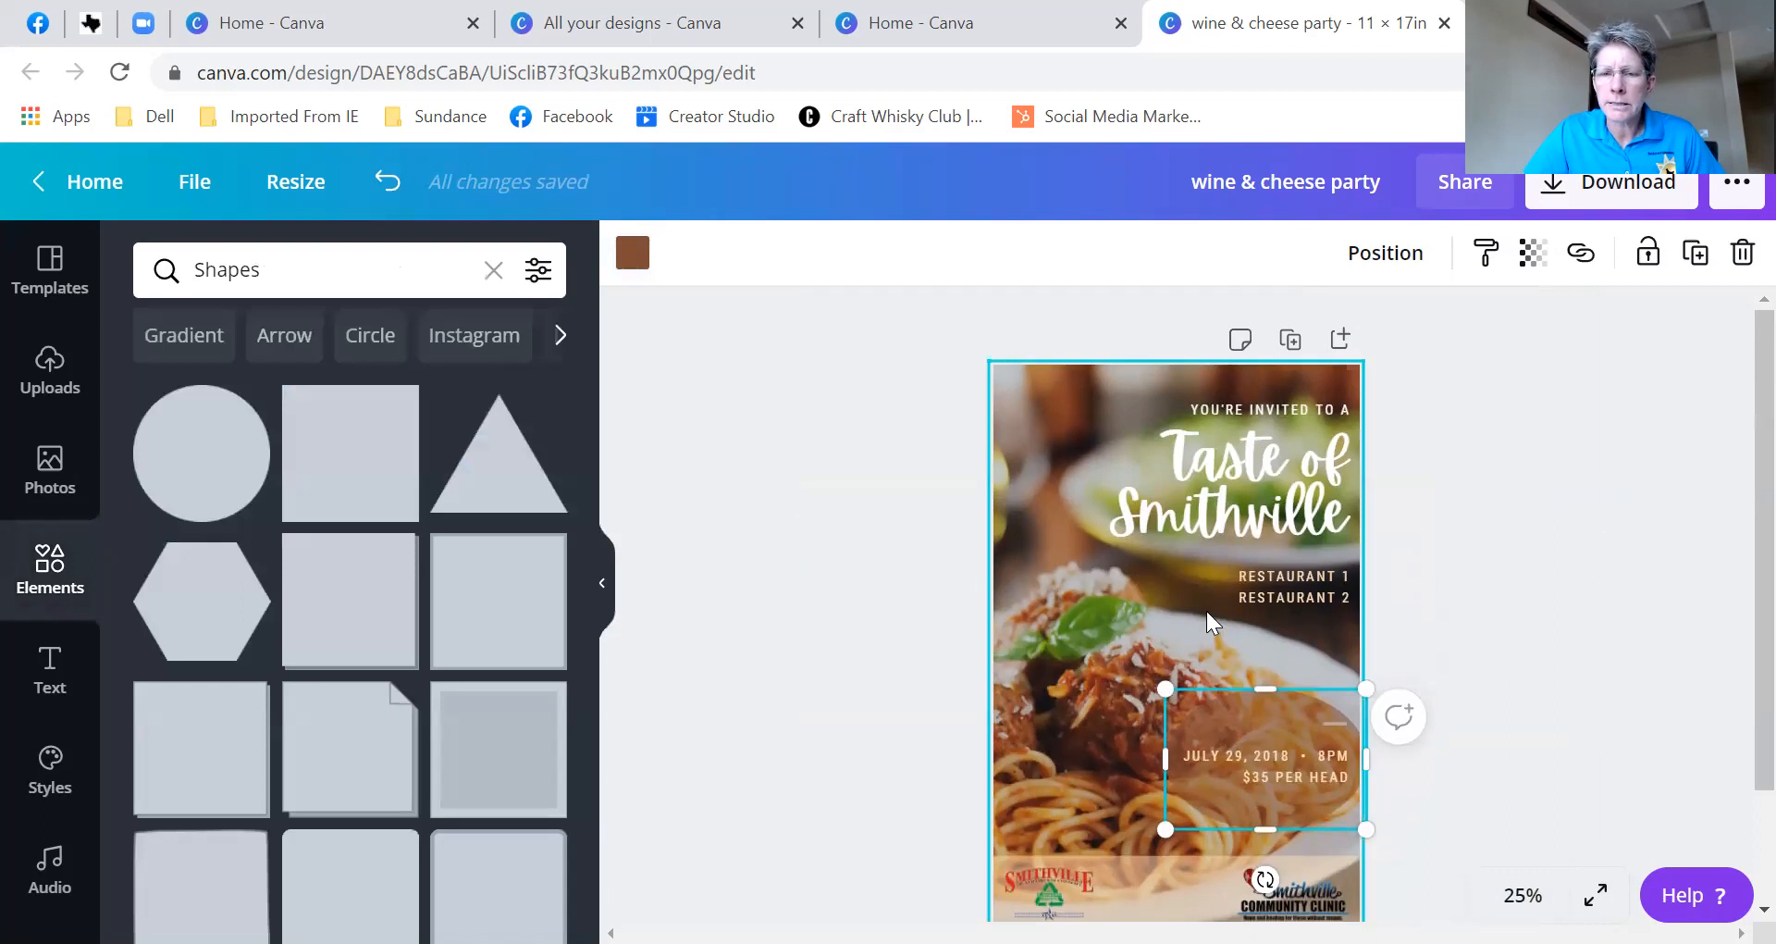
click(1047, 459)
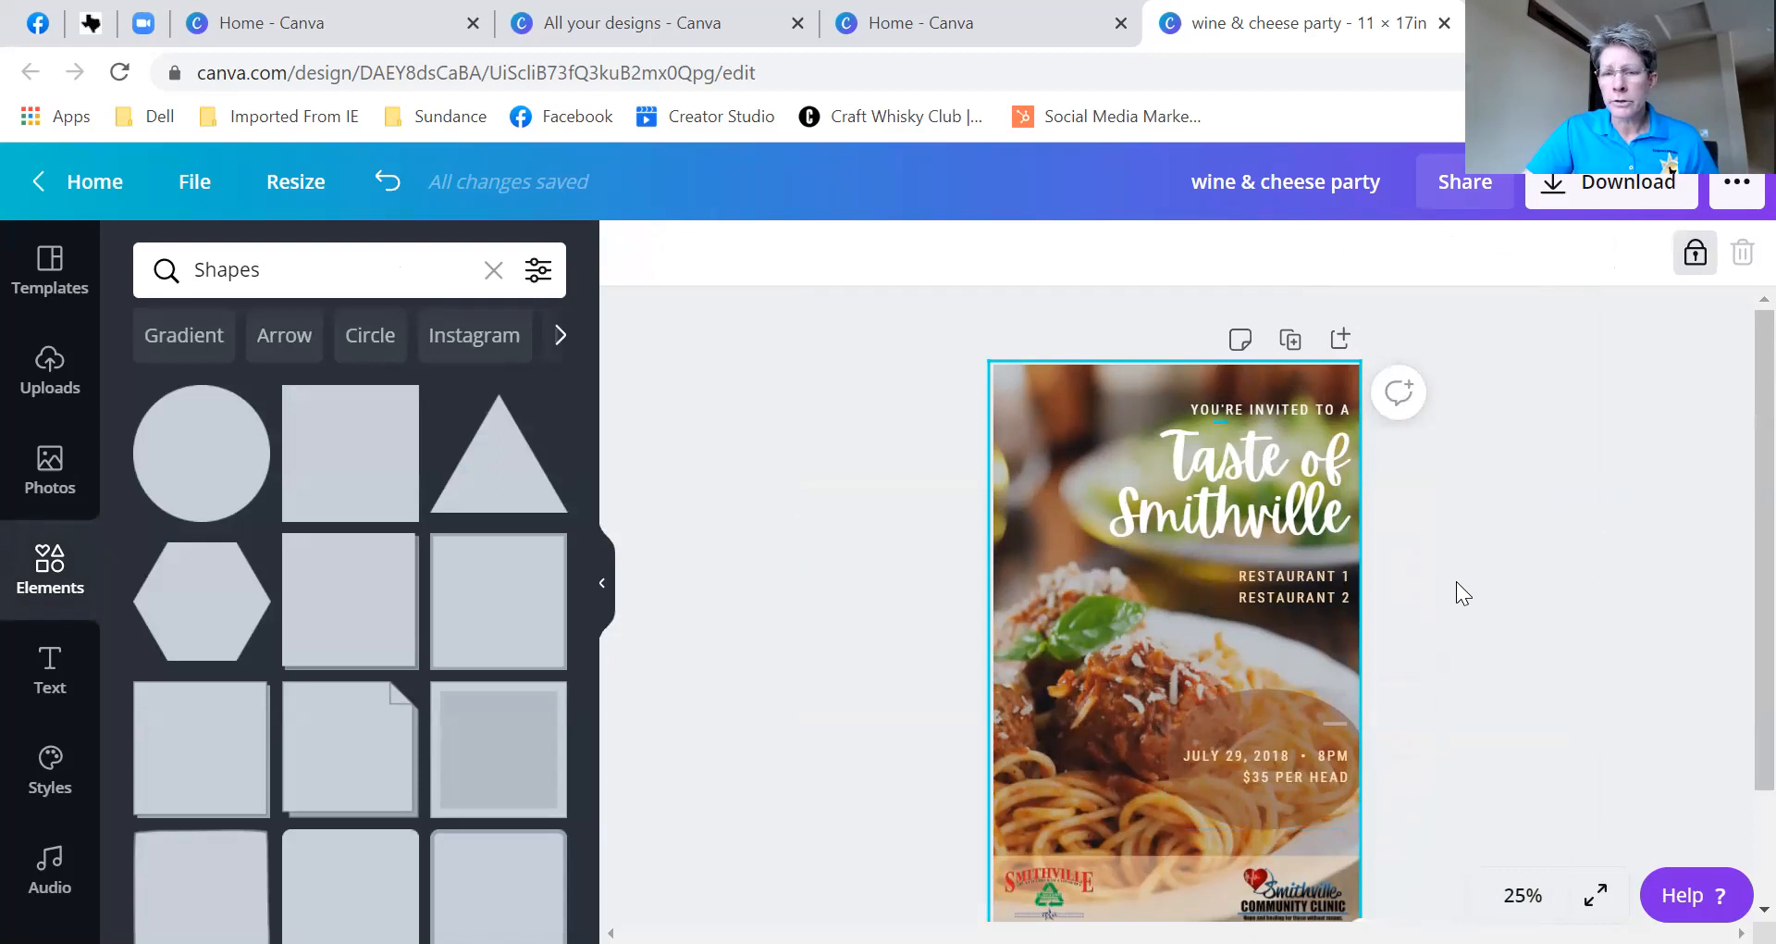
scroll(1737, 594, down, 1)
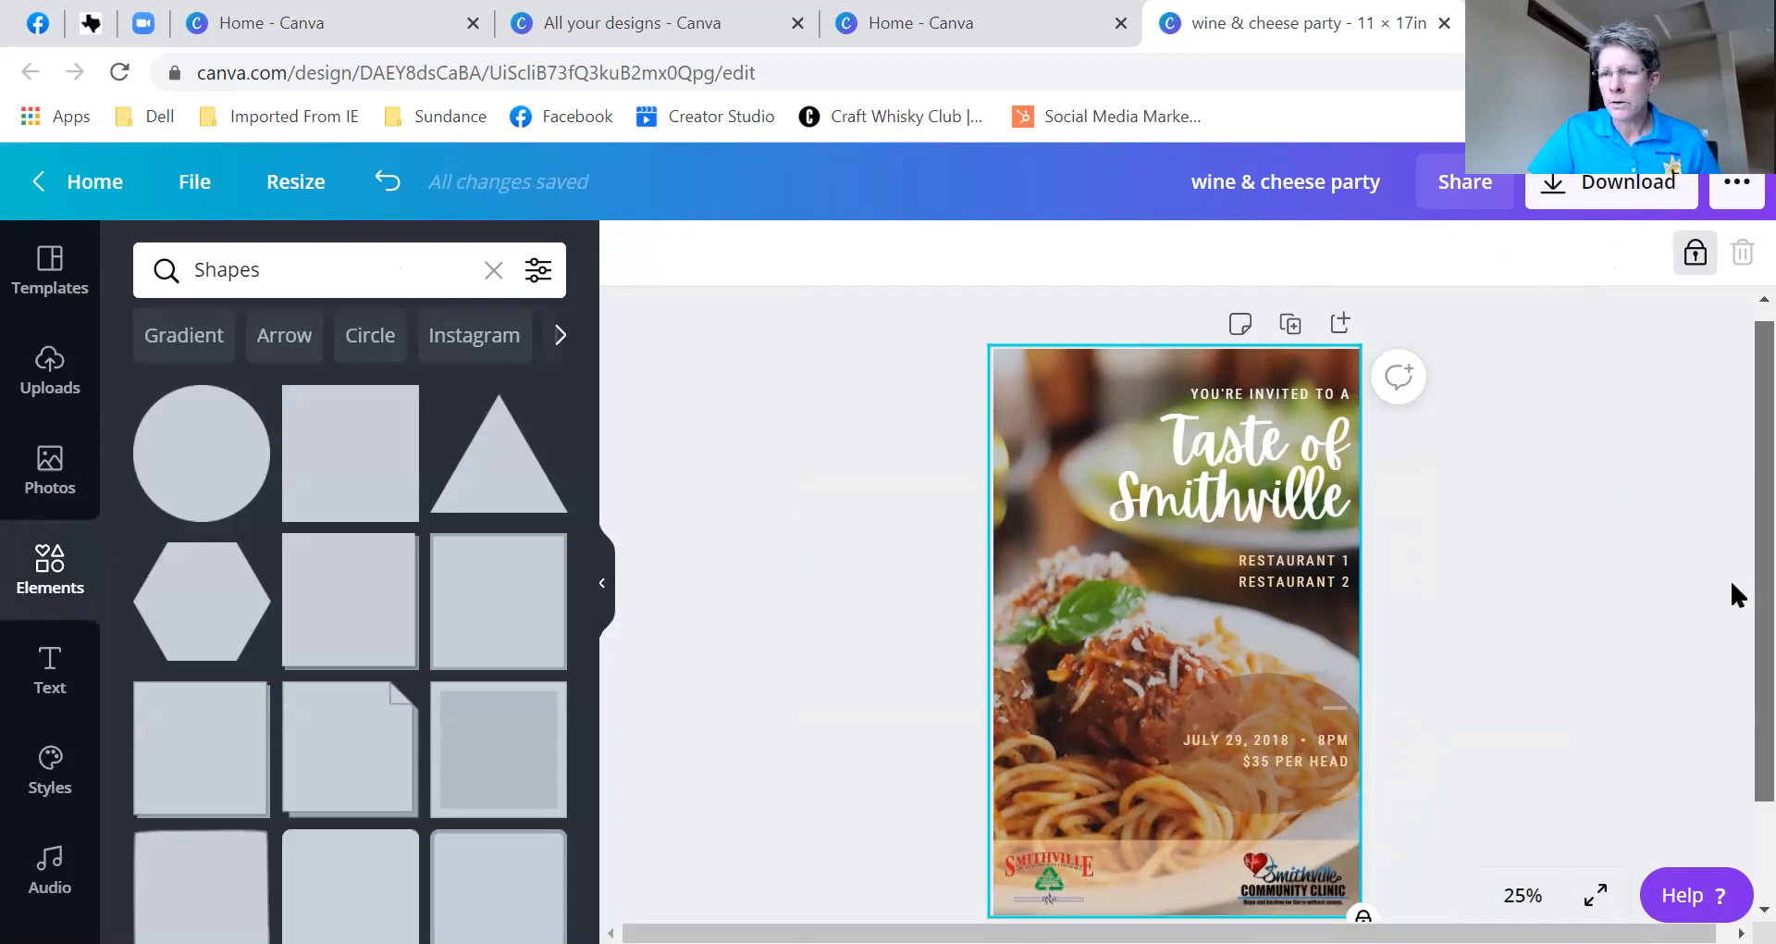
scroll(1737, 594, down, 1)
click(1737, 606)
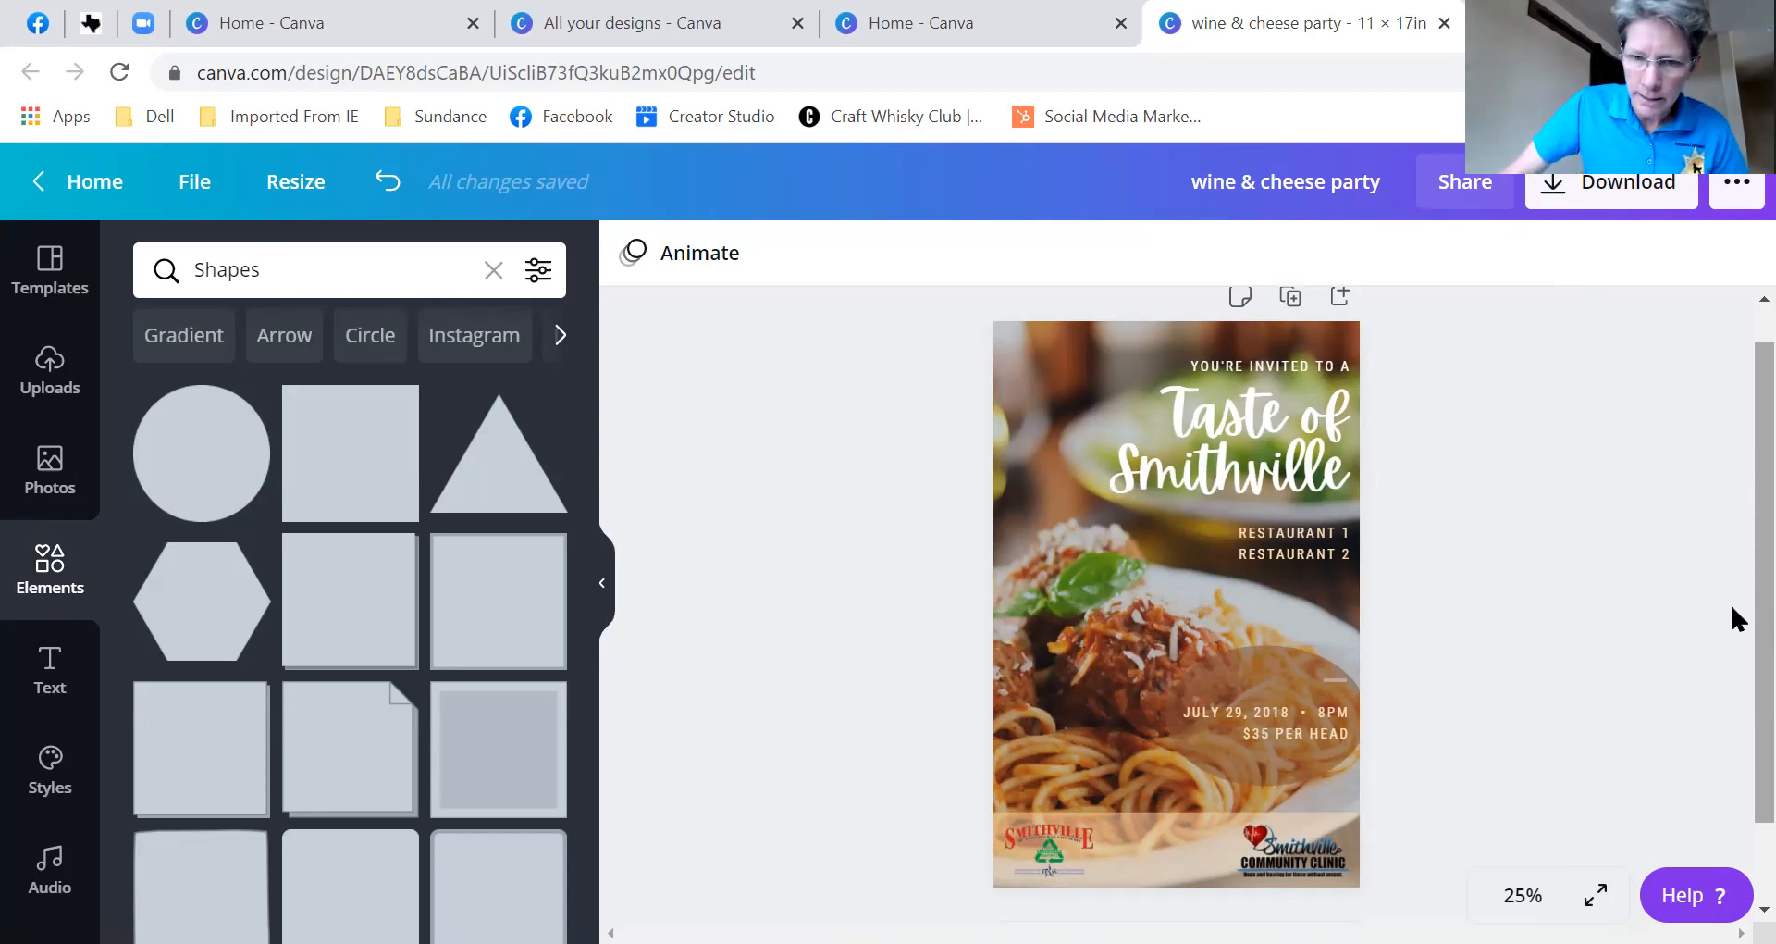
click(1156, 831)
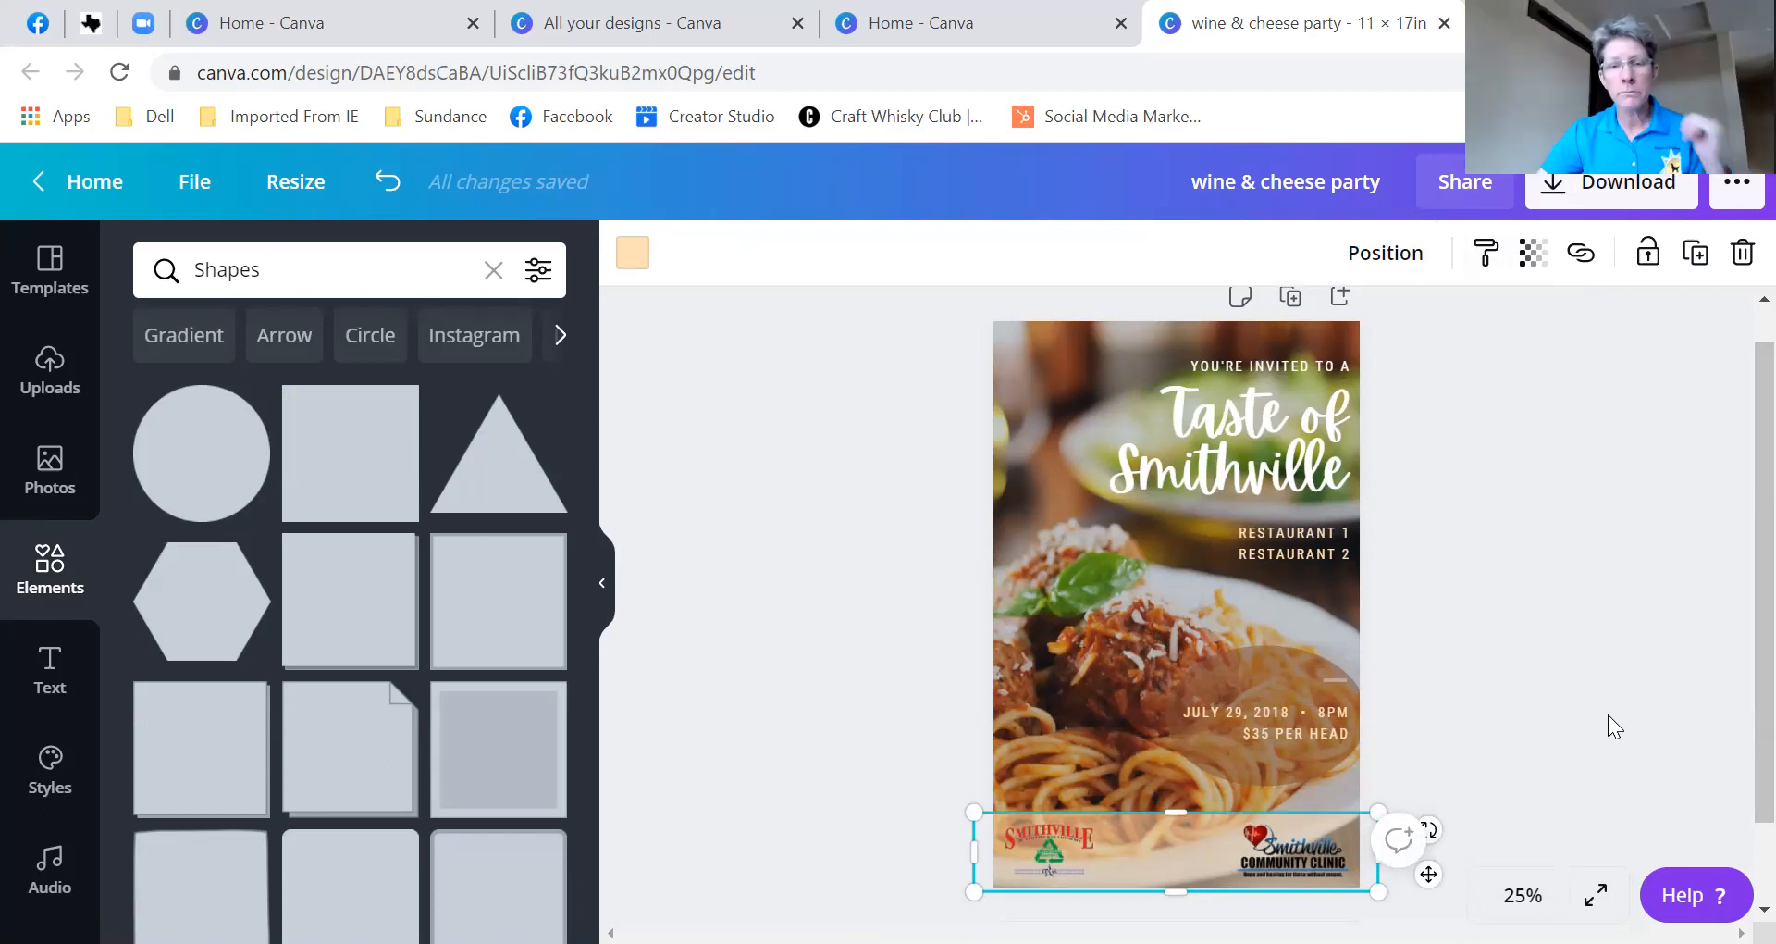
click(1121, 595)
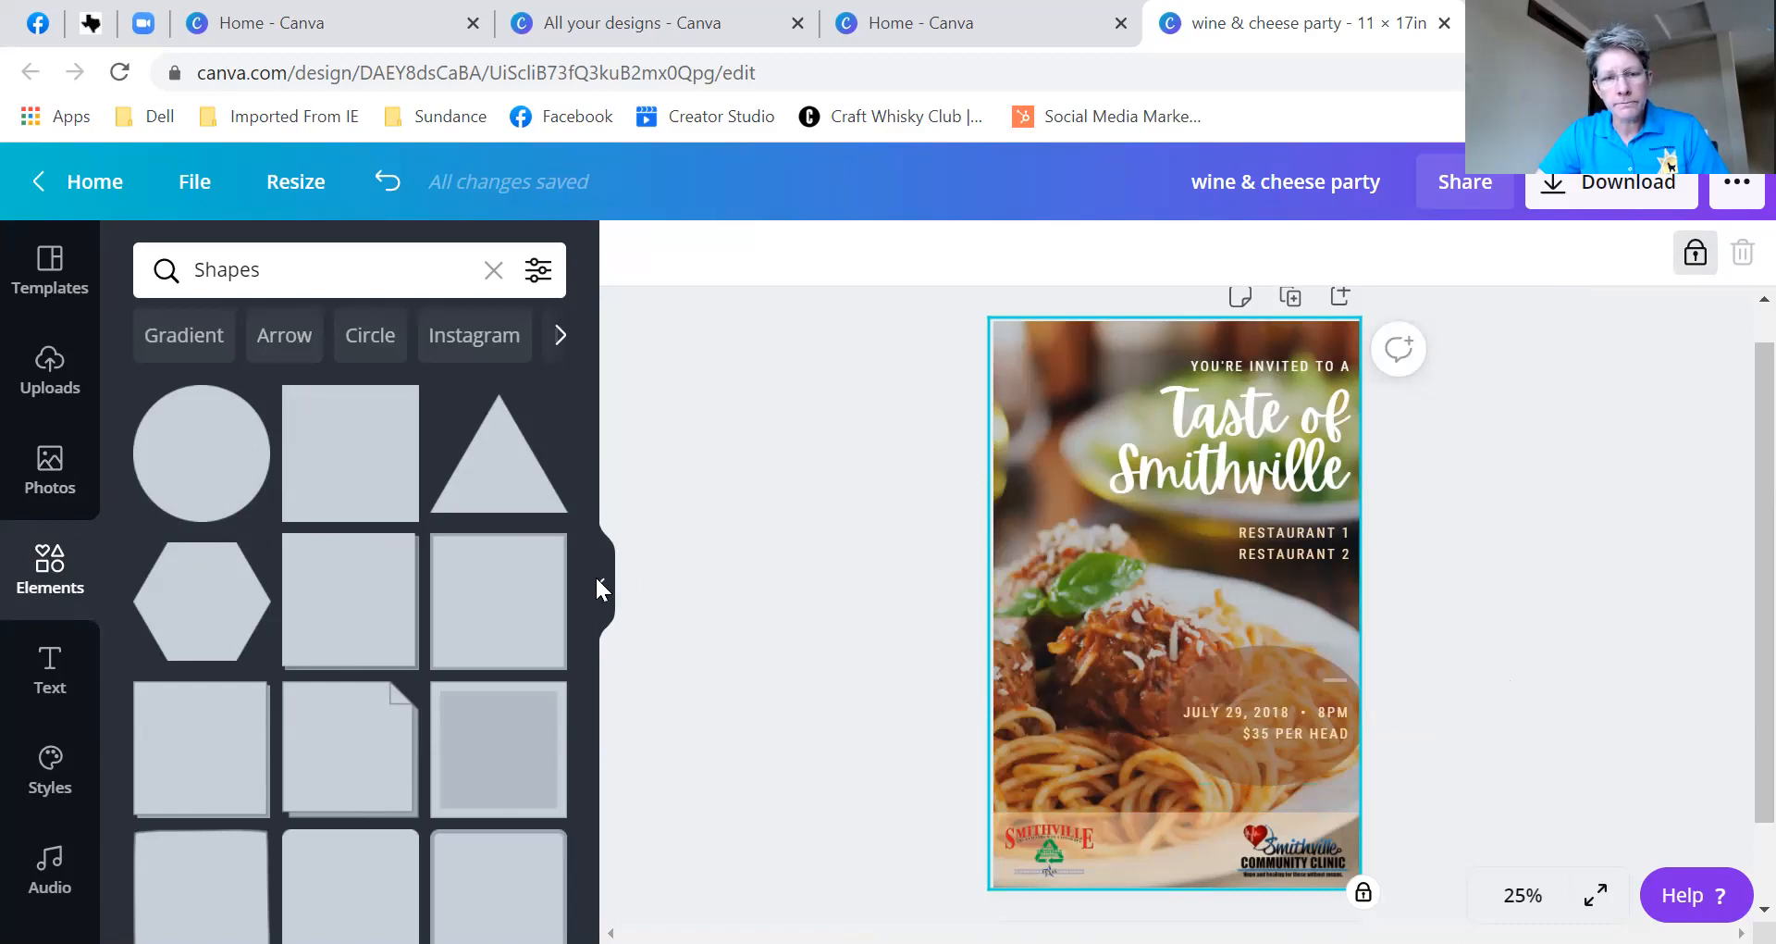
- Try adding a single-image grid across the whole poster and filling it with the burger and fries photo
drag(592, 427, 594, 261)
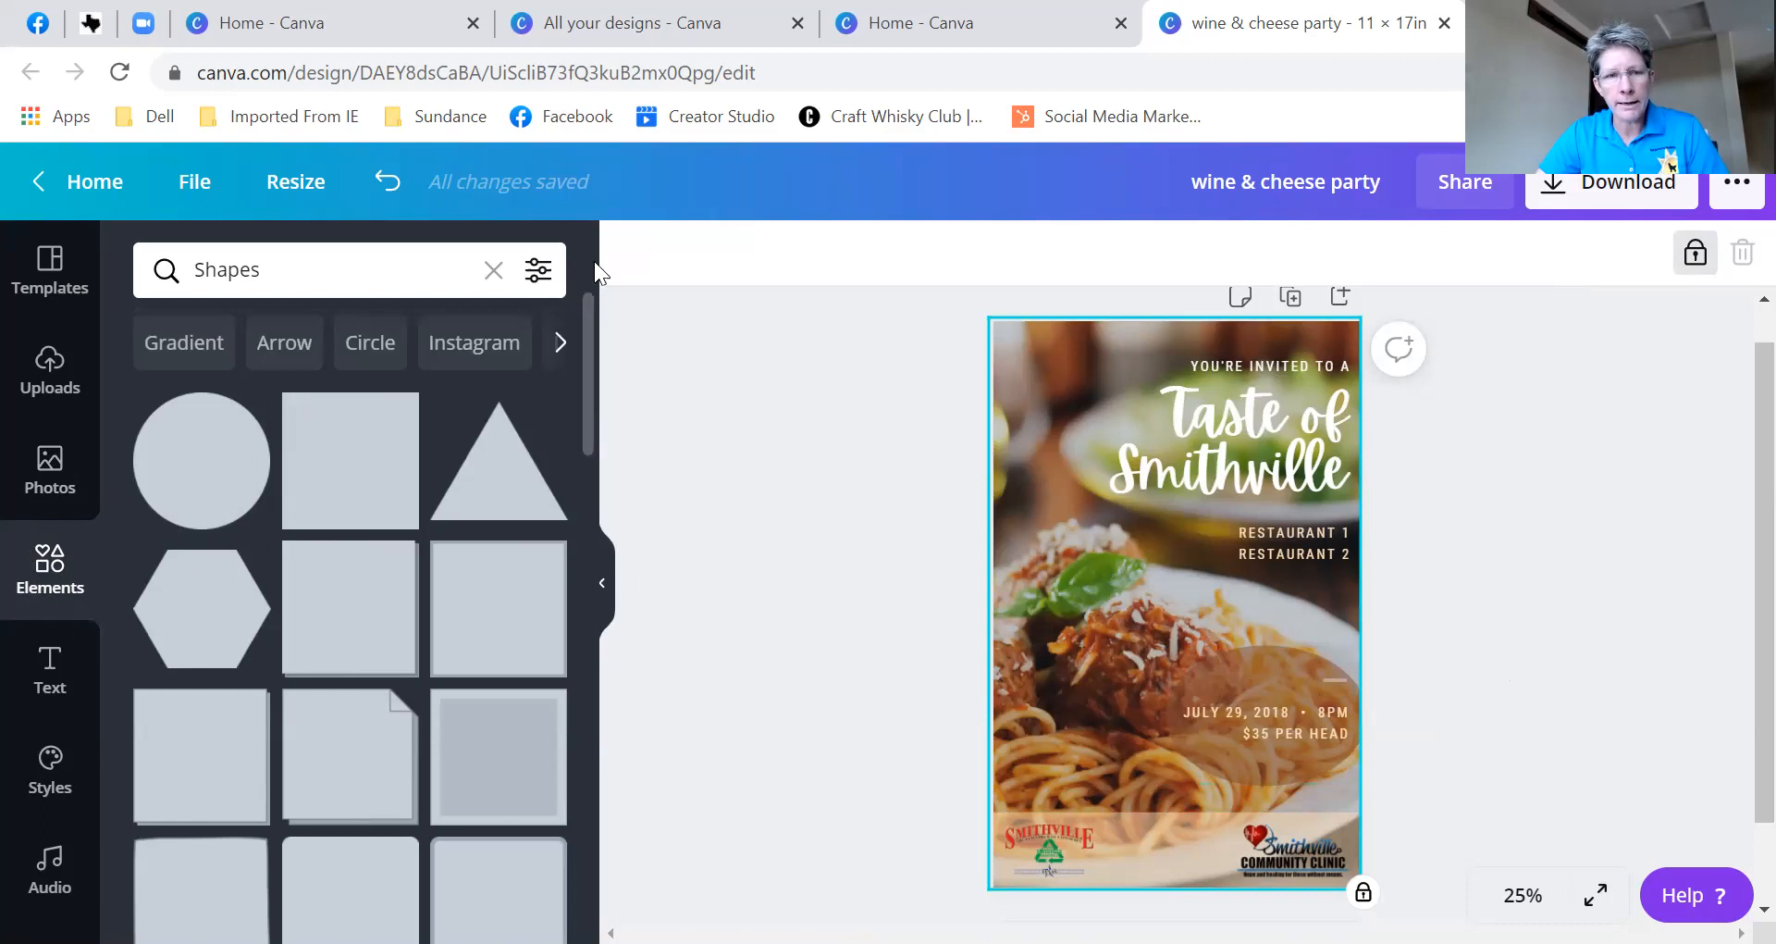
click(494, 271)
drag(588, 396, 587, 564)
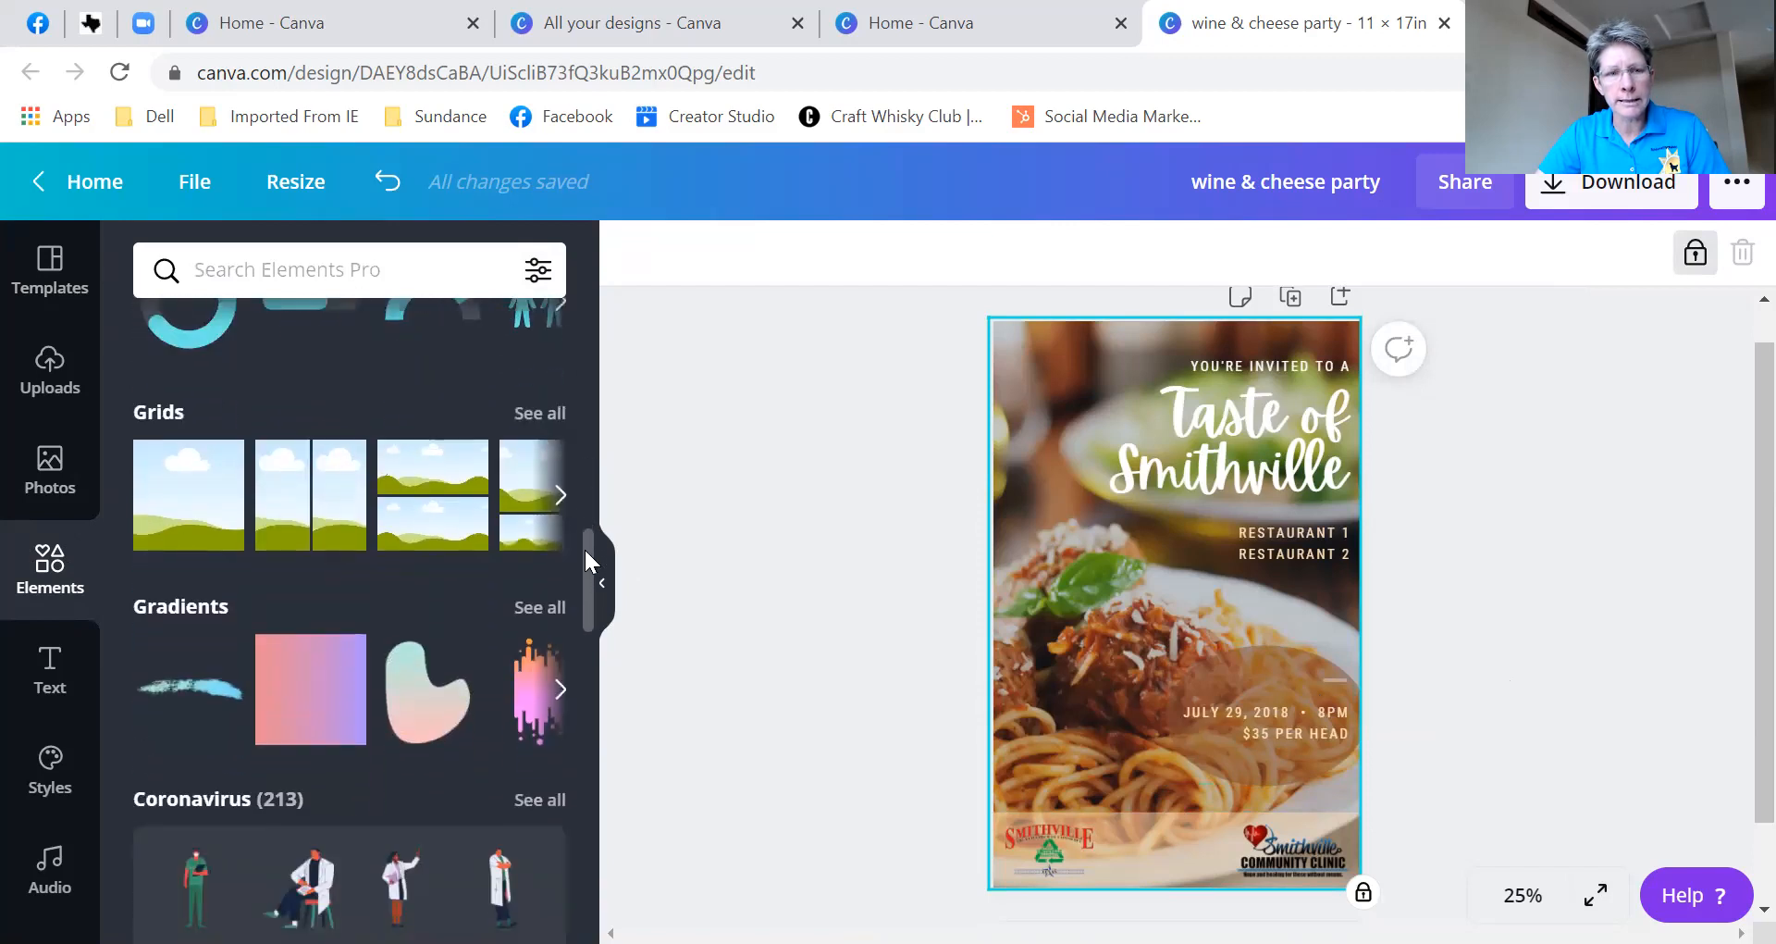
click(173, 504)
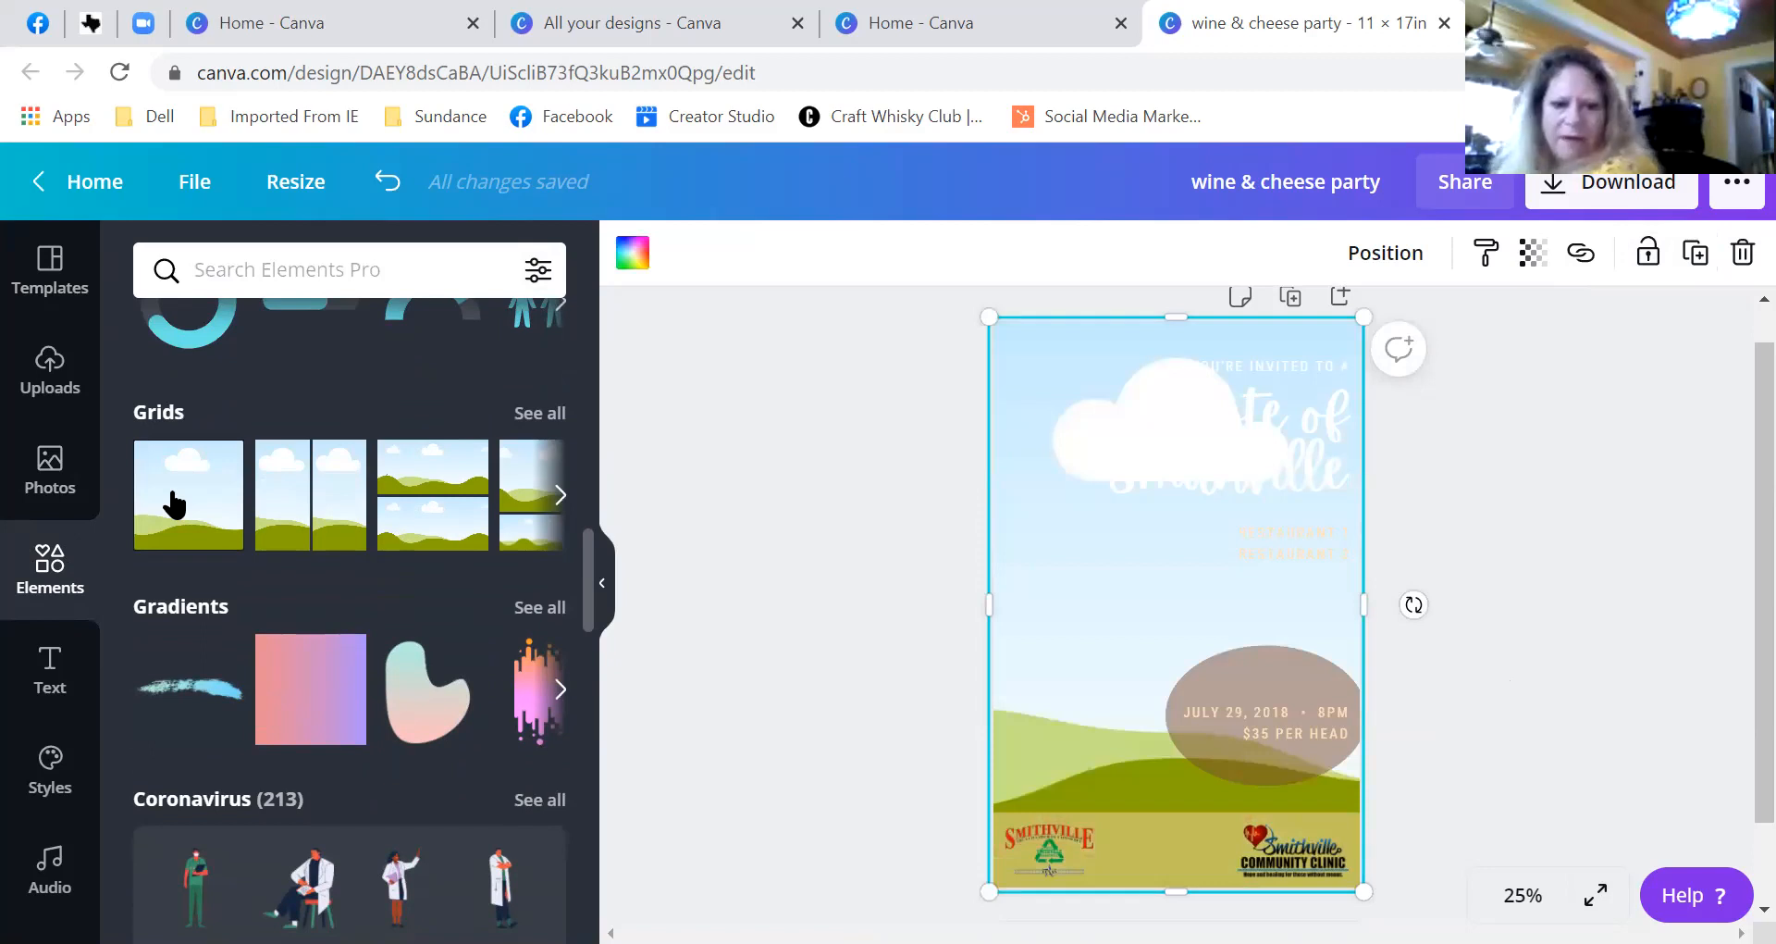
click(37, 474)
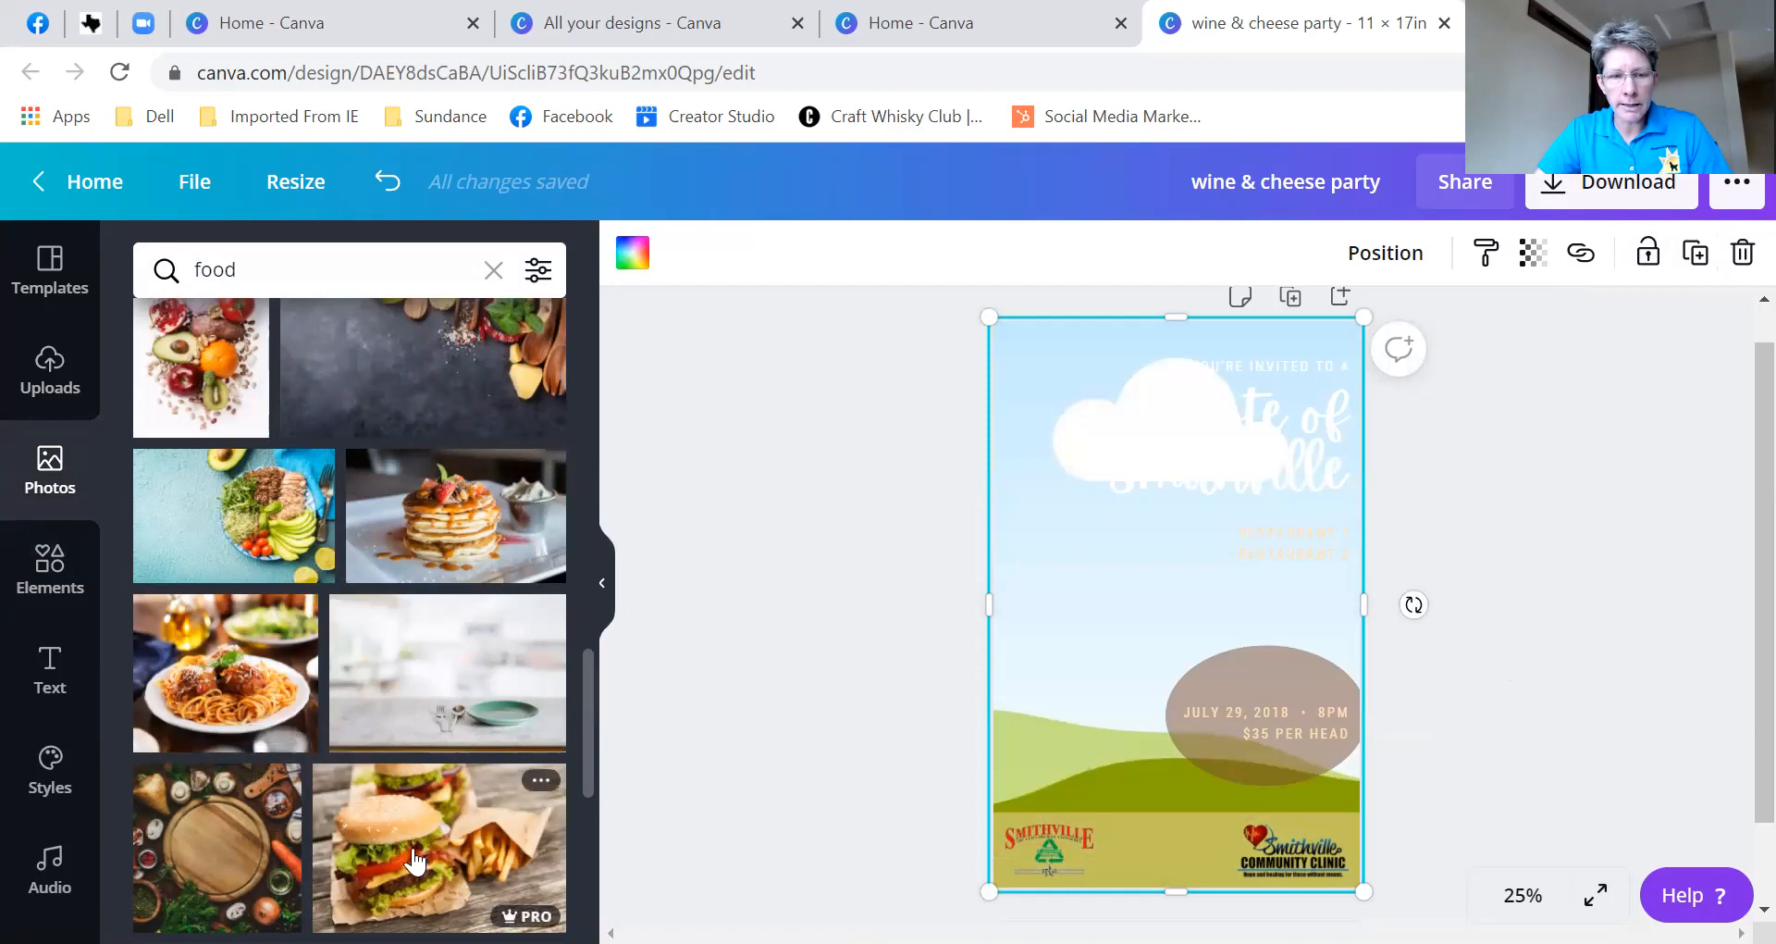
click(413, 860)
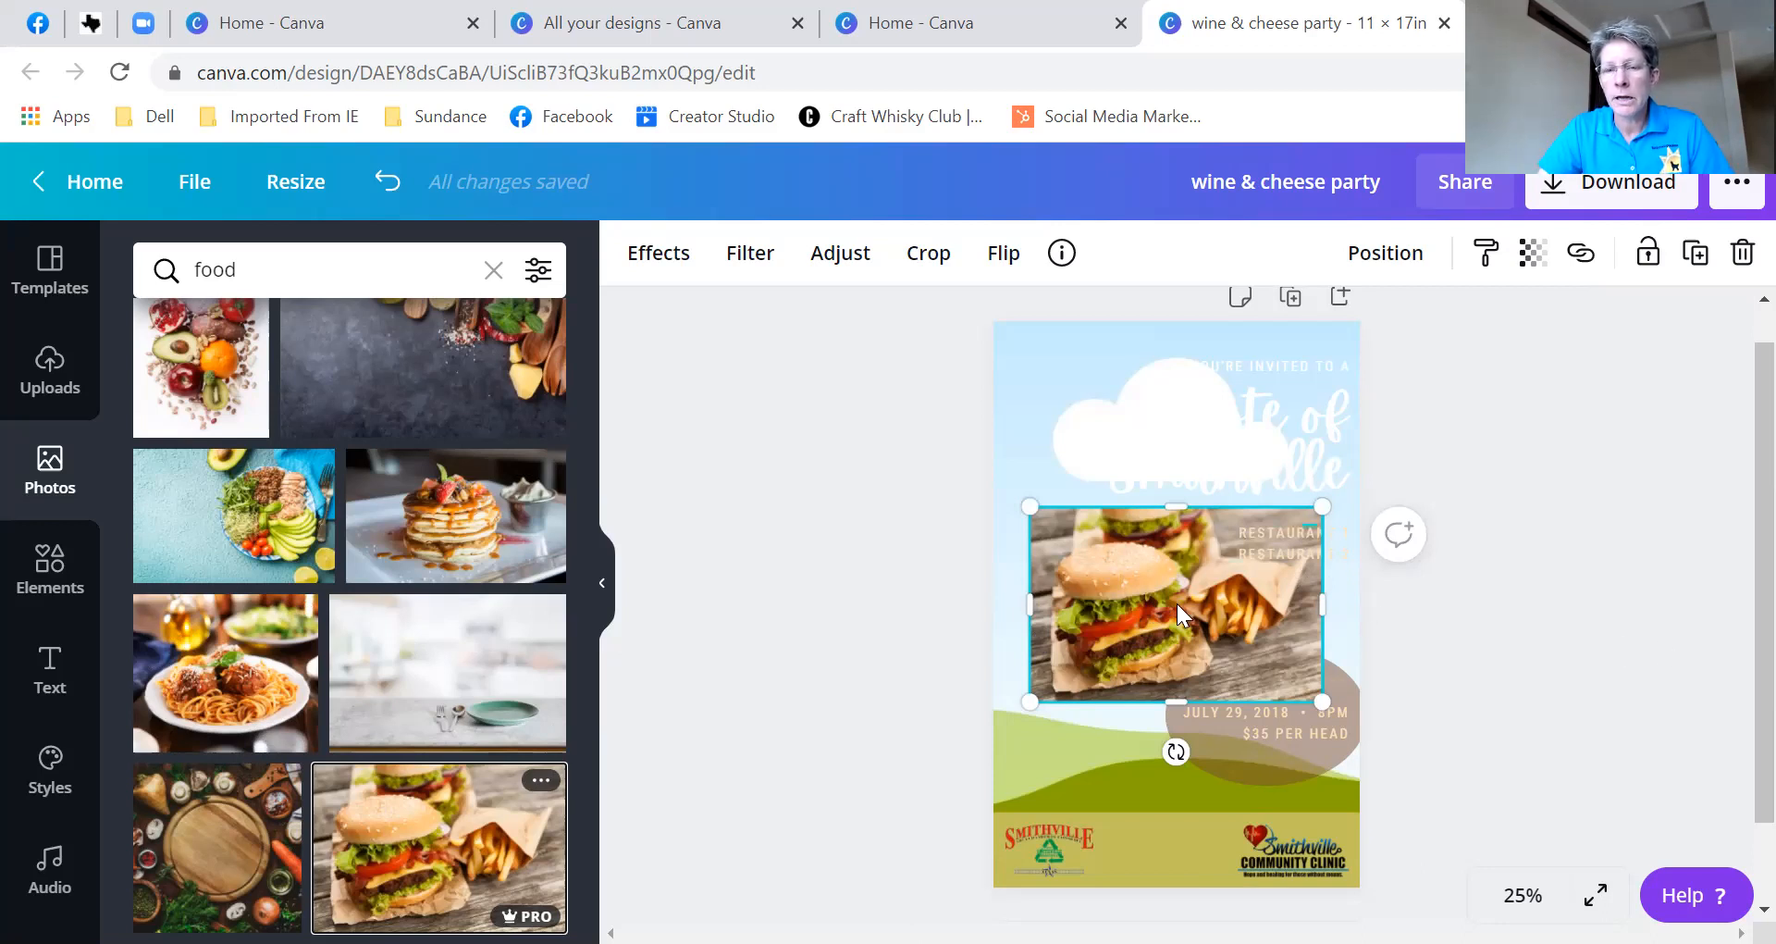
drag(1177, 605, 1167, 605)
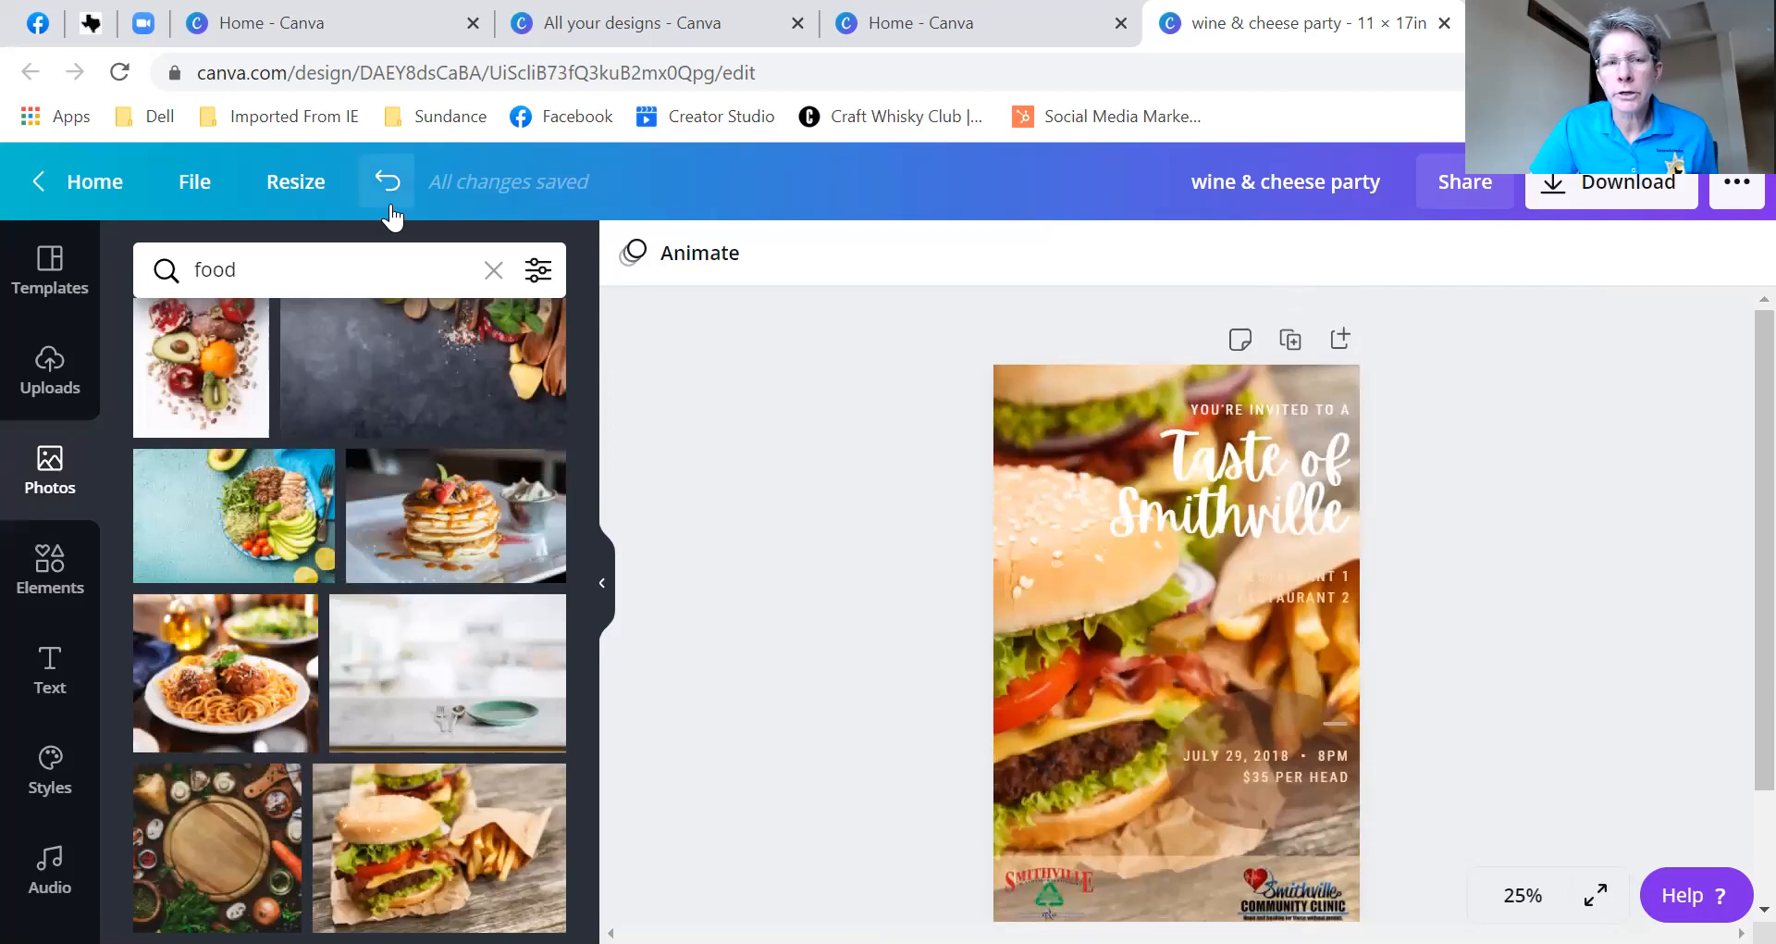
- Undo the burger photo and the grid to restore the spaghetti background
click(388, 190)
click(388, 189)
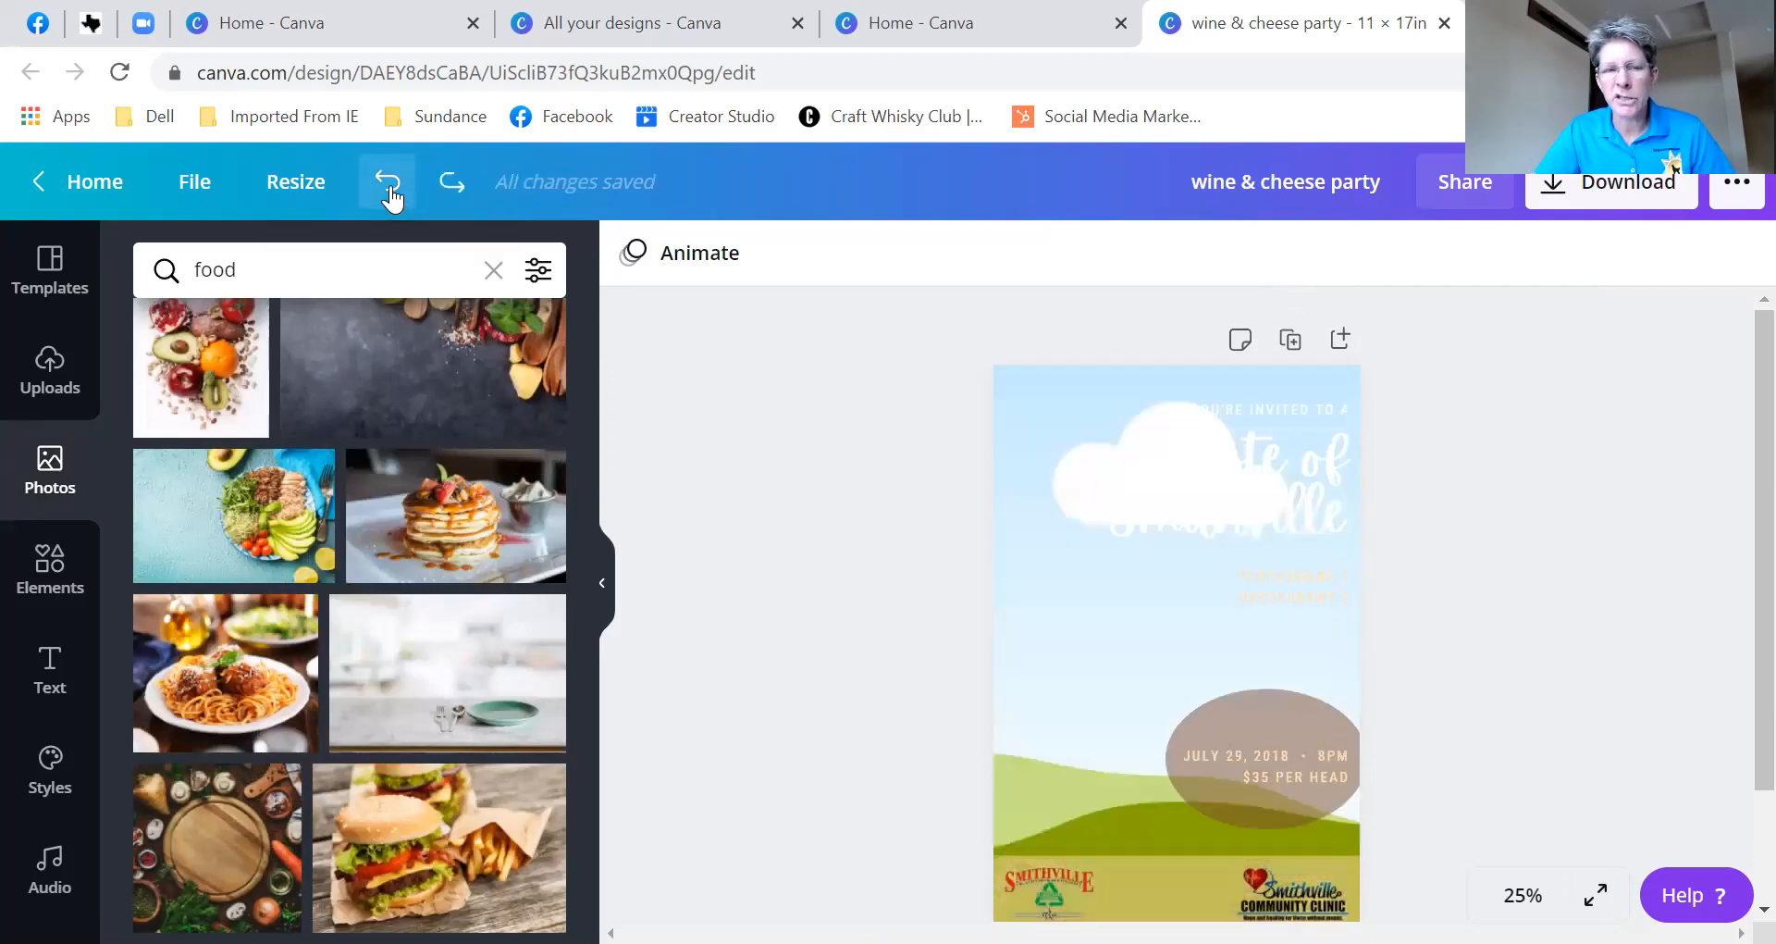
click(389, 189)
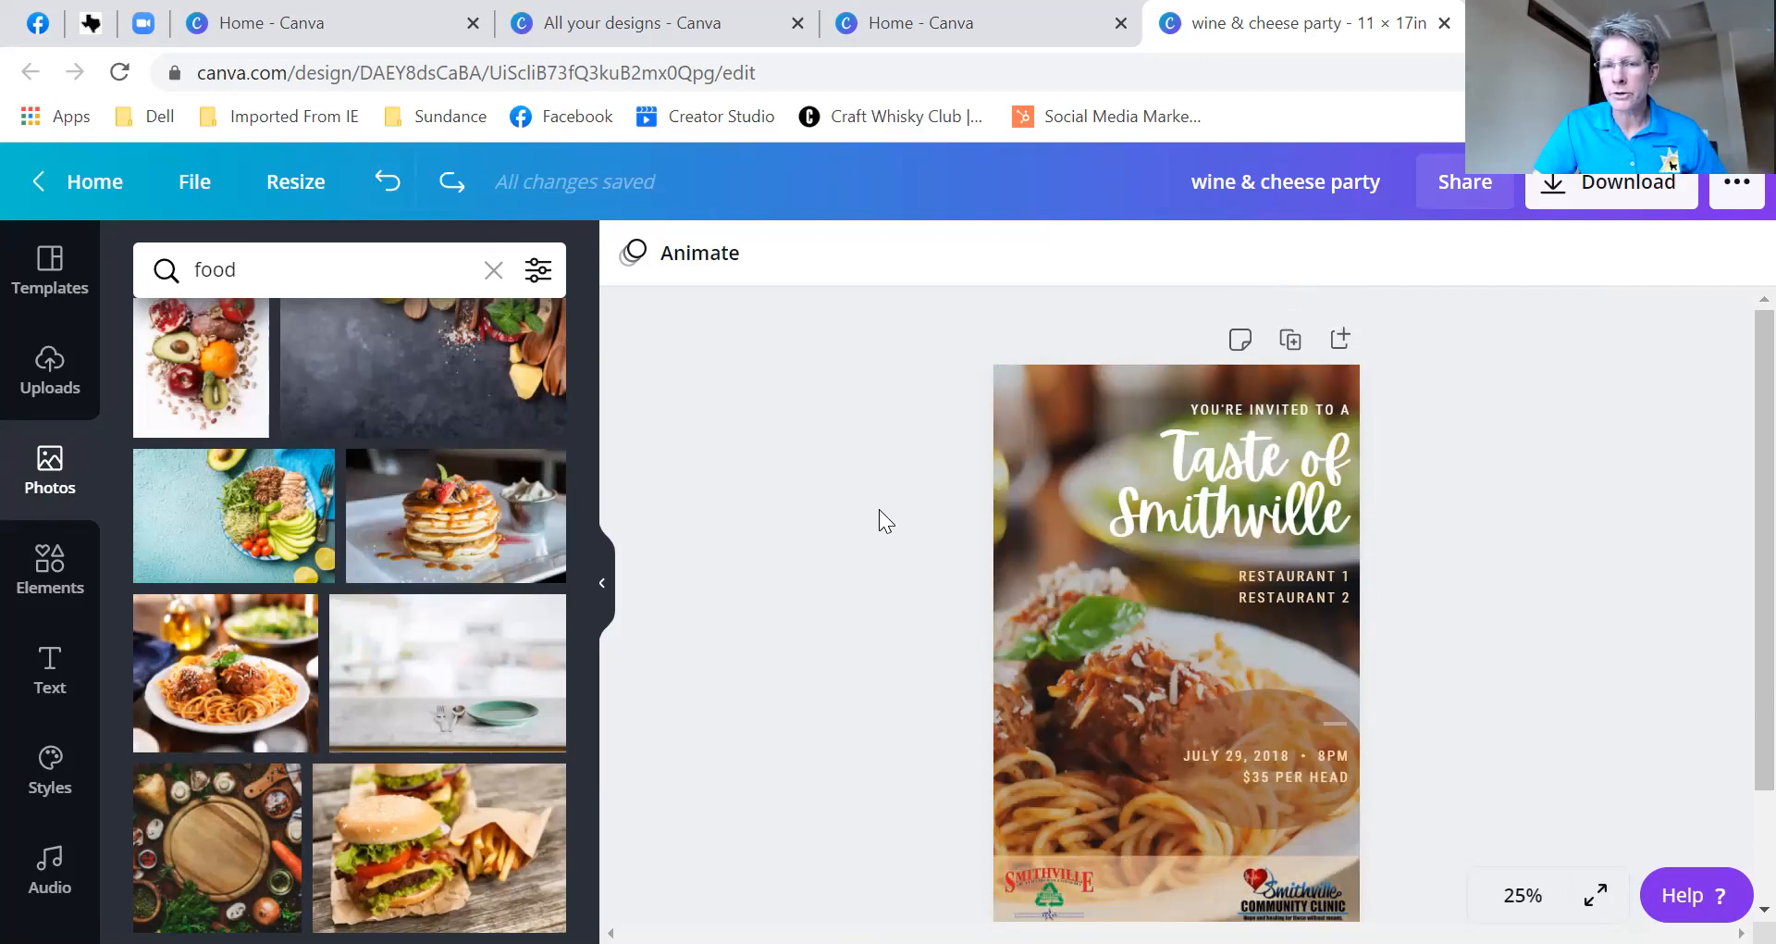
- Reduce the height of the brown oval and recentre it over the date and price text
scroll(851, 578, down, 2)
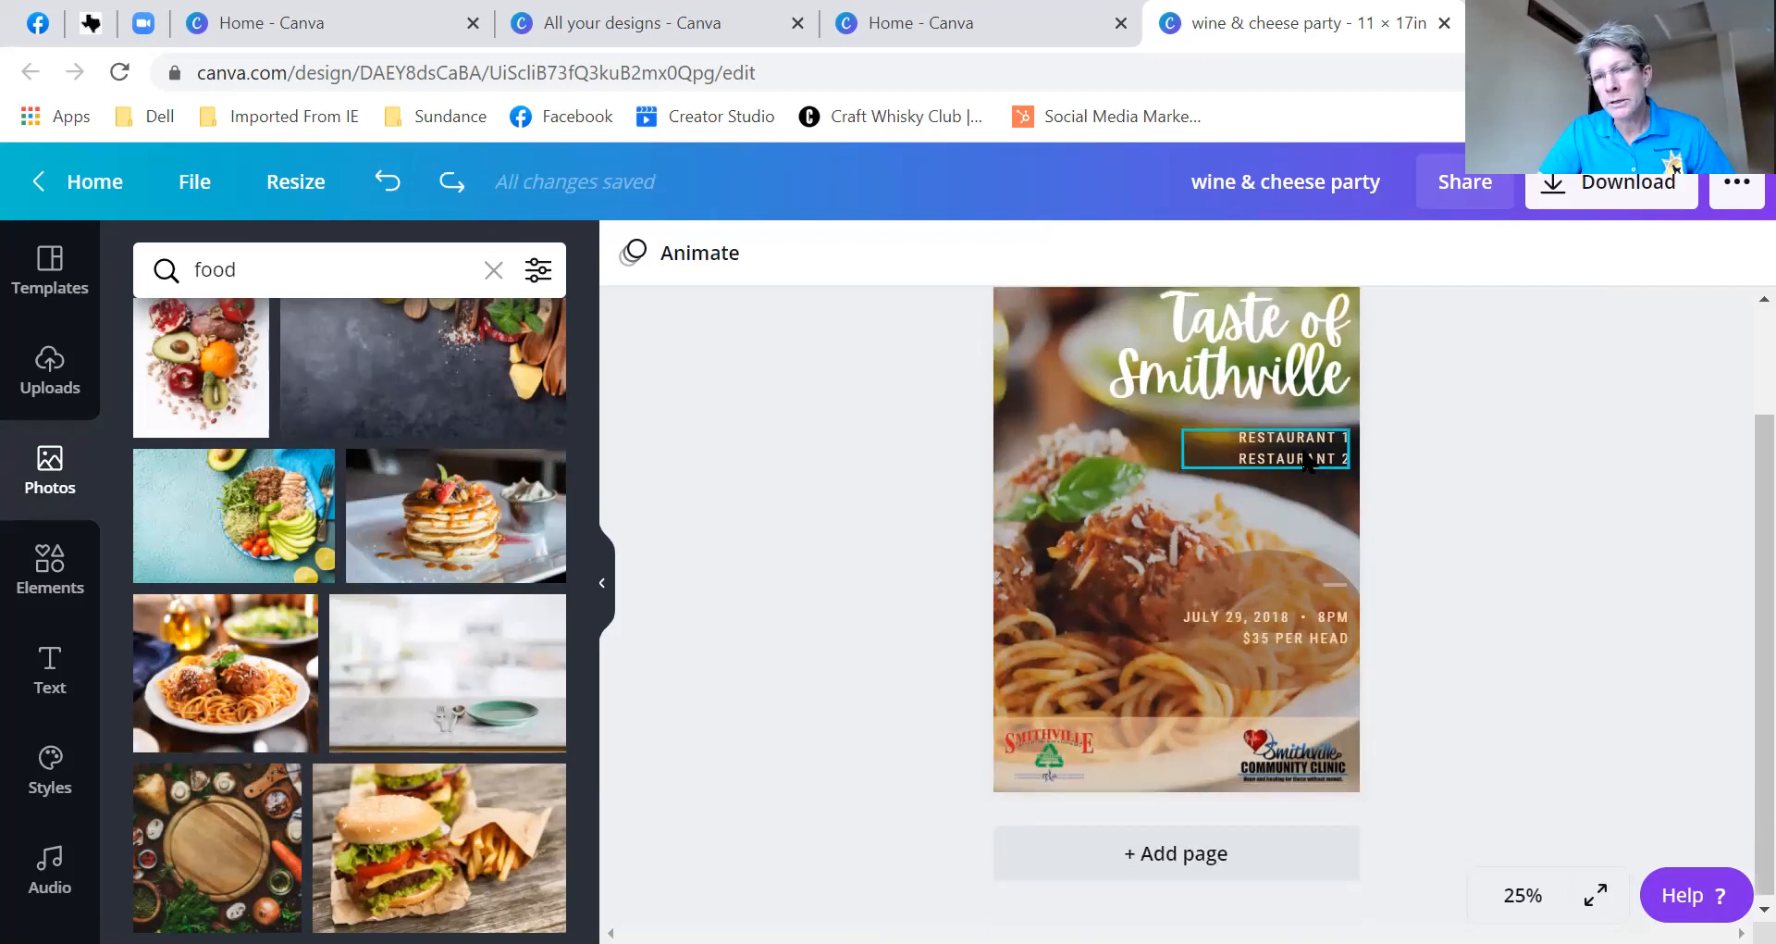
click(1274, 601)
drag(1263, 551, 1264, 583)
drag(1268, 667, 1268, 659)
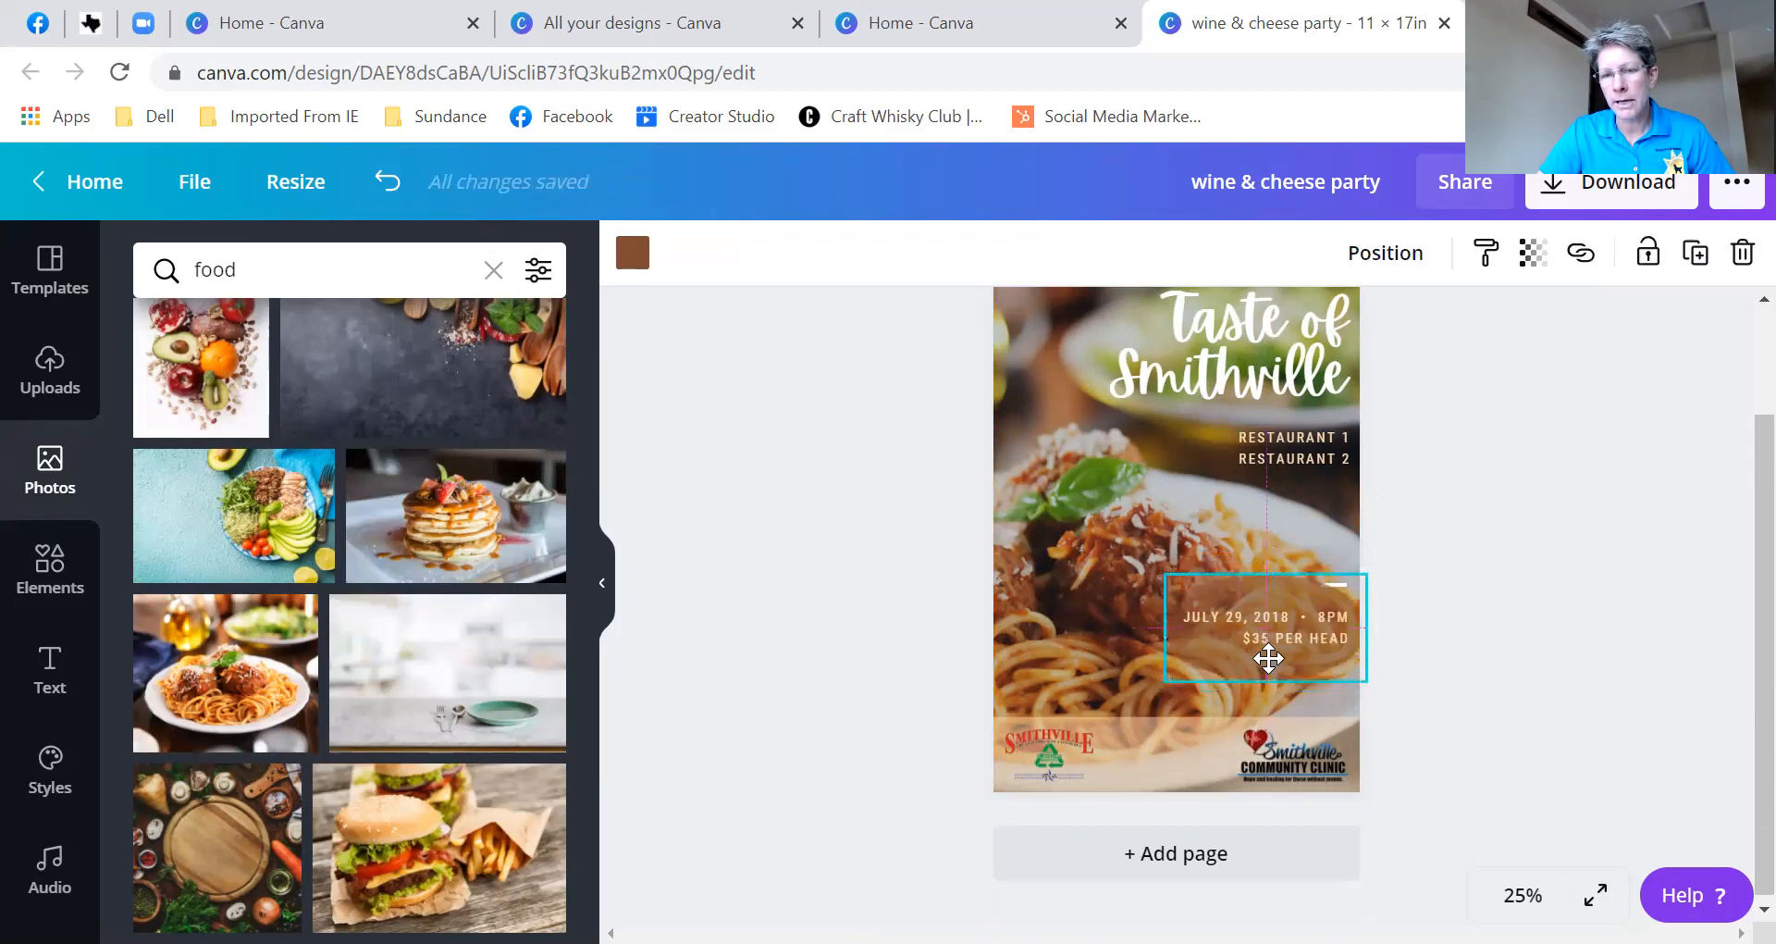
click(1571, 662)
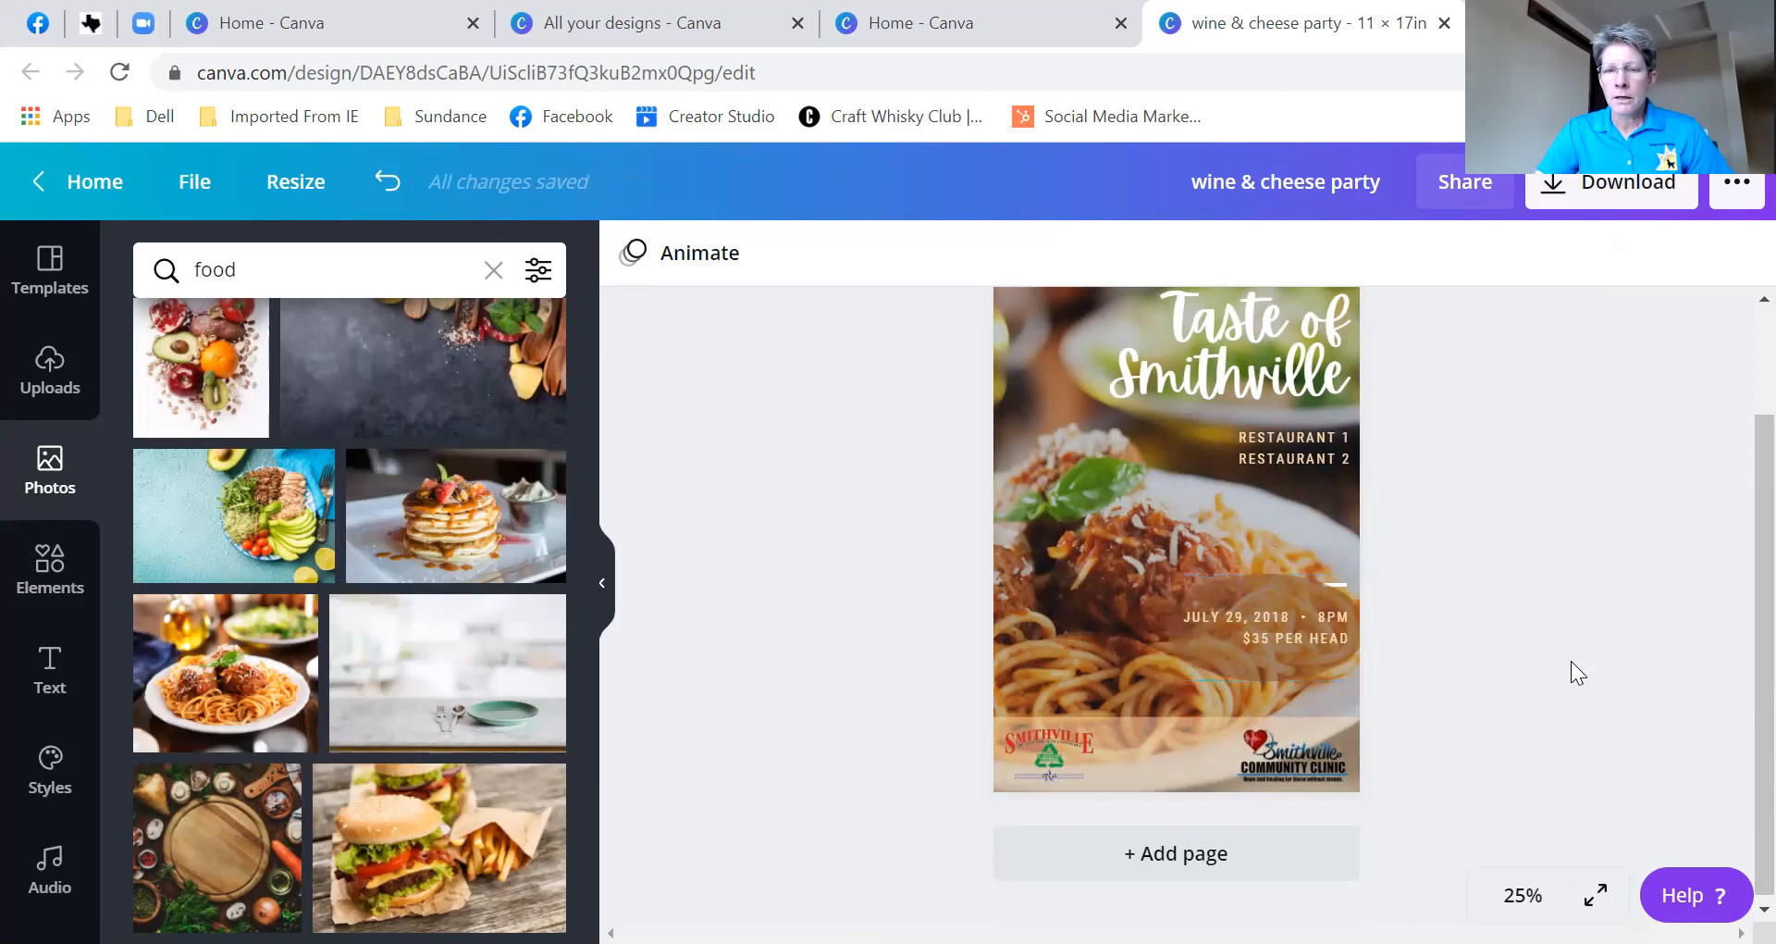
scroll(1456, 599, up, 2)
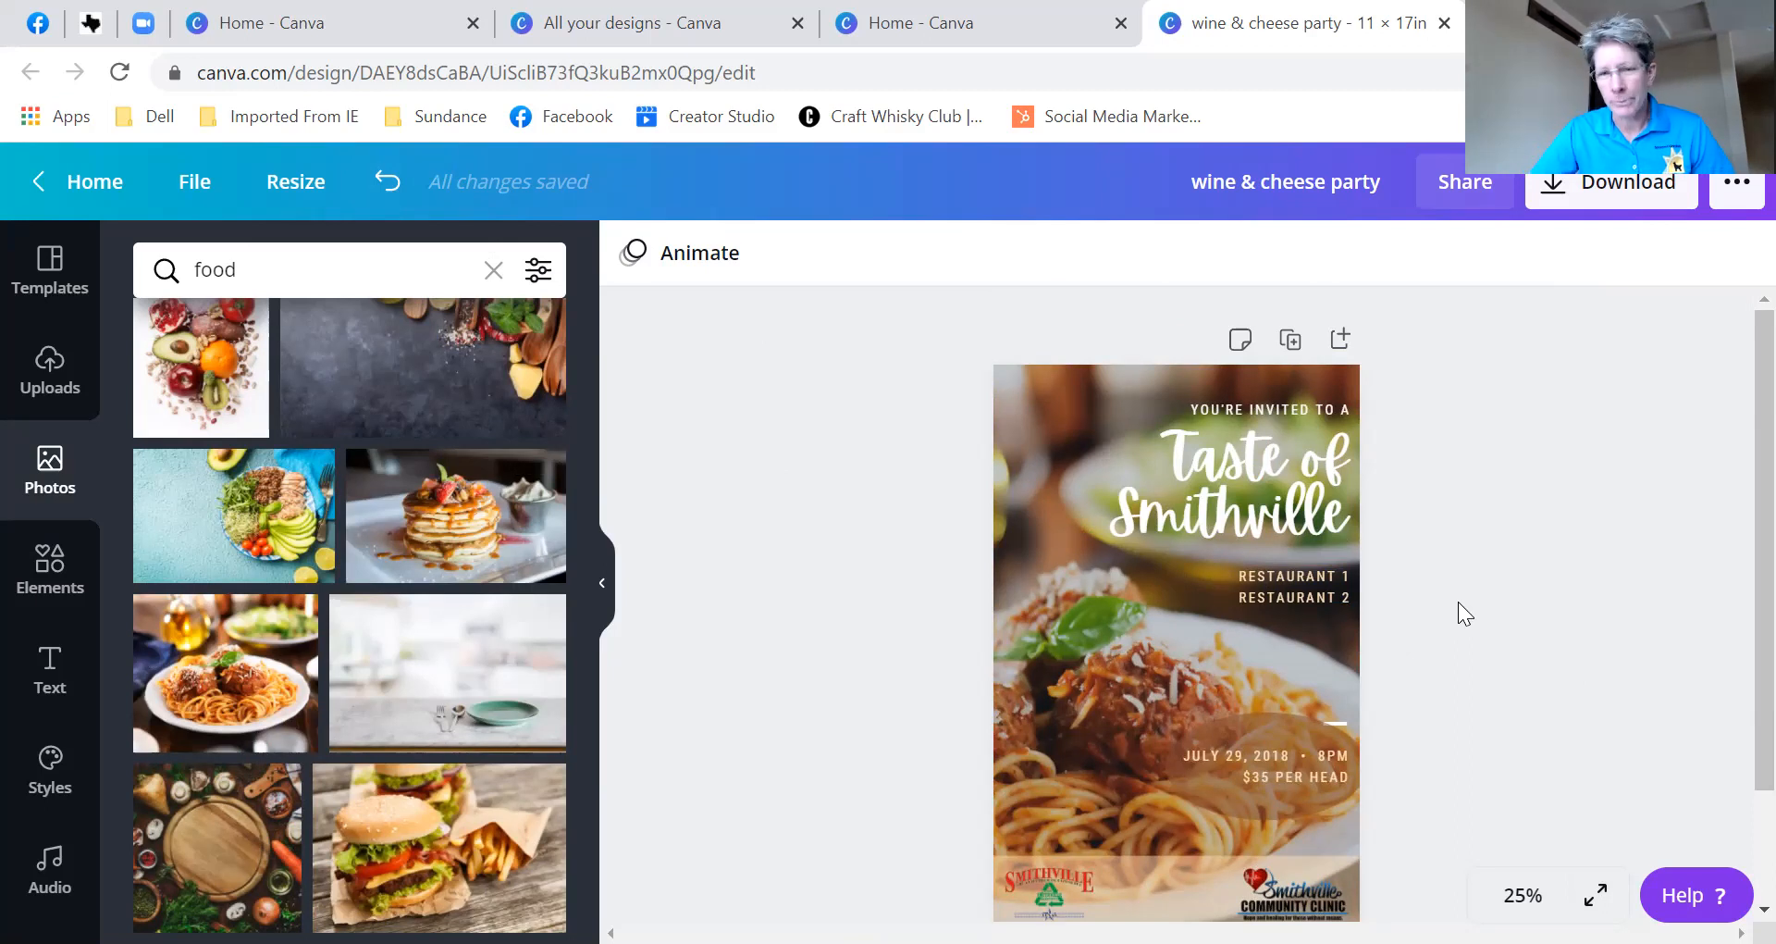
- Duplicate the spaghetti poster page as a second page
click(1291, 340)
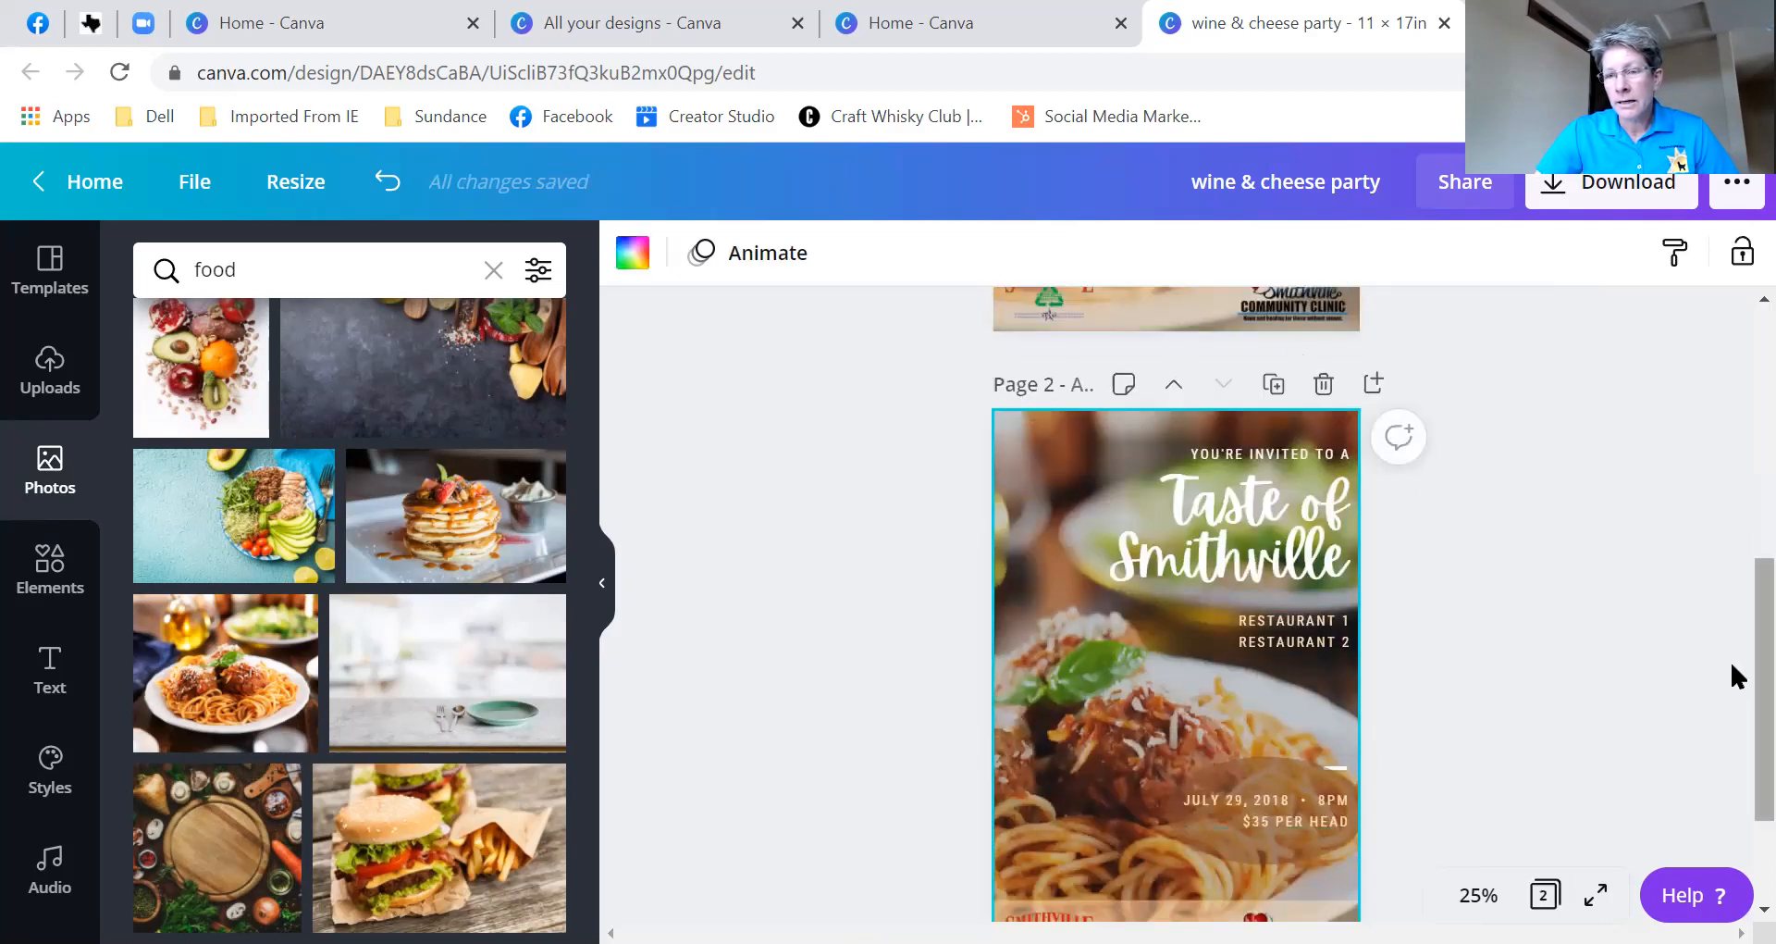
scroll(1730, 601, up, 5)
scroll(1730, 436, down, 5)
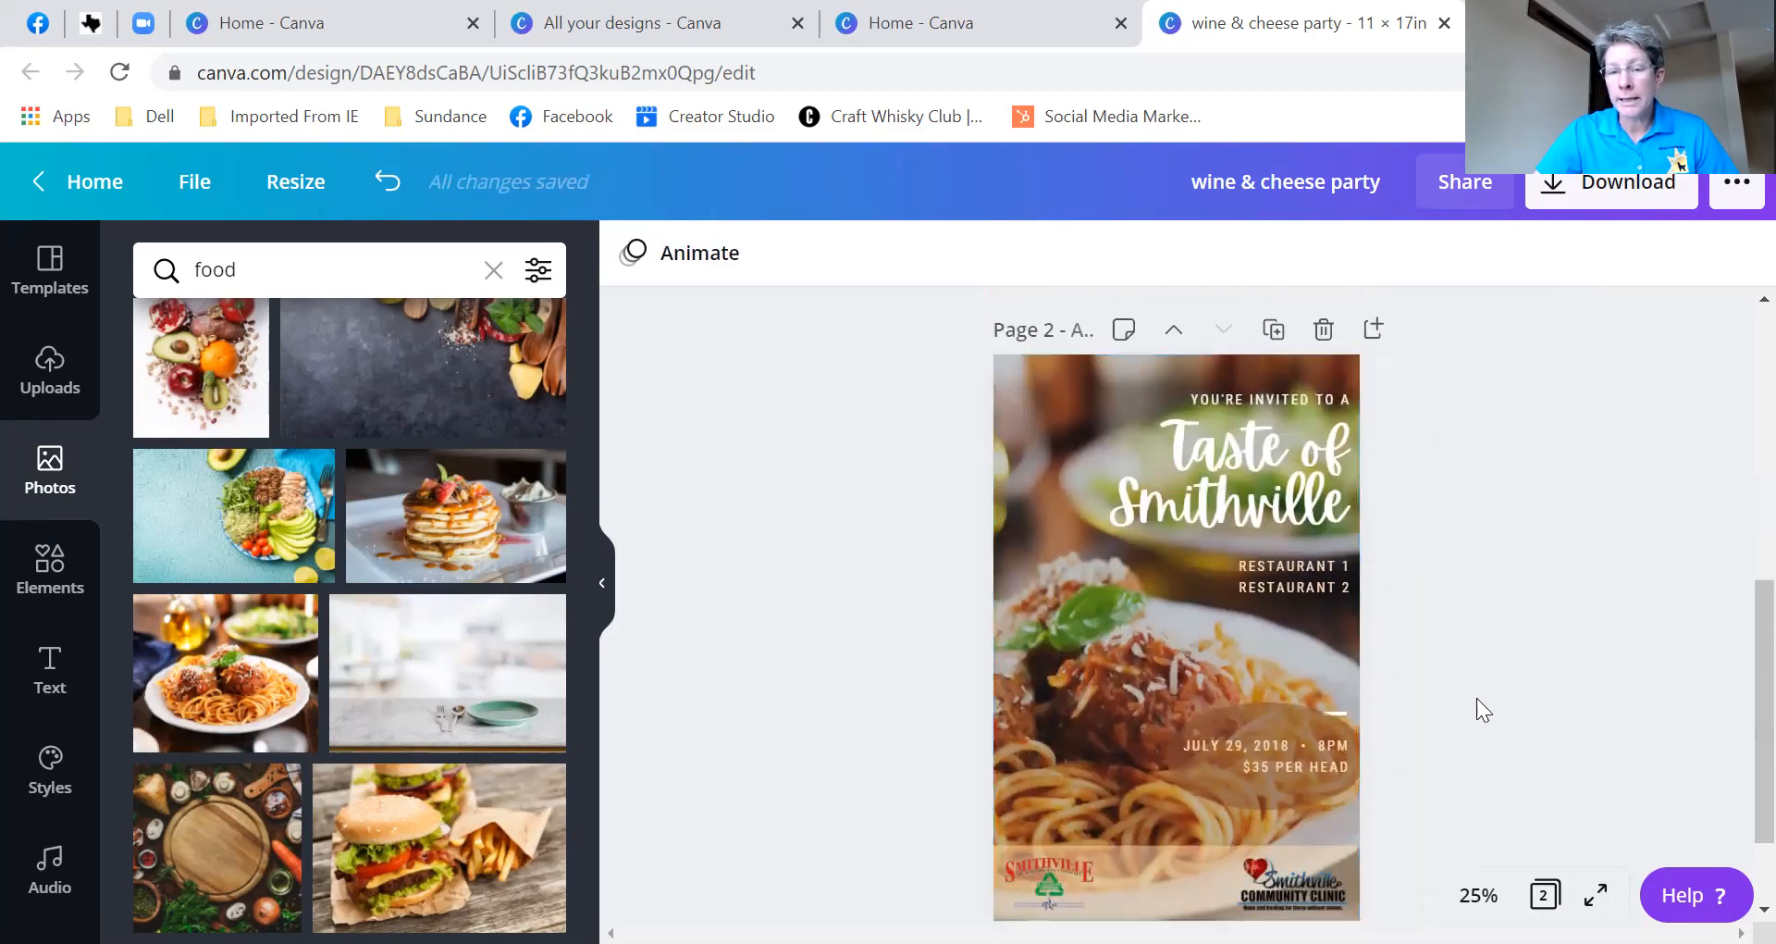
- Unlock the spaghetti background on page 2 and replace it with the burger and fries photo
click(1144, 635)
scroll(1639, 638, down, 2)
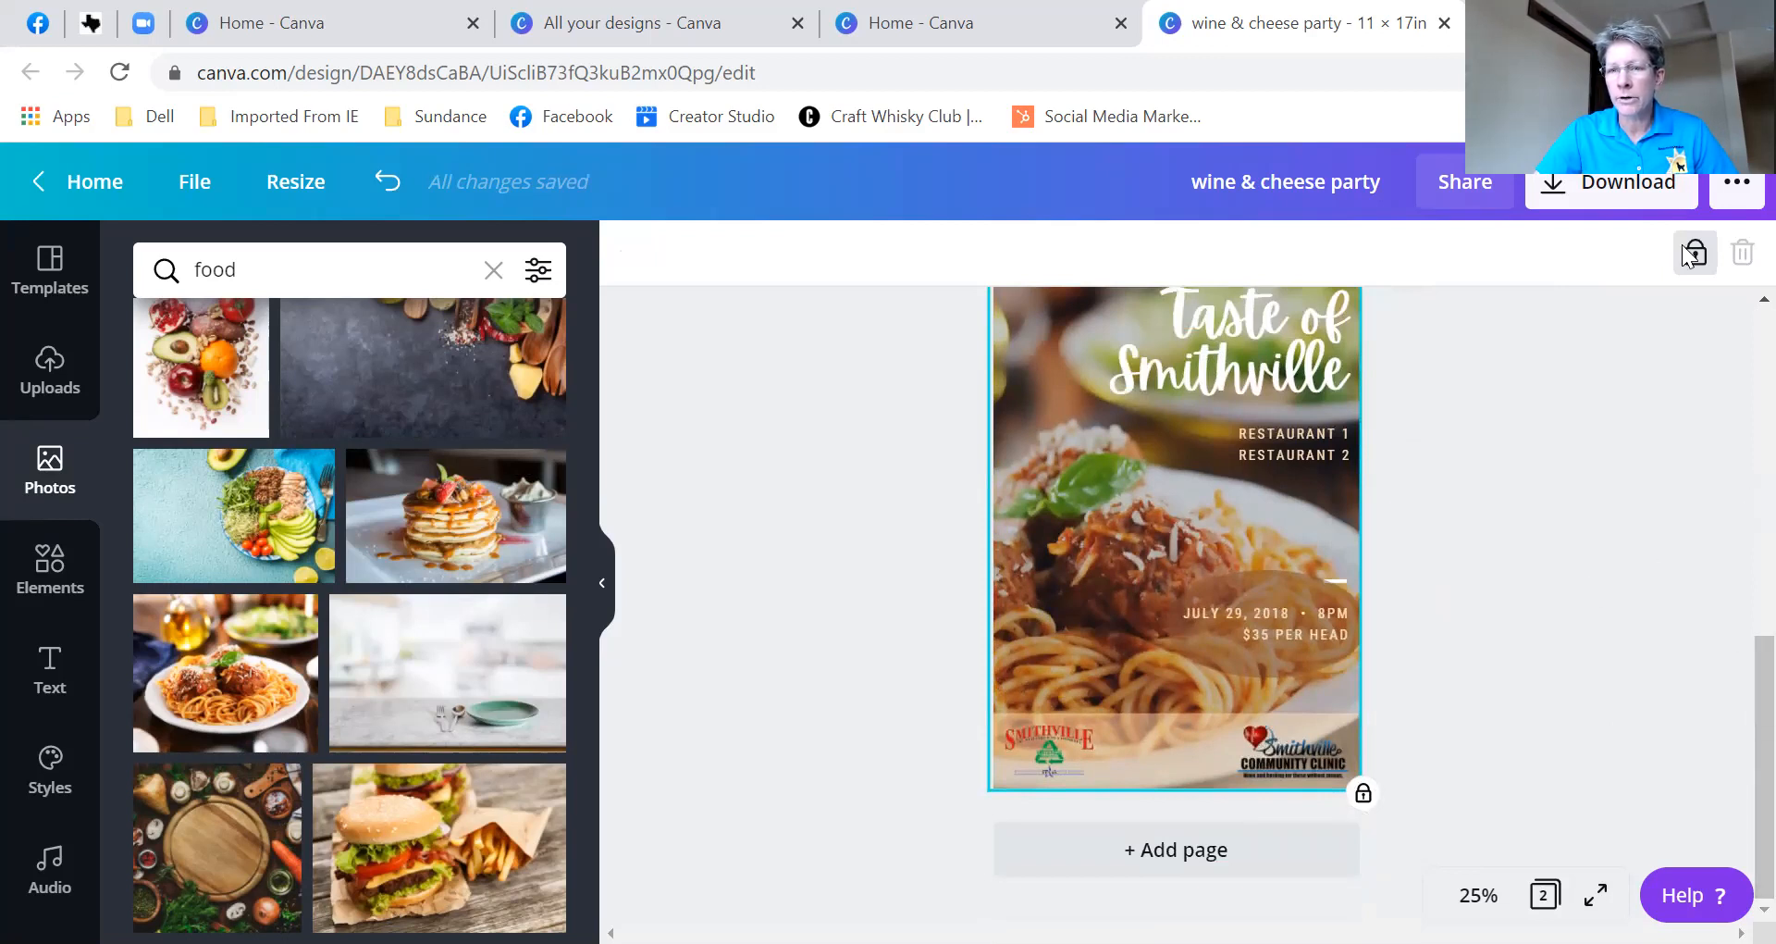
click(440, 847)
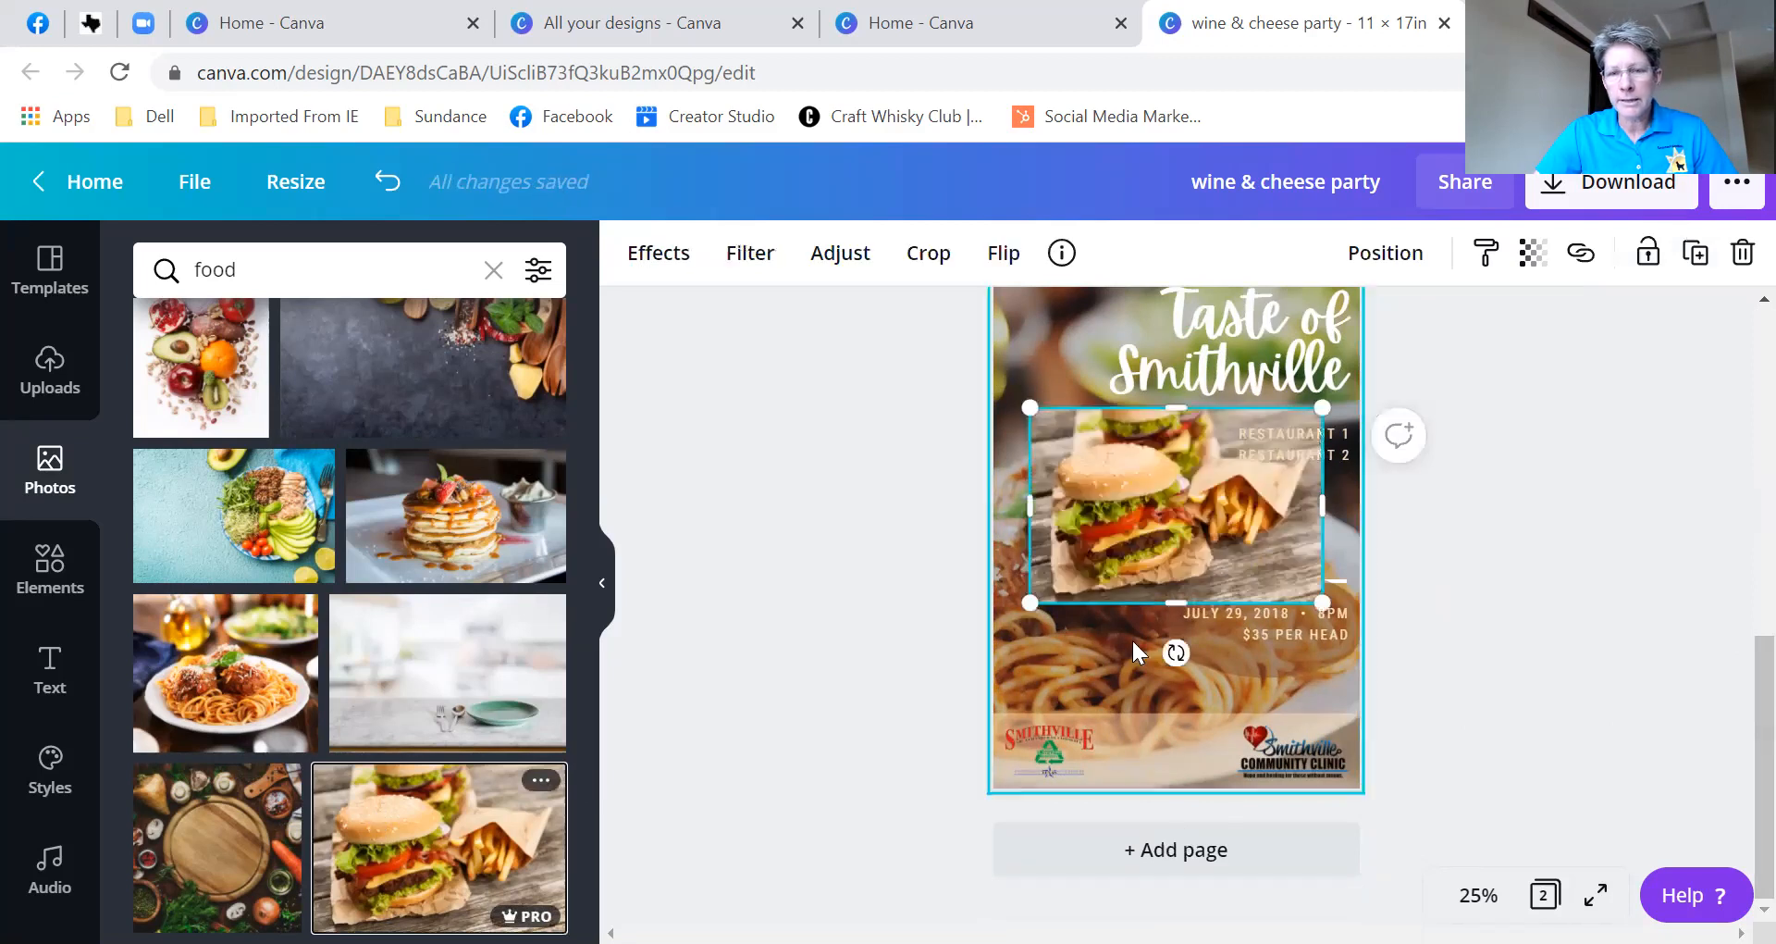
drag(1217, 508, 1217, 511)
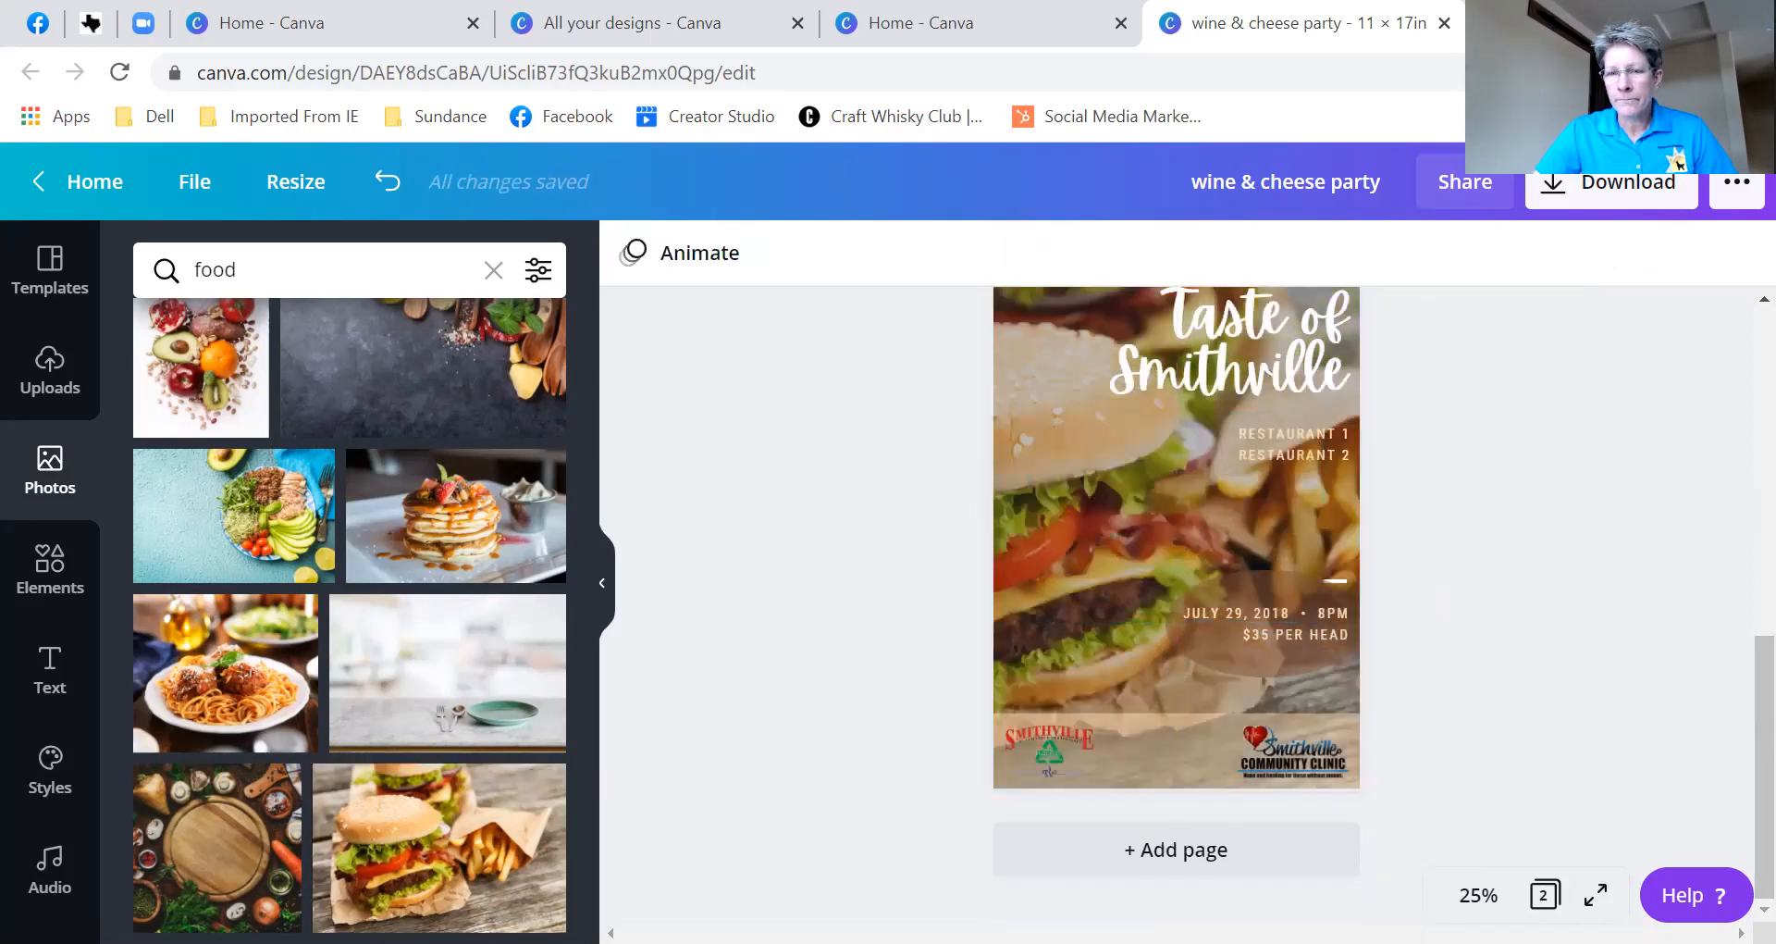
- Enlarge the burger photo within page 2's crop and shift it so both burger and fries show
double_click(1142, 555)
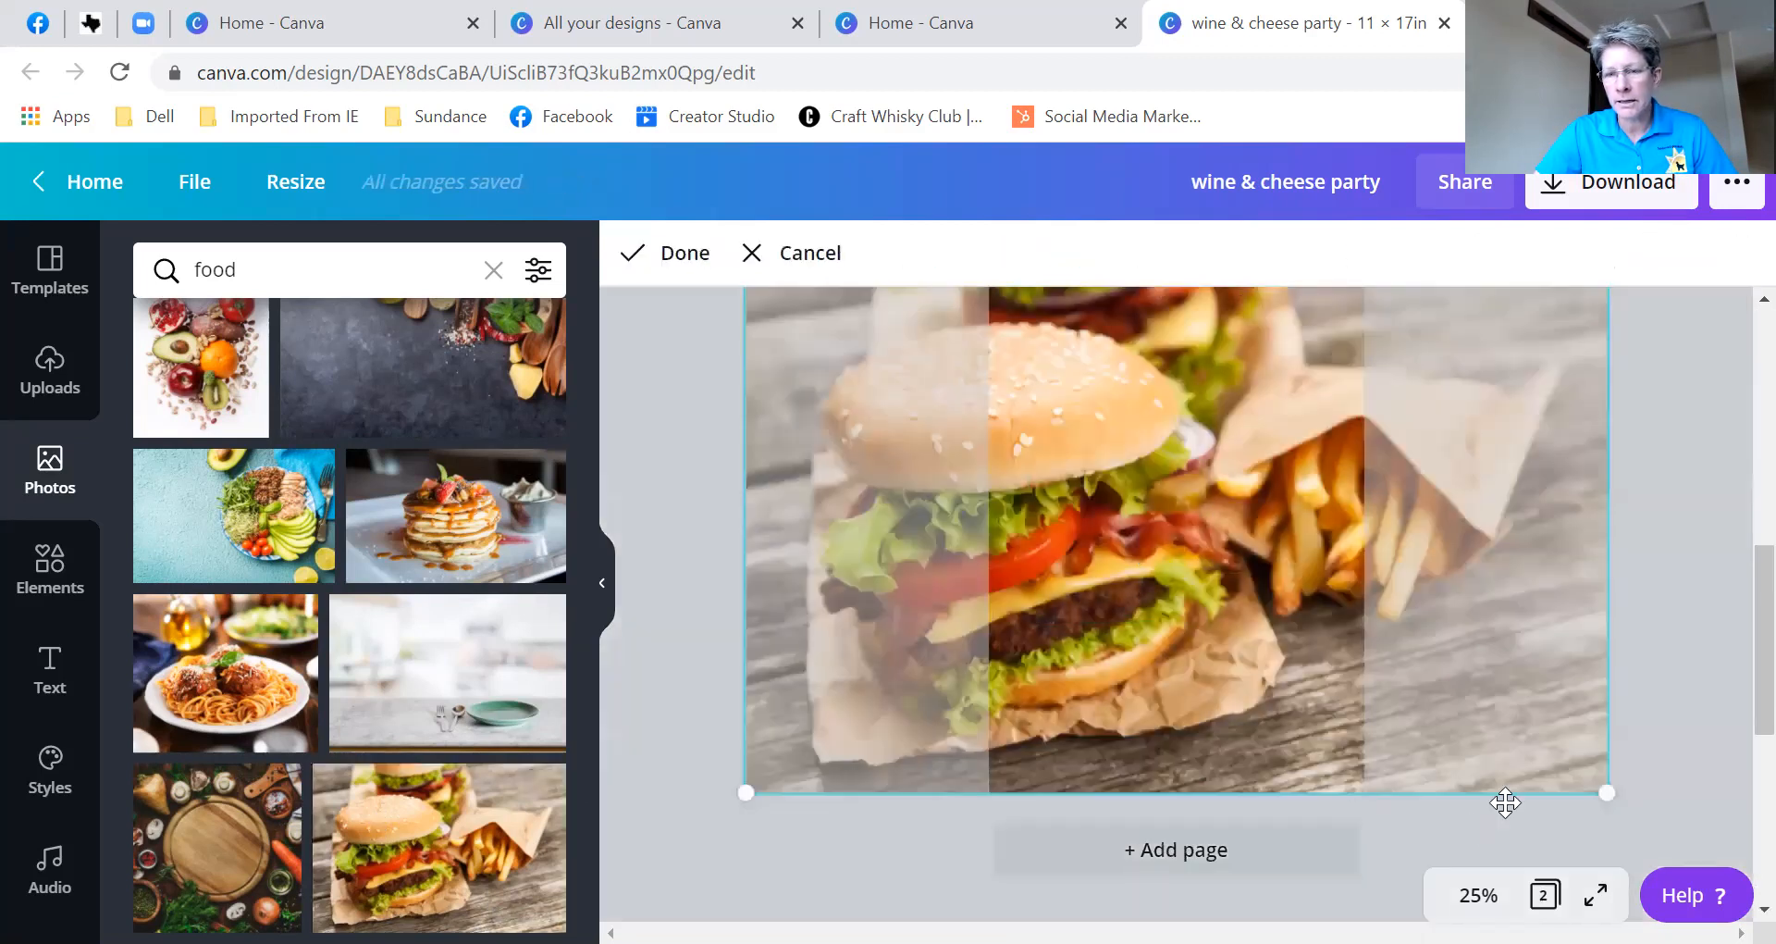
drag(742, 791, 649, 856)
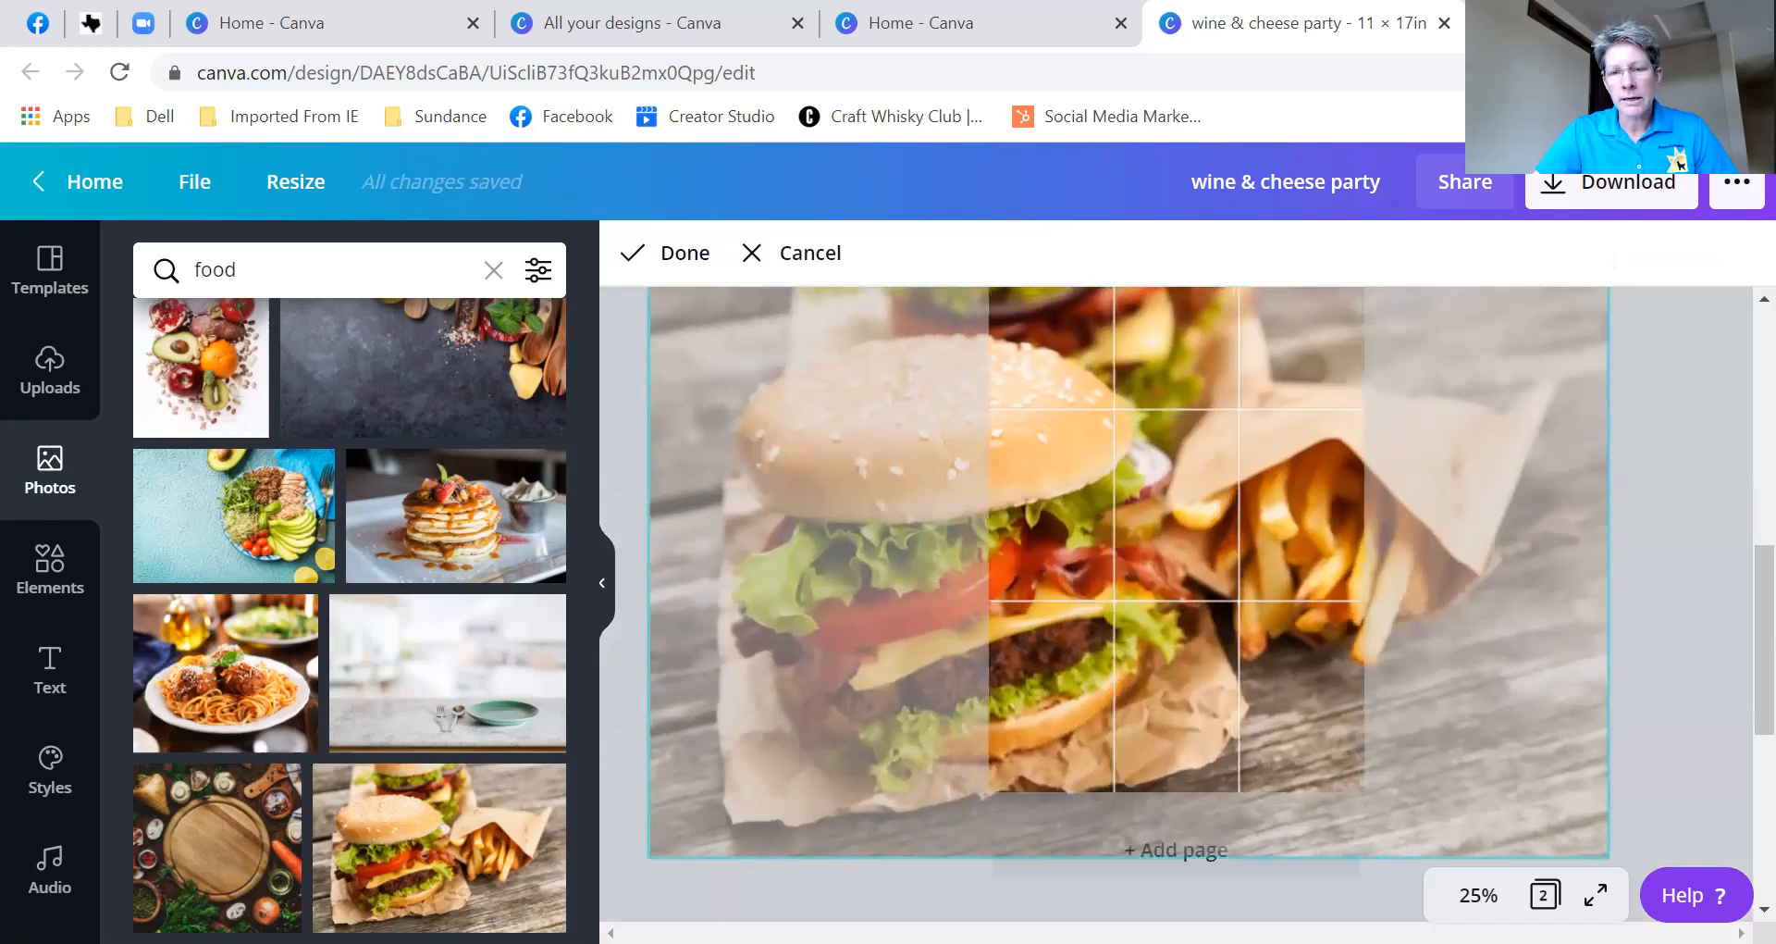
drag(1101, 676, 1119, 682)
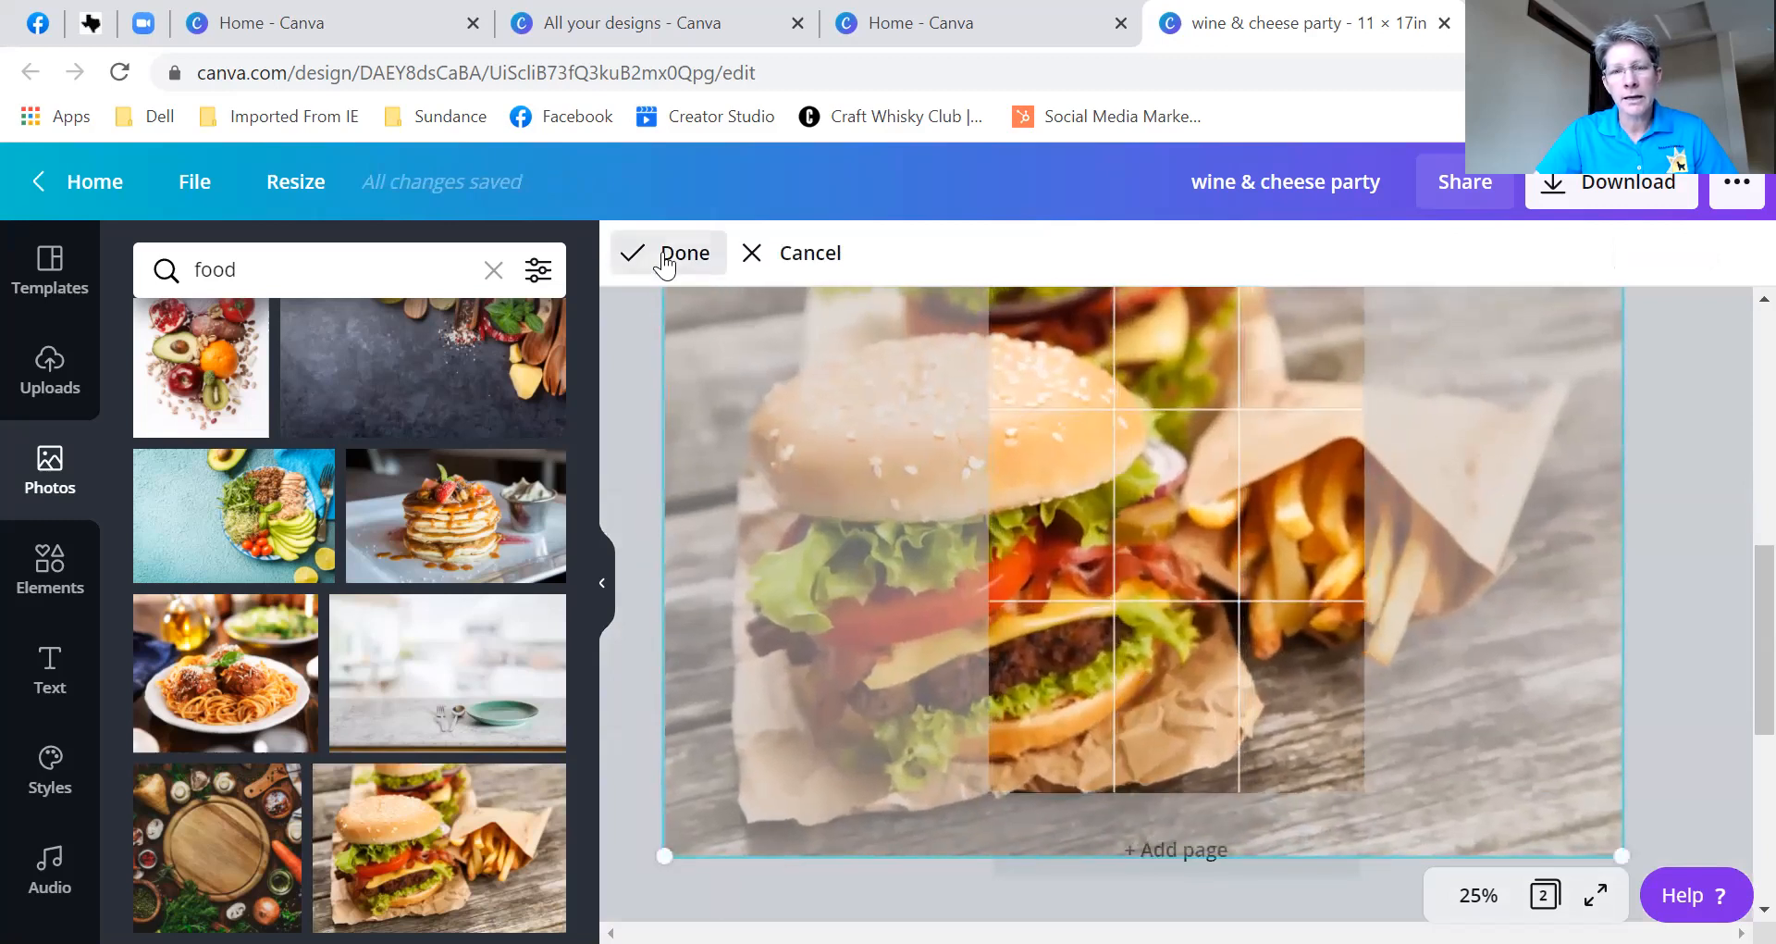
click(665, 265)
scroll(1645, 738, up, 2)
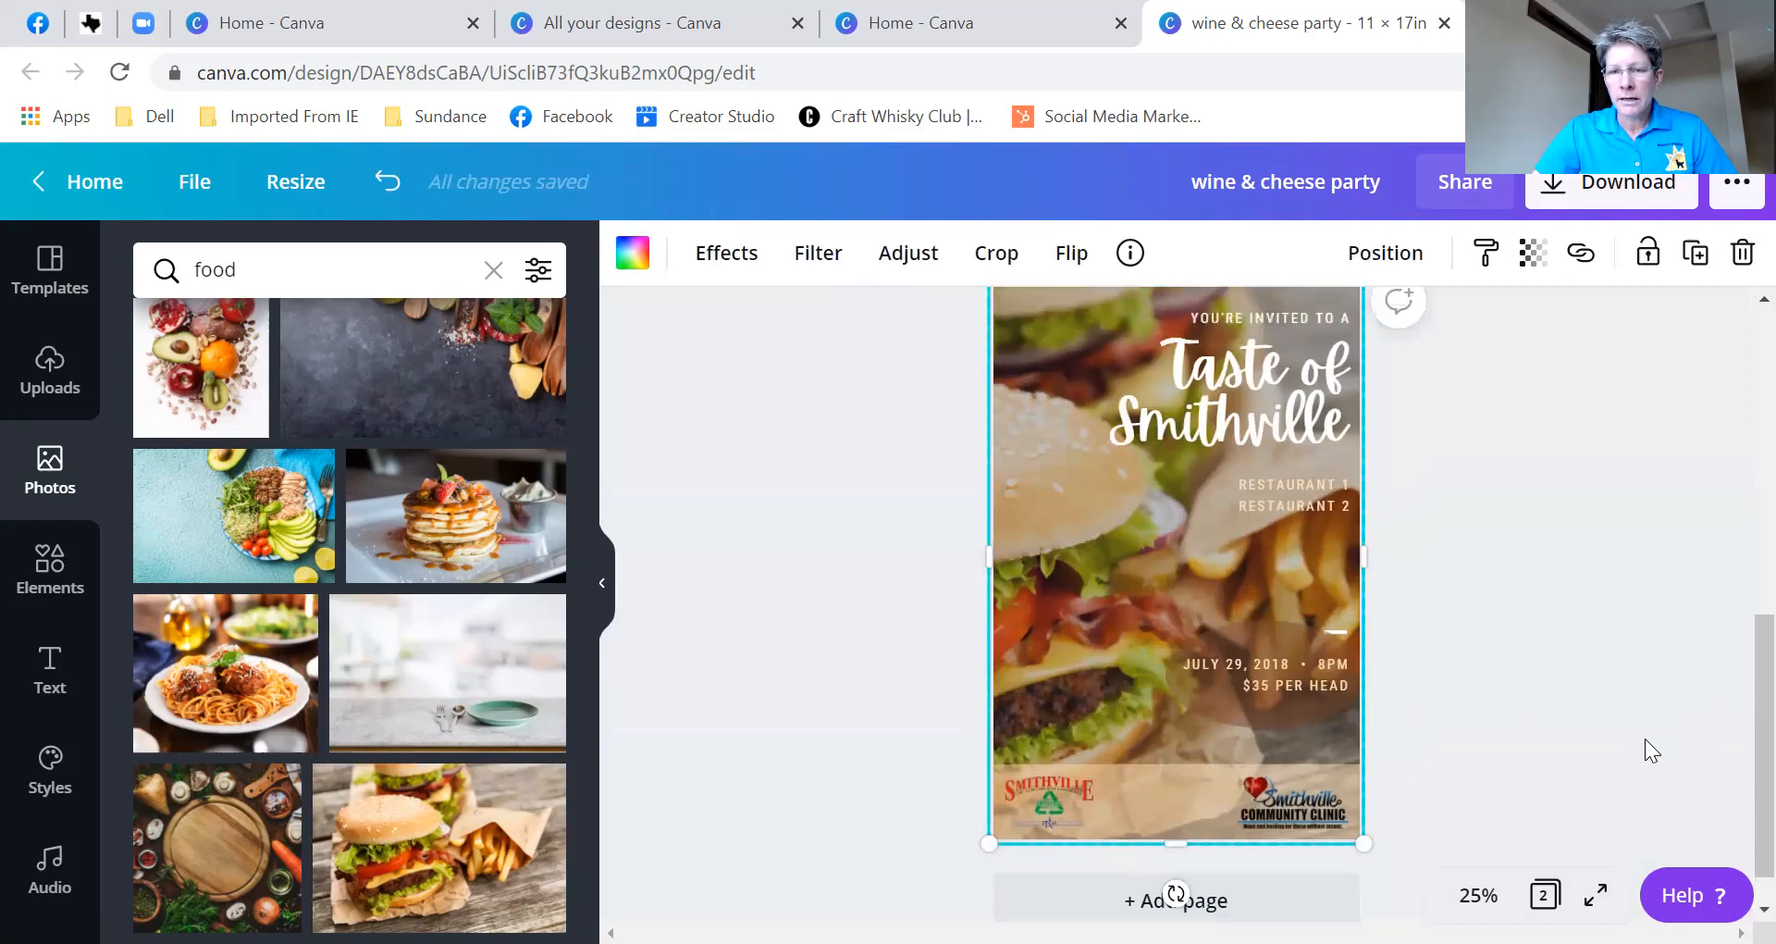
scroll(1644, 738, up, 1)
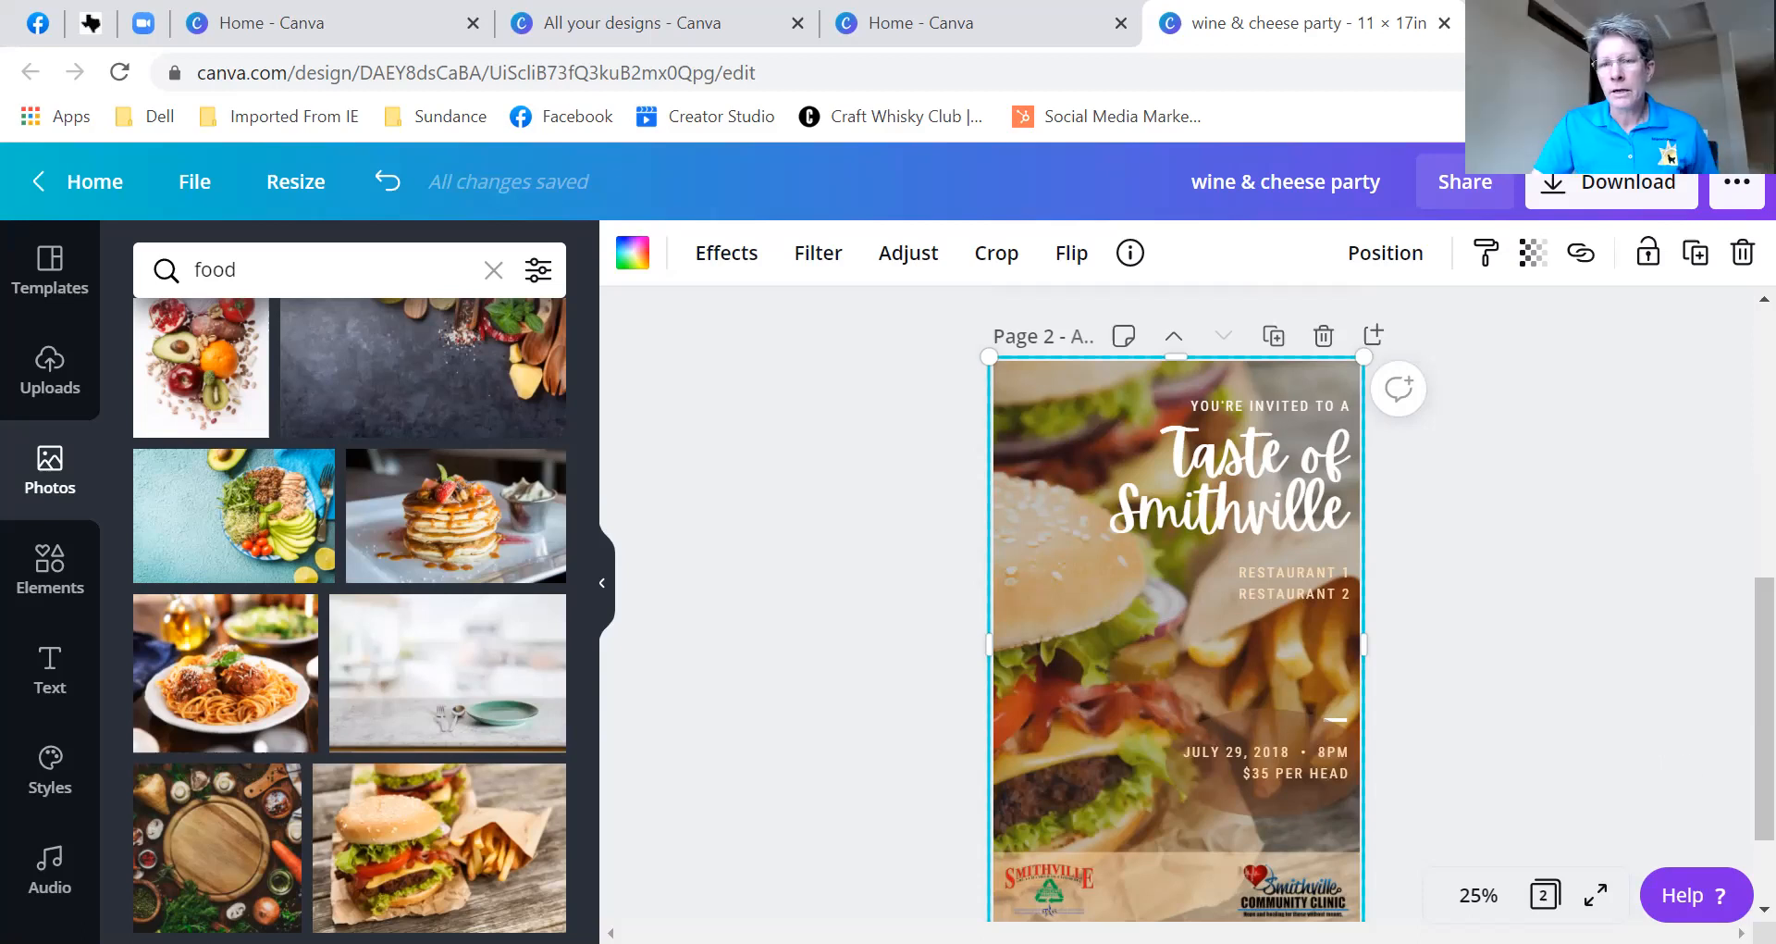
- Duplicate the burger page as page 3 and search the photos for "bbq"
click(1408, 675)
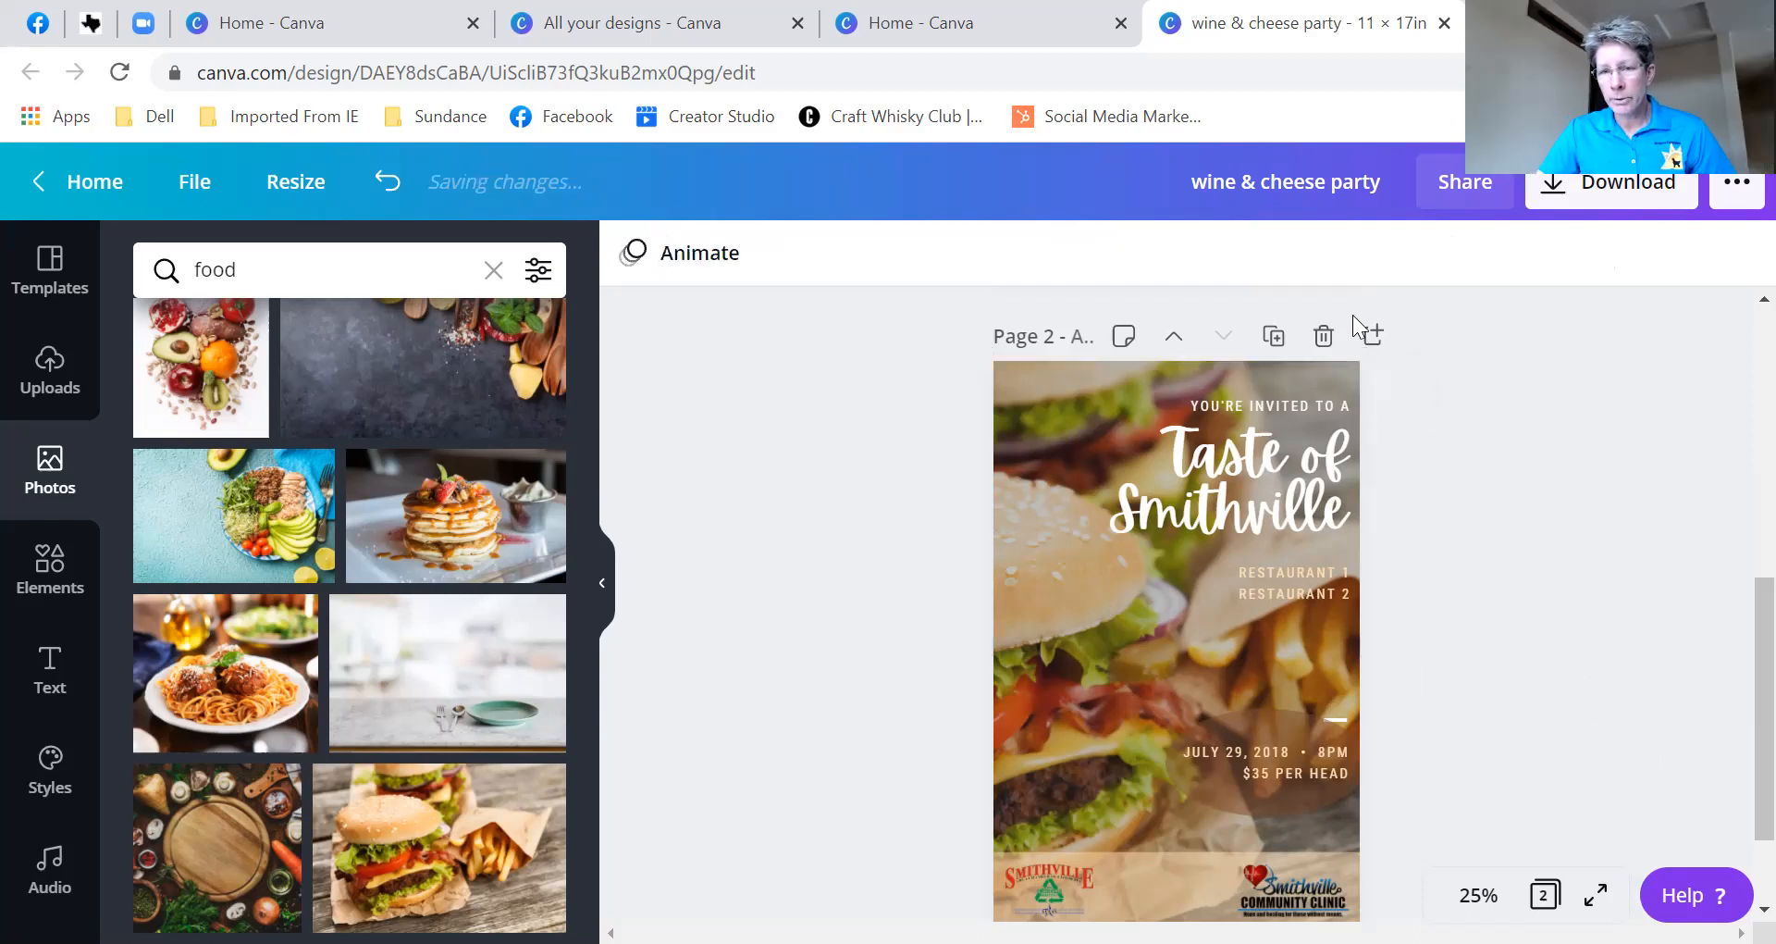
click(1273, 344)
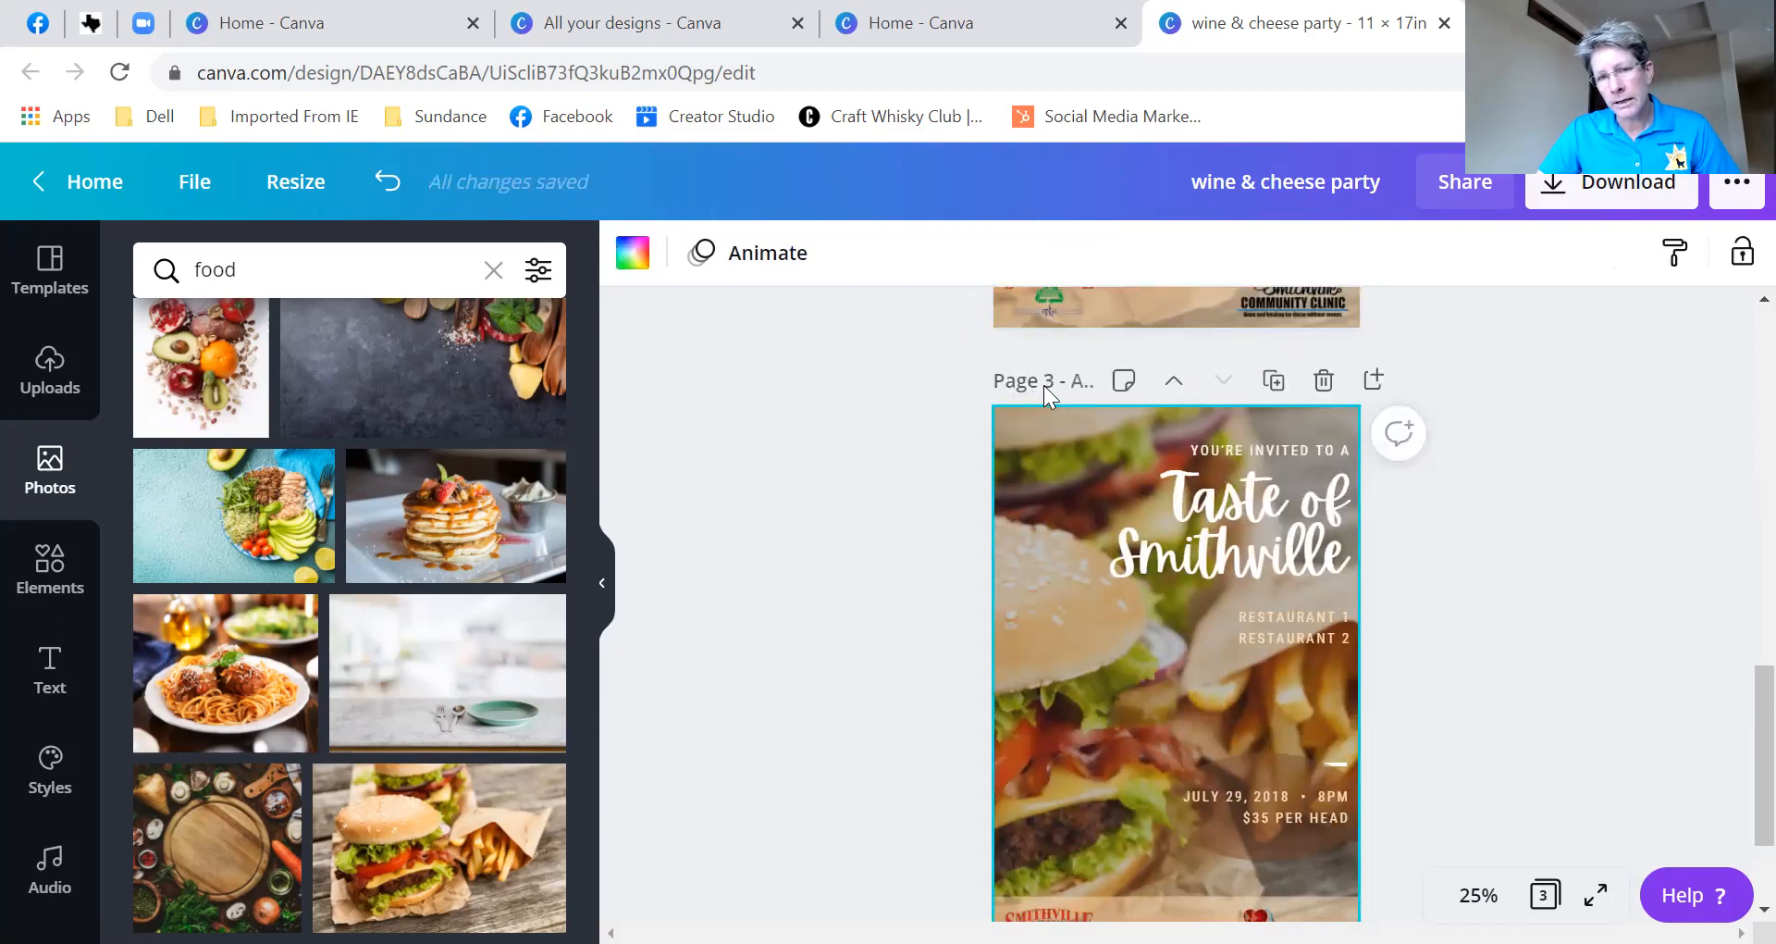
drag(277, 275, 188, 288)
text(bbq)
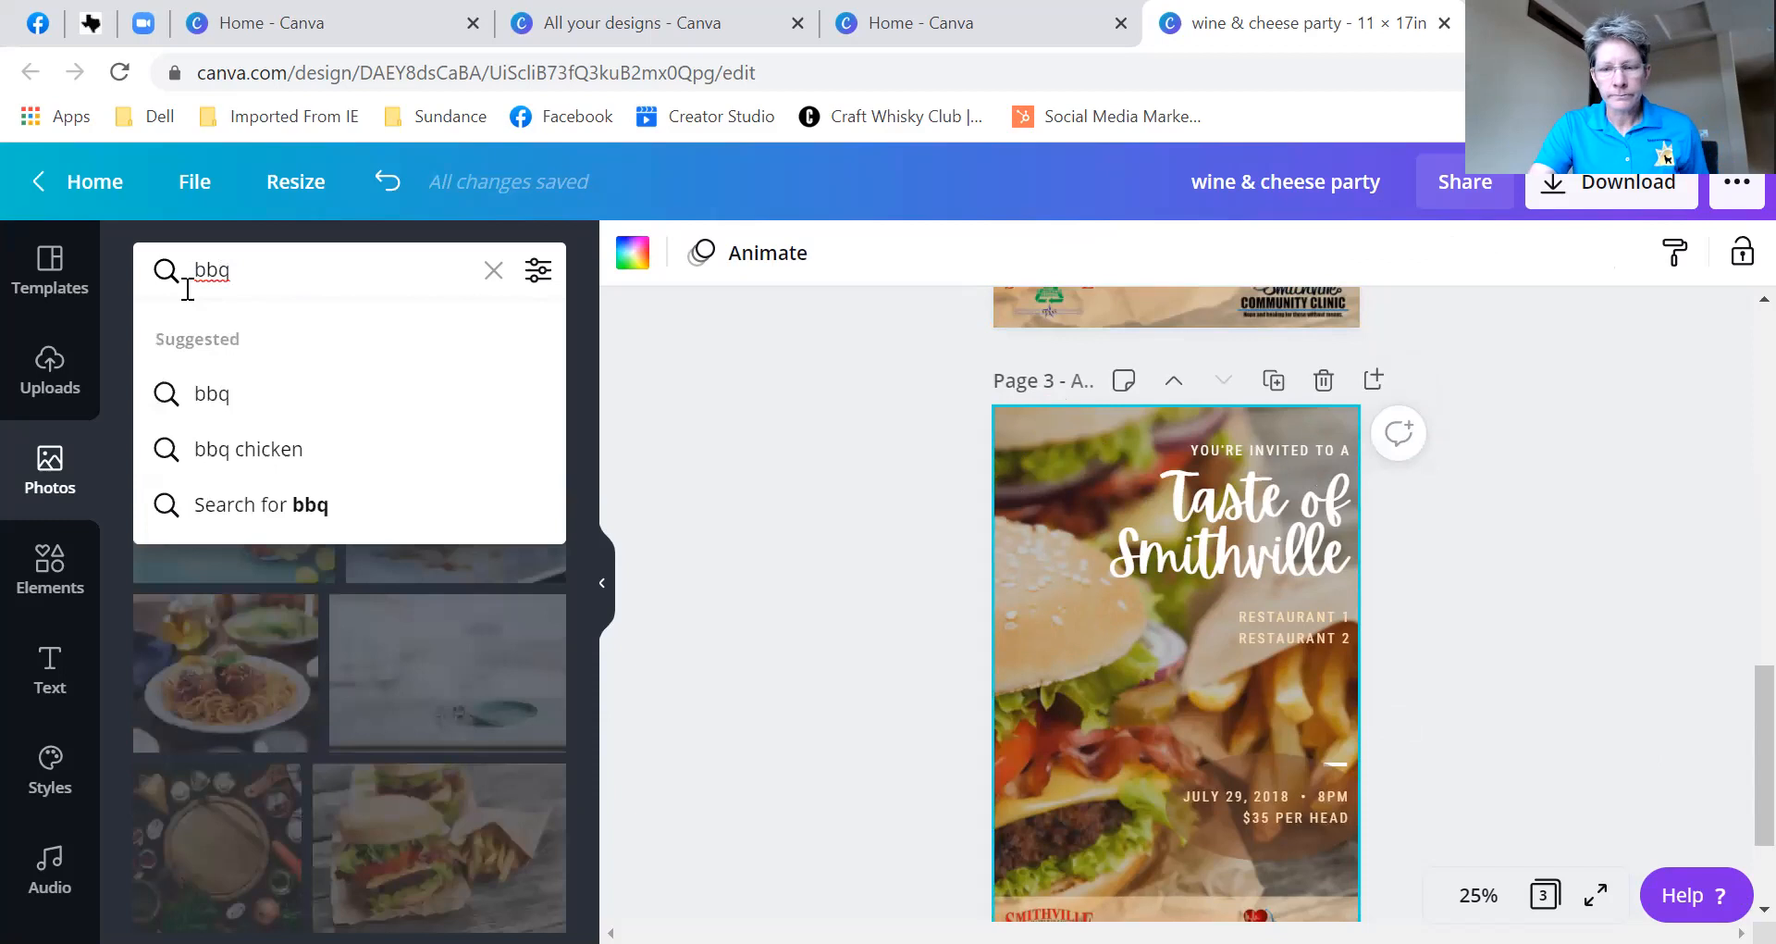
key(Return)
scroll(400, 666, down, 3)
scroll(400, 666, down, 5)
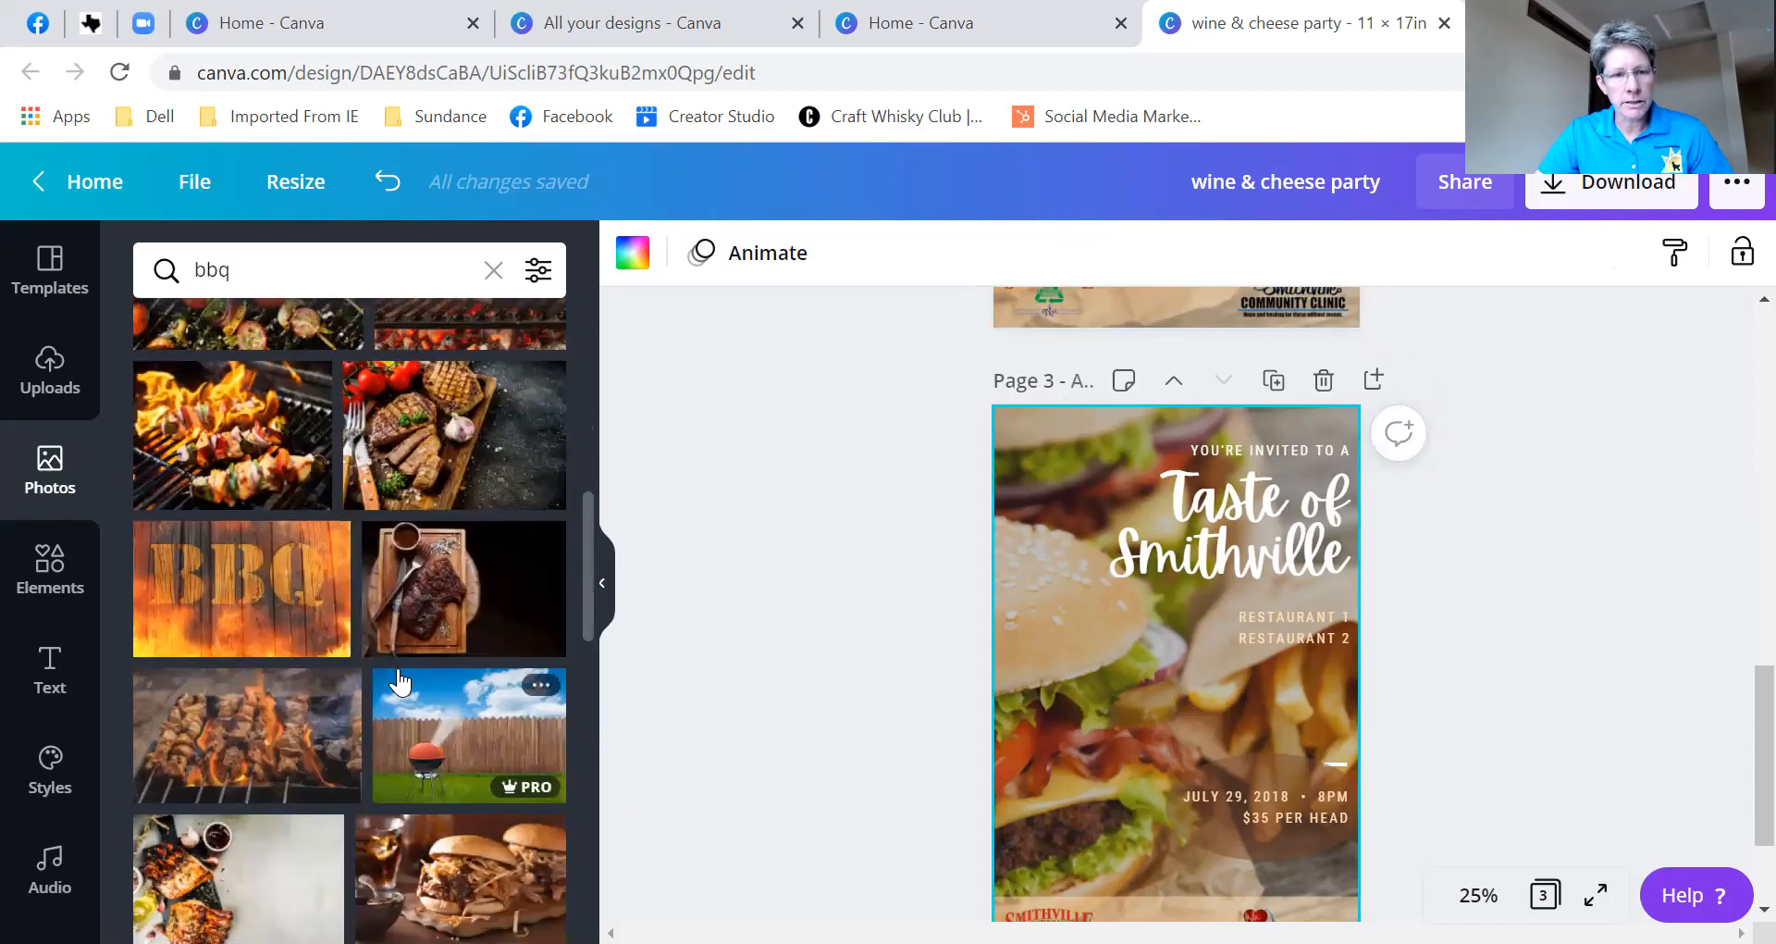
scroll(254, 856, down, 2)
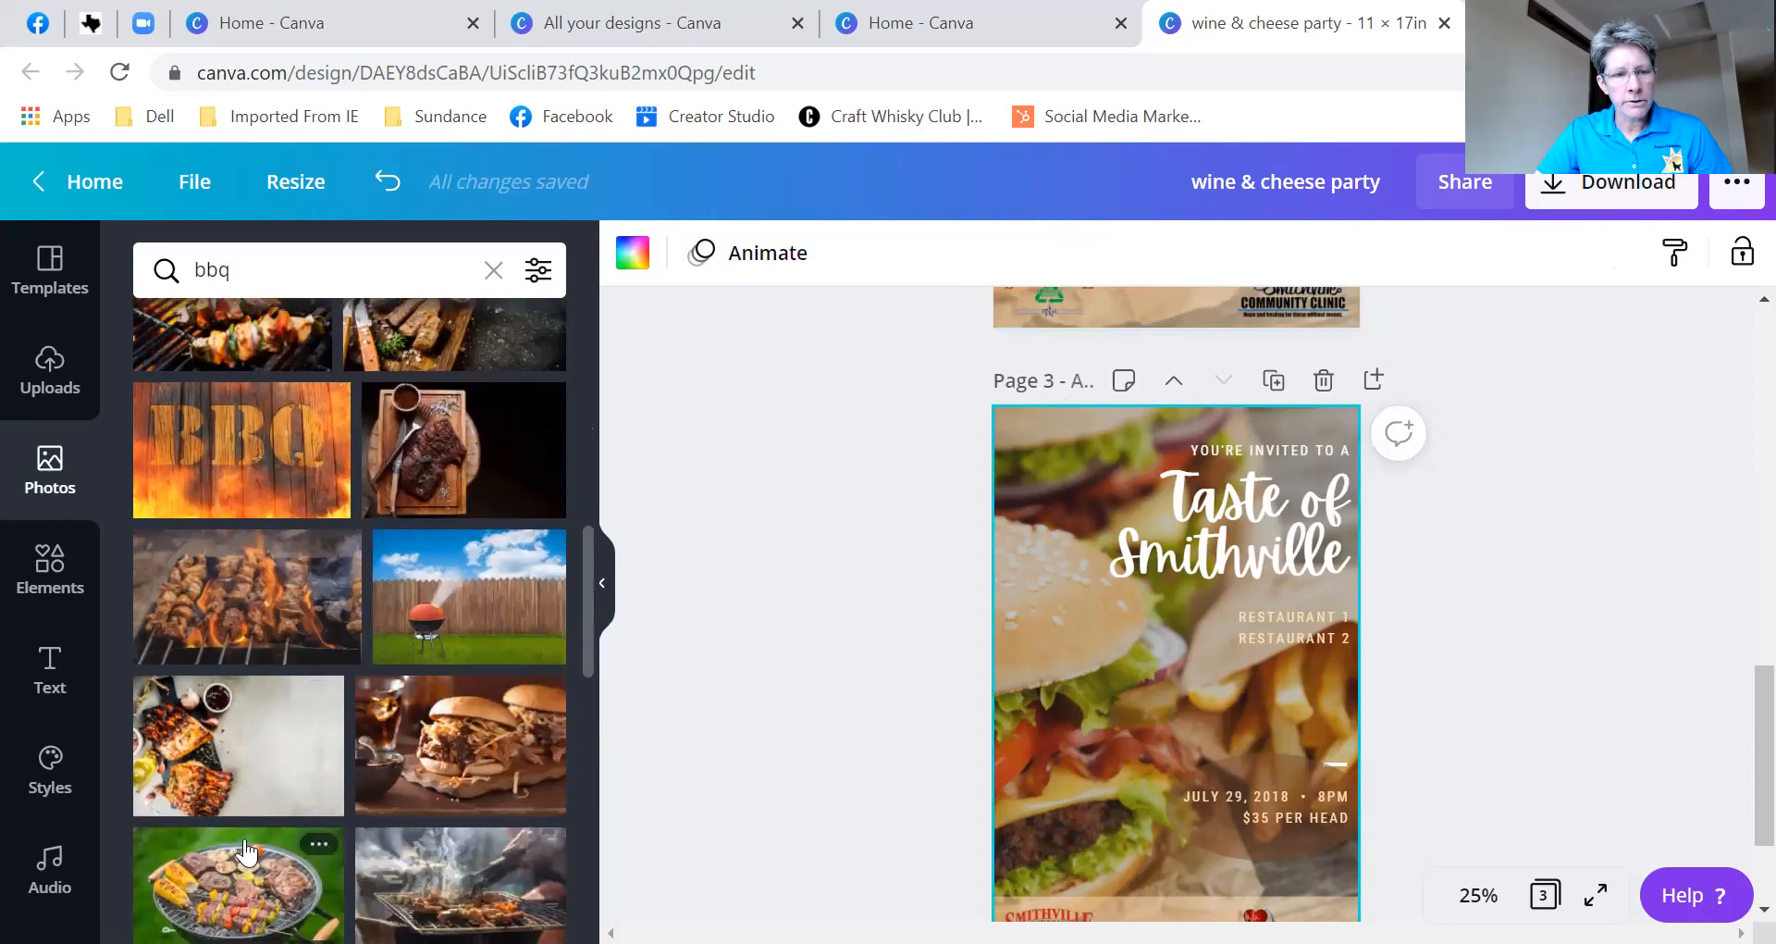
- Replace page 3's background with the grilled meat and garlic photo, cropped so the meat fills the page
click(206, 768)
drag(1218, 695, 1321, 685)
double_click(1191, 690)
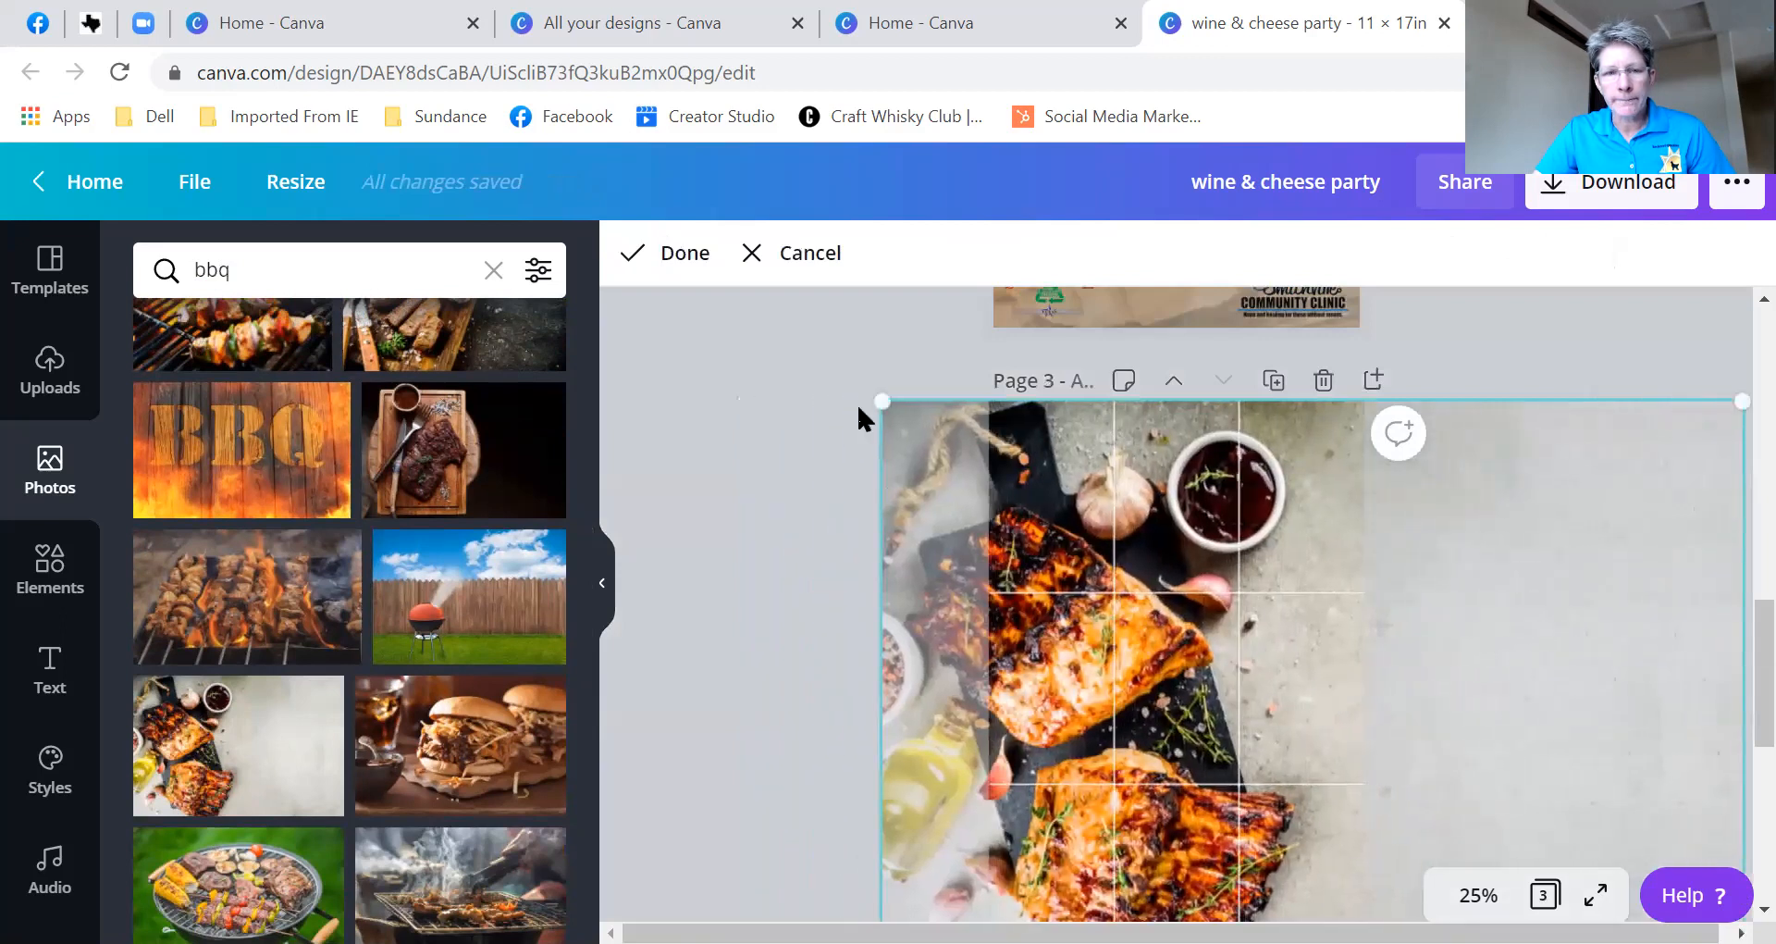
click(684, 254)
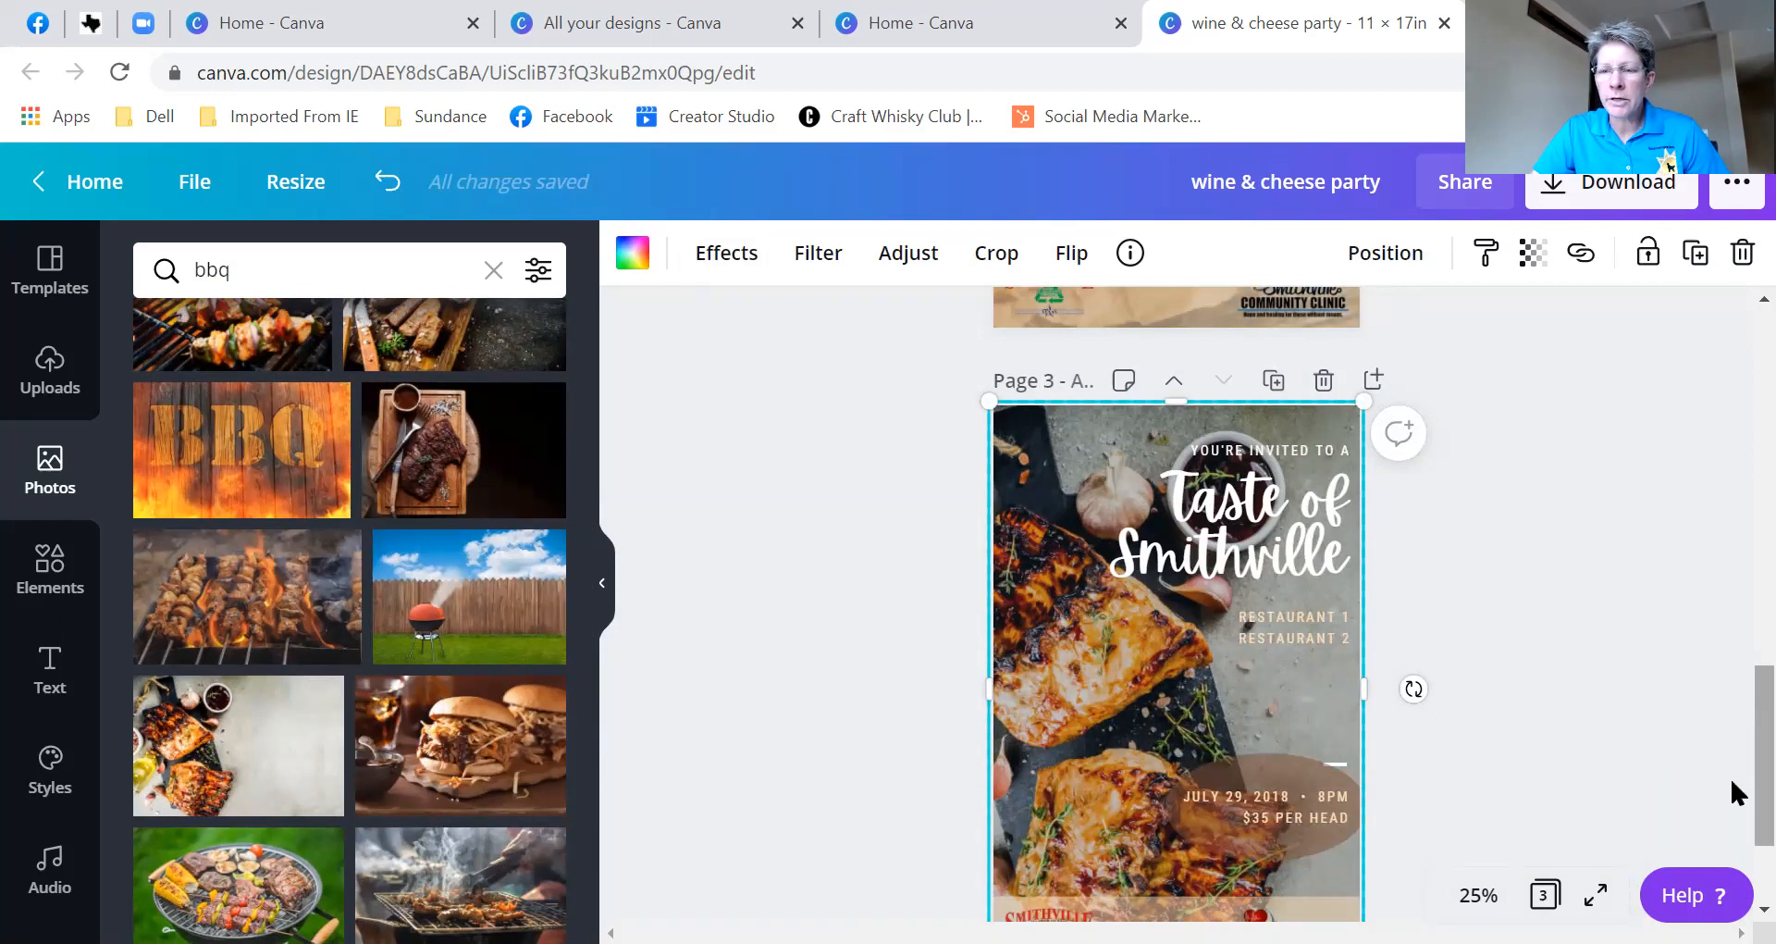
scroll(1730, 749, up, 5)
scroll(1730, 579, up, 5)
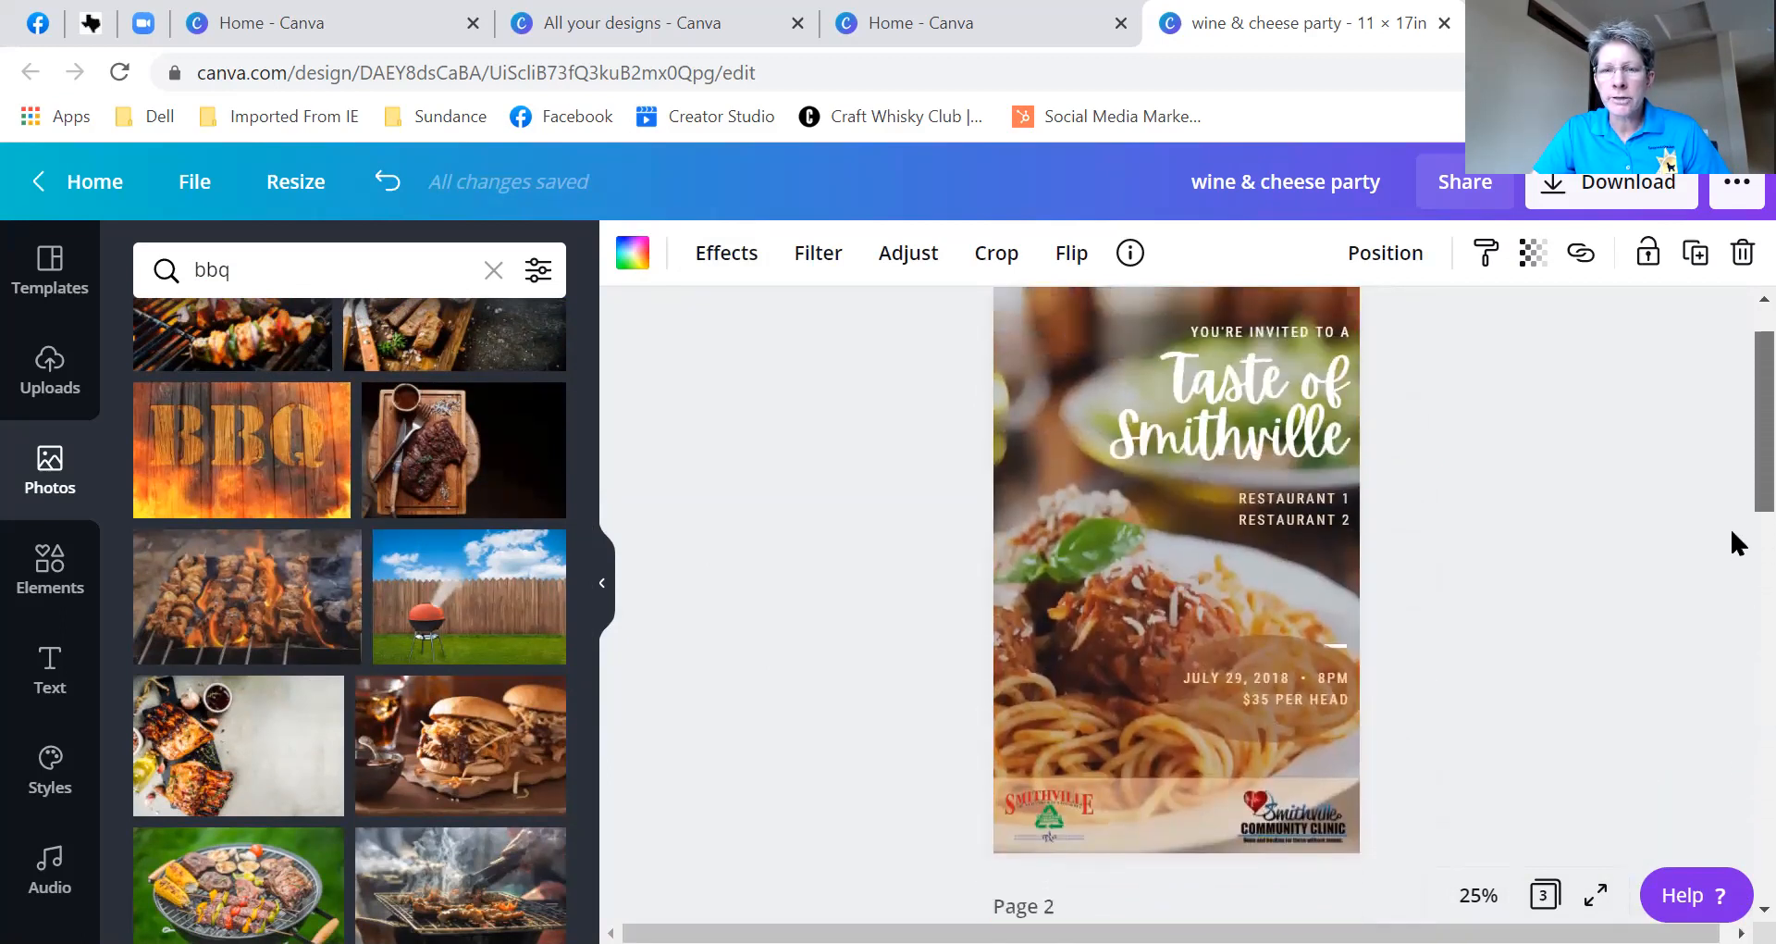
scroll(1732, 532, down, 4)
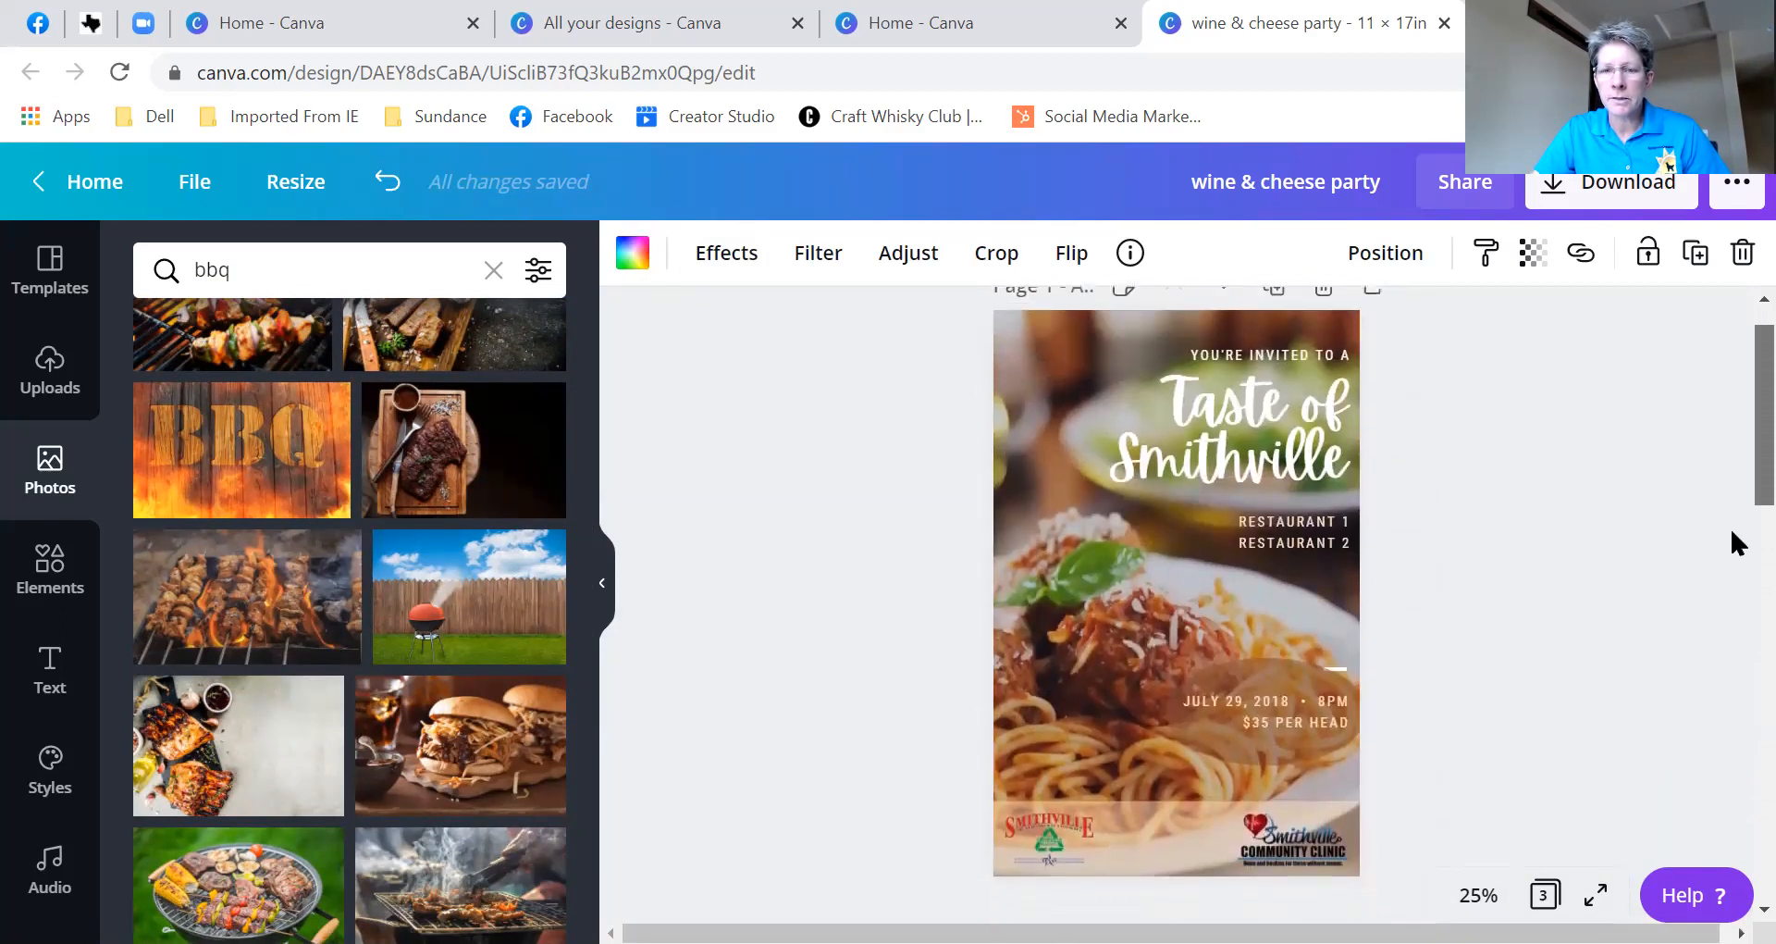
- Review the three poster pages with the spaghetti, burger and grilled meat backgrounds, ending back at page 1
scroll(1730, 555, down, 3)
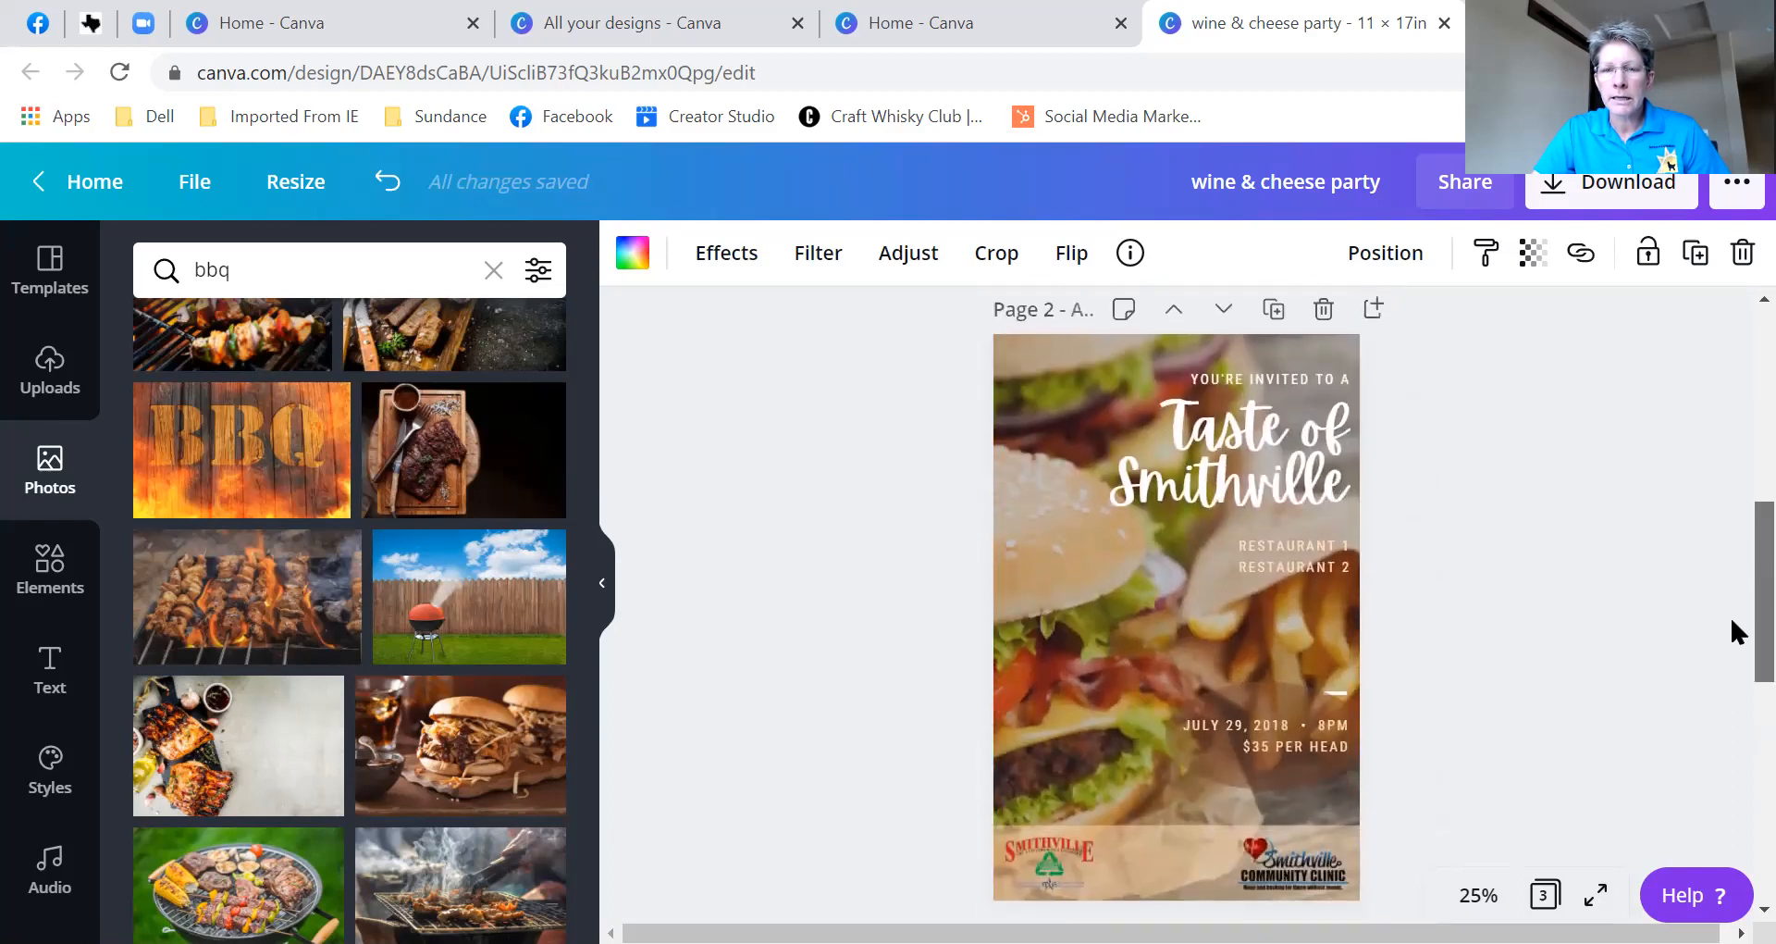
scroll(1730, 614, down, 4)
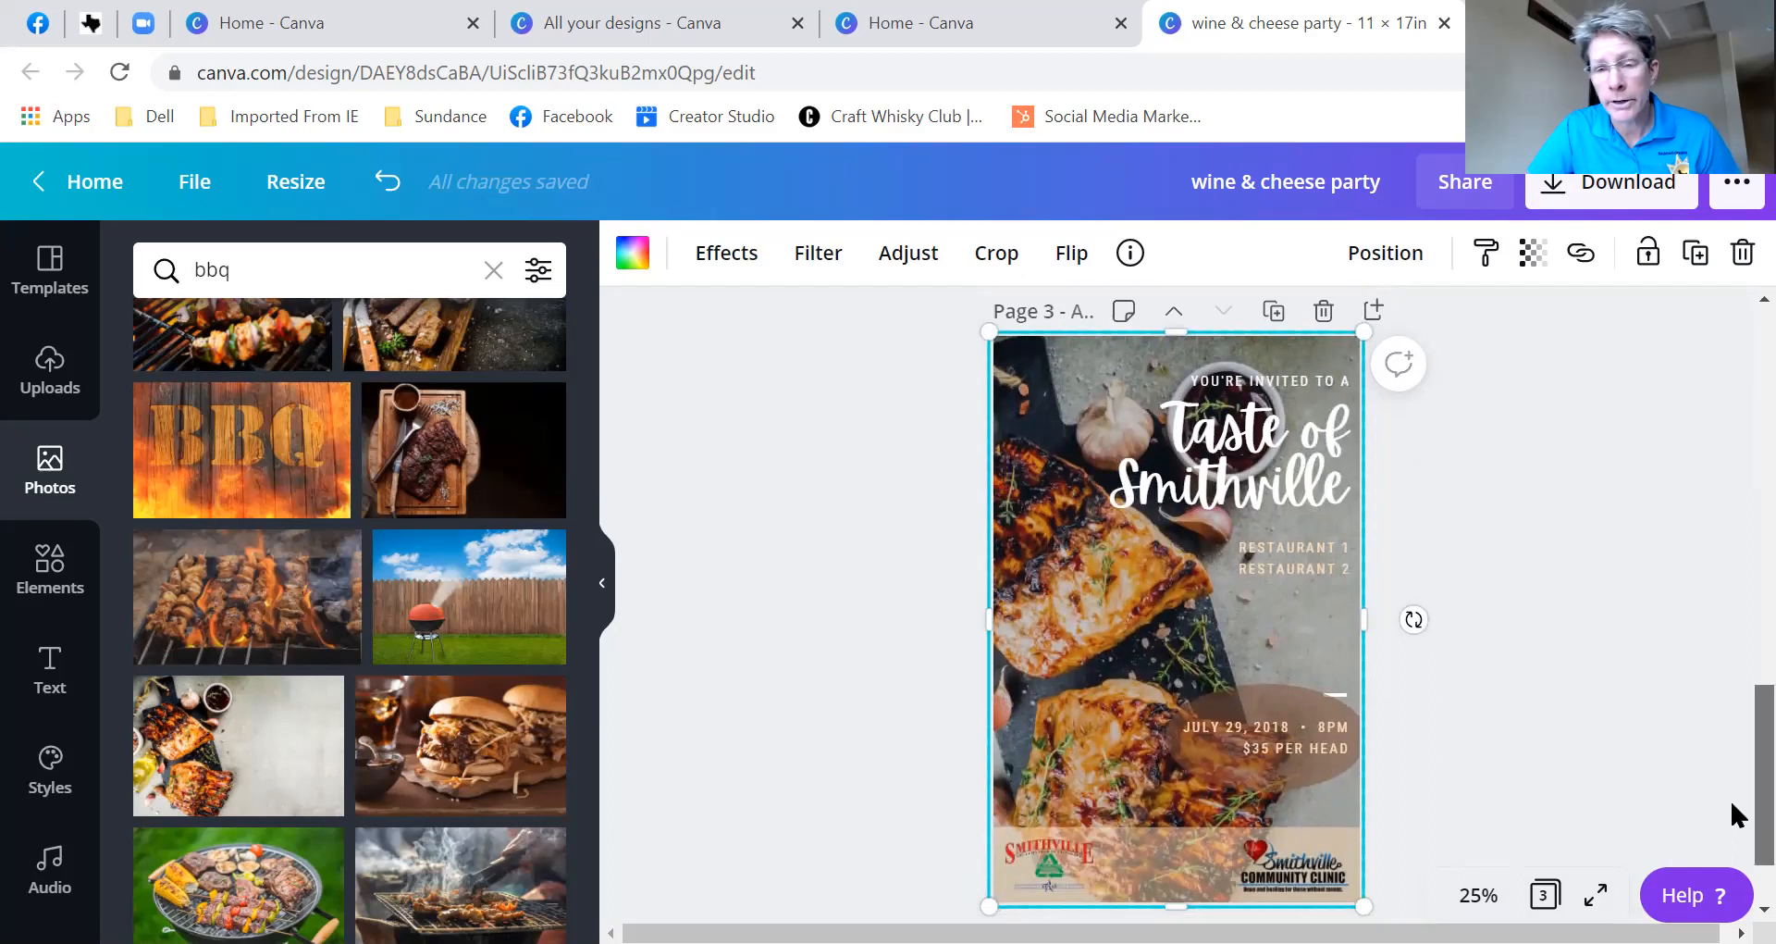
click(1732, 814)
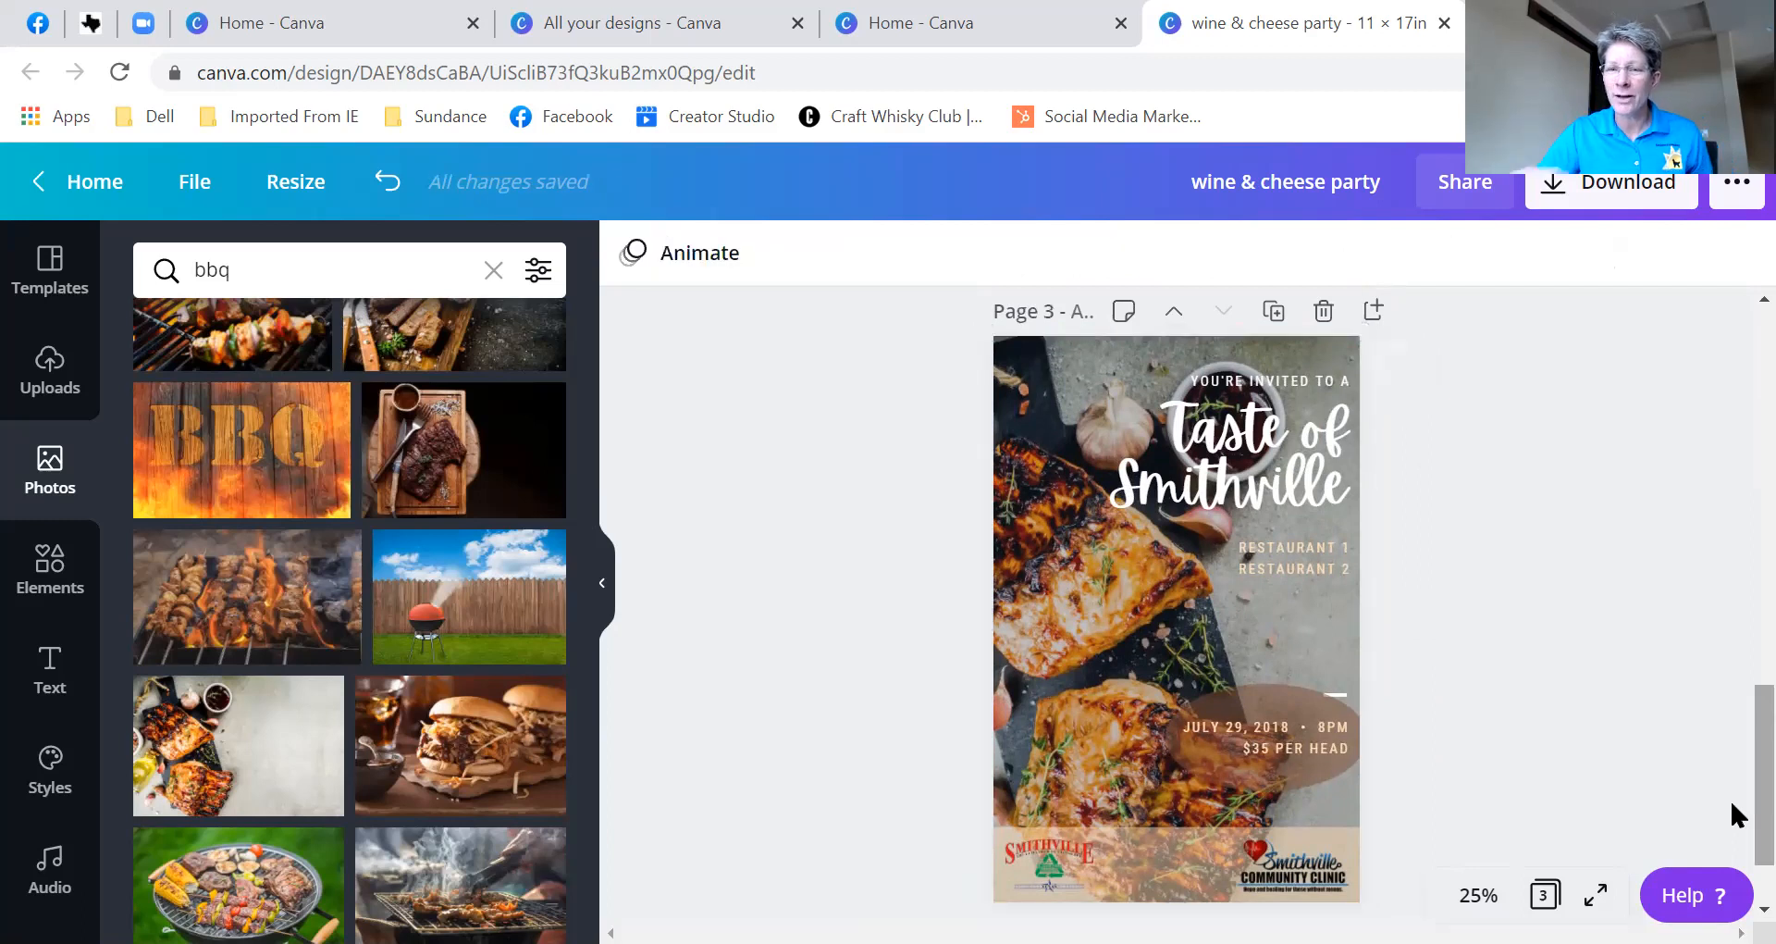
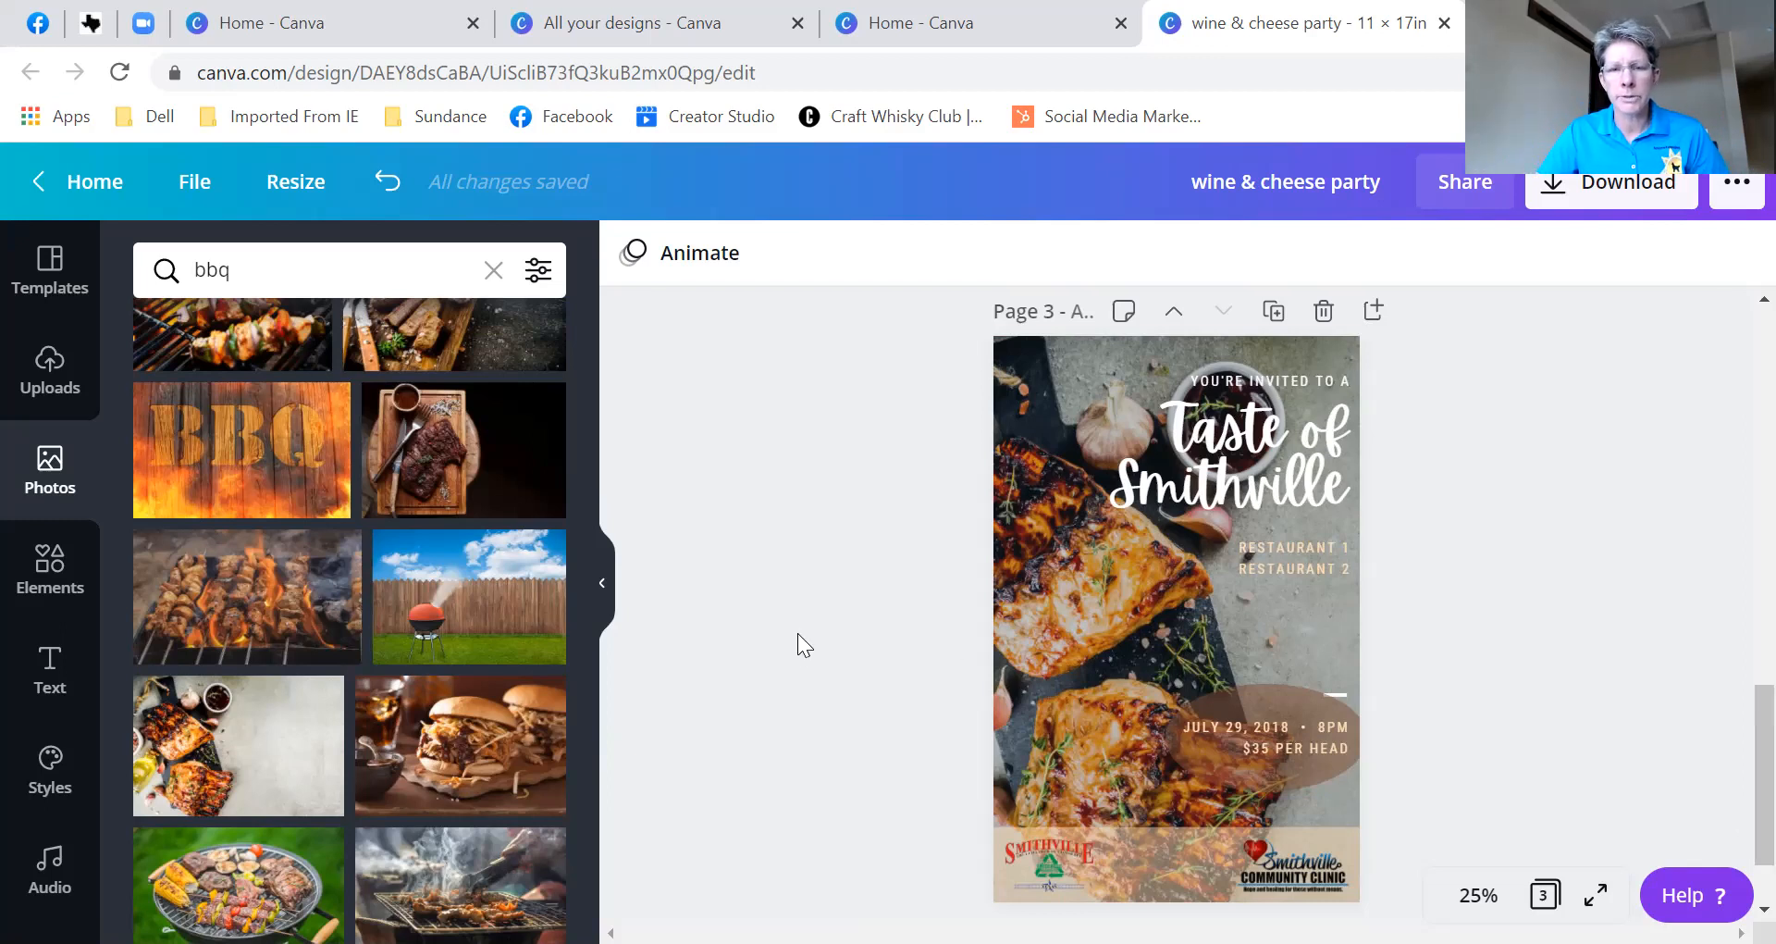
scroll(786, 682, up, 10)
scroll(779, 706, up, 3)
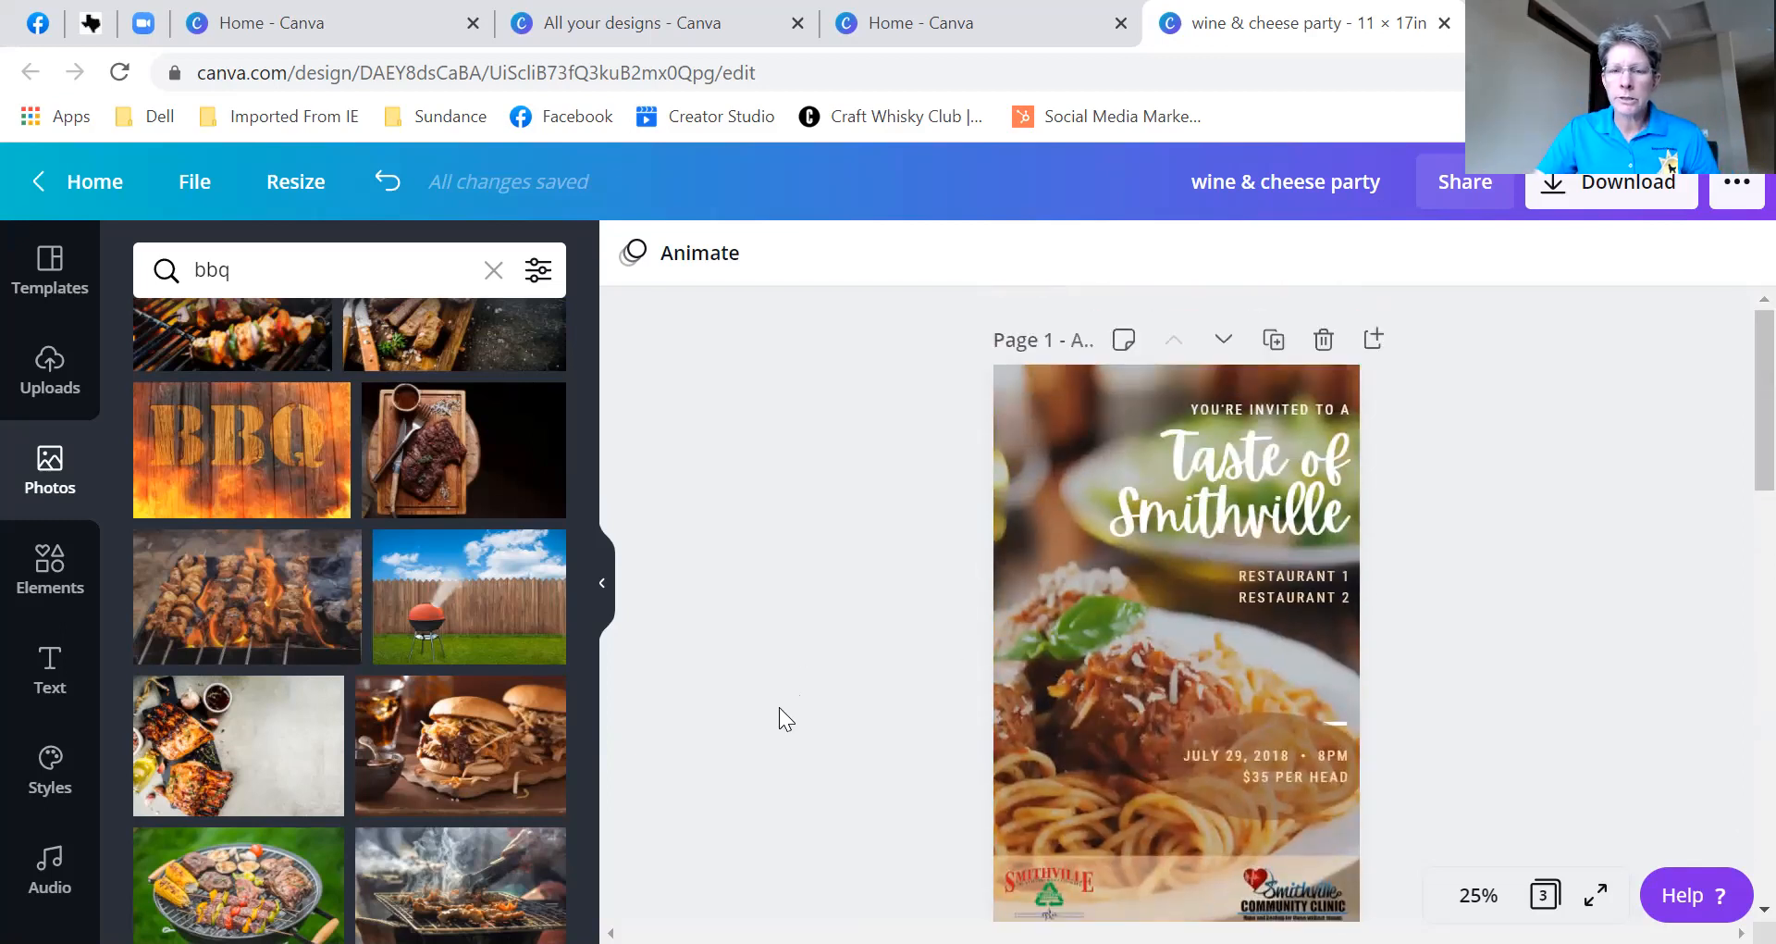
scroll(807, 640, down, 3)
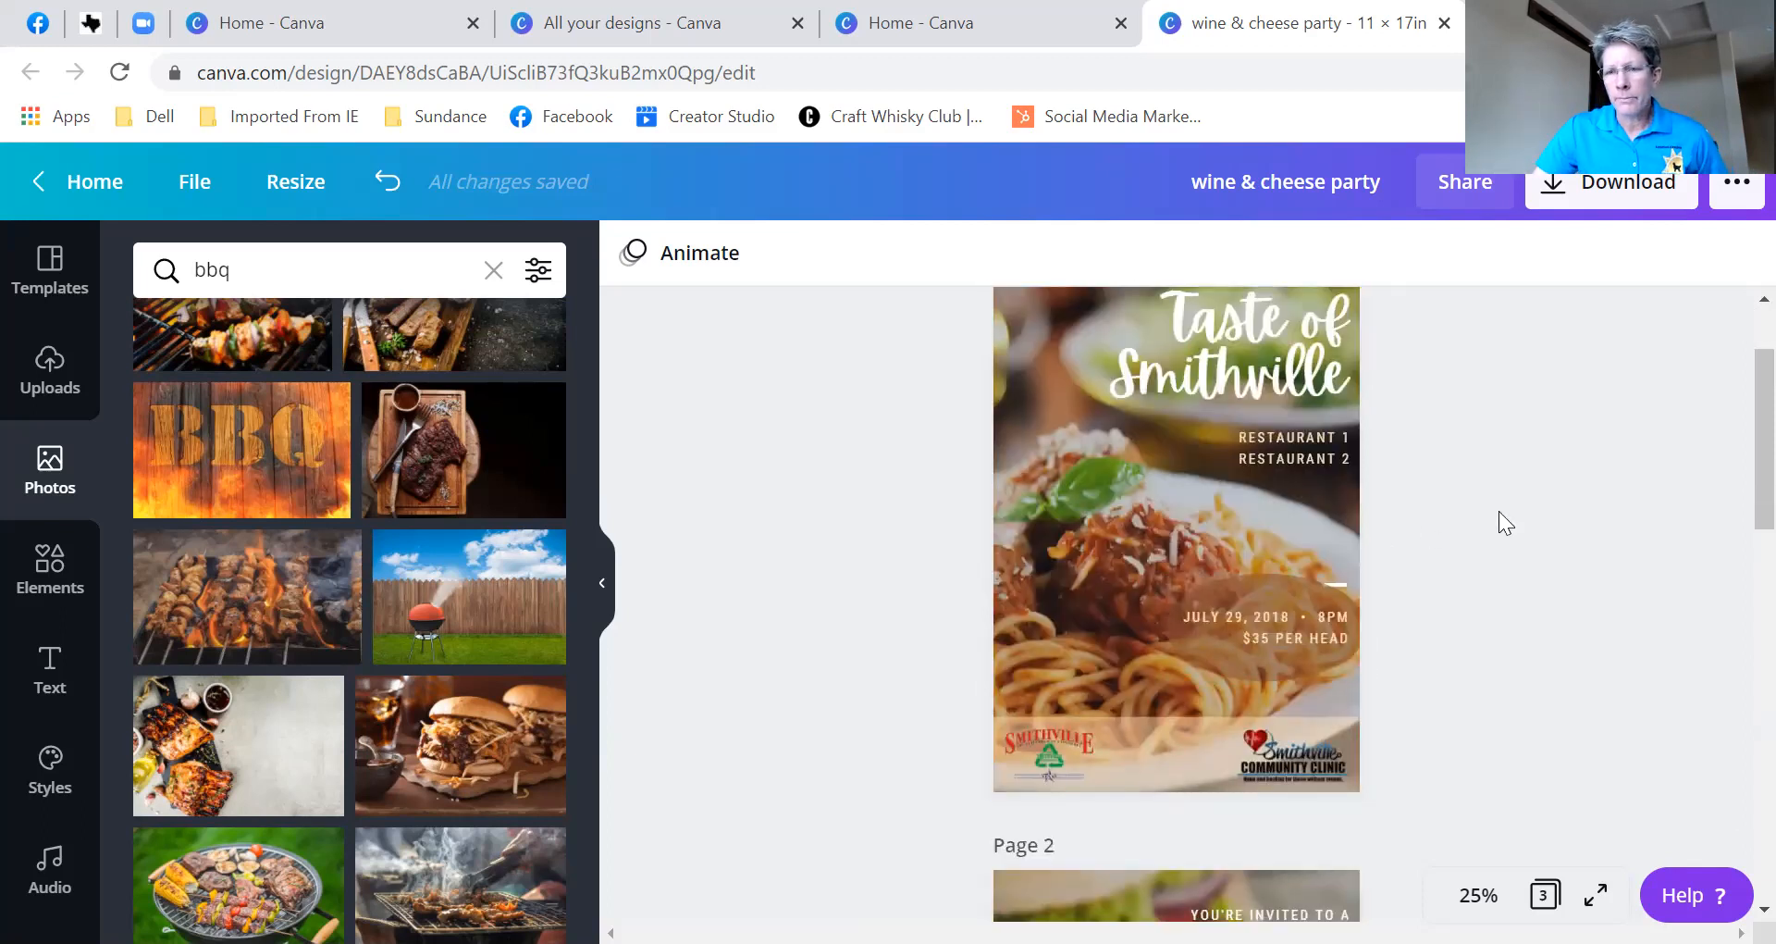
scroll(1559, 748, up, 3)
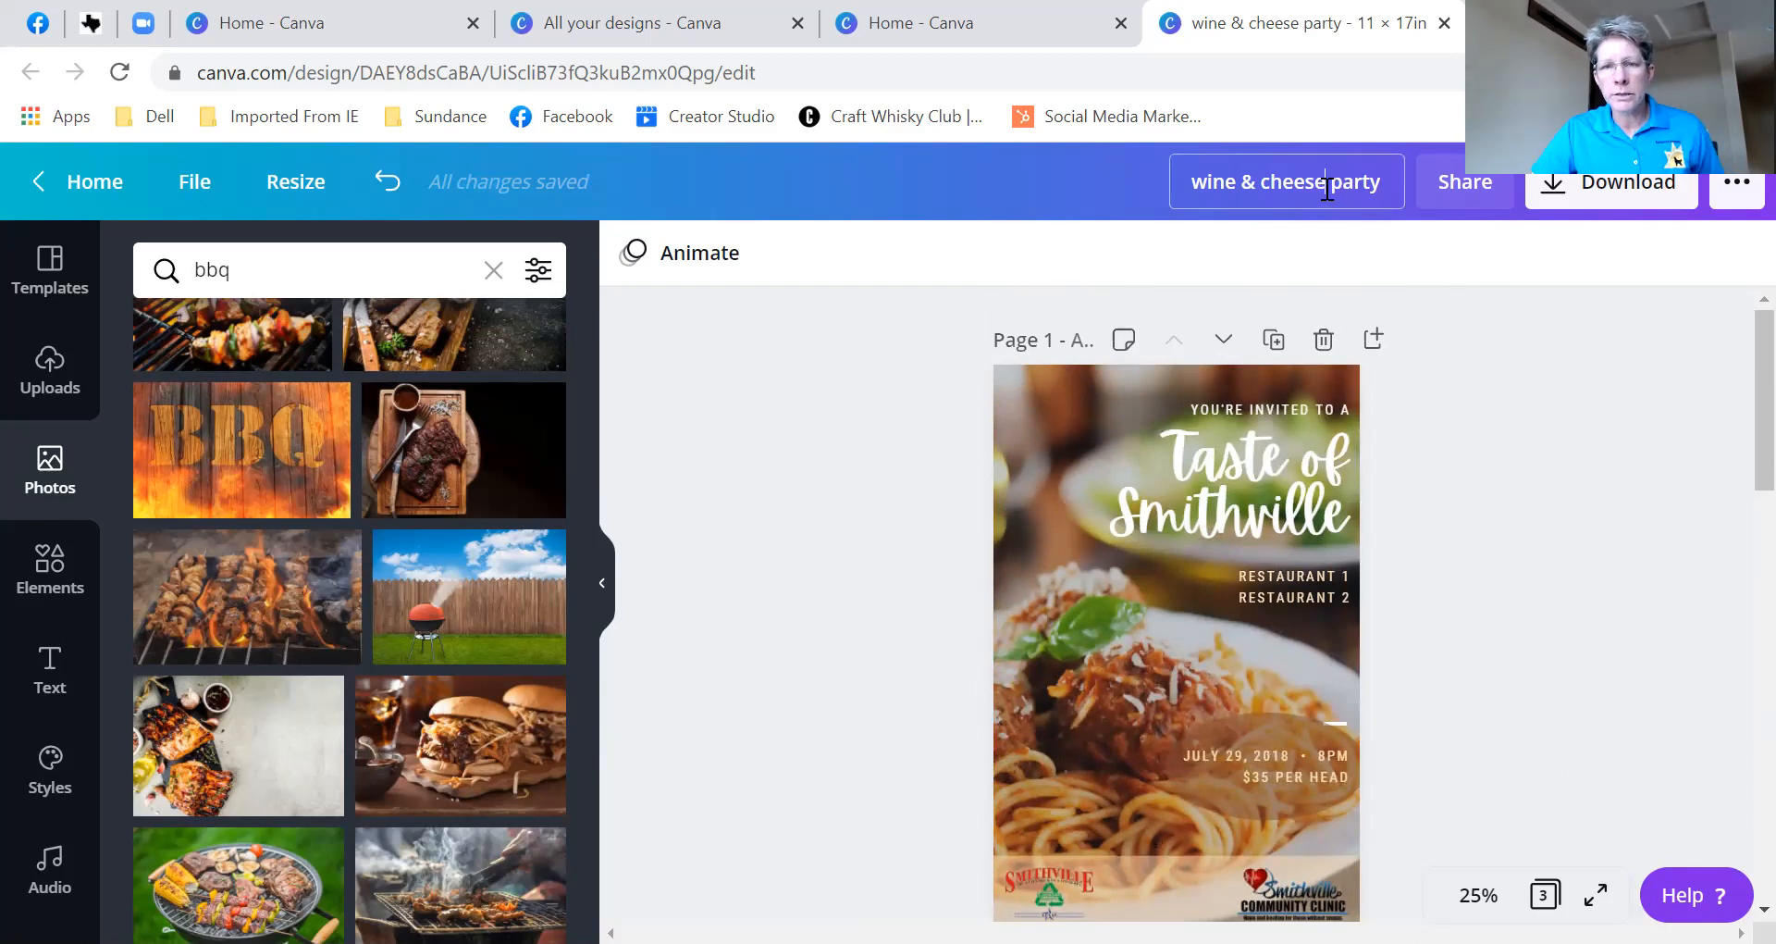
- Rename the design as "Taste of Smithville"
drag(1195, 185, 1383, 188)
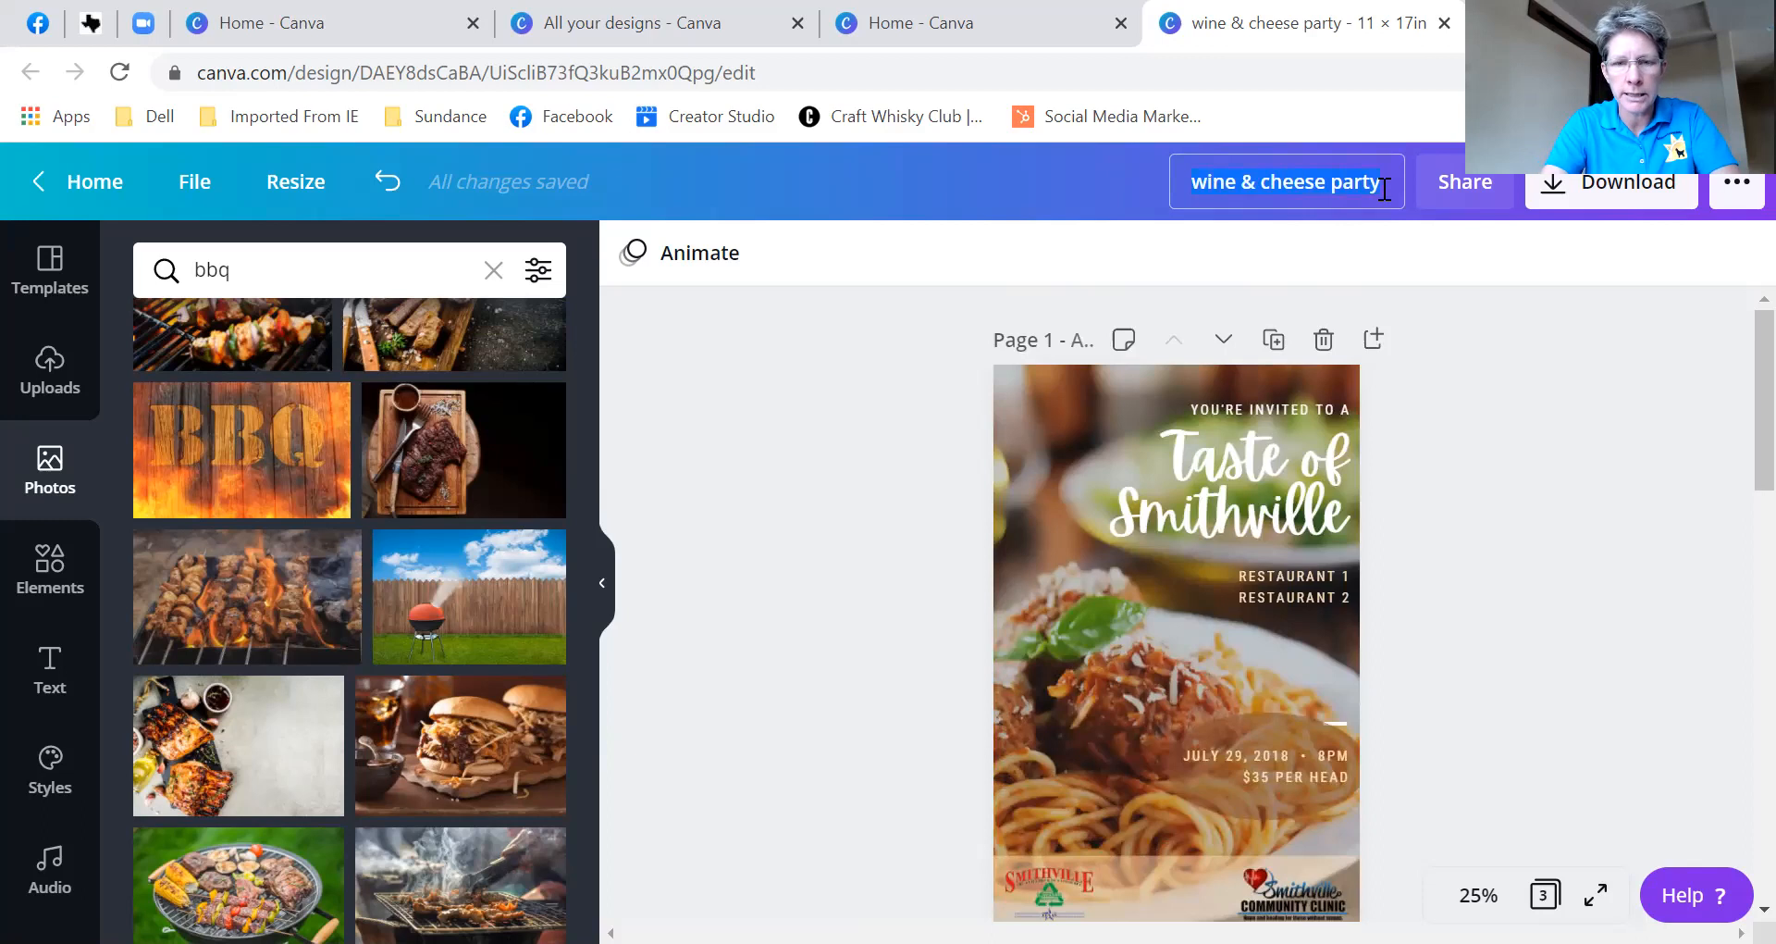
text(Taste of)
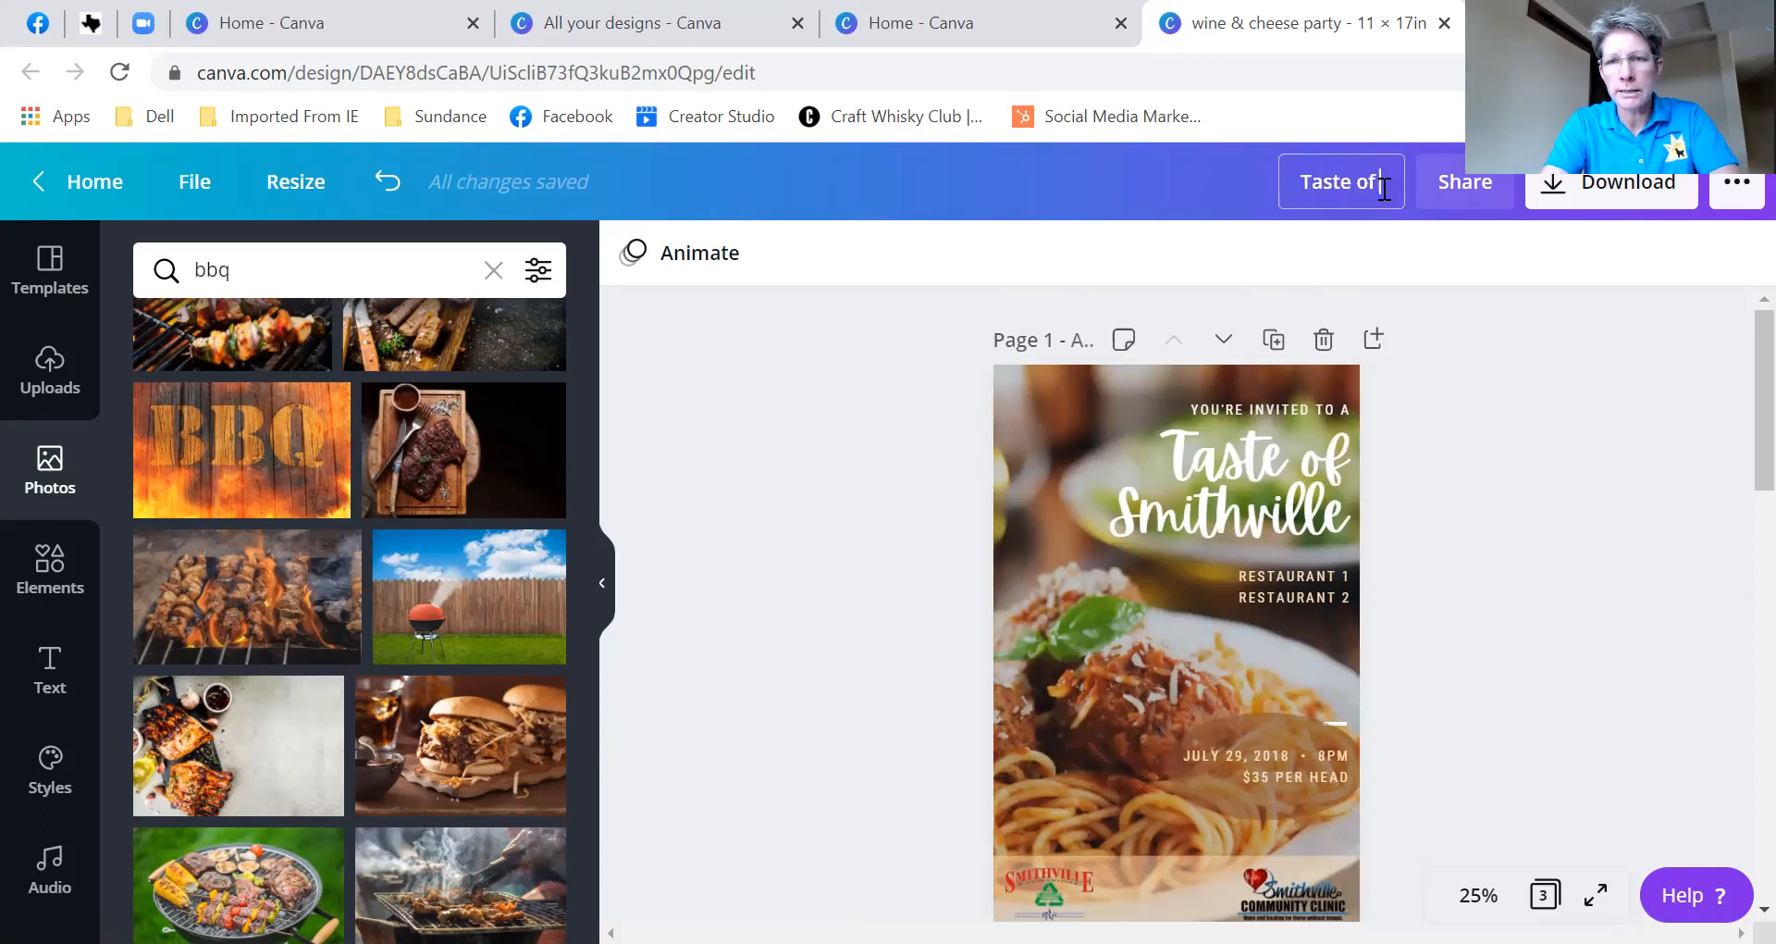
text( Smithville)
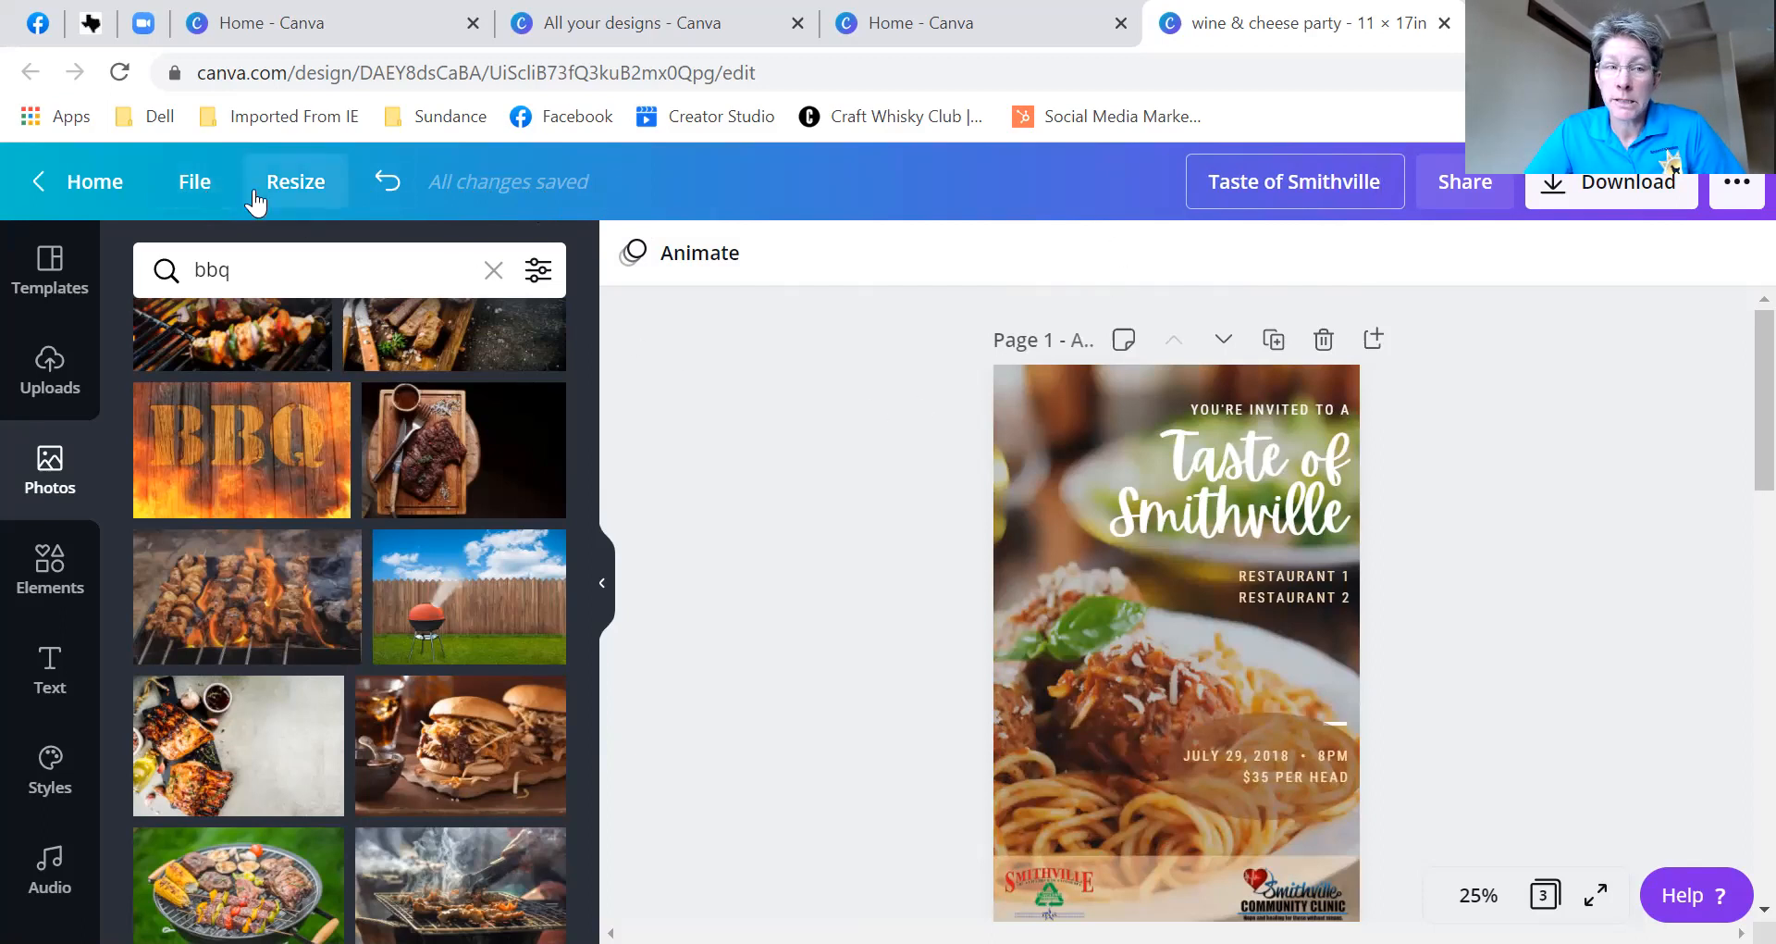
click(195, 182)
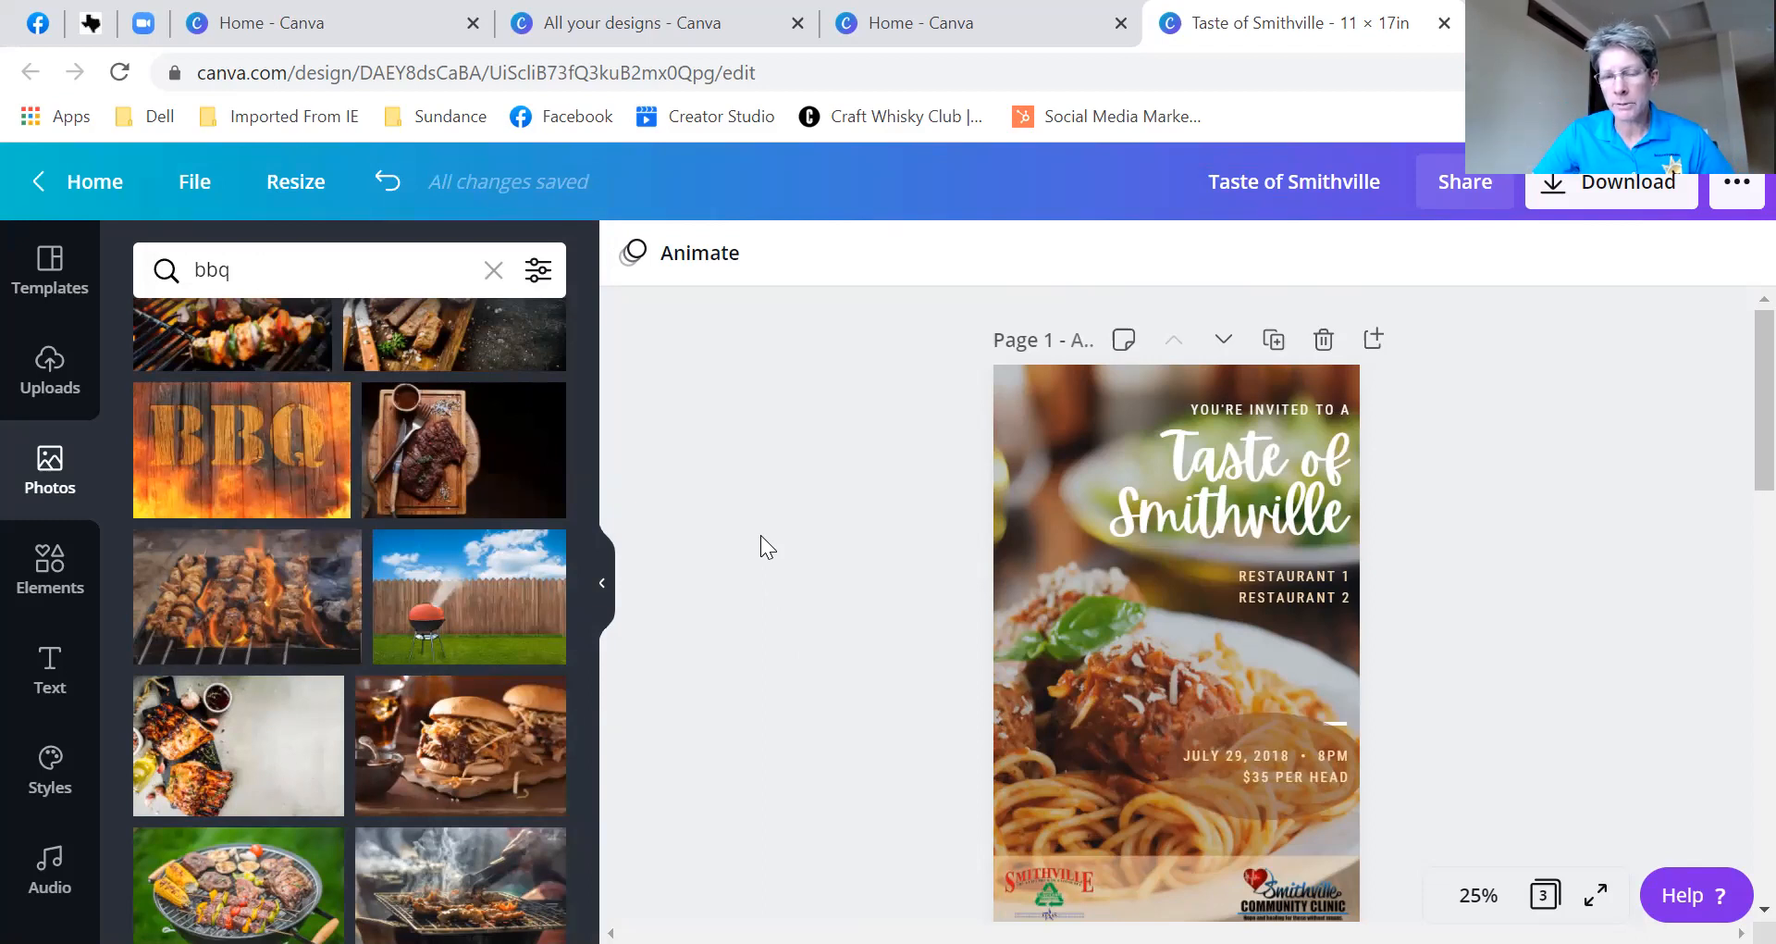
- Examine the download settings and the full range of available file types, from PNG to GIF, without downloading
click(1555, 196)
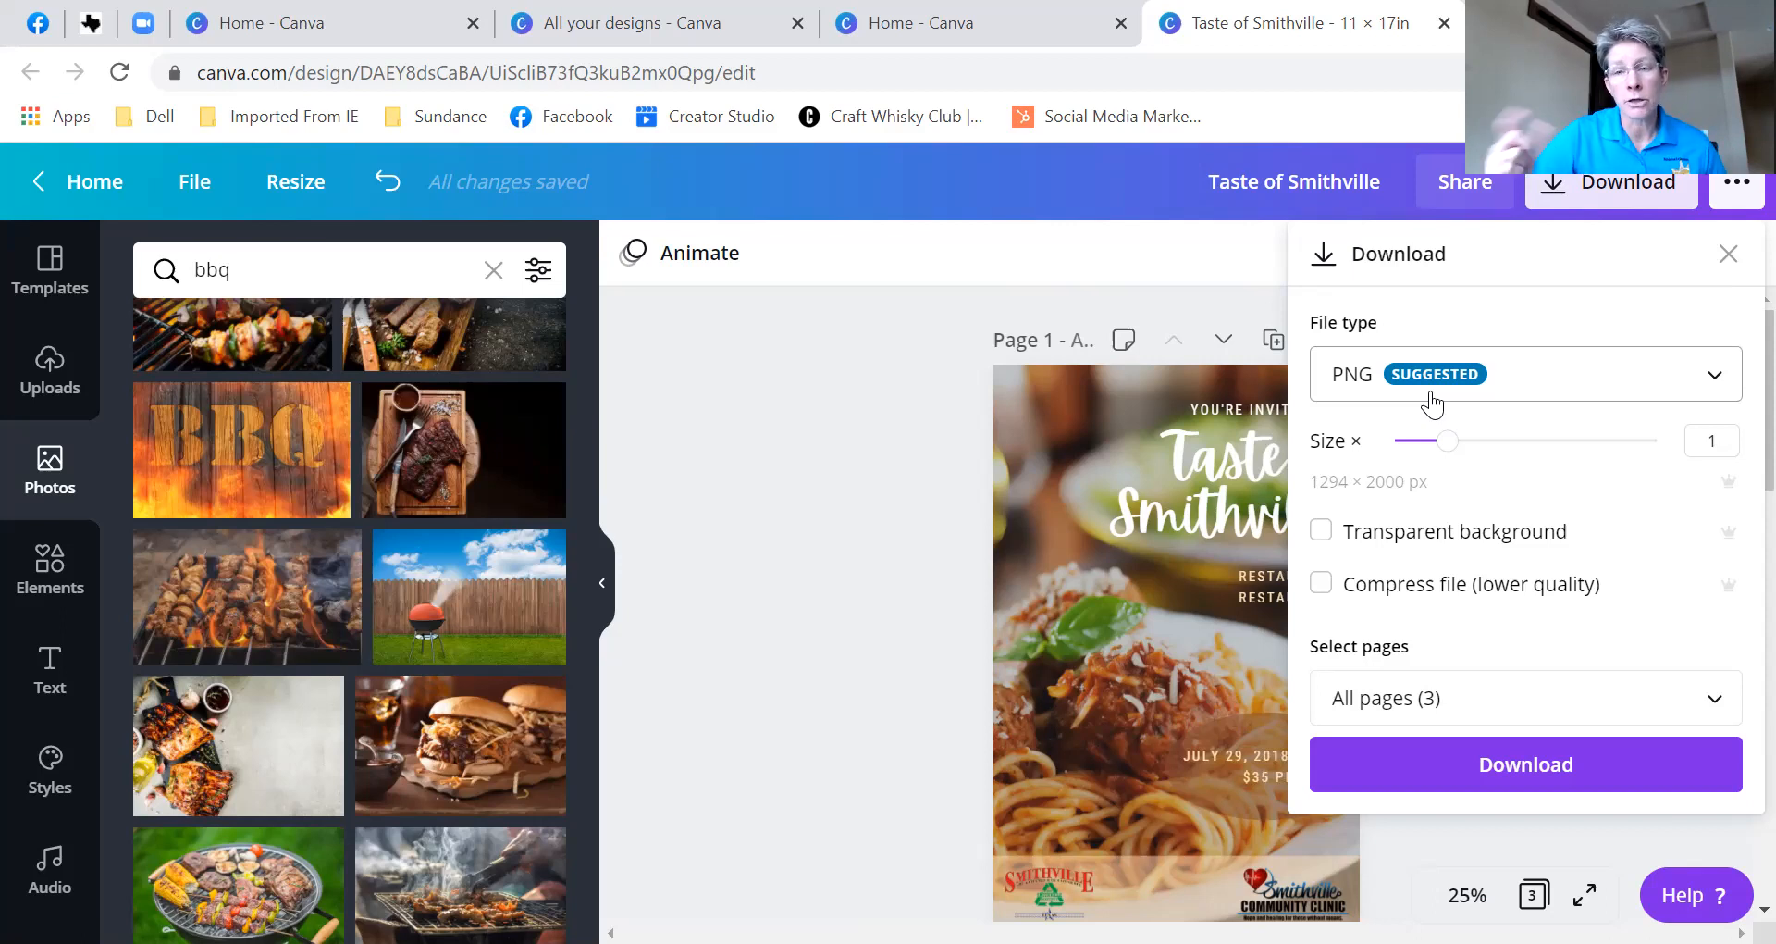
click(1519, 382)
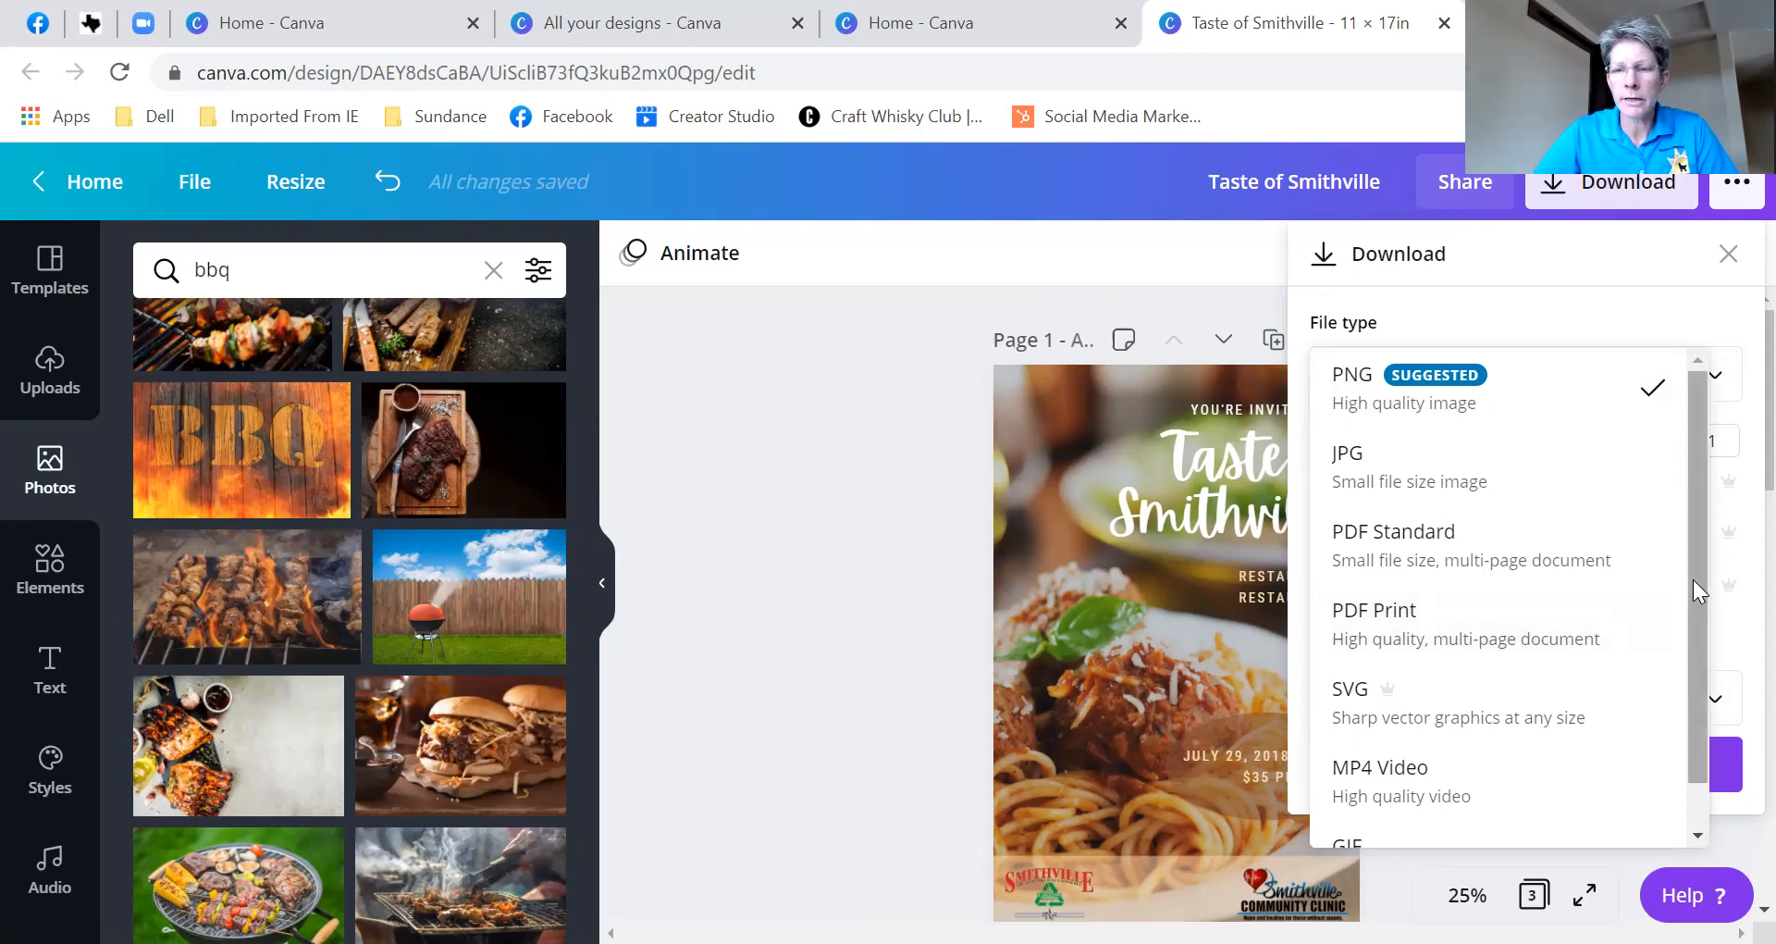
drag(1694, 579, 1700, 645)
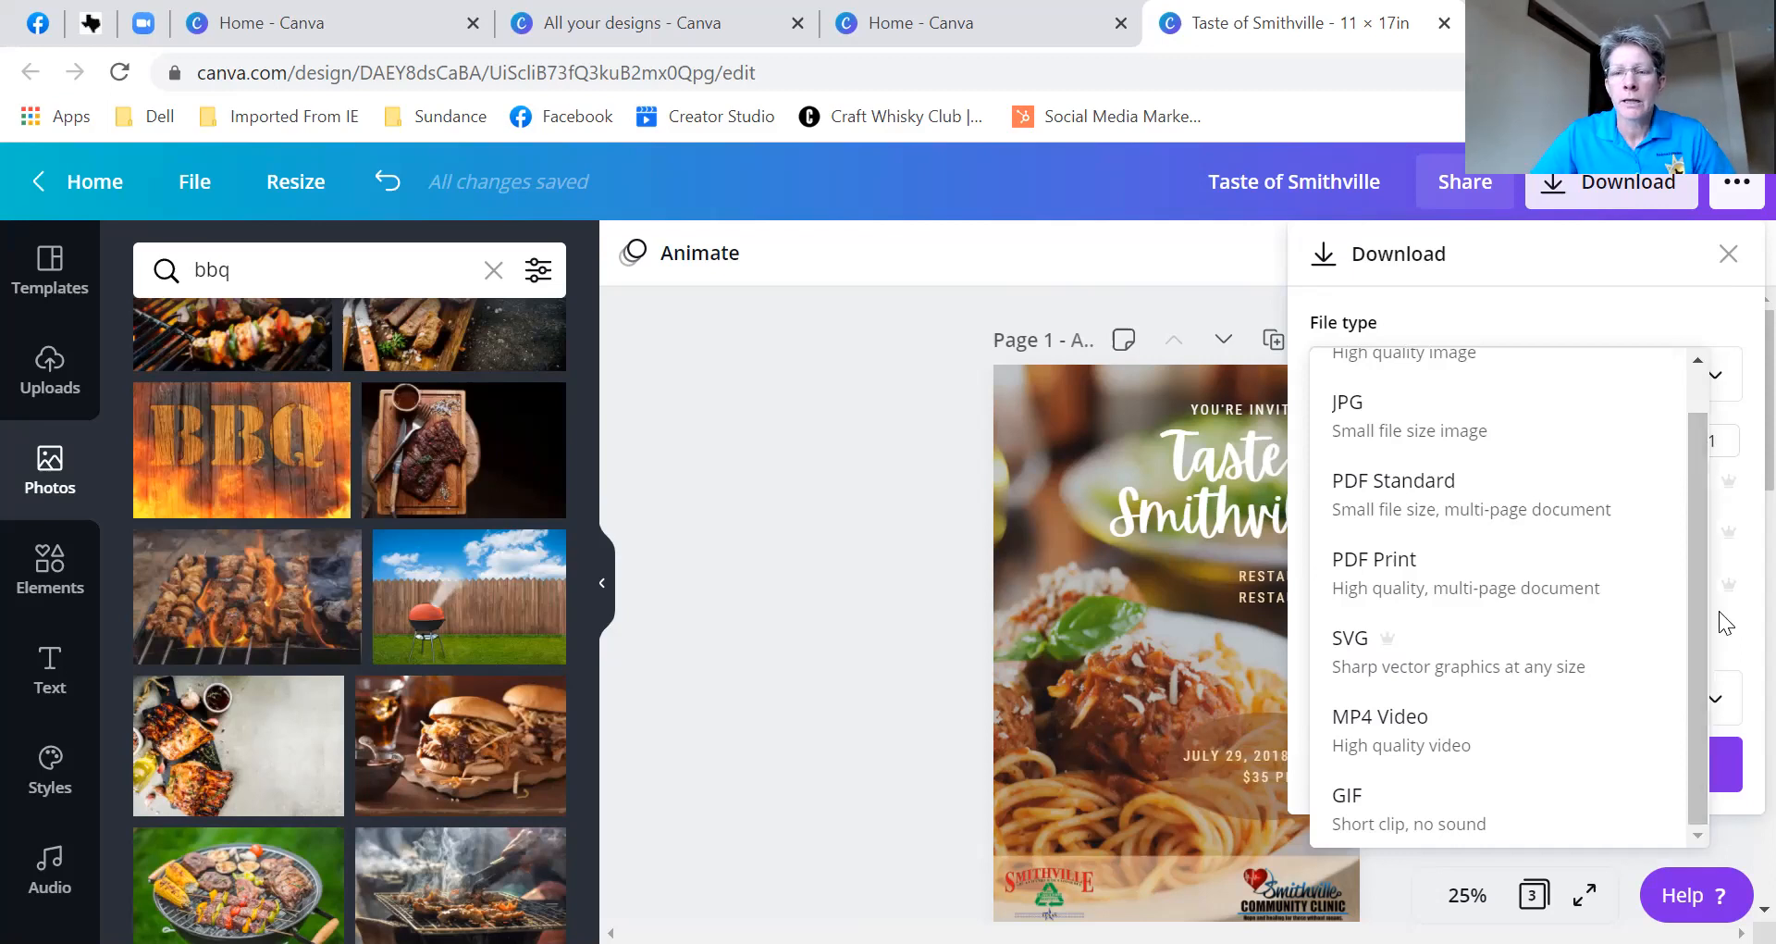
drag(1699, 605, 1687, 485)
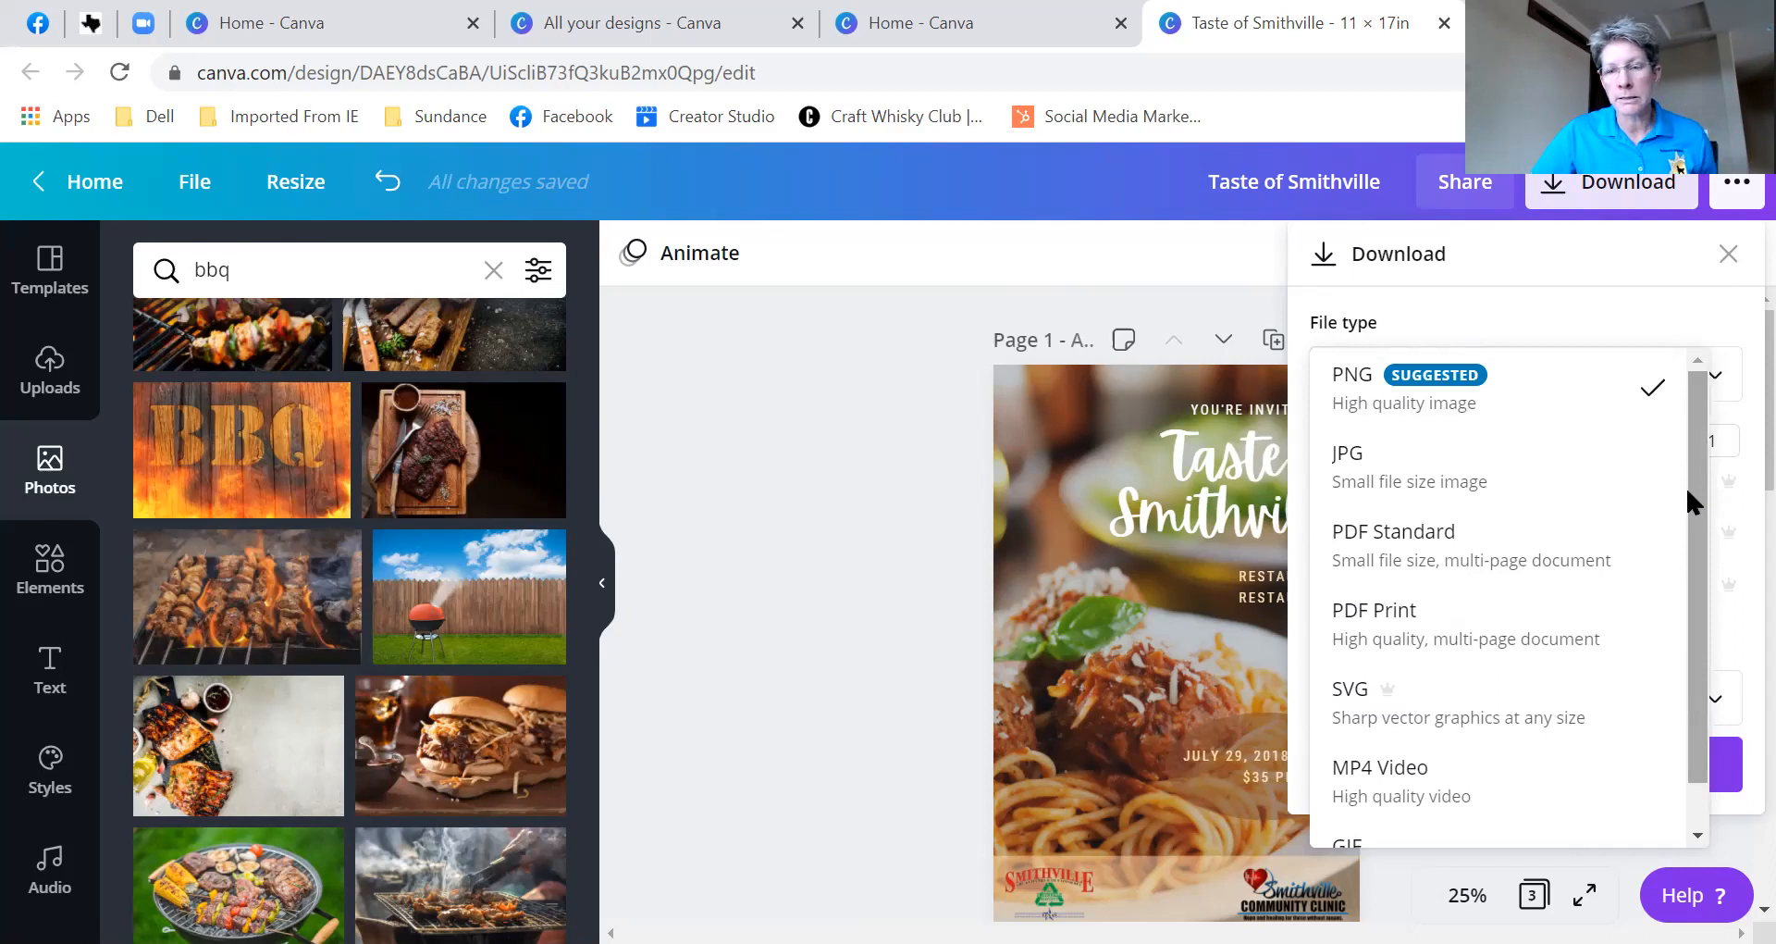
click(1725, 253)
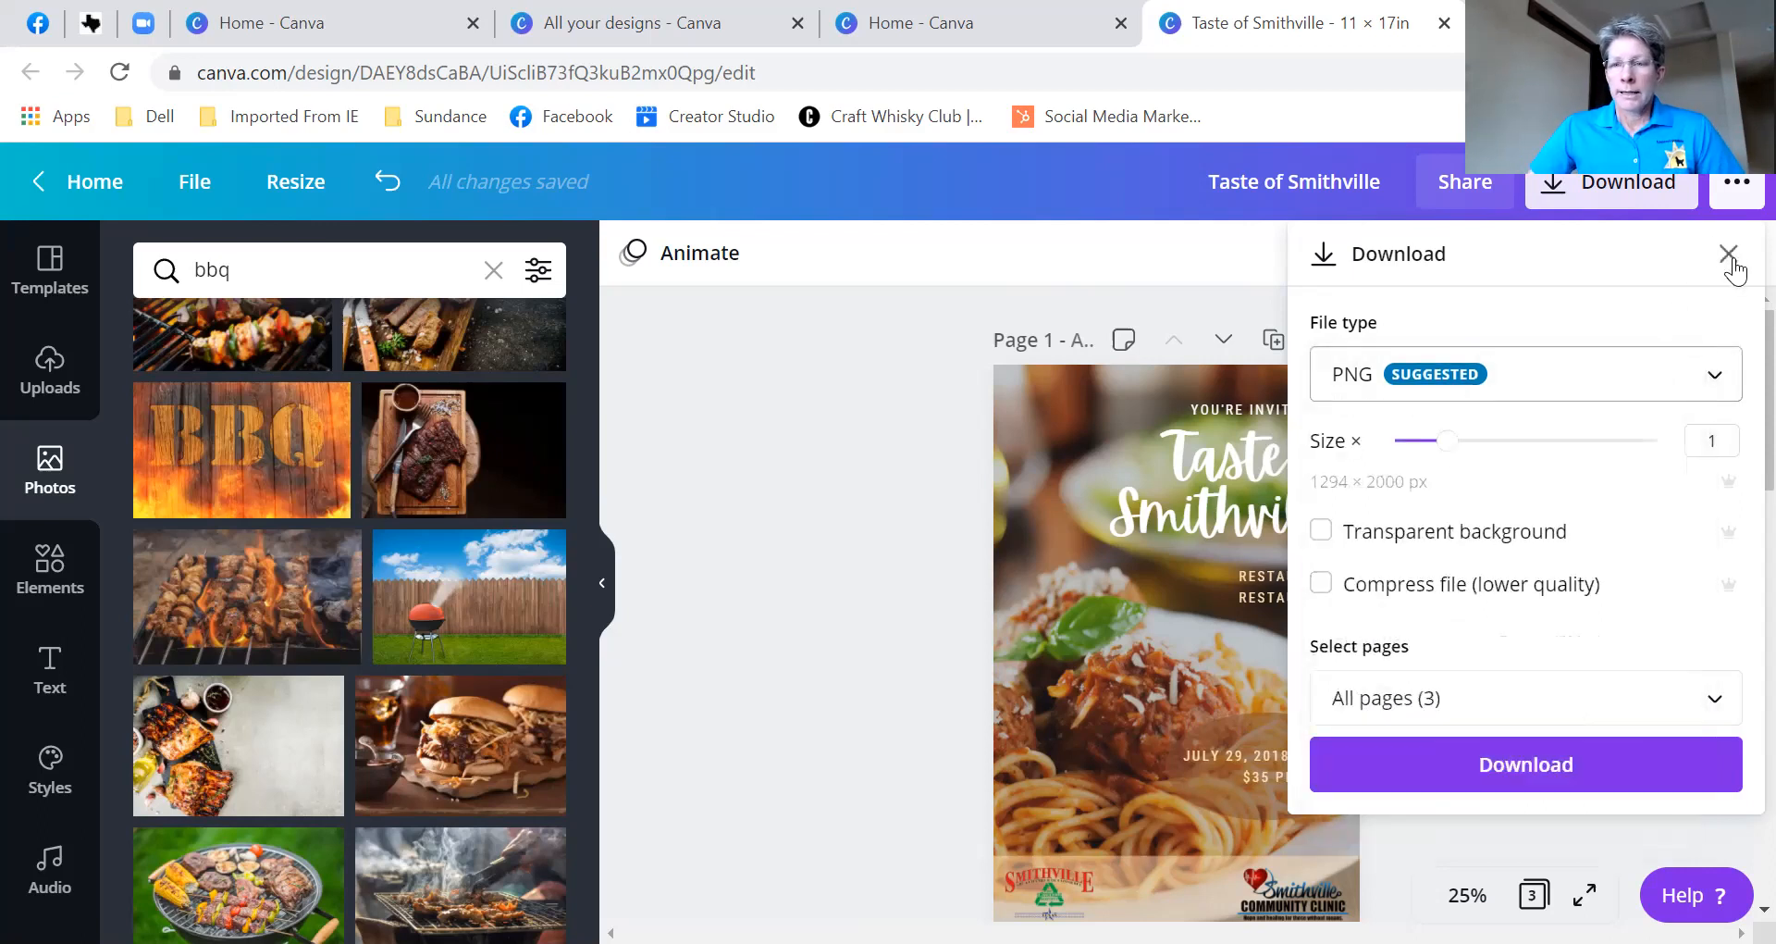
click(1728, 259)
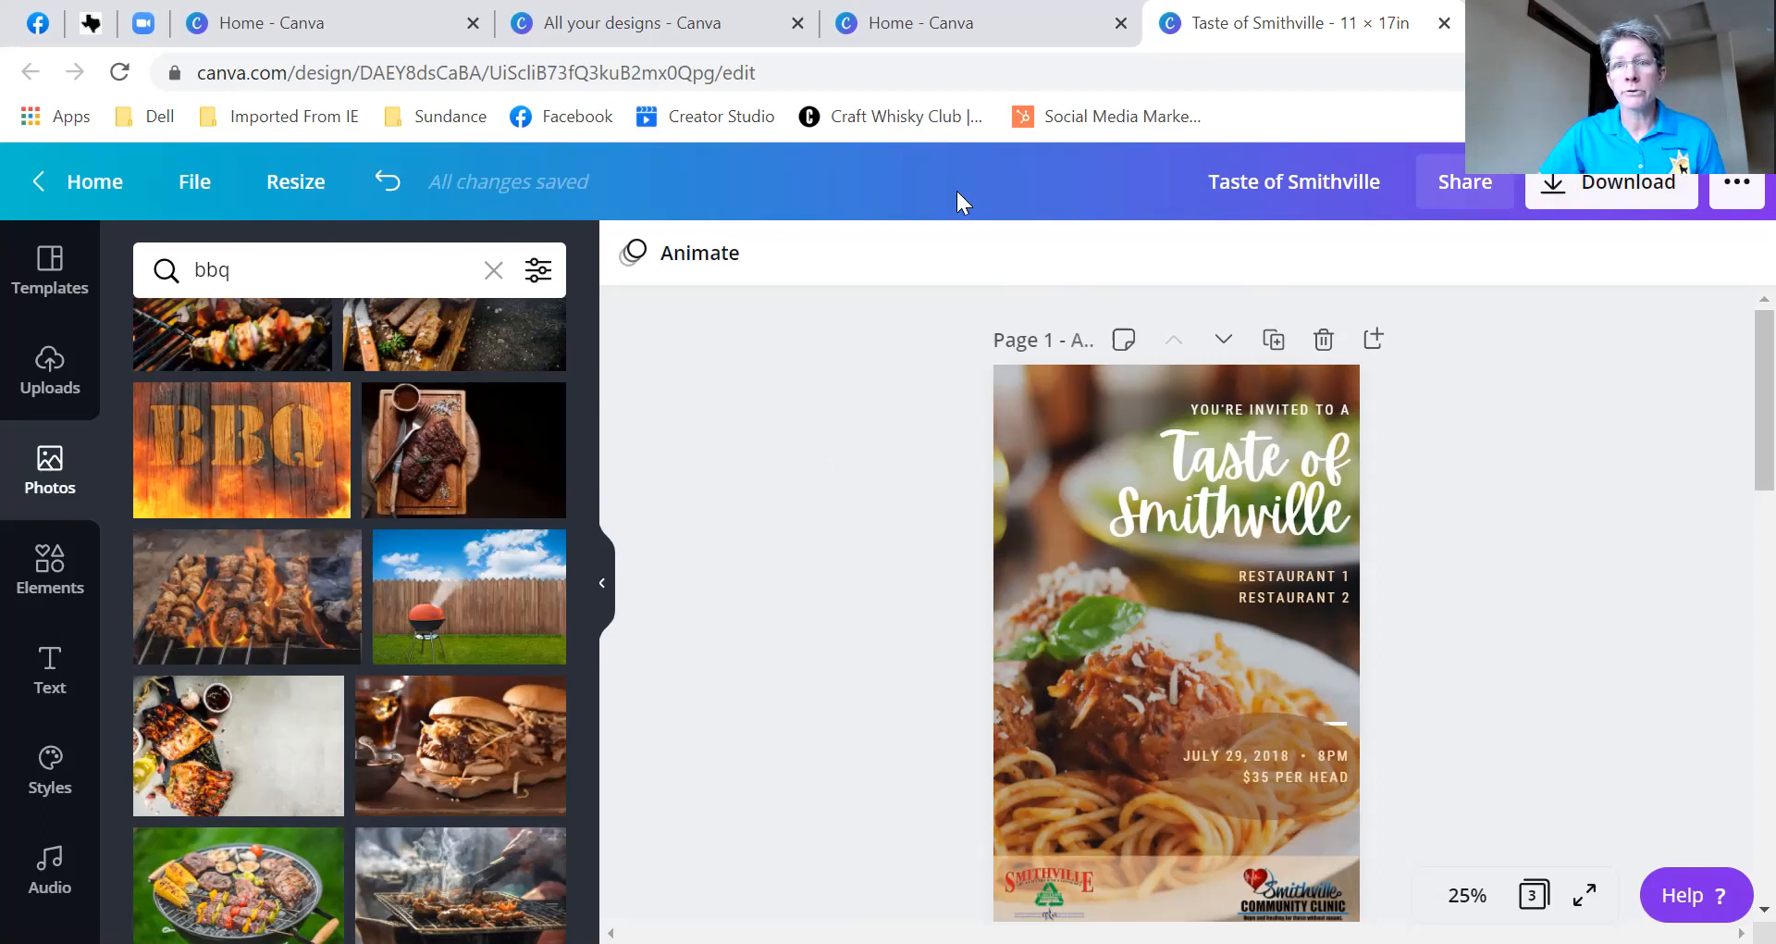
- Search Google for "taste of philly" in a new browser tab, dismiss the location request and show the image results
key(ctrl+t)
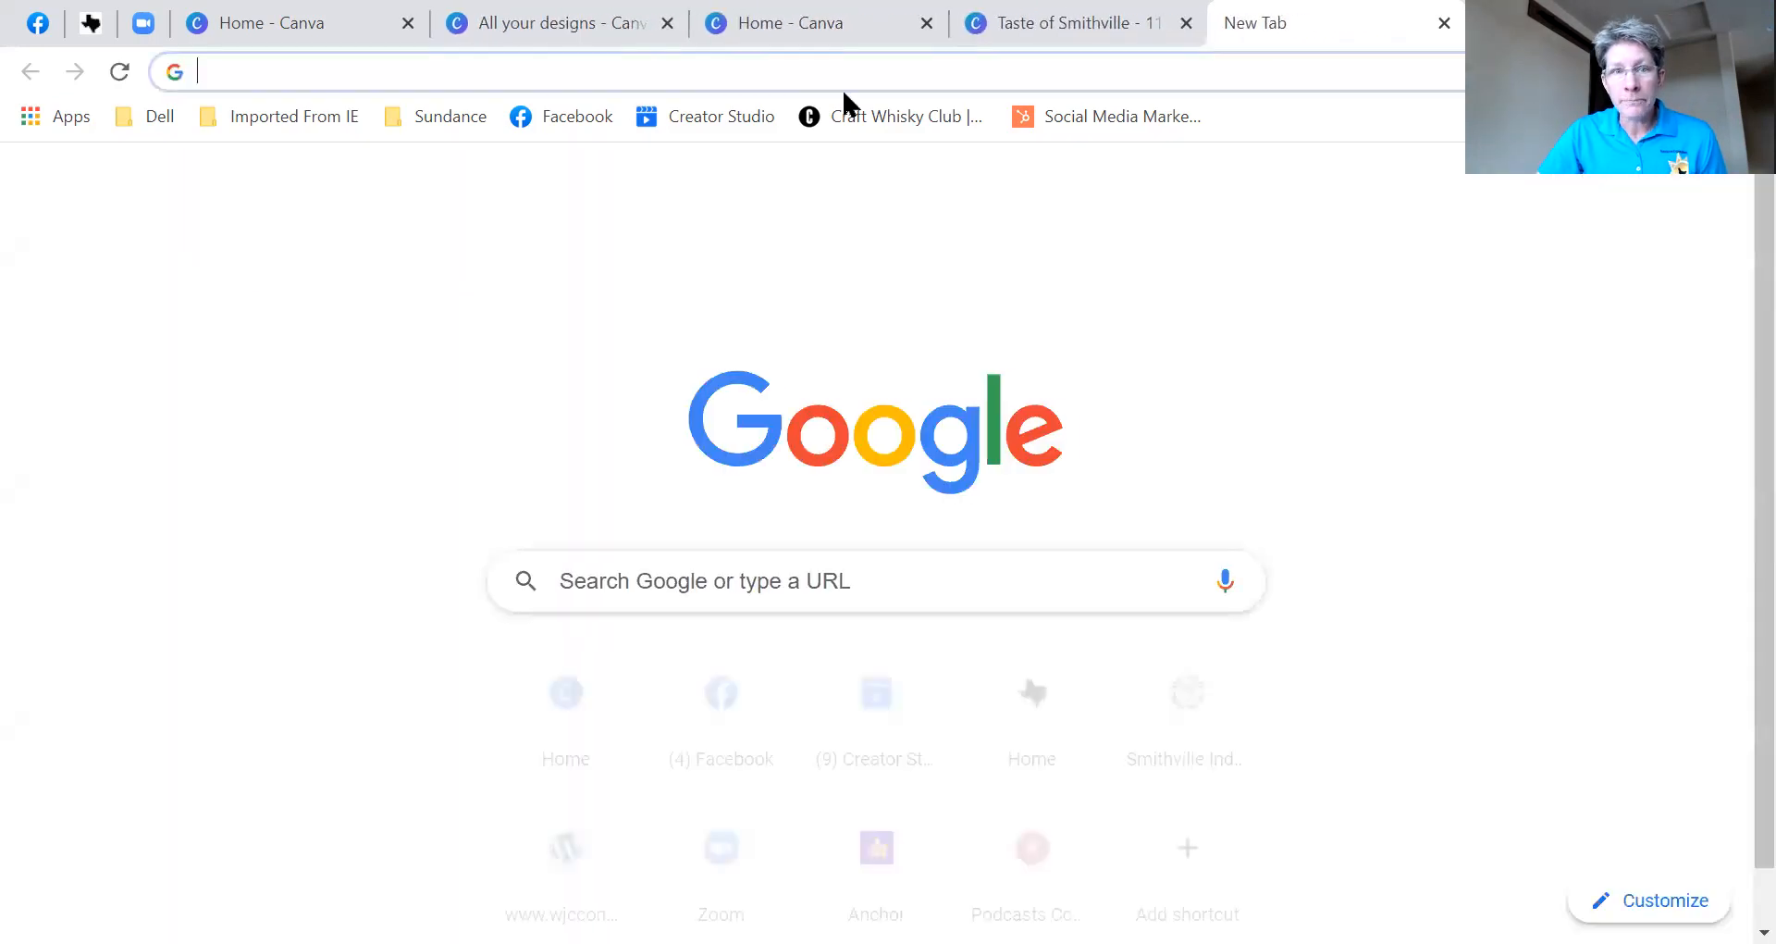
click(748, 79)
text(taste of )
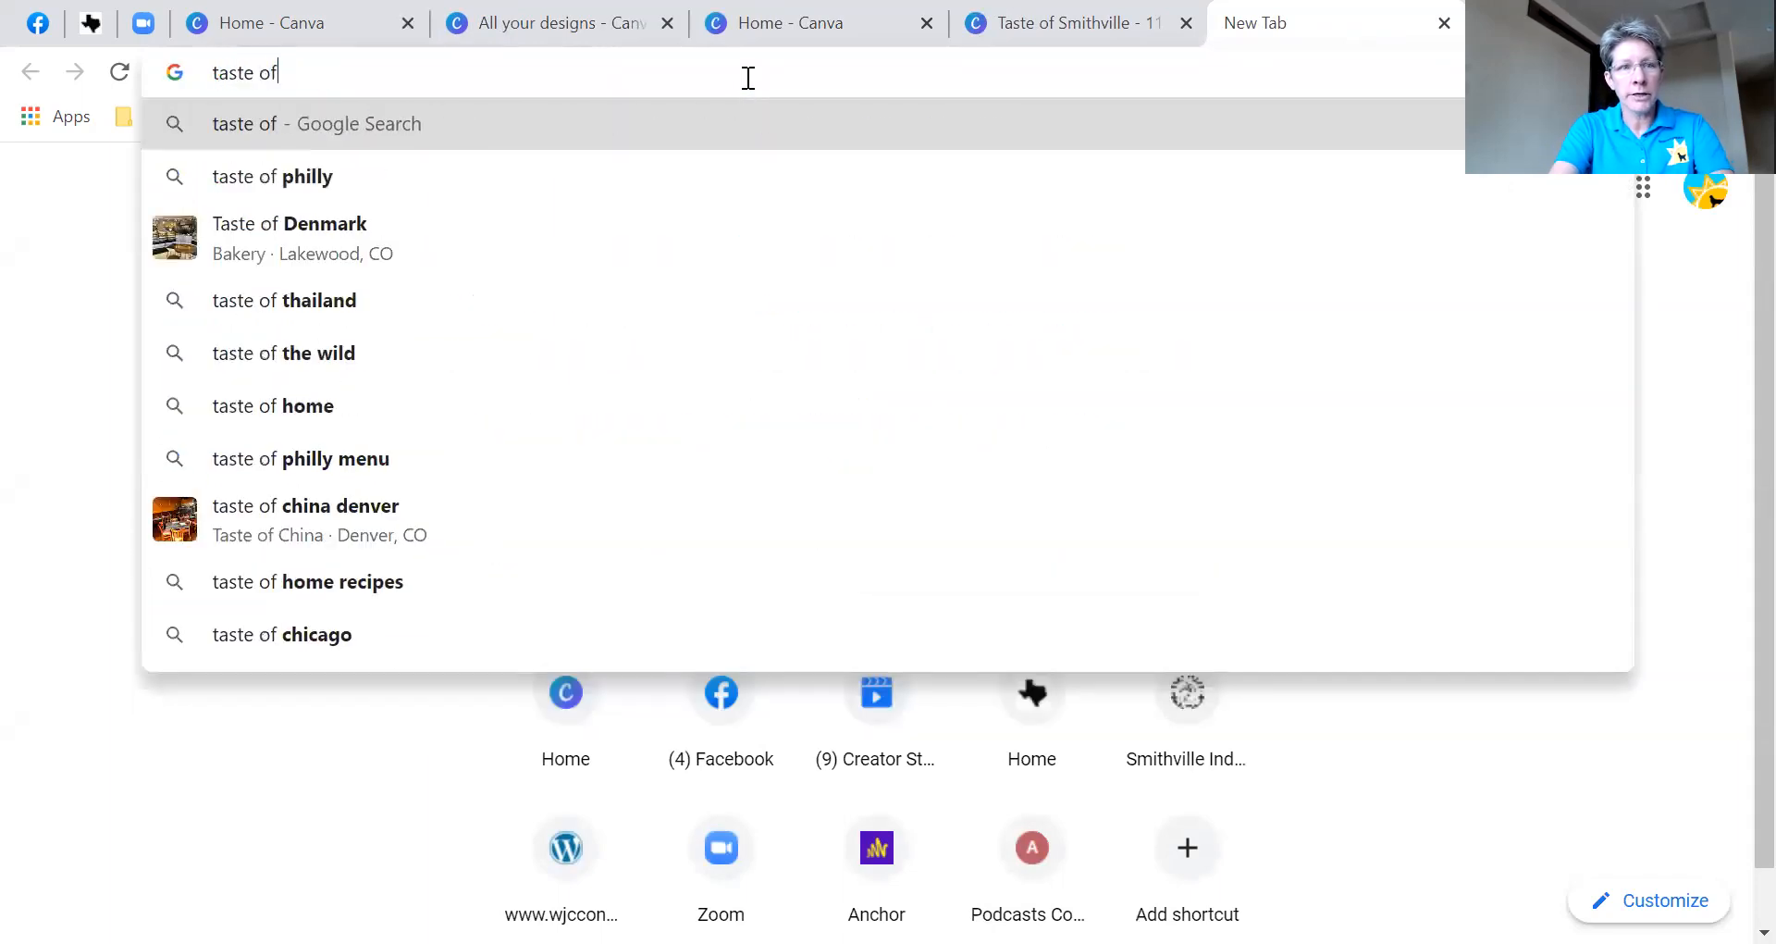
text(phill)
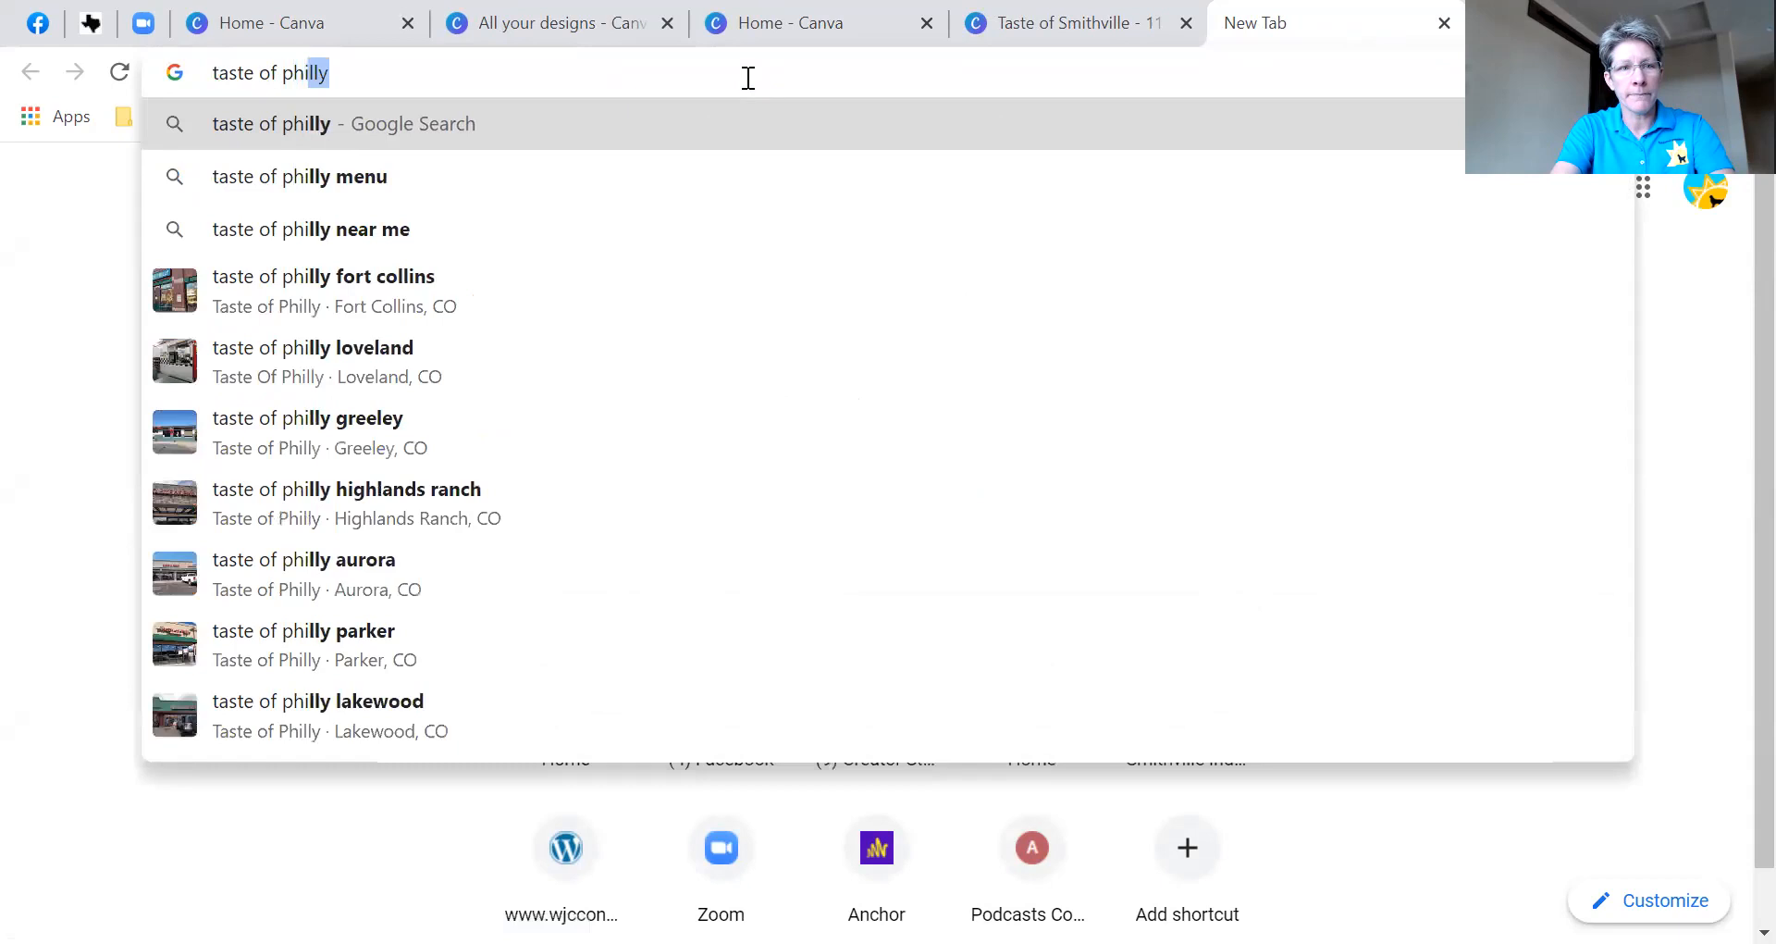
text(y)
key(Return)
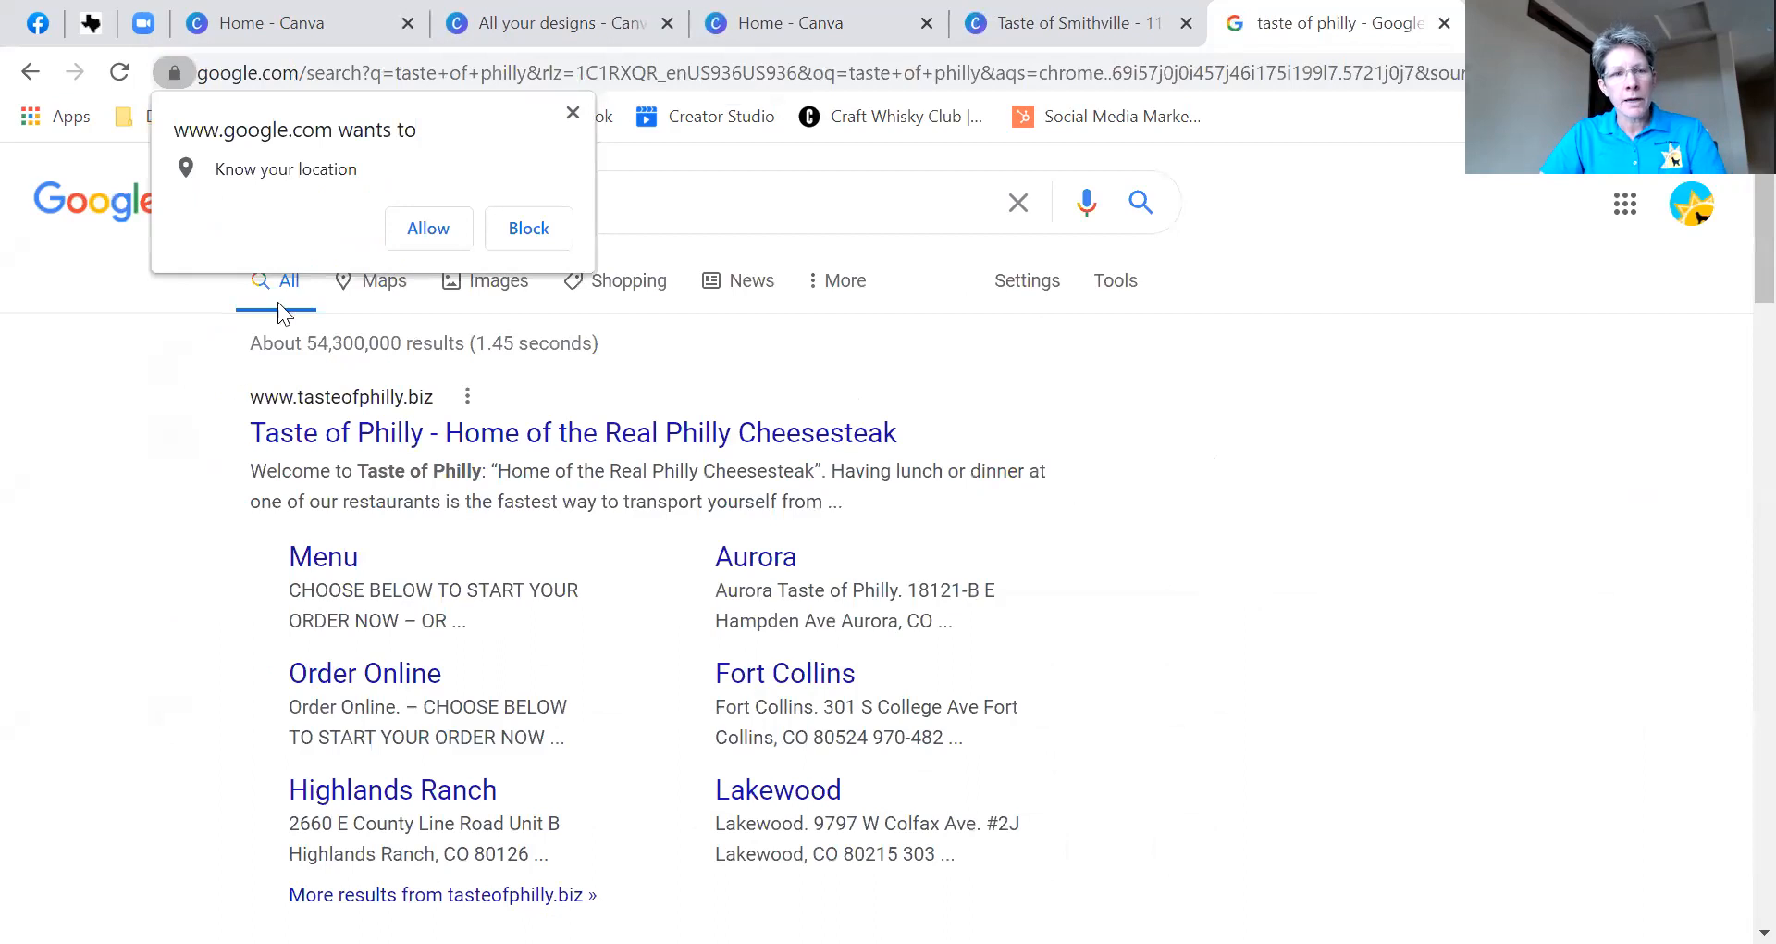
click(570, 114)
click(497, 282)
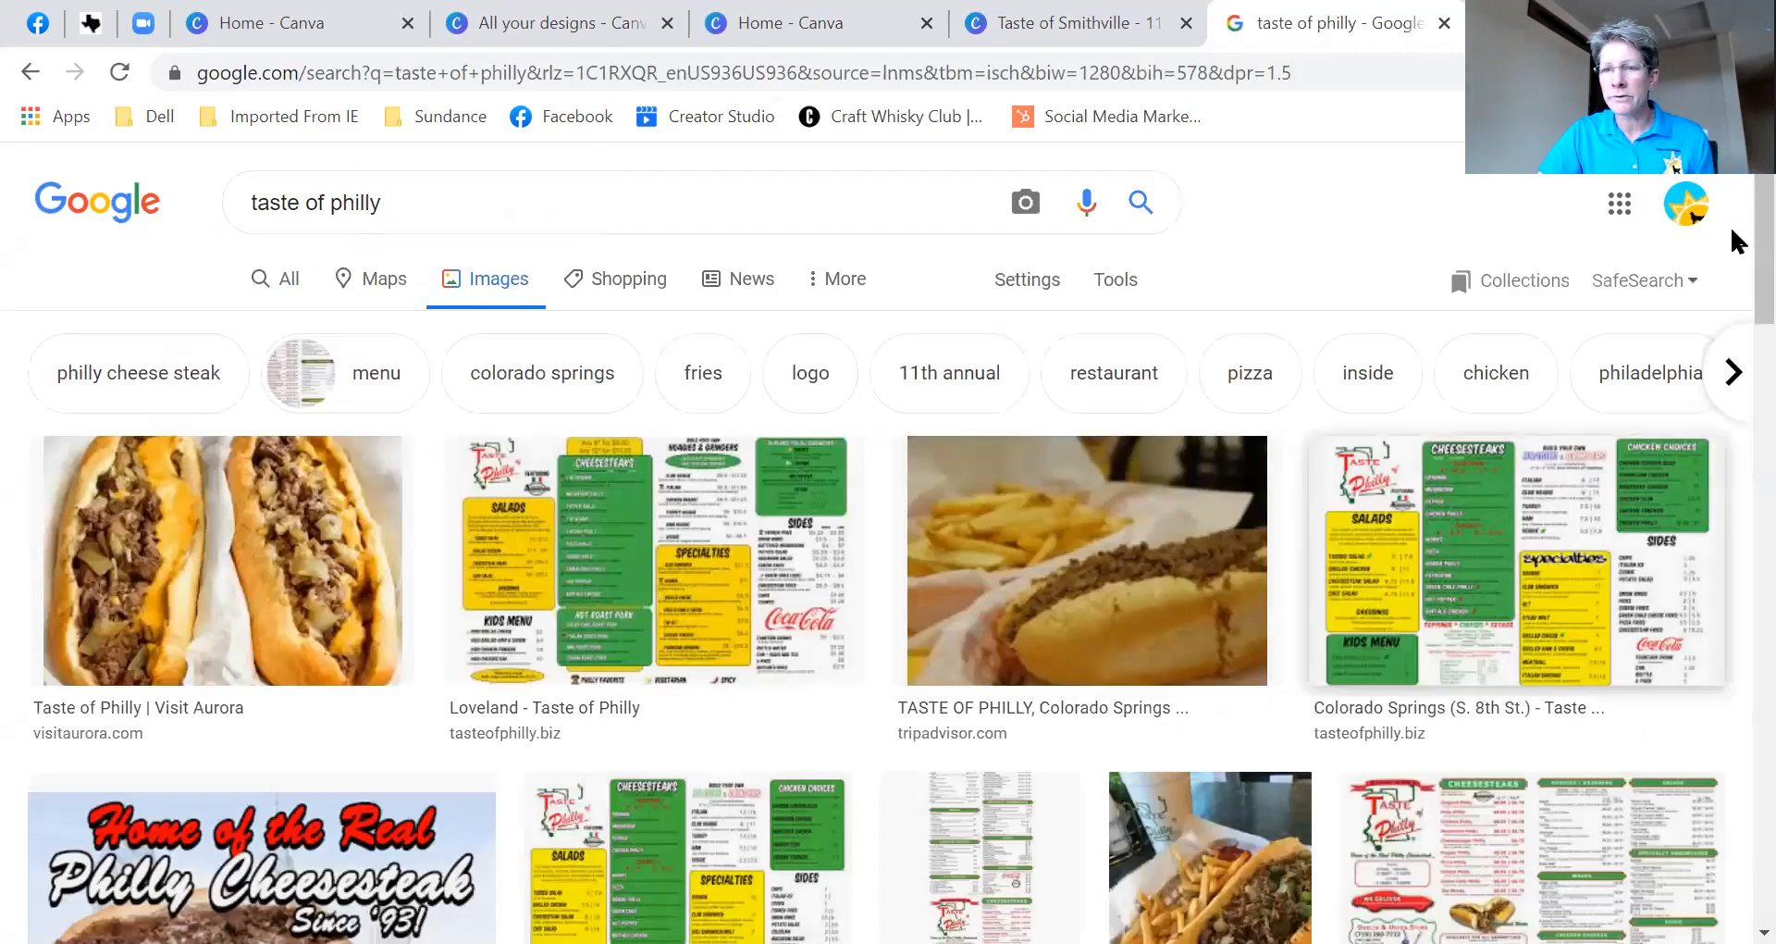
- Browse the image results for an event poster and preview the 12th Annual Taste of Philly one
scroll(1729, 238, down, 5)
scroll(1728, 320, down, 9)
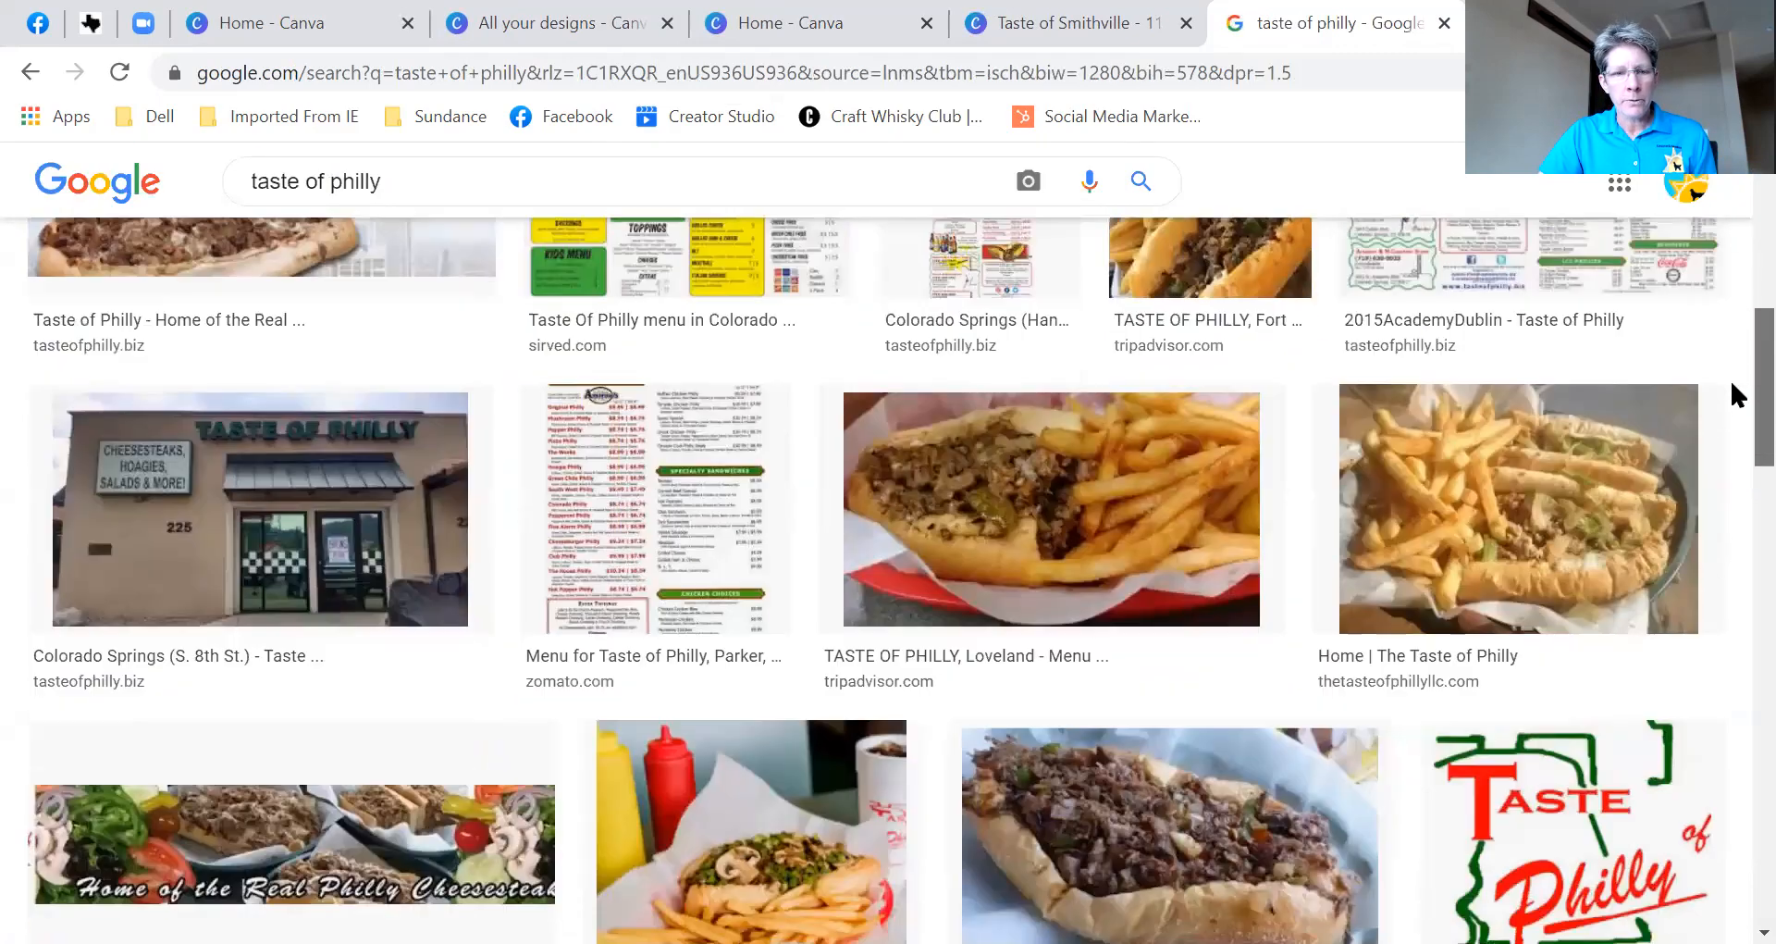
scroll(1728, 469, down, 5)
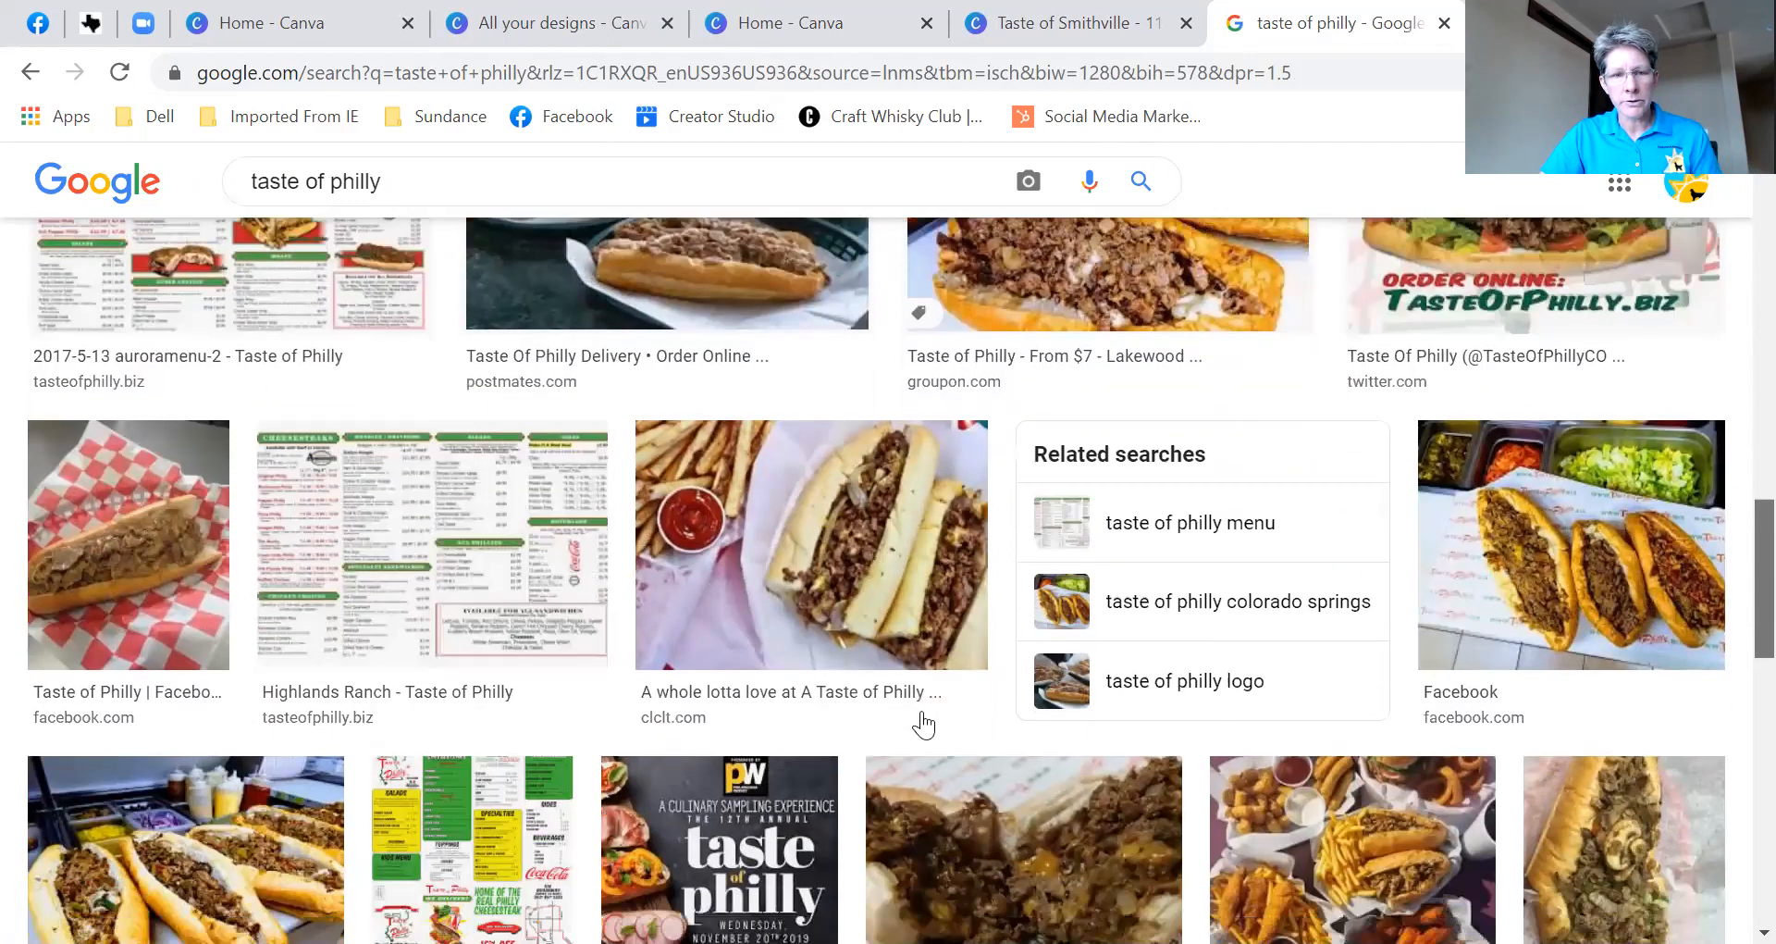
scroll(919, 725, down, 3)
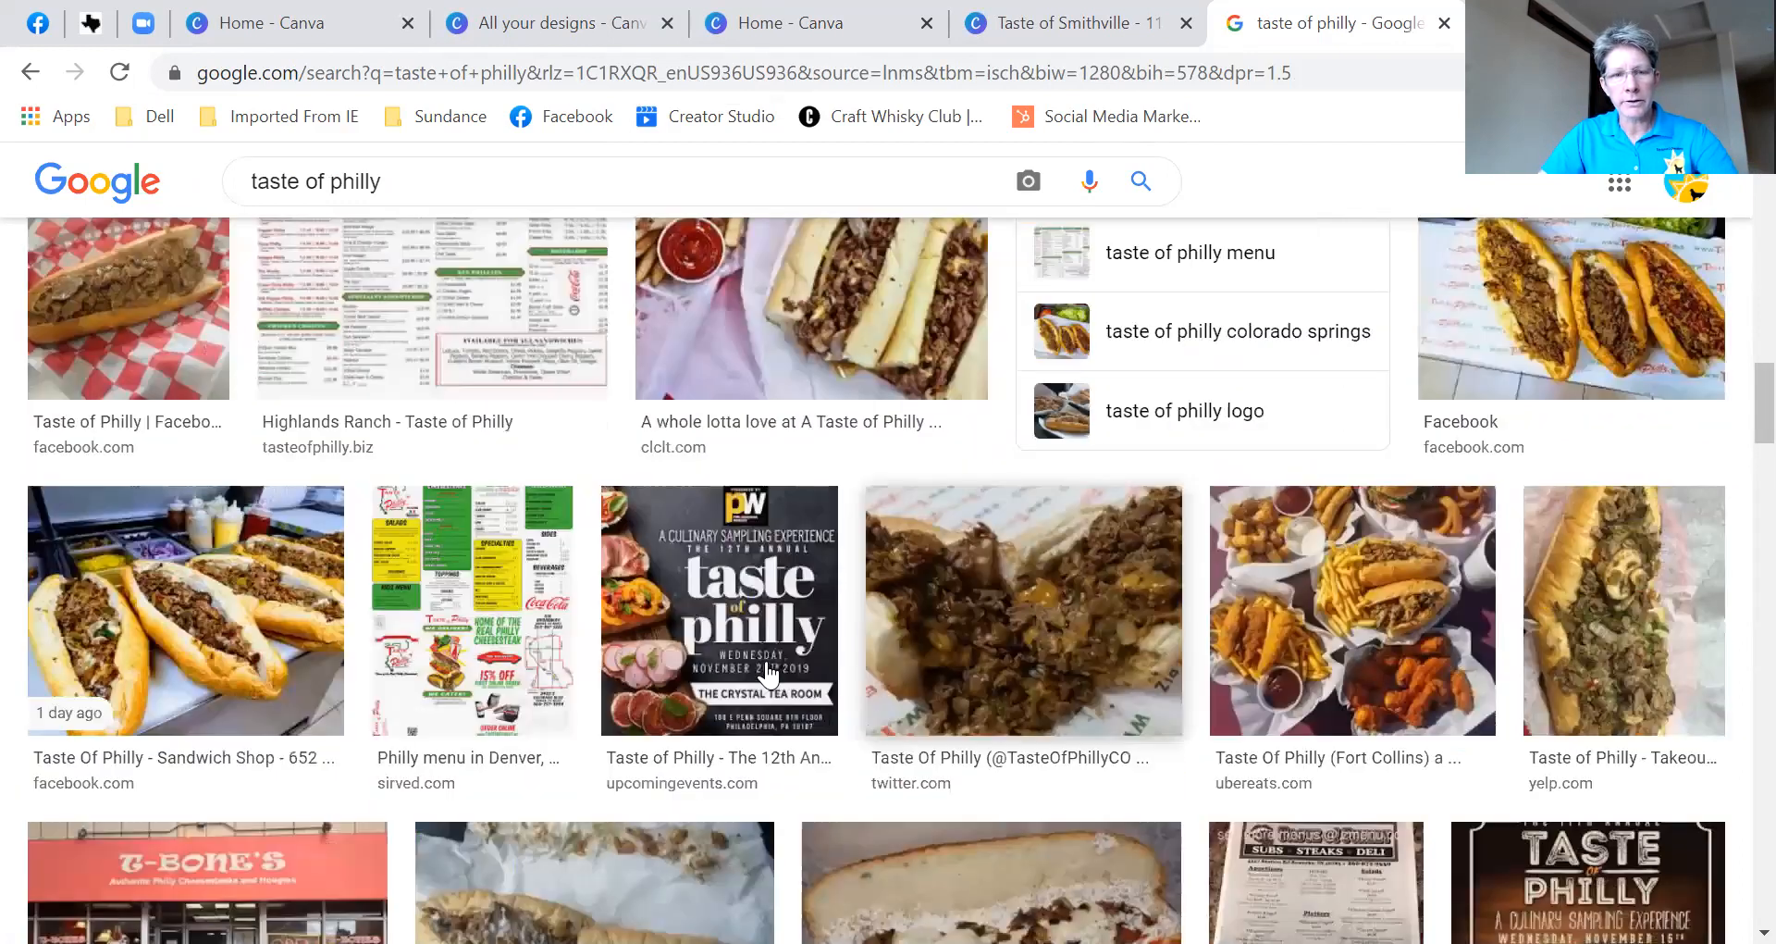
click(721, 642)
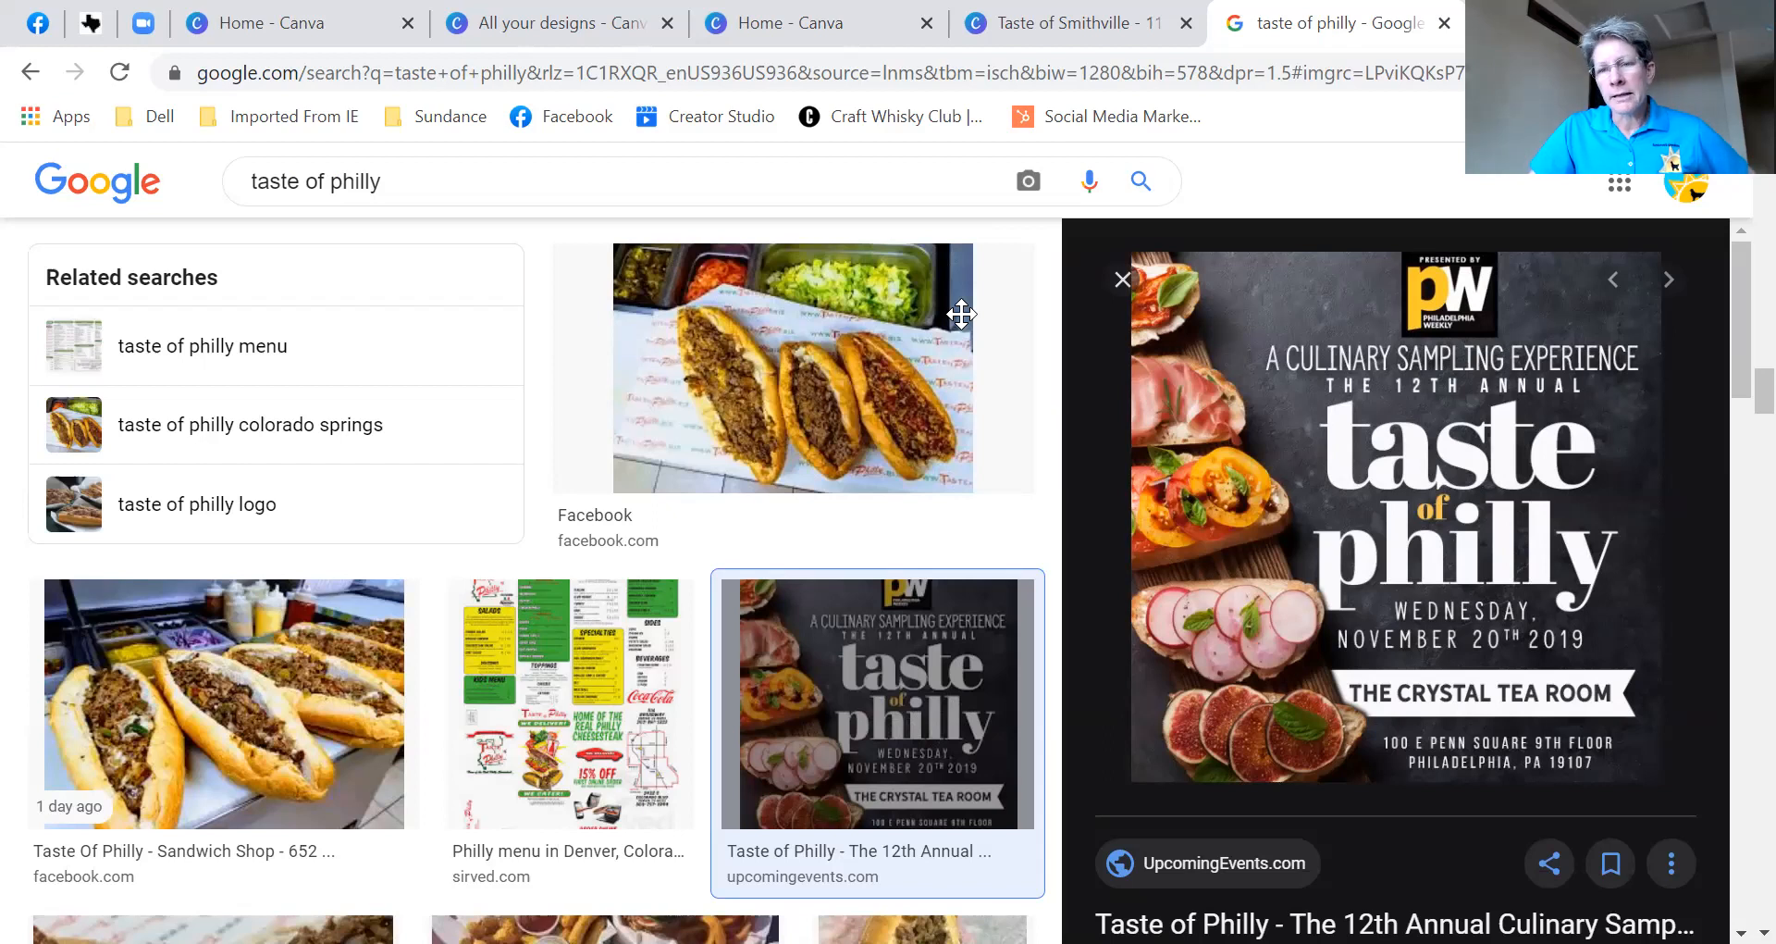
- Switch back to the Taste of Smithville design in Canva, checking the other open Canva pages on the way
click(1065, 38)
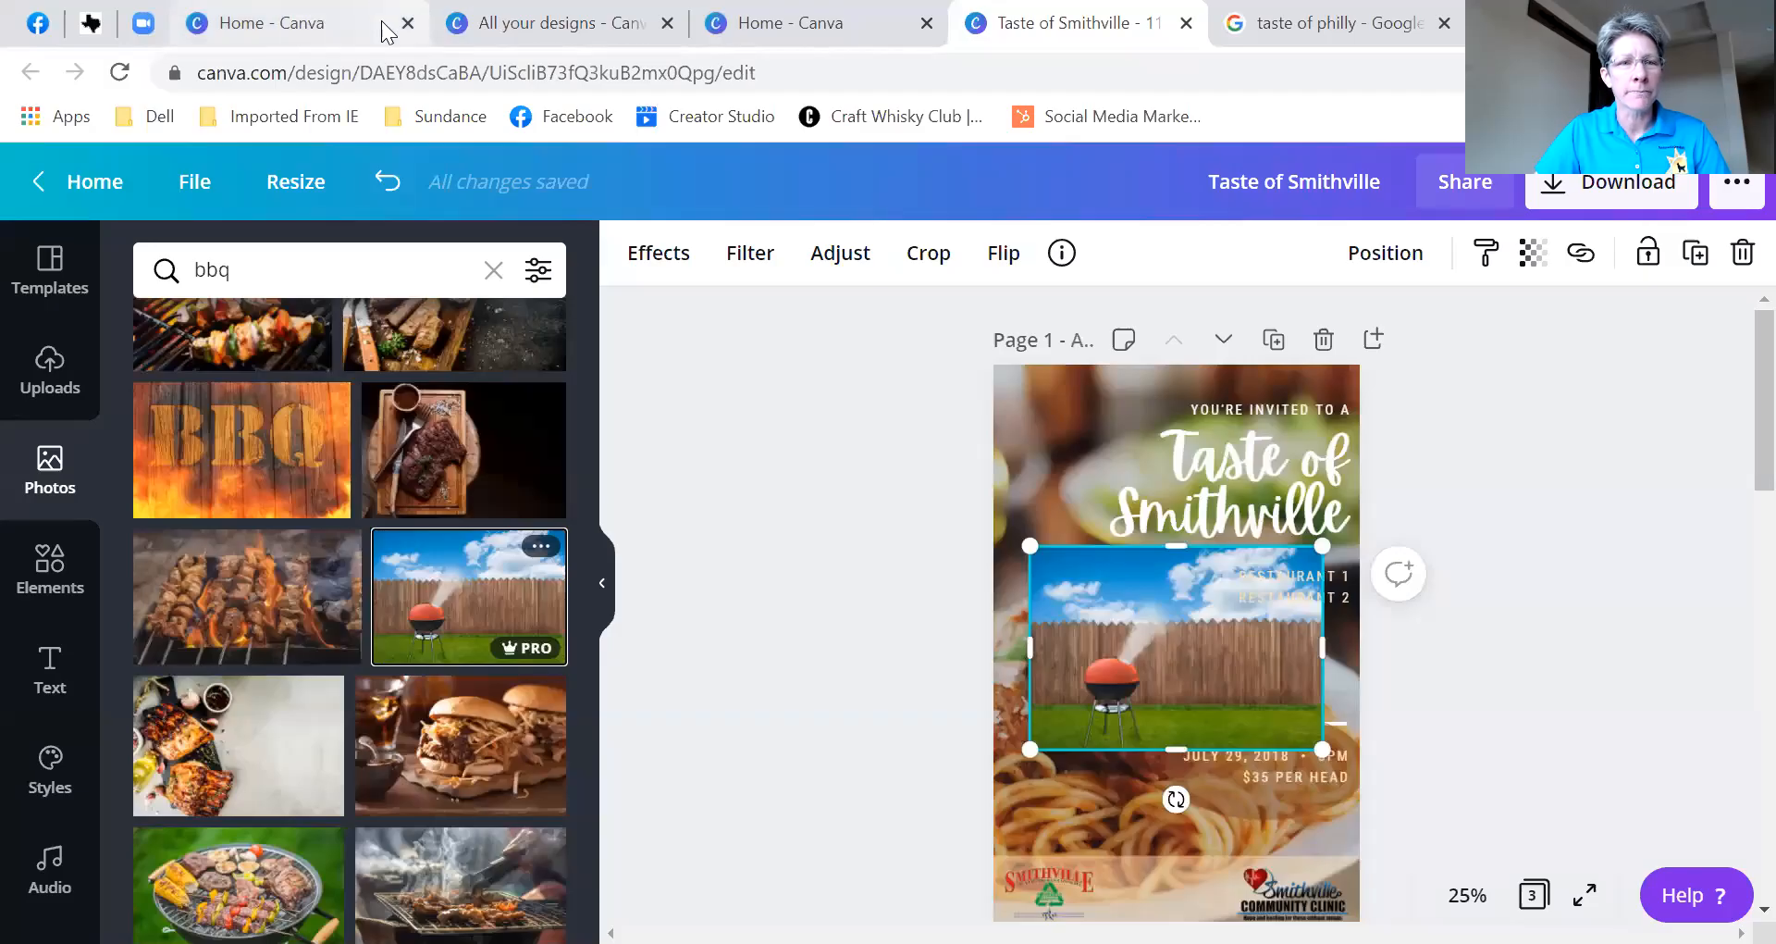
click(545, 24)
click(753, 37)
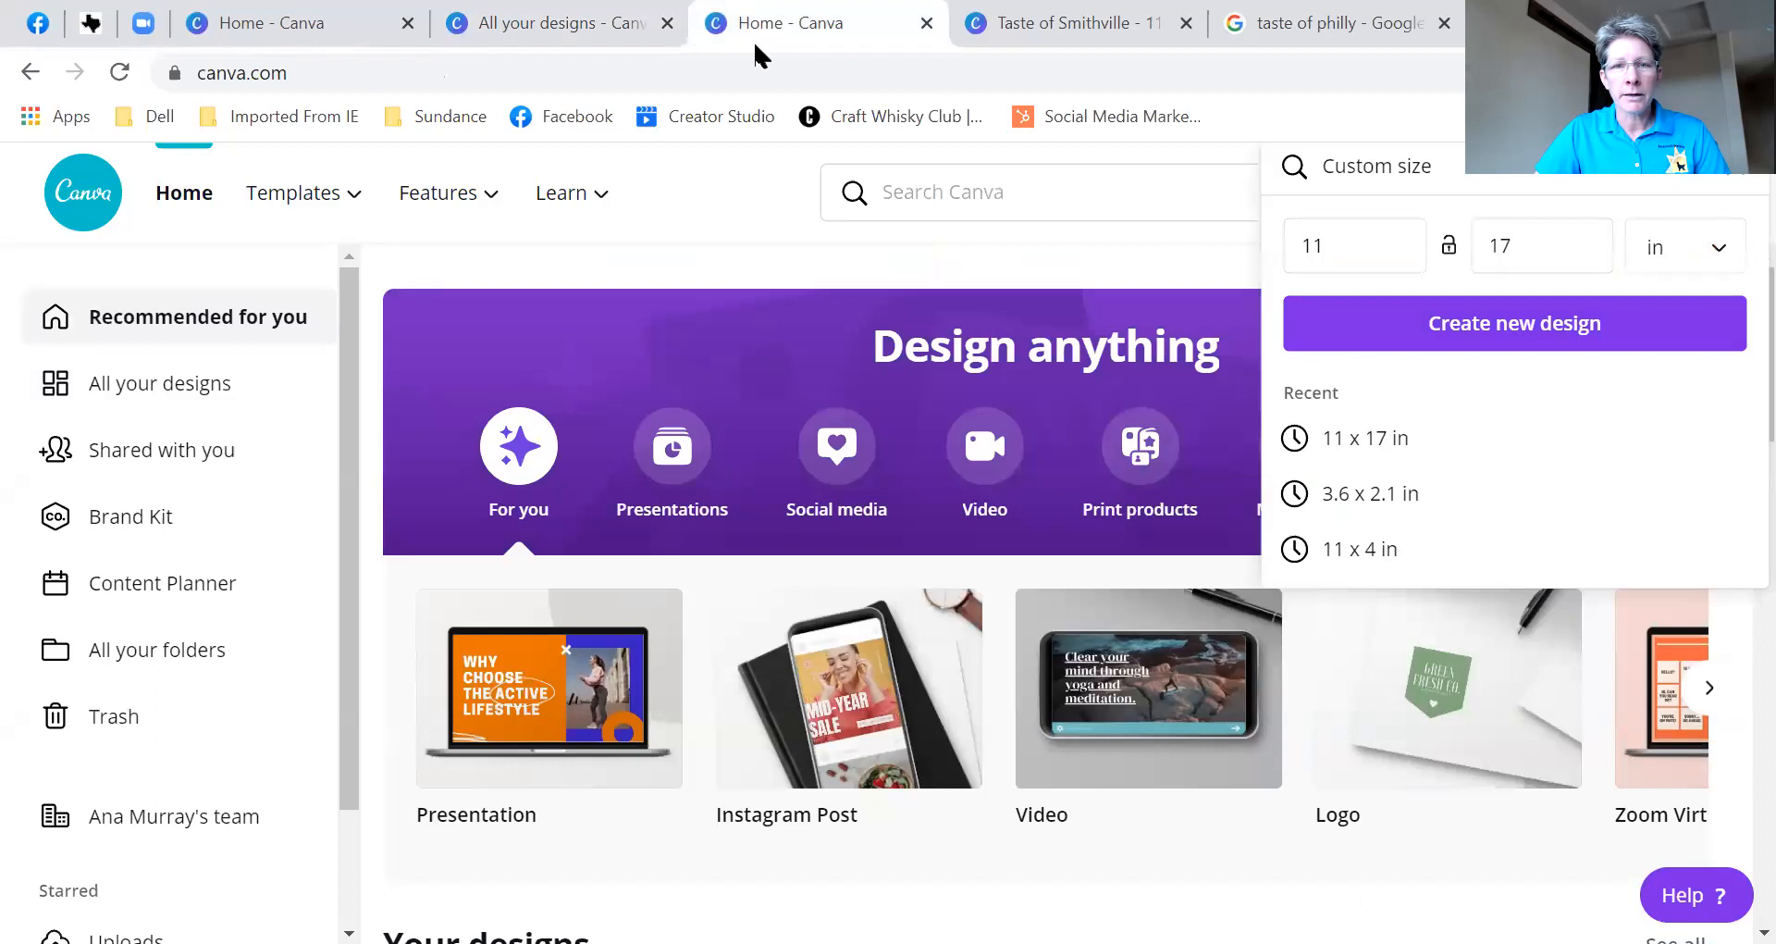
click(1037, 32)
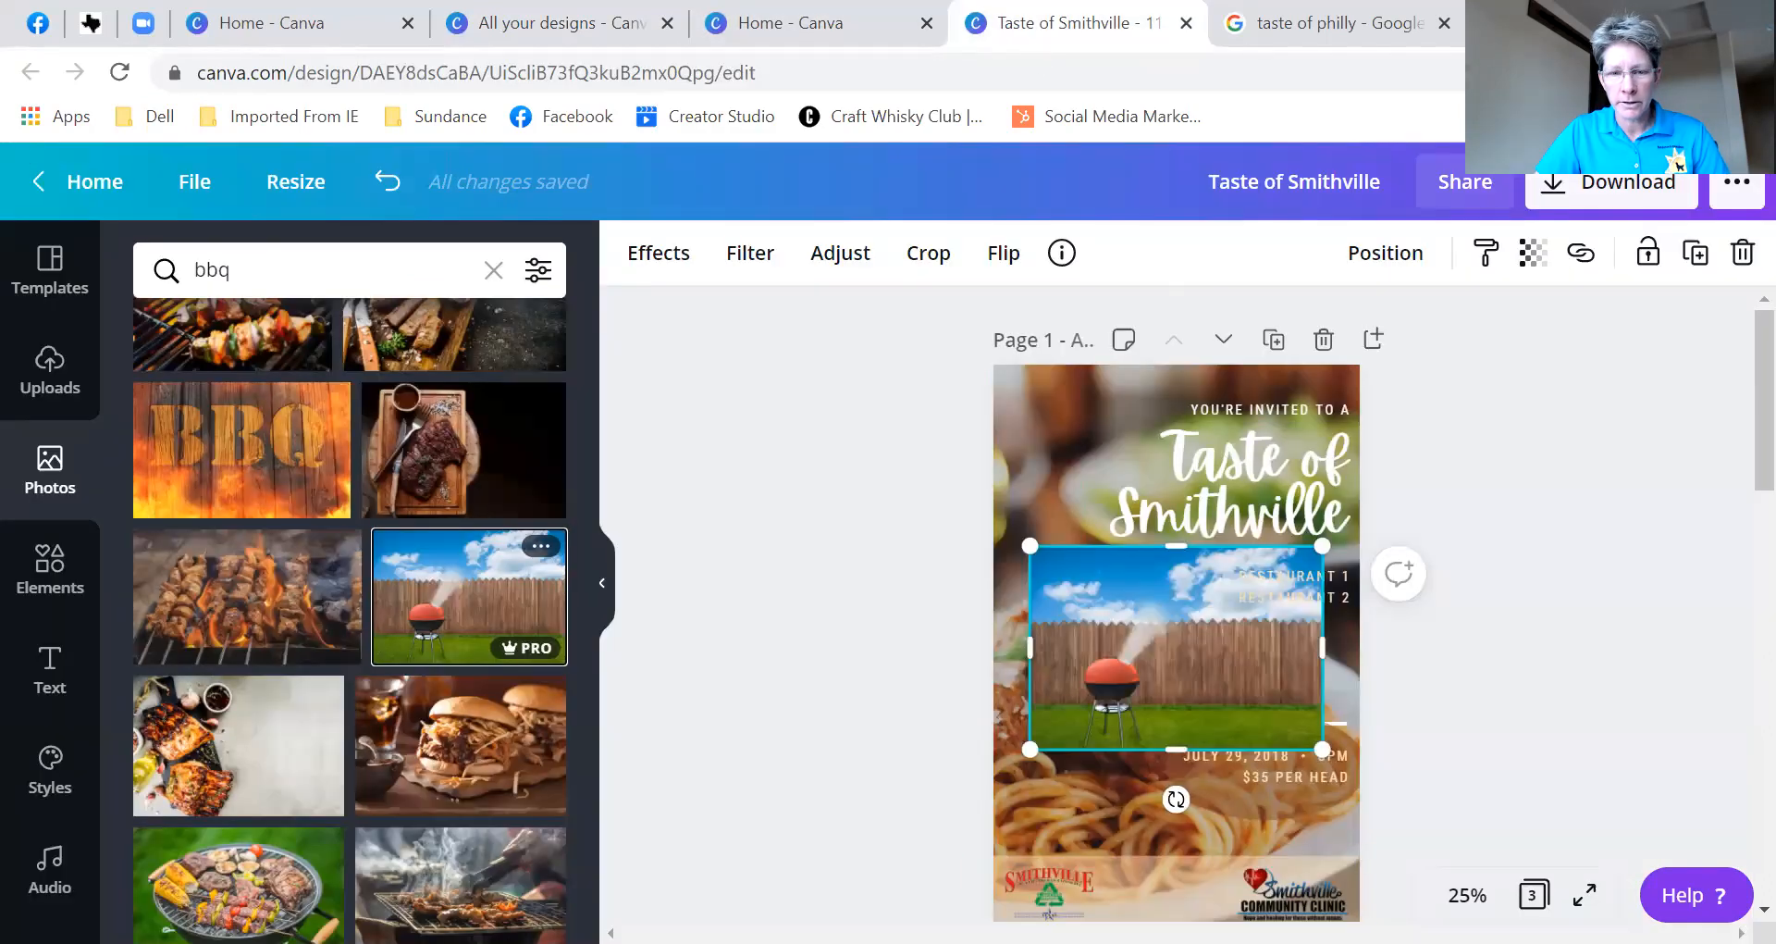